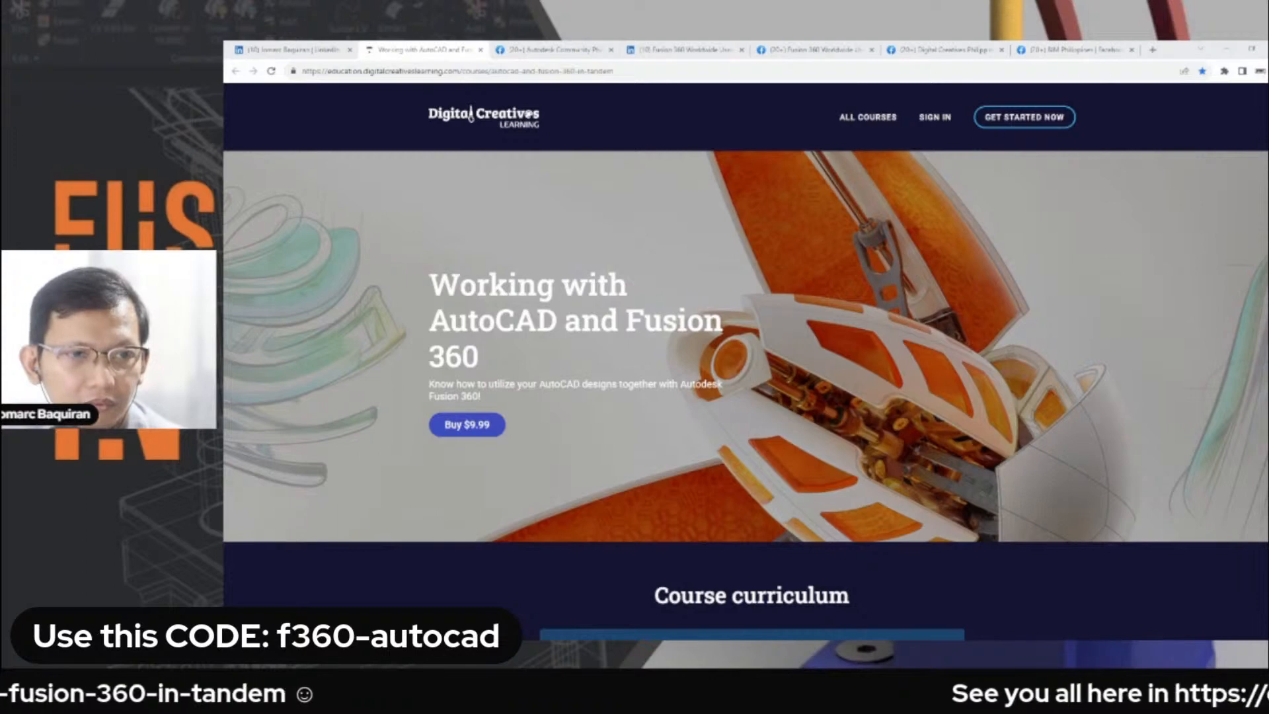
Start buying the Working with AutoCAD and Fusion 360 course and choose to continue with an existing account.
click(463, 425)
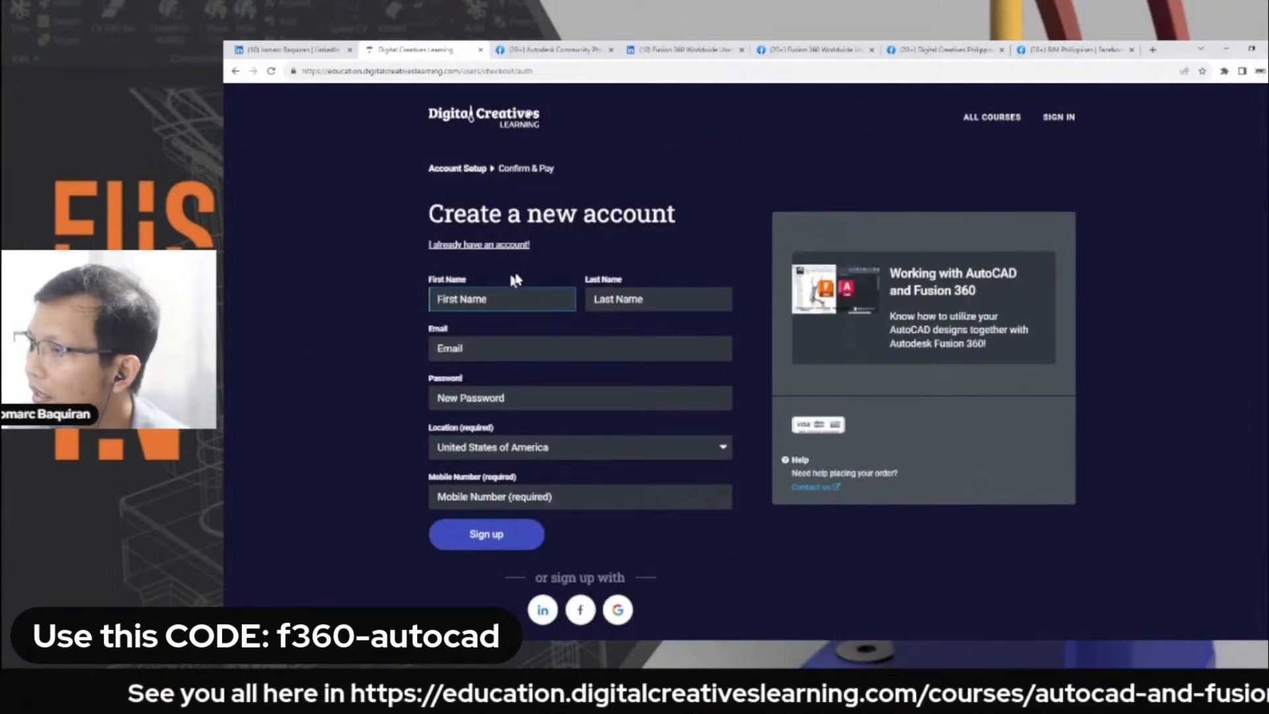
click(499, 247)
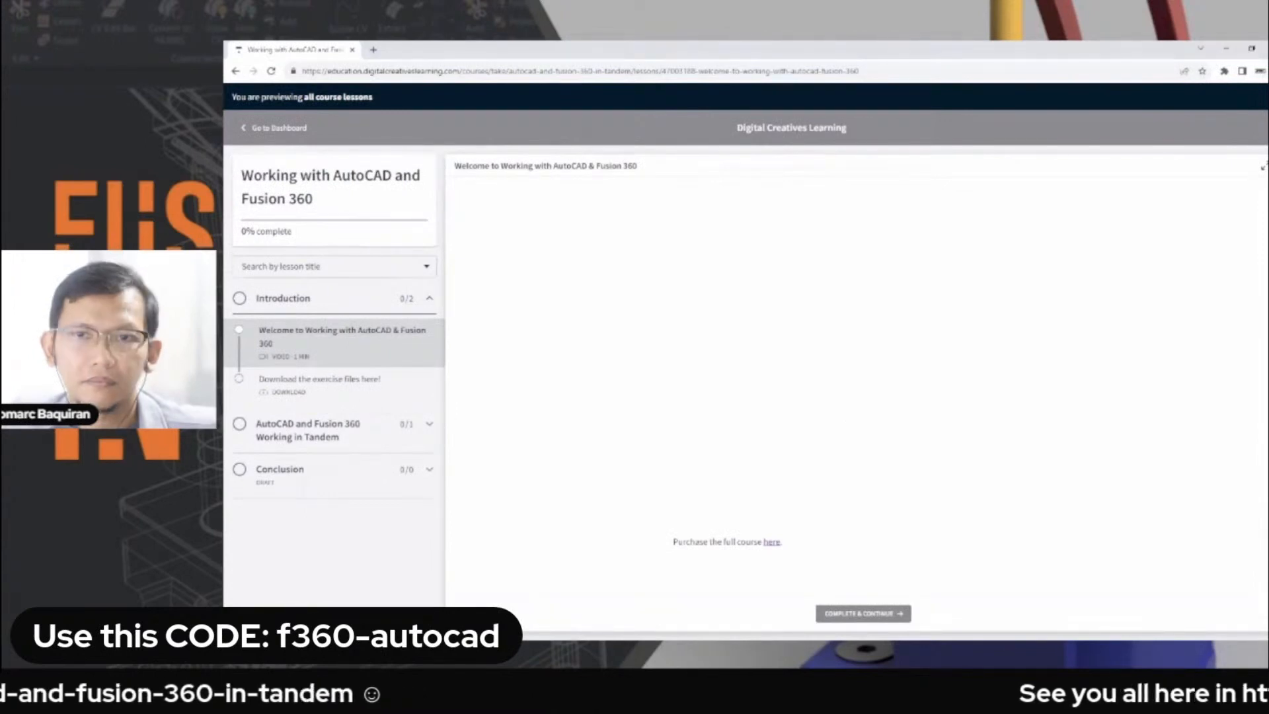
Mute the course site and start the live video in the AutoCAD and Fusion 360 Working in Tandem lesson.
click(351, 433)
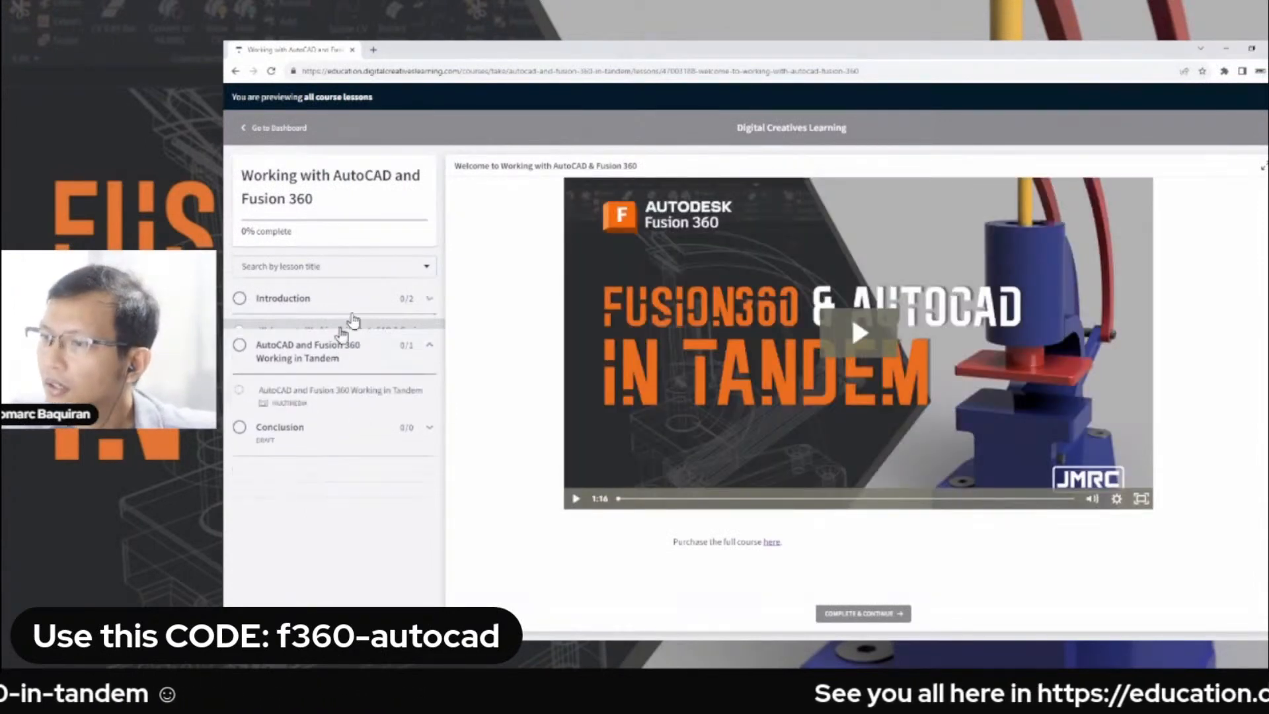
right_click(284, 47)
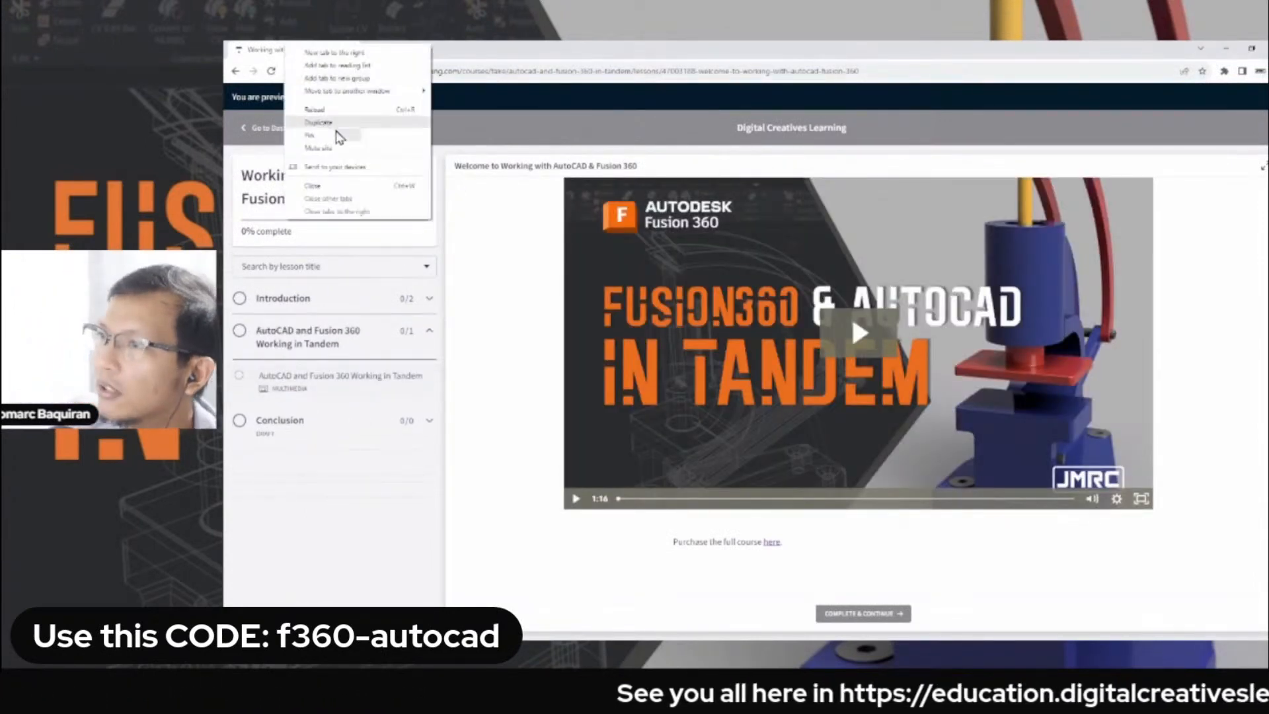
click(338, 150)
click(371, 391)
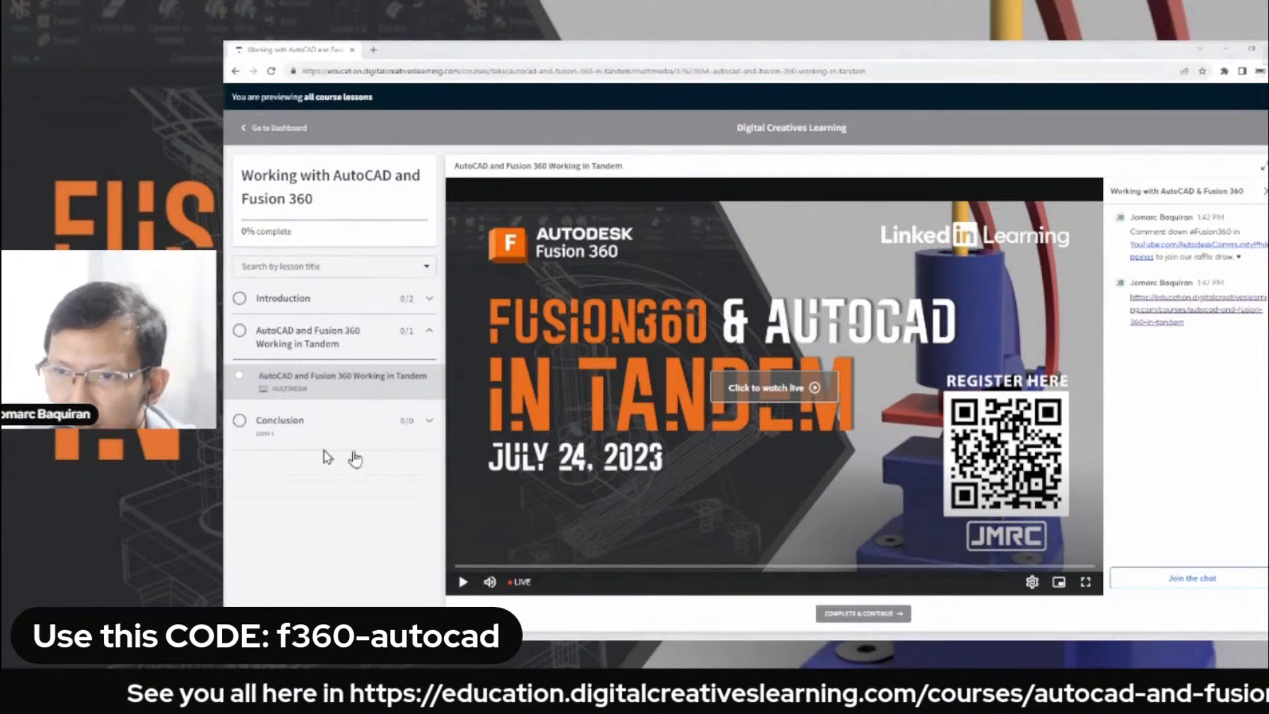
click(780, 390)
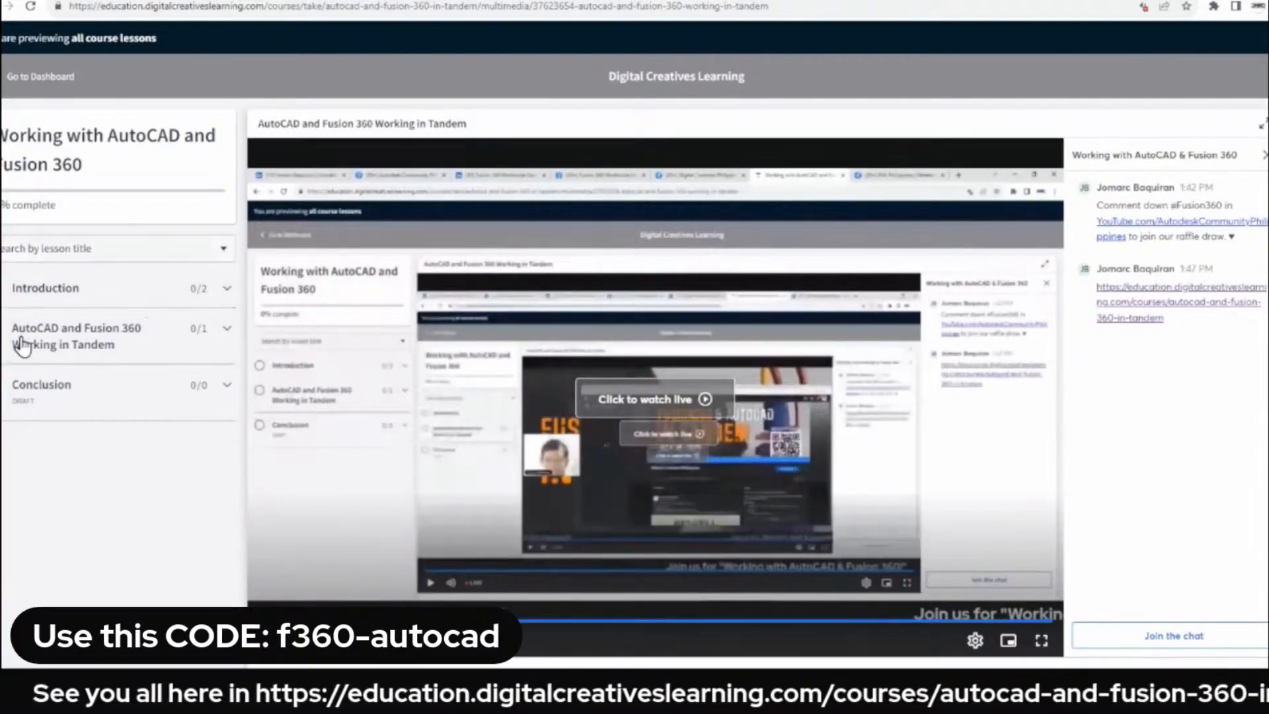
Open the exercise files download lesson in the course's Introduction section.
click(149, 349)
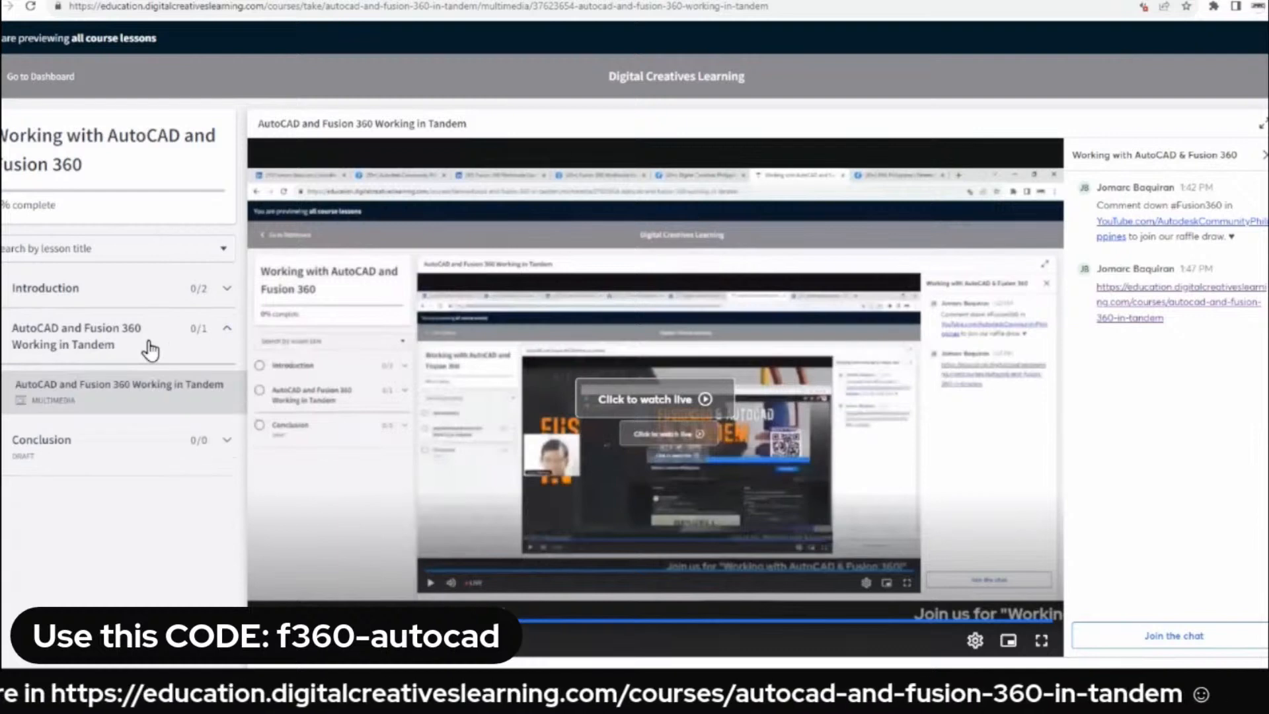
click(165, 290)
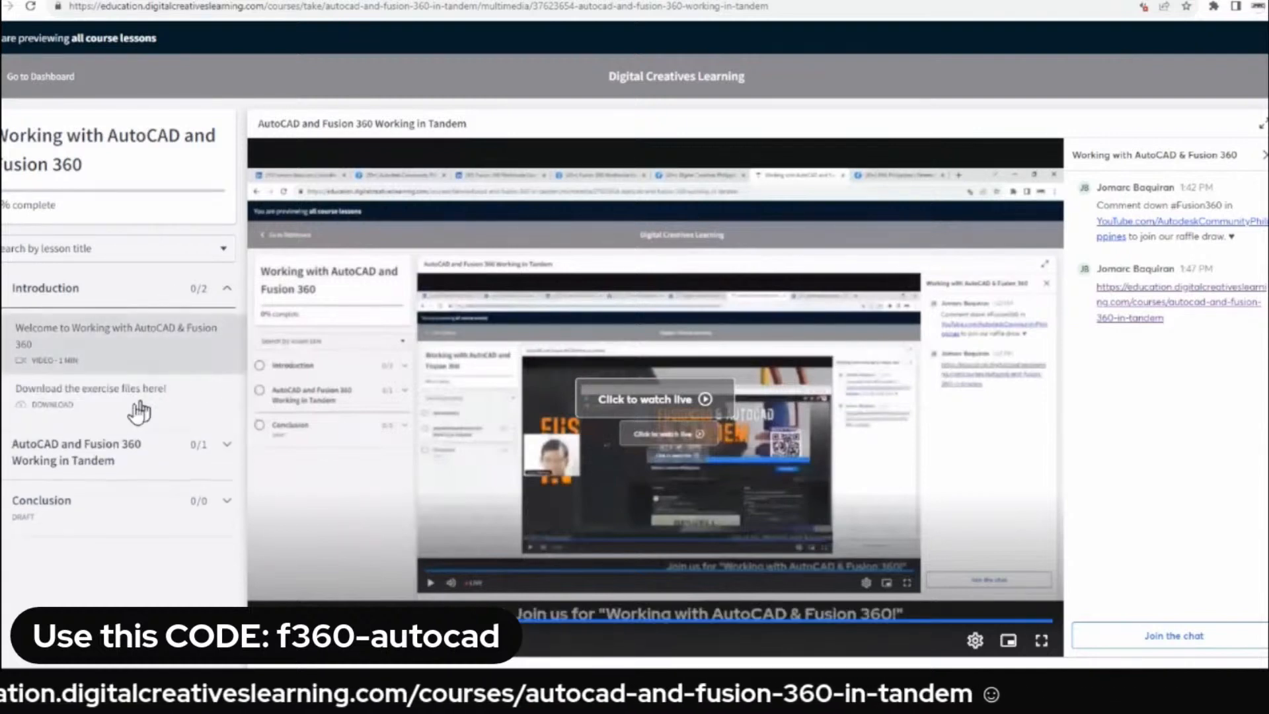
click(138, 410)
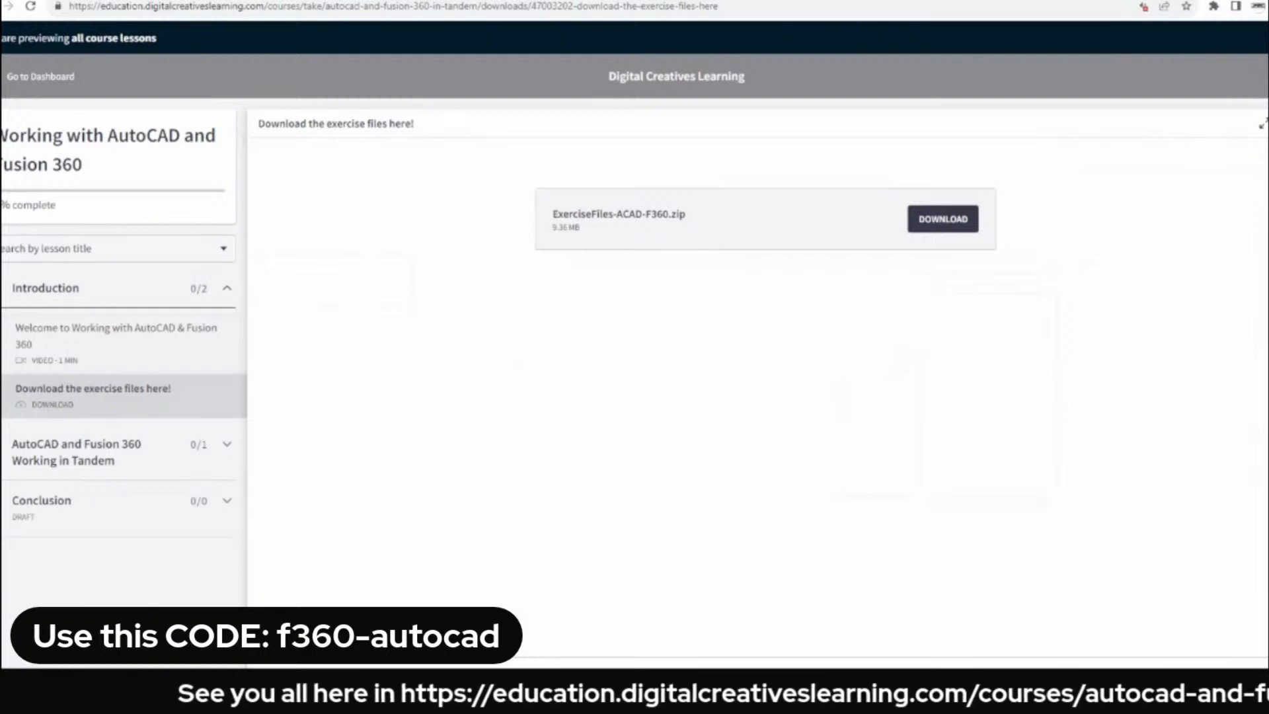
Switch to Fusion 360 and view the project list and the data of the 20230724-F360-ACAD project.
click(750, 6)
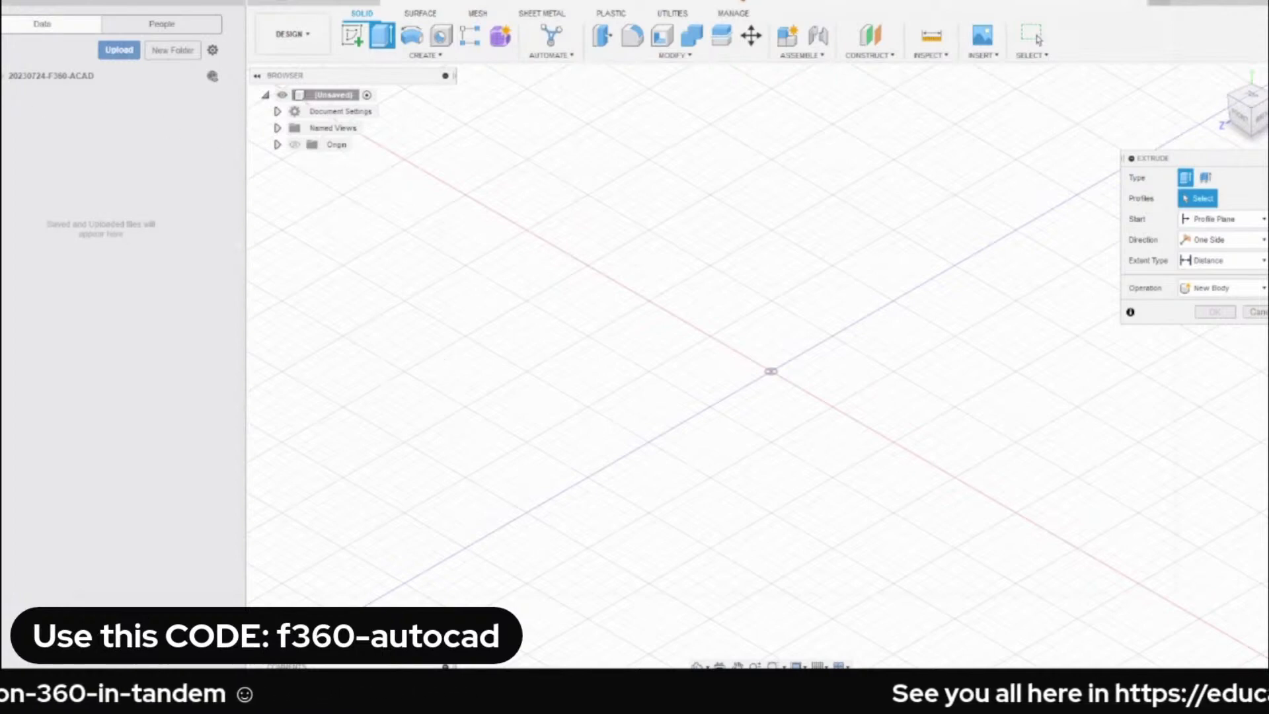
click(2, 76)
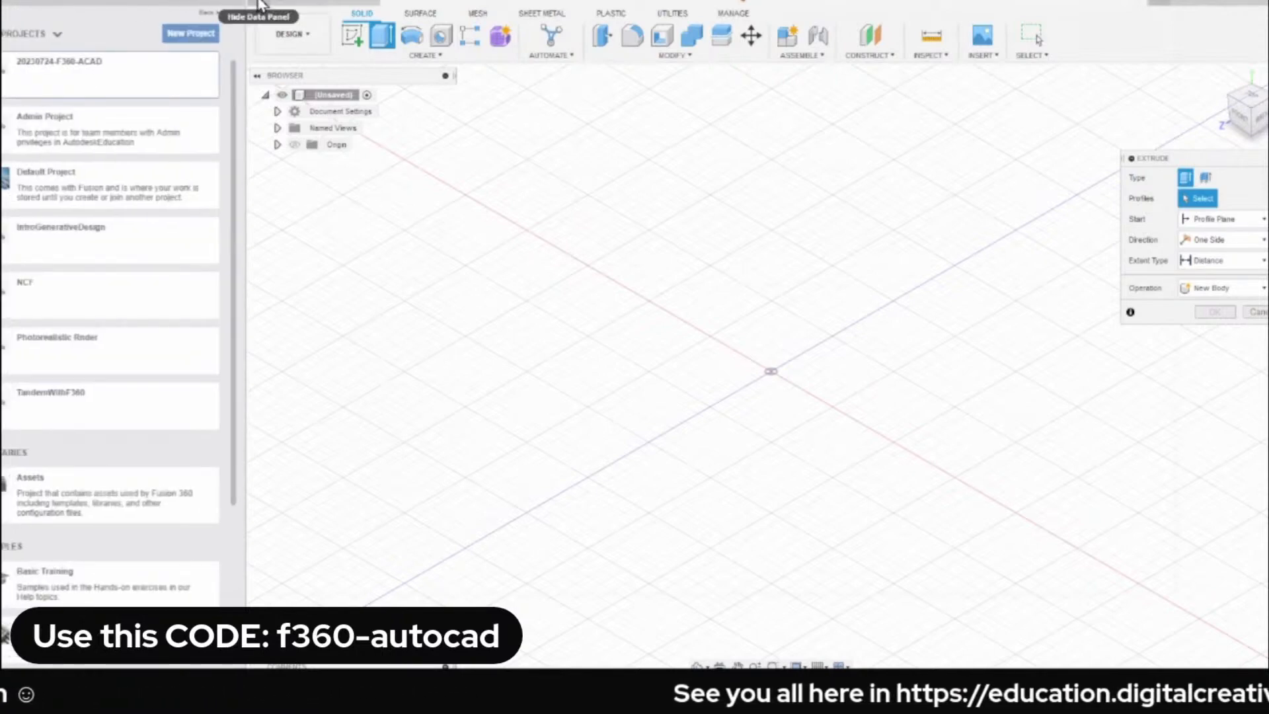
click(260, 4)
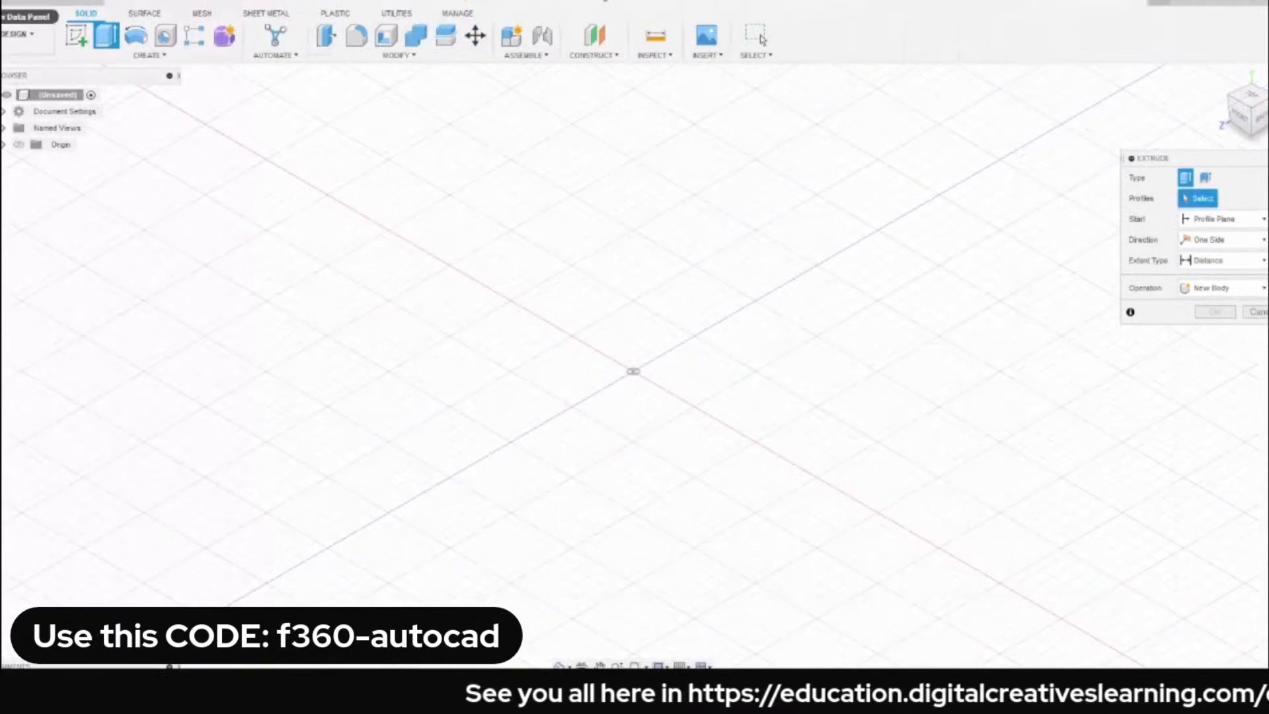
click(12, 15)
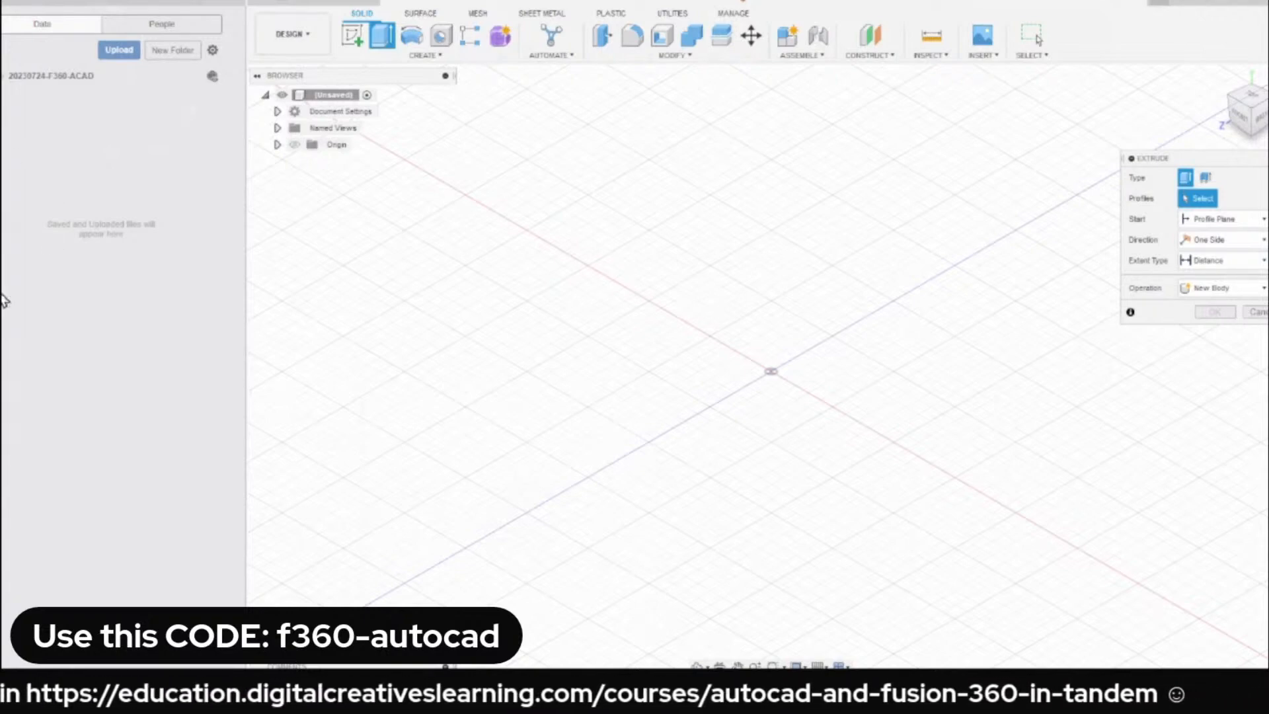
Cancel the active Extrude command and hide the data panel.
click(1255, 311)
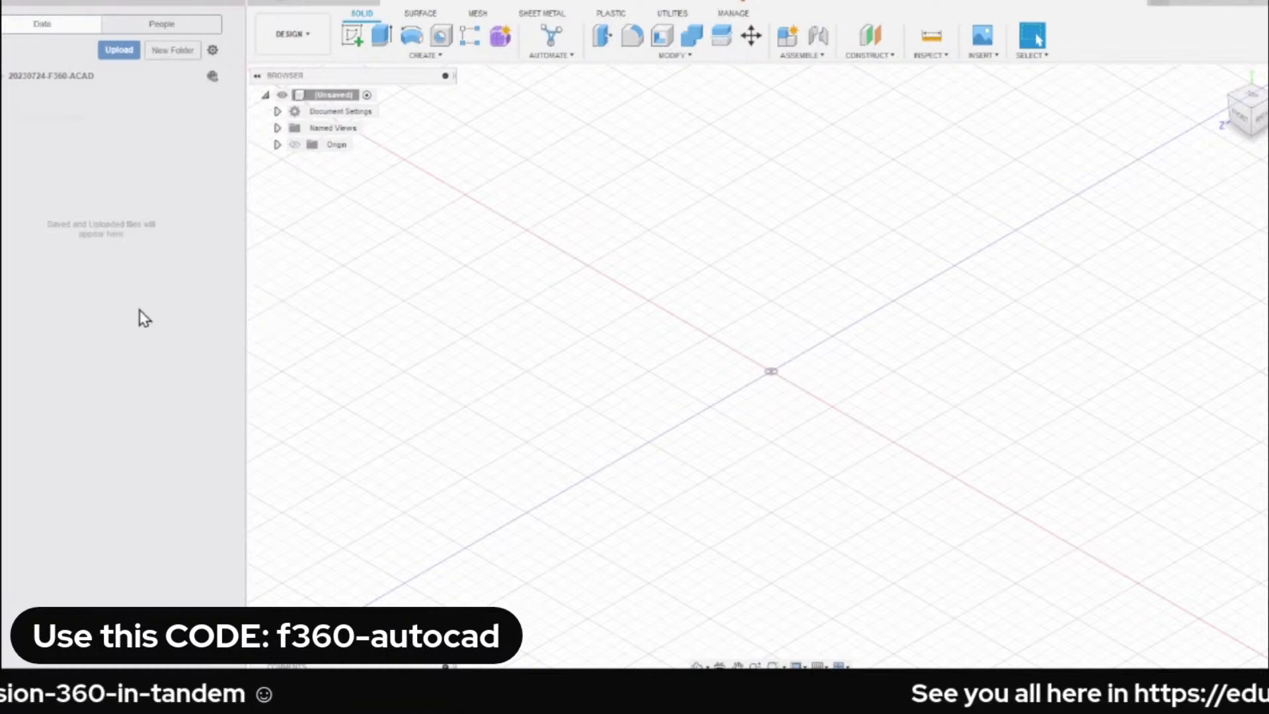
click(239, 5)
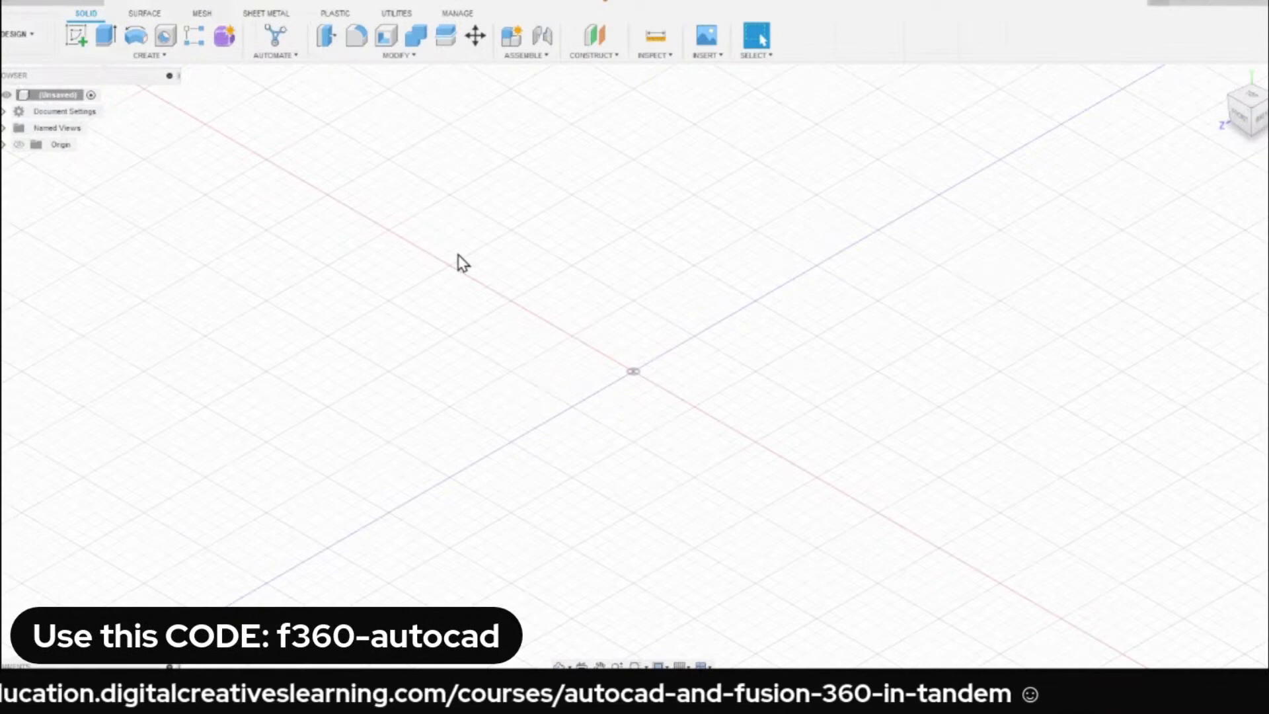
Sketch a two-point rectangle about 152 by 100 mm around the origin on the horizontal ground plane.
key(r)
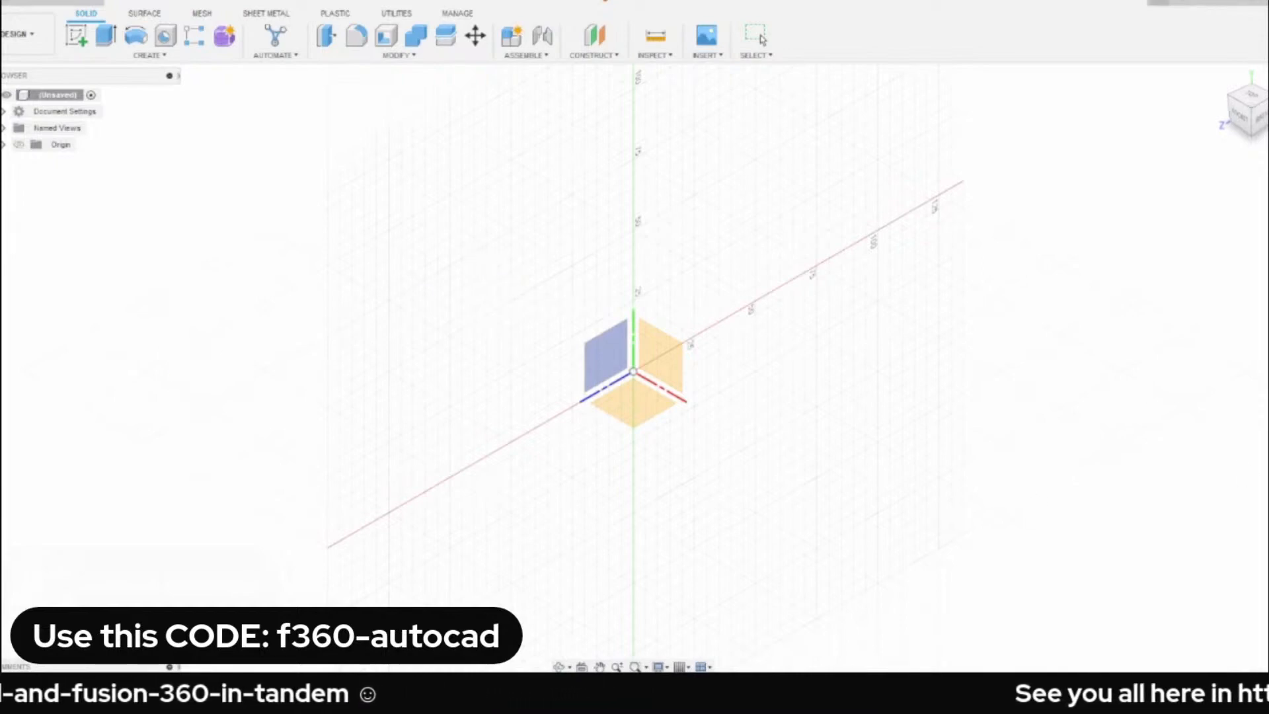
click(4, 128)
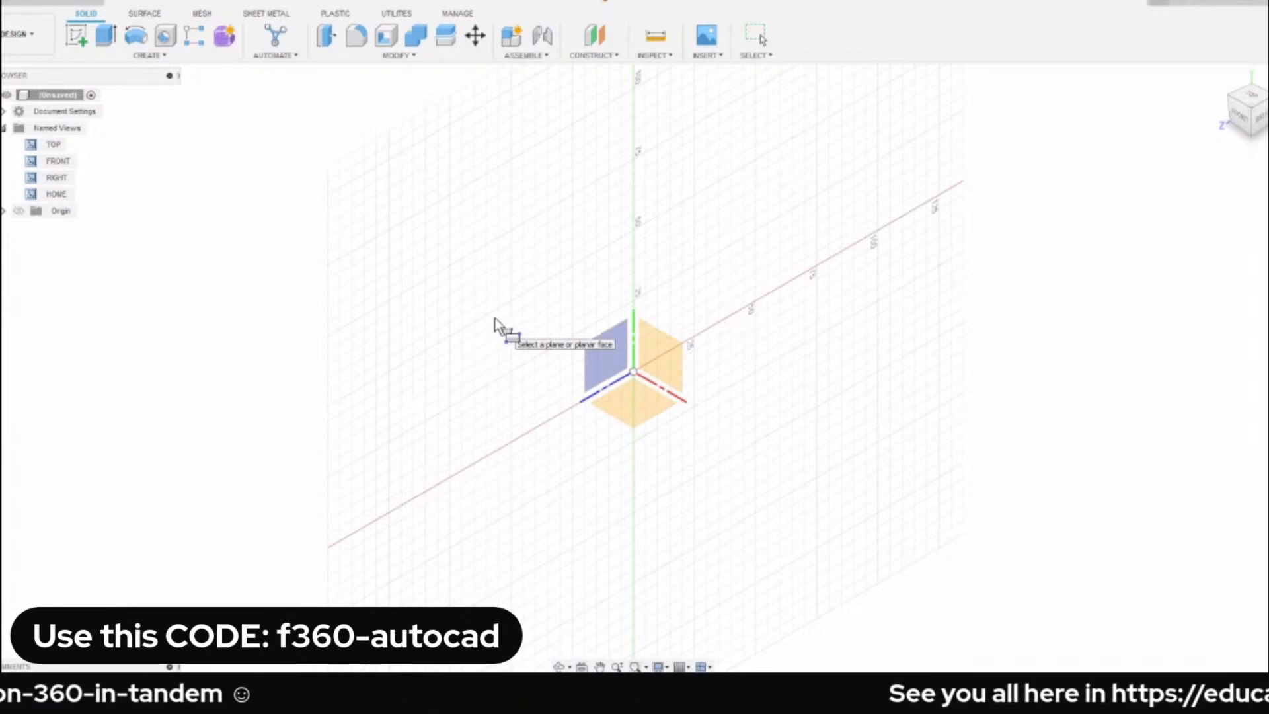
click(636, 411)
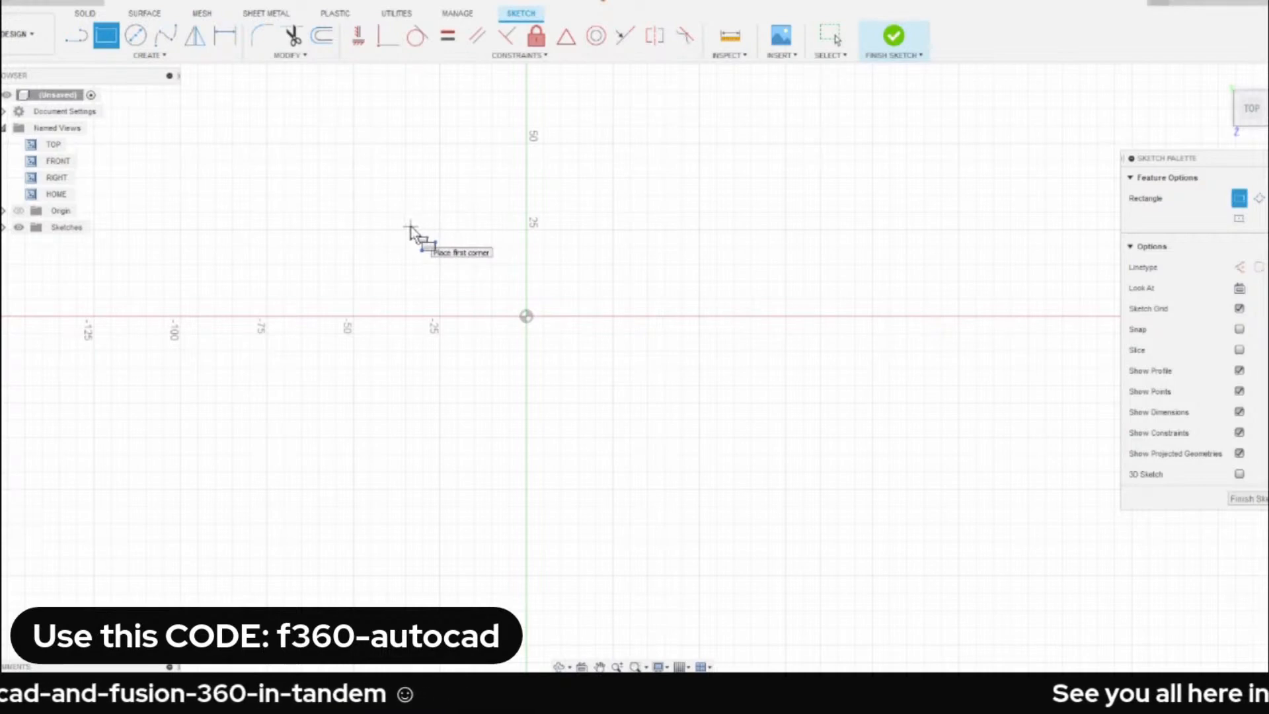
click(358, 206)
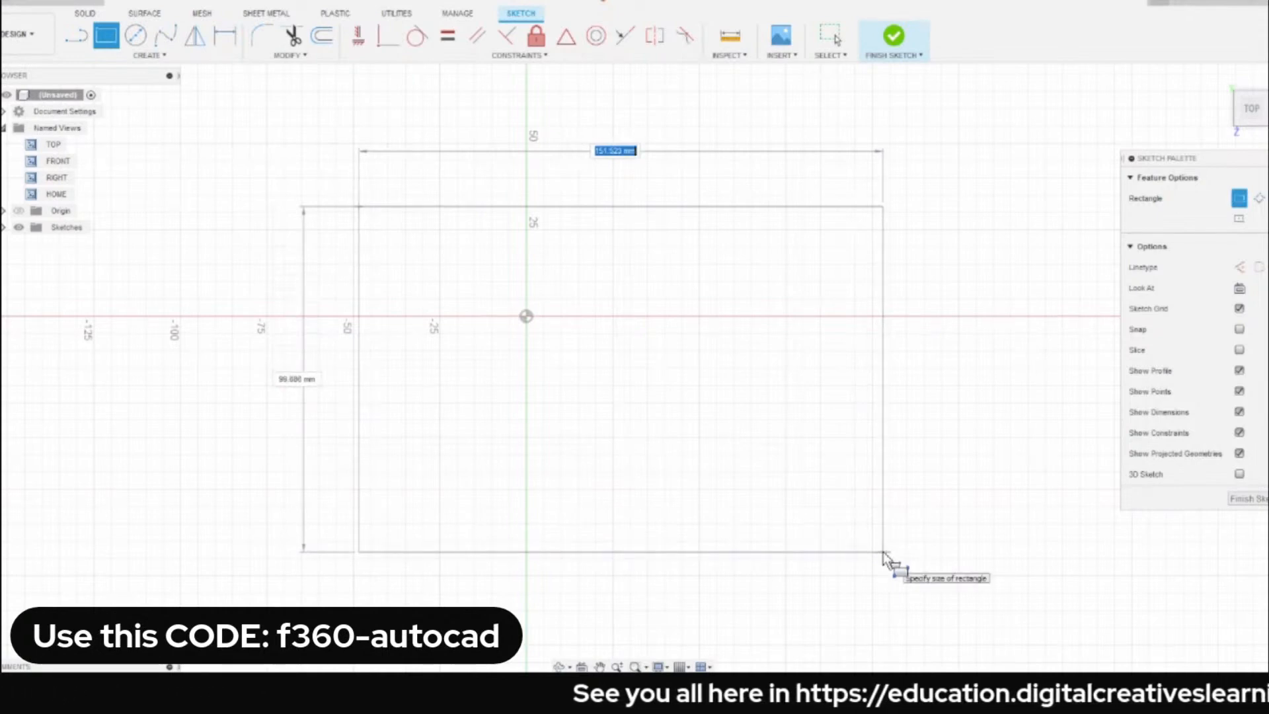
click(883, 552)
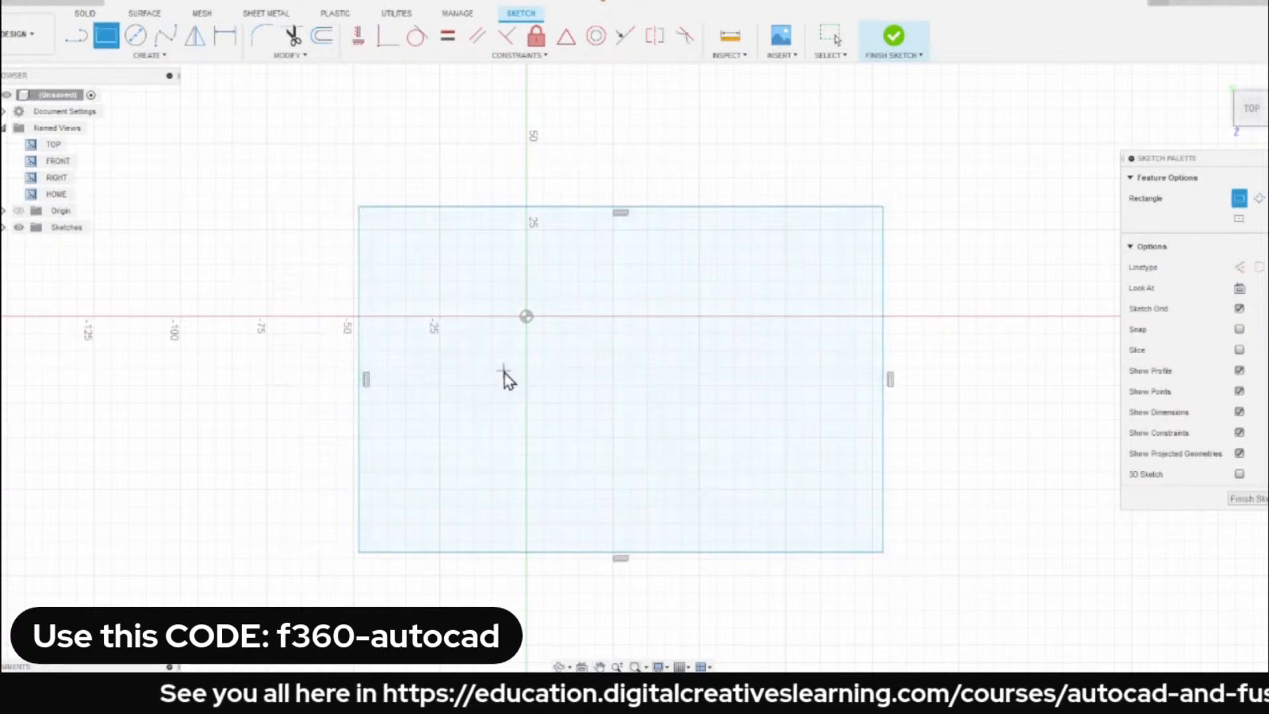
key(Escape)
Trim away the rectangle's upper edge and undo the trim.
middle_drag(541, 167, 465, 147)
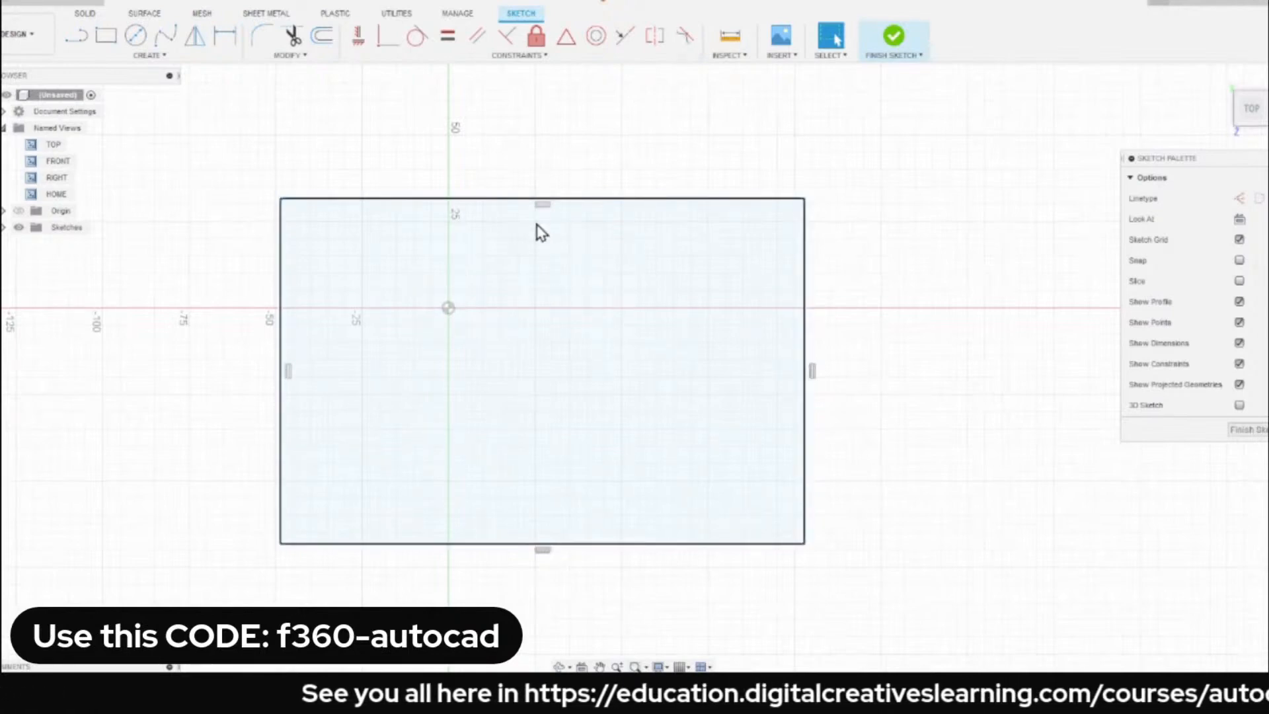
key(t)
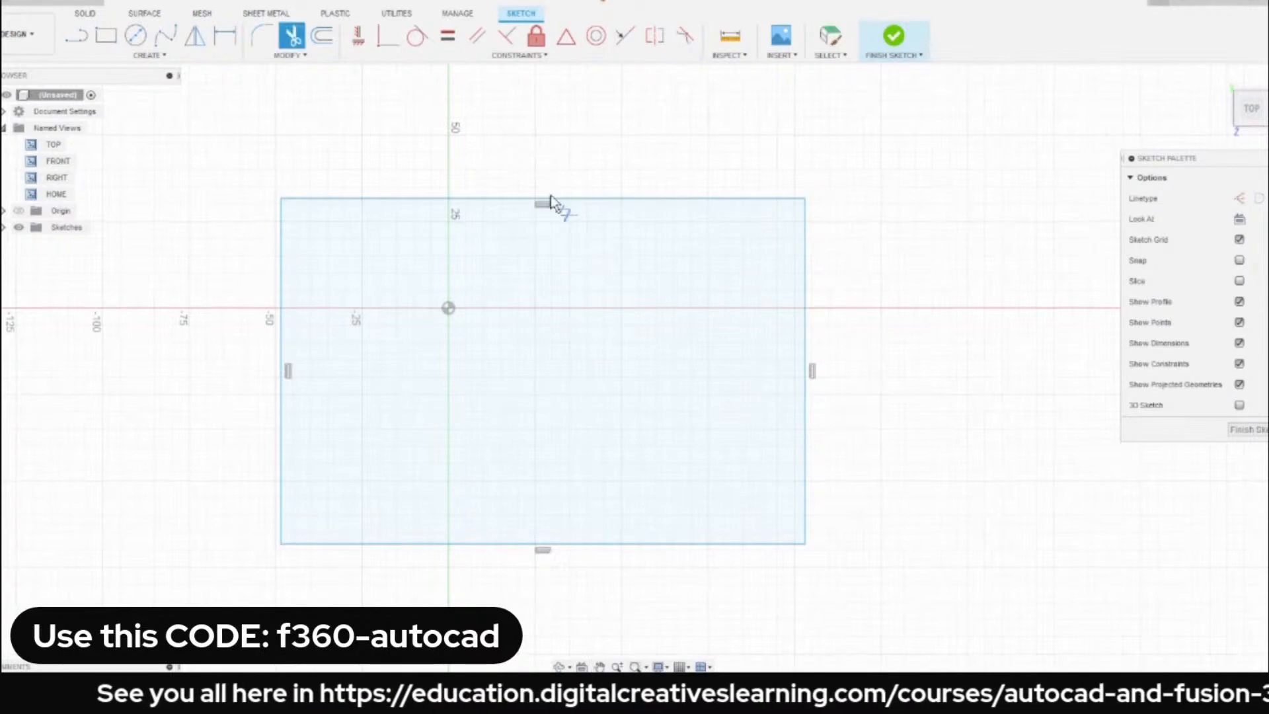
click(601, 201)
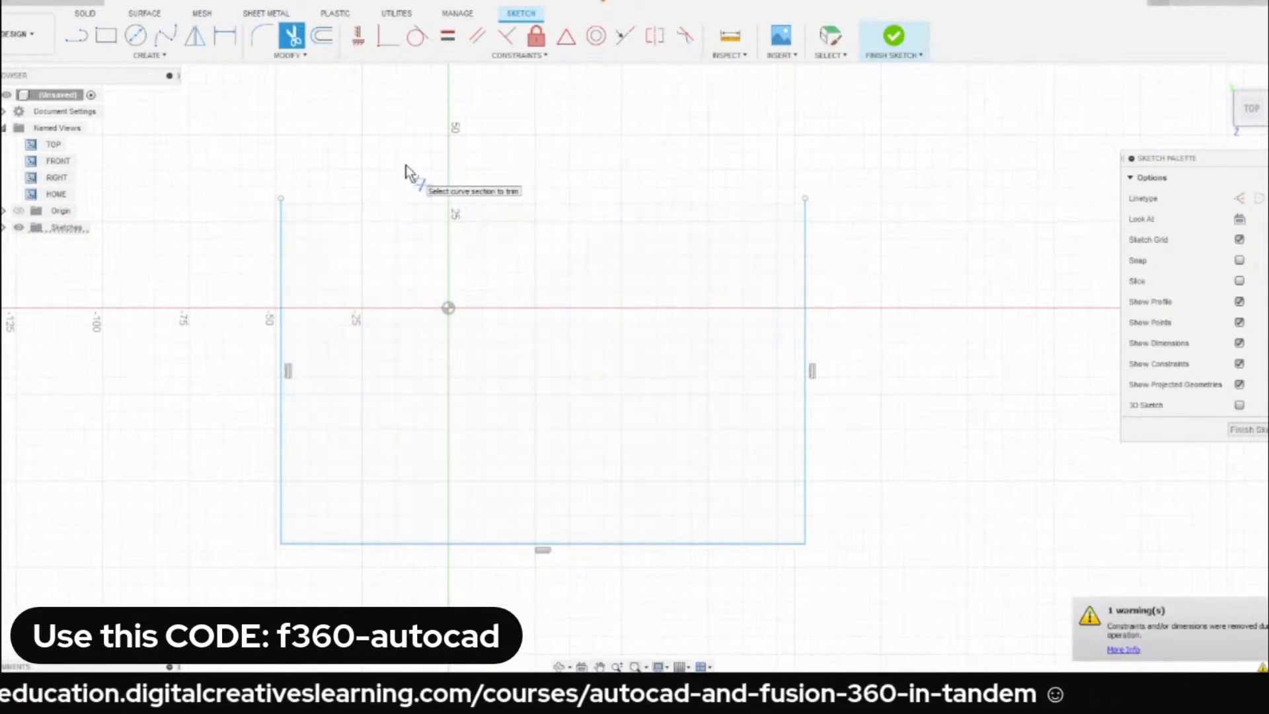
key(Escape)
key(ctrl+z)
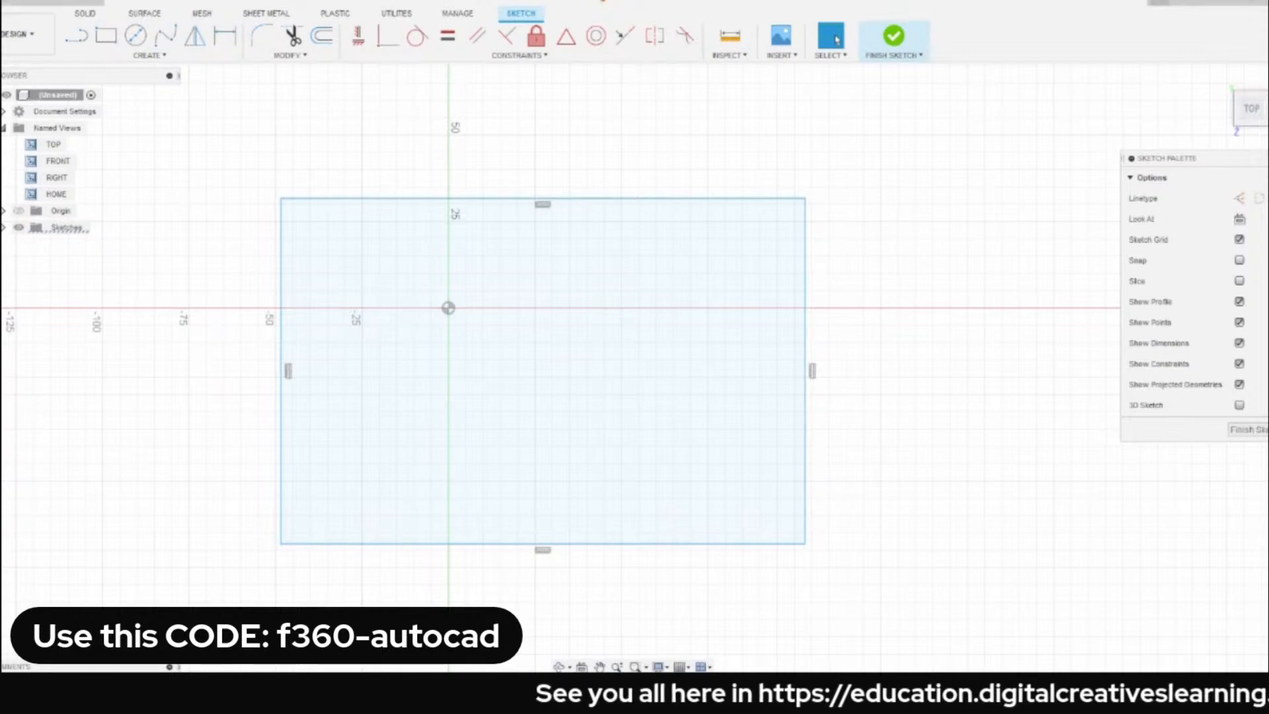
Switch to AutoCAD 2023 and dismiss the Drawing Recovery message.
click(250, 400)
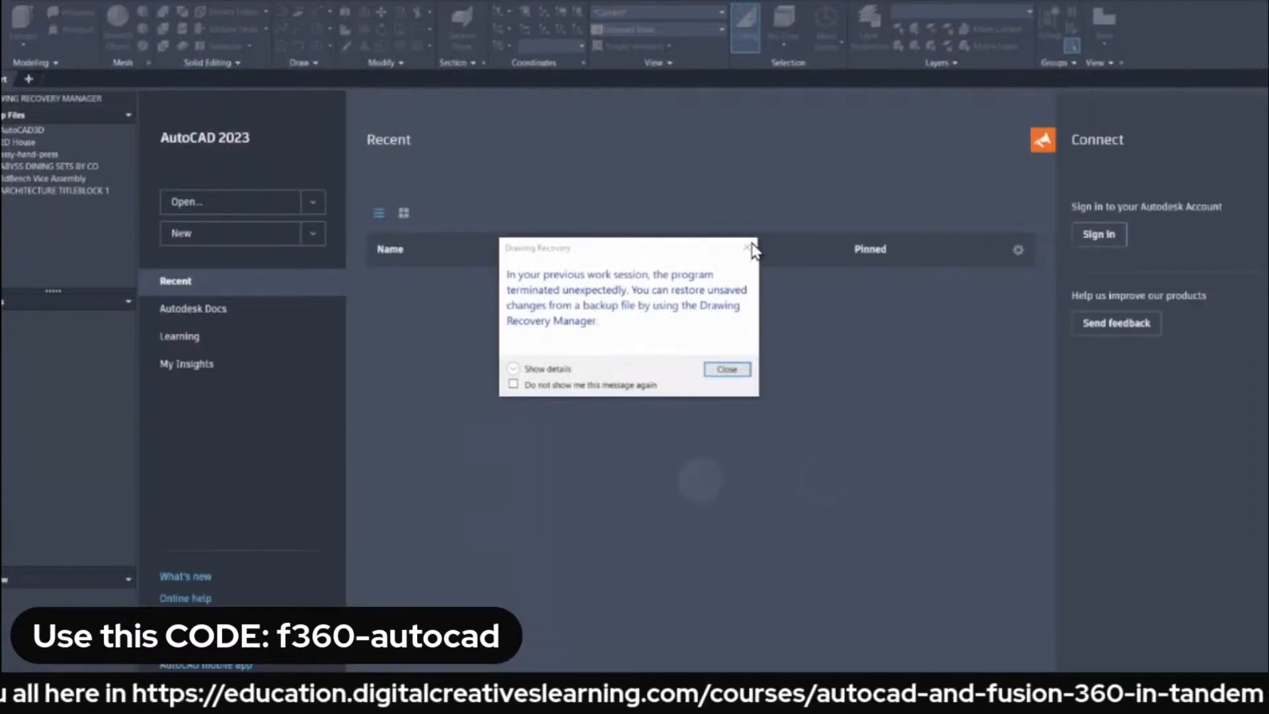
click(747, 248)
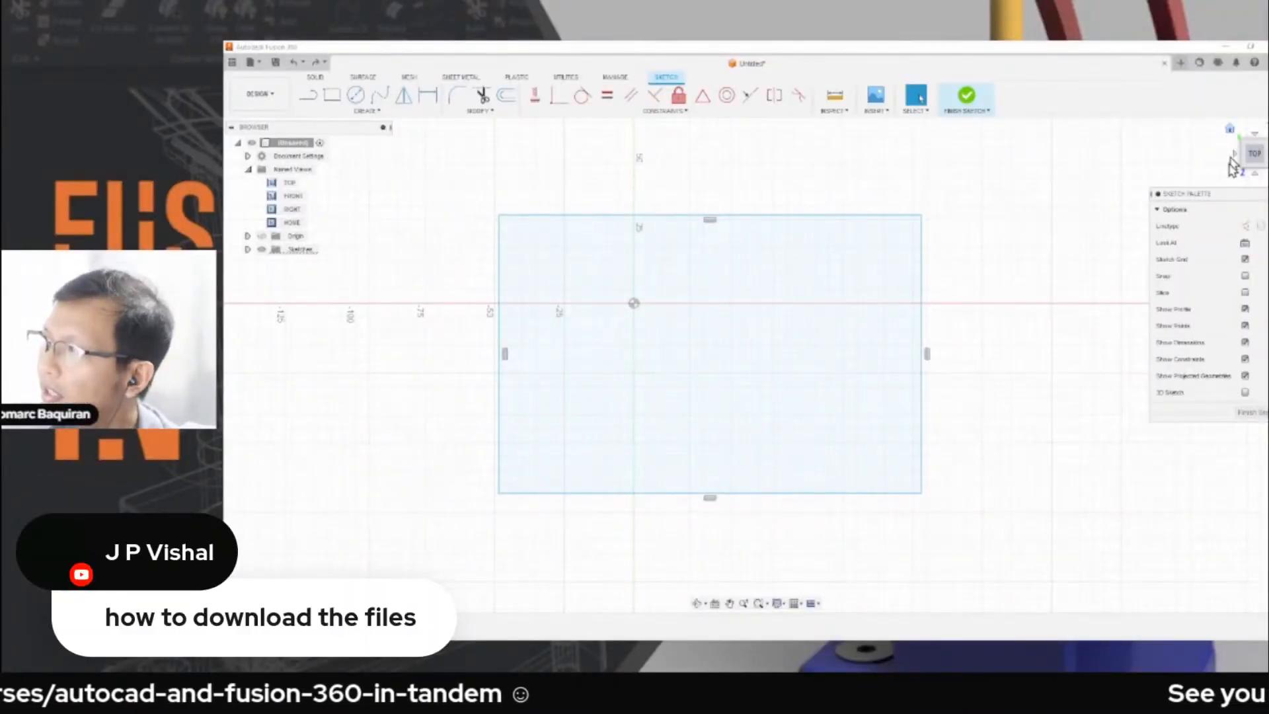
Back in Fusion 360, restore the home view and finish the rectangle sketch.
click(1231, 132)
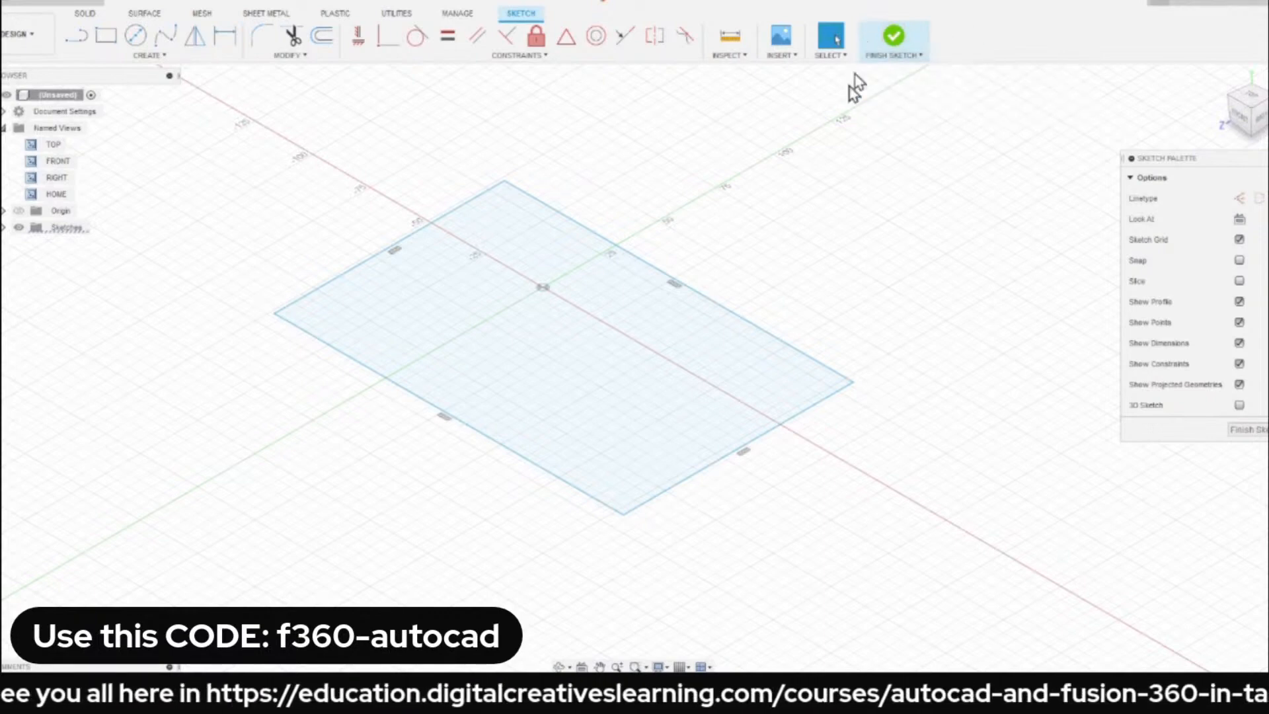
click(895, 51)
Expand the Sketches folder, and hide and show Sketch1 again.
middle_drag(776, 198, 802, 199)
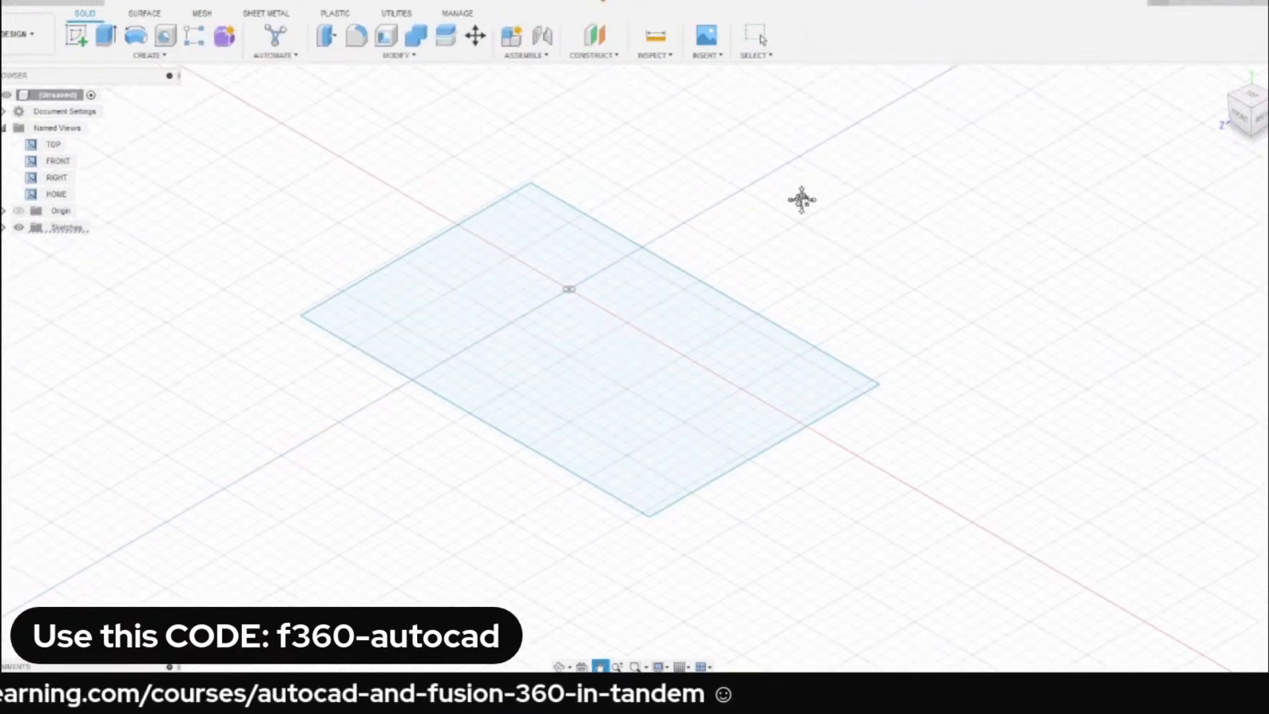
scroll(805, 210, down, 1)
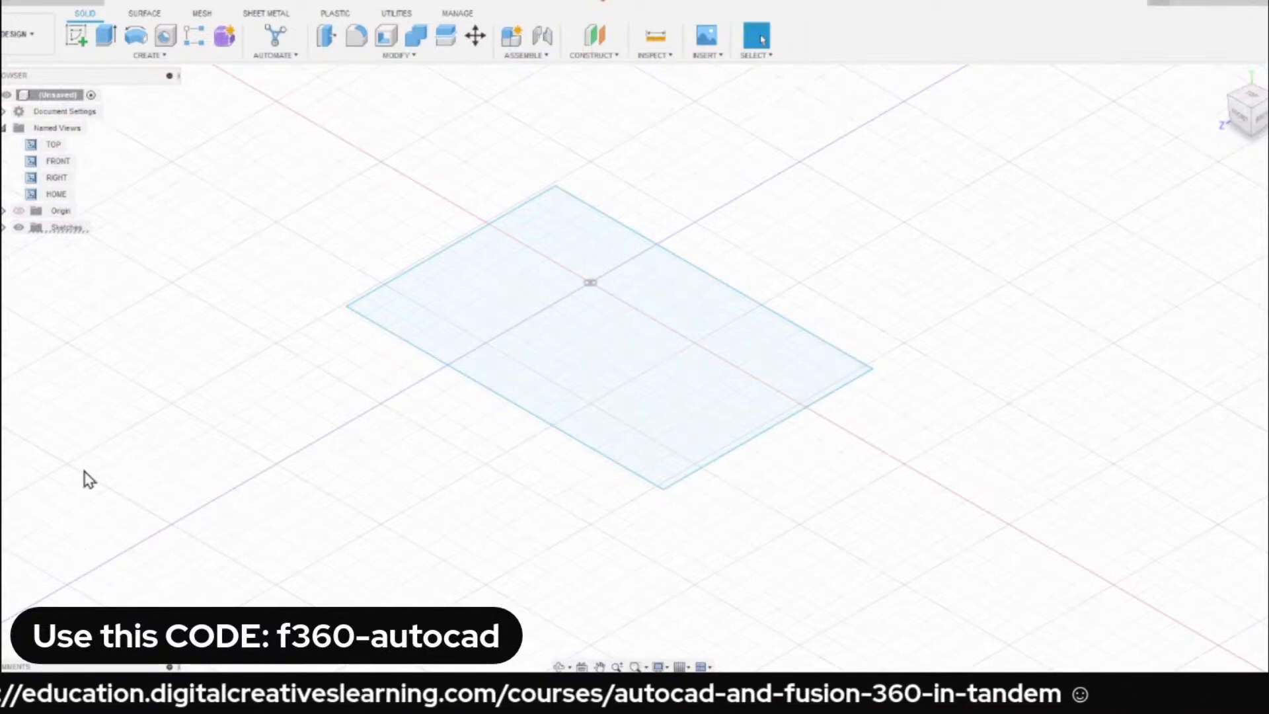
click(3, 228)
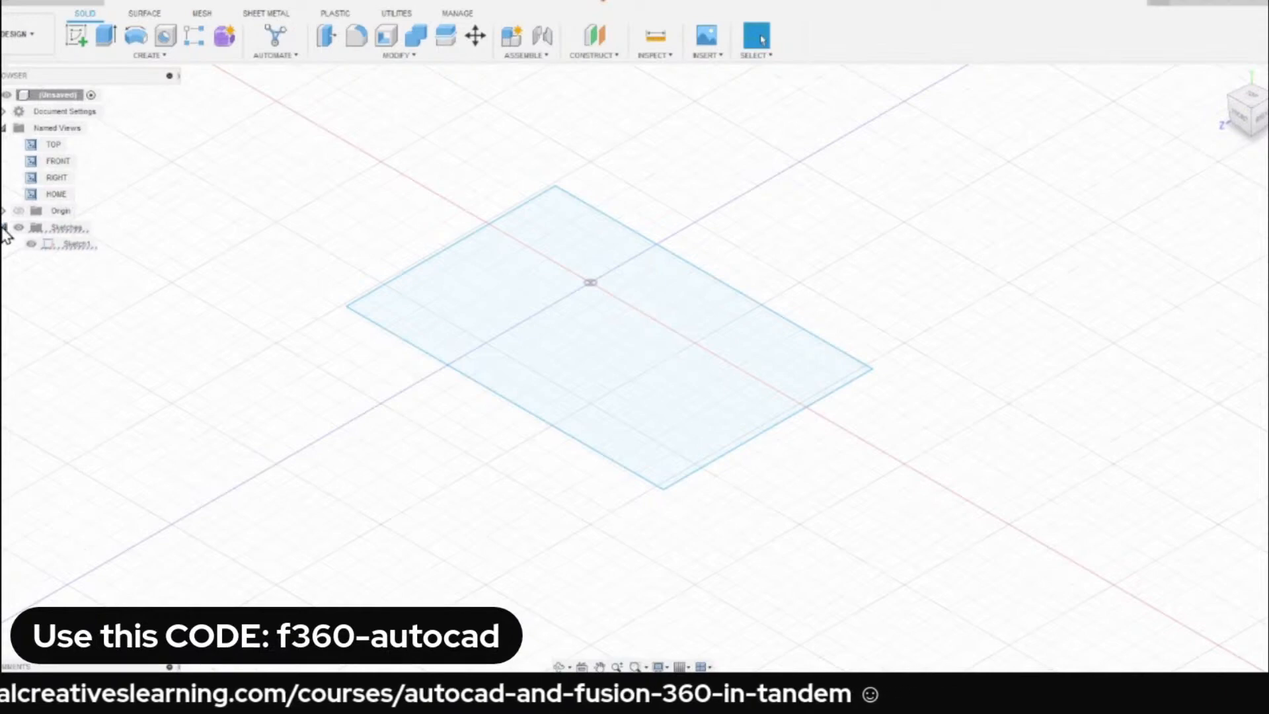
click(83, 246)
click(78, 309)
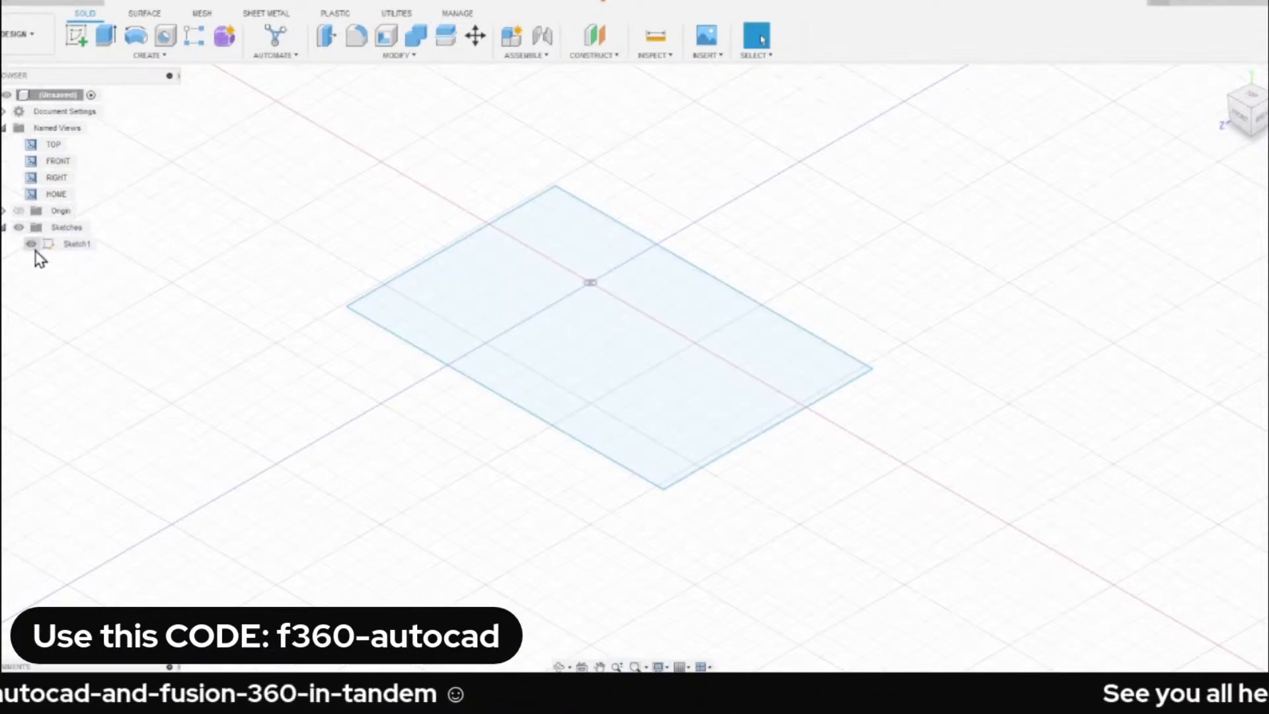
click(31, 250)
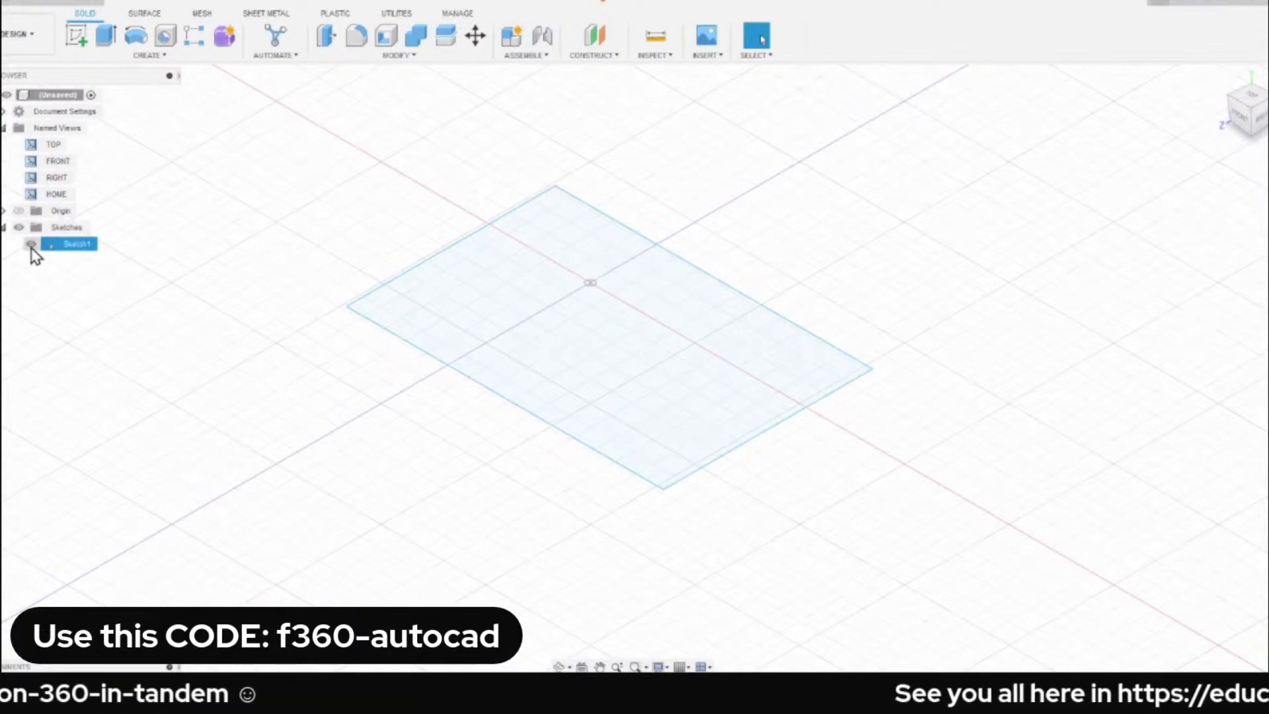
click(30, 245)
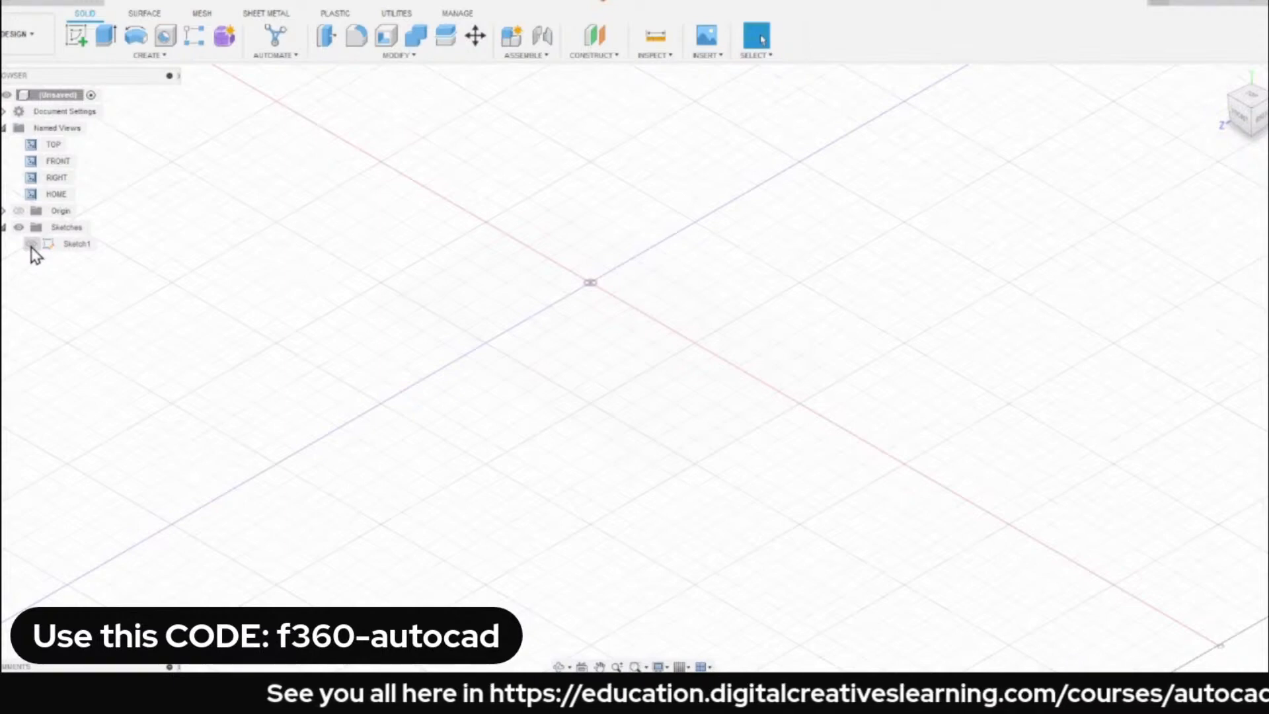
click(31, 244)
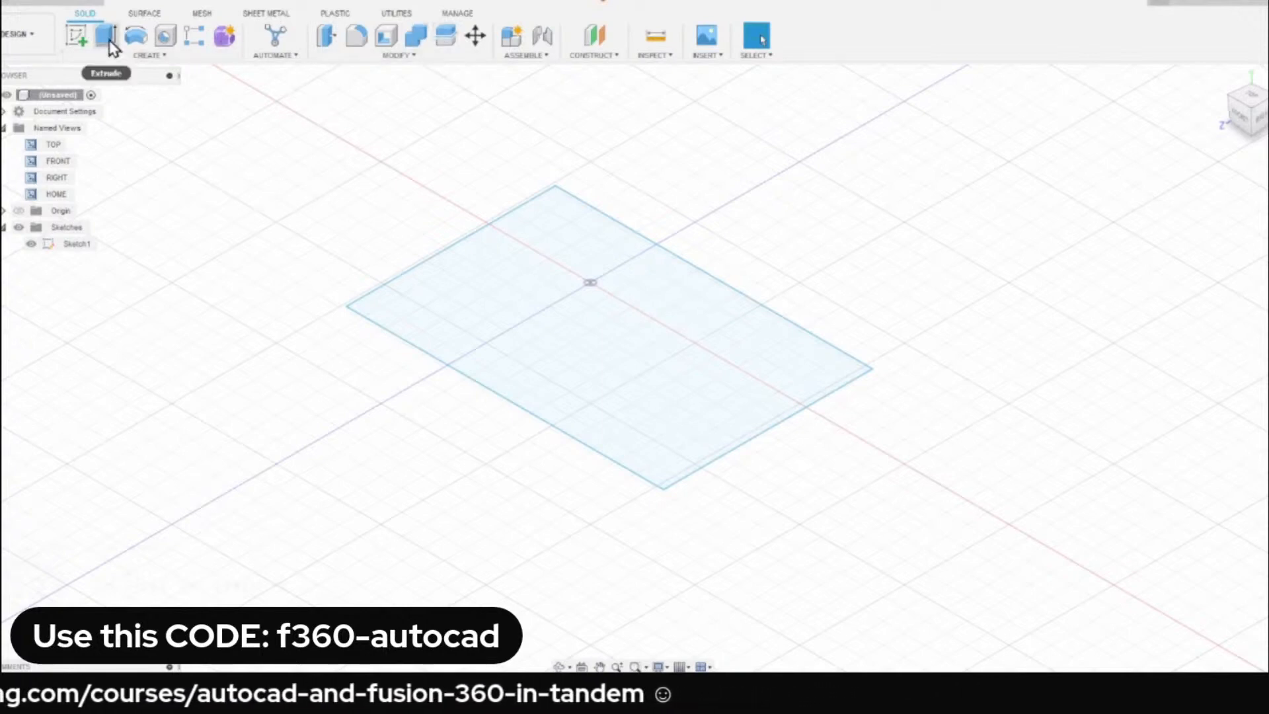
click(147, 13)
click(86, 14)
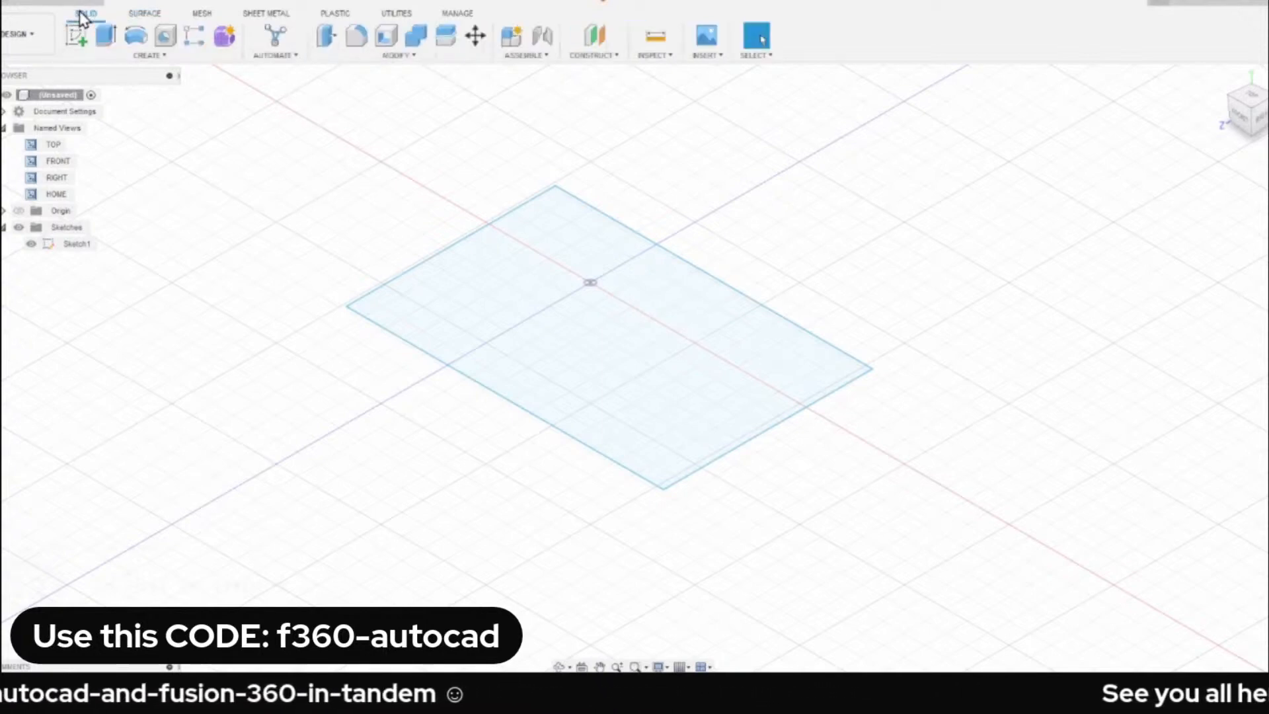
Extrude the rectangular sketch profile upward 80 mm as a new body.
click(104, 38)
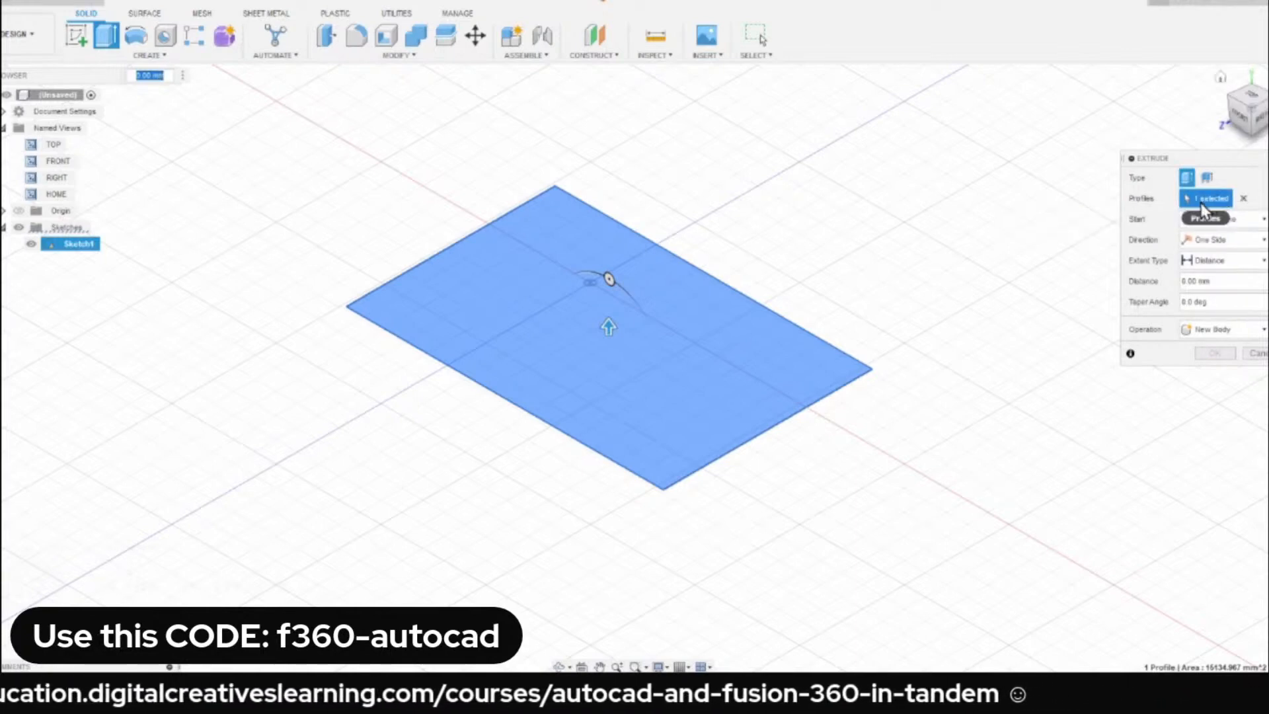
click(1245, 207)
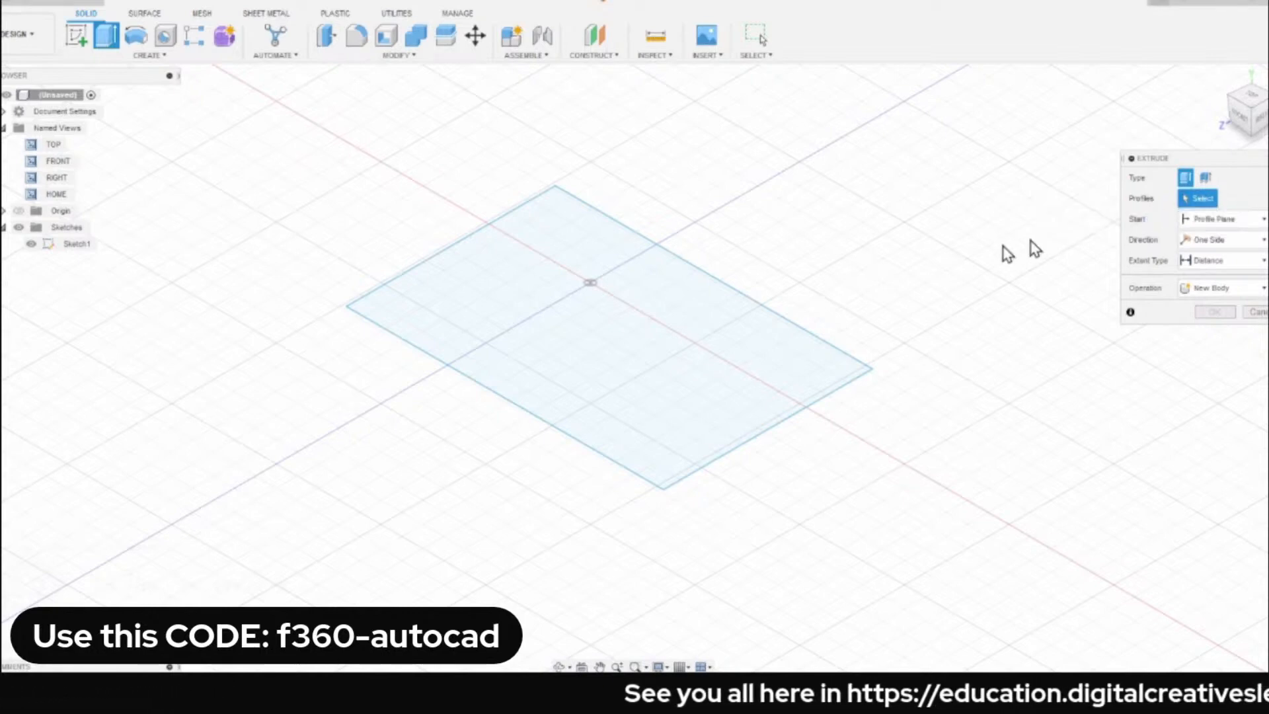
click(599, 328)
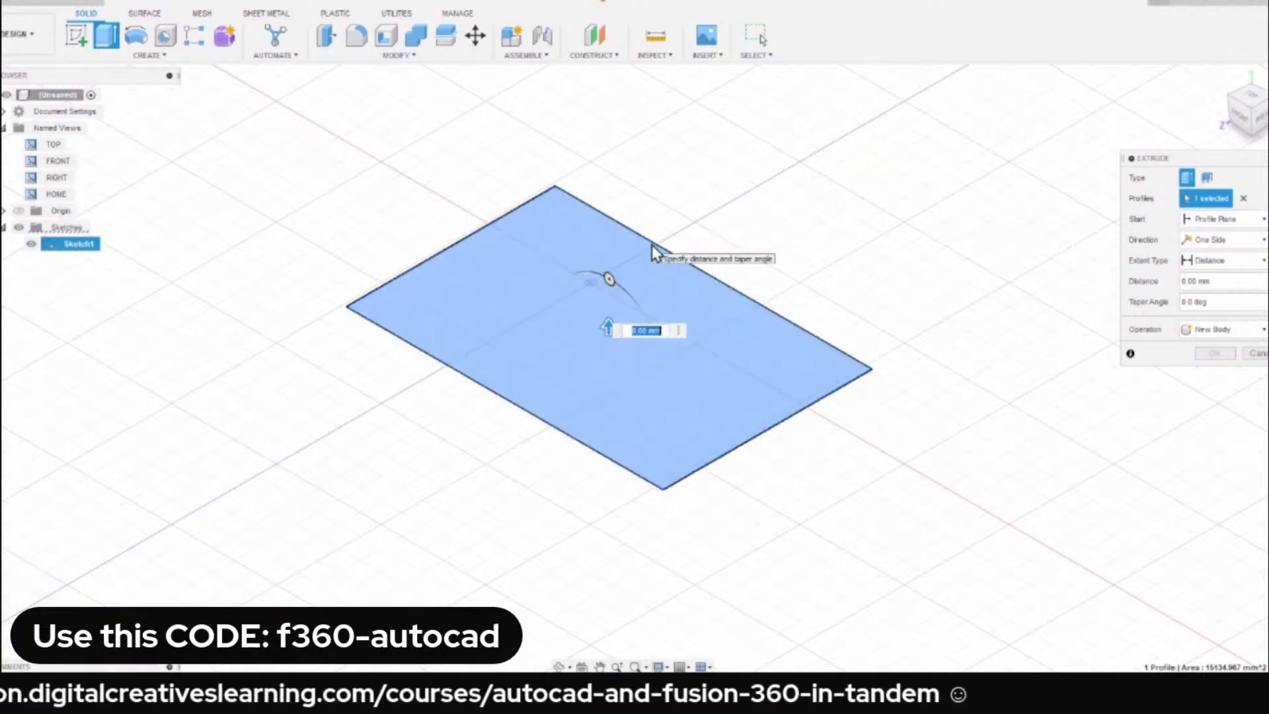
drag(607, 326, 594, 141)
middle_drag(303, 239, 297, 341)
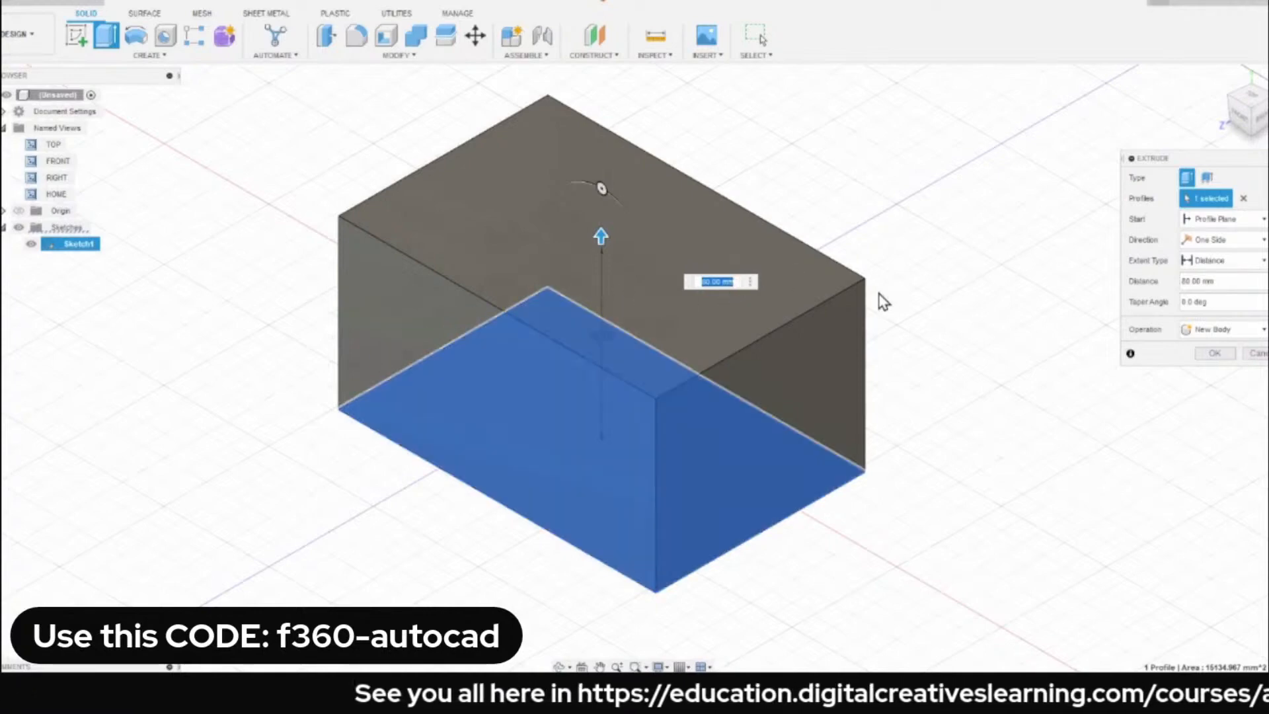
click(1216, 354)
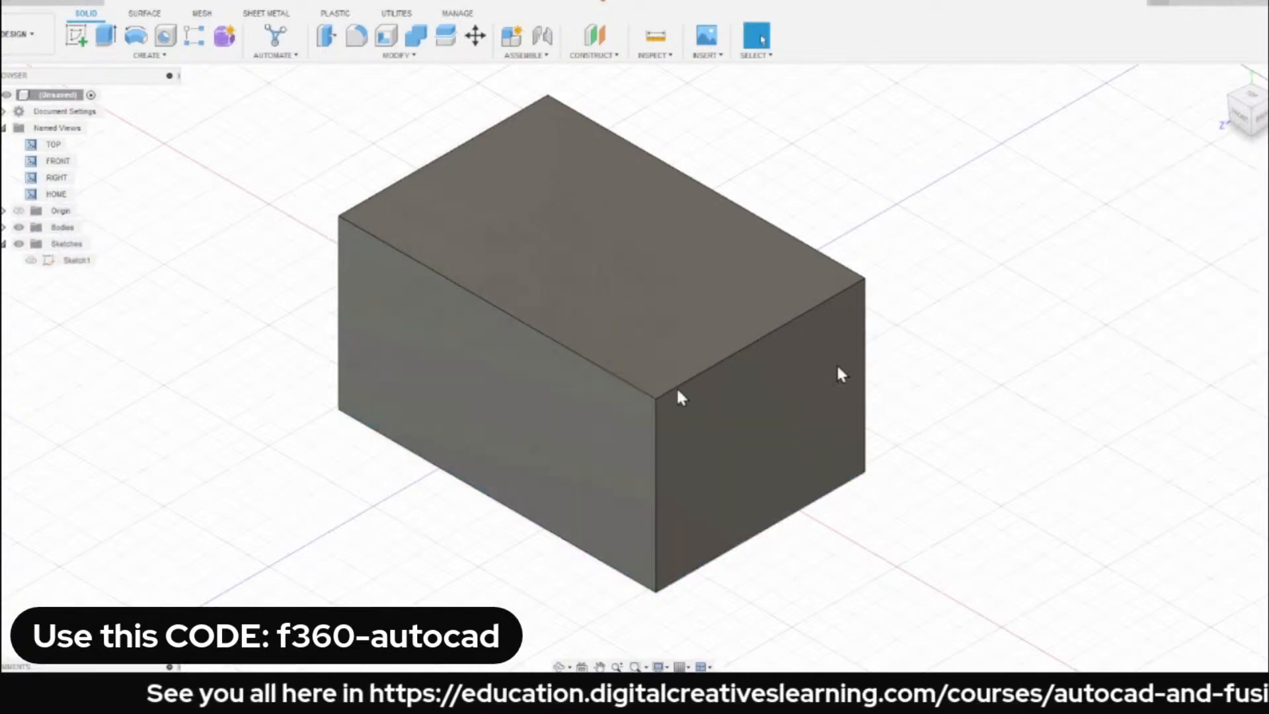
Pan and orbit around the extruded box to examine it, and restore the home view.
middle_drag(273, 339, 343, 326)
scroll(304, 335, down, 1)
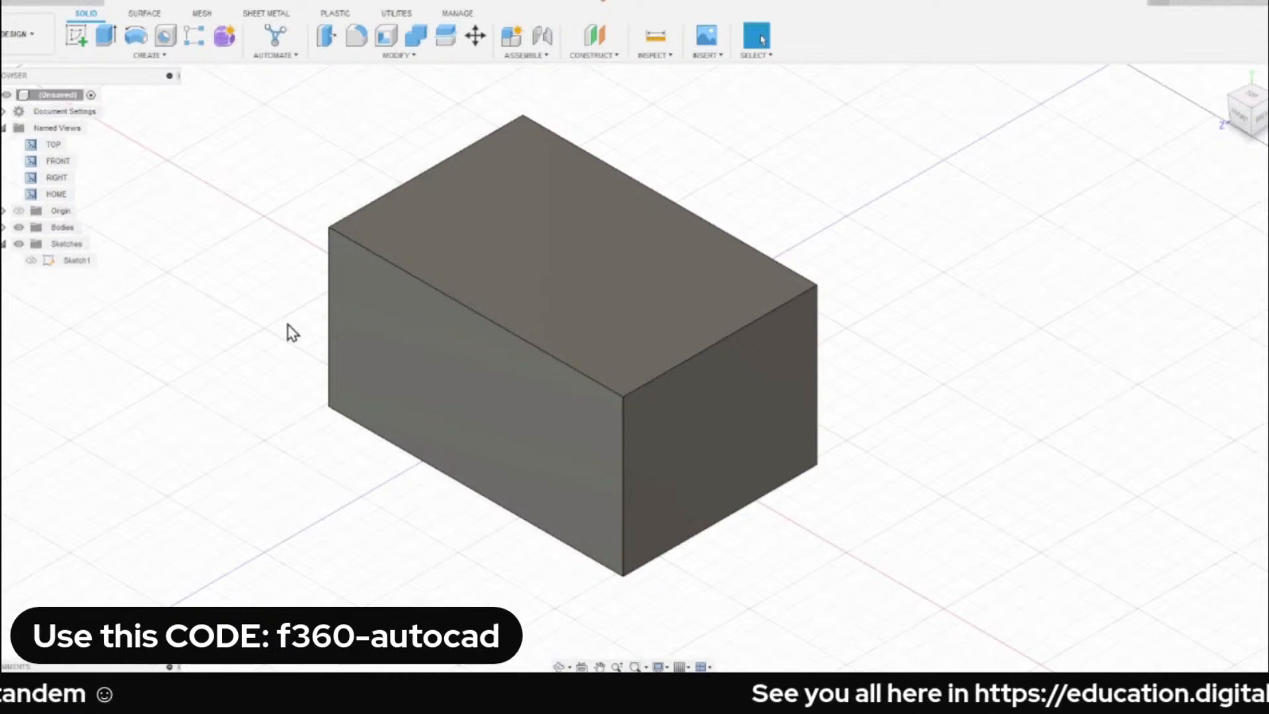
middle_drag(234, 325, 307, 353)
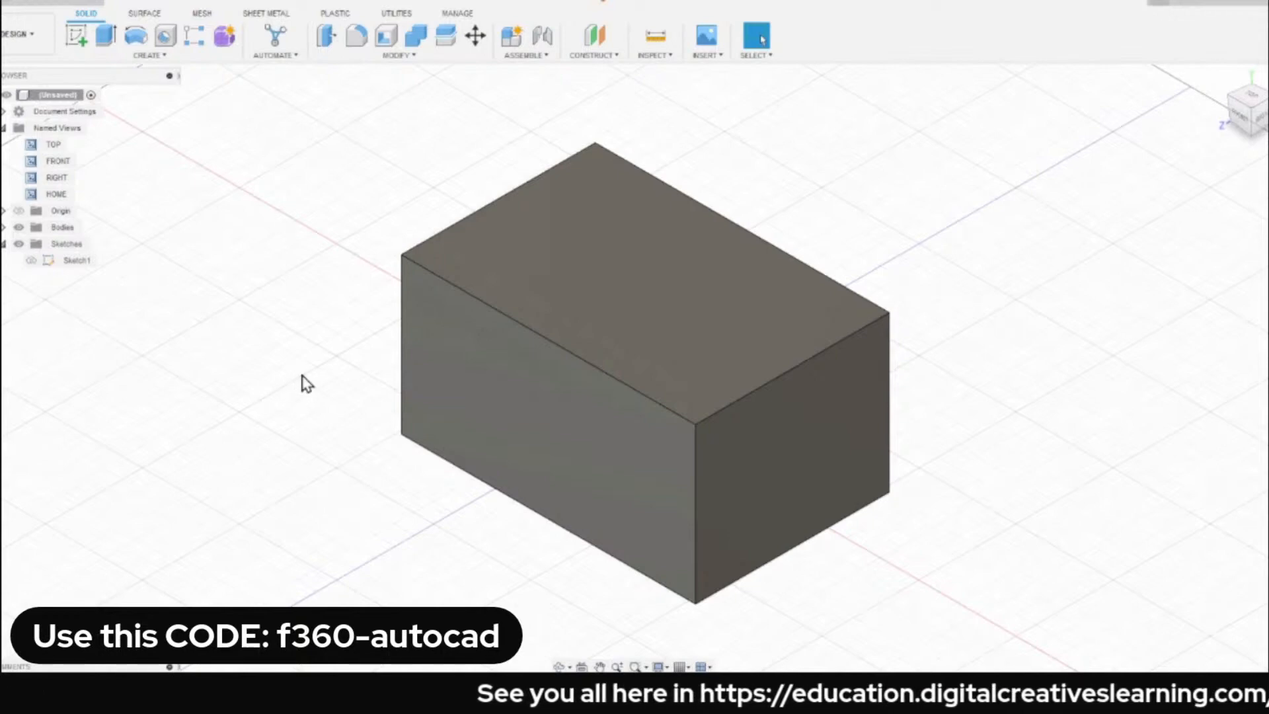
shift+middle_drag(304, 383, 775, 330)
drag(853, 323, 864, 365)
key(Escape)
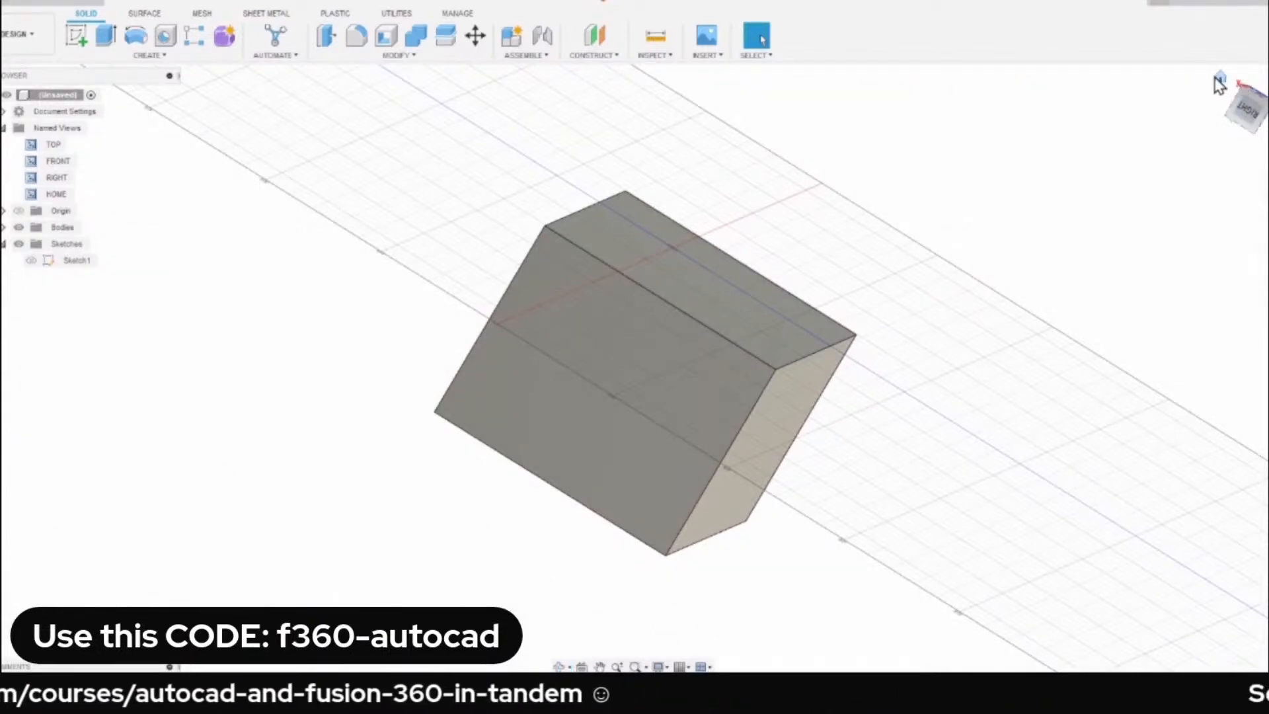
click(1221, 78)
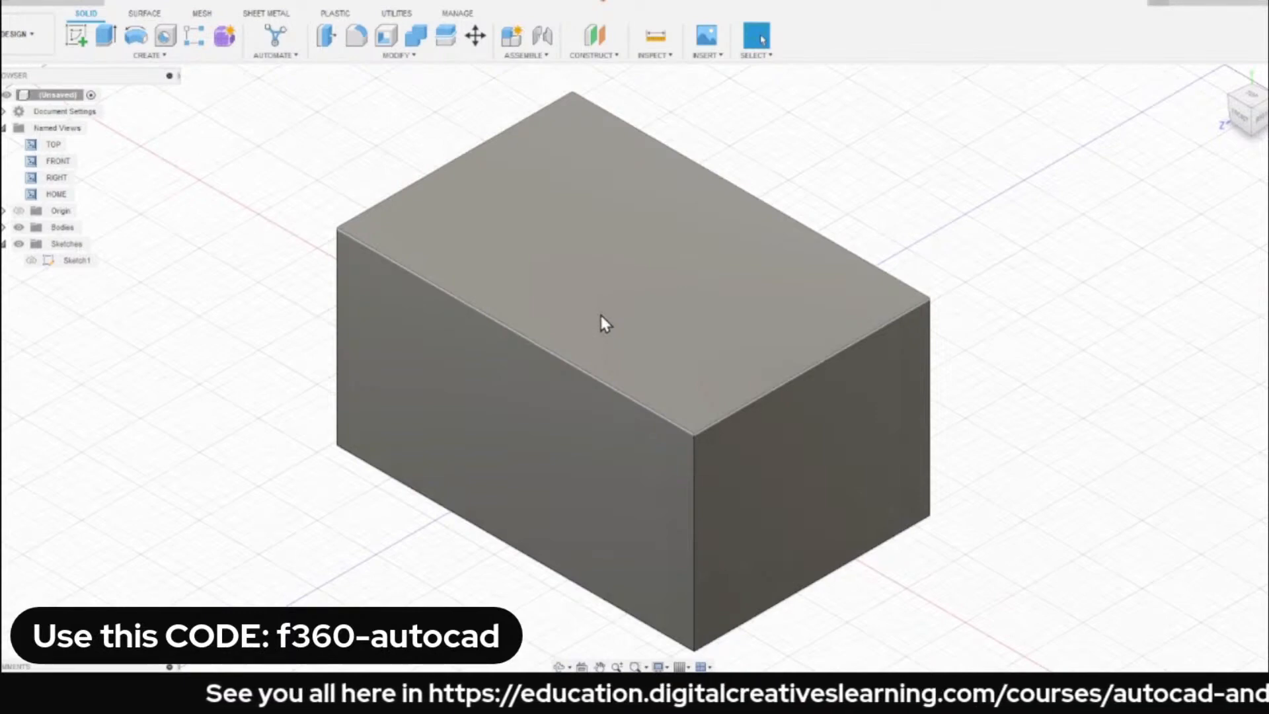
Zoom out and in around the box, pan it, and fit the model back into view.
scroll(601, 316, down, 8)
scroll(601, 315, down, 5)
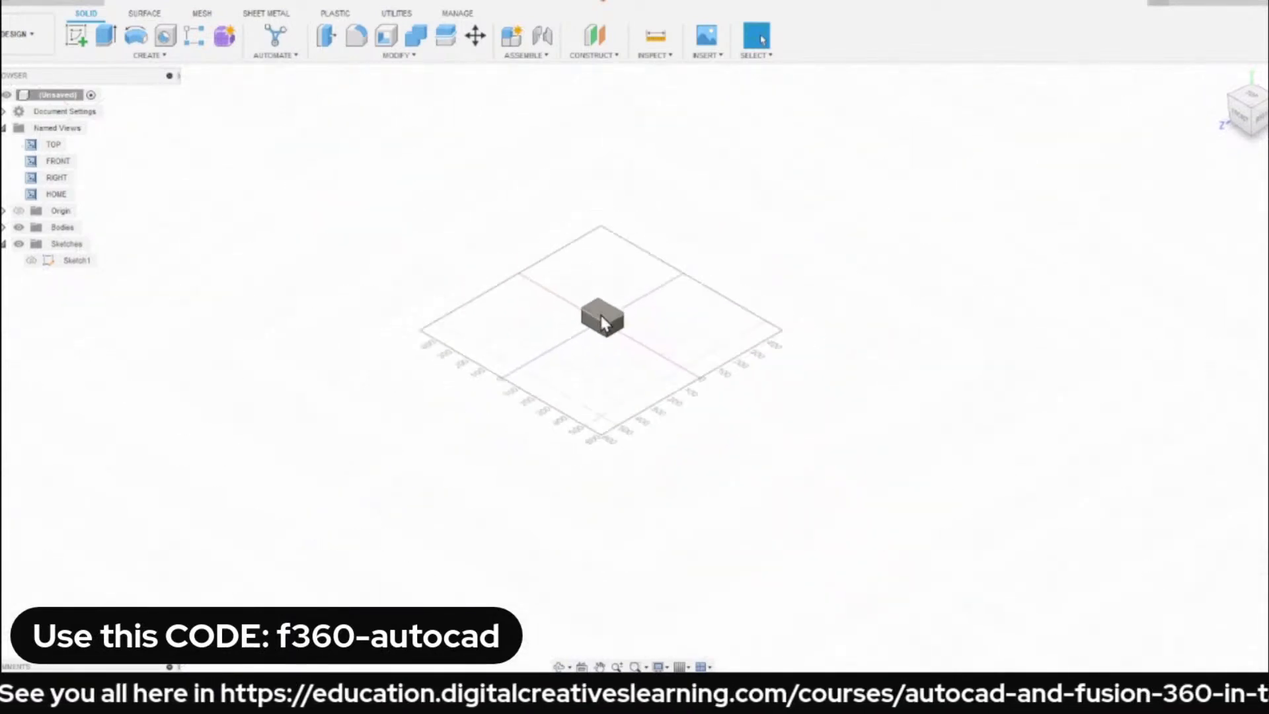
scroll(601, 315, down, 6)
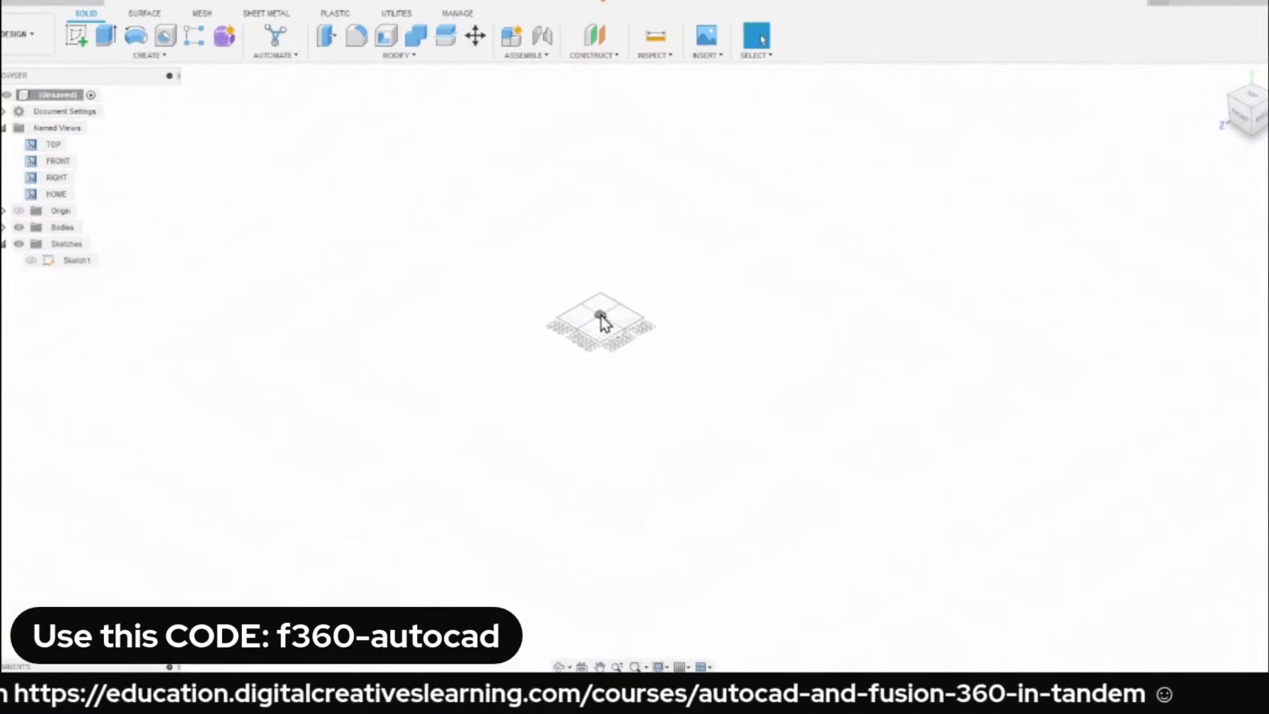
scroll(608, 329, up, 4)
scroll(614, 337, up, 10)
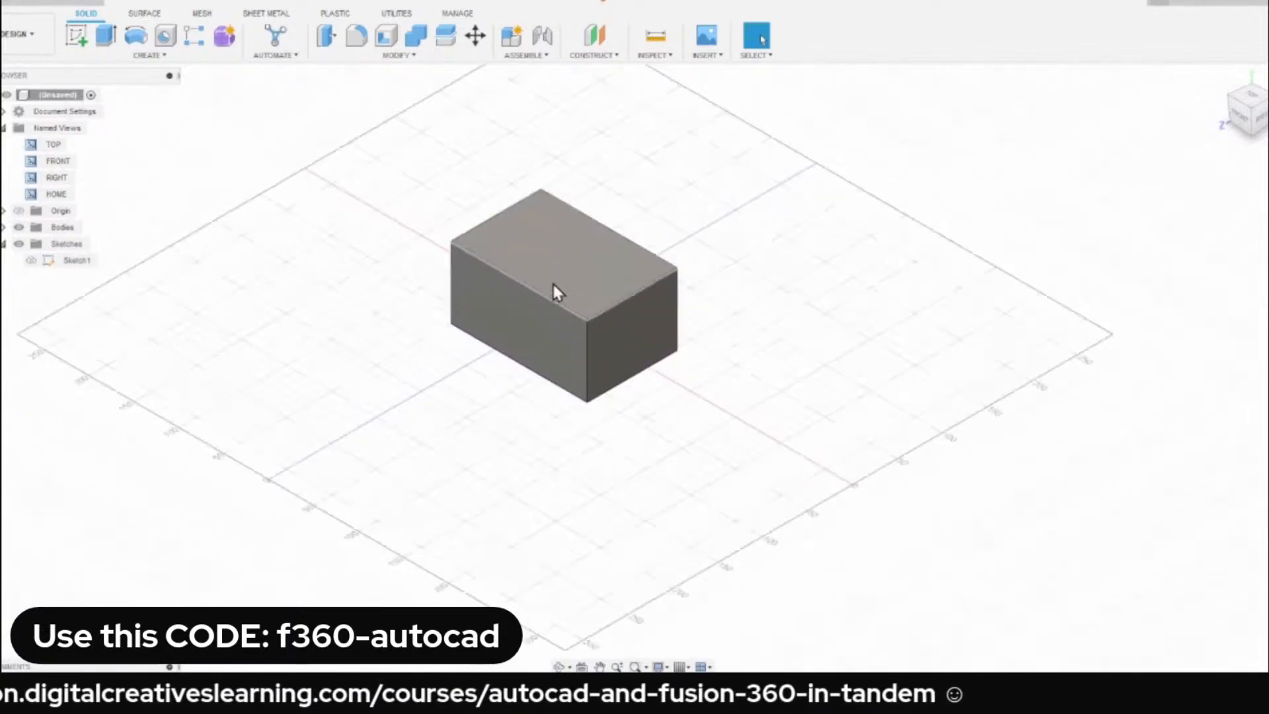
scroll(550, 302, down, 3)
scroll(569, 310, down, 10)
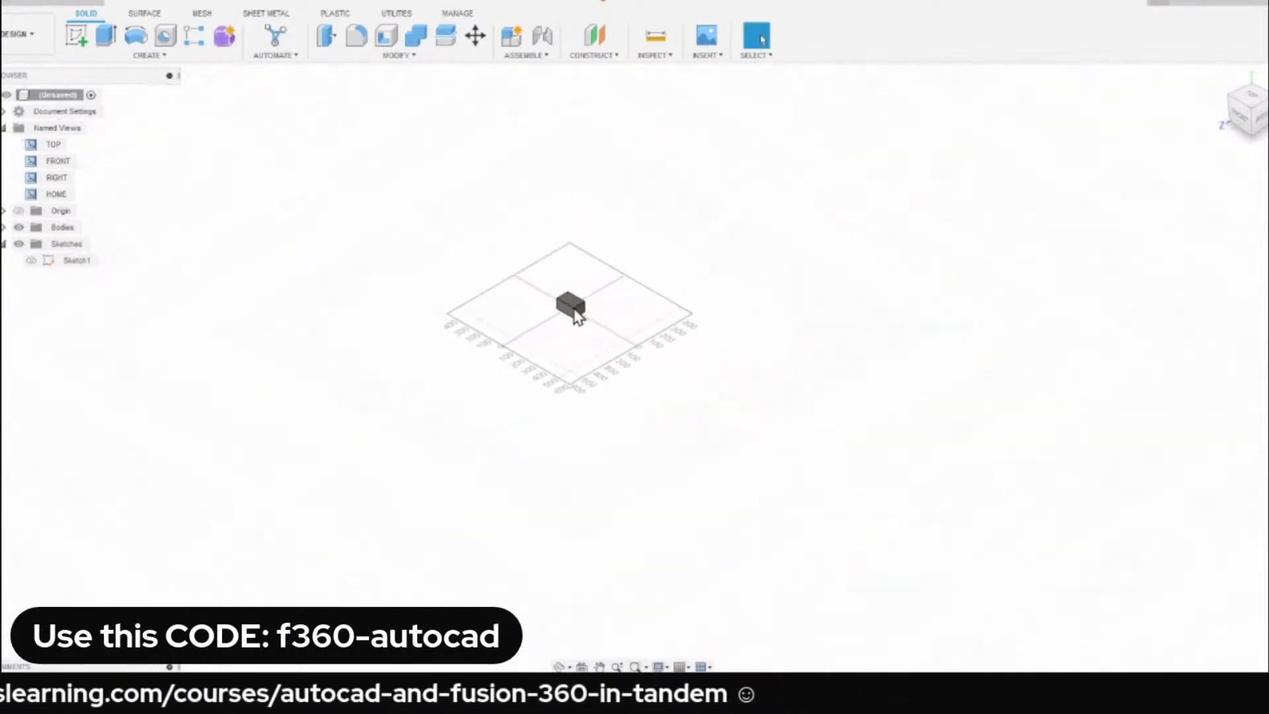
middle_drag(592, 335, 628, 373)
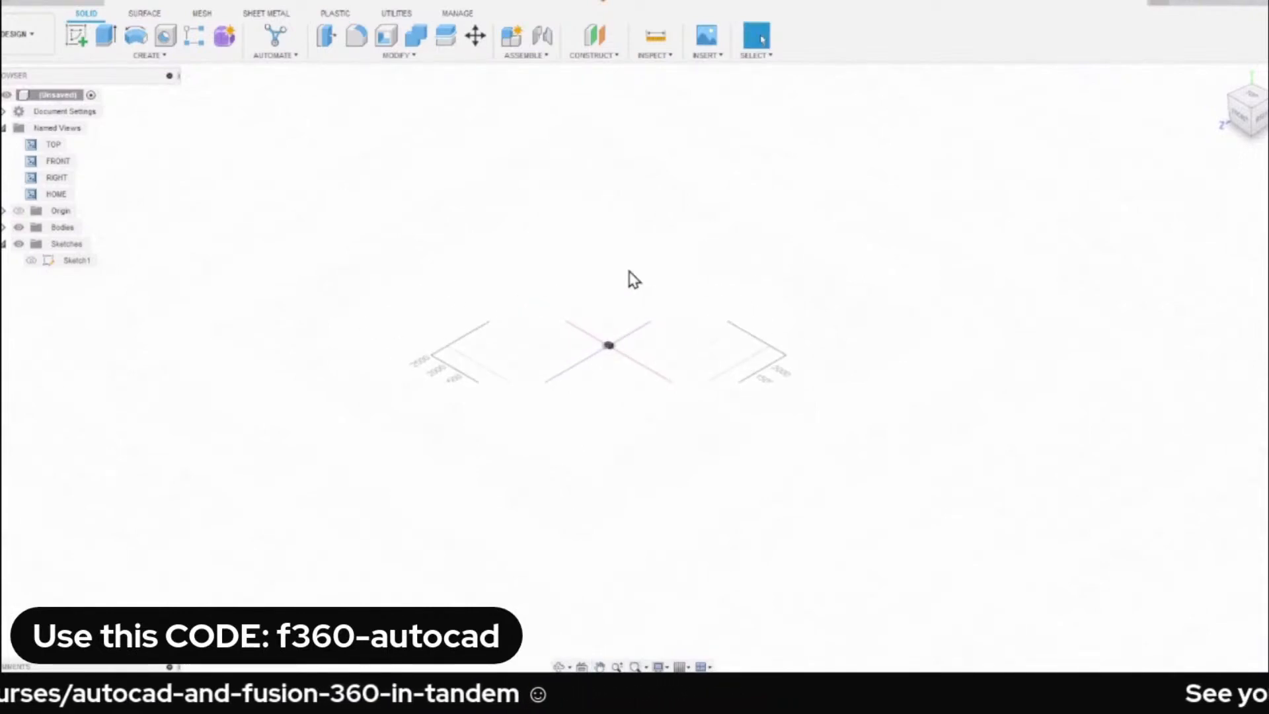
middle_click(592, 282)
middle_click(592, 282)
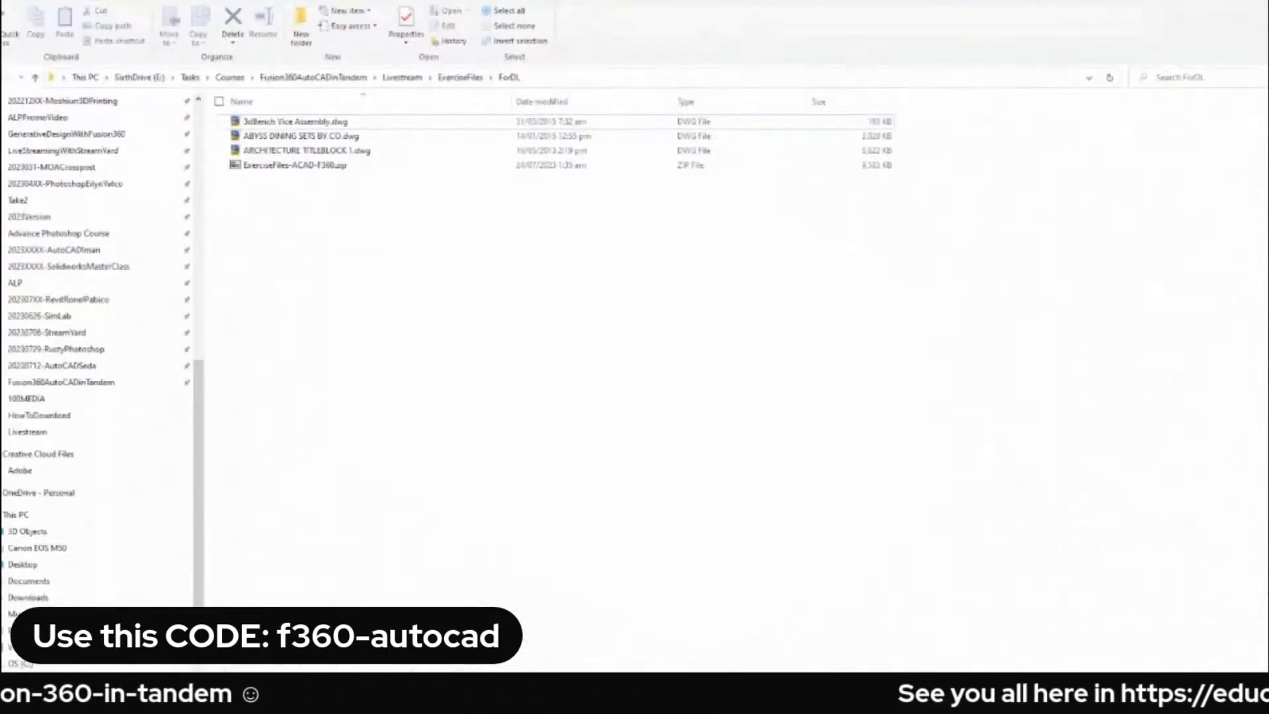
From the ForDL folder, open ARCHITECTURE TITLEBLOCK 1.dwg in AutoCAD, dismiss the AEC objects message, and view the floor plans.
ctrl+scroll(400, 281, up, 1)
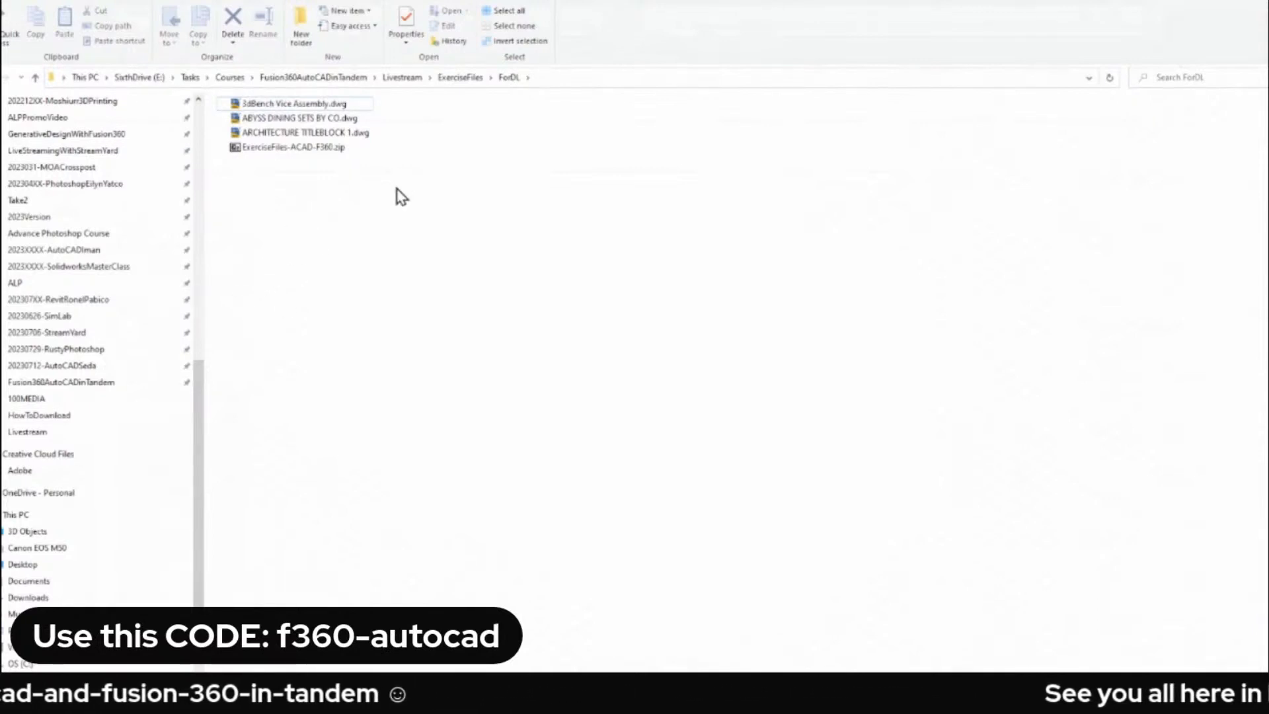
click(313, 135)
click(352, 344)
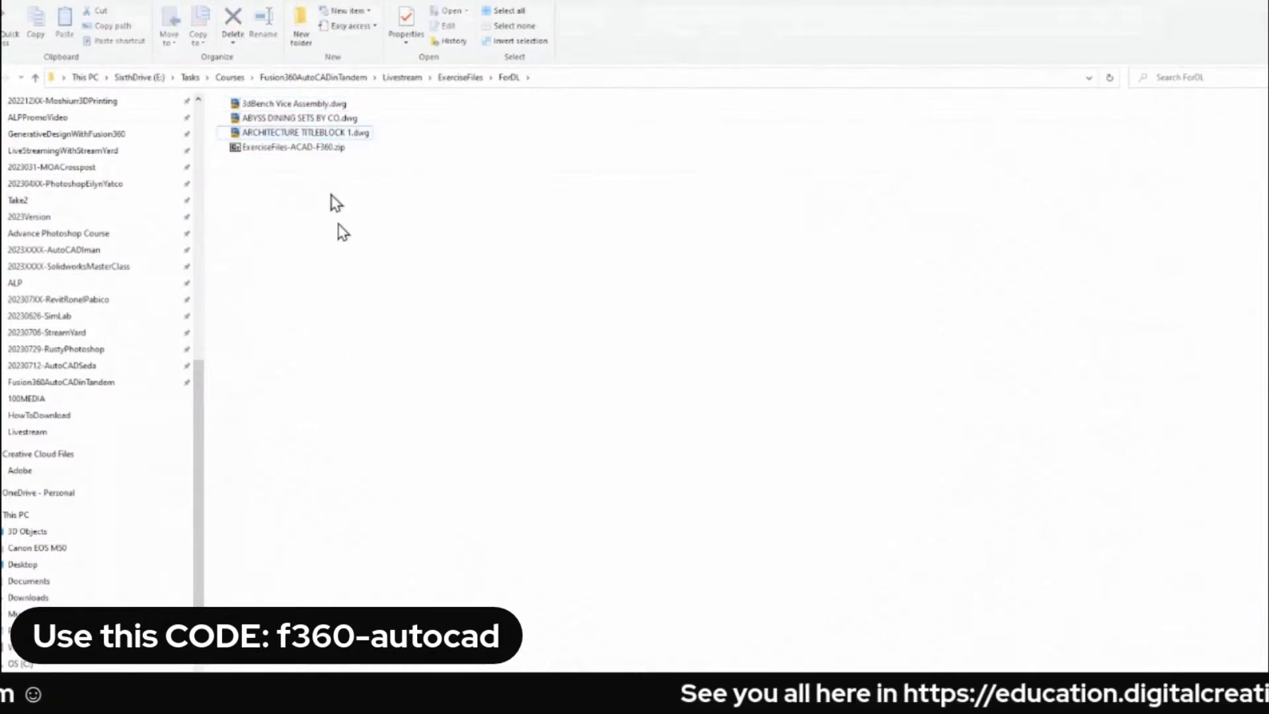
click(329, 134)
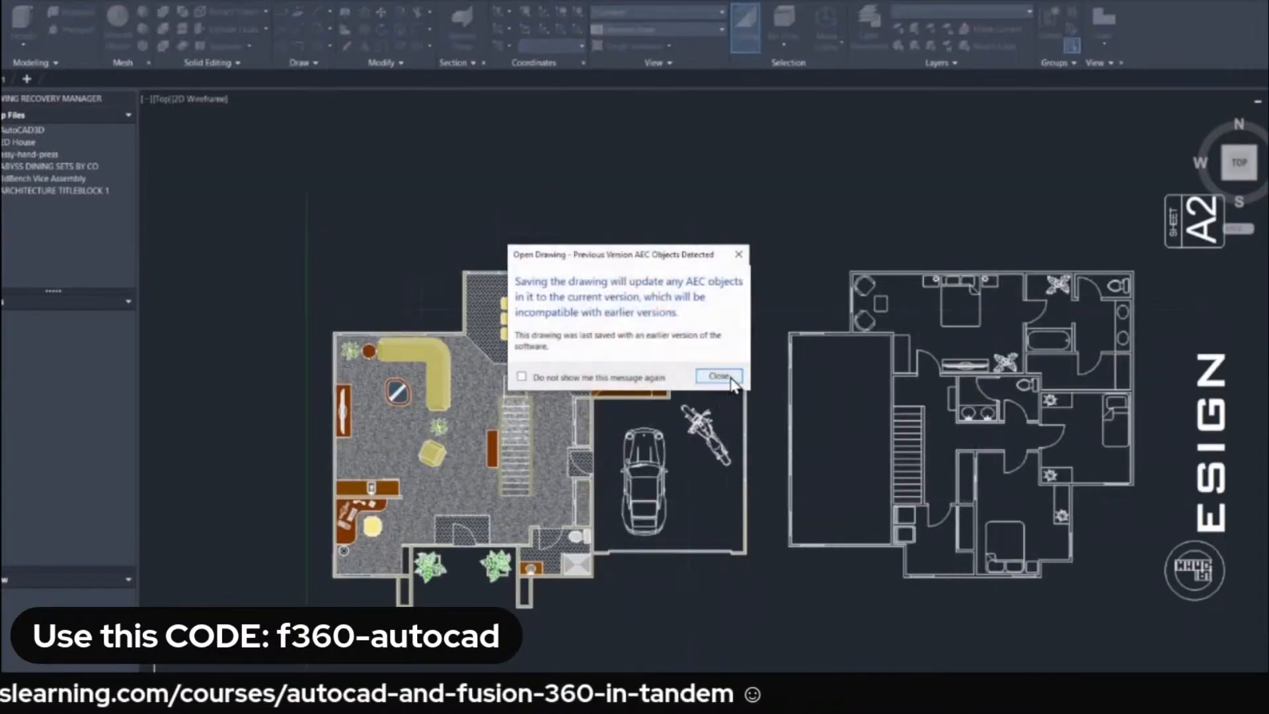
click(718, 372)
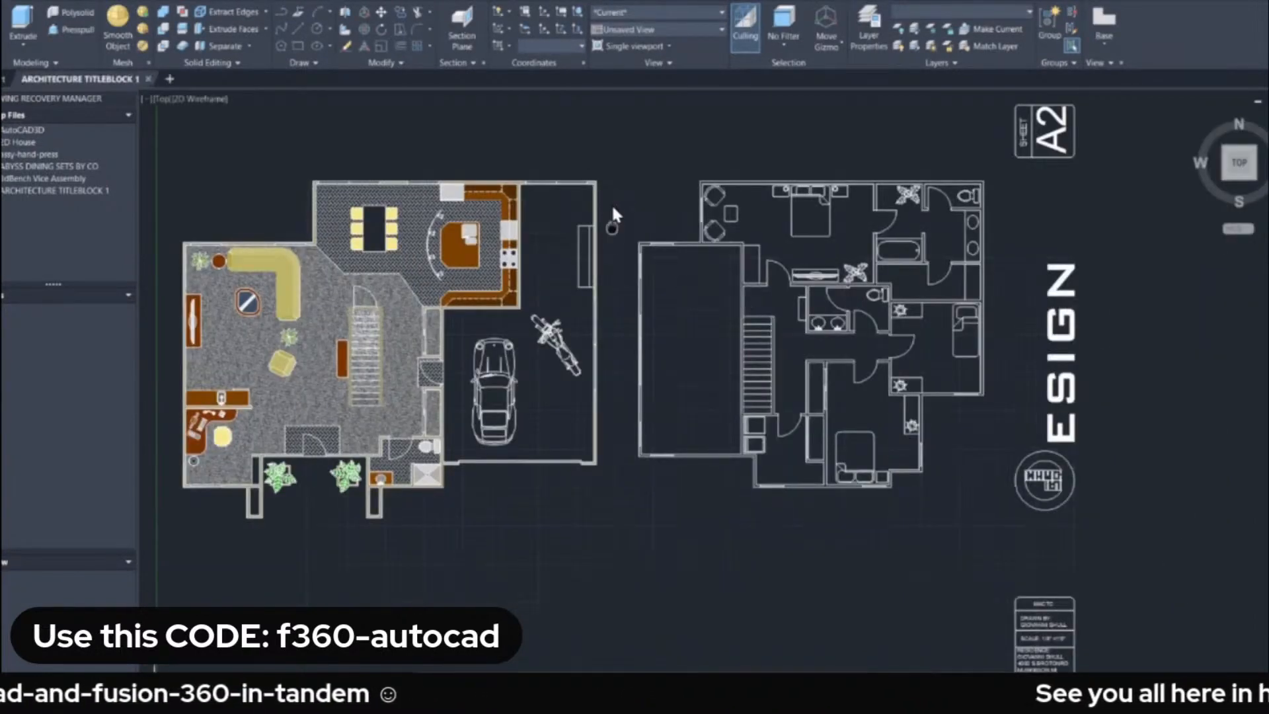
scroll(635, 225, up, 3)
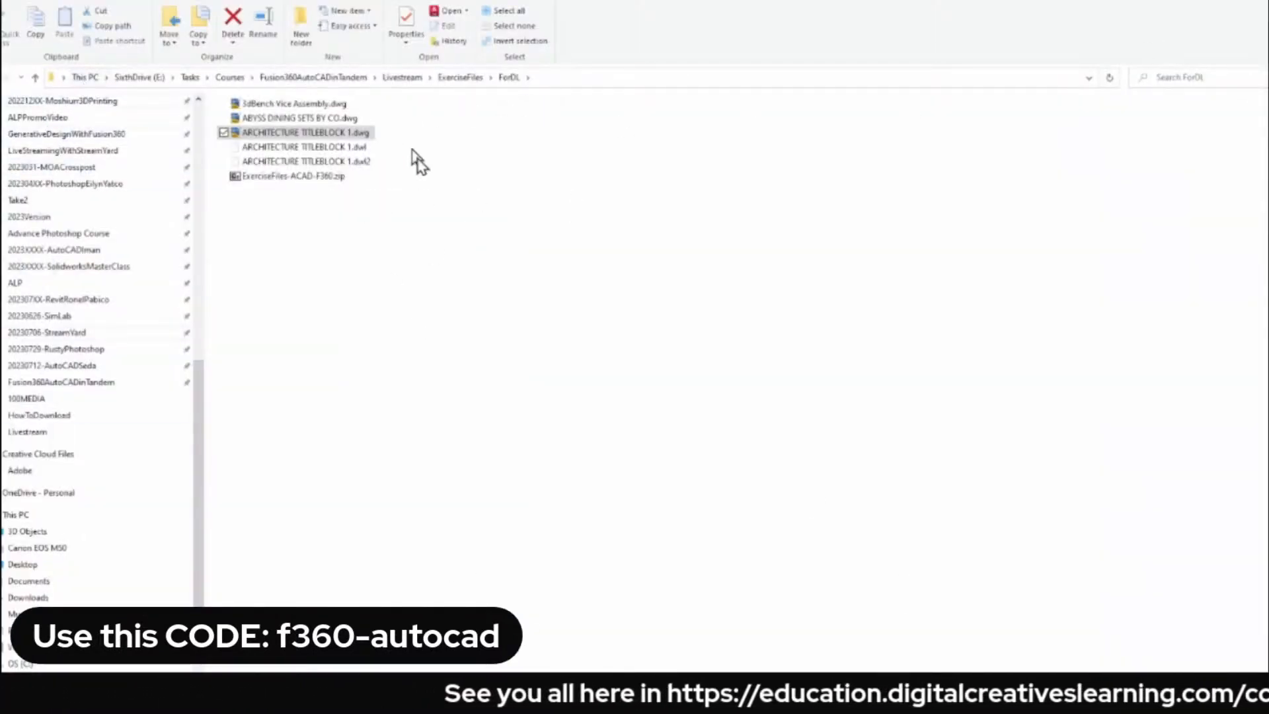
Copy the path of the ForDL exercise folder in File Explorer.
click(588, 77)
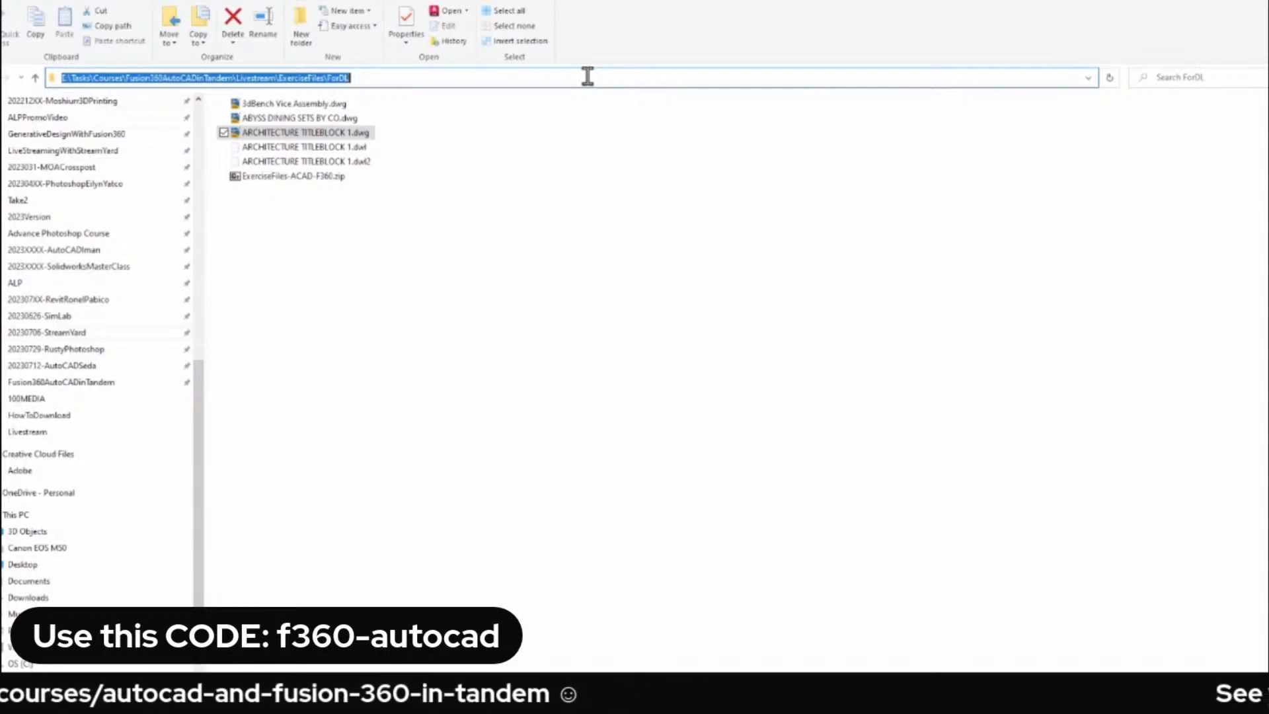
click(416, 213)
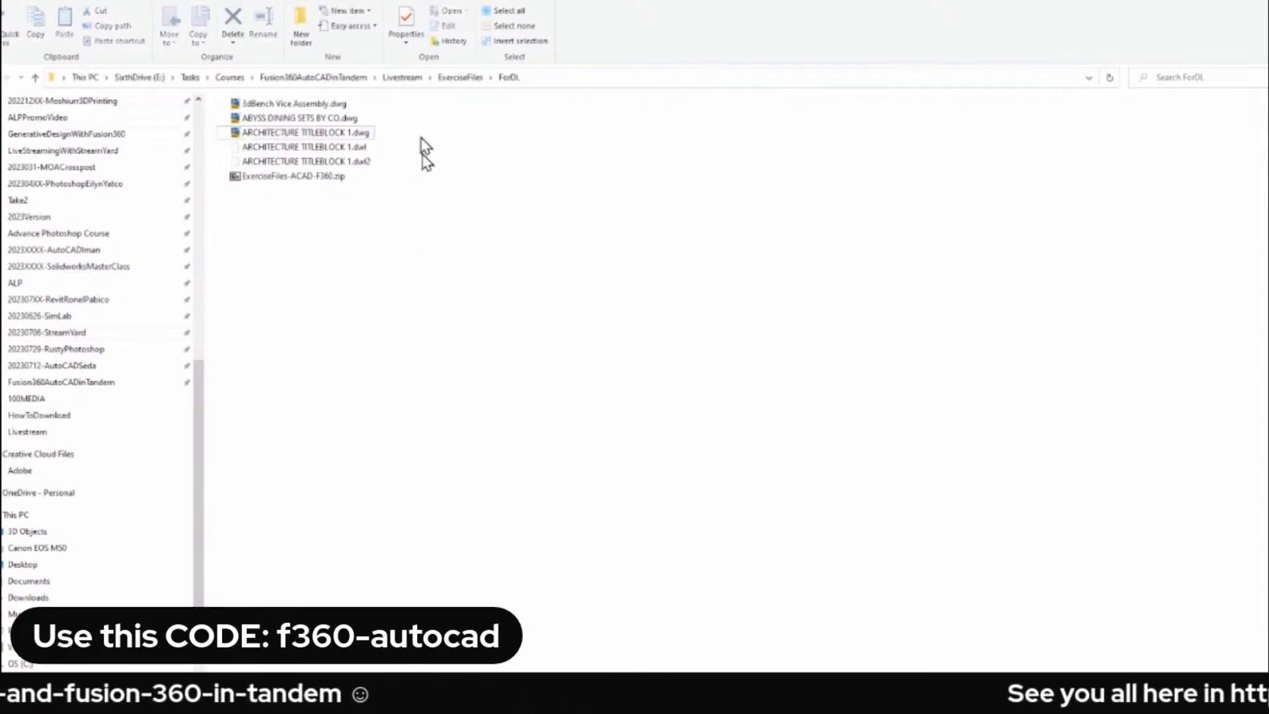
click(555, 79)
key(ctrl+c)
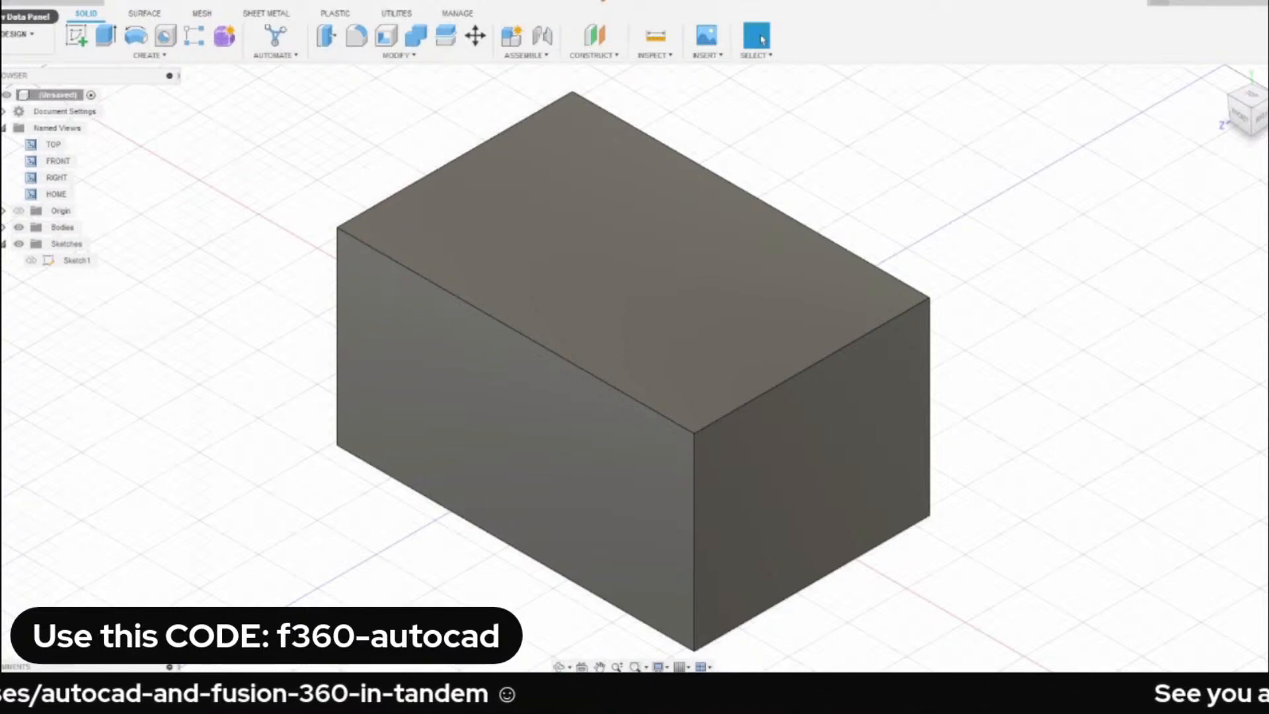
In Fusion 360, upload ARCHITECTURE TITLEBLOCK 1.dwg from the copied folder path to the 20230724-F360-ACAD project, and dismiss the job status.
click(13, 6)
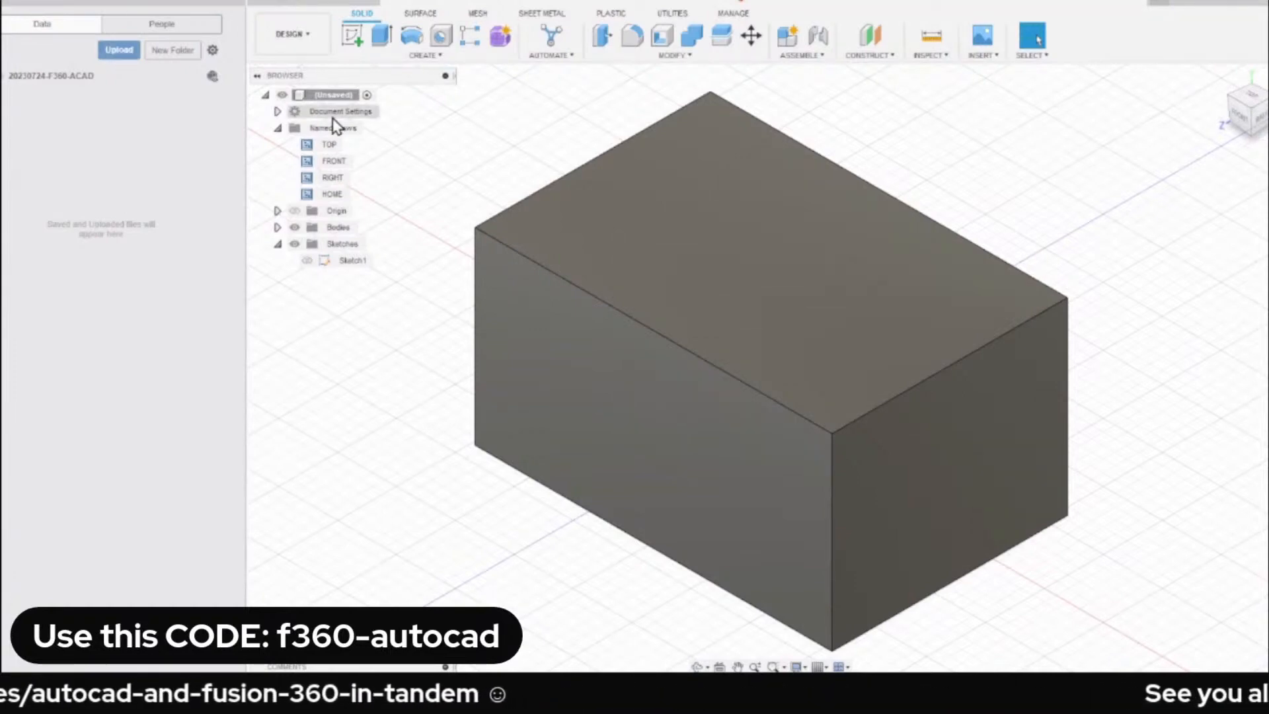
click(119, 51)
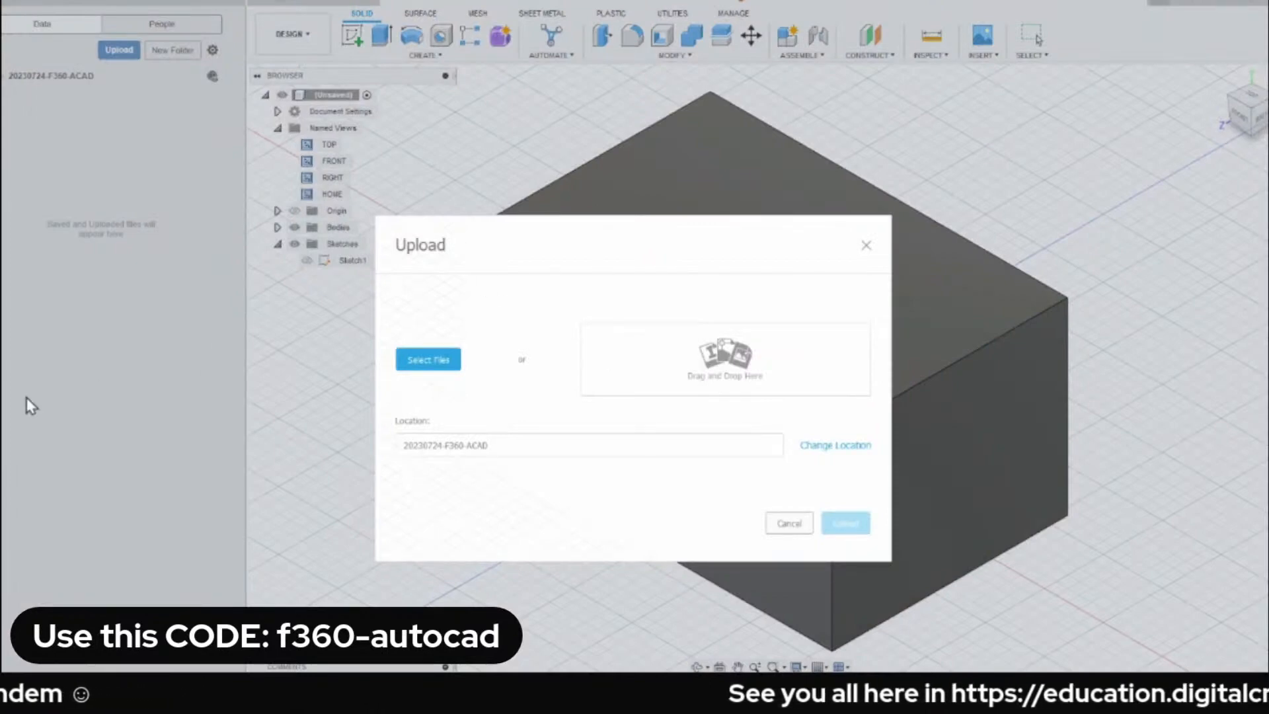
click(427, 364)
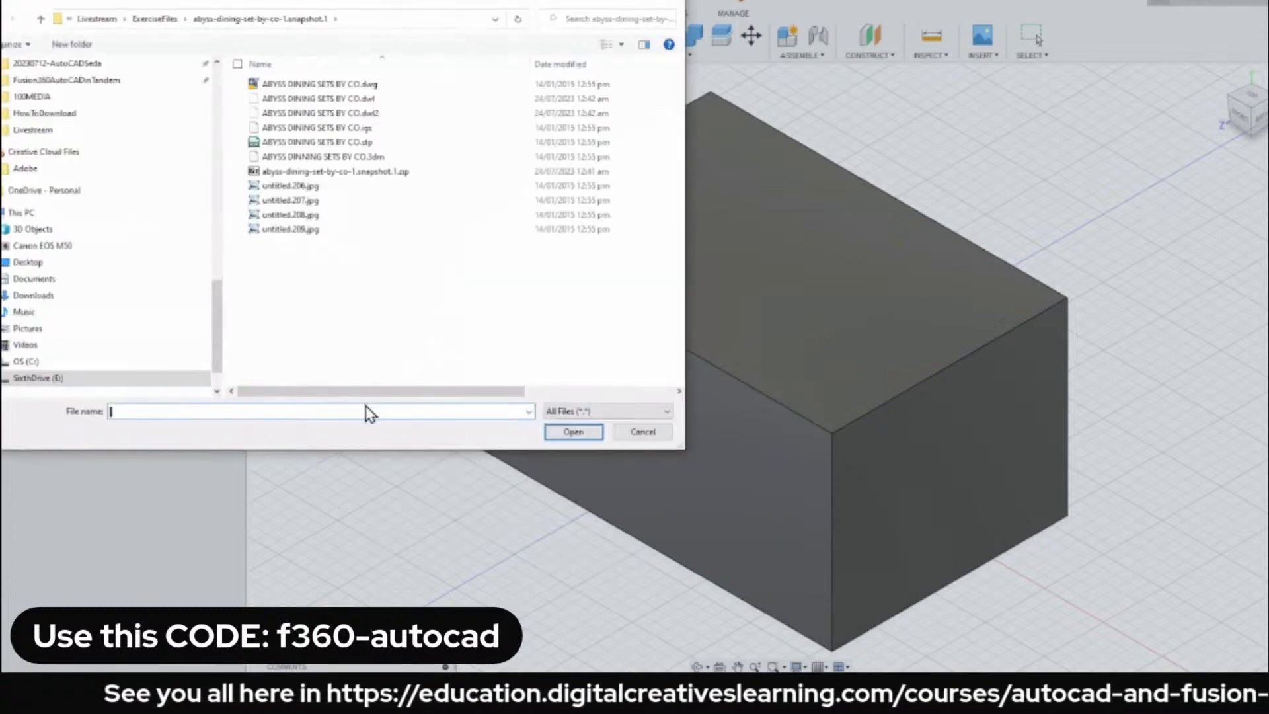
key(ctrl+v)
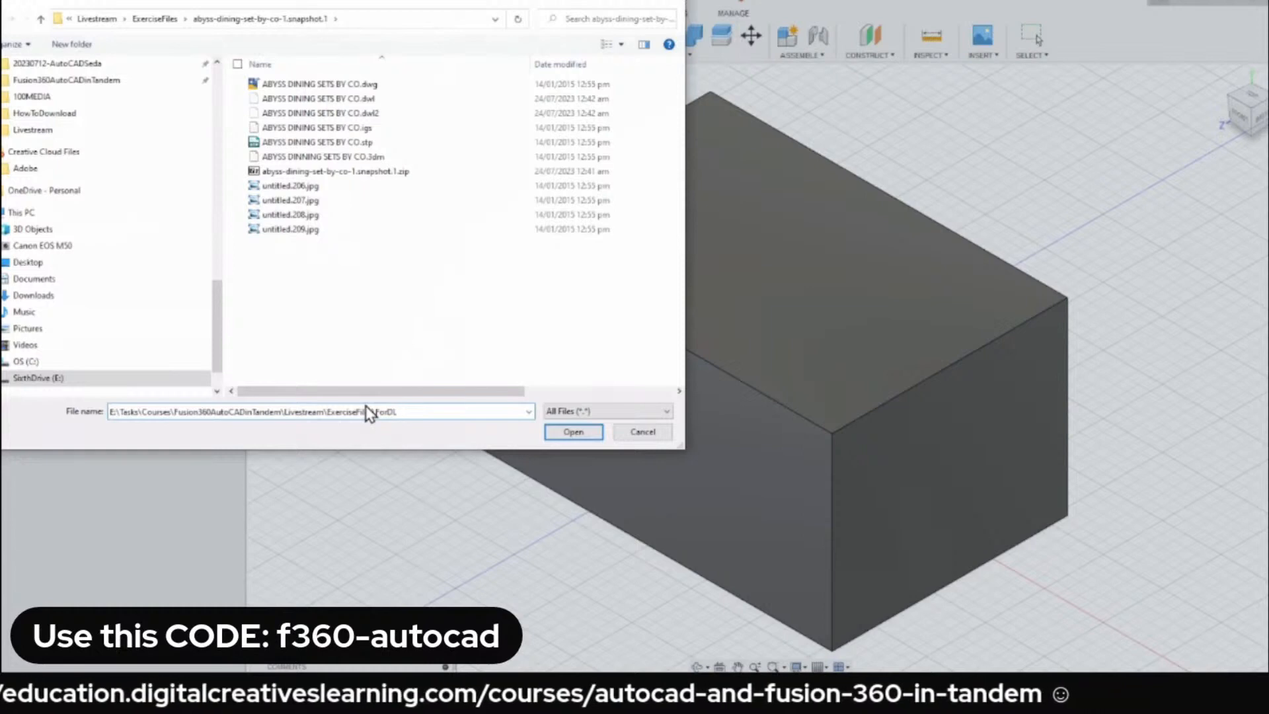
key(Return)
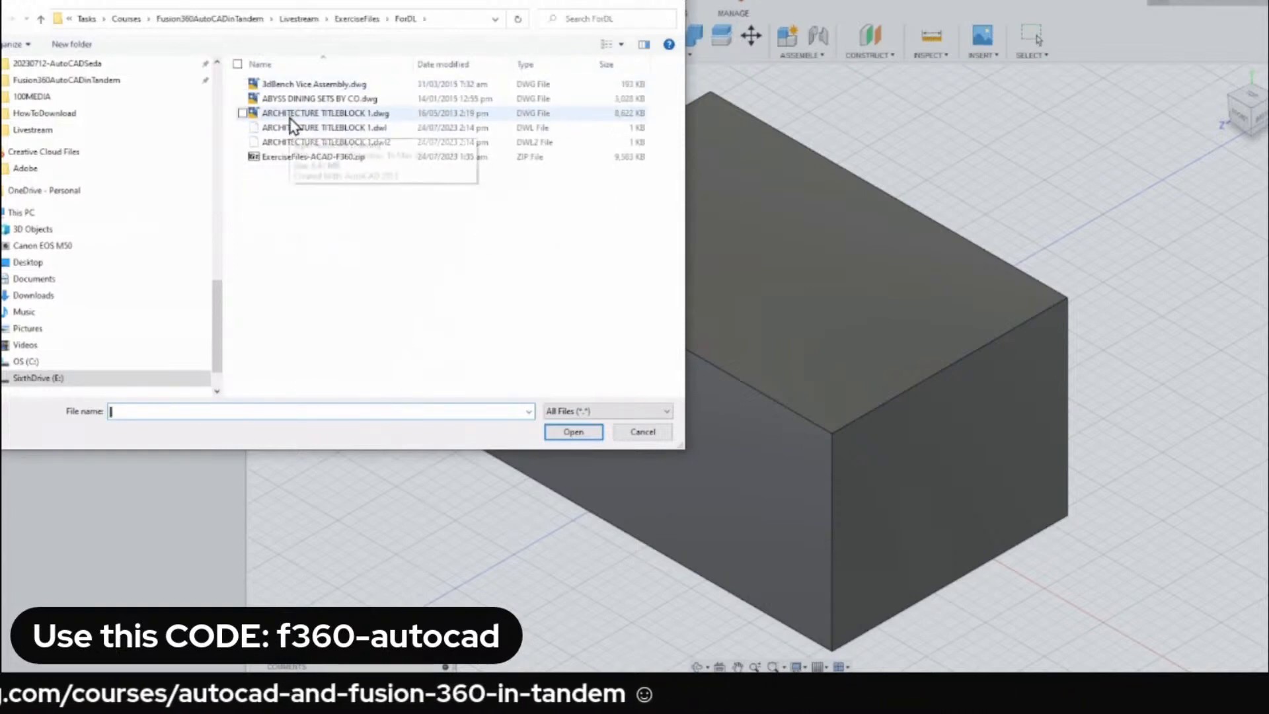
click(326, 115)
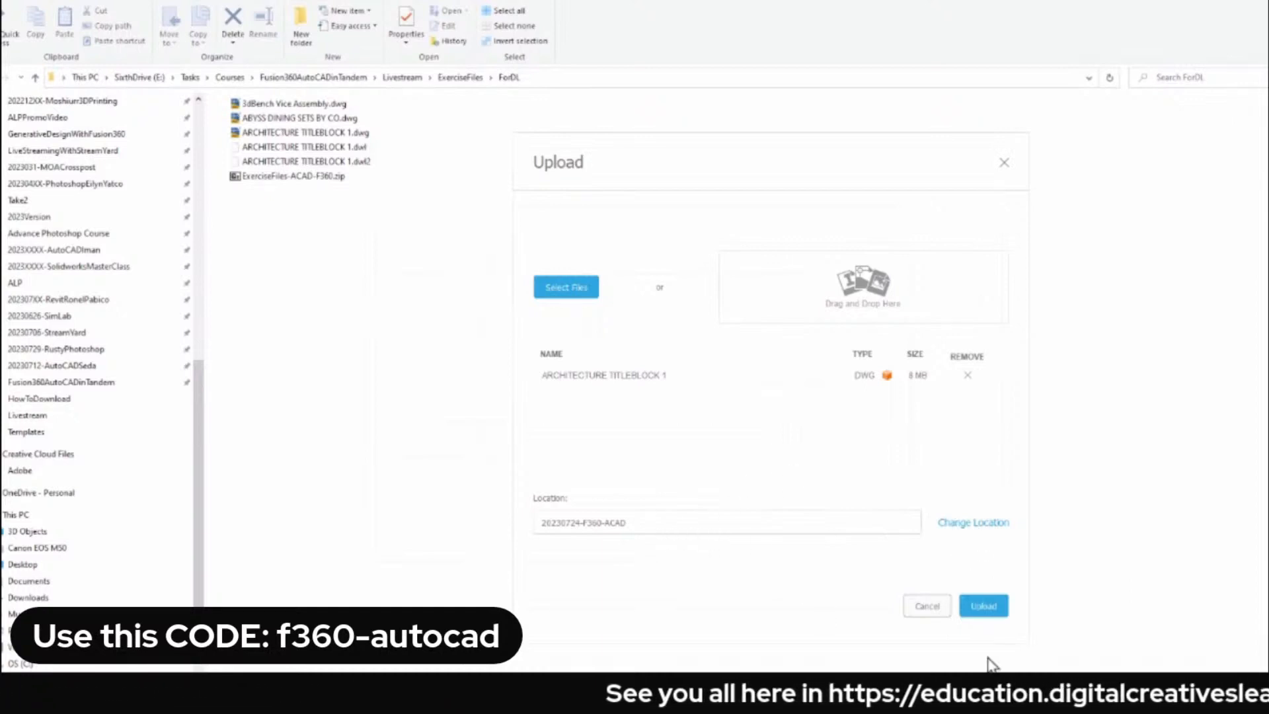
click(984, 606)
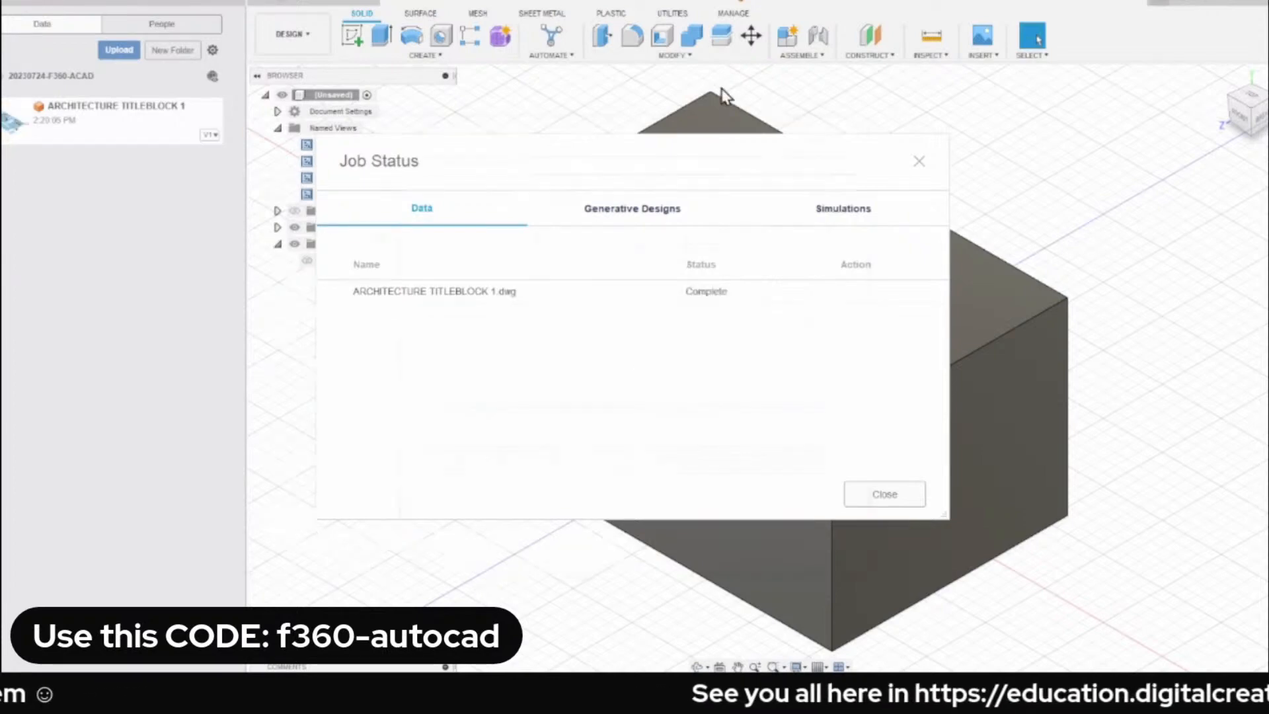
click(909, 499)
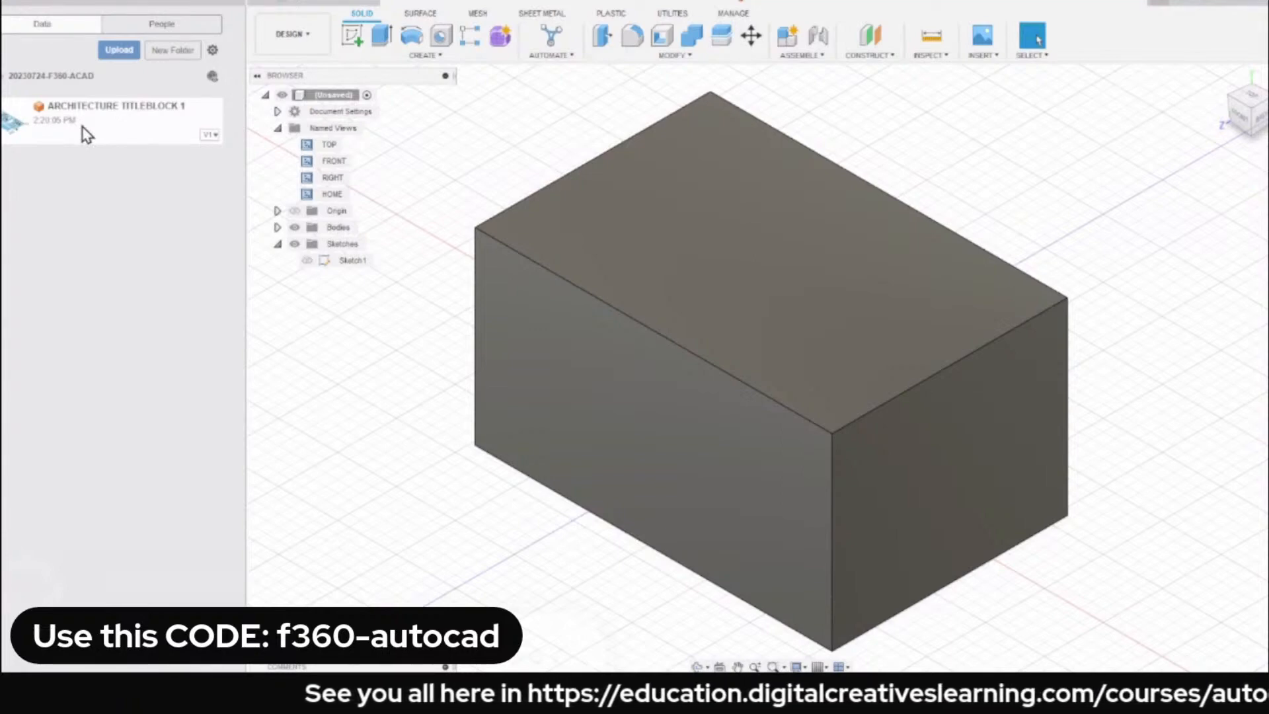
Insert the uploaded ARCHITECTURE TITLEBLOCK 1 file into the current design.
right_click(137, 136)
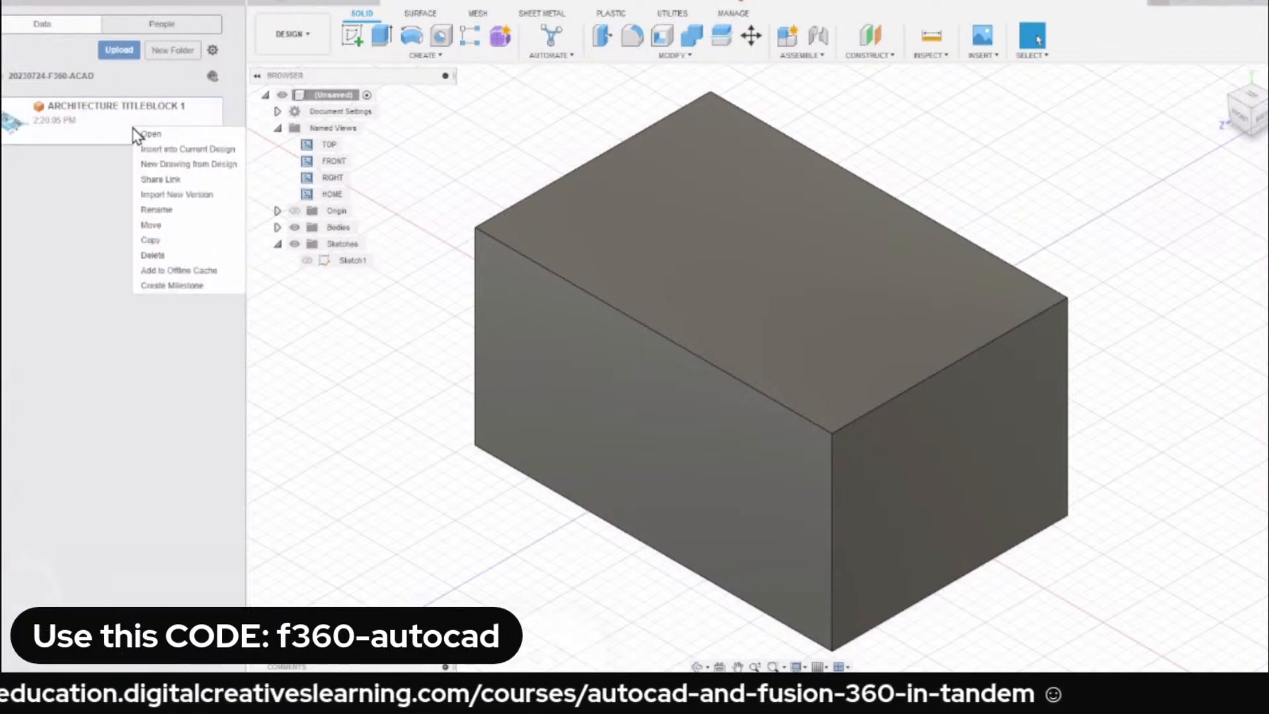
click(175, 148)
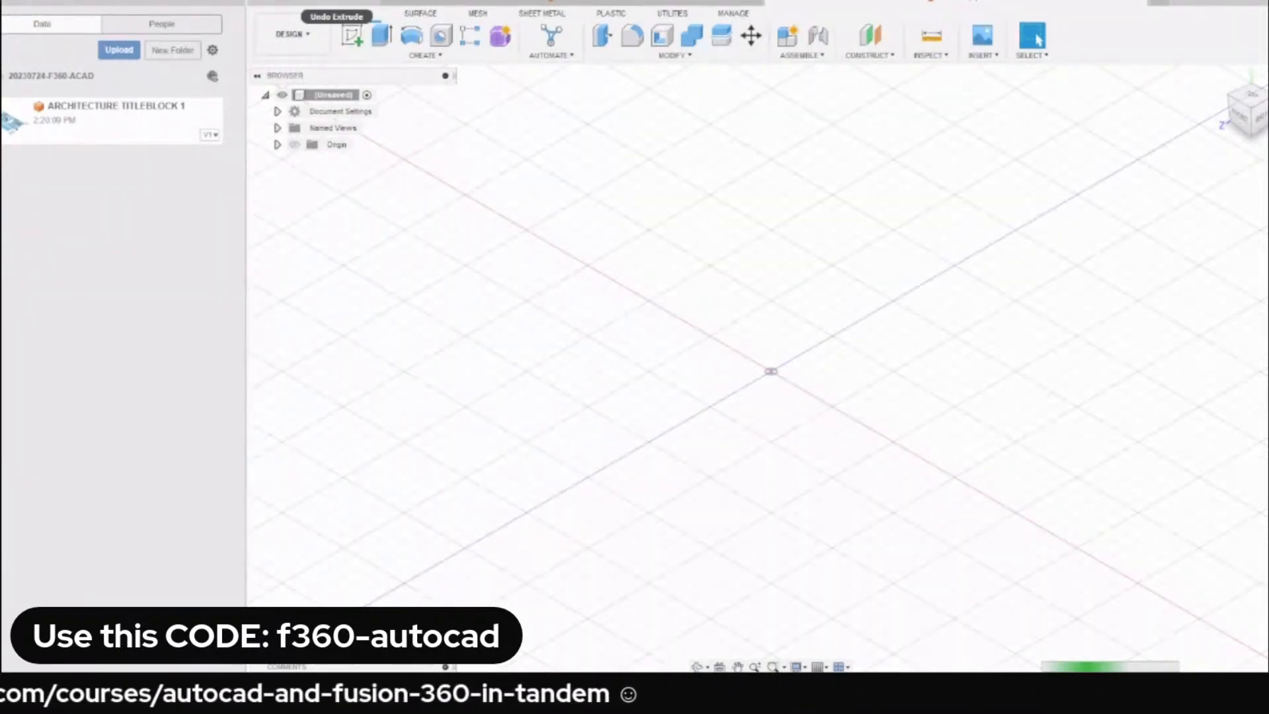
Open ABYSS DINING SETS BY CO.dwg from the ForDL folder in AutoCAD, and upload the same file to the 20230724-F360-ACAD project in Fusion 360.
key(alt+Tab)
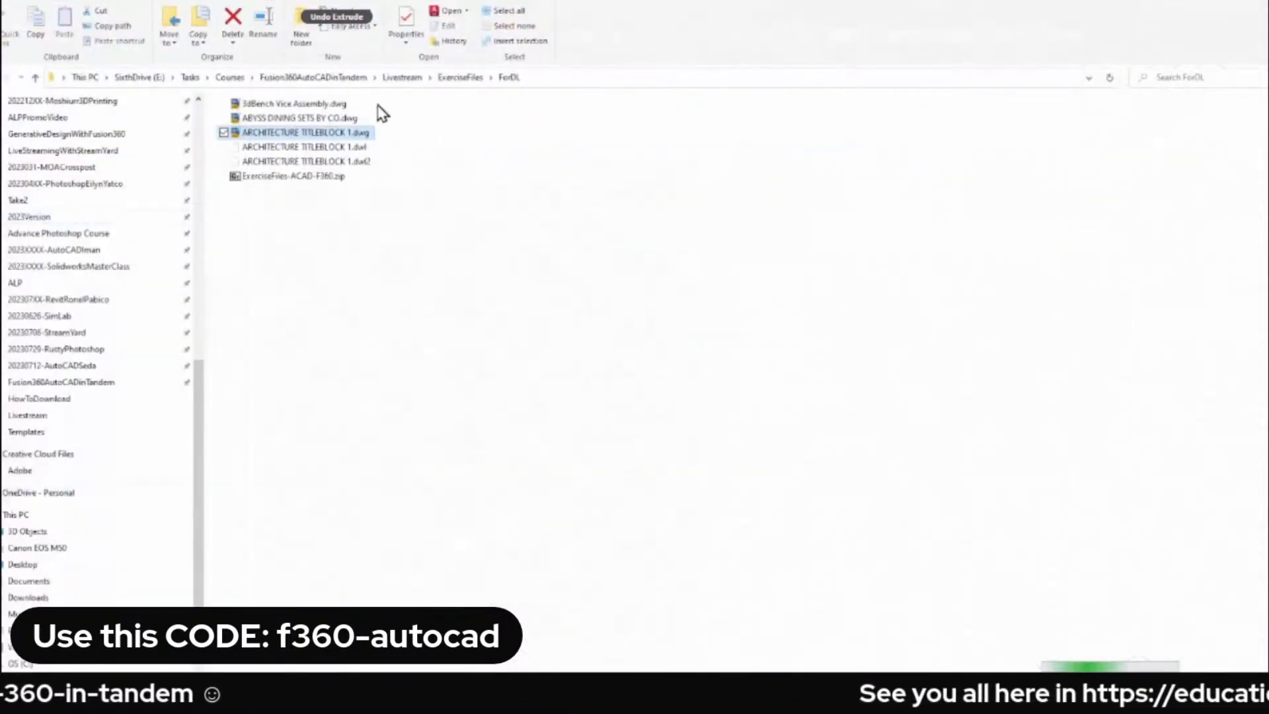
click(316, 121)
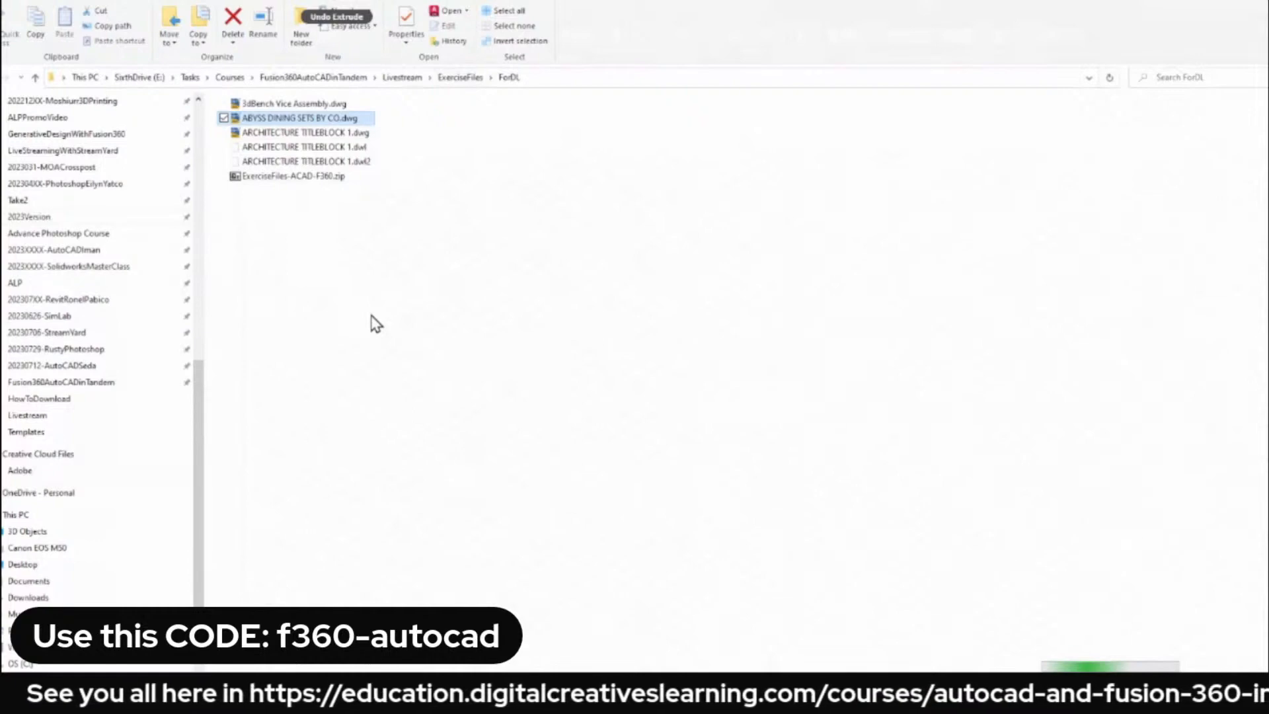
click(1148, 0)
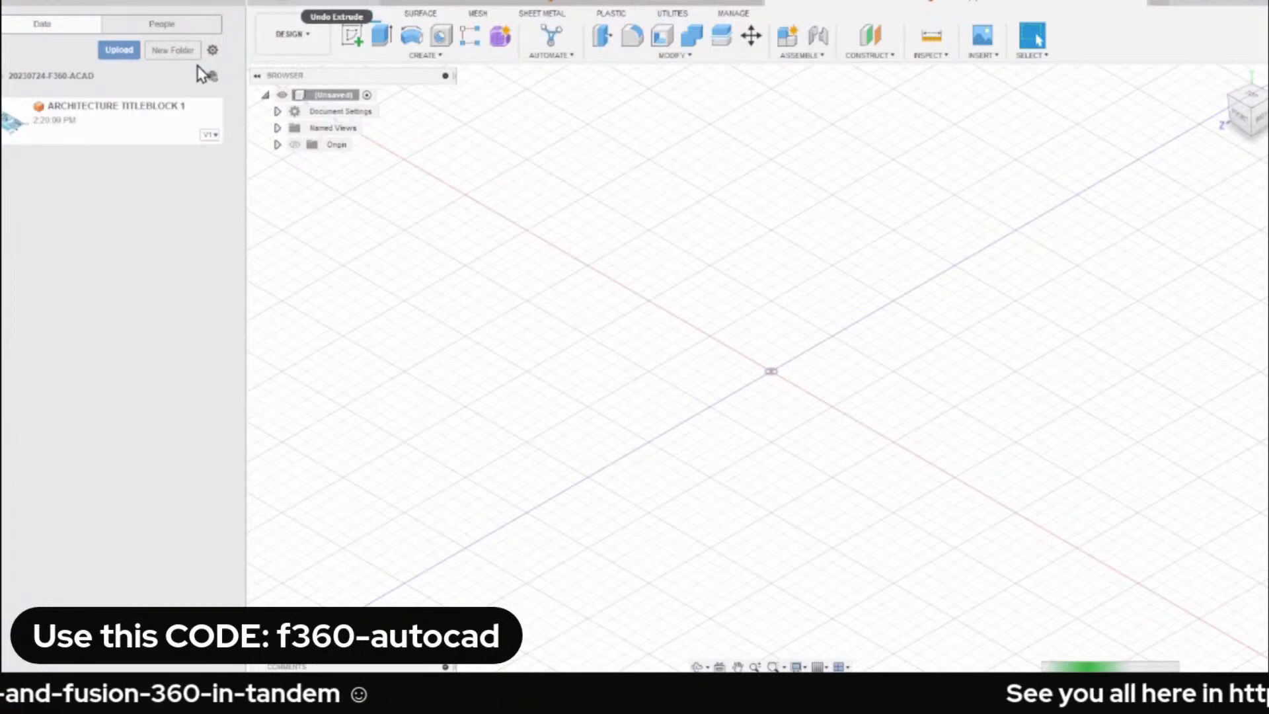
click(119, 50)
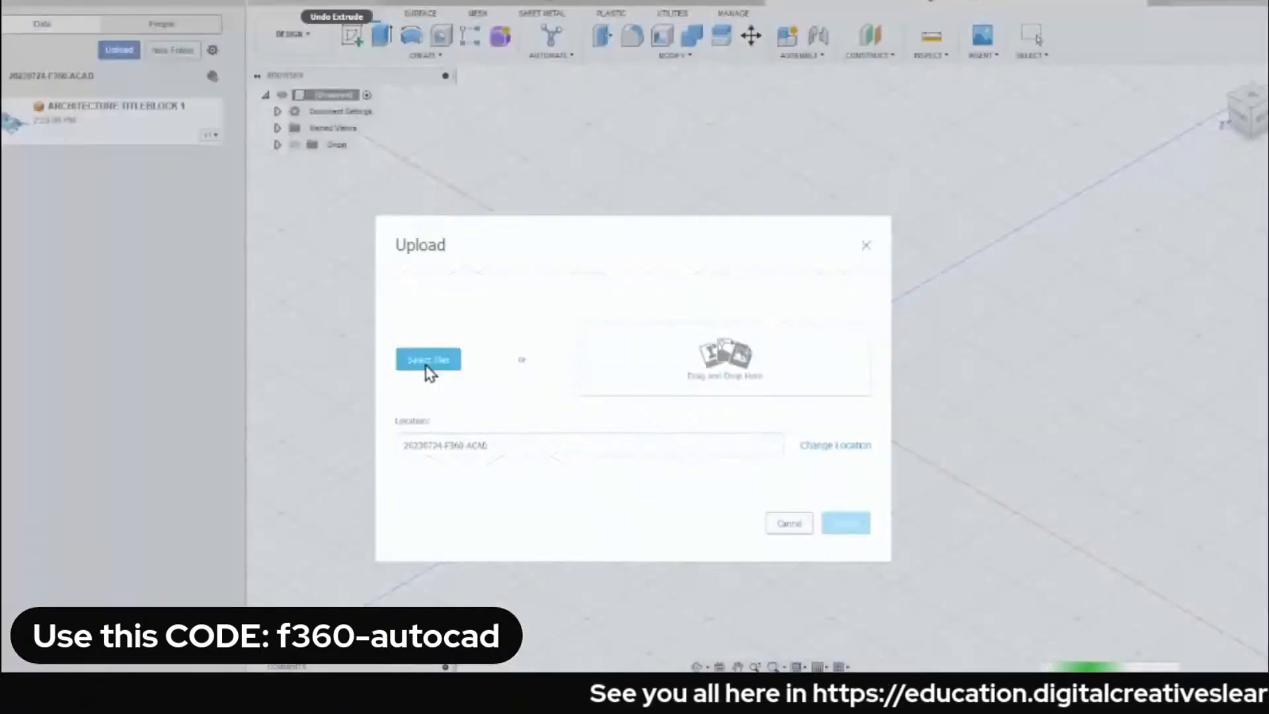
click(427, 365)
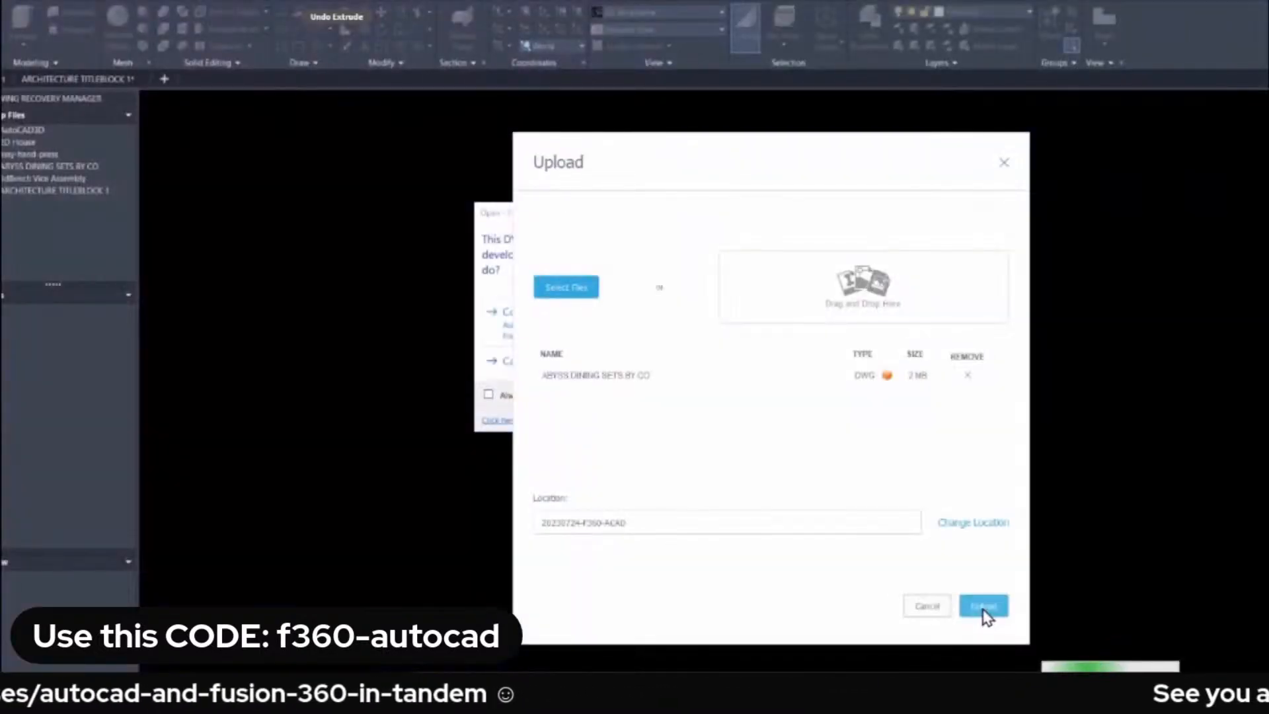
click(983, 606)
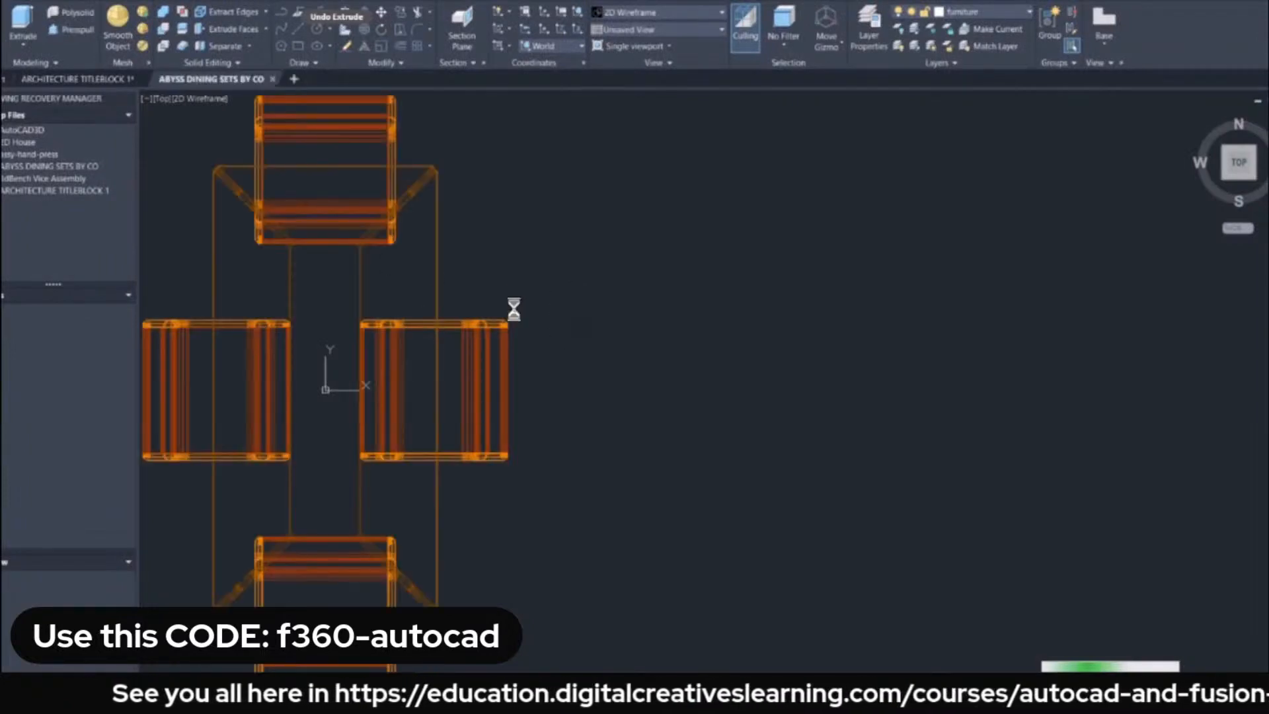
In AutoCAD, turn the ABYSS DINING SETS BY CO drawing from the top view to the 3D home view.
scroll(568, 295, down, 2)
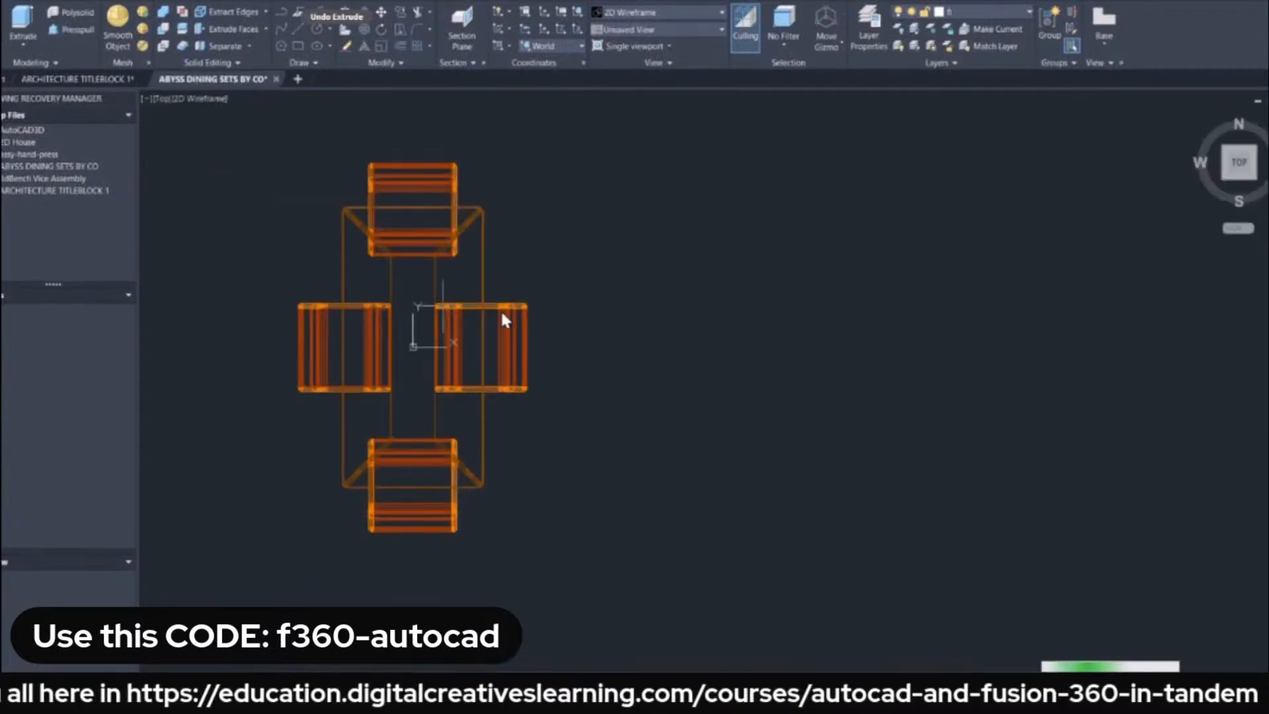
middle_drag(598, 293, 720, 281)
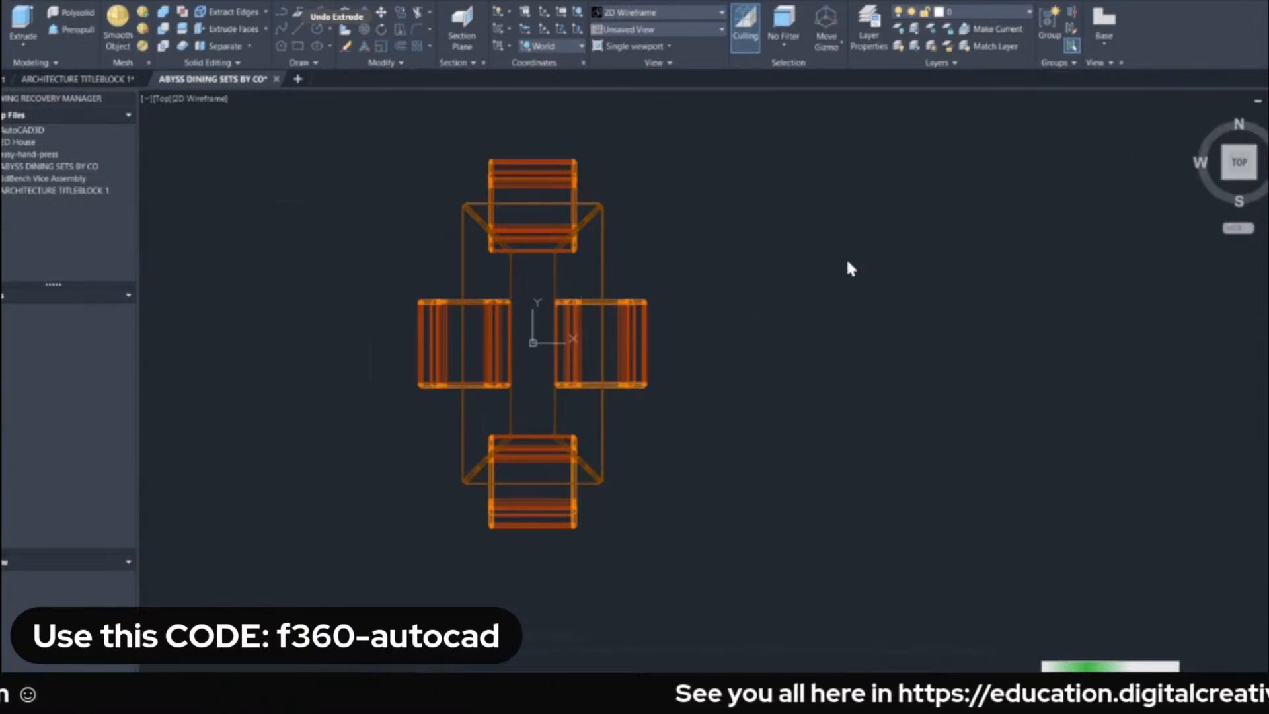
shift+middle_drag(895, 434, 782, 363)
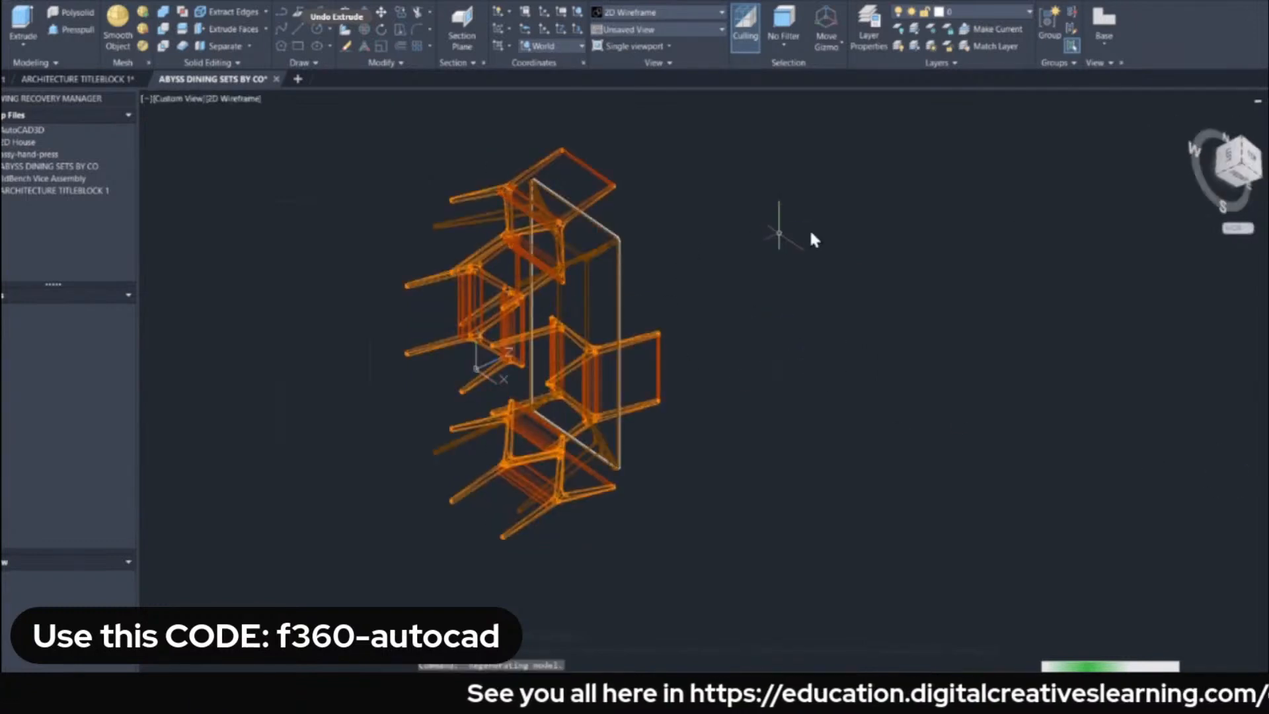
click(1195, 117)
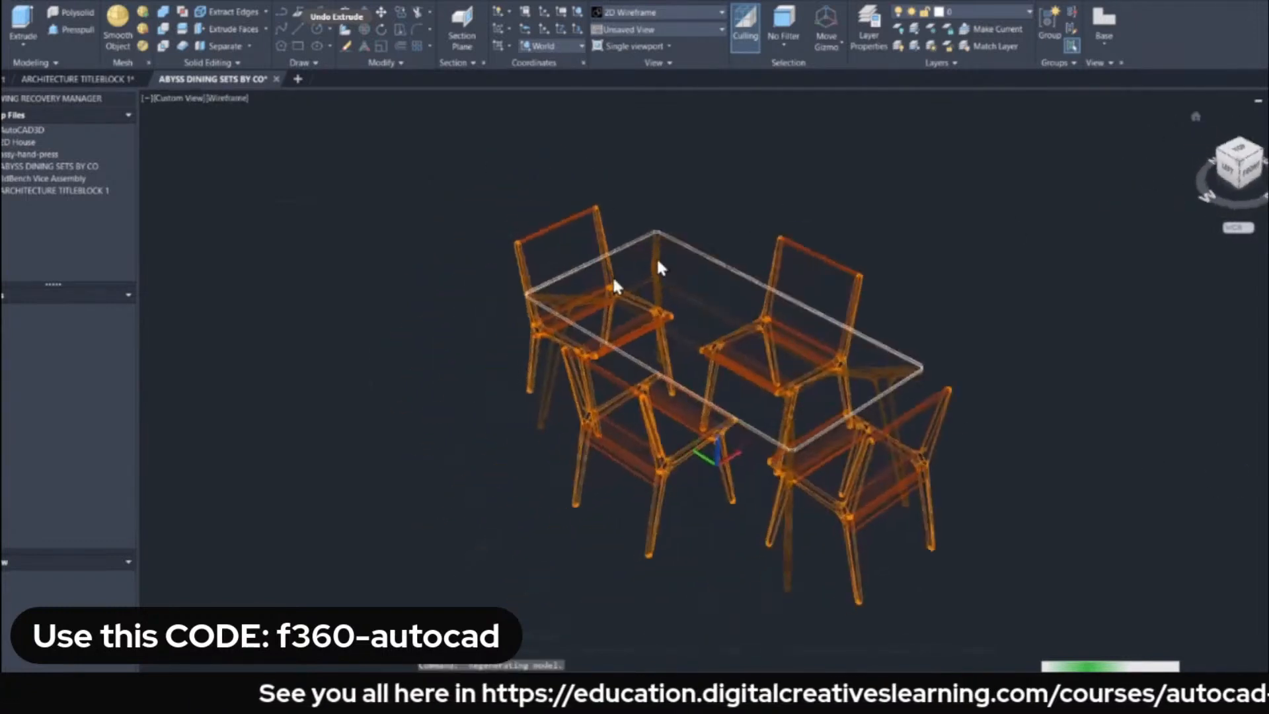
Preview the dining set in the Hidden visual style, and set the viewport to the Conceptual visual style.
click(237, 98)
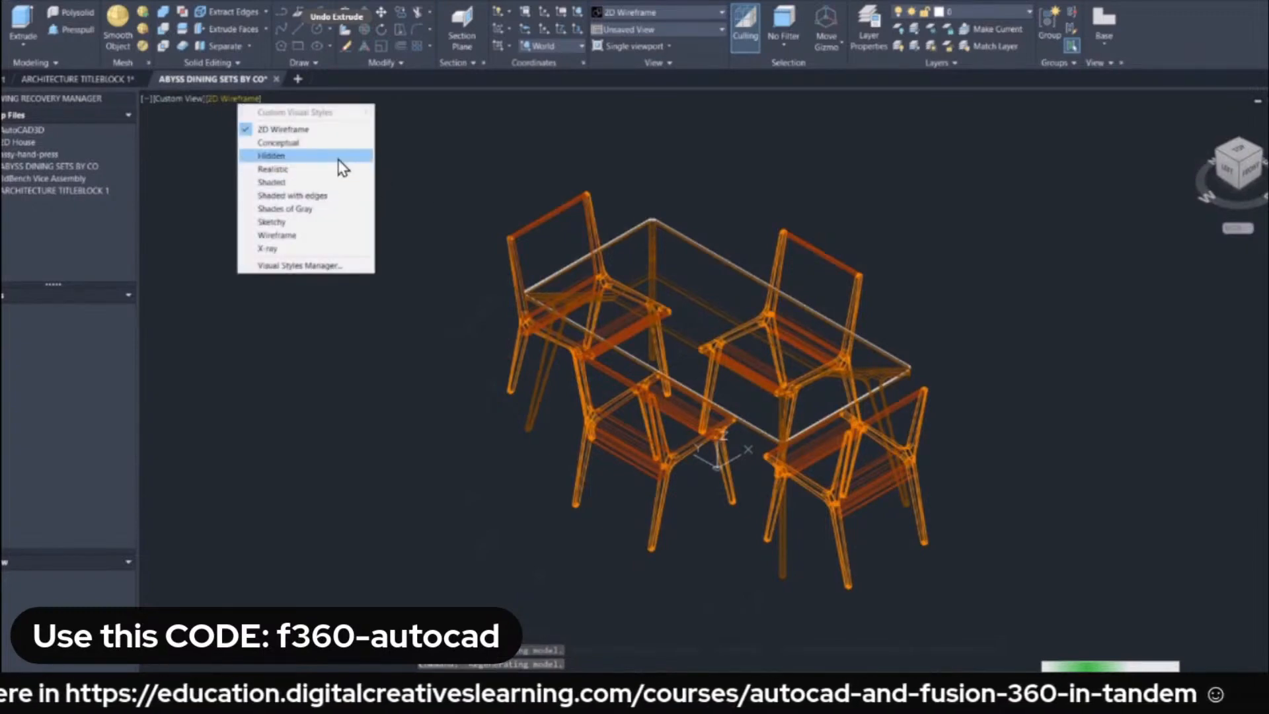
click(292, 158)
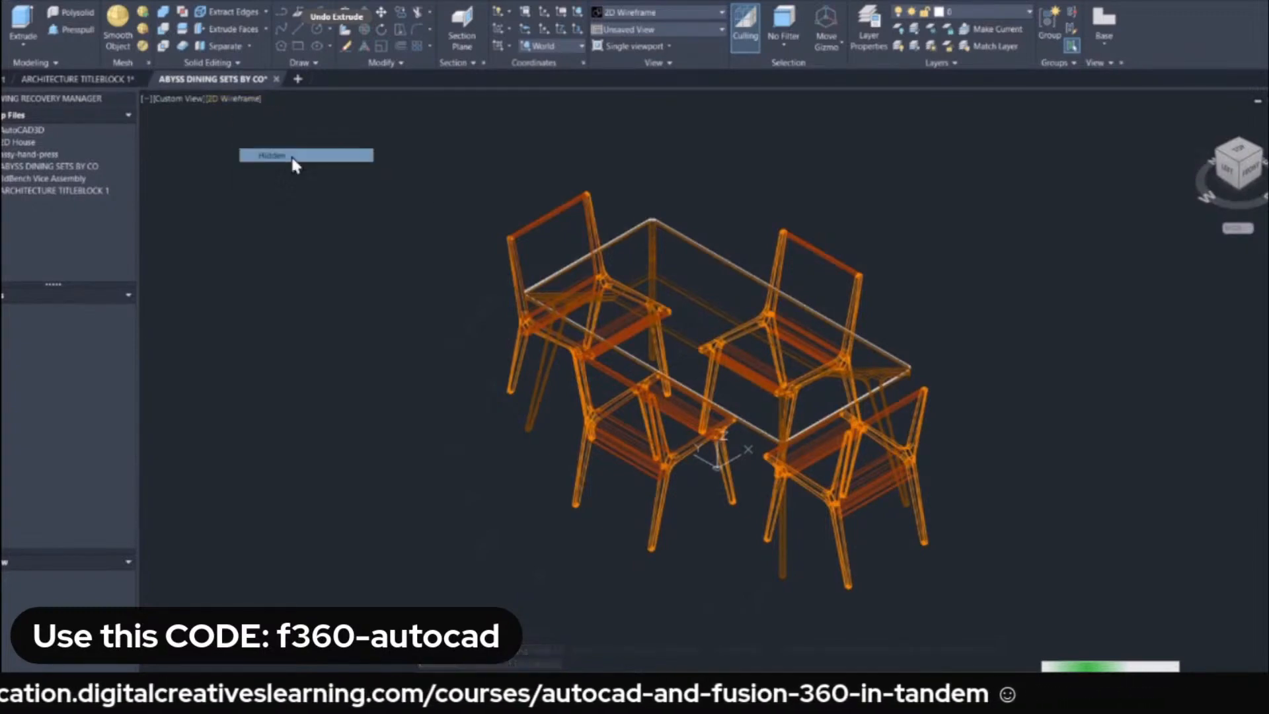
click(221, 98)
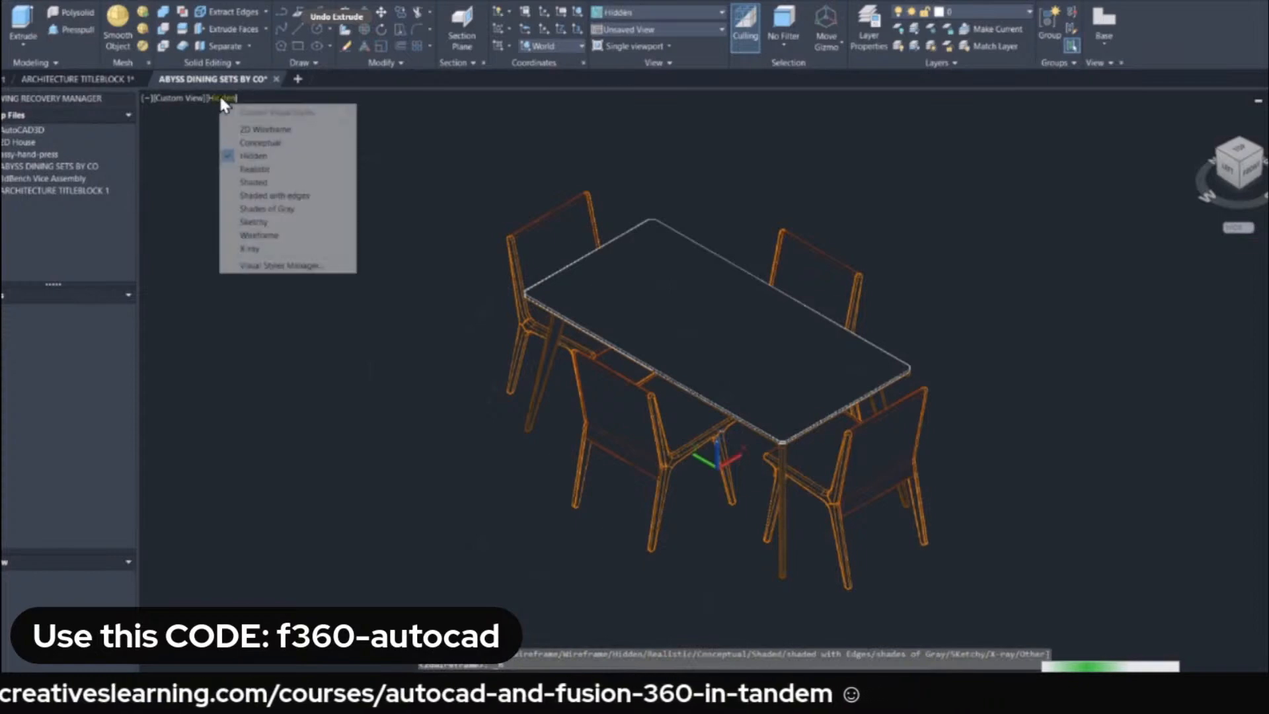
click(261, 143)
middle_drag(613, 308, 441, 278)
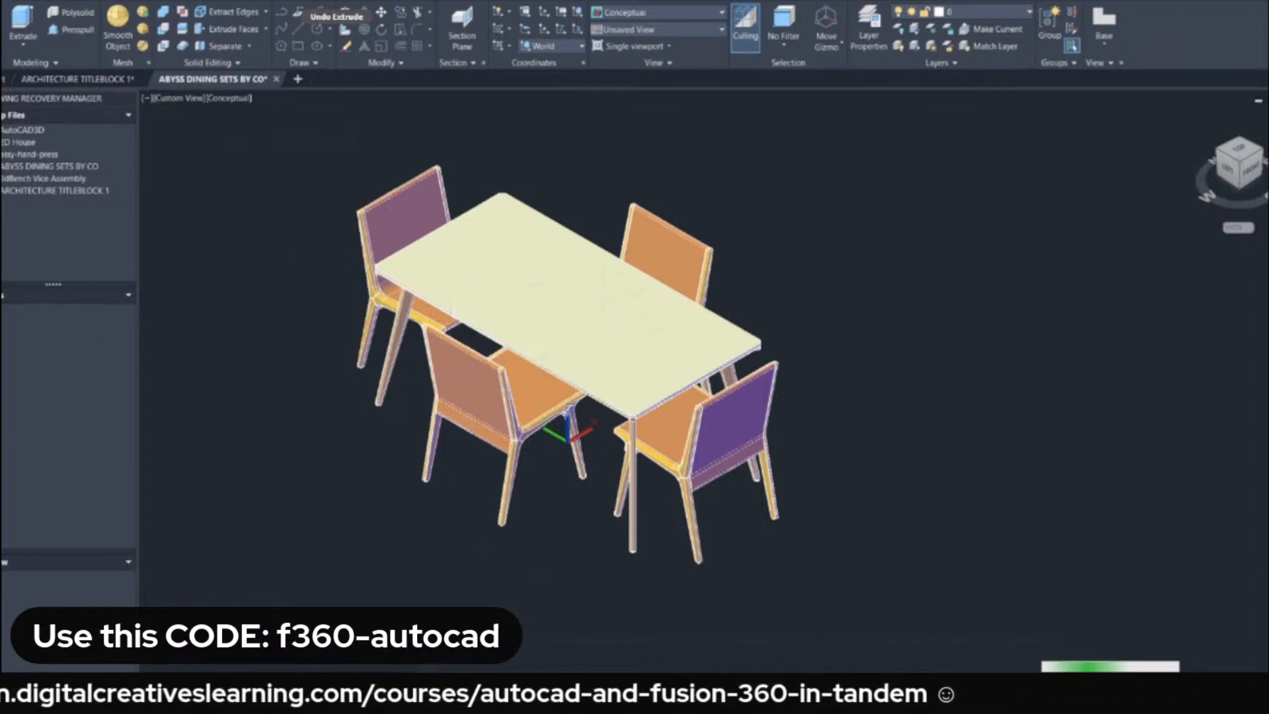
Switch to Fusion 360, dismiss the upload job status, and open the uploaded ABYSS DINING SETS BY CO design from the project.
click(132, 691)
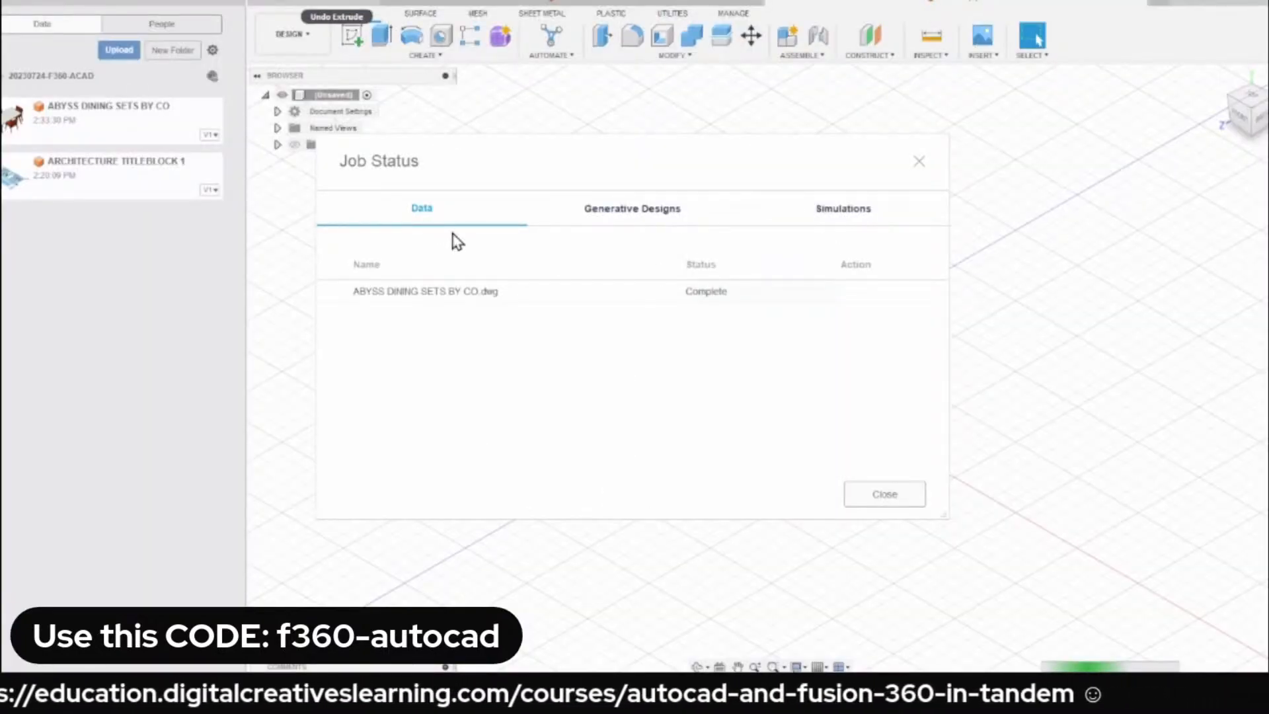
click(885, 497)
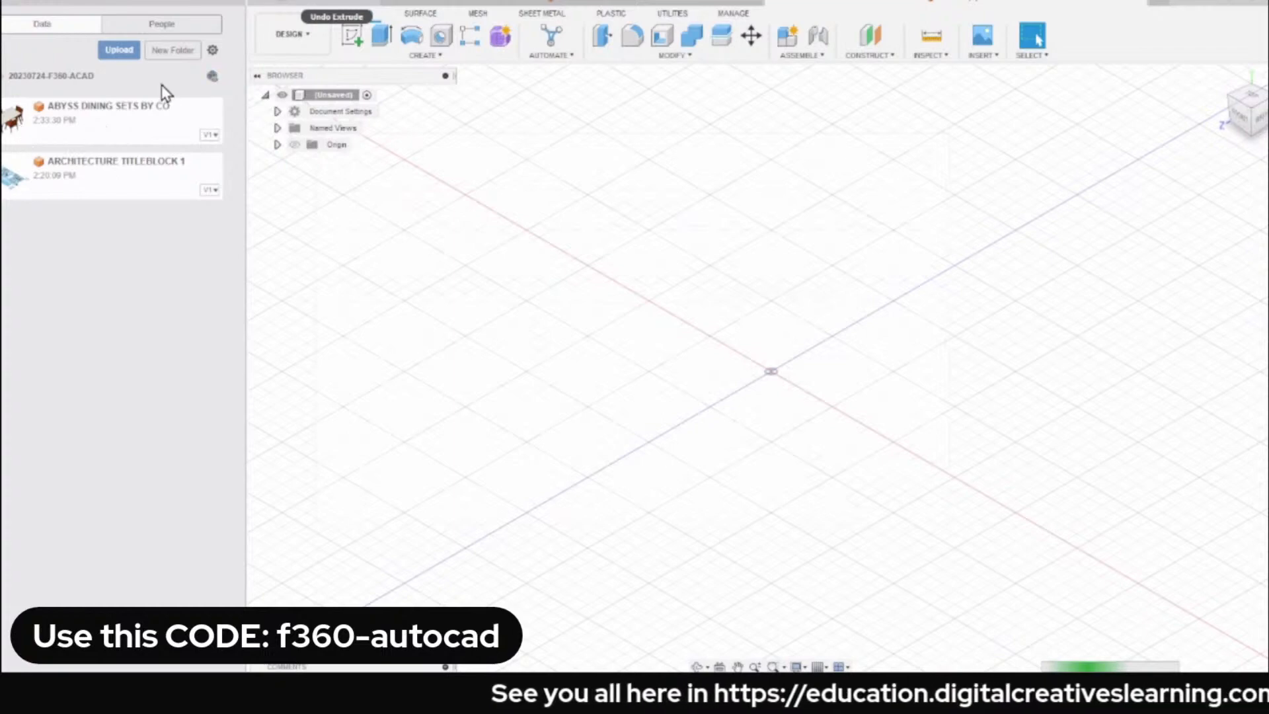
right_click(117, 124)
click(97, 129)
right_click(97, 131)
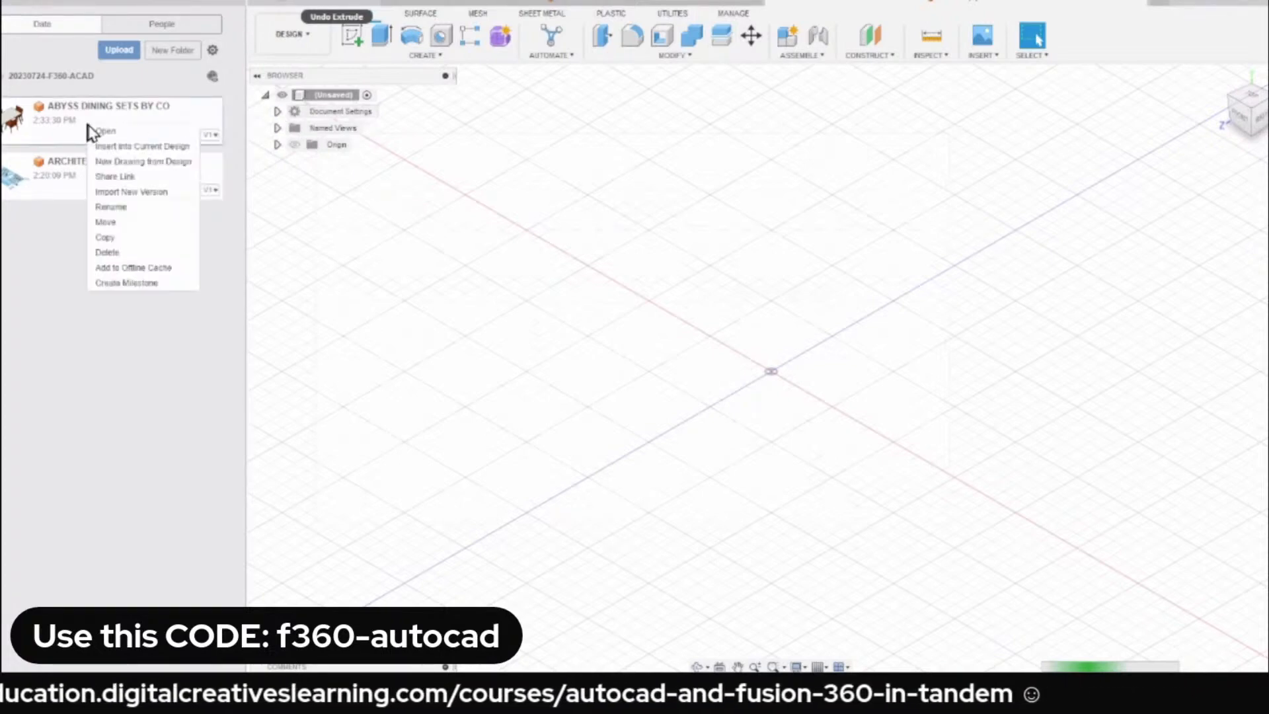
click(126, 140)
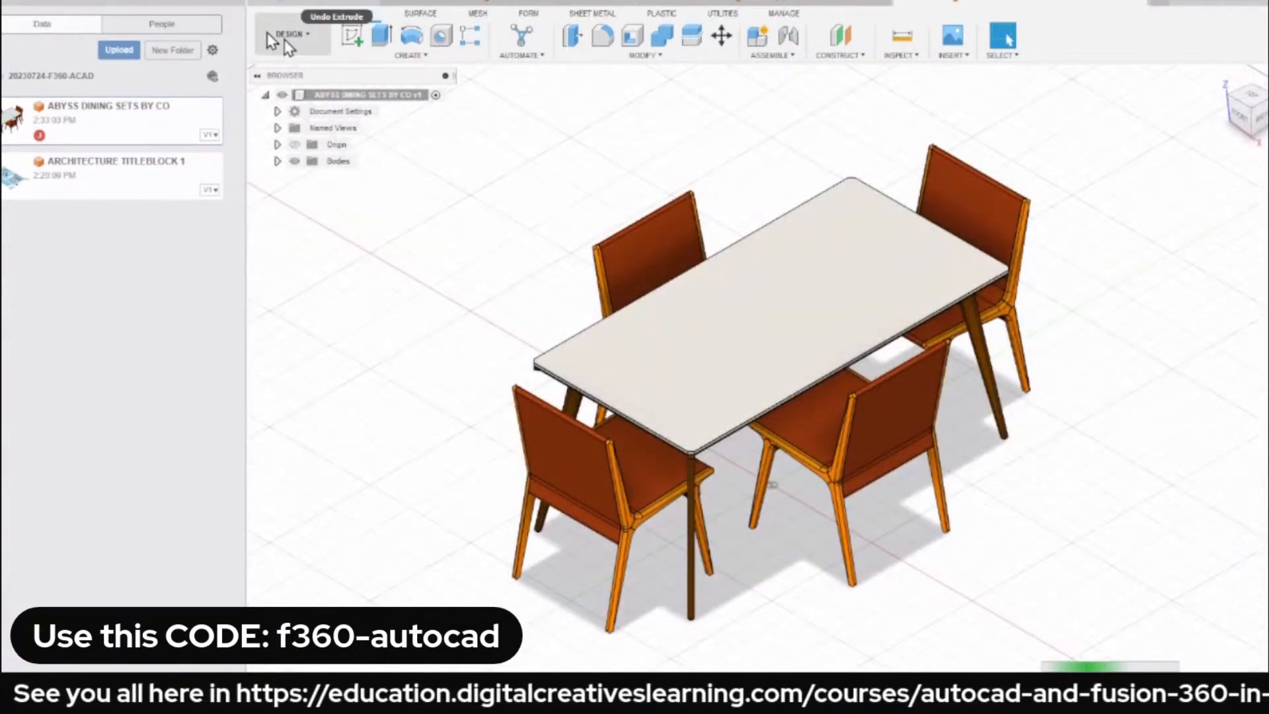
Hide the data panel and inspect the imported dining table and chairs from several angles.
click(258, 3)
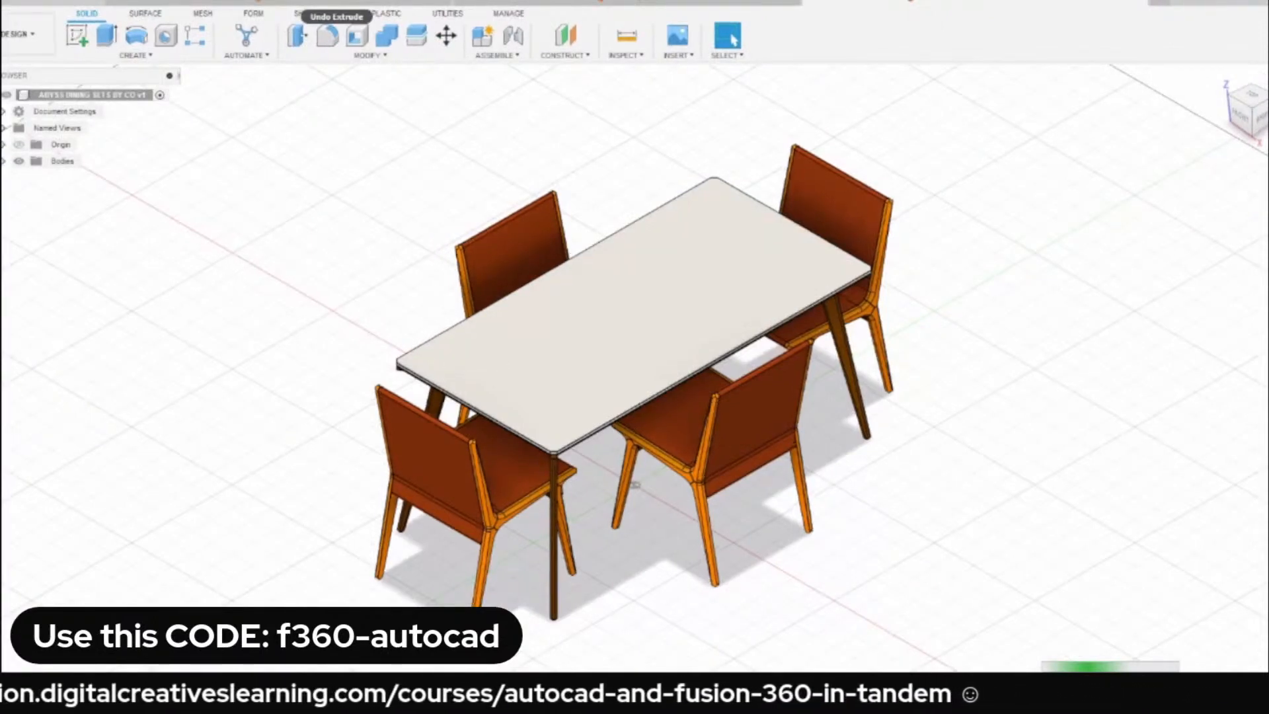
click(4, 3)
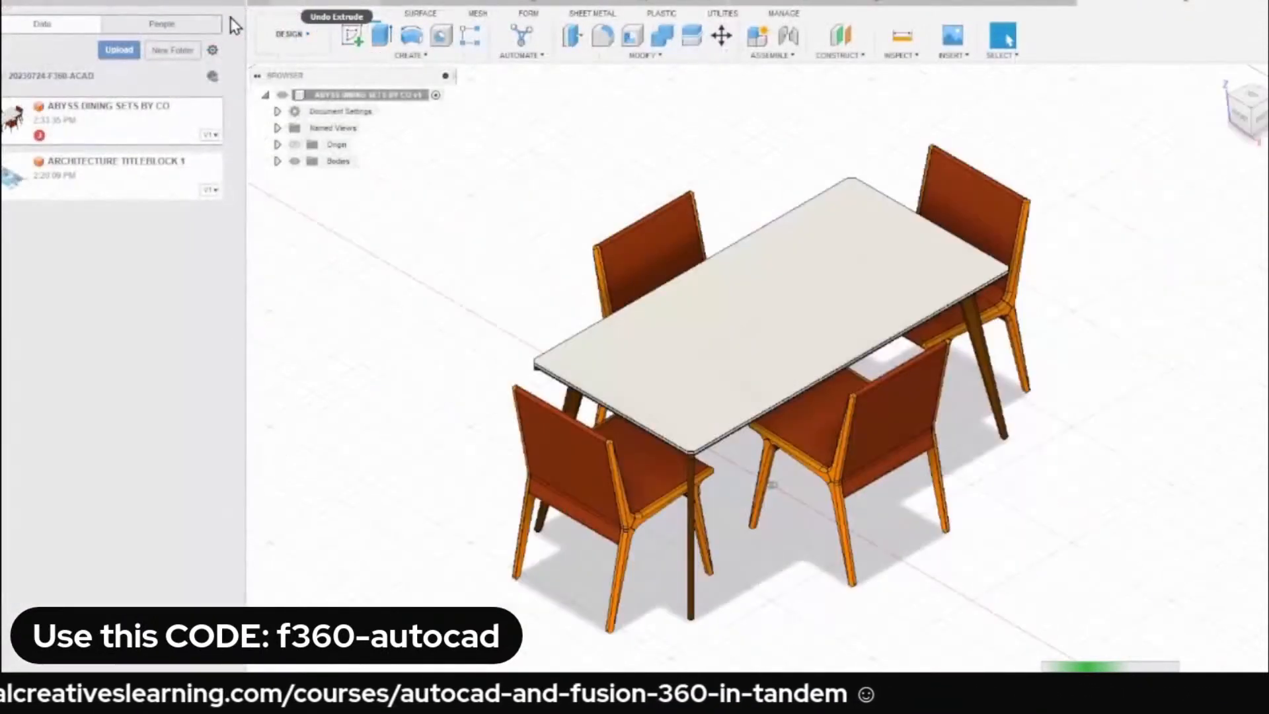
click(264, 3)
shift+middle_drag(562, 298, 522, 316)
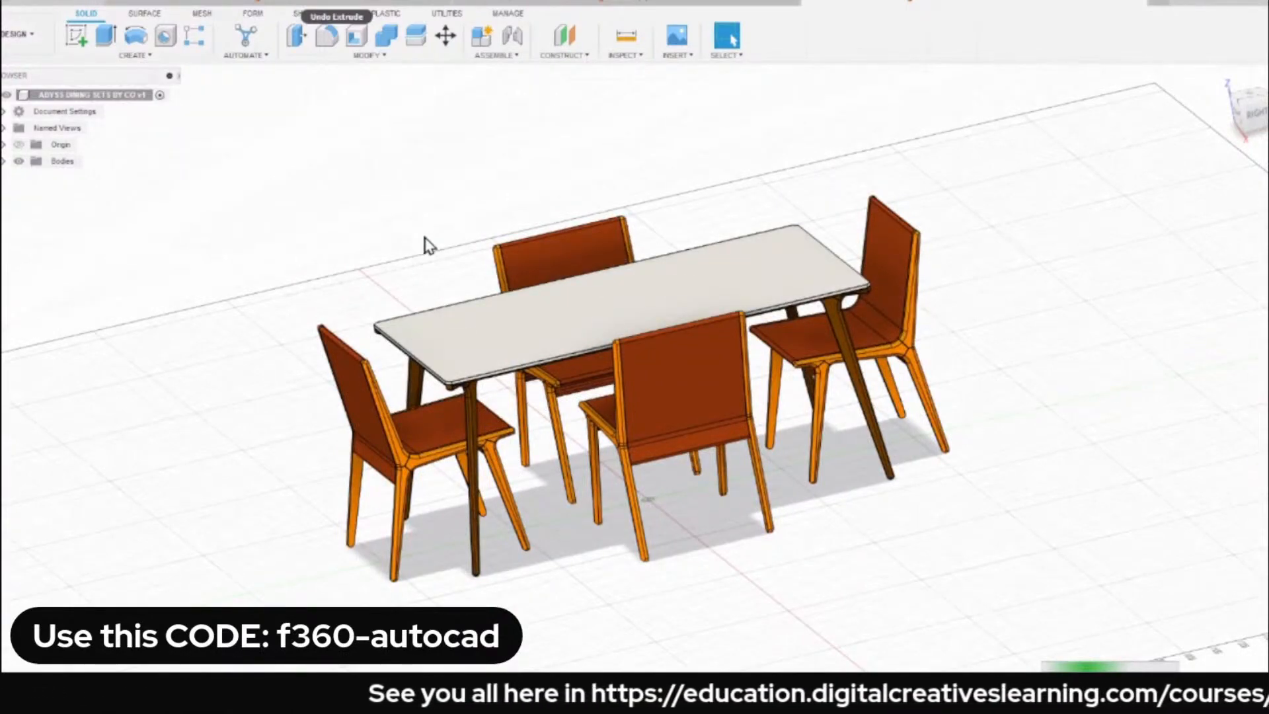
shift+middle_drag(428, 245, 272, 257)
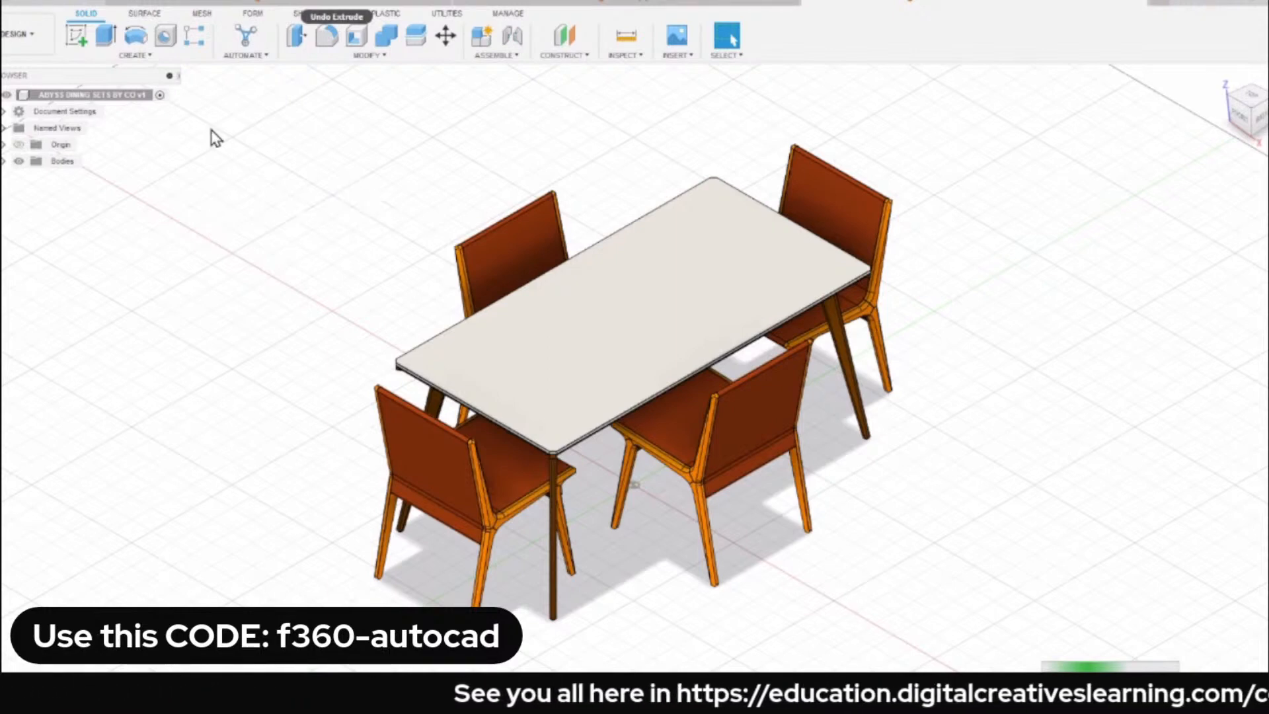
Enter the Simulation workspace to review the available study types, and cancel the new study.
click(24, 45)
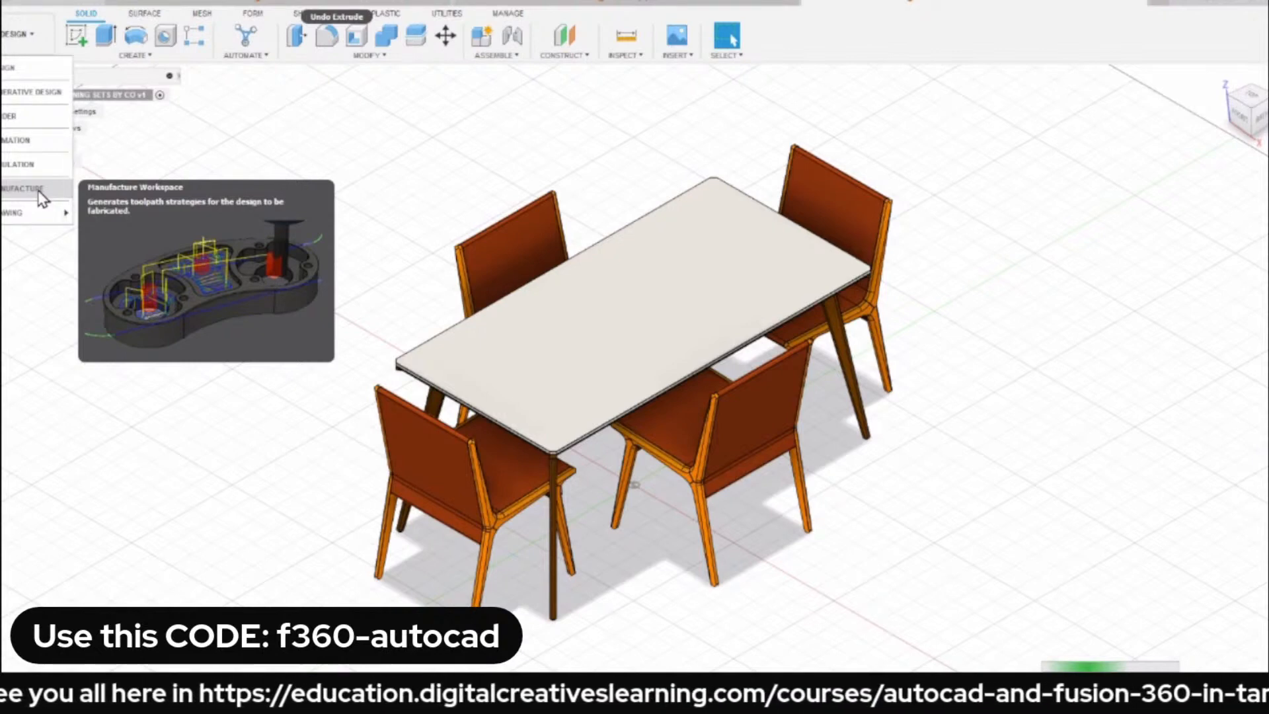
click(32, 168)
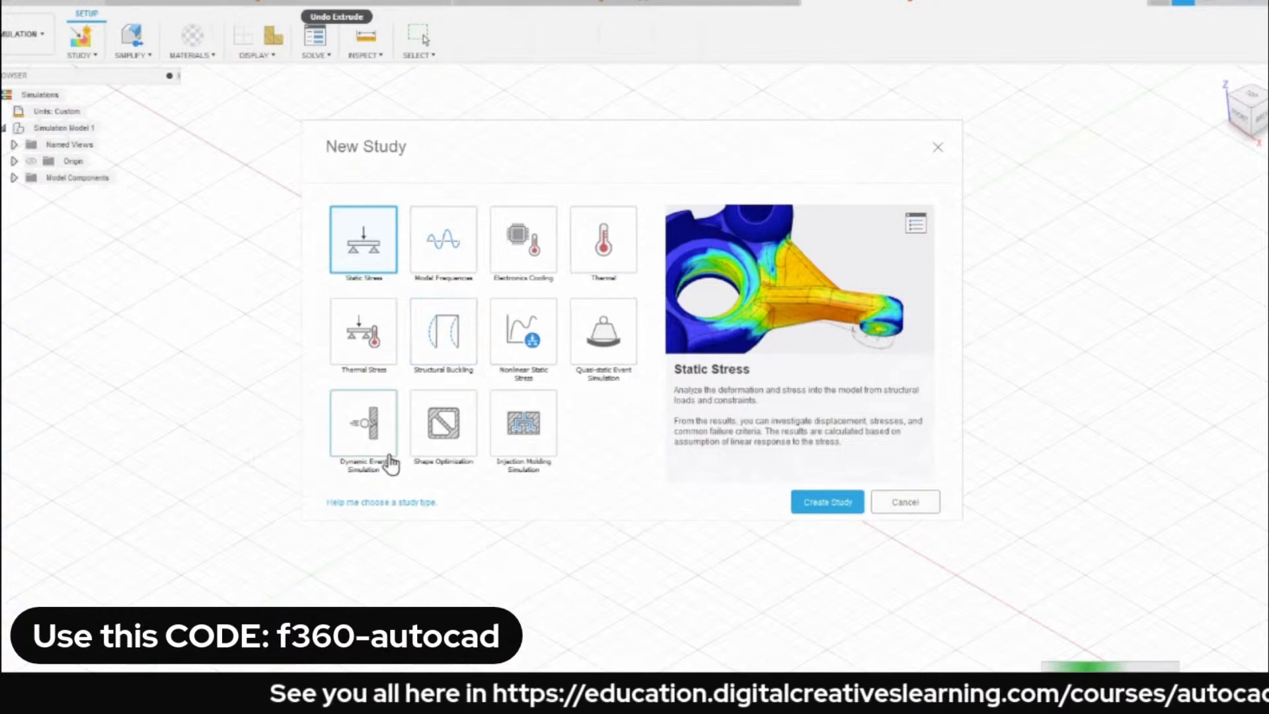
click(905, 503)
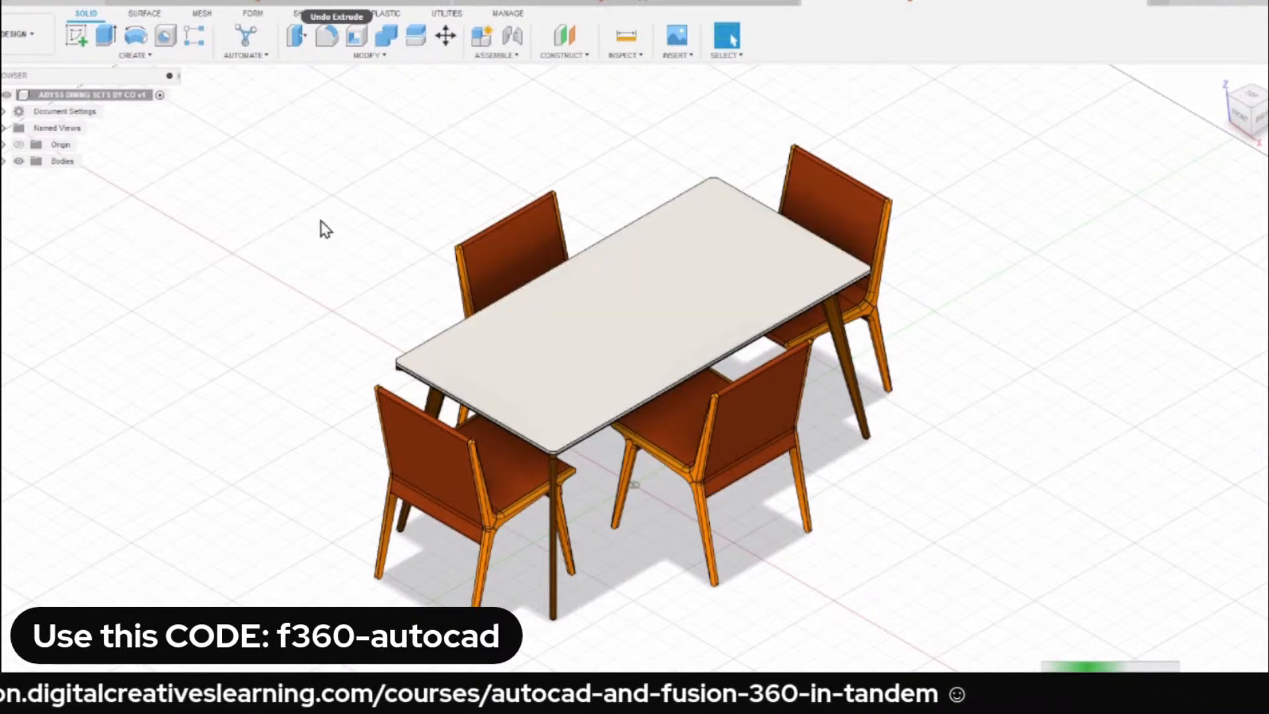
Expand the dining set's Bodies folder and examine its bodies, highlighting Body1 and Body2 in the model.
click(3, 161)
scroll(308, 217, down, 2)
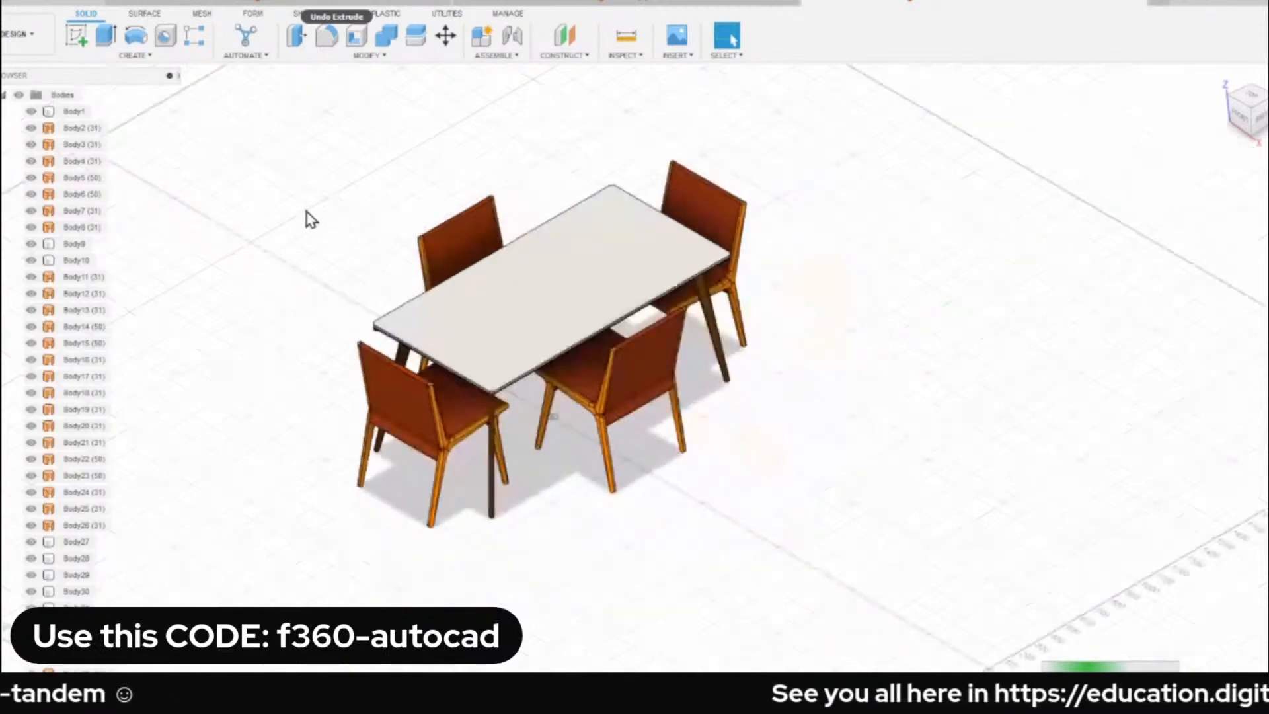
scroll(285, 257, up, 2)
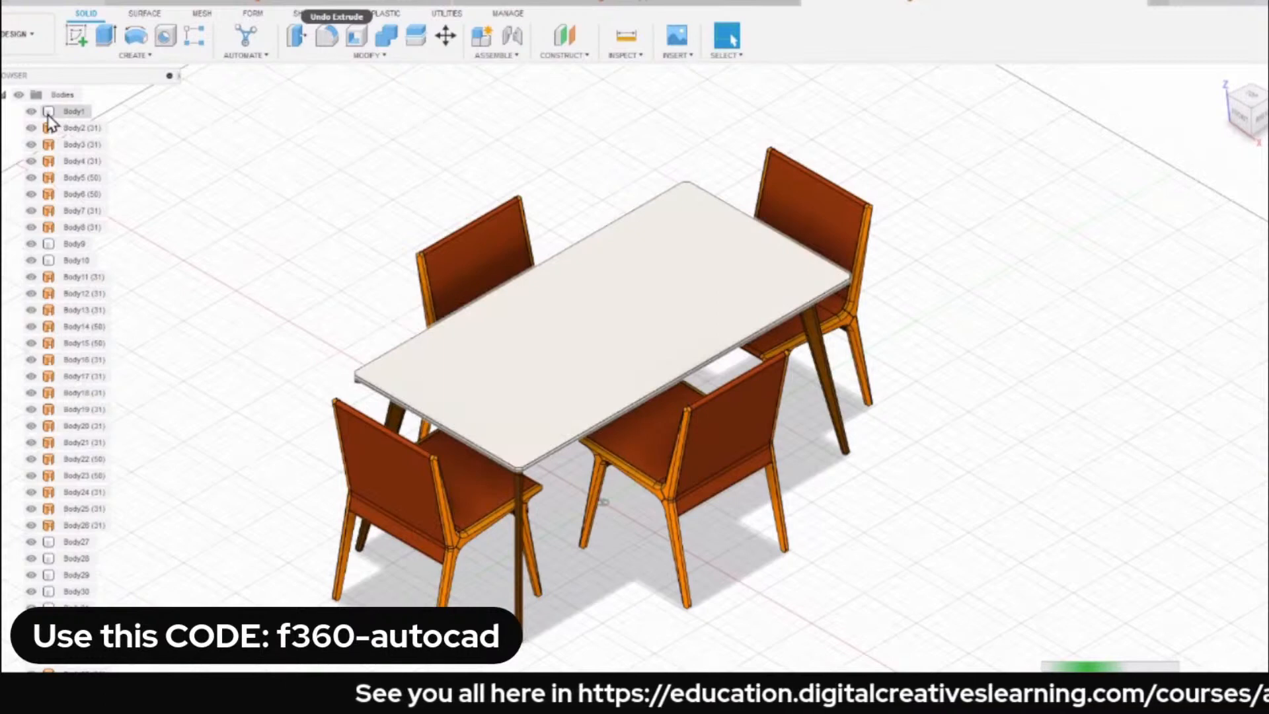
click(73, 111)
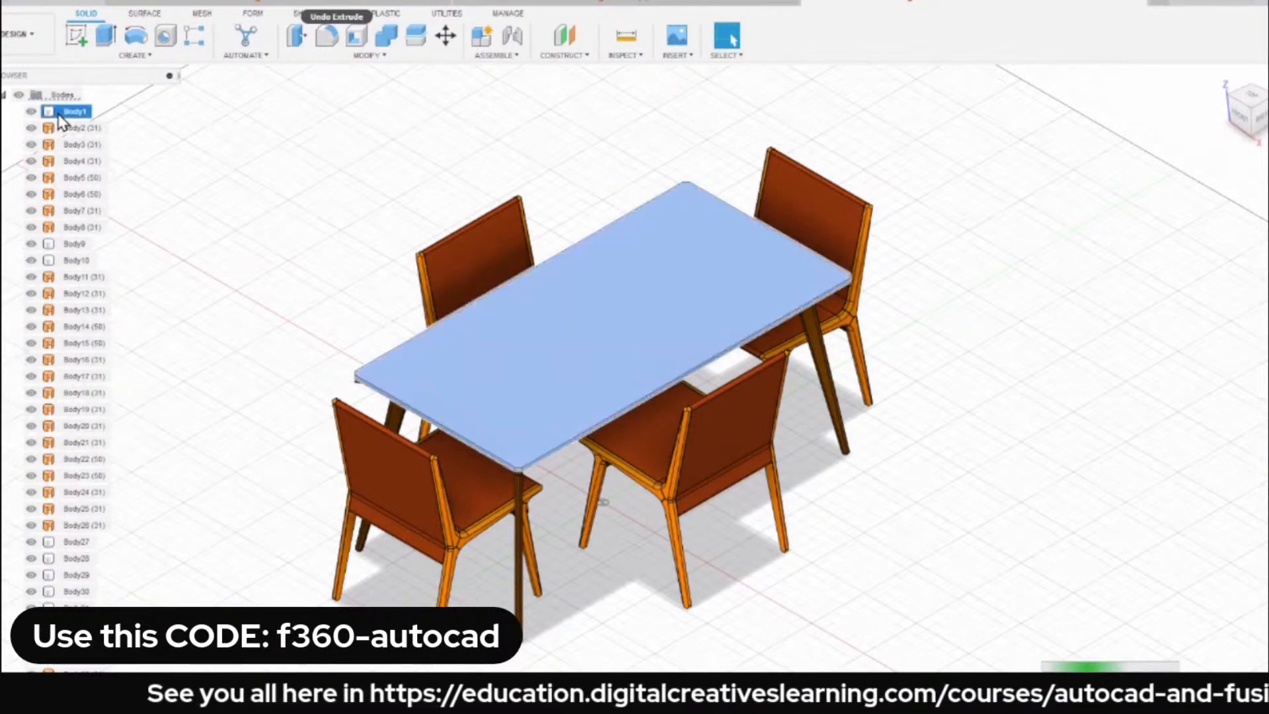
click(333, 179)
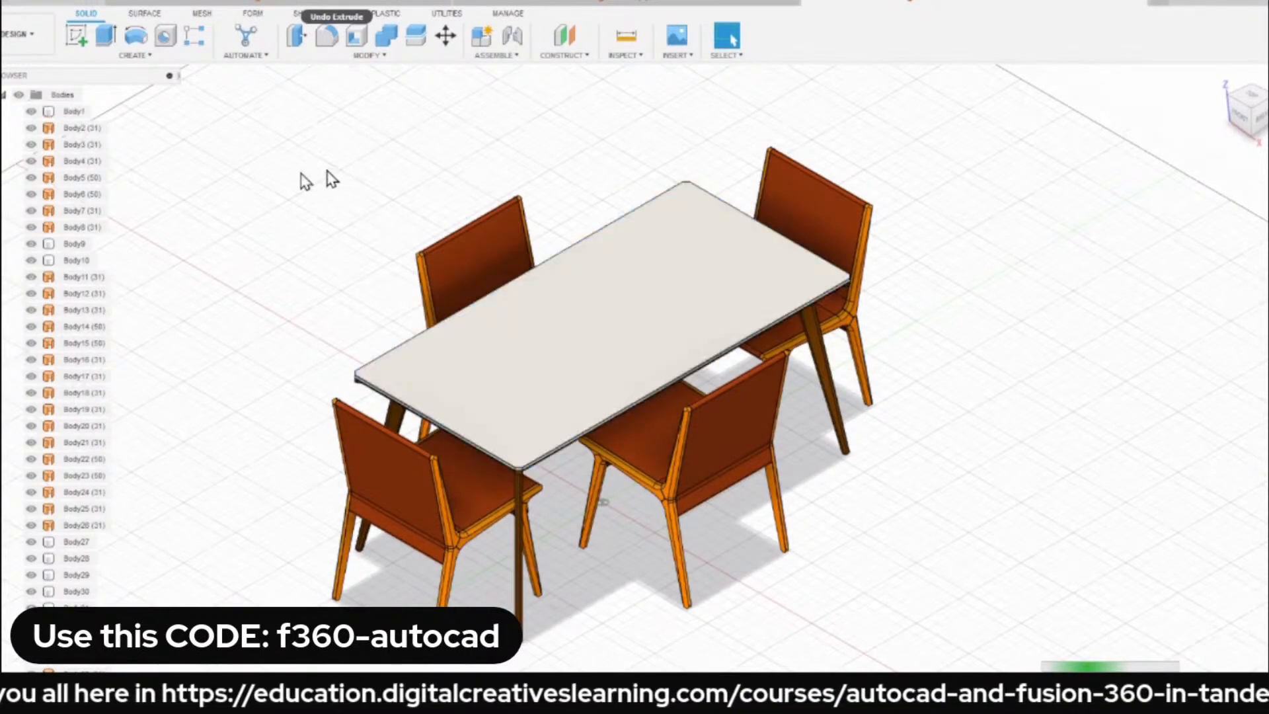
click(58, 135)
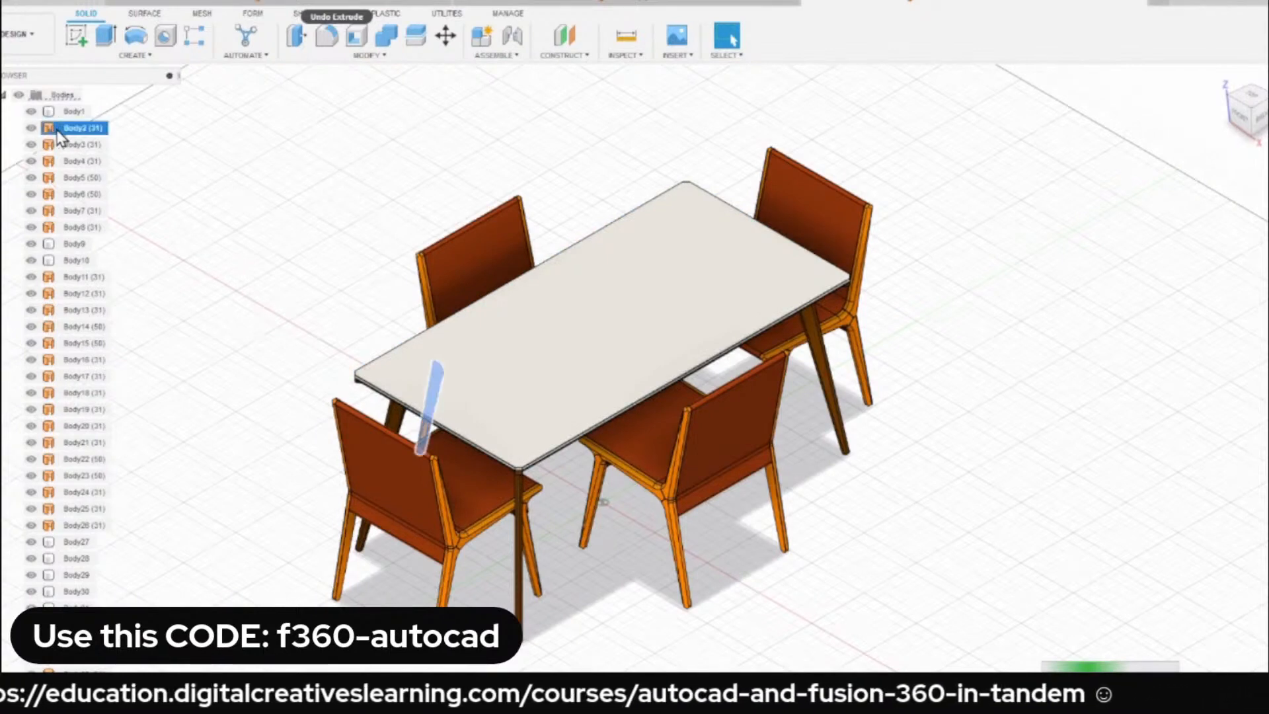
click(294, 152)
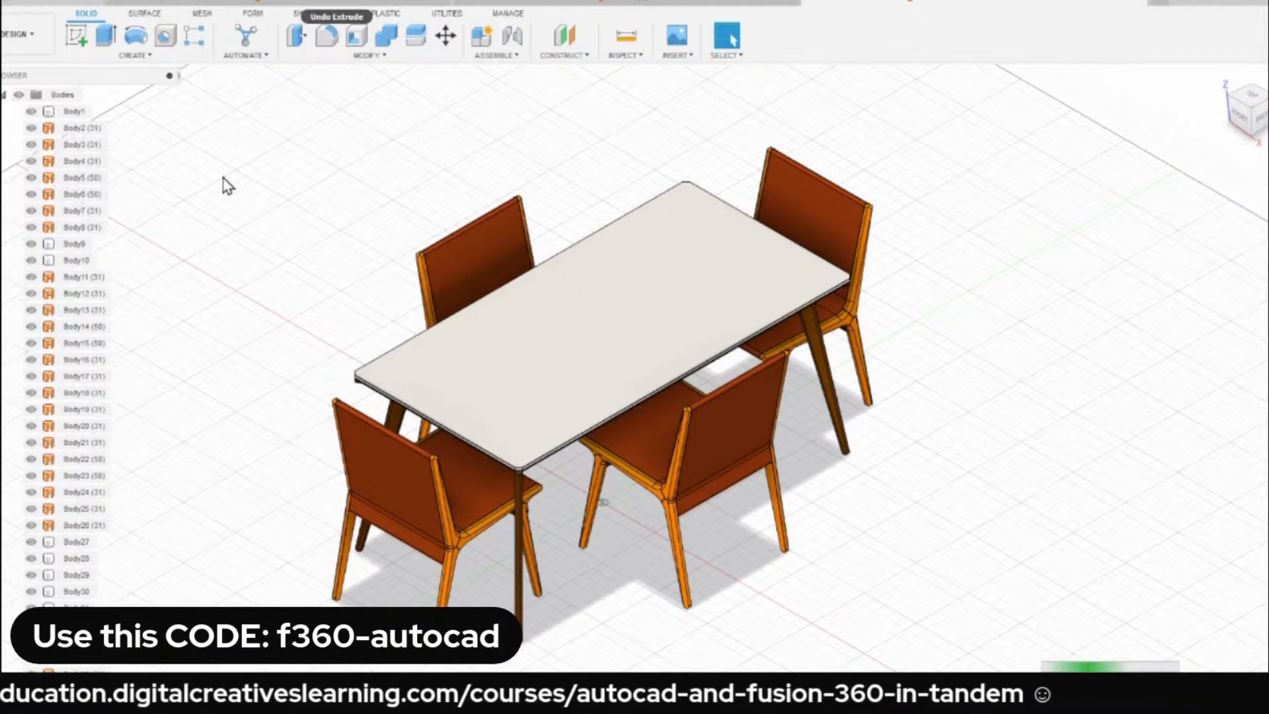
scroll(53, 333, down, 5)
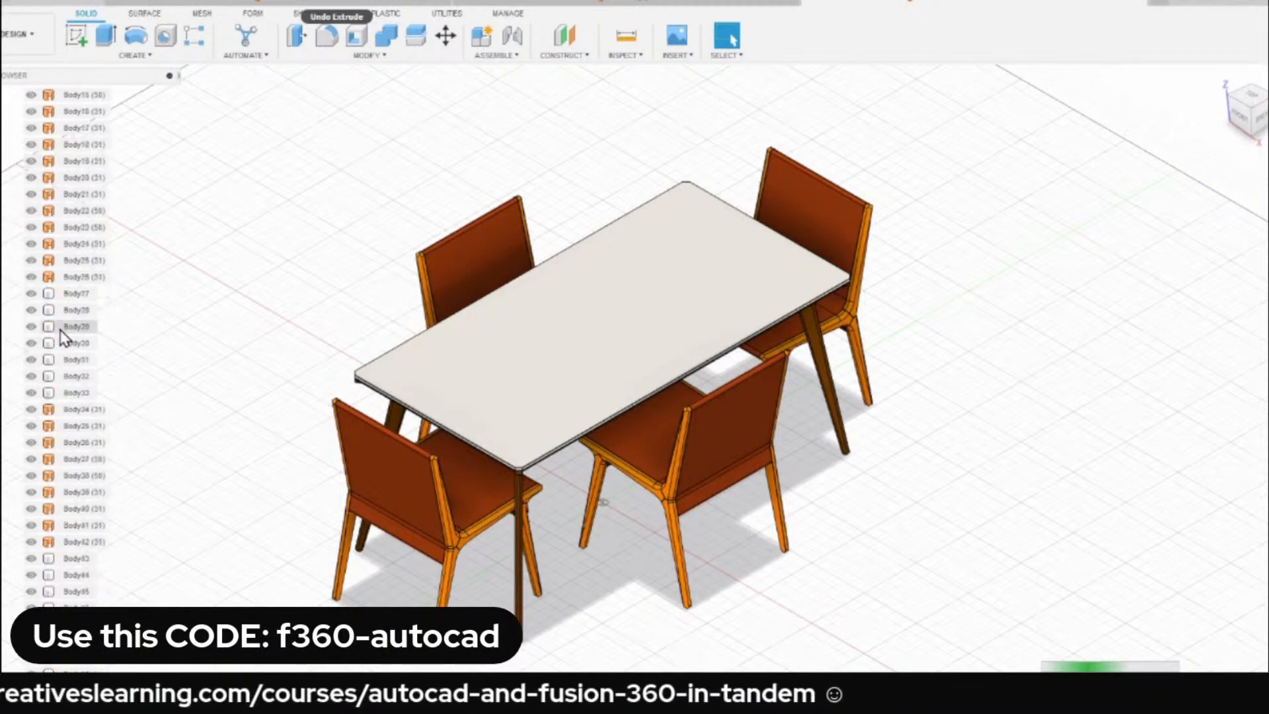
Switch from the dining set to the unsaved empty design.
click(653, 3)
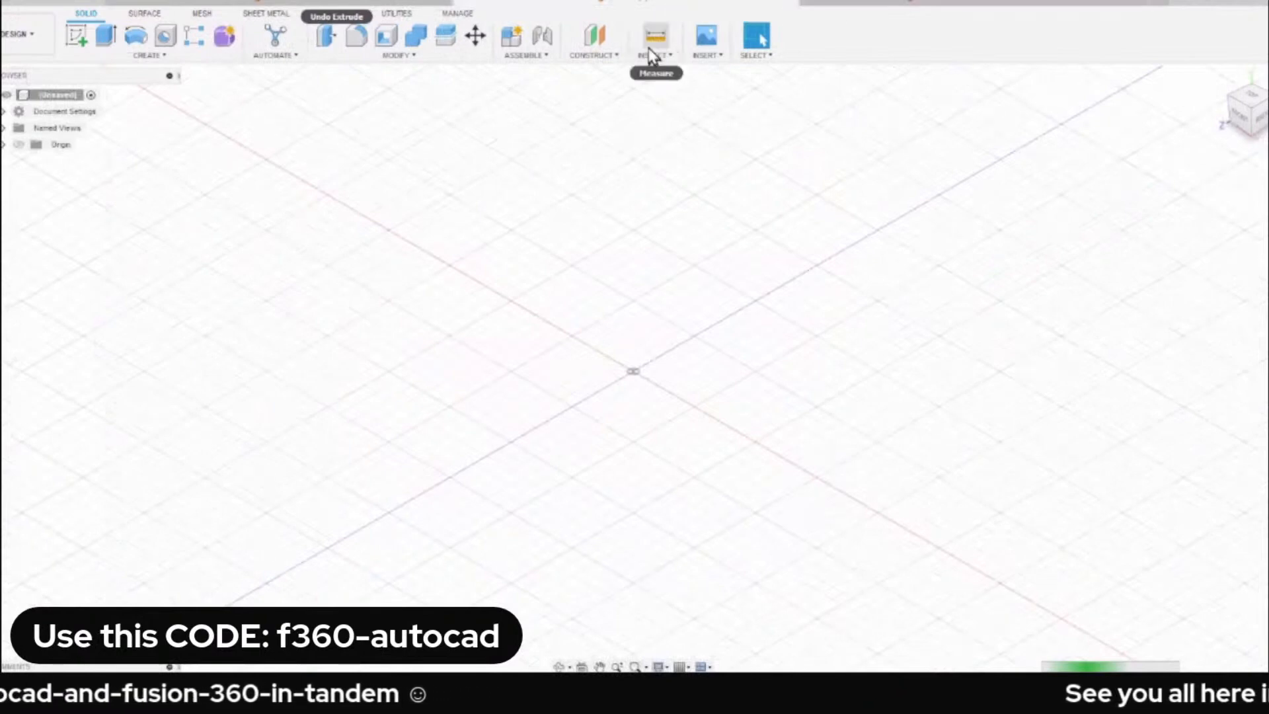
click(299, 3)
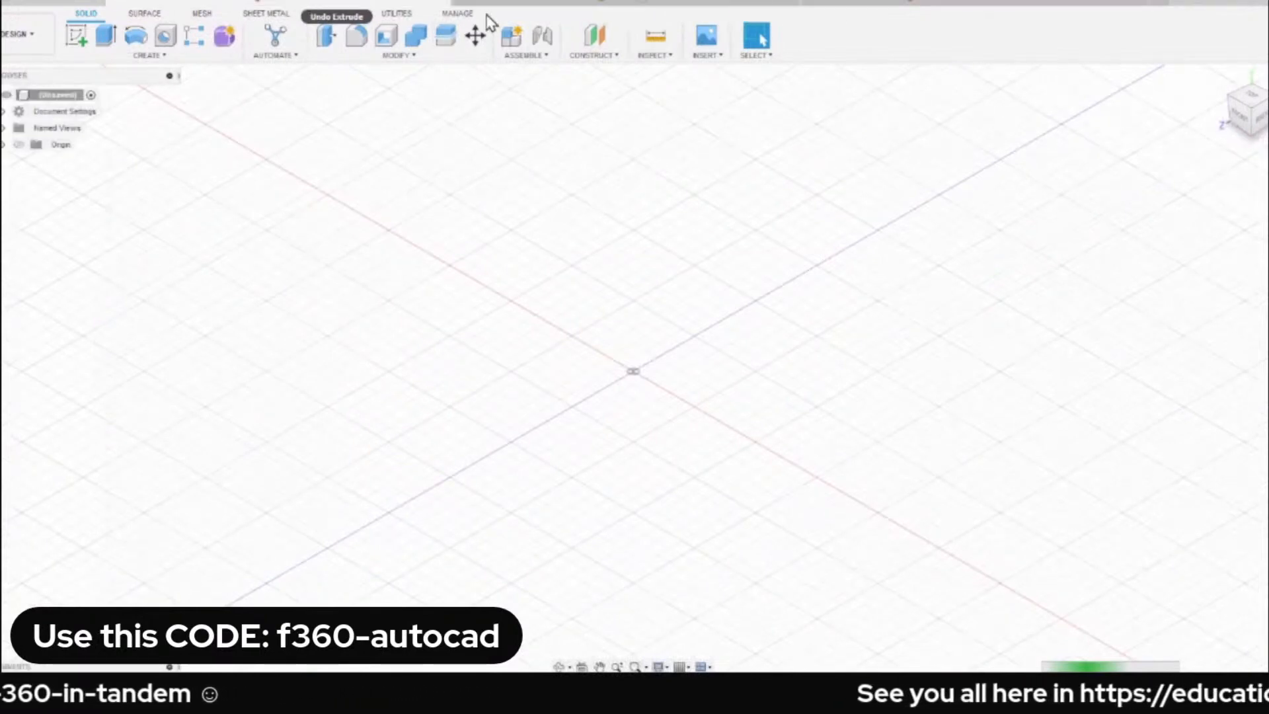
click(571, 2)
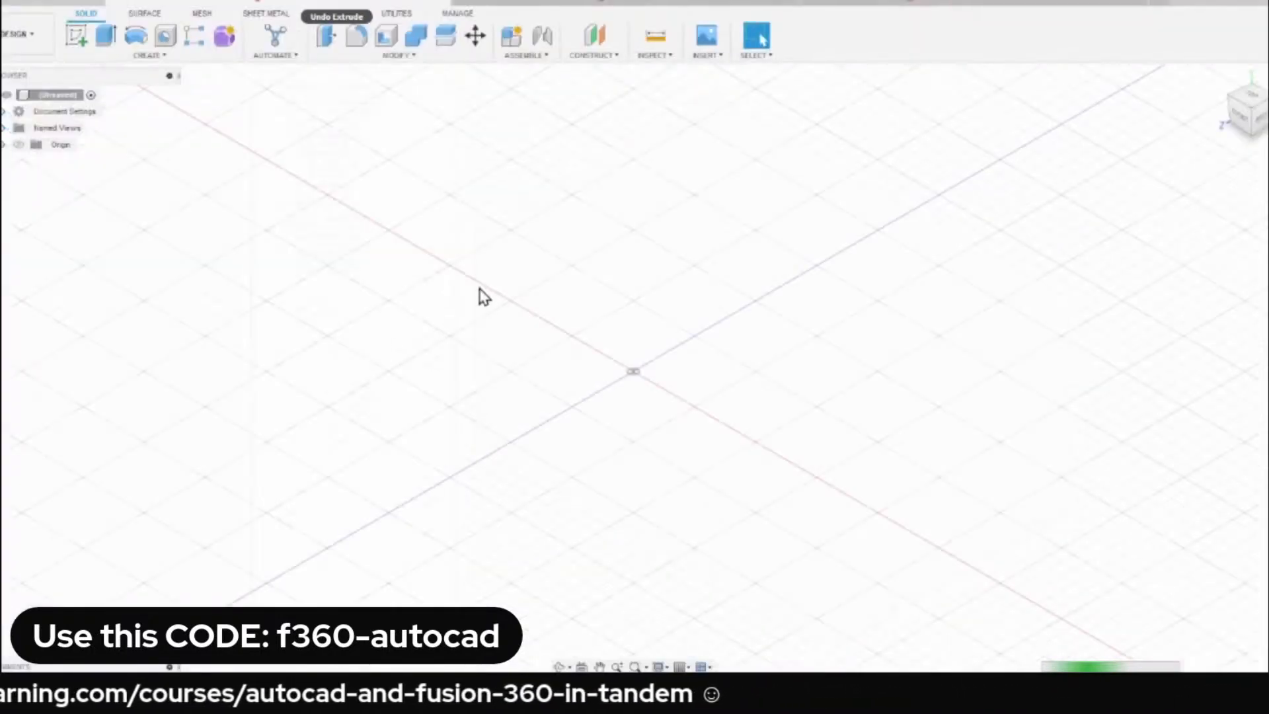
Switch back to the dining set design and enable Capture Design History on its root component.
click(959, 2)
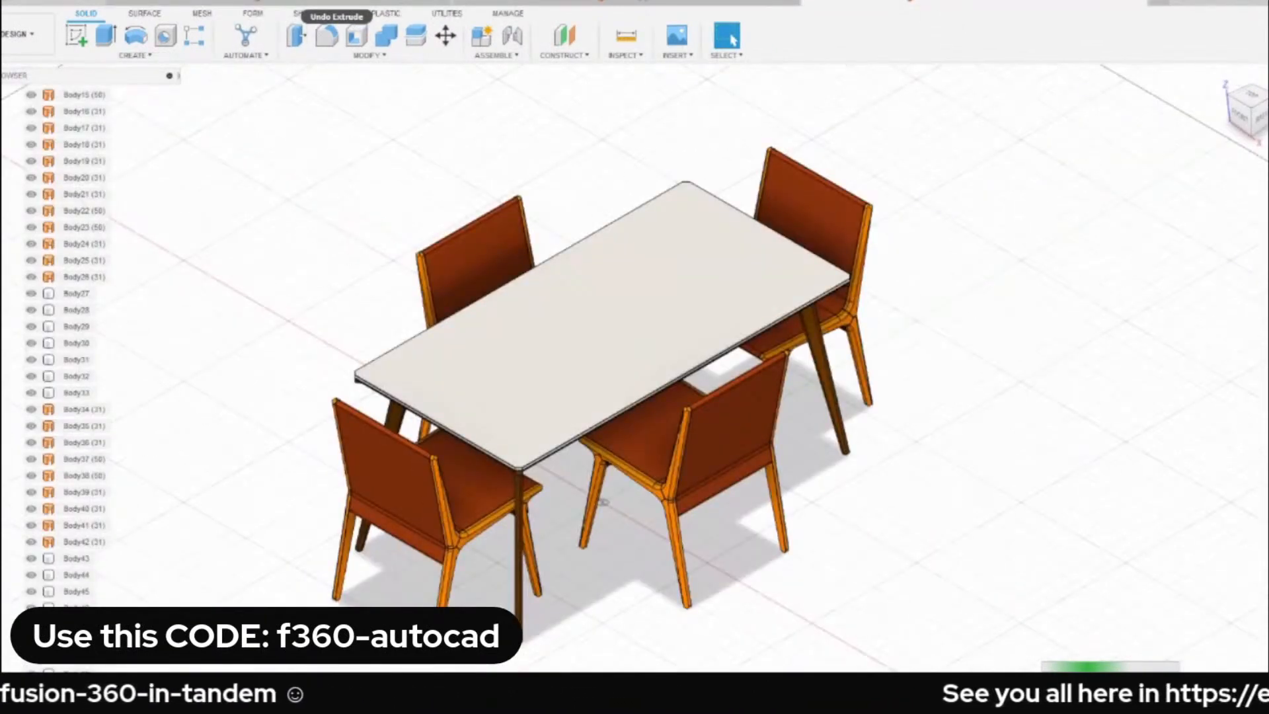
scroll(63, 344, up, 4)
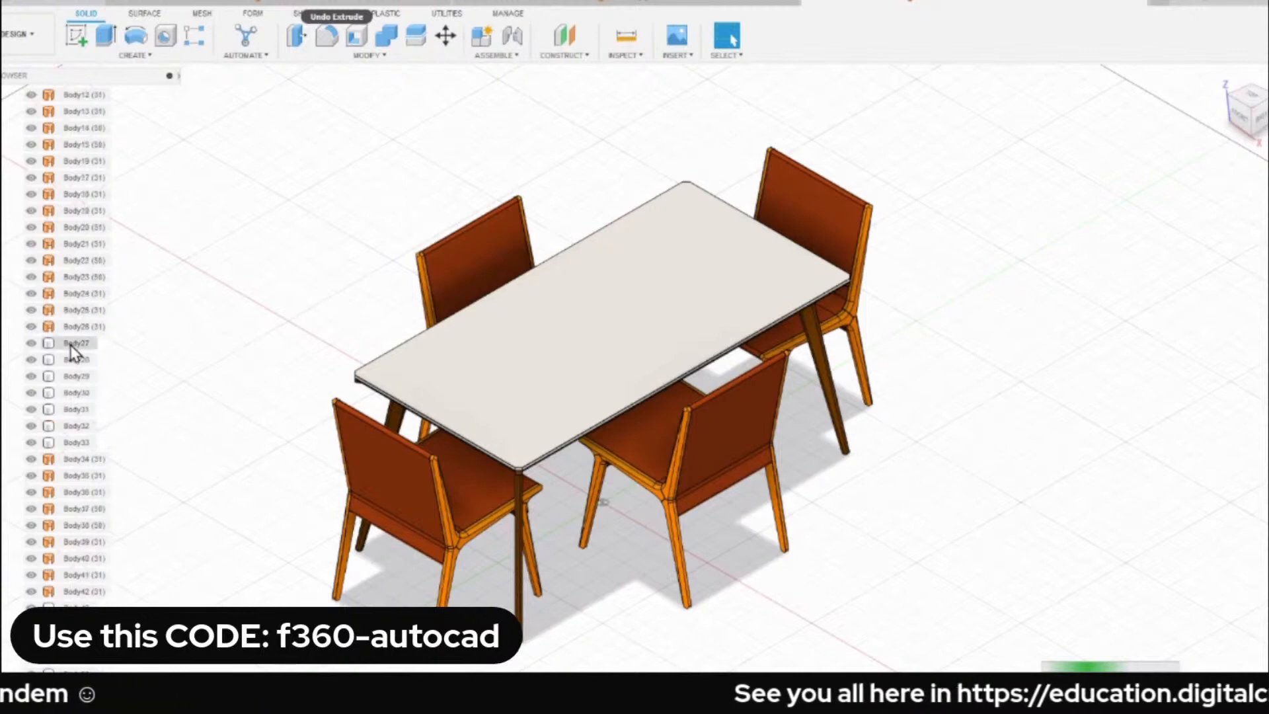
scroll(40, 340, up, 3)
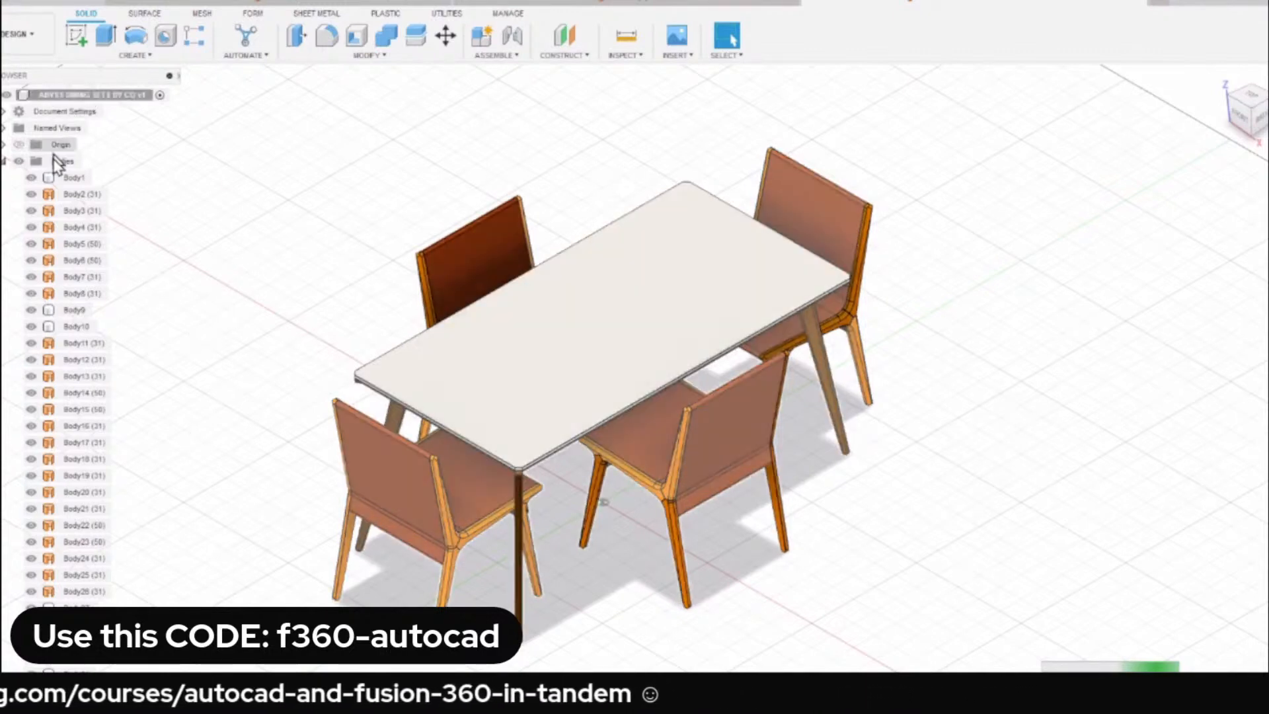
right_click(83, 100)
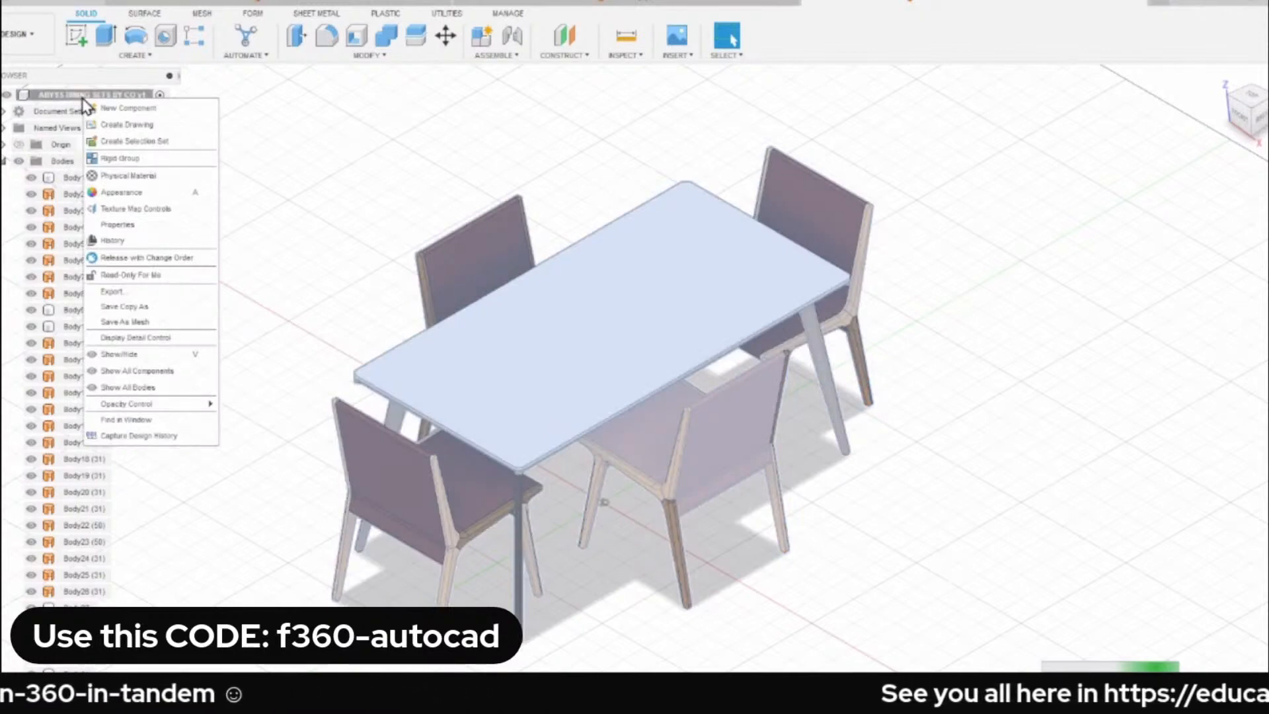
click(359, 159)
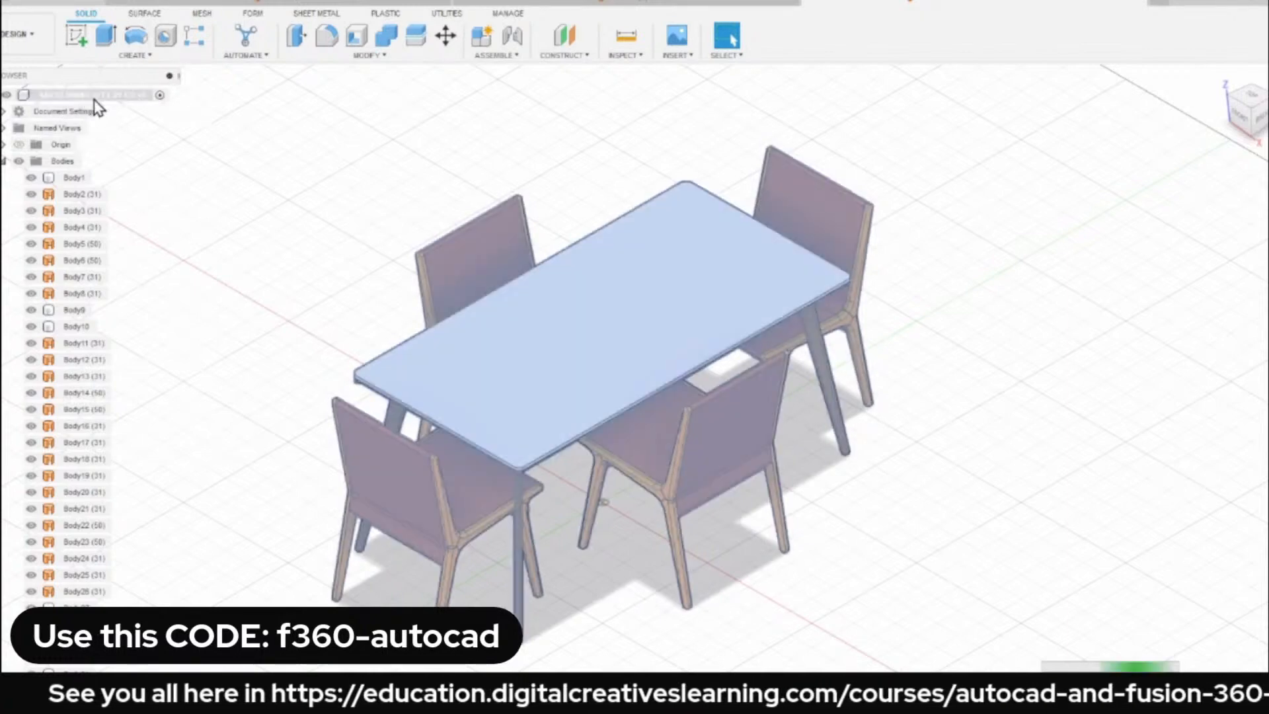
right_click(98, 101)
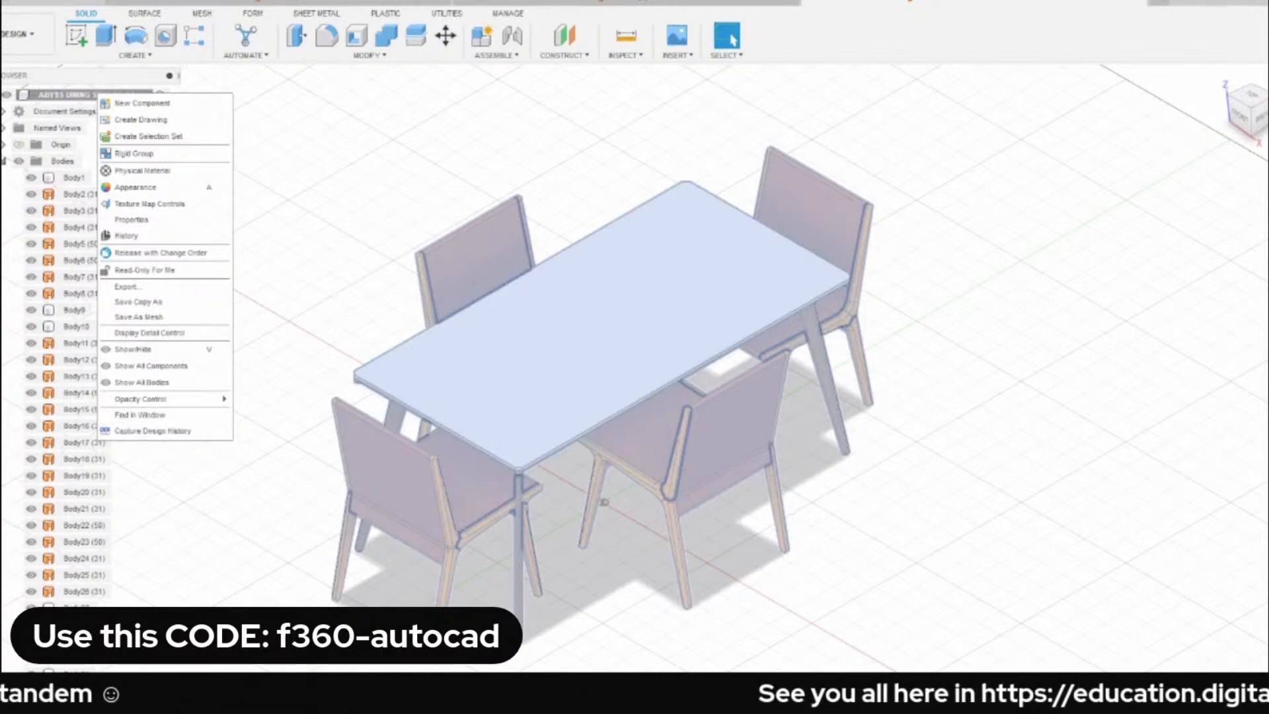
key(Escape)
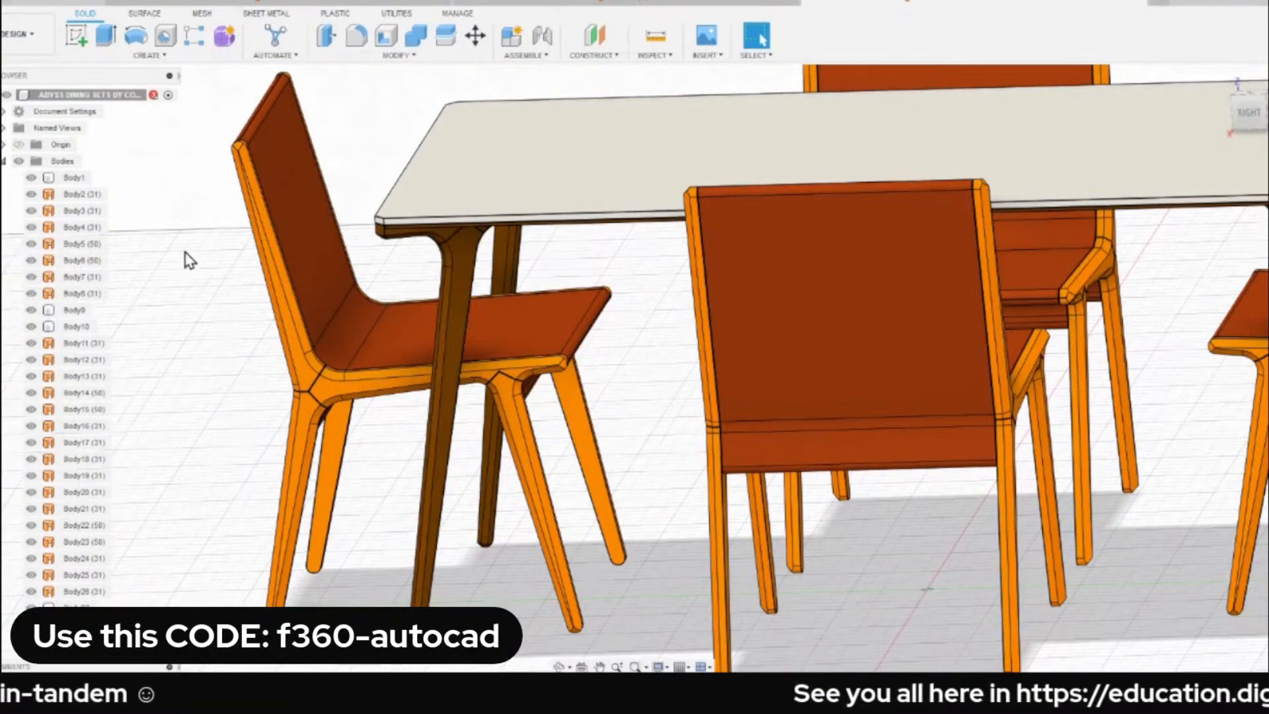
Sketch a circle on the tabletop's upper face, near one end of the table.
scroll(351, 157, down, 3)
middle_drag(352, 138, 310, 172)
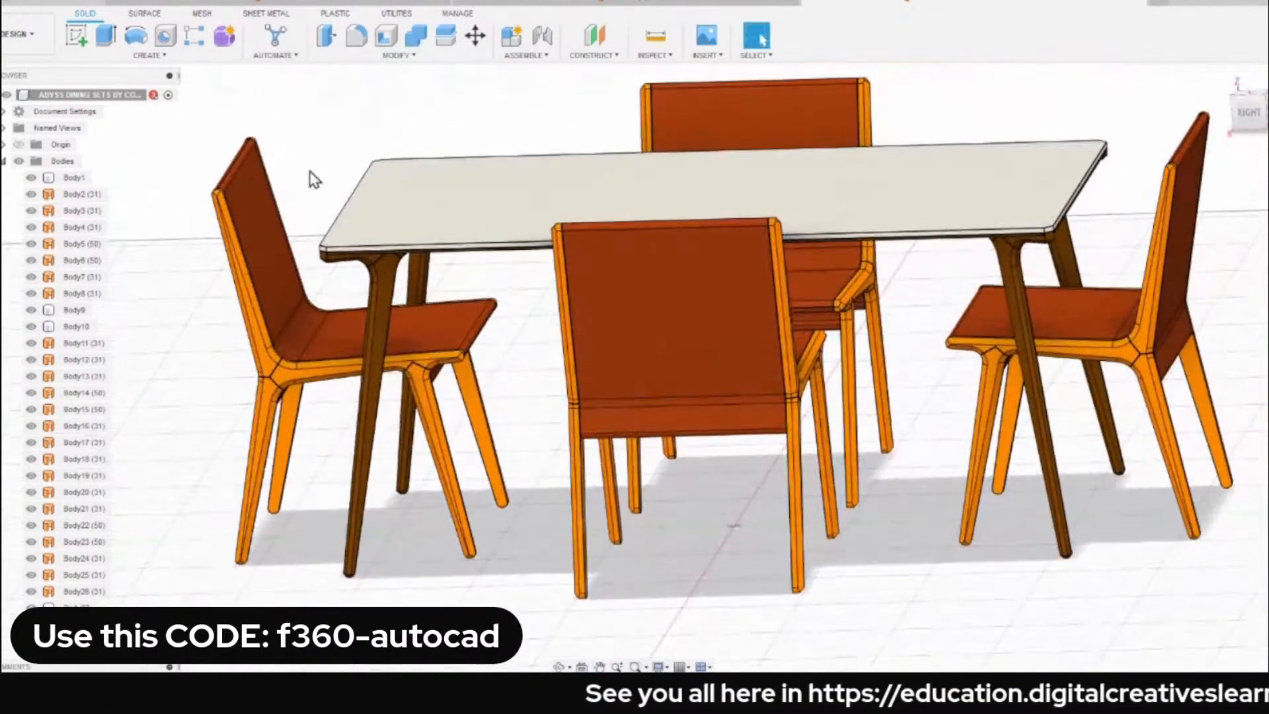
click(433, 198)
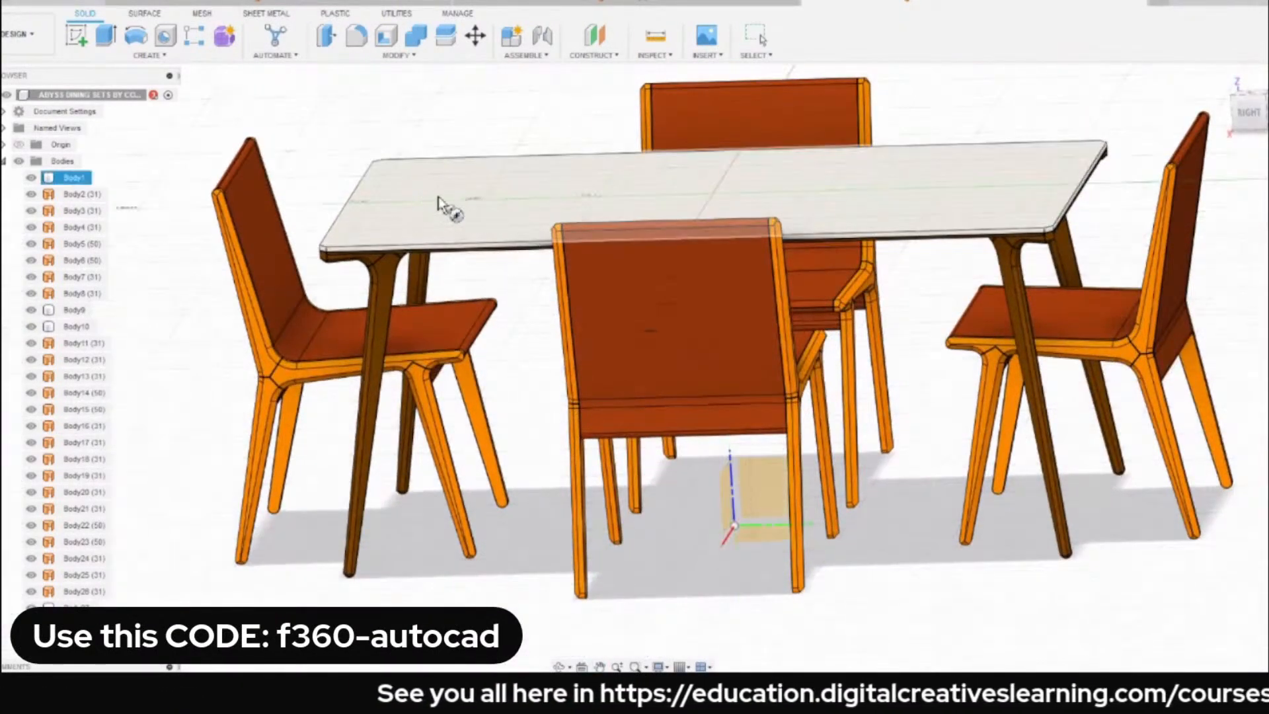
key(c)
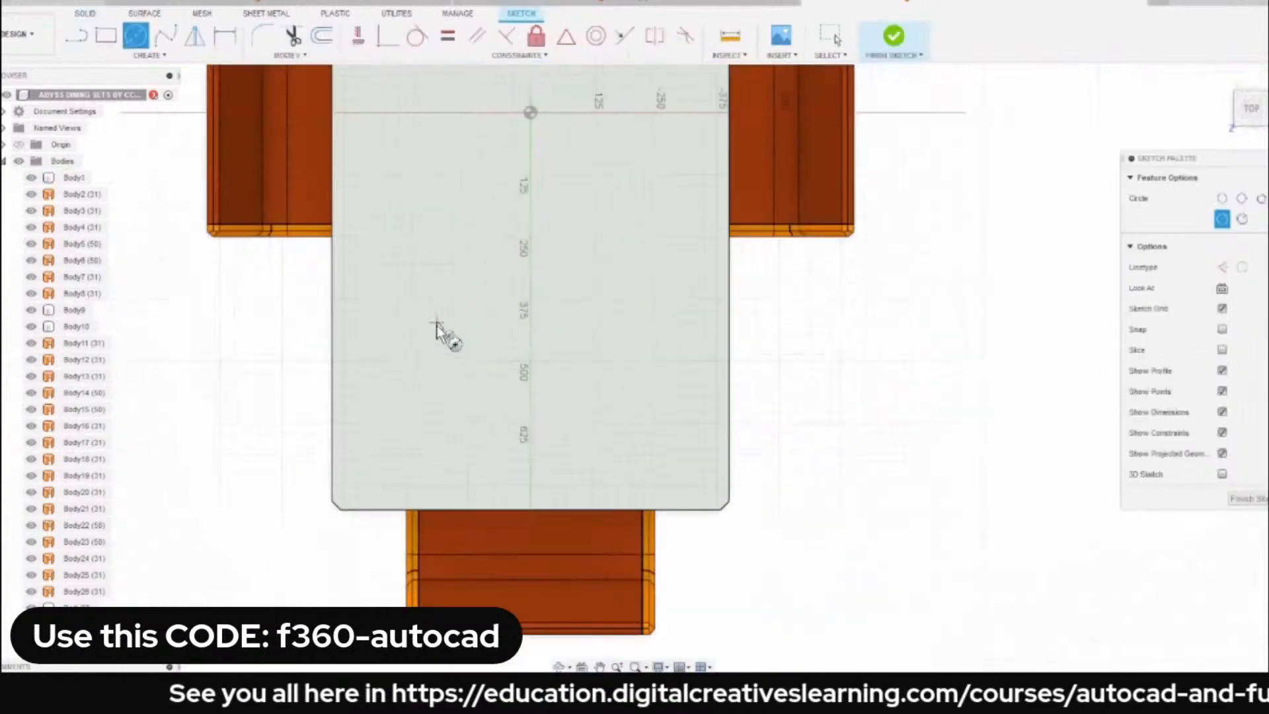
scroll(436, 324, up, 3)
click(448, 346)
click(522, 422)
scroll(394, 365, down, 4)
Extrude the circle 950 mm downward as a cut through the tabletop and the chair parts beneath it.
mouse_move(394, 364)
shift+middle_down()
mouse_move(367, 256)
mouse_move(275, 305)
shift+middle_up()
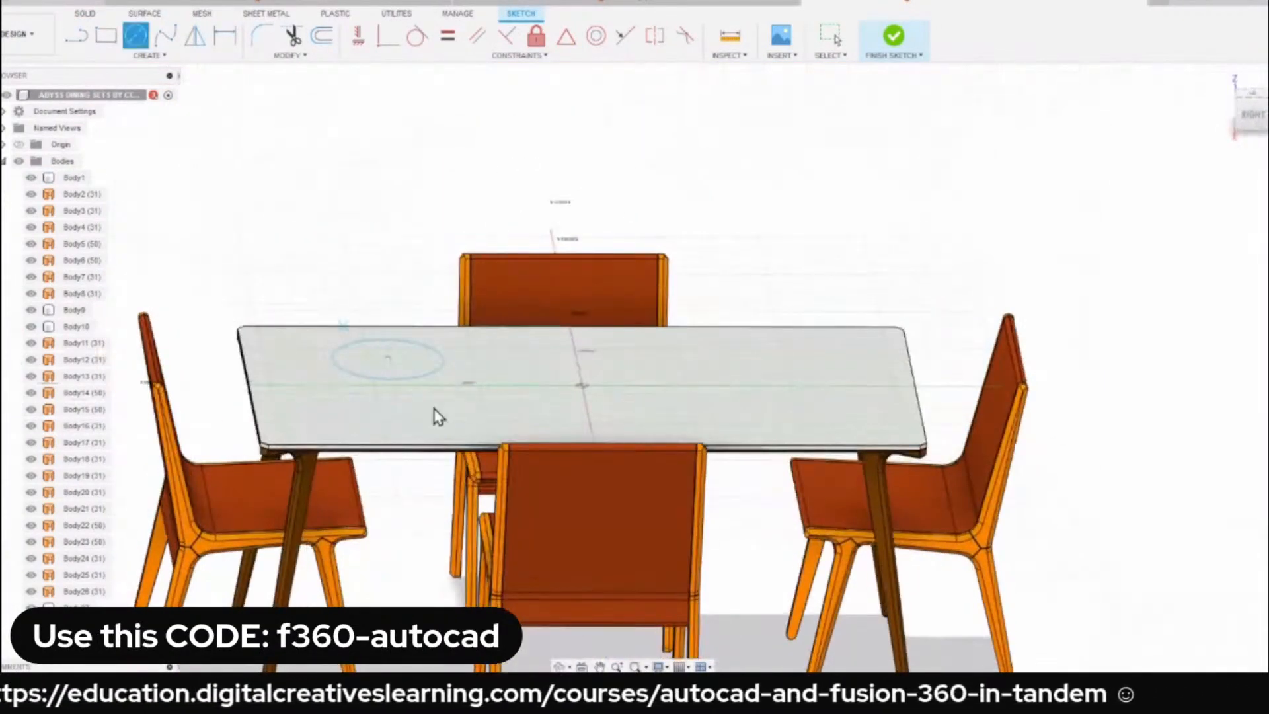
key(e)
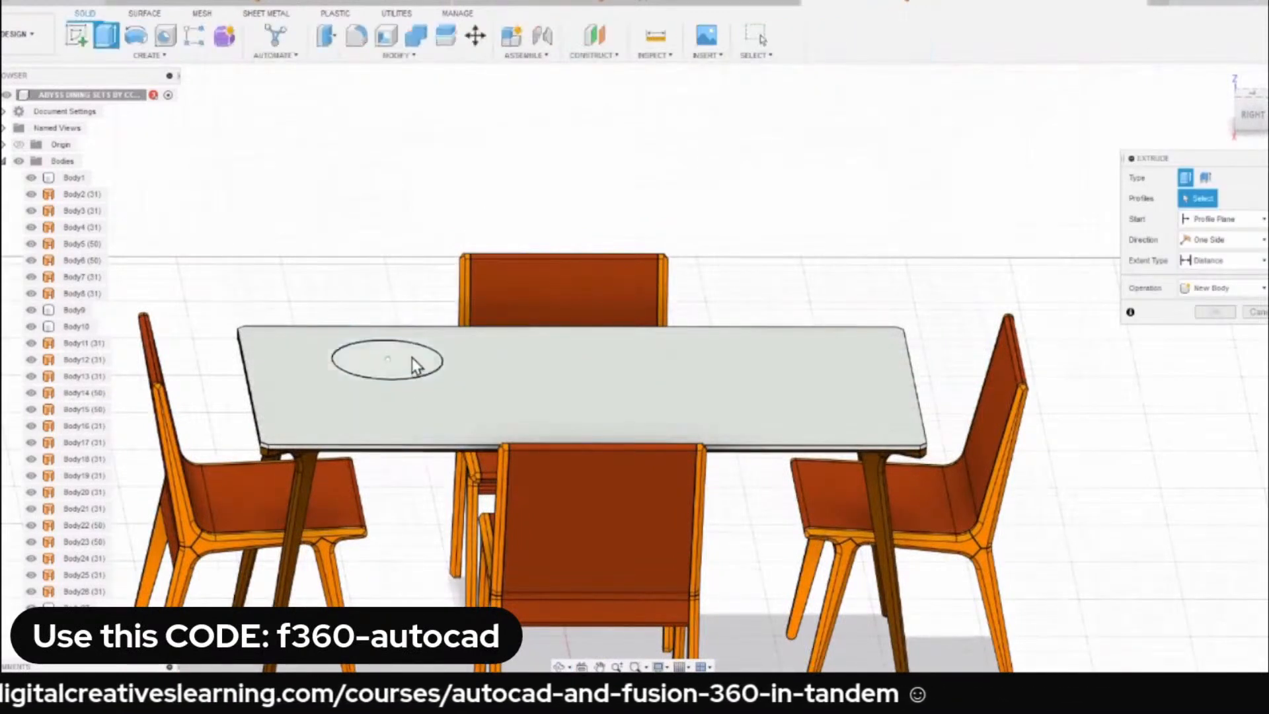
click(409, 363)
middle_drag(415, 376, 413, 201)
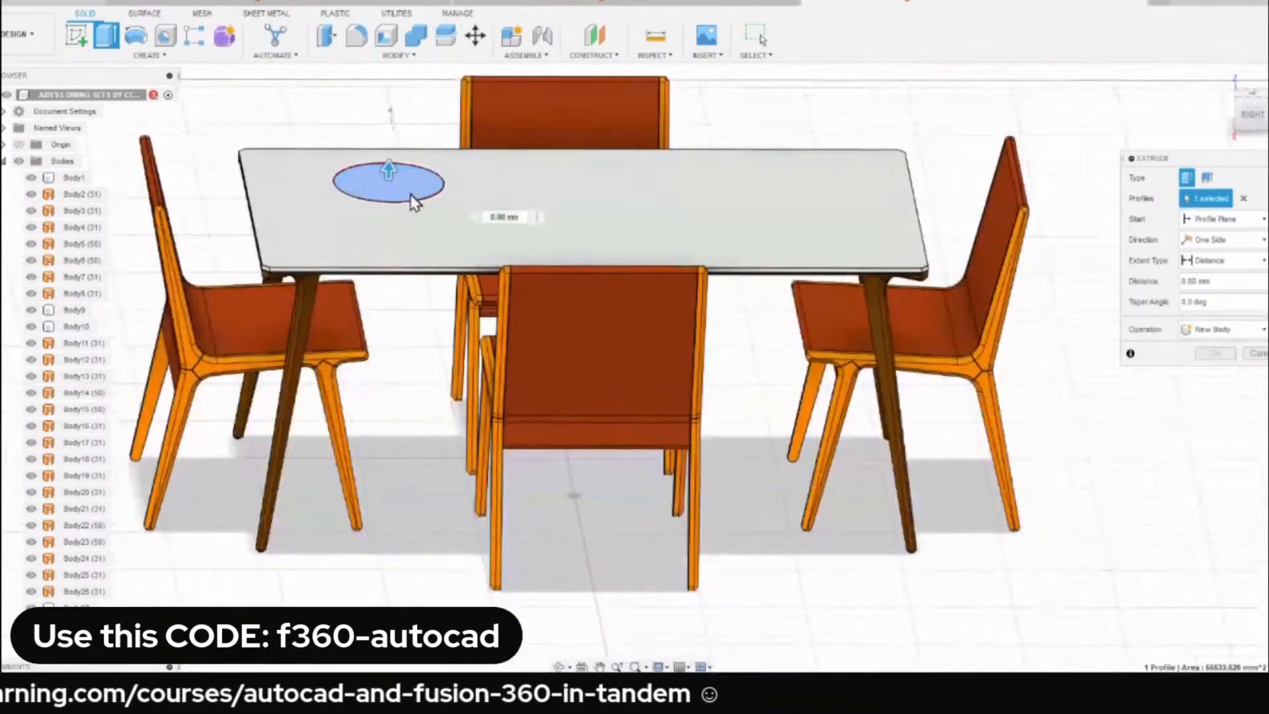
drag(390, 172, 377, 562)
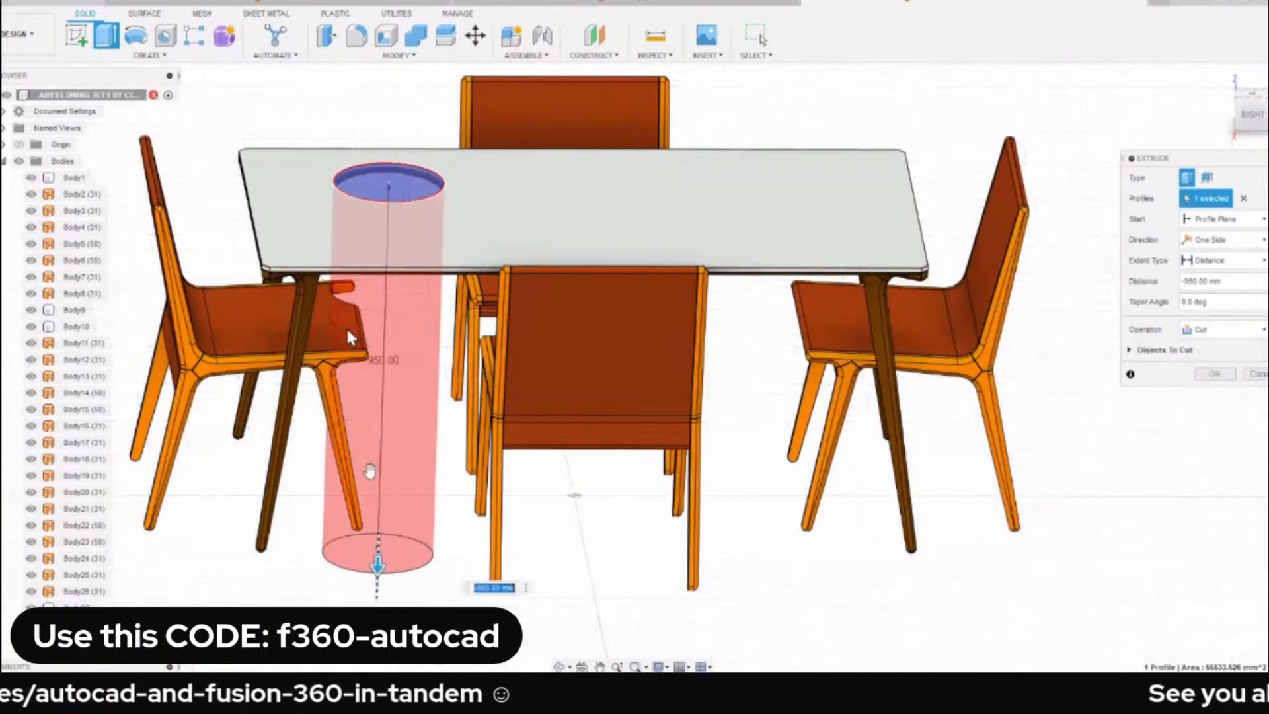
shift+middle_drag(374, 345, 93, 258)
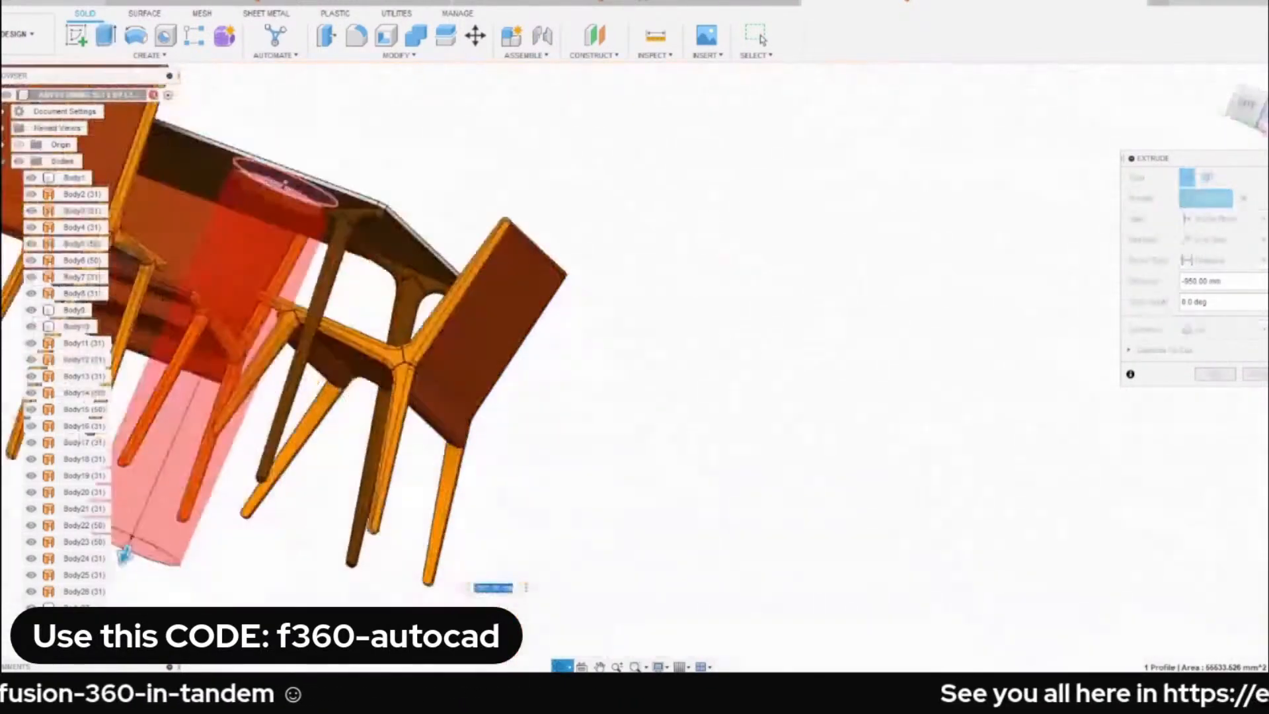
shift+middle_drag(124, 555, 380, 203)
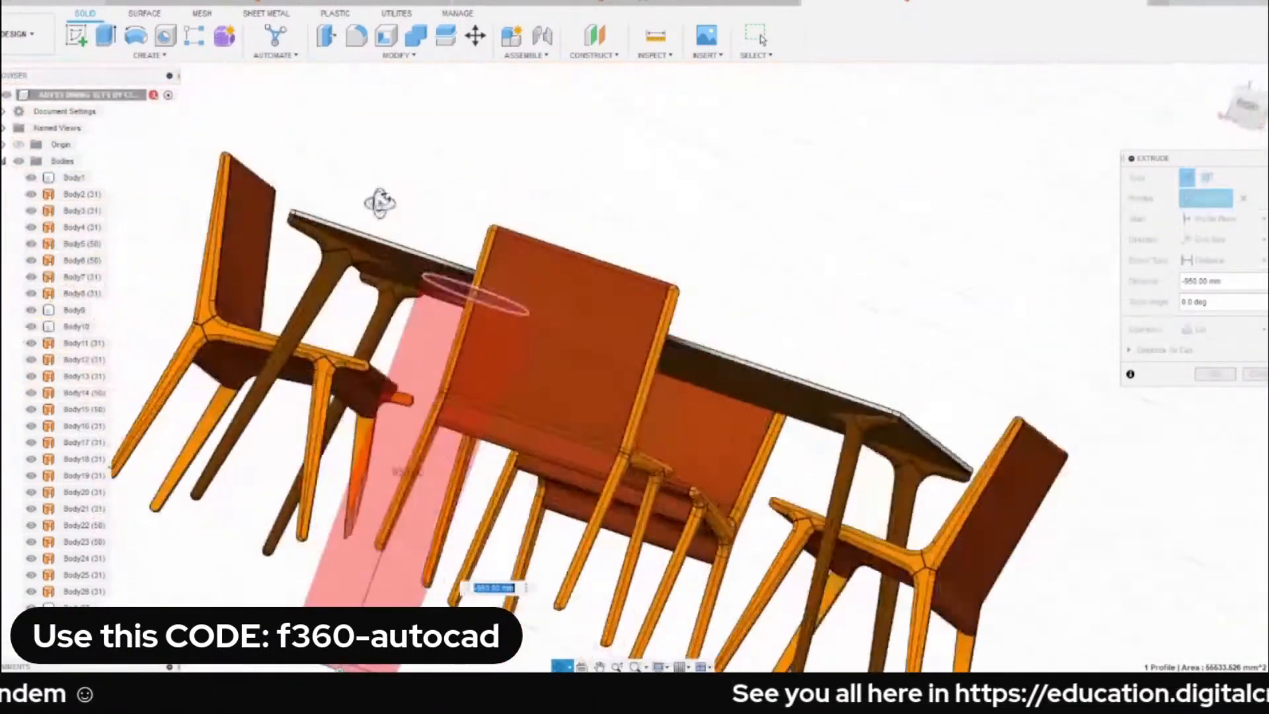
click(1215, 374)
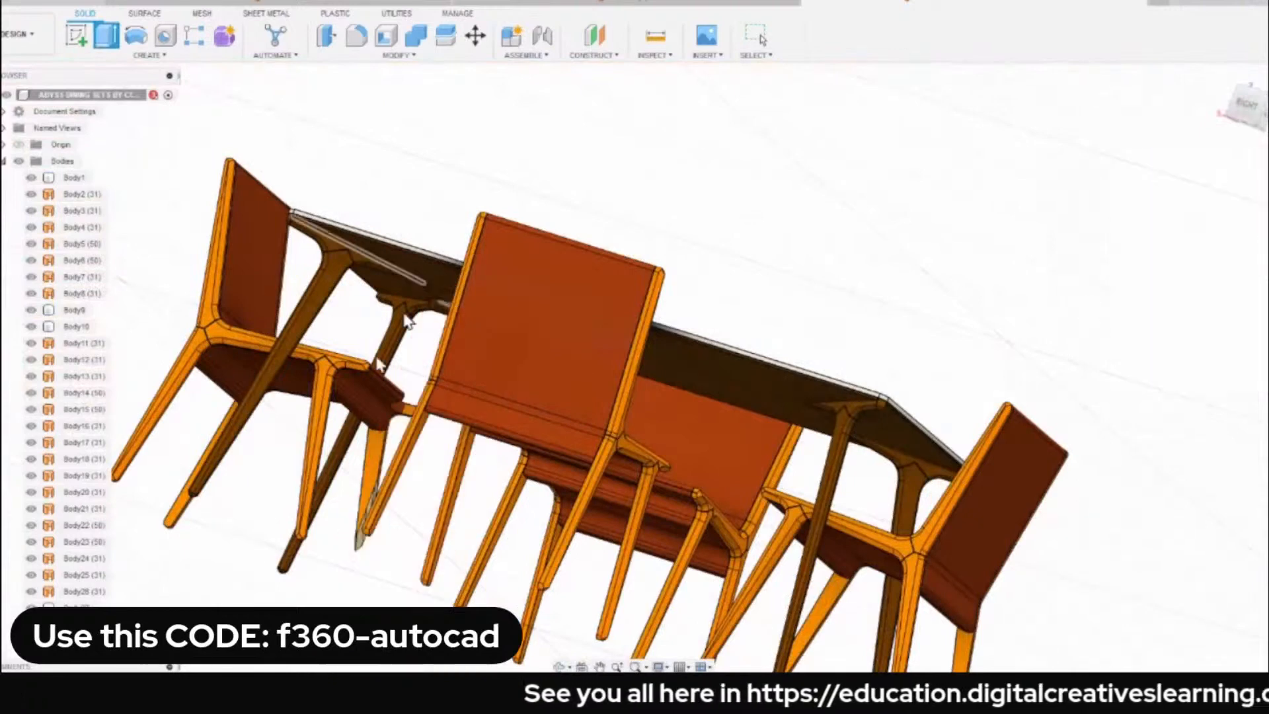
Examine the circular cut in the tabletop from the home view.
scroll(521, 237, down, 5)
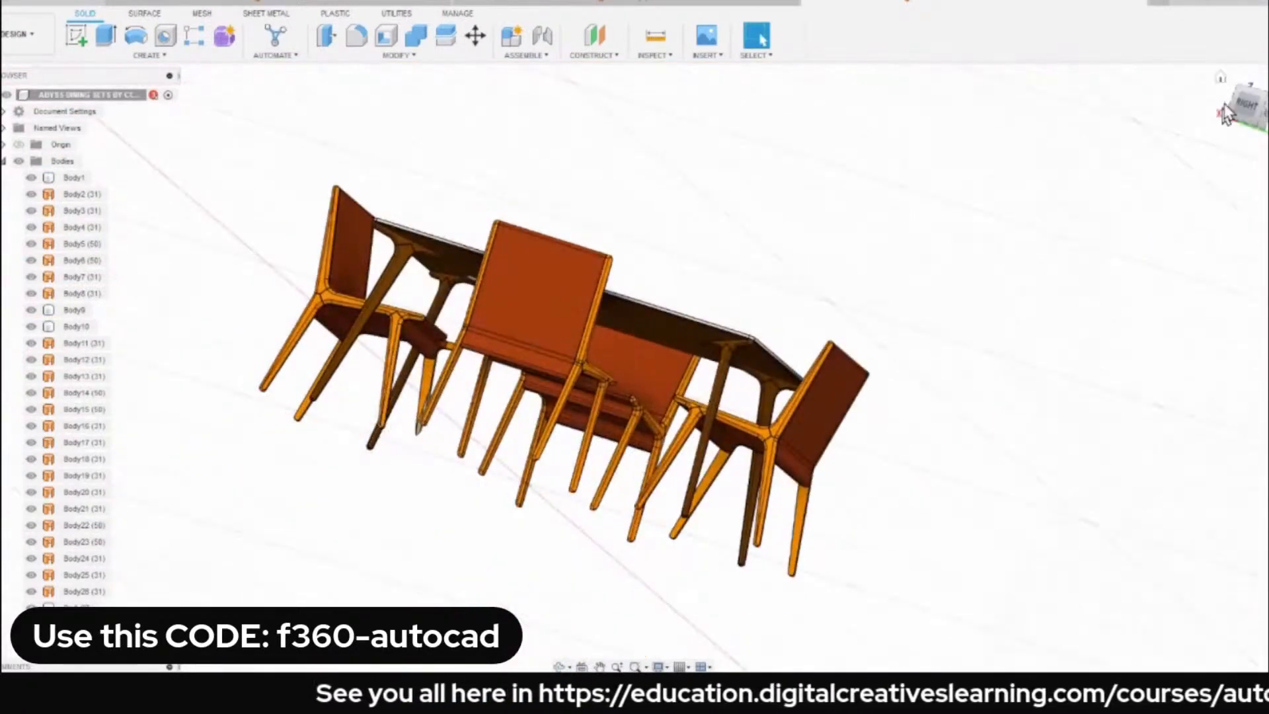
click(1222, 78)
scroll(650, 368, up, 2)
middle_drag(651, 369, 657, 364)
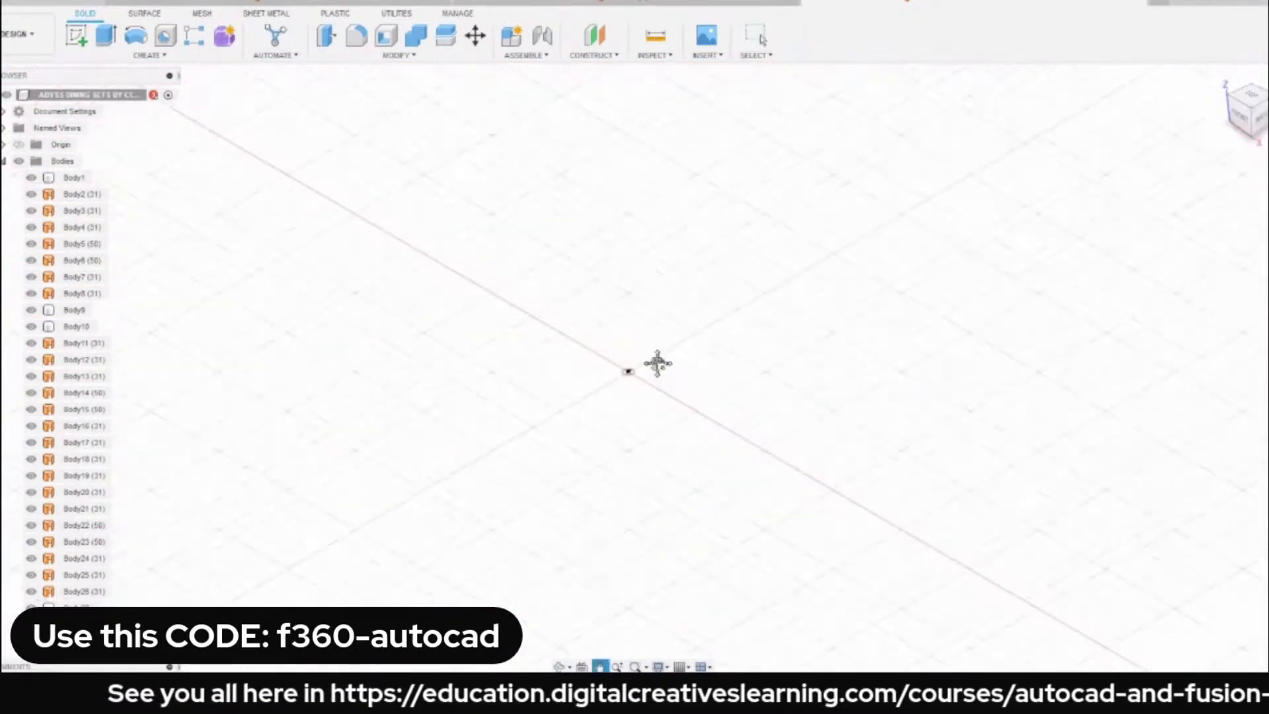
scroll(656, 378, up, 2)
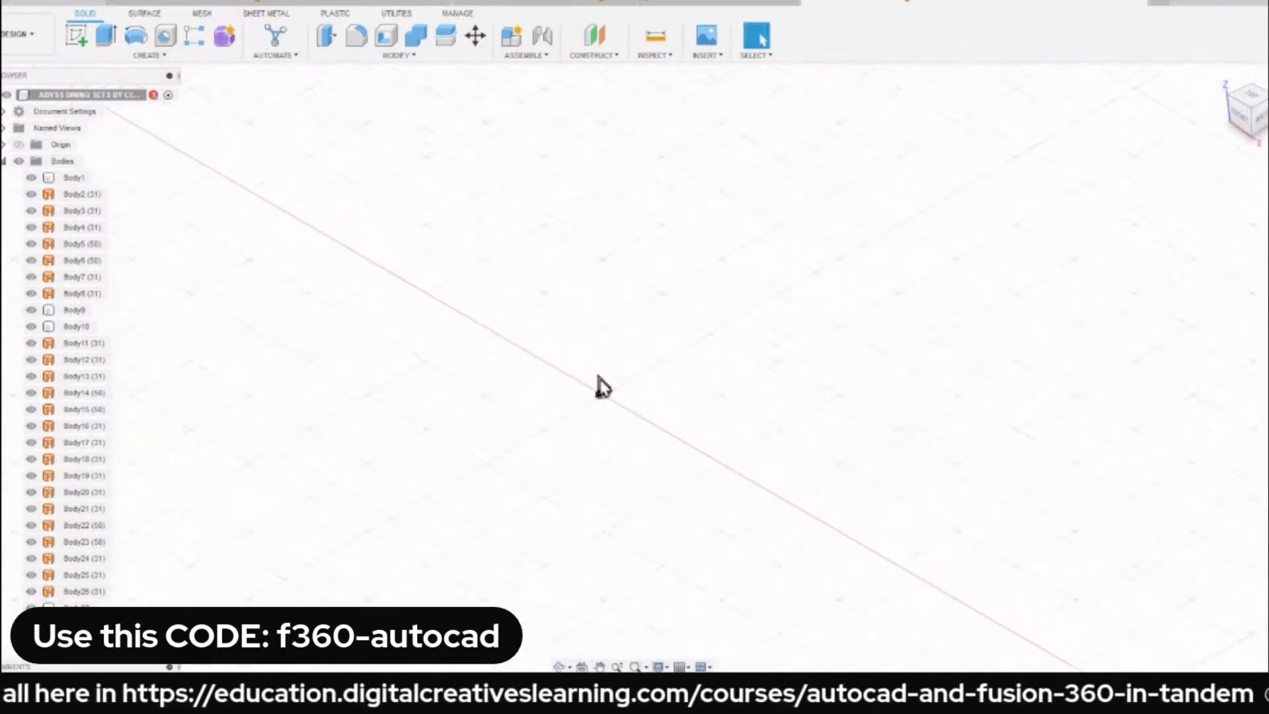
scroll(598, 377, up, 3)
scroll(612, 419, up, 10)
middle_drag(487, 441, 359, 532)
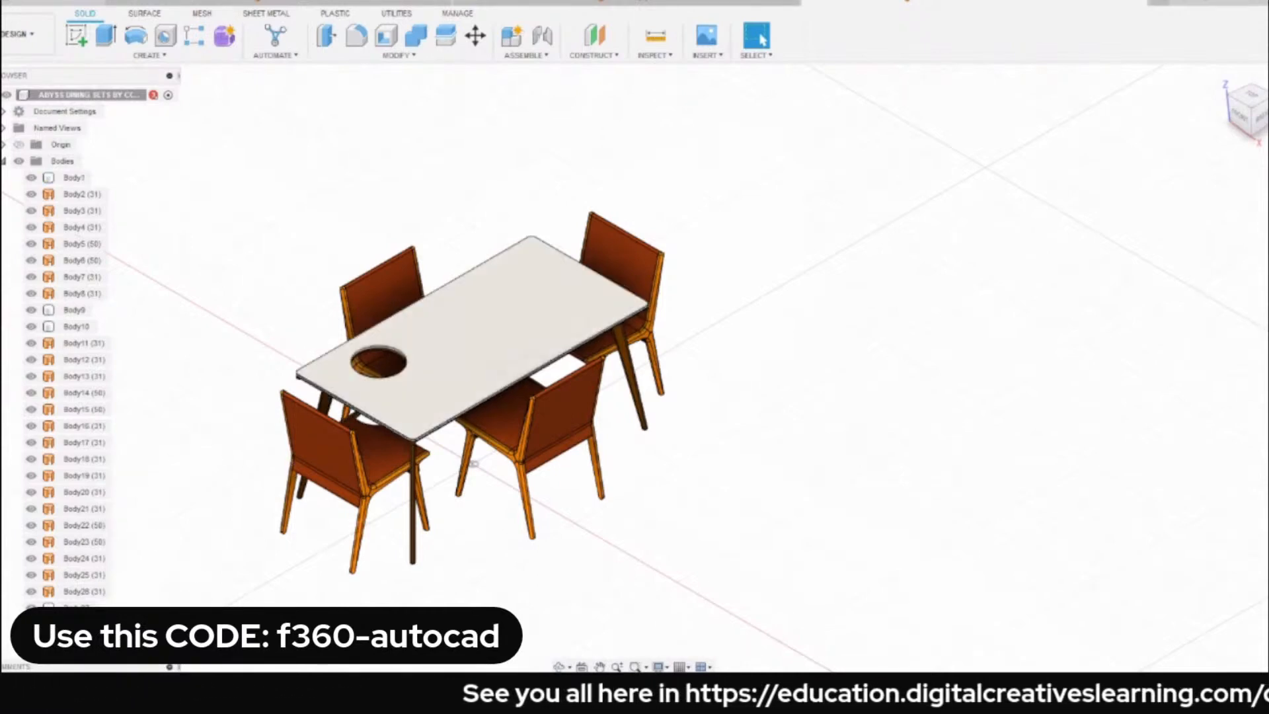
Remove the circle sketch and its cut extrusion from the dining set's design history.
click(76, 685)
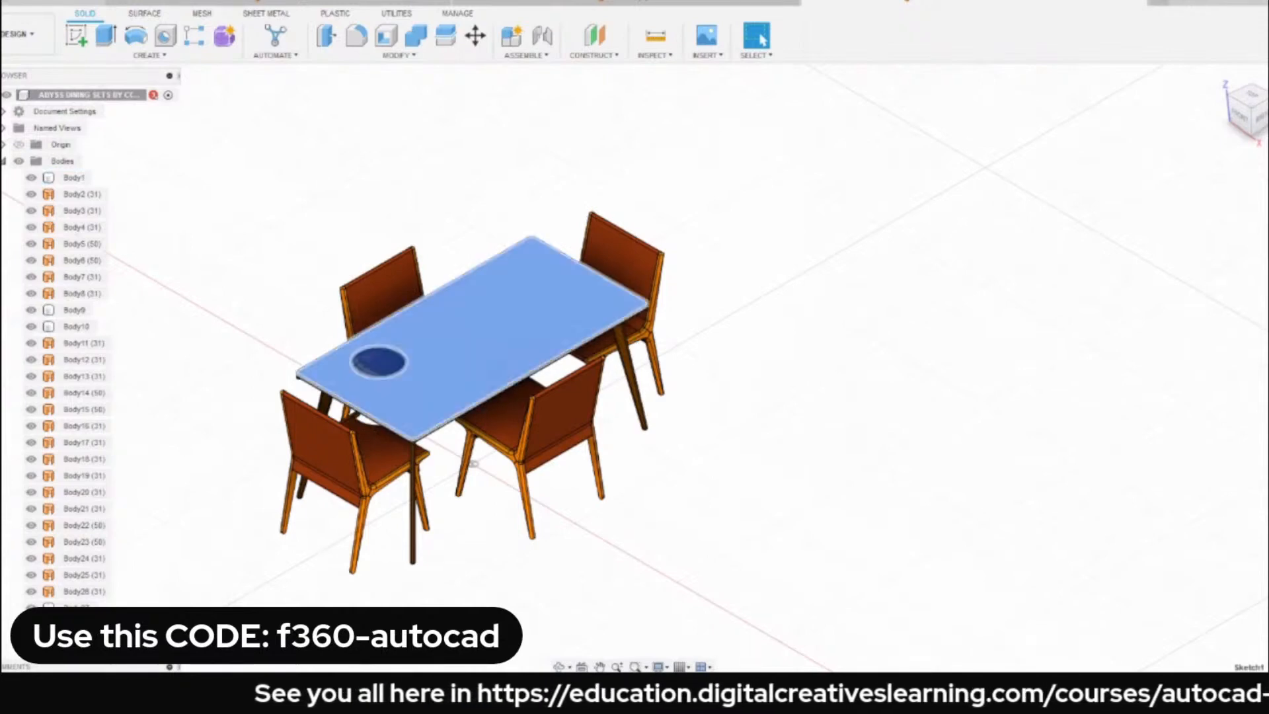
ctrl+click(97, 686)
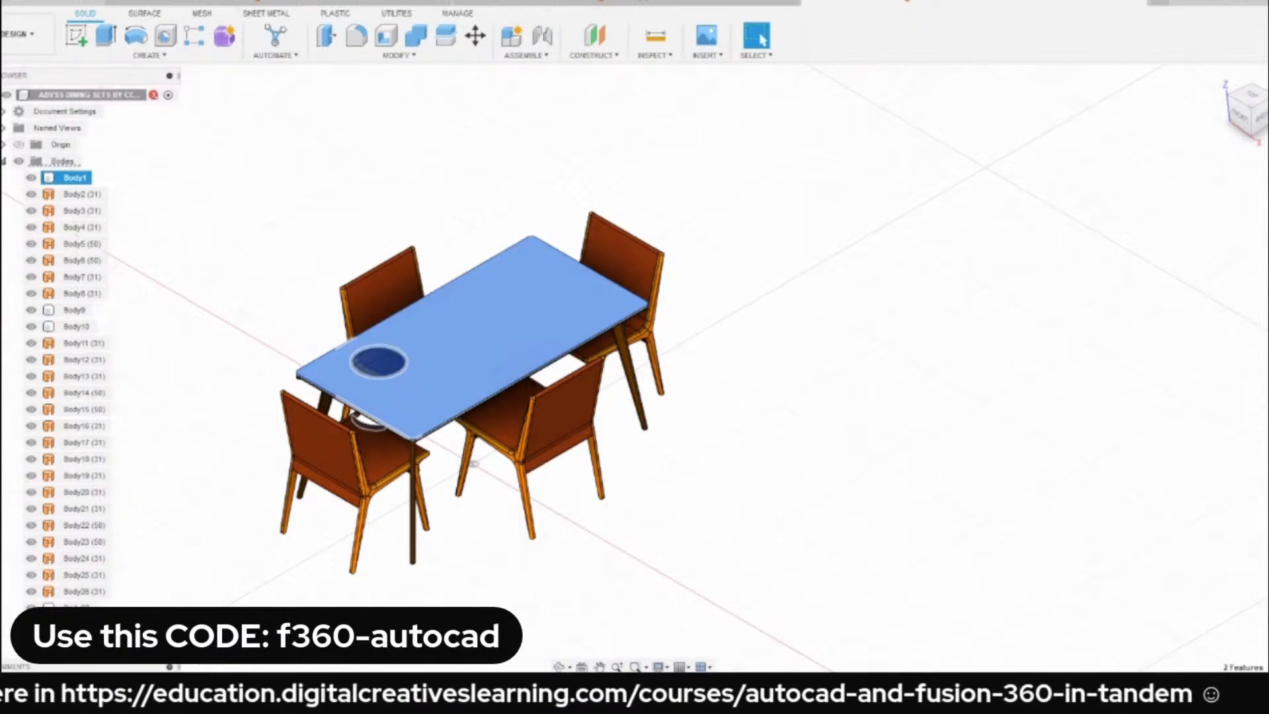
click(158, 686)
click(77, 685)
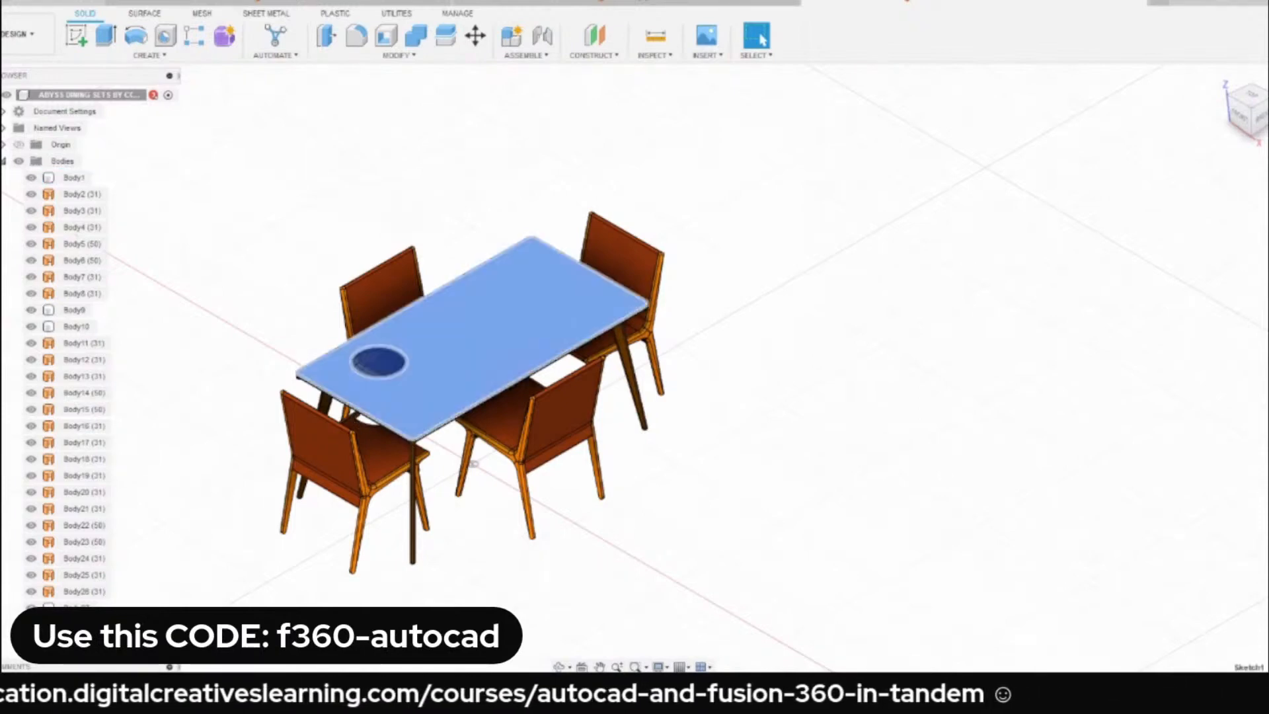
ctrl+click(96, 685)
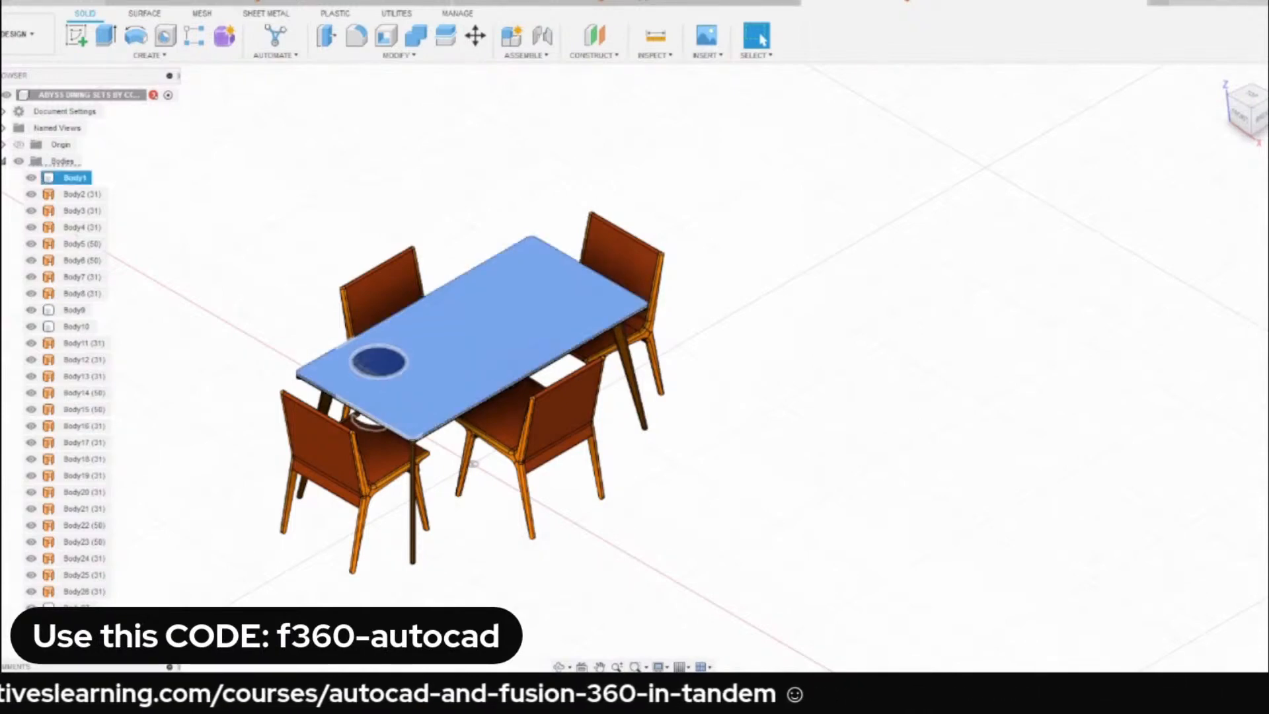
click(157, 664)
Isolate Body2, a leg of the chair beside the table, and clear the selection.
scroll(255, 291, down, 3)
scroll(322, 276, up, 2)
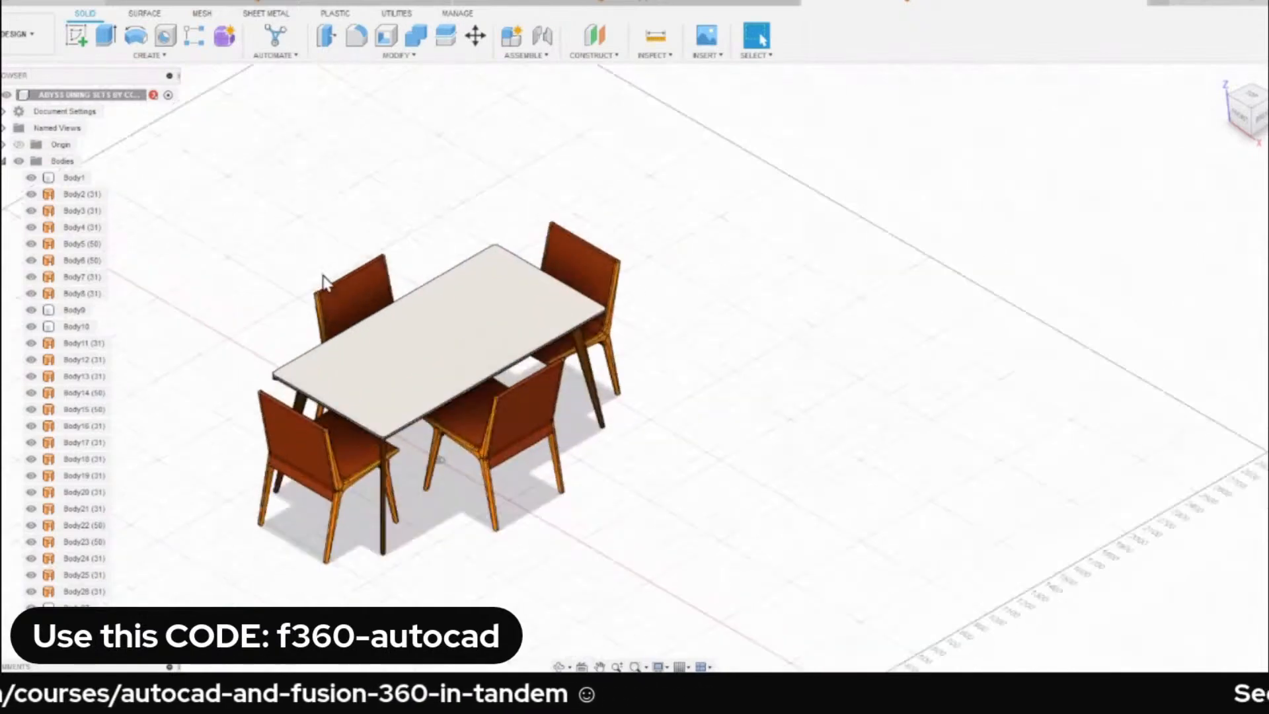
scroll(324, 281, up, 2)
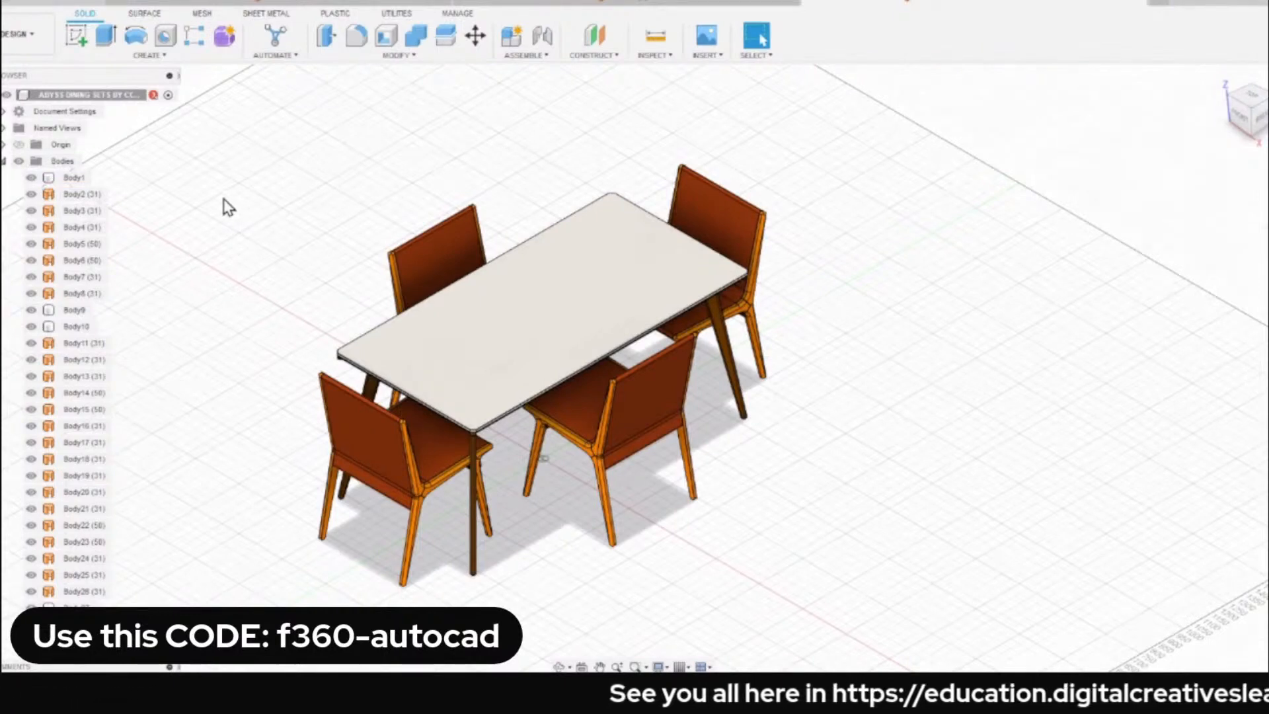
click(83, 195)
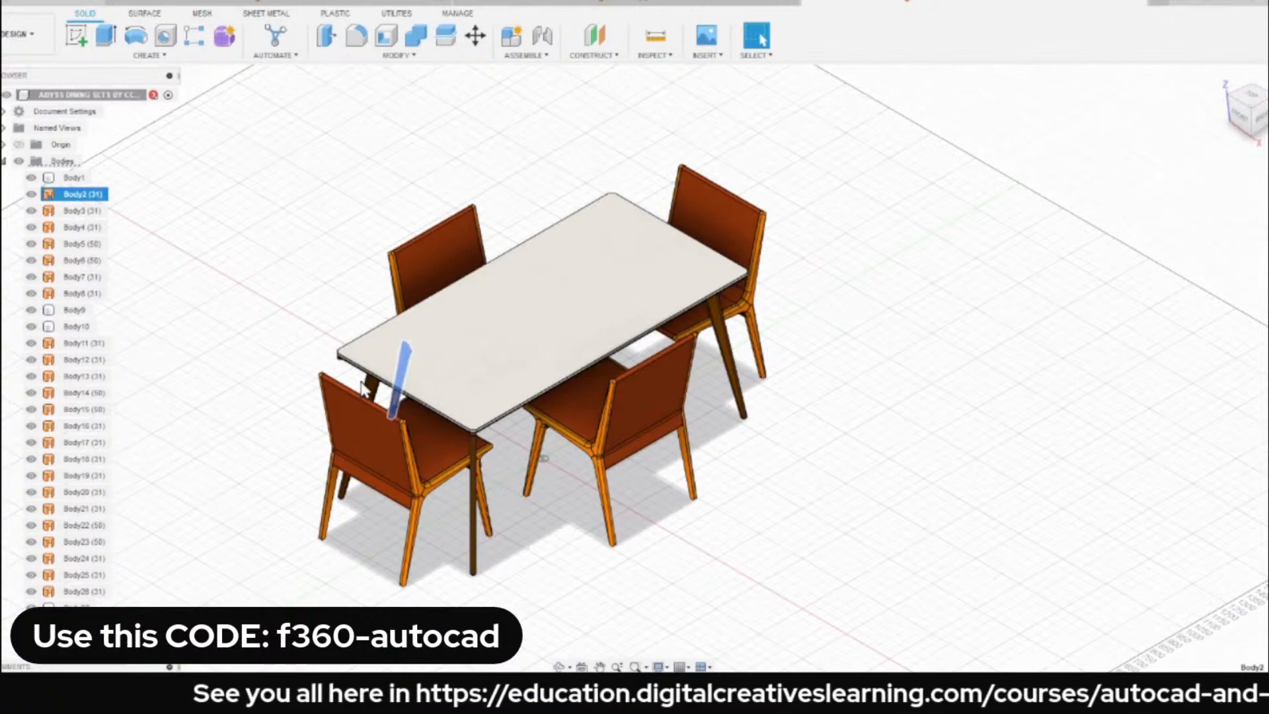
shift+middle_drag(361, 383, 437, 340)
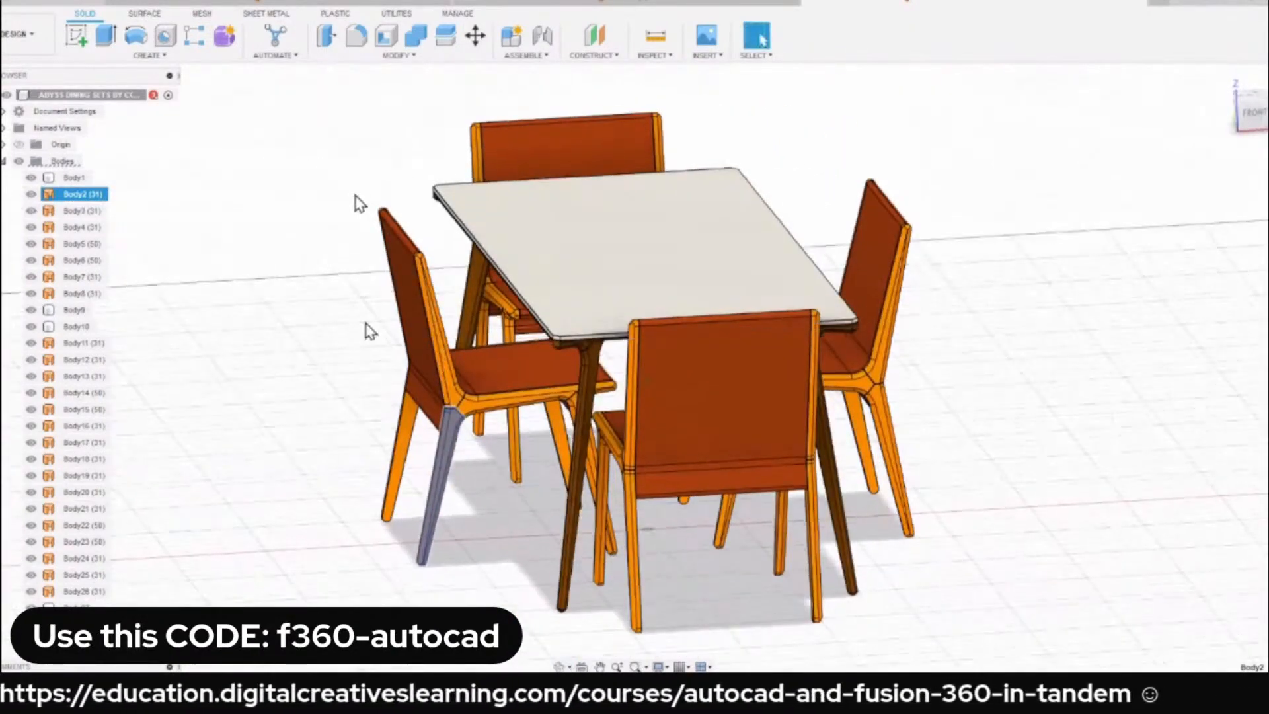
right_click(78, 203)
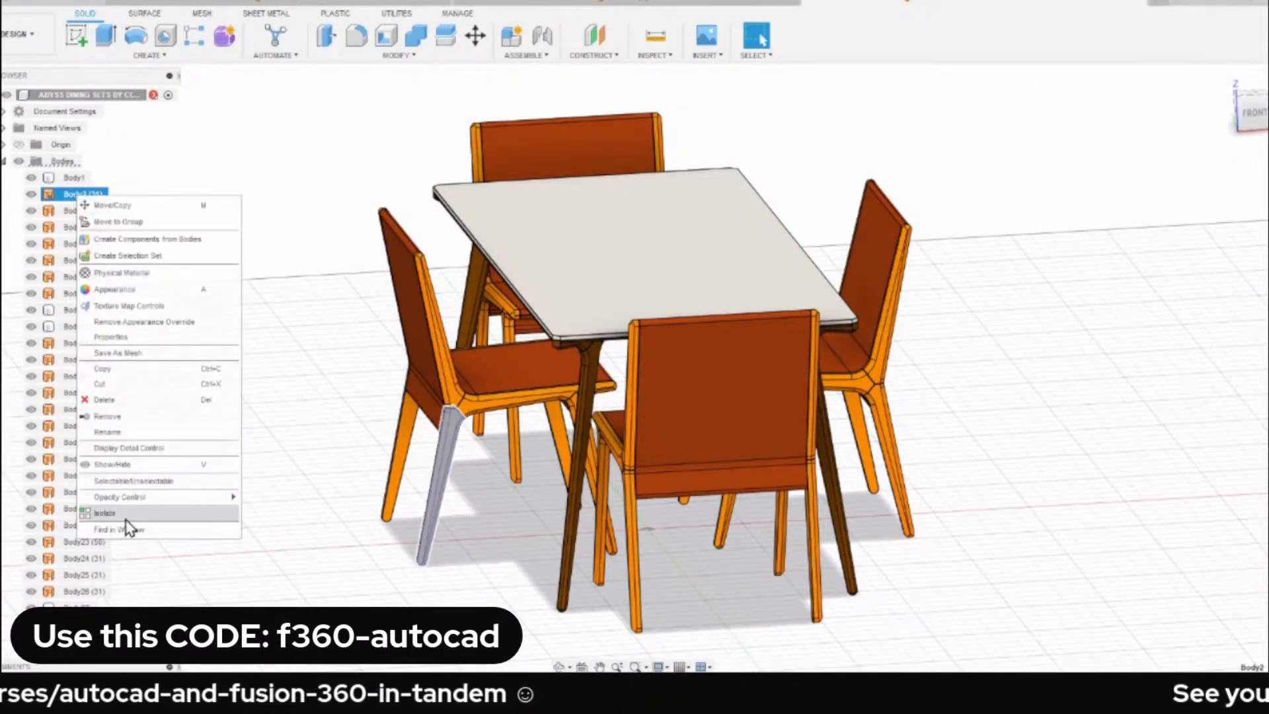
click(168, 512)
click(446, 339)
Examine the isolated chair leg up close and from several angles, including the home view.
scroll(423, 350, down, 1)
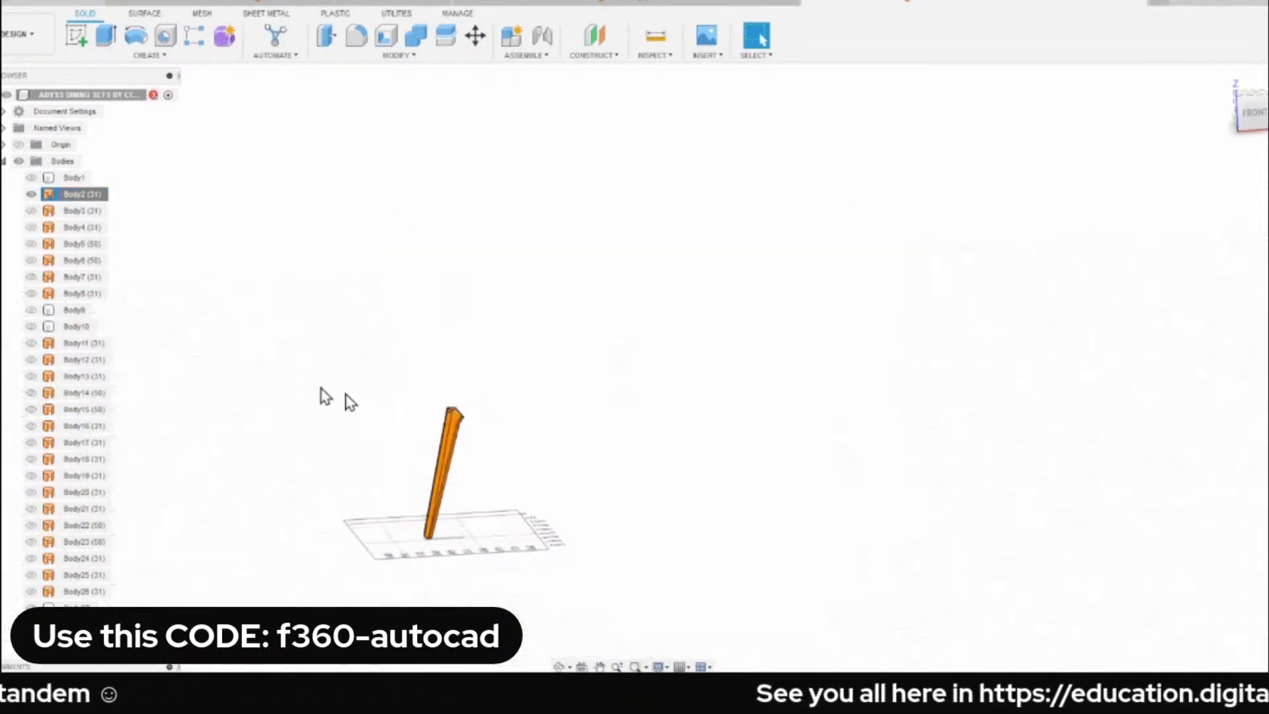
scroll(451, 347, up, 3)
shift+middle_drag(411, 492, 321, 512)
scroll(432, 499, up, 4)
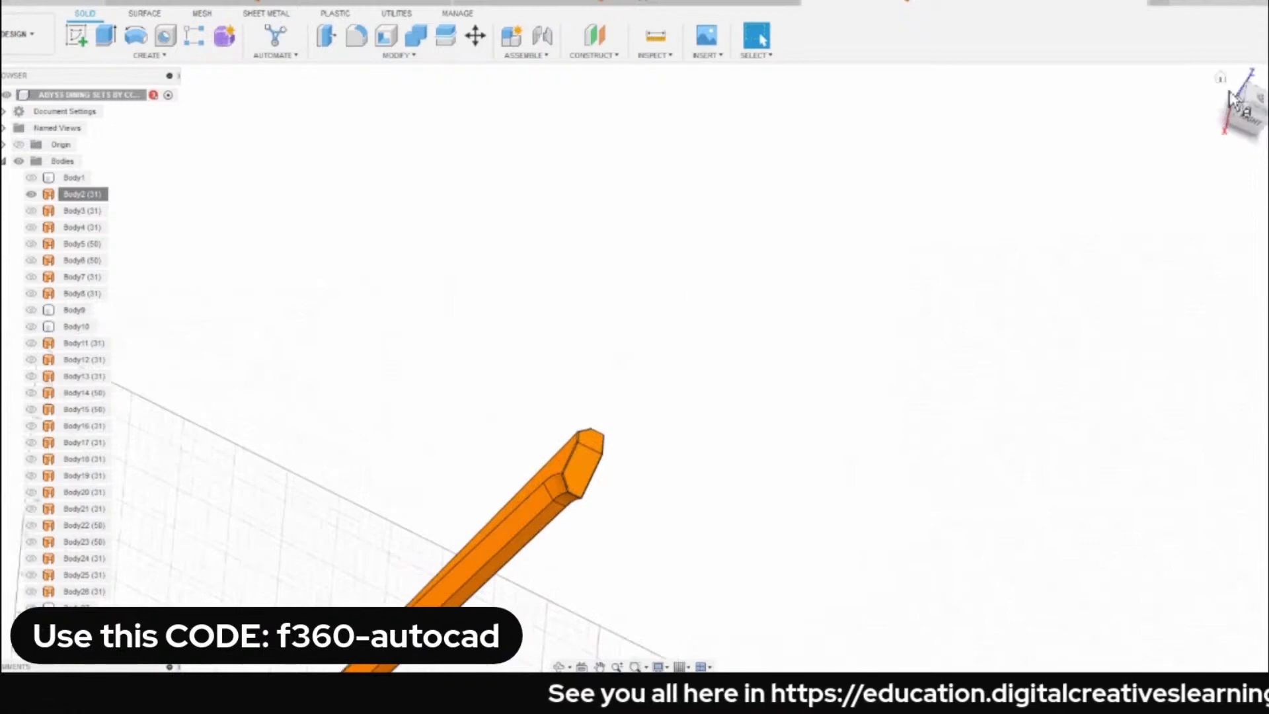
click(1220, 77)
middle_drag(661, 273, 551, 284)
scroll(552, 284, up, 3)
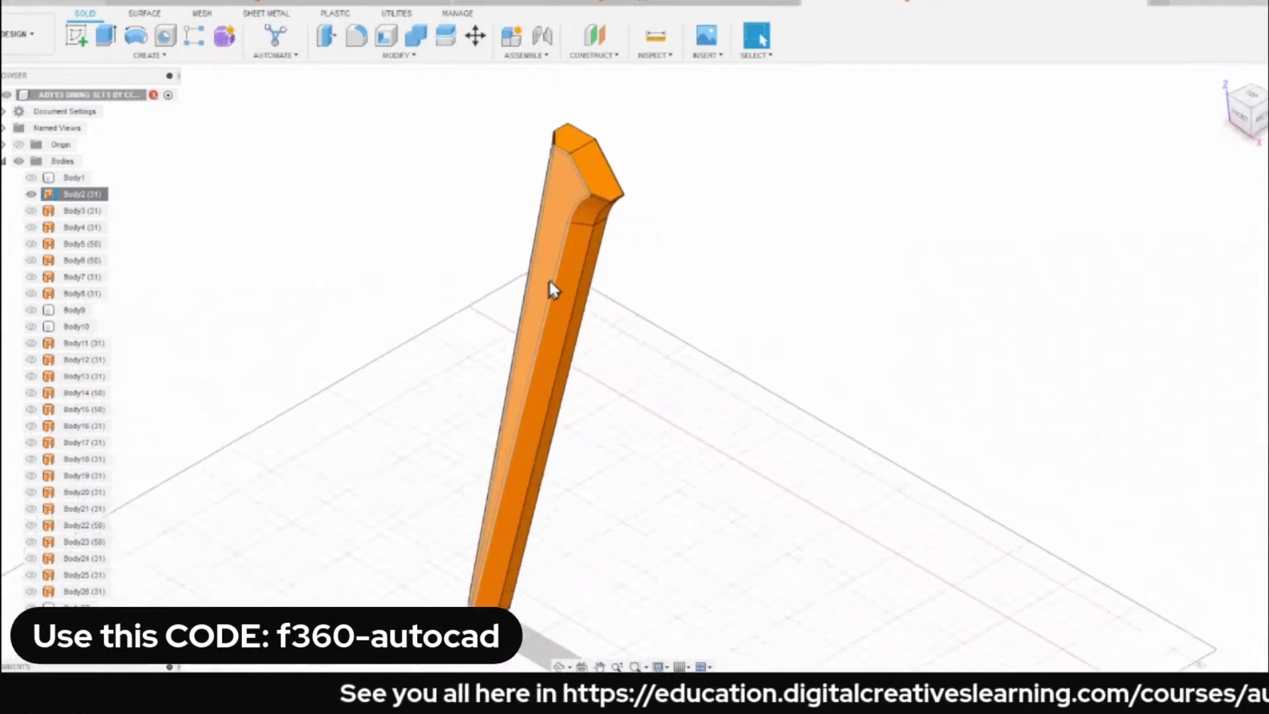
scroll(443, 304, down, 5)
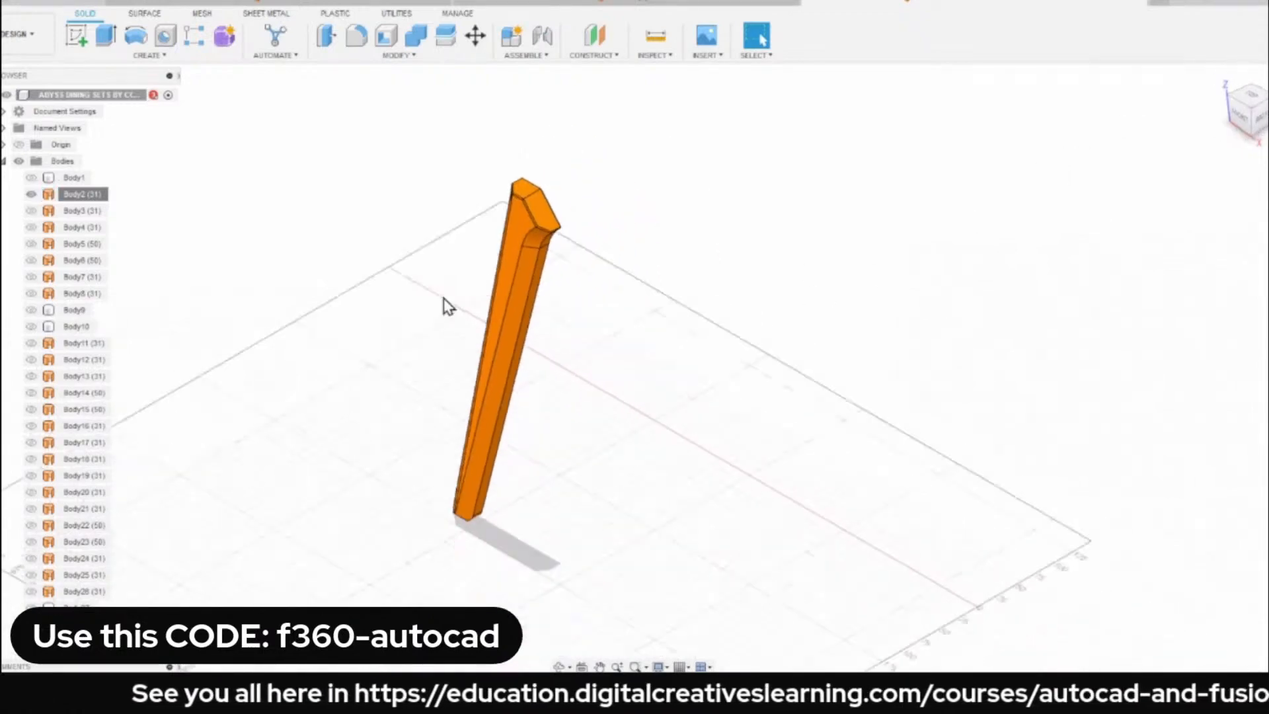
drag(320, 110, 738, 550)
click(369, 222)
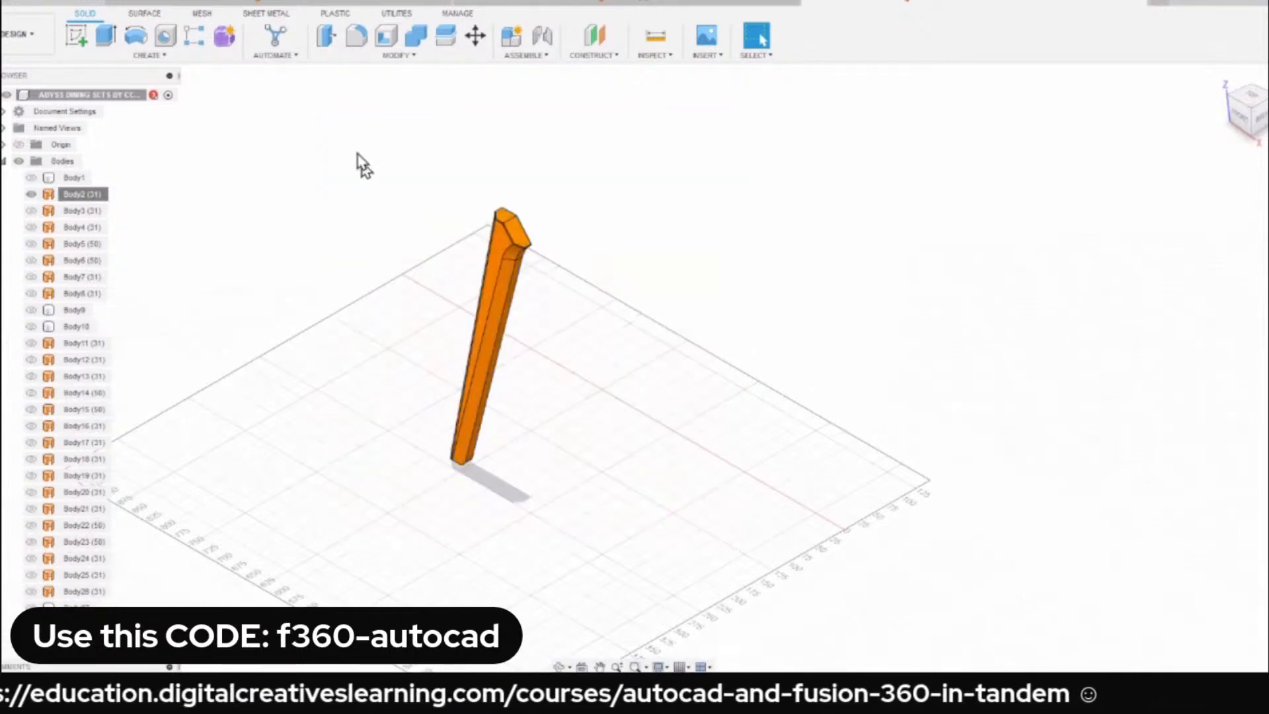
Try to stitch the chair leg's surfaces into a new body with the 0.10 mm tolerance.
drag(336, 134, 771, 542)
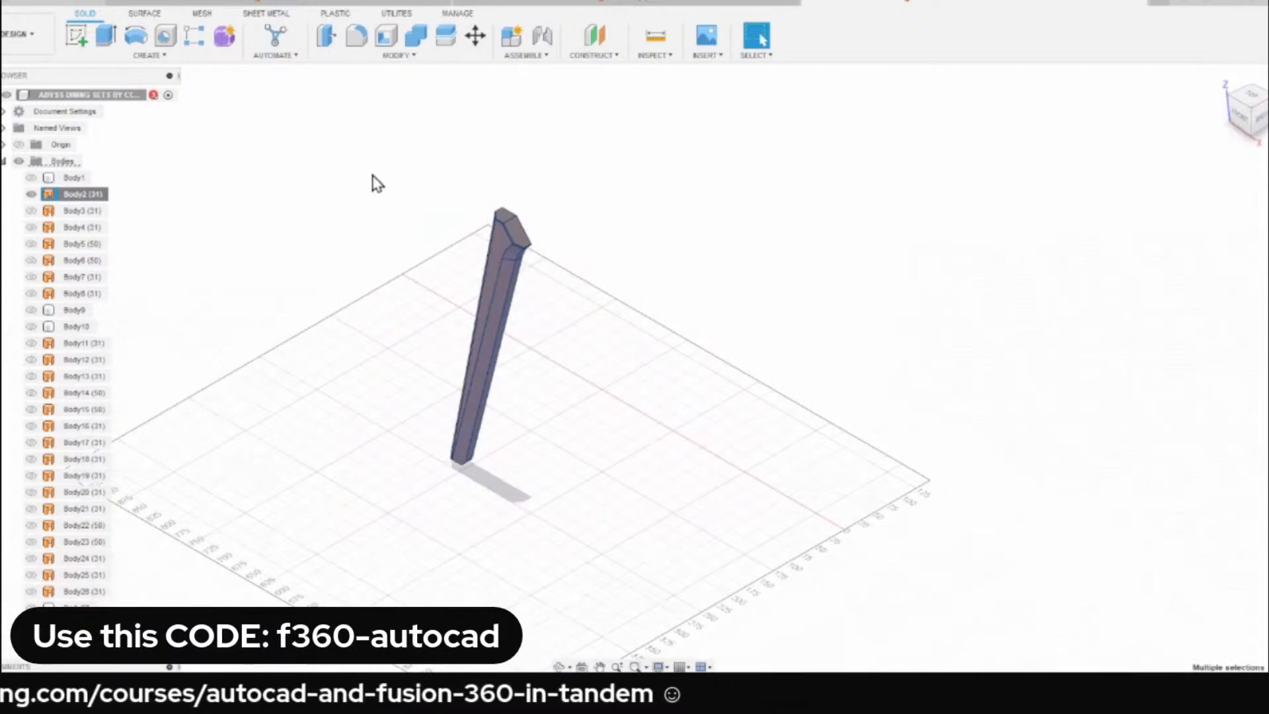
click(144, 13)
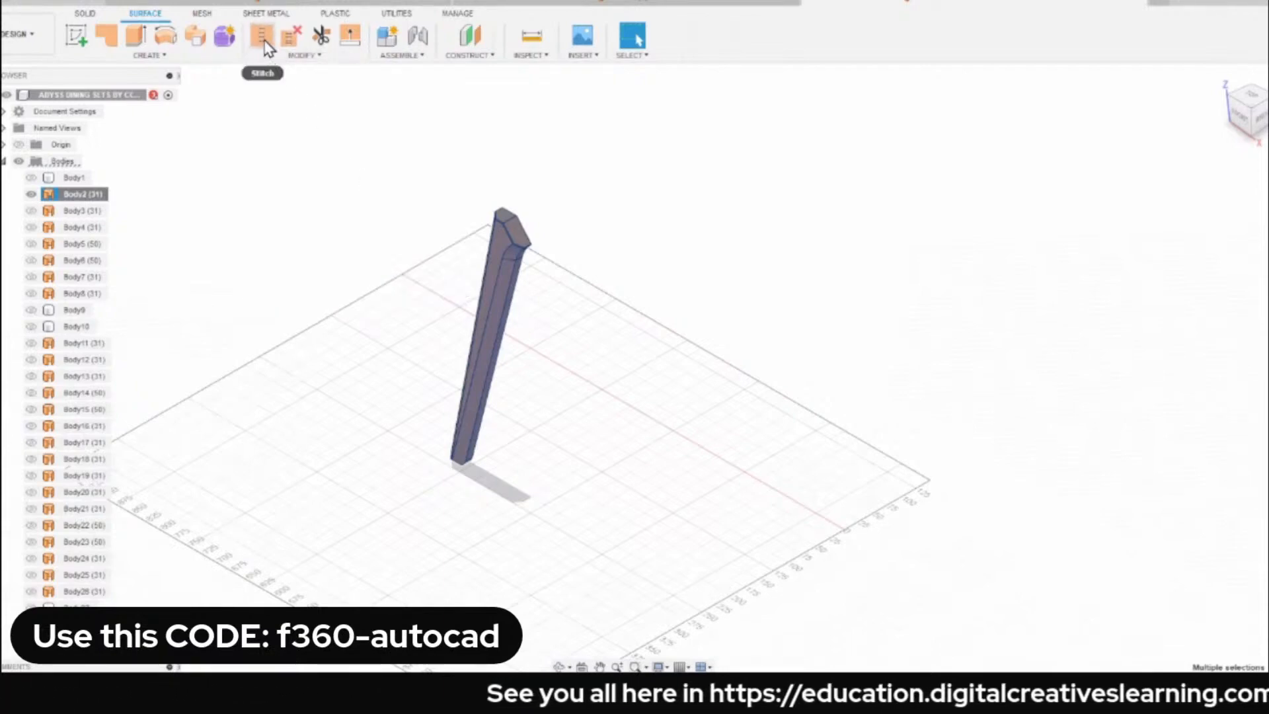
click(263, 40)
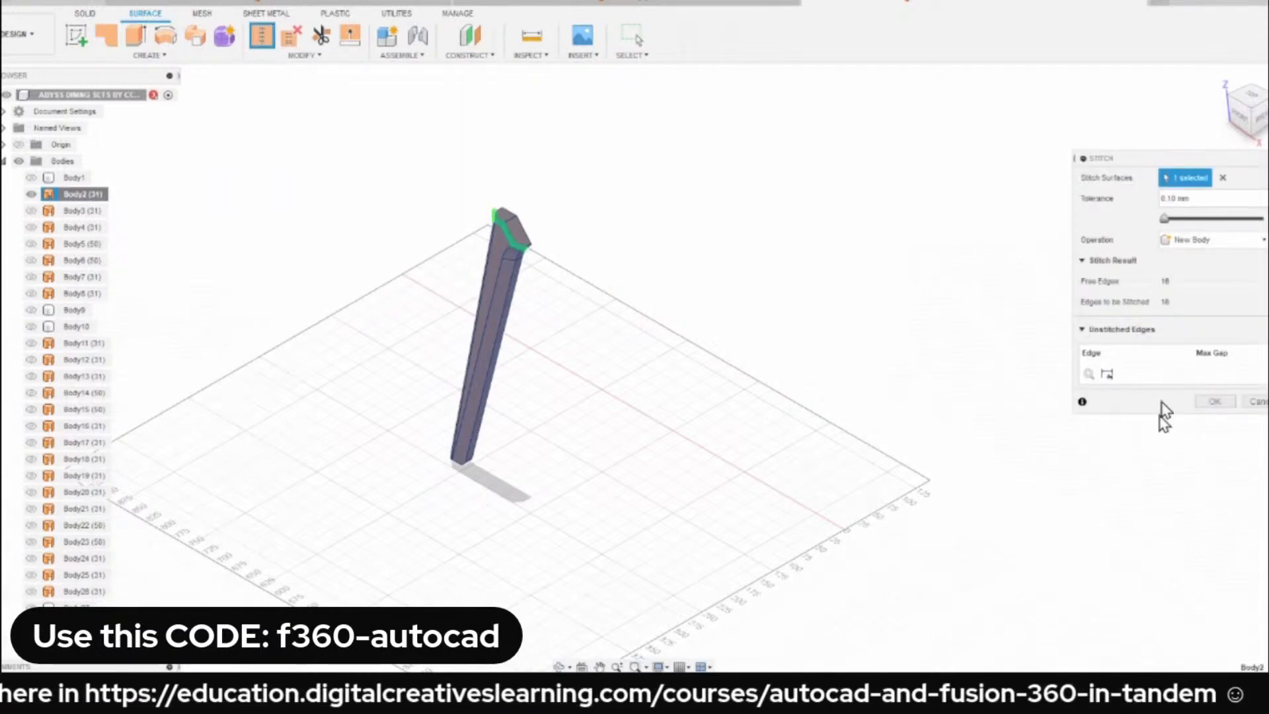
scroll(510, 247, up, 5)
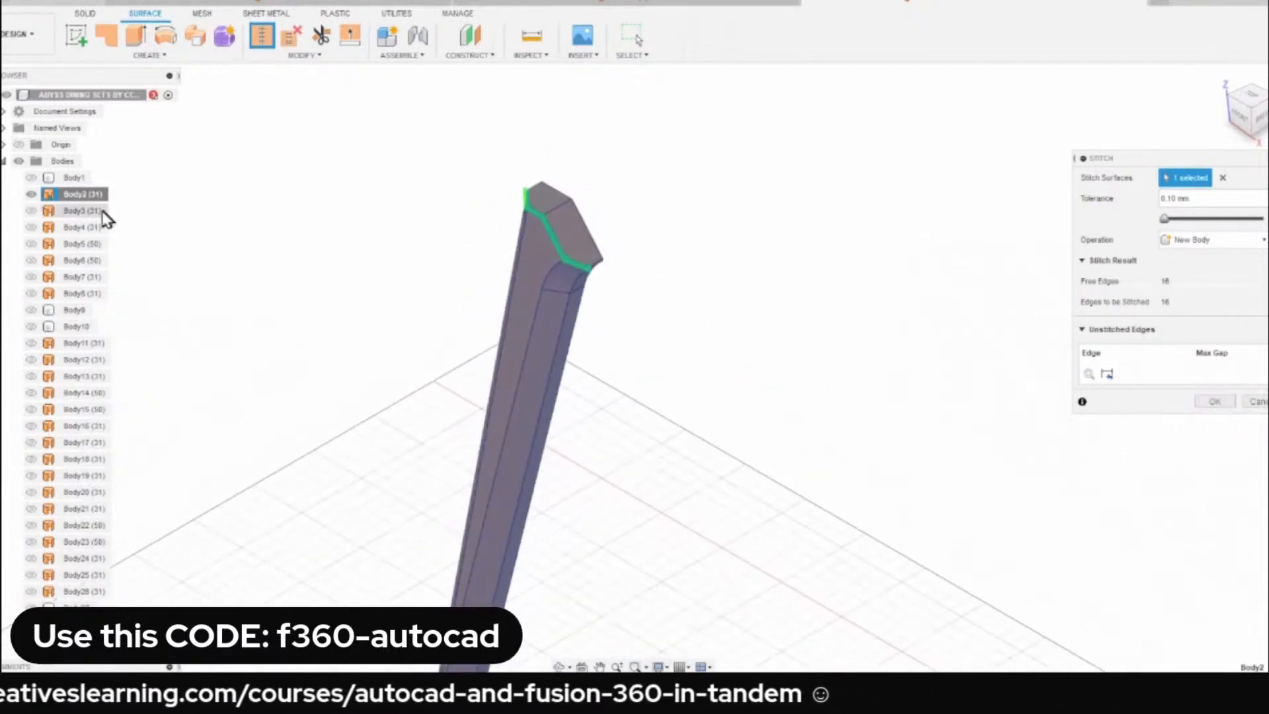
click(67, 197)
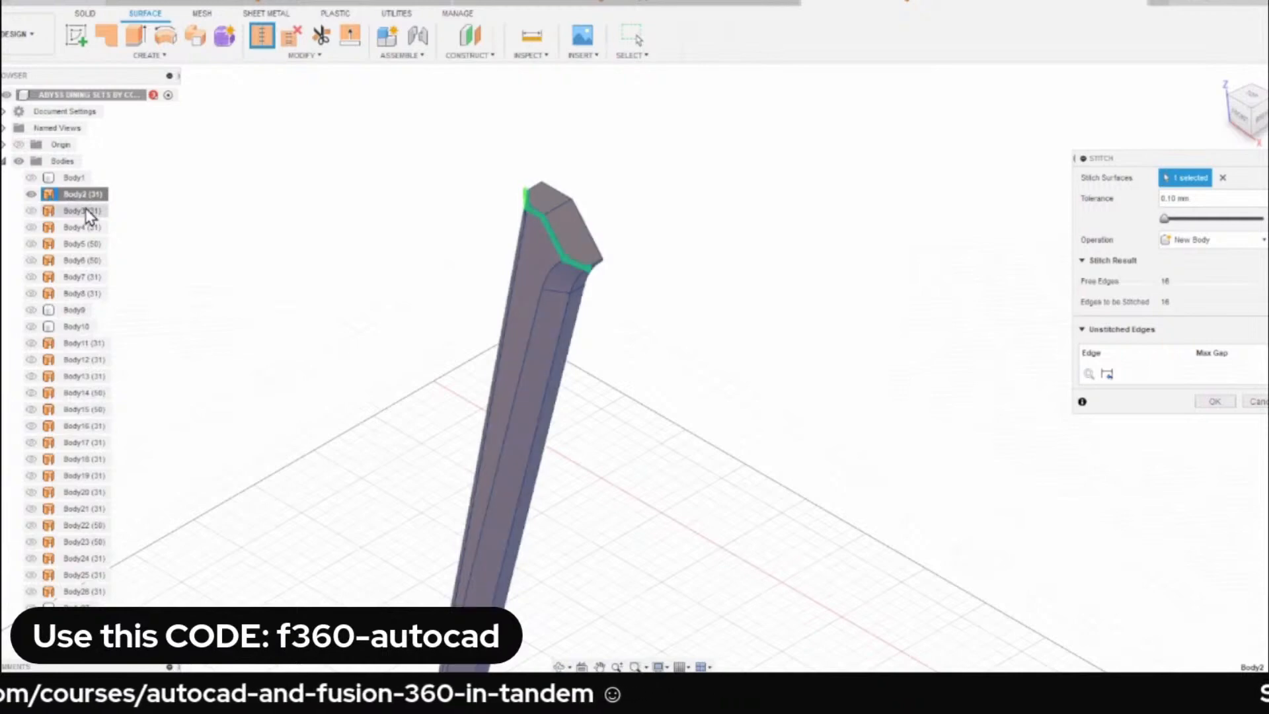
click(1215, 402)
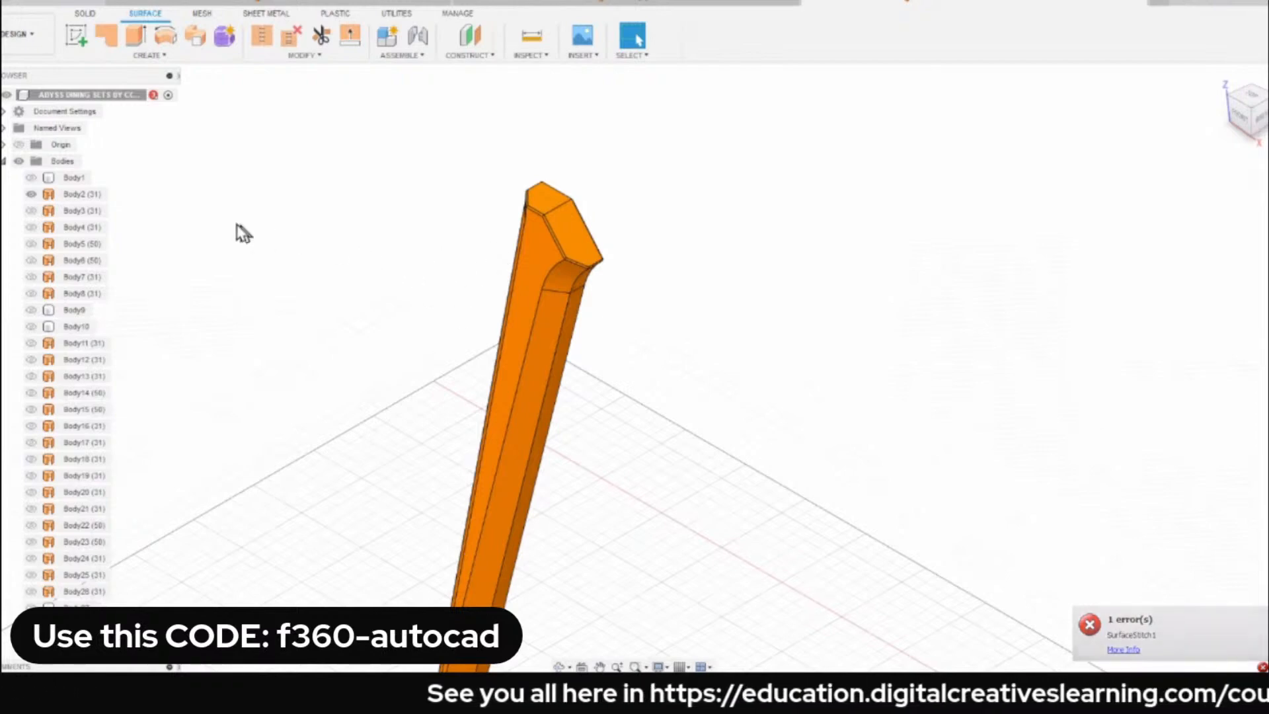
Examine the upper end of the chair leg from several angles, finishing in the home view.
click(541, 232)
scroll(541, 231, up, 3)
shift+middle_drag(539, 226, 663, 236)
scroll(628, 176, up, 3)
scroll(582, 188, down, 4)
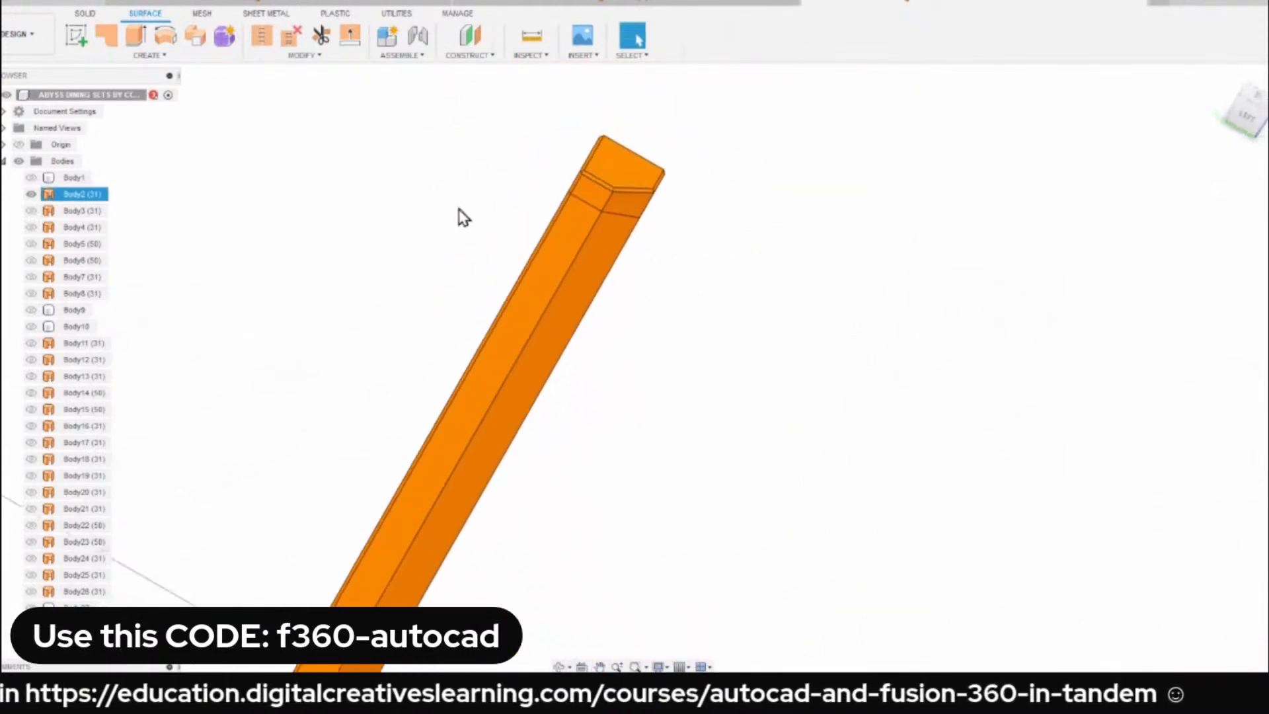
click(458, 211)
shift+middle_drag(459, 210, 400, 198)
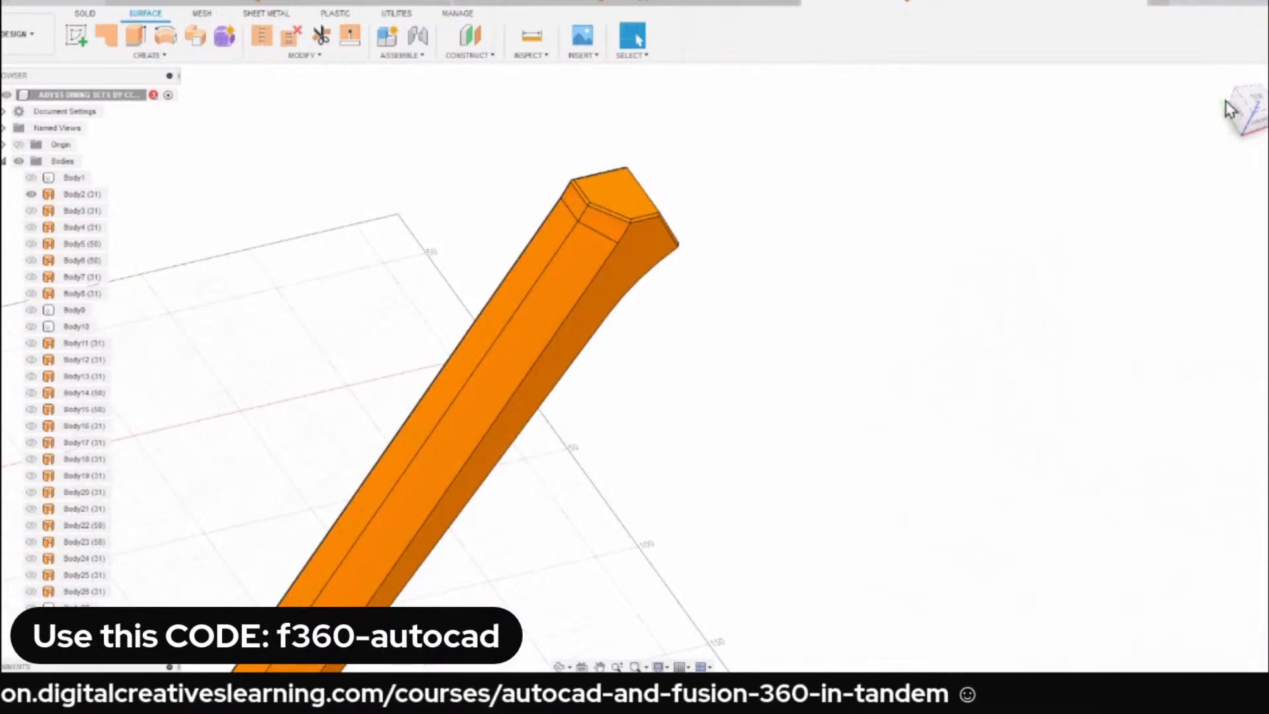
click(1220, 78)
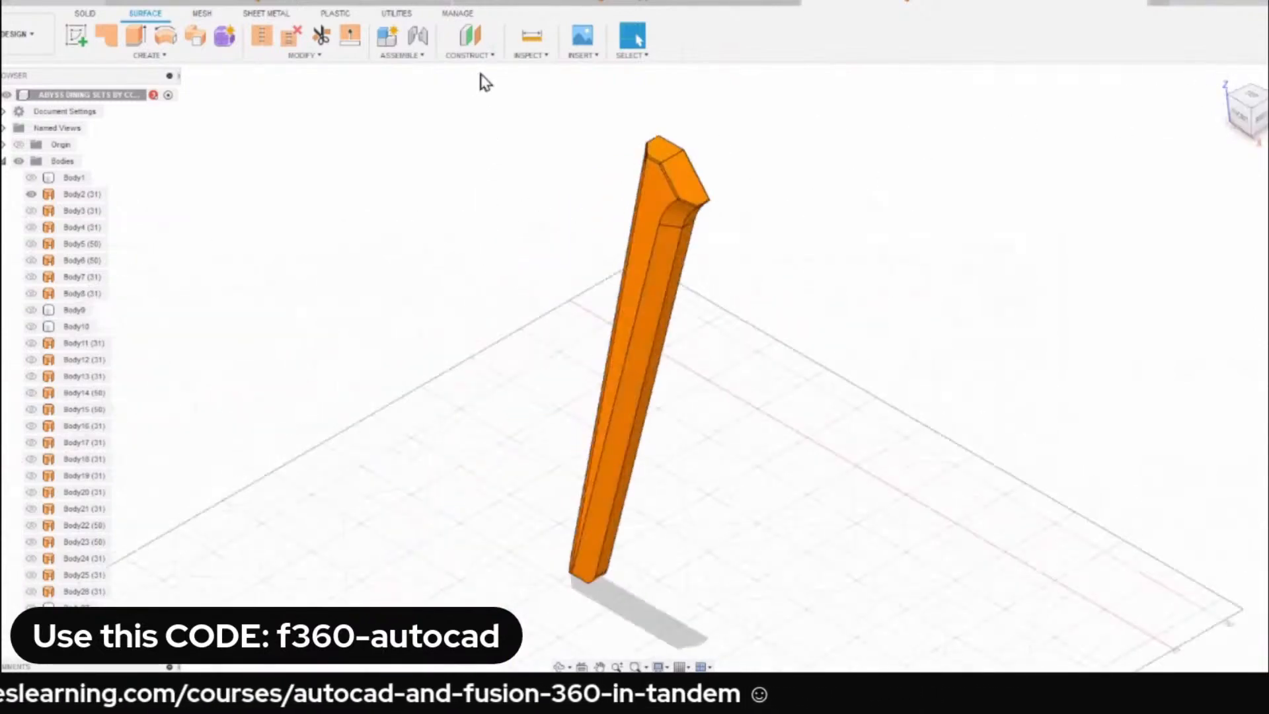
Try to stitch the whole chair leg into a new body with a larger tolerance.
drag(466, 82, 903, 621)
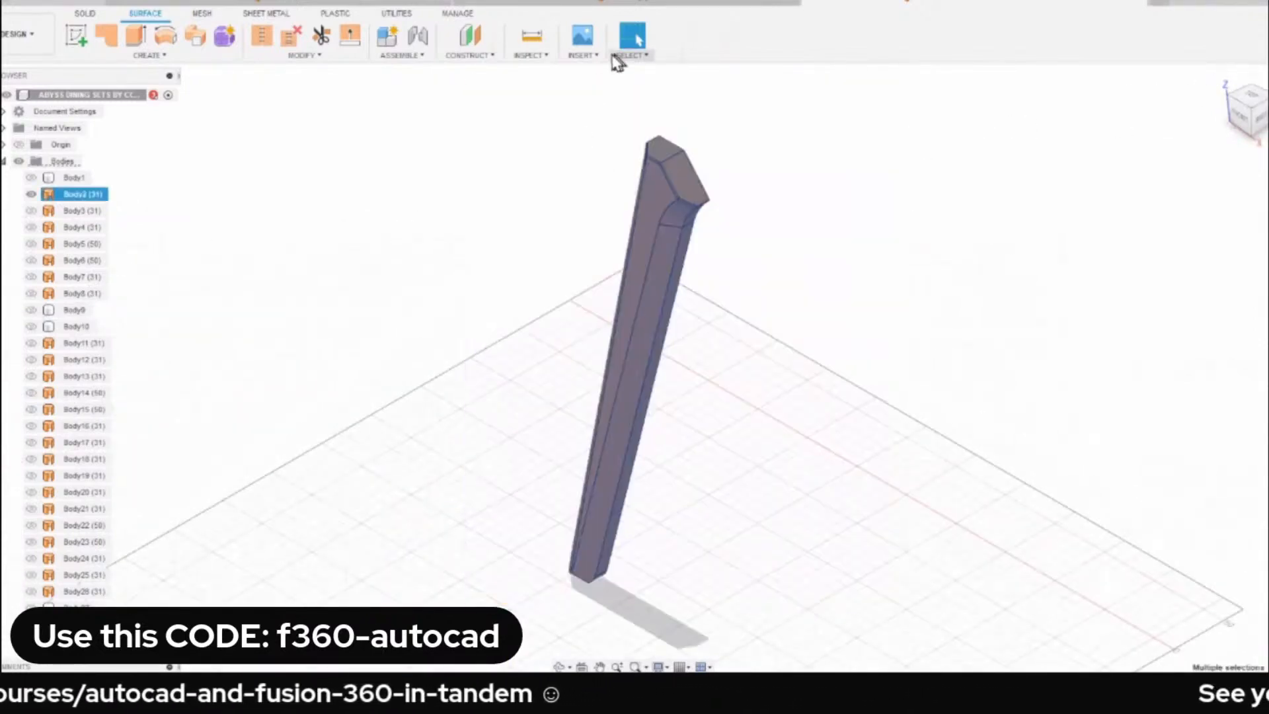
click(262, 37)
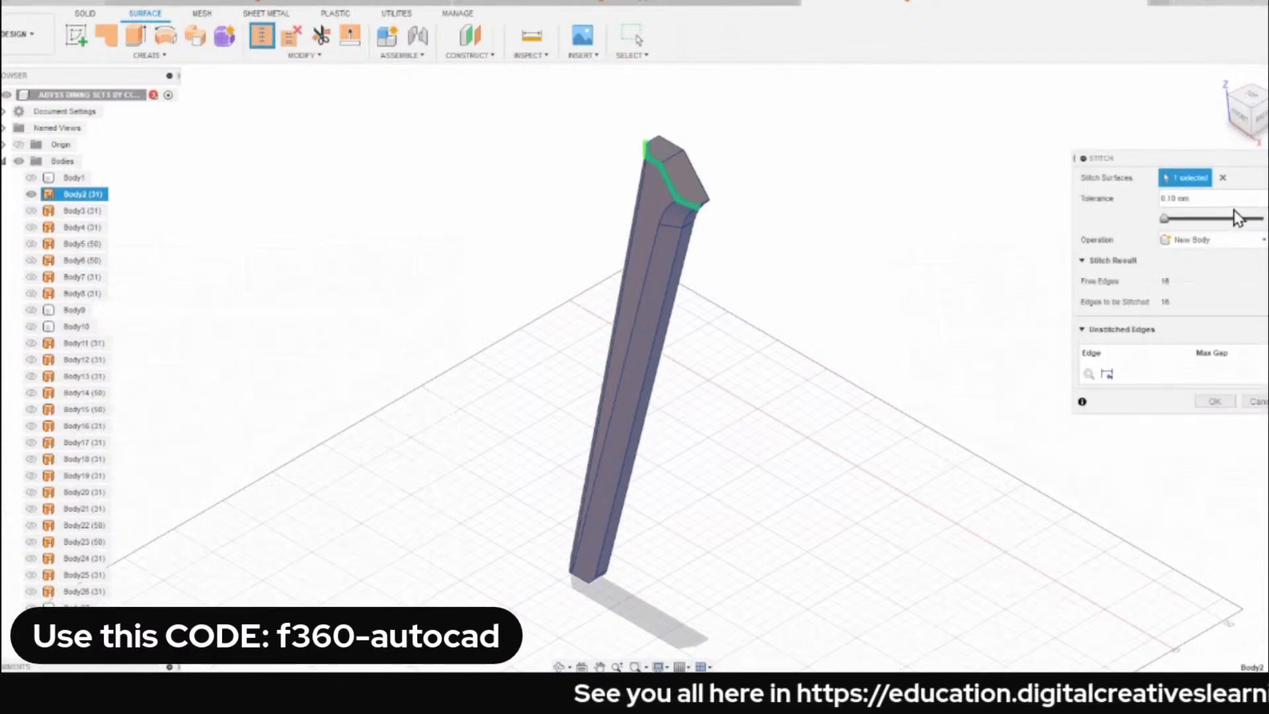
drag(1197, 200, 993, 197)
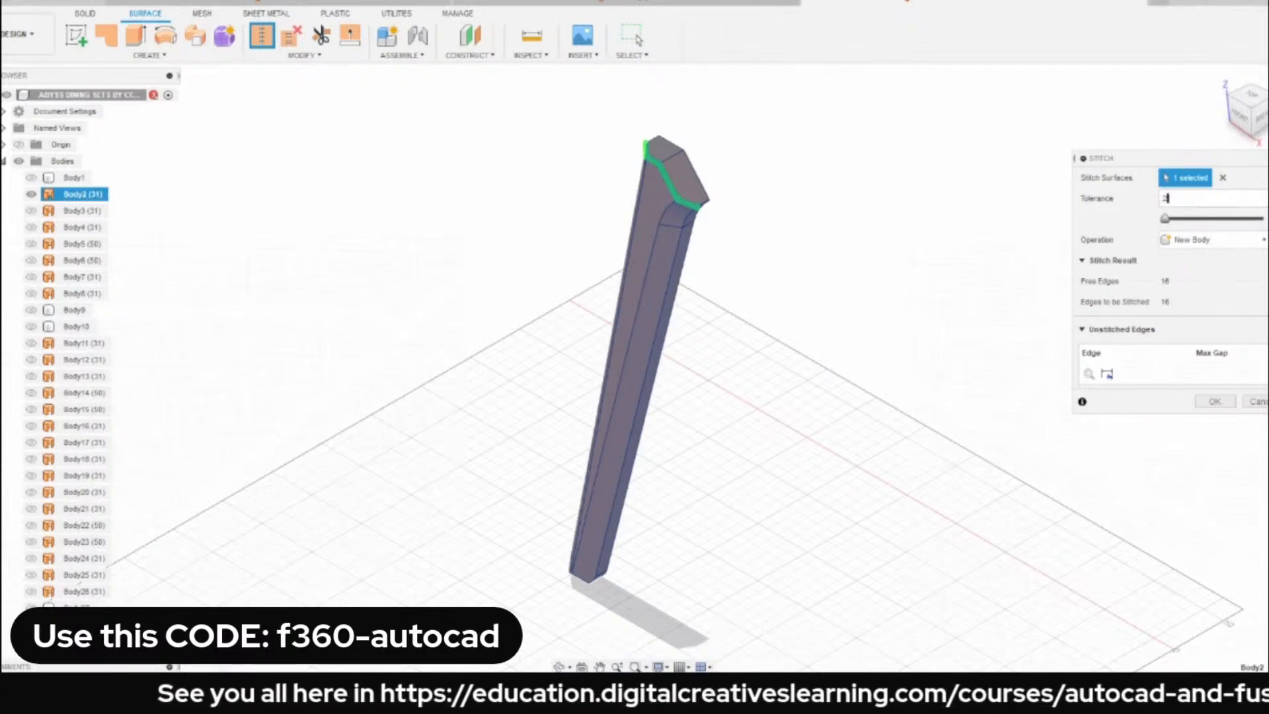
click(1213, 402)
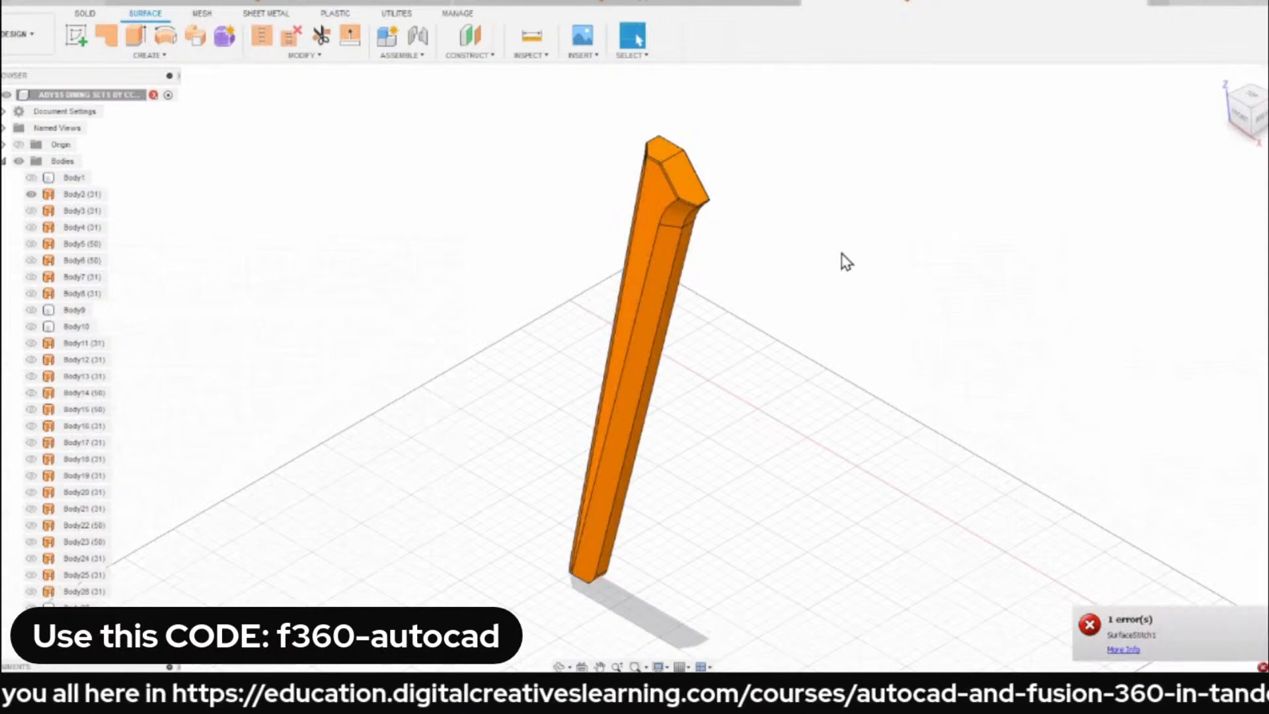
Try to stitch the chair leg's surfaces with a tolerance of 5 mm and clear the selection.
drag(551, 97, 862, 633)
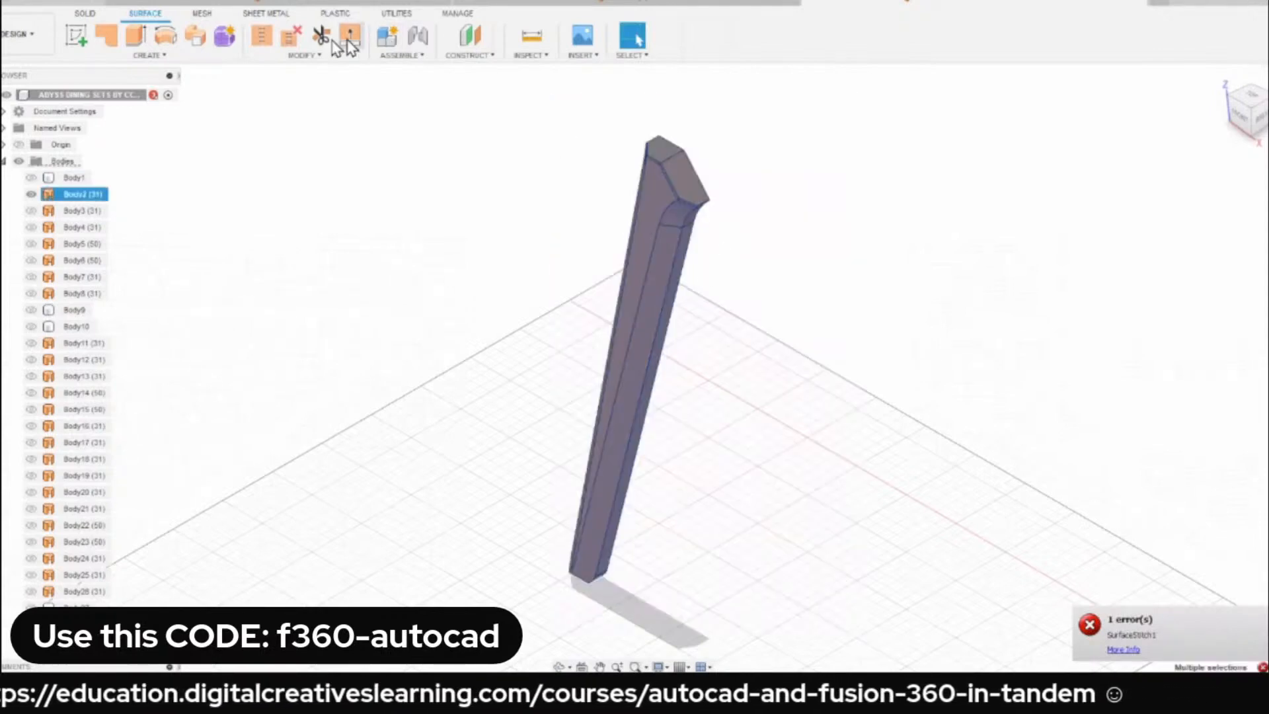
click(261, 36)
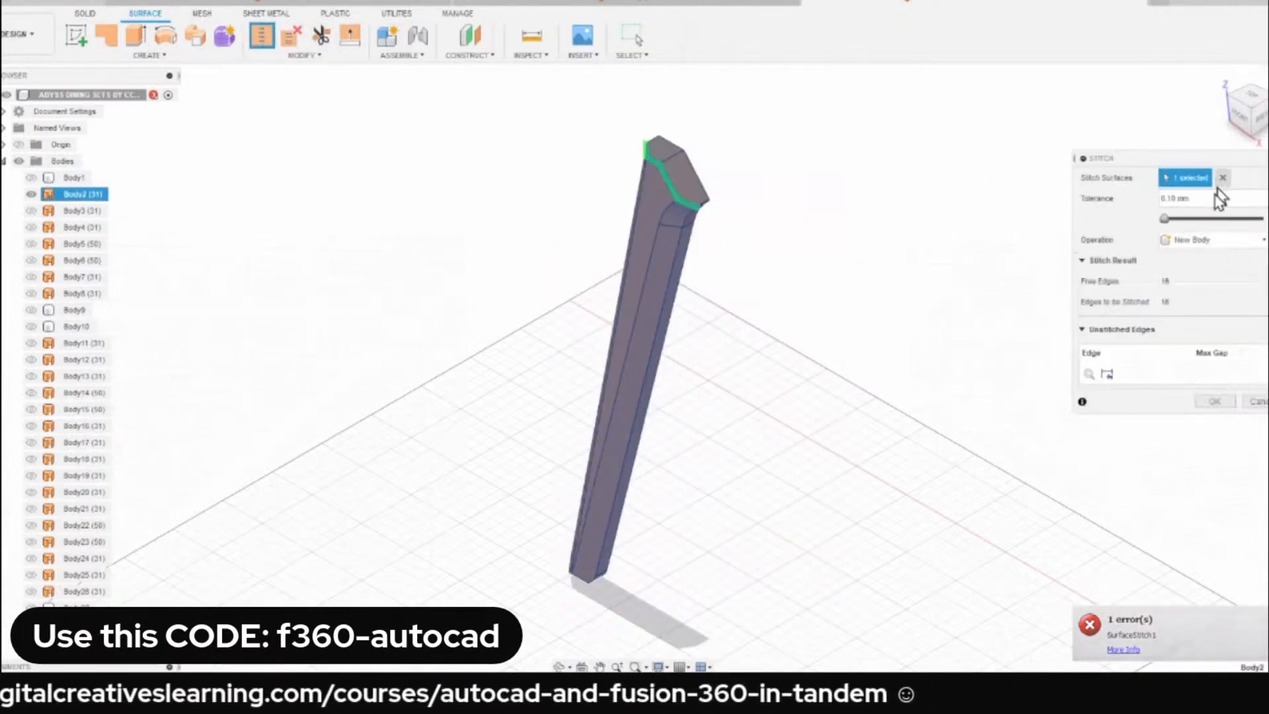
click(1216, 199)
text(5)
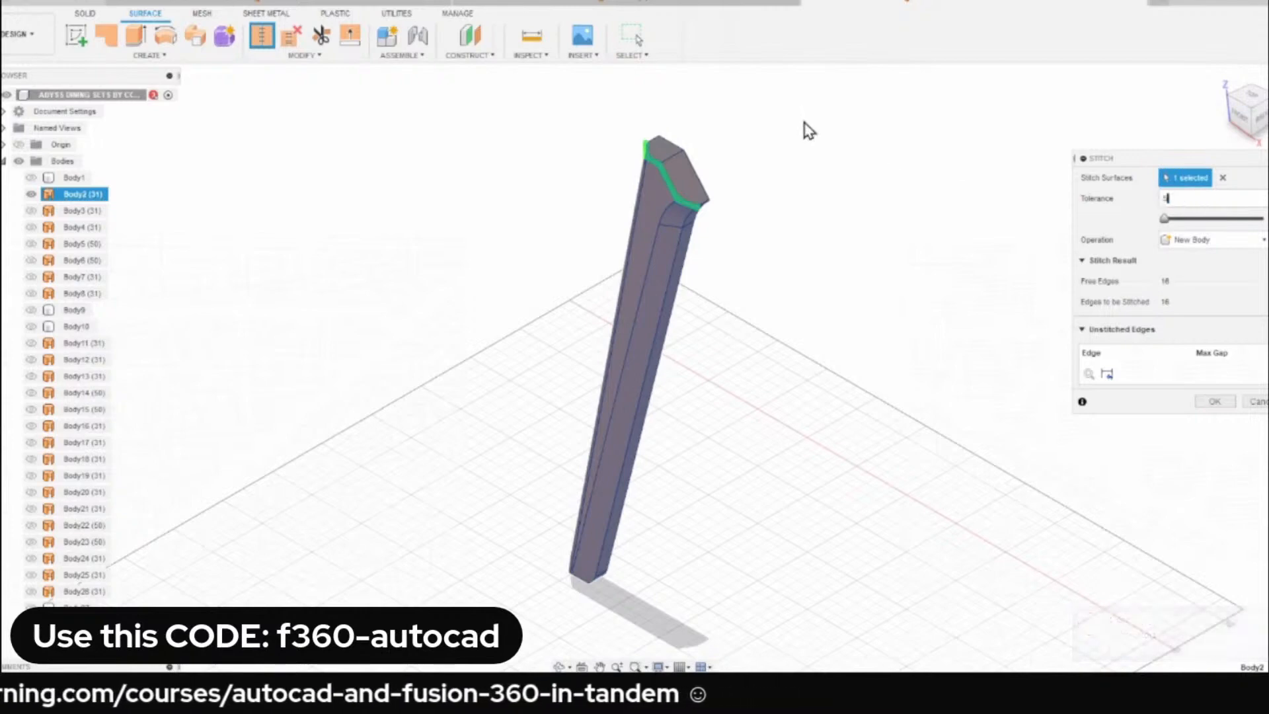
click(1218, 401)
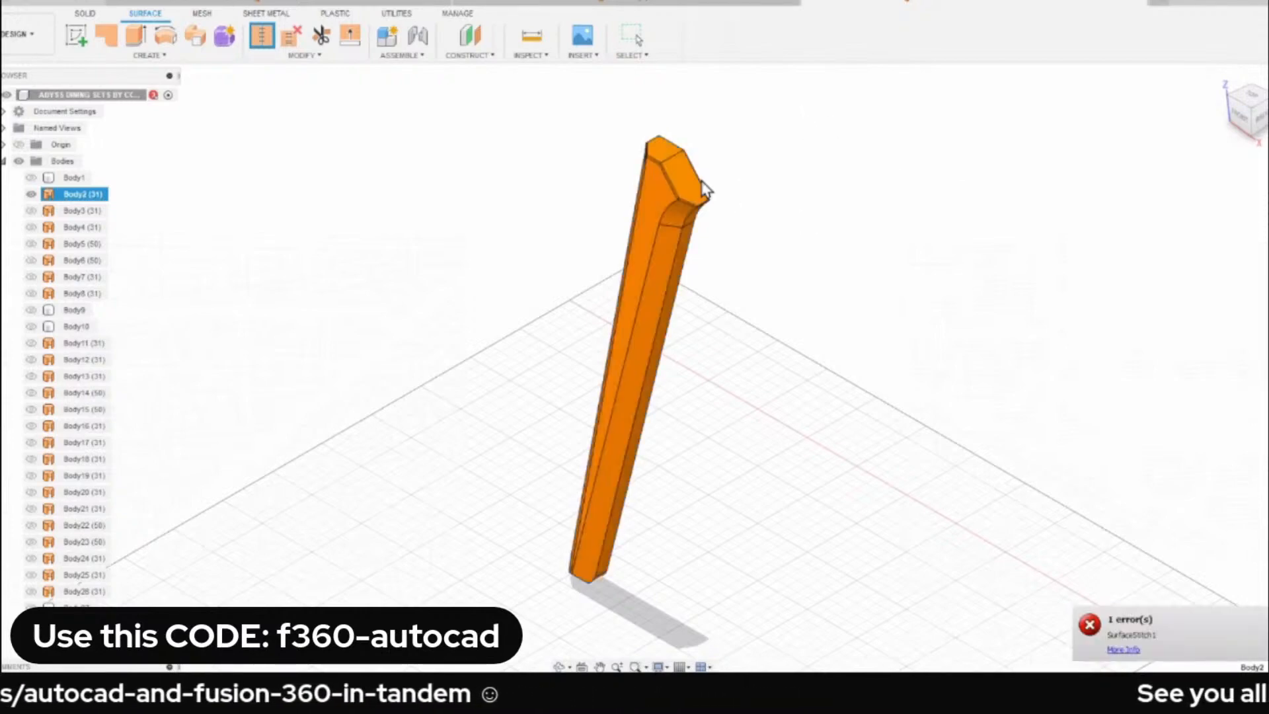
key(Escape)
key(Escape)
Try to stitch the chair leg's surfaces as a new body with a tolerance of 1 mm.
drag(501, 97, 939, 635)
click(262, 36)
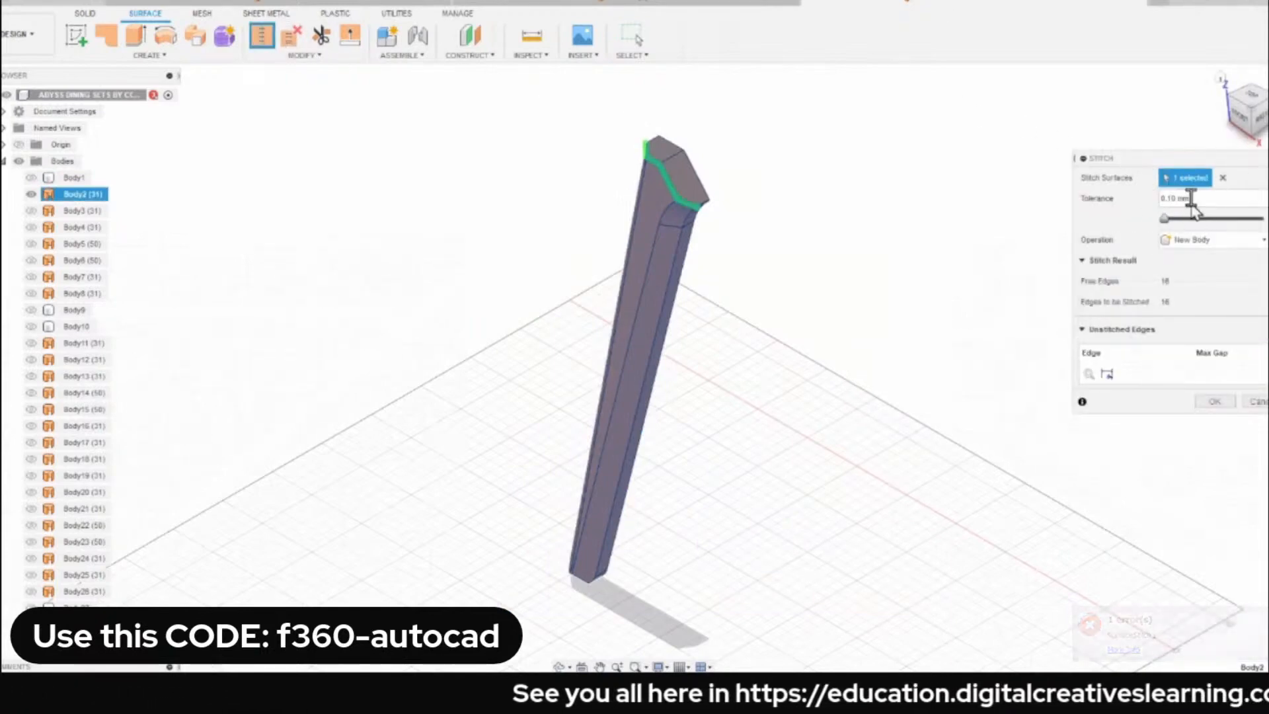
click(1183, 198)
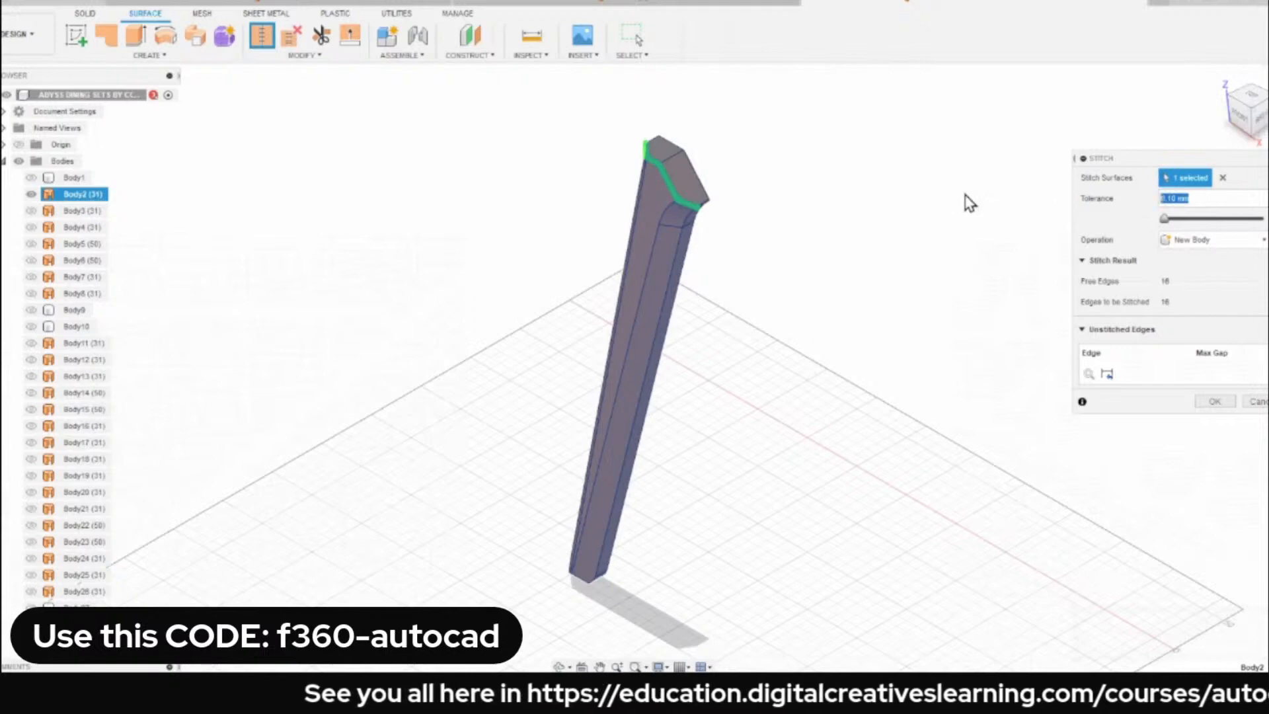
text(1)
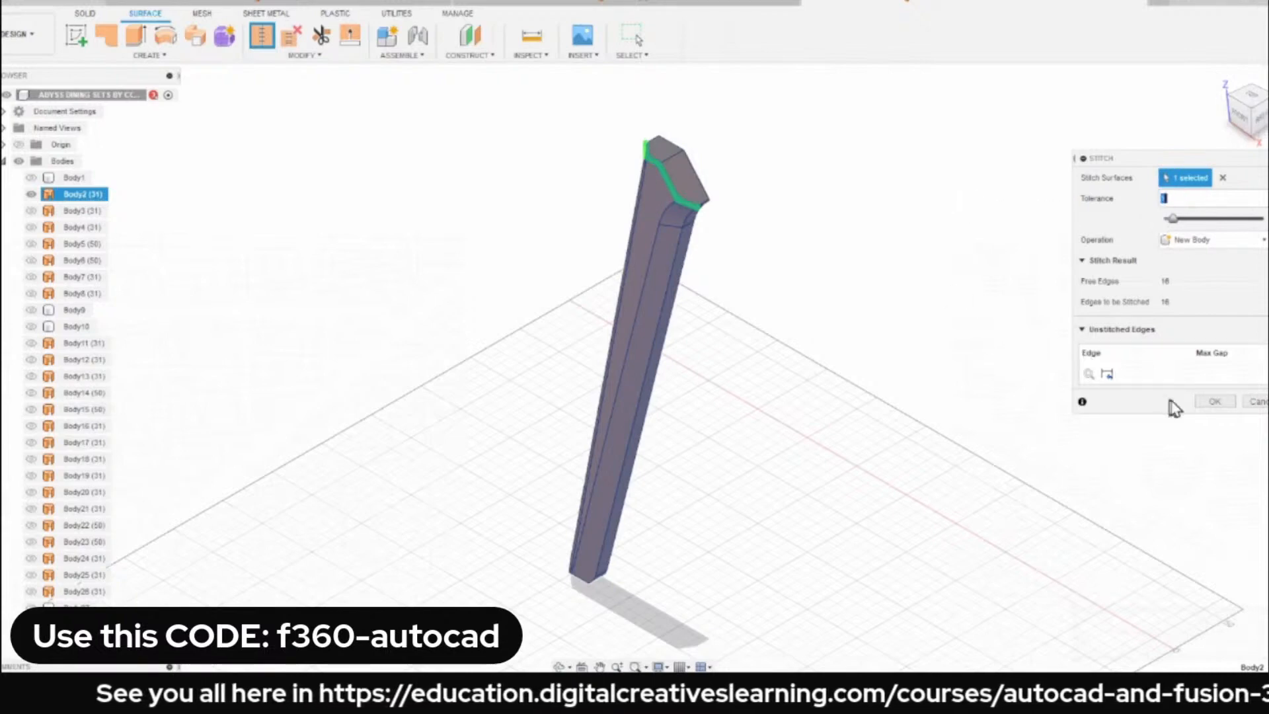
click(1214, 401)
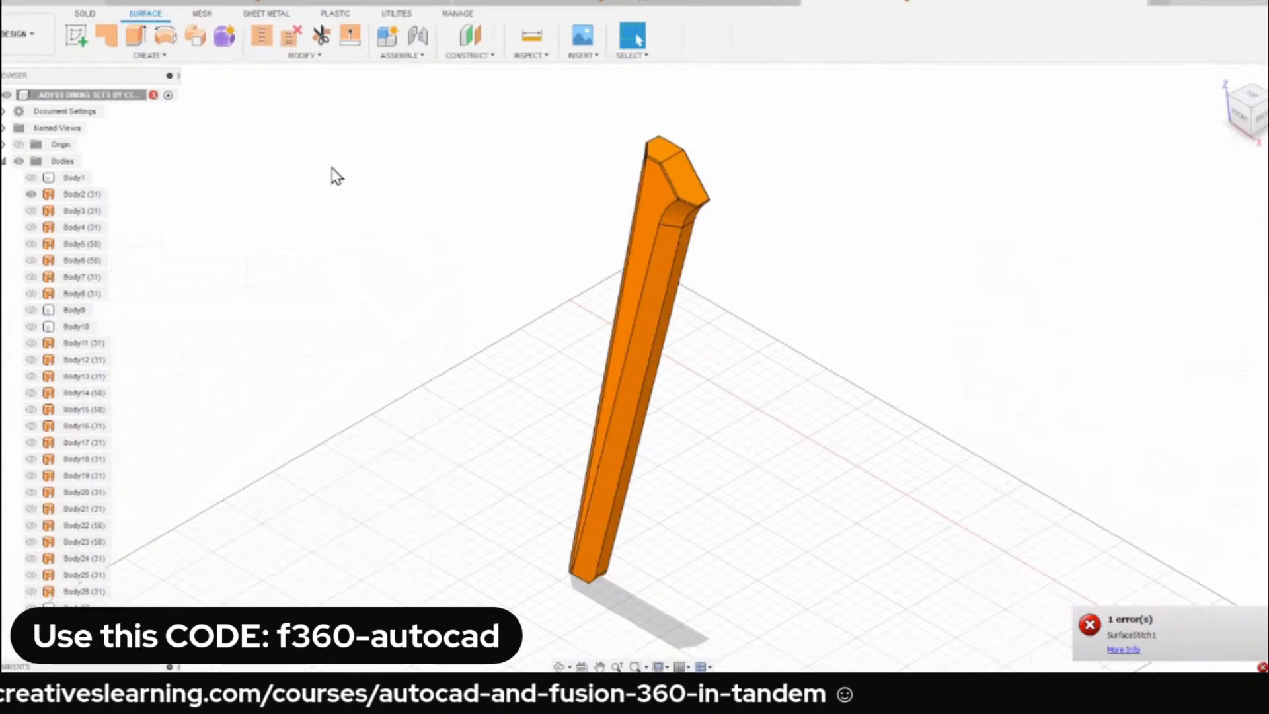
Show the tabletop and all other hidden bodies of the dining set in the home view.
click(71, 177)
click(31, 192)
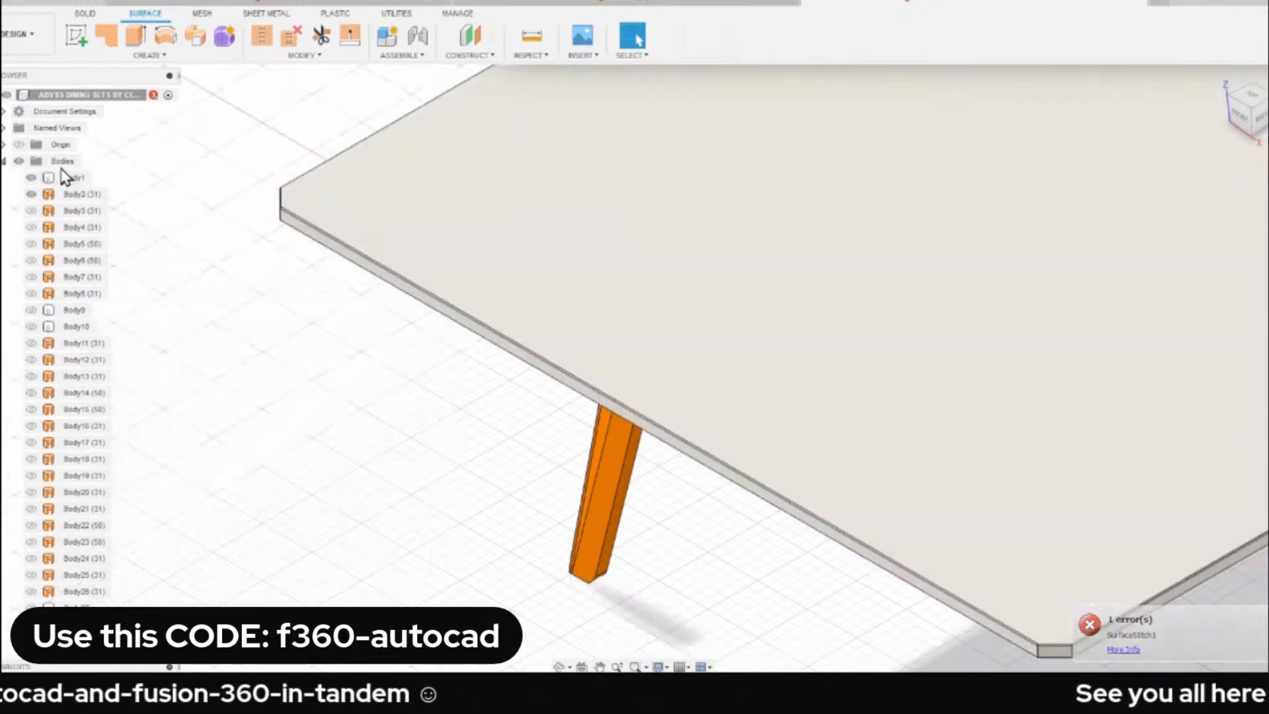
scroll(241, 275, down, 3)
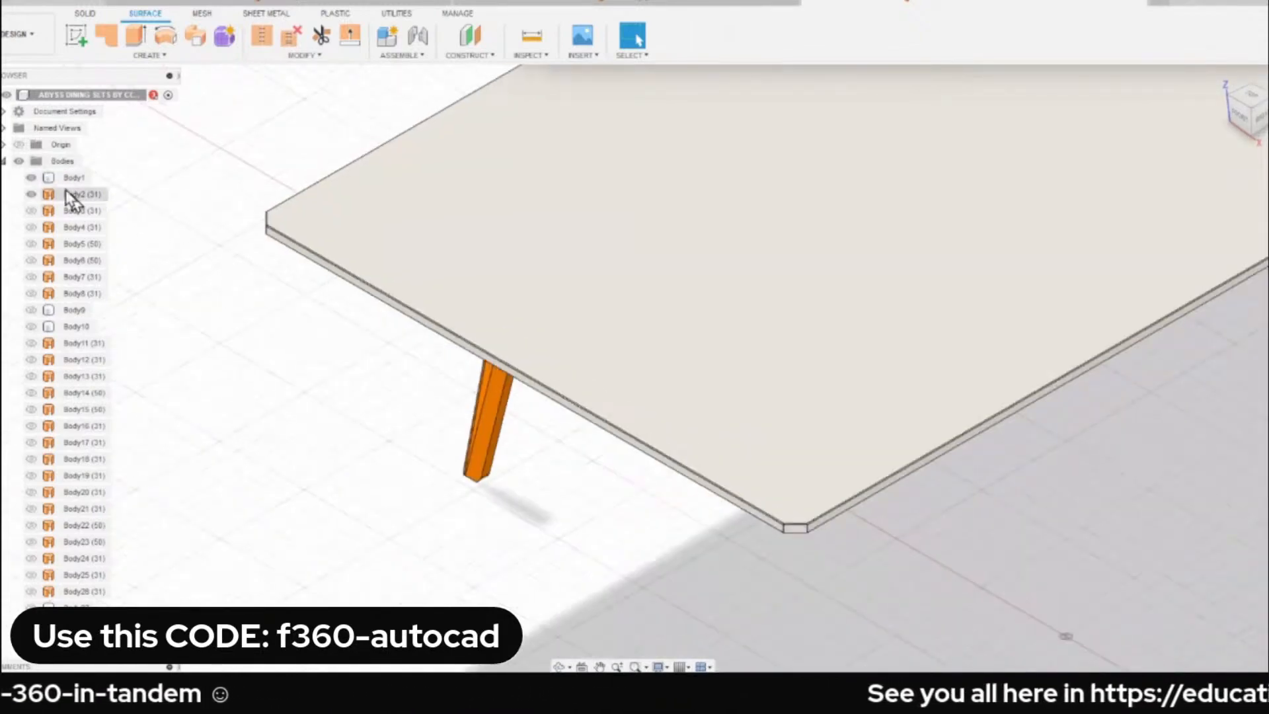
right_click(59, 165)
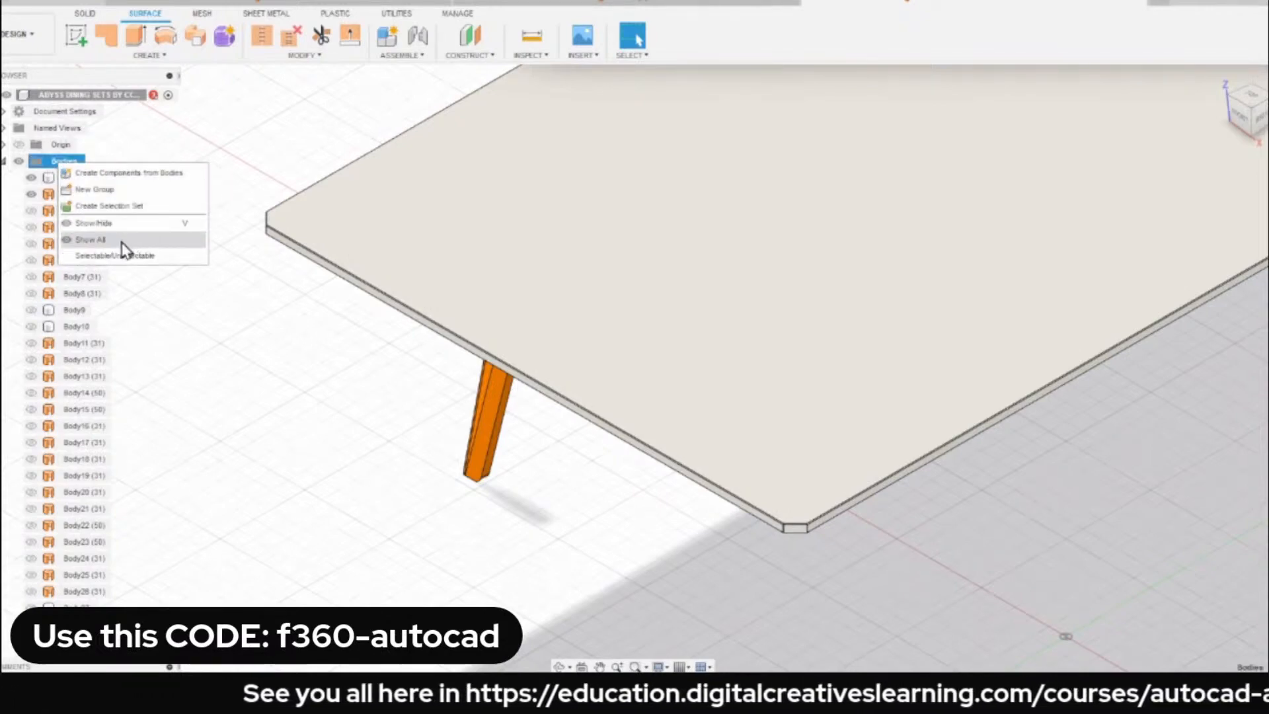
click(99, 239)
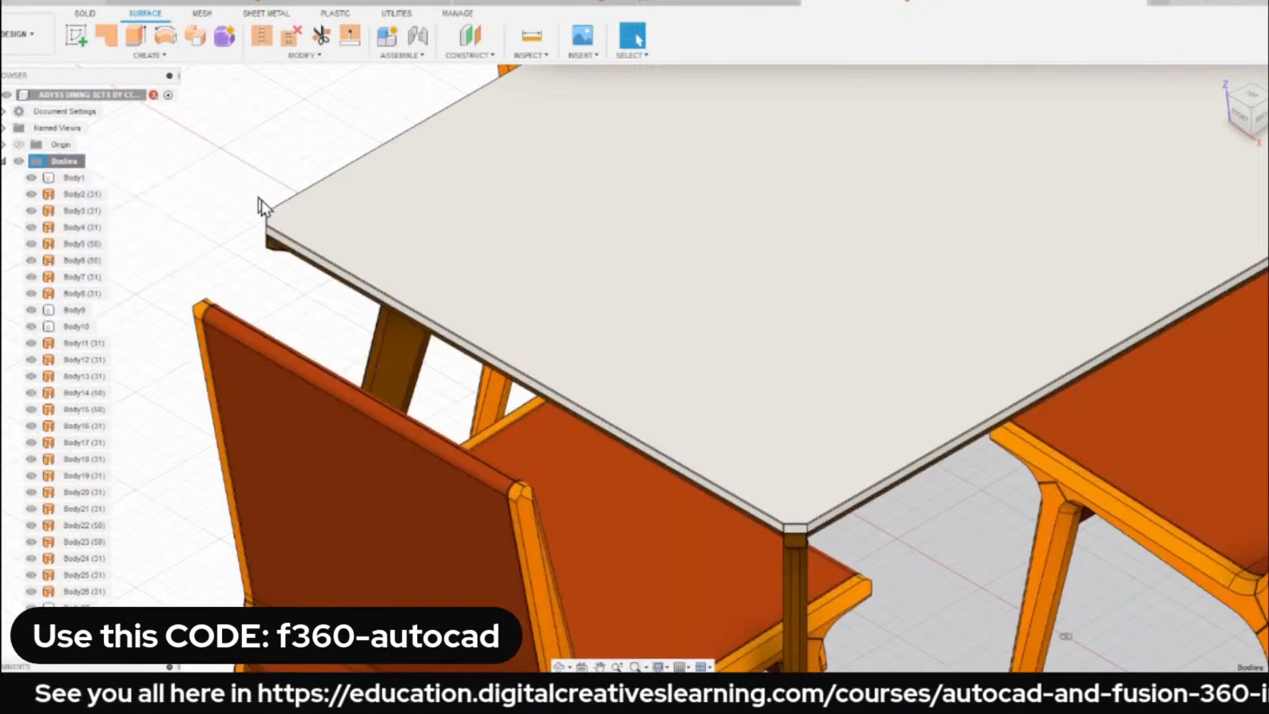
scroll(260, 204, down, 5)
shift+middle_drag(617, 294, 390, 258)
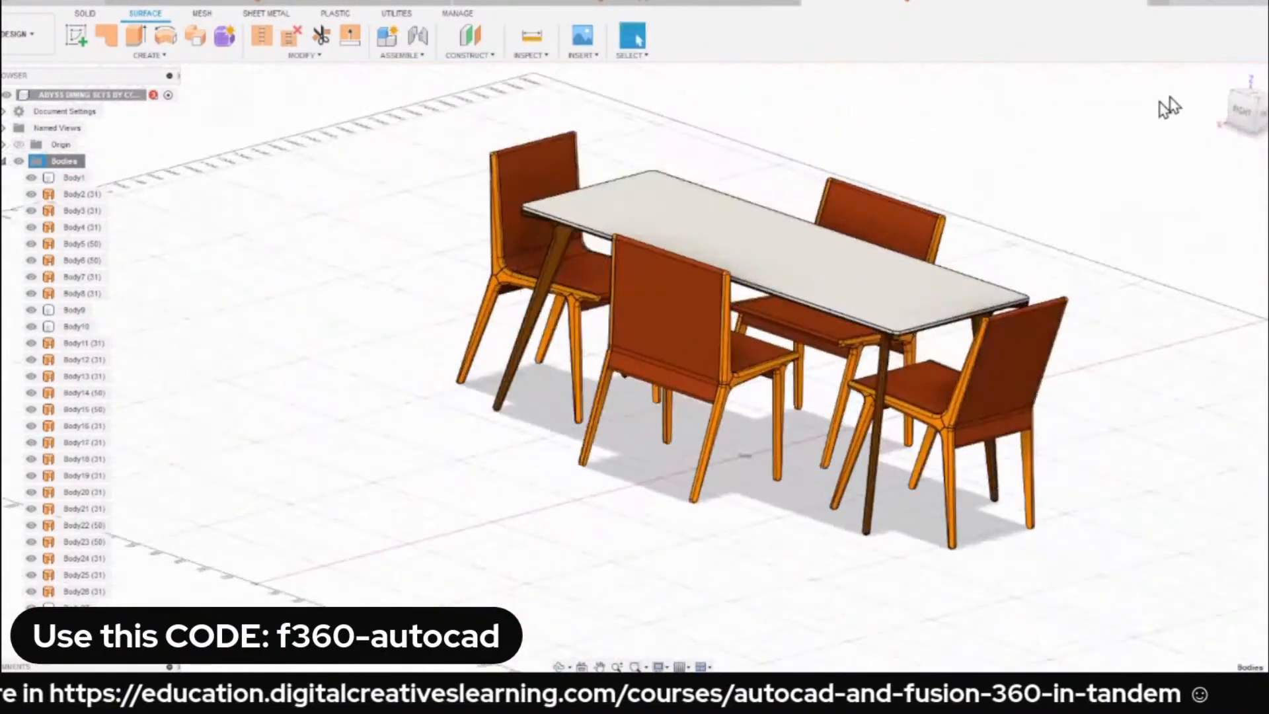
click(1221, 78)
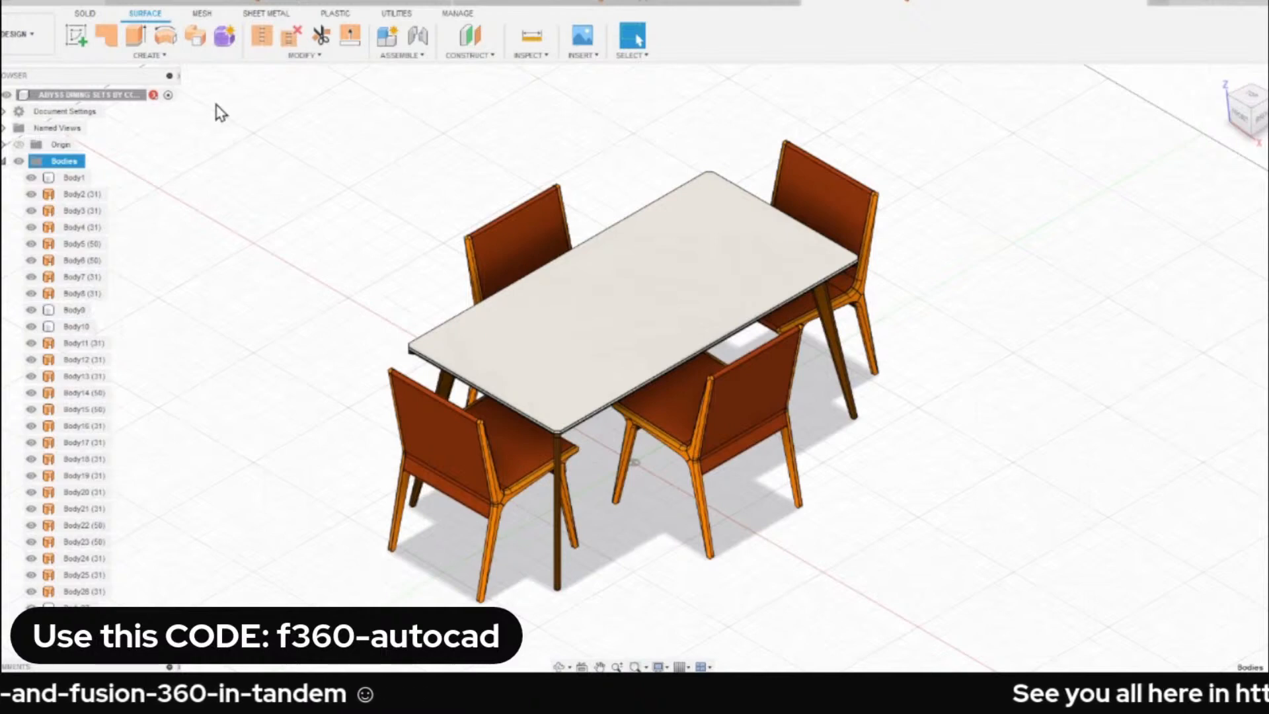
Switch to the Render workspace and view the dining set from the home view.
click(20, 36)
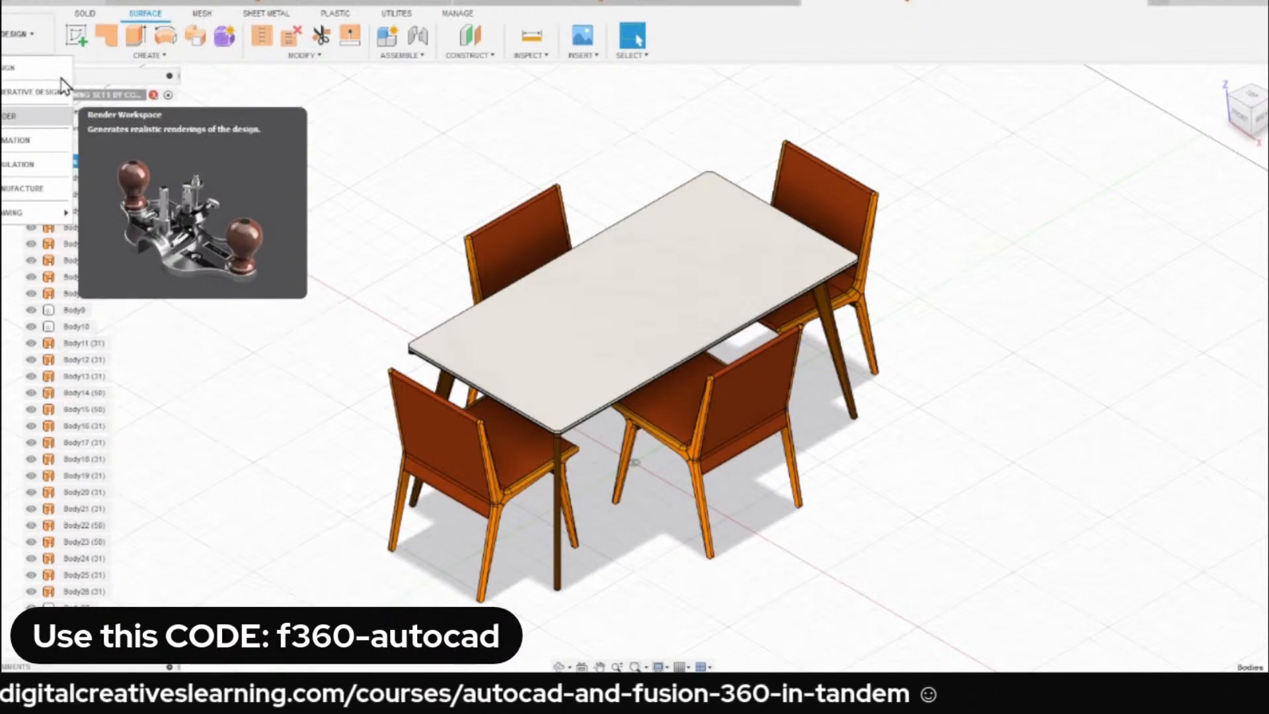
click(30, 116)
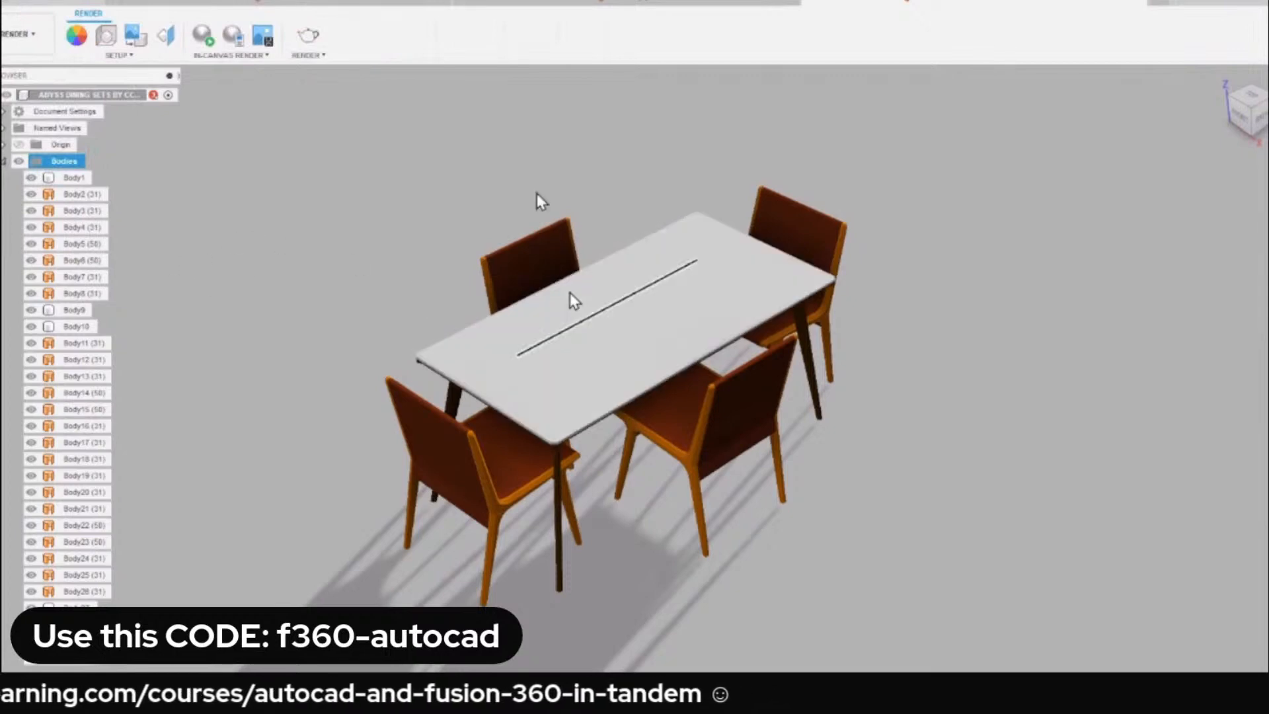
click(486, 320)
shift+middle_drag(482, 312, 442, 306)
click(1222, 80)
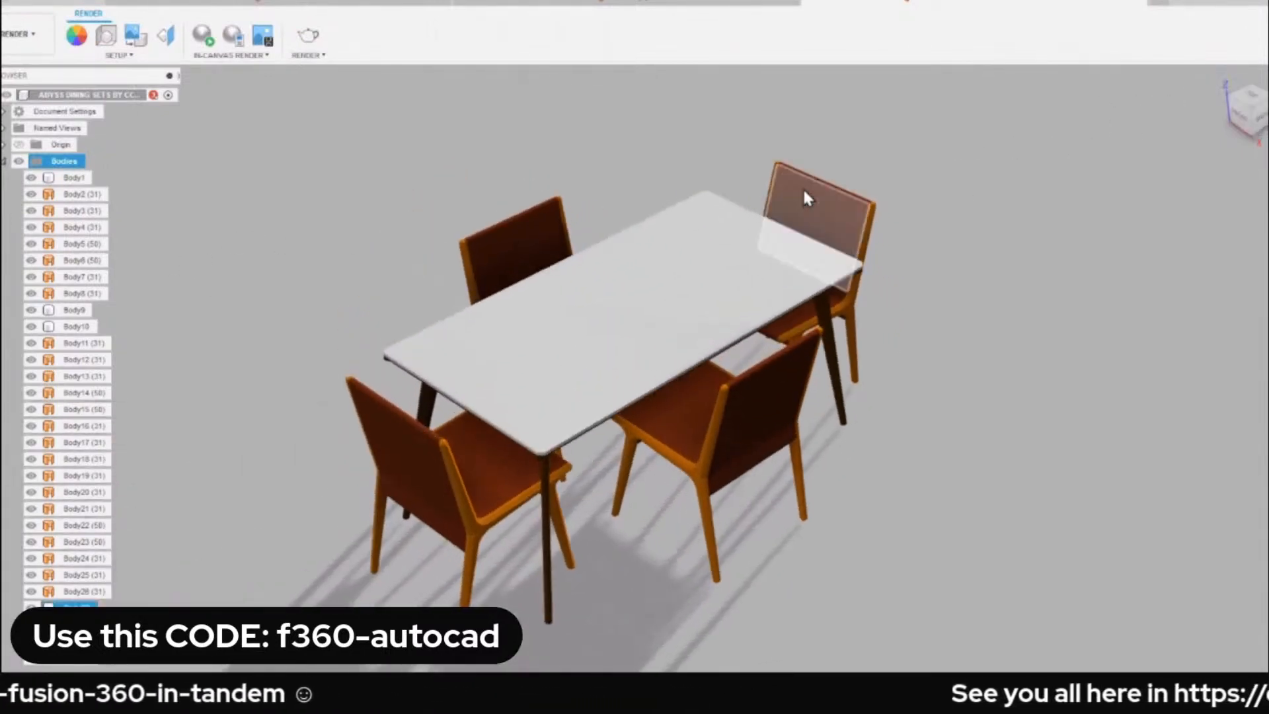
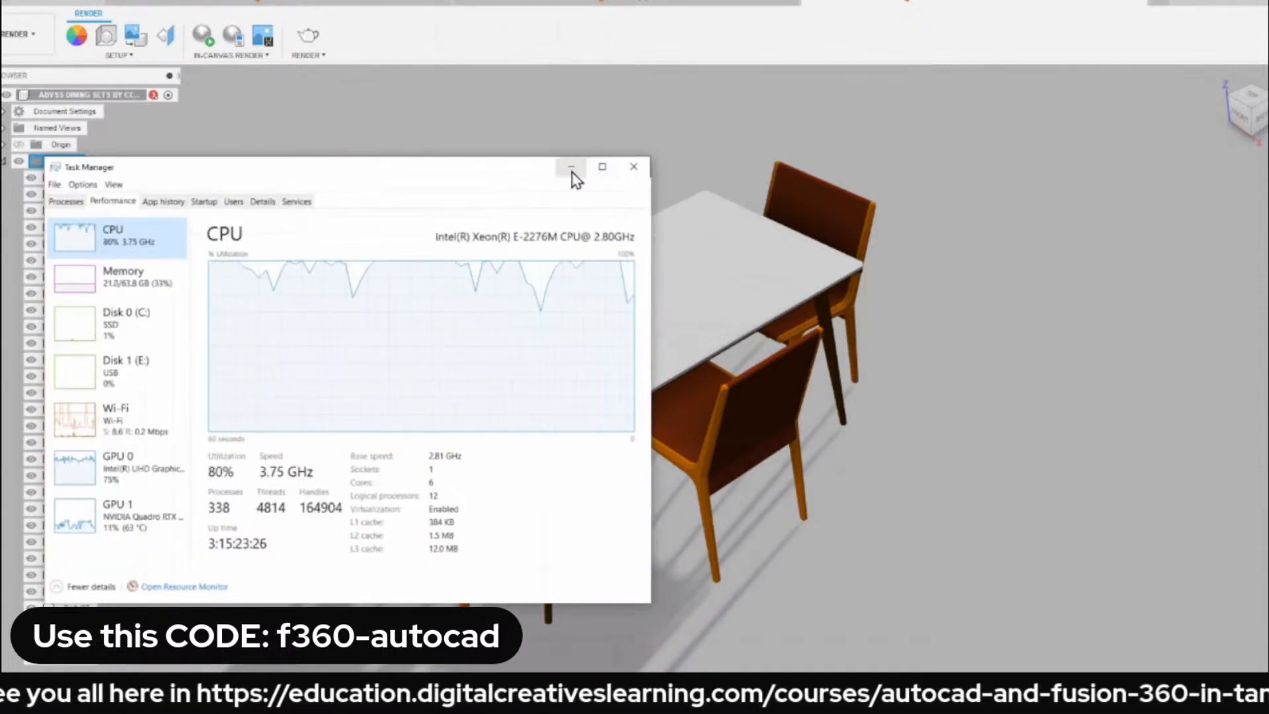
Minimise Task Manager and clear the body selection in the dining set.
click(571, 168)
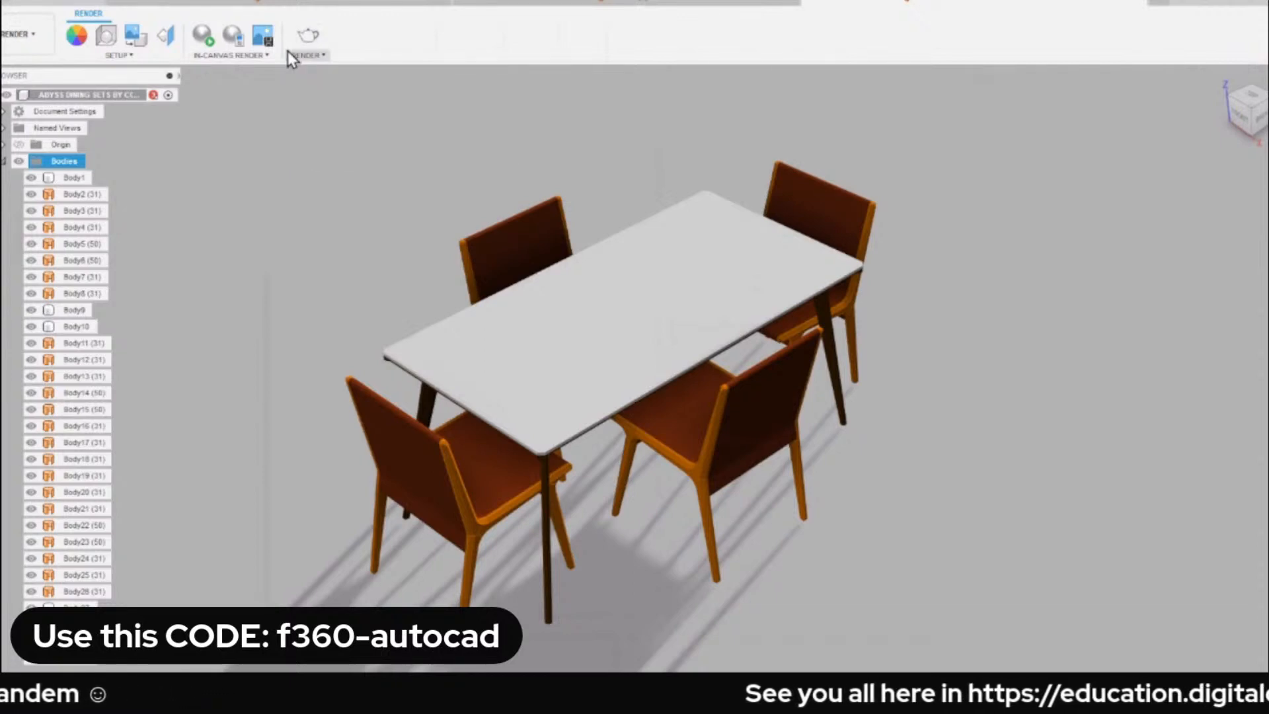
click(298, 105)
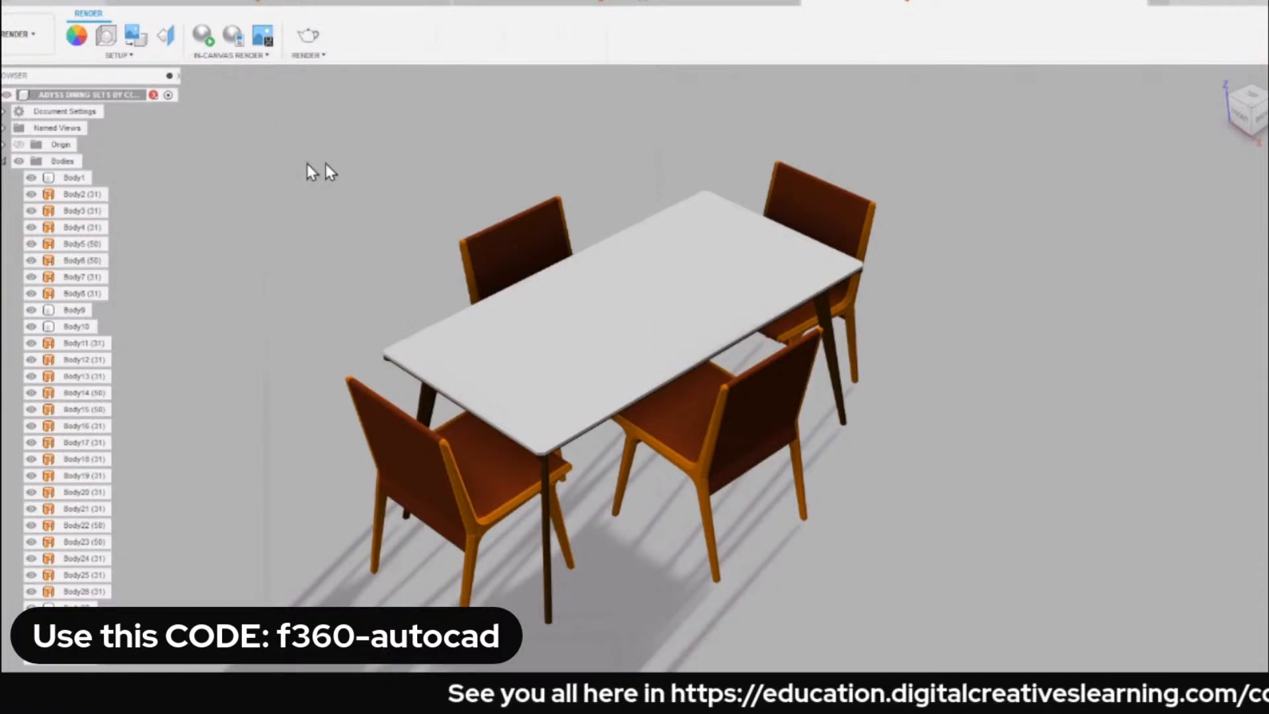
click(74, 177)
click(327, 207)
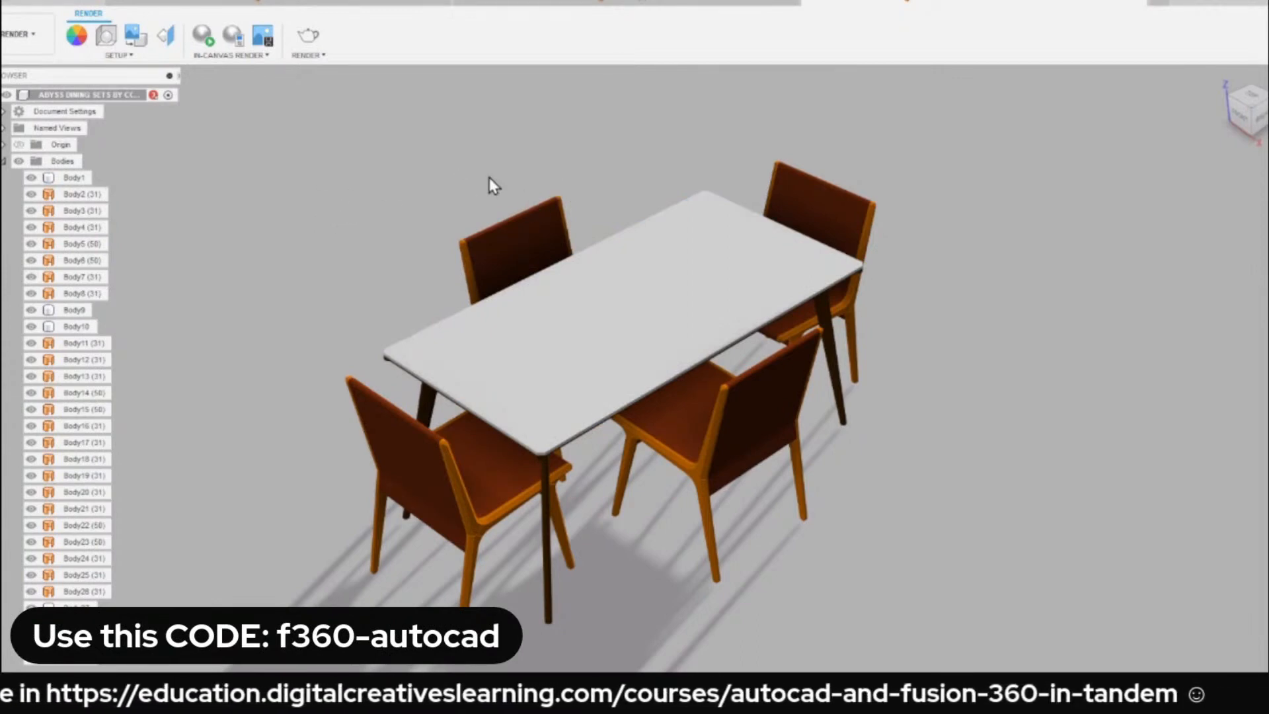
Start the Appearance command and download the Pine material from the library's Wood category.
key(a)
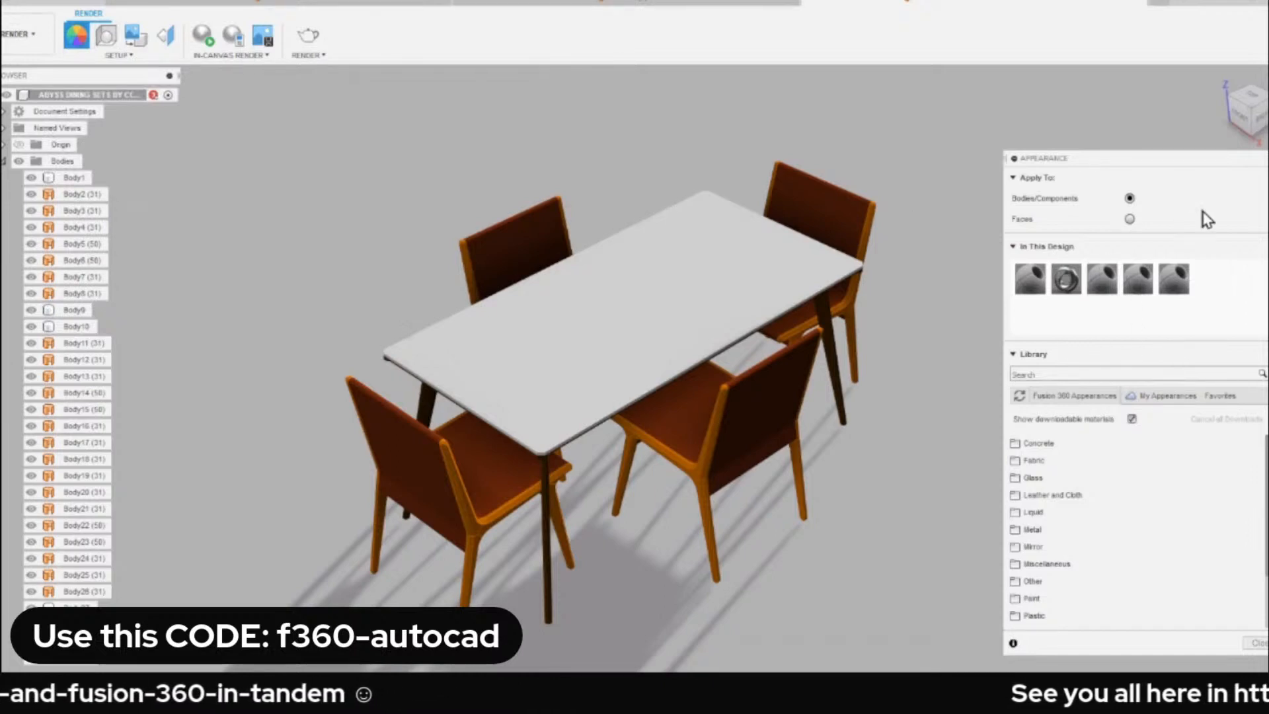
scroll(1083, 527, down, 3)
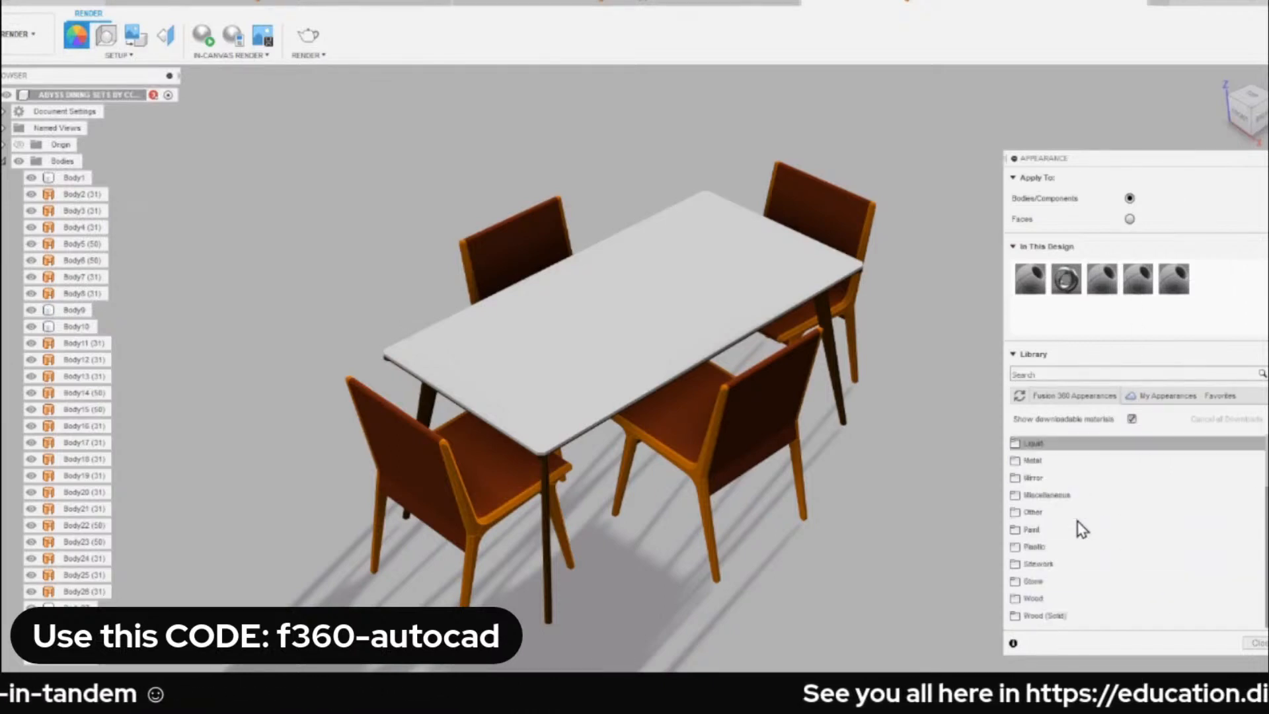
scroll(1052, 584, down, 2)
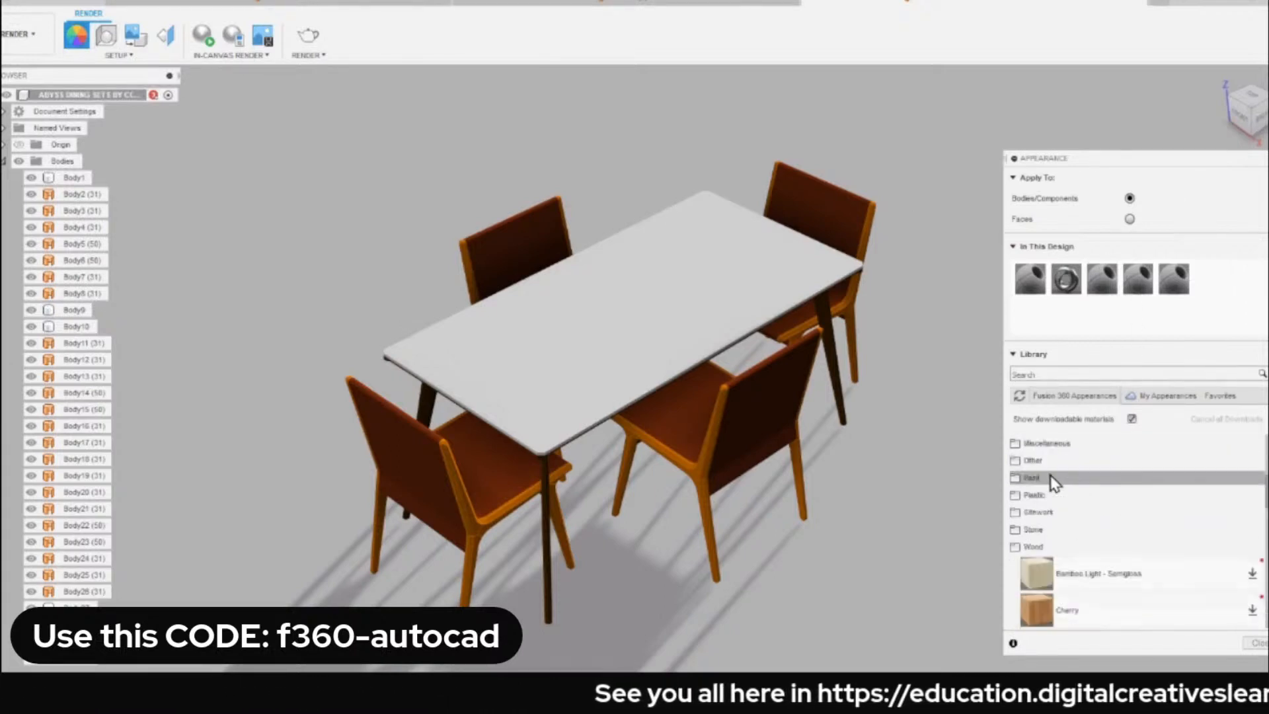
click(1054, 486)
click(687, 381)
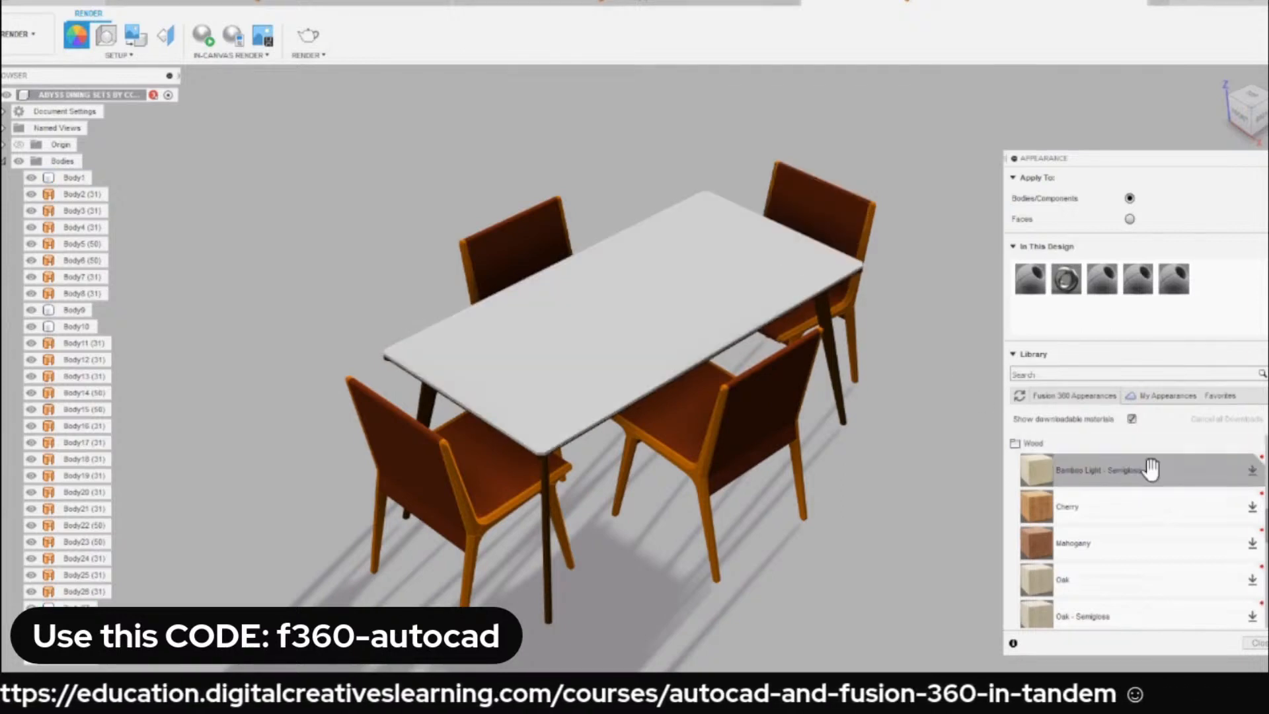
scroll(1166, 474, down, 3)
scroll(1124, 497, down, 3)
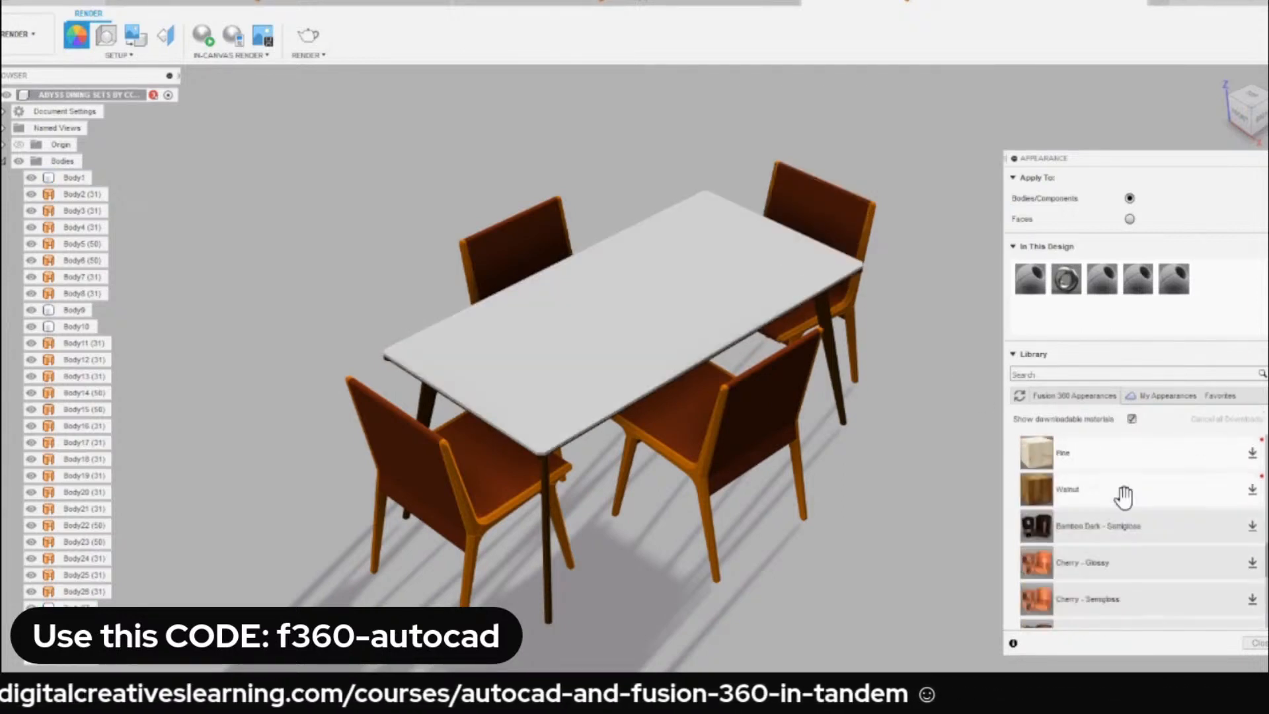
scroll(1124, 497, down, 5)
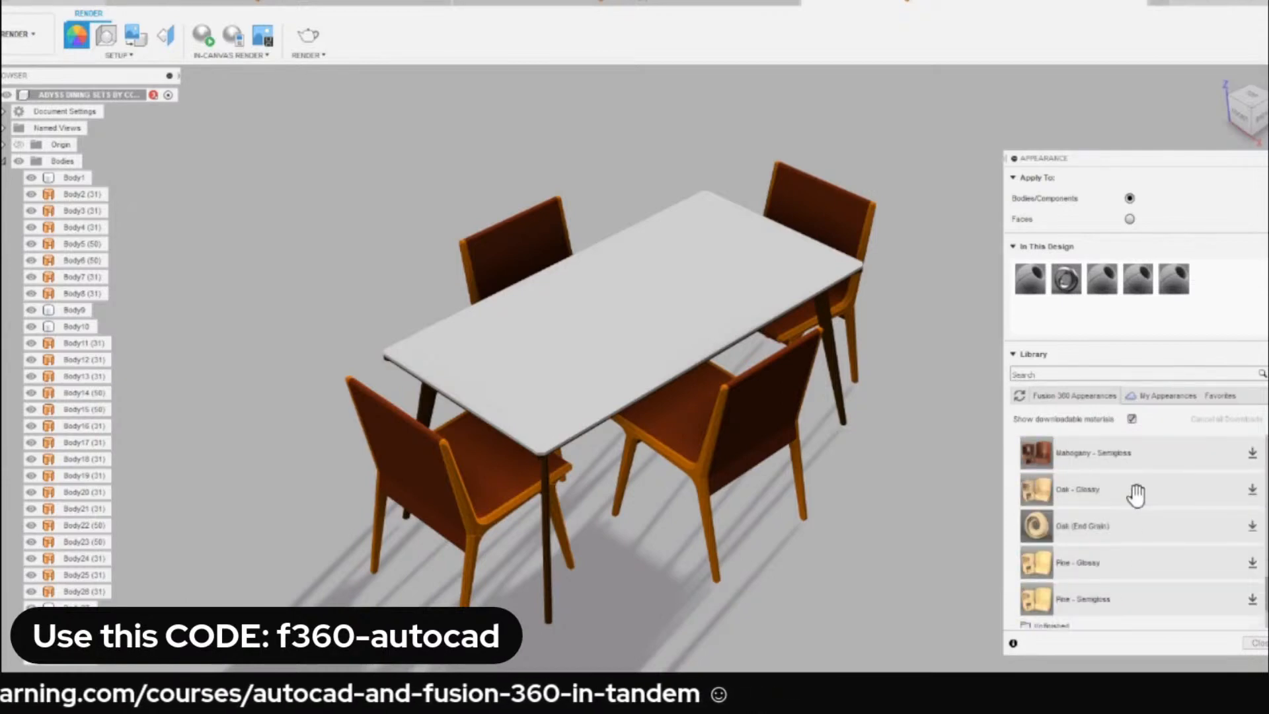
scroll(1137, 494, up, 5)
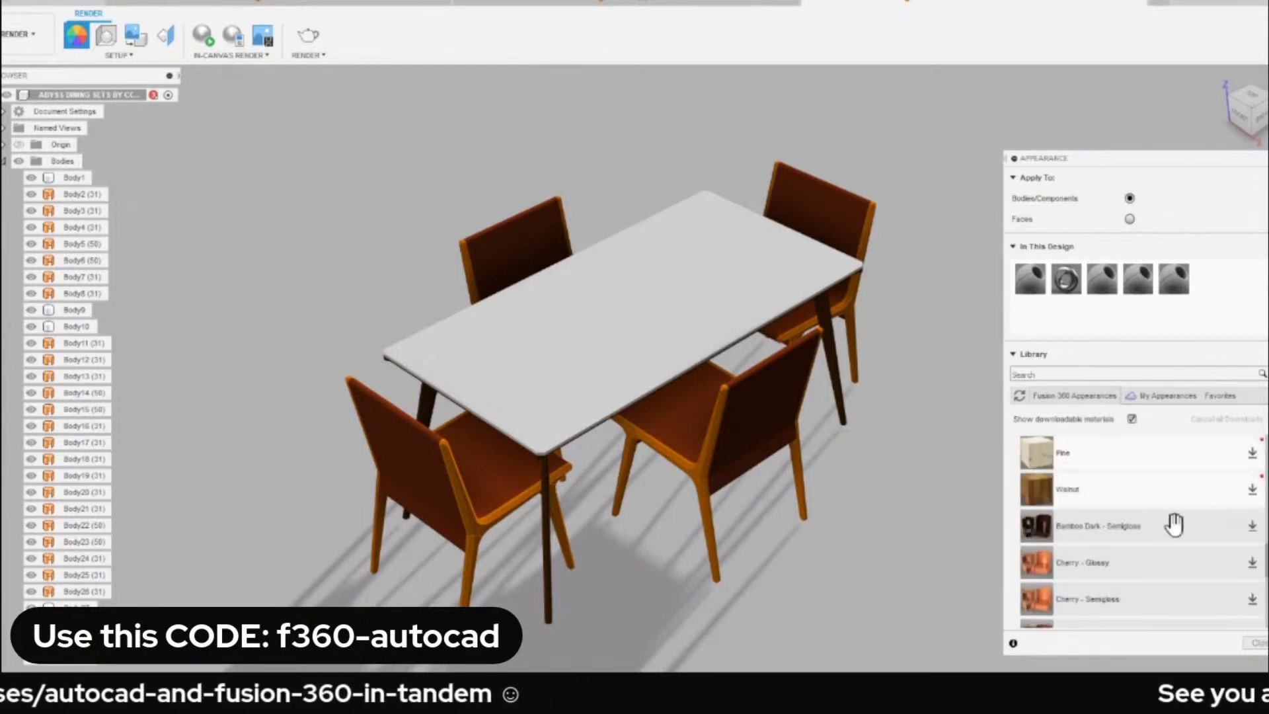
scroll(1173, 526, up, 3)
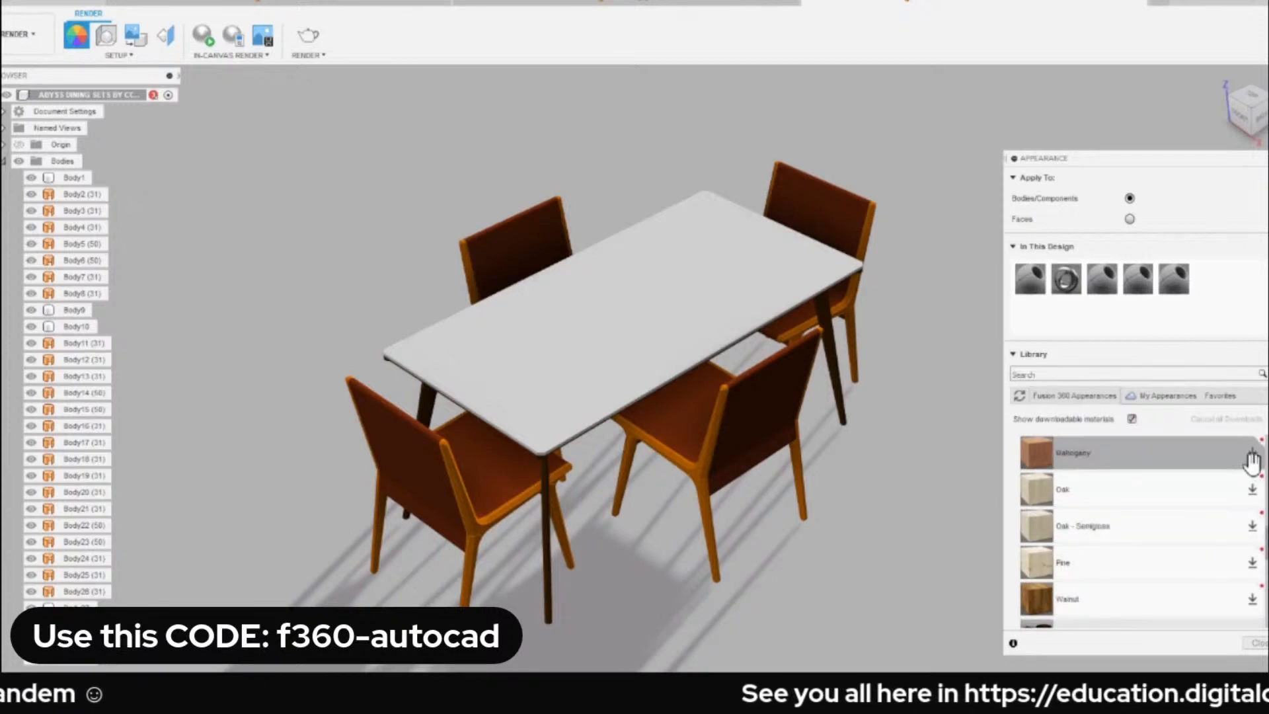
click(1253, 563)
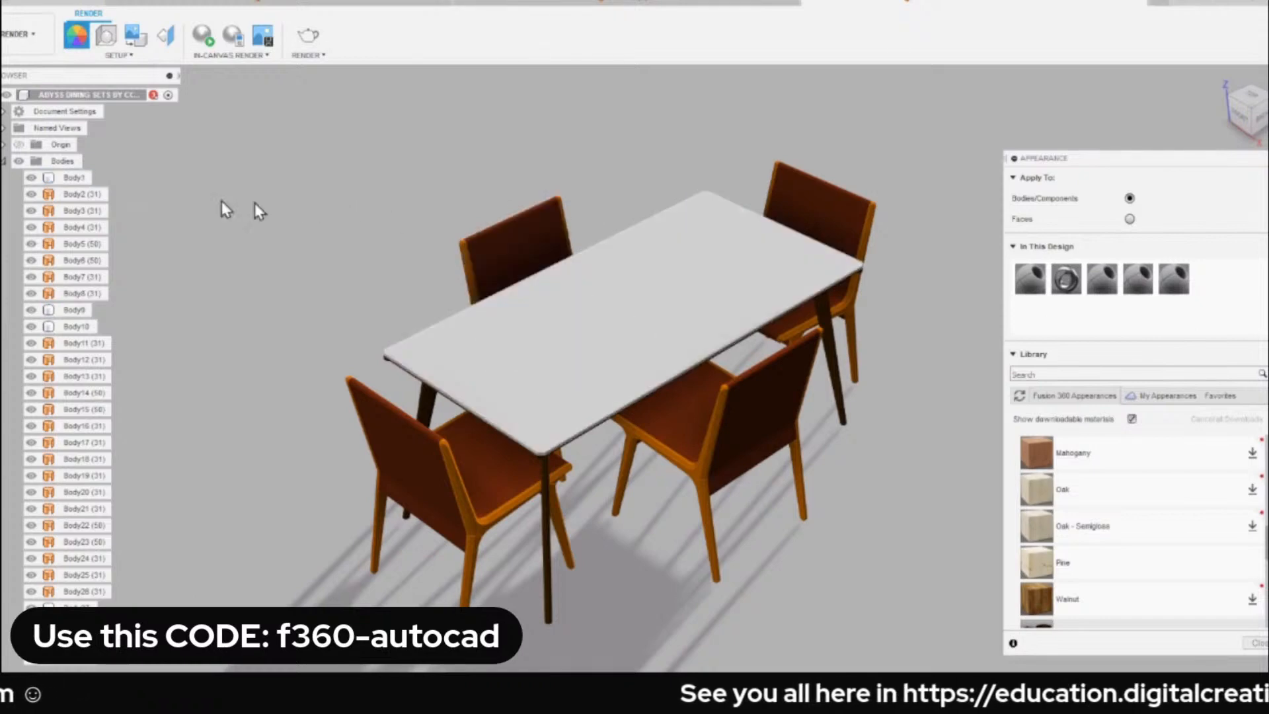
Set appearances to apply to faces and assign Pine to the tabletop's upper face.
click(71, 177)
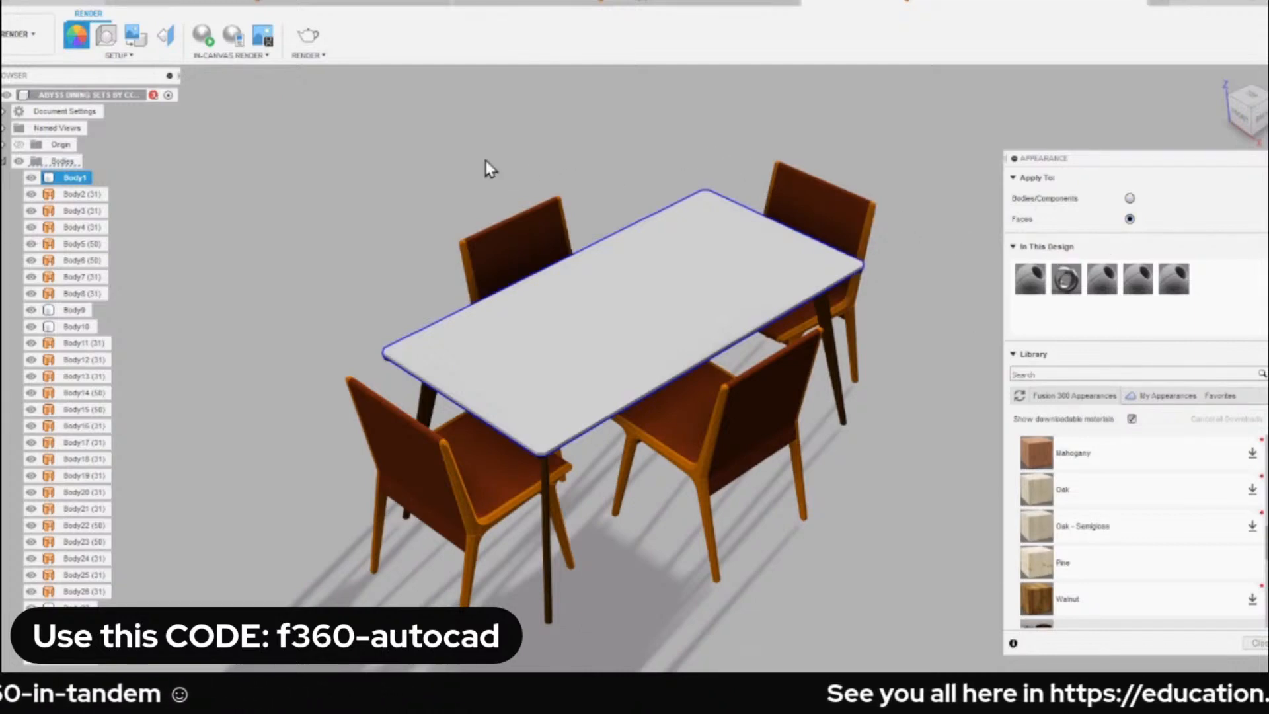
key(Escape)
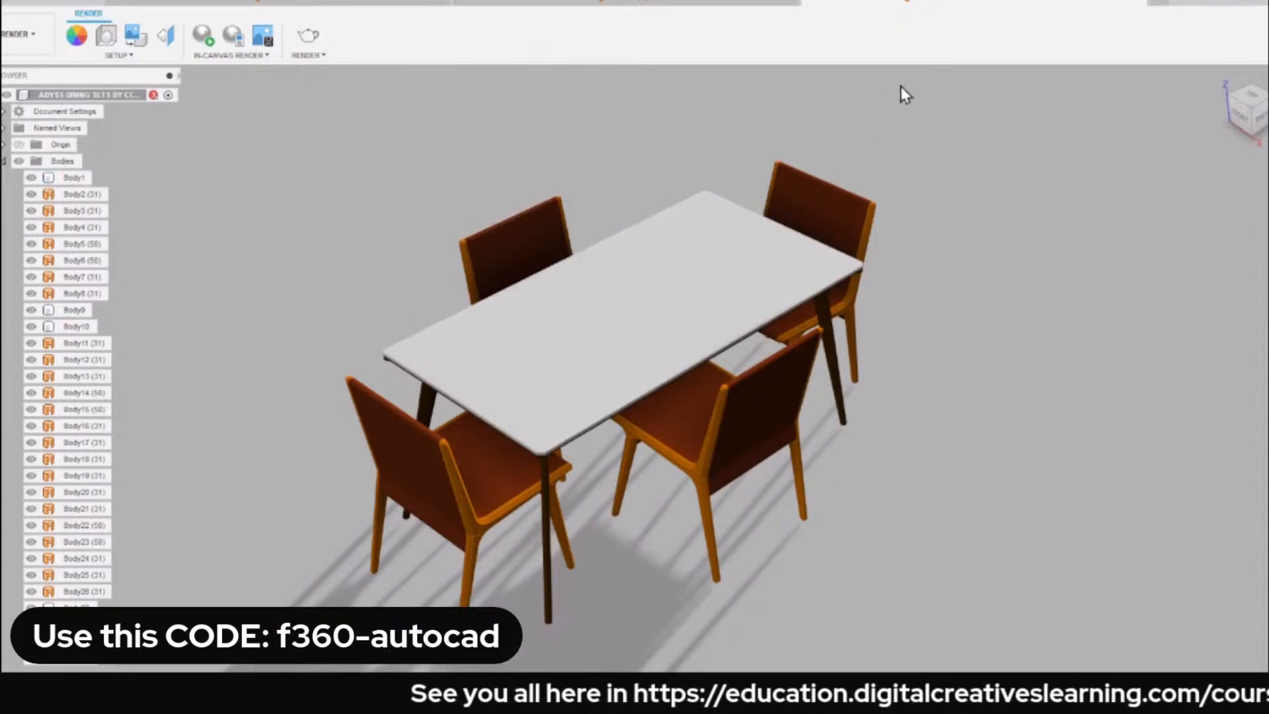
key(a)
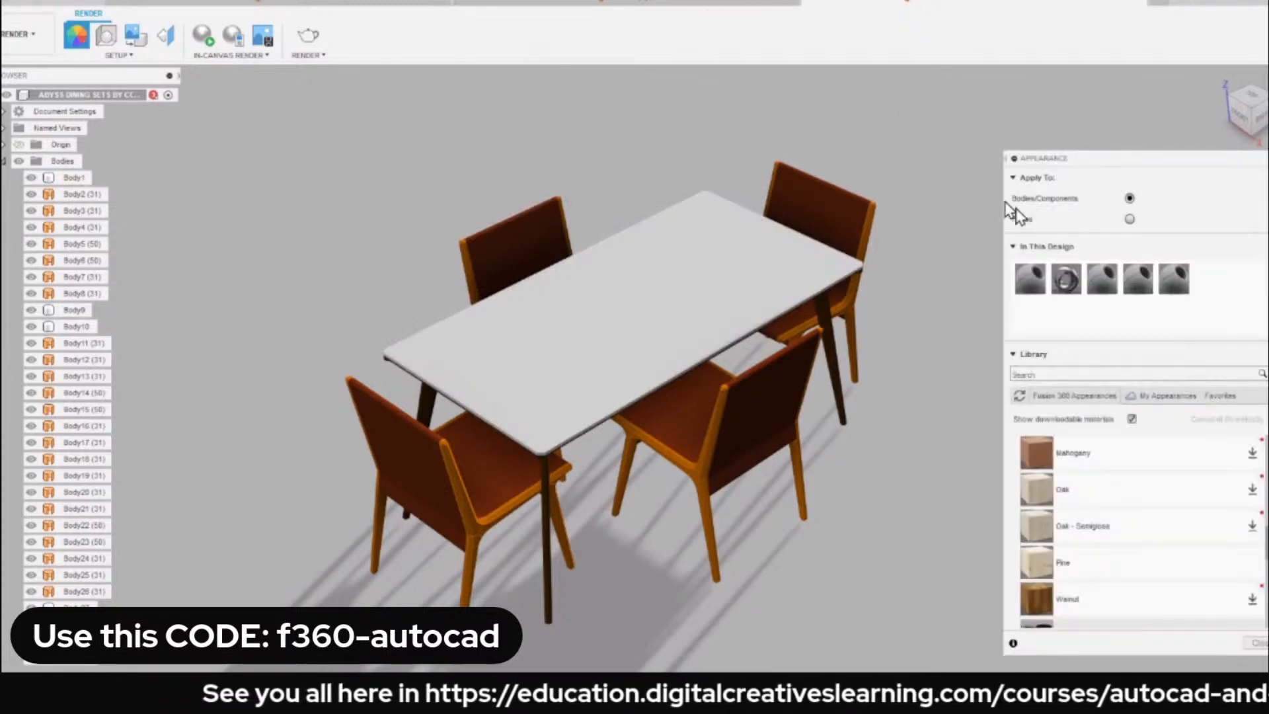
click(1130, 219)
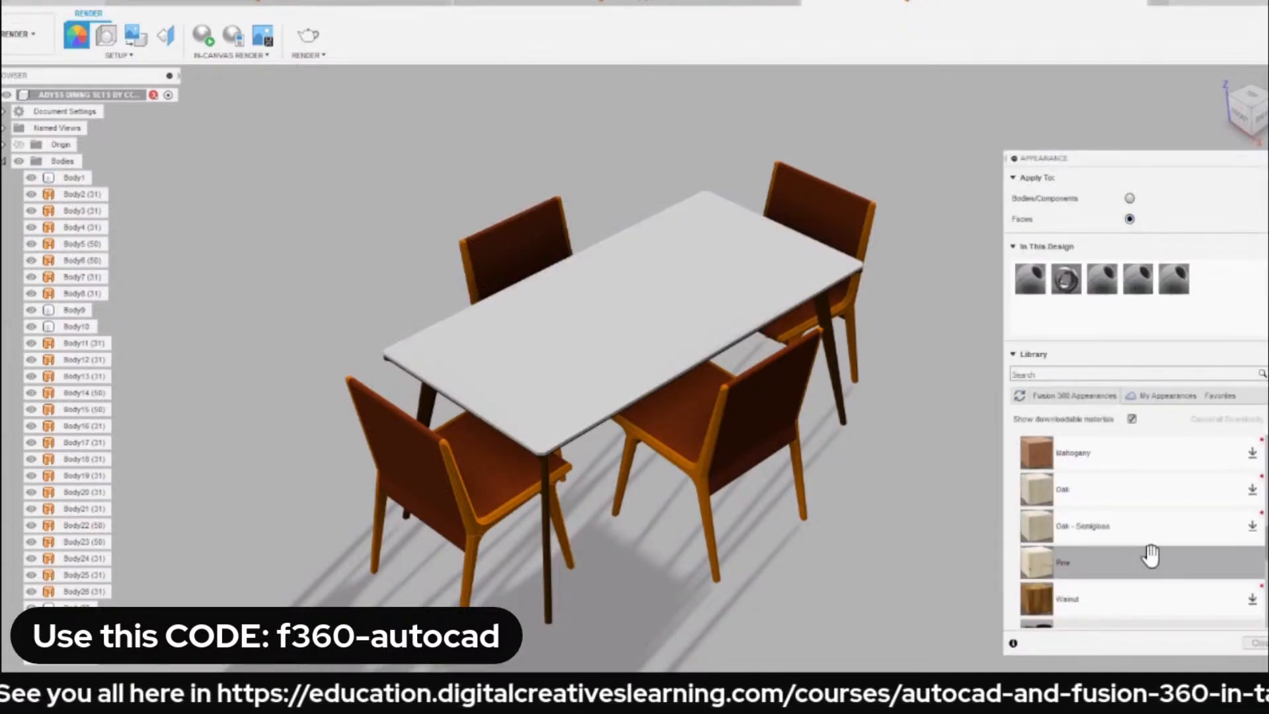
scroll(634, 335, up, 5)
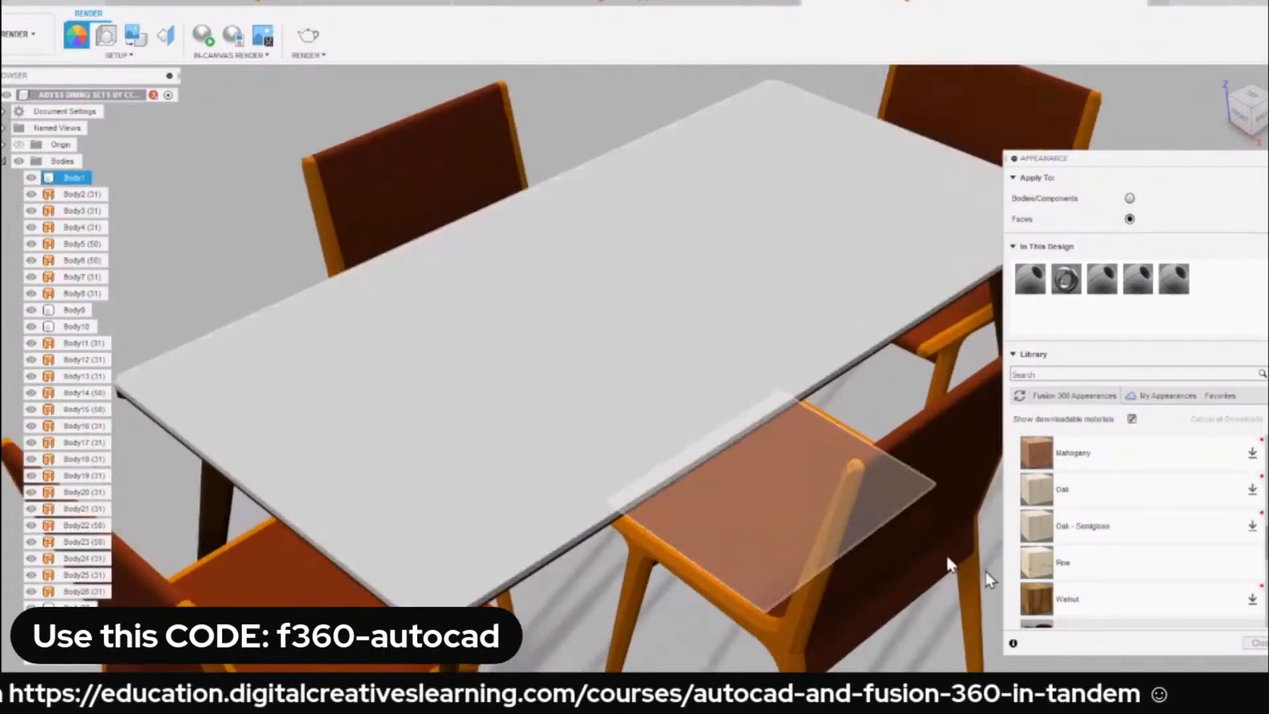
drag(1036, 562, 531, 334)
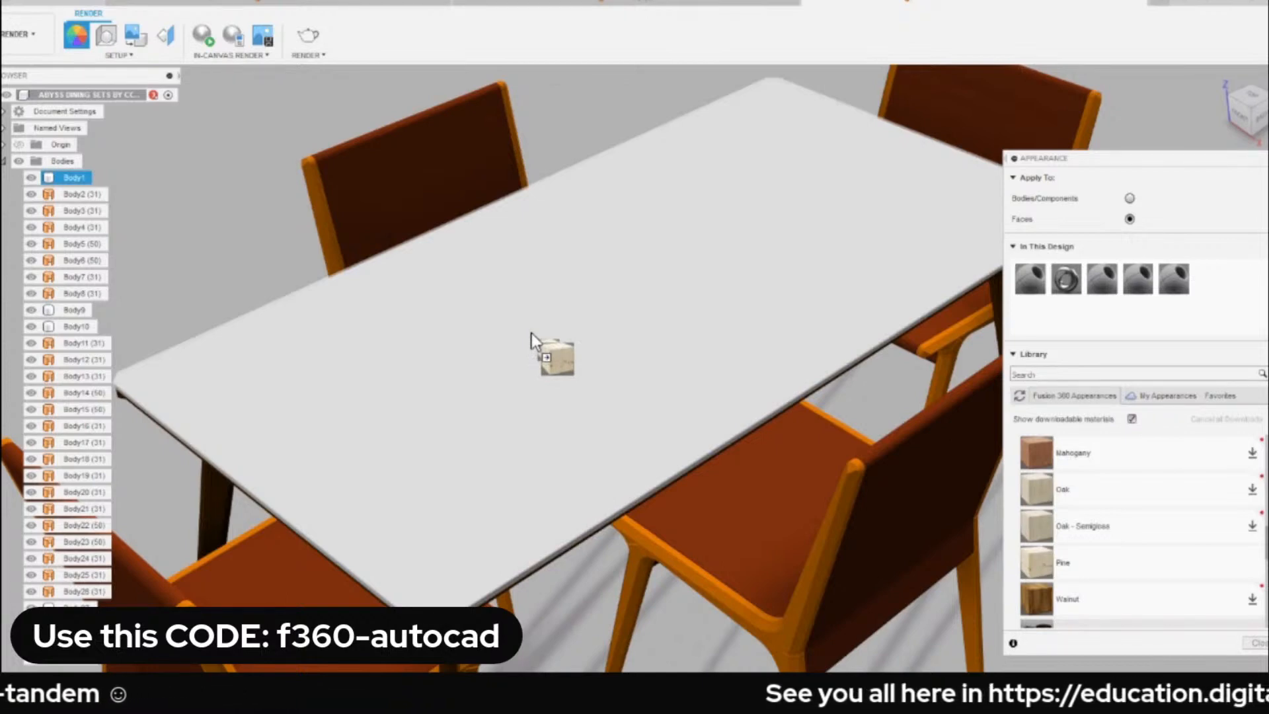
drag(530, 340, 532, 339)
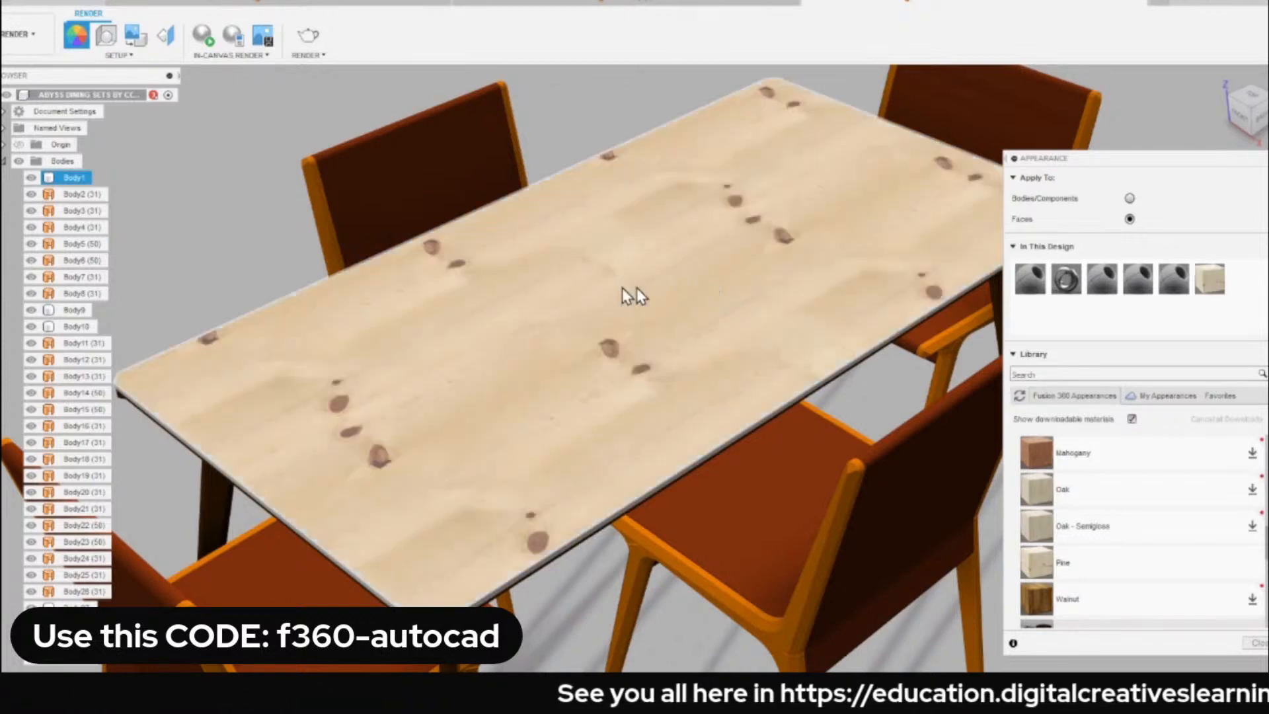
Apply Pine to the whole tabletop body with the Bodies/Components option, removing the appearances applied to faces.
scroll(209, 410, up, 3)
scroll(206, 407, up, 3)
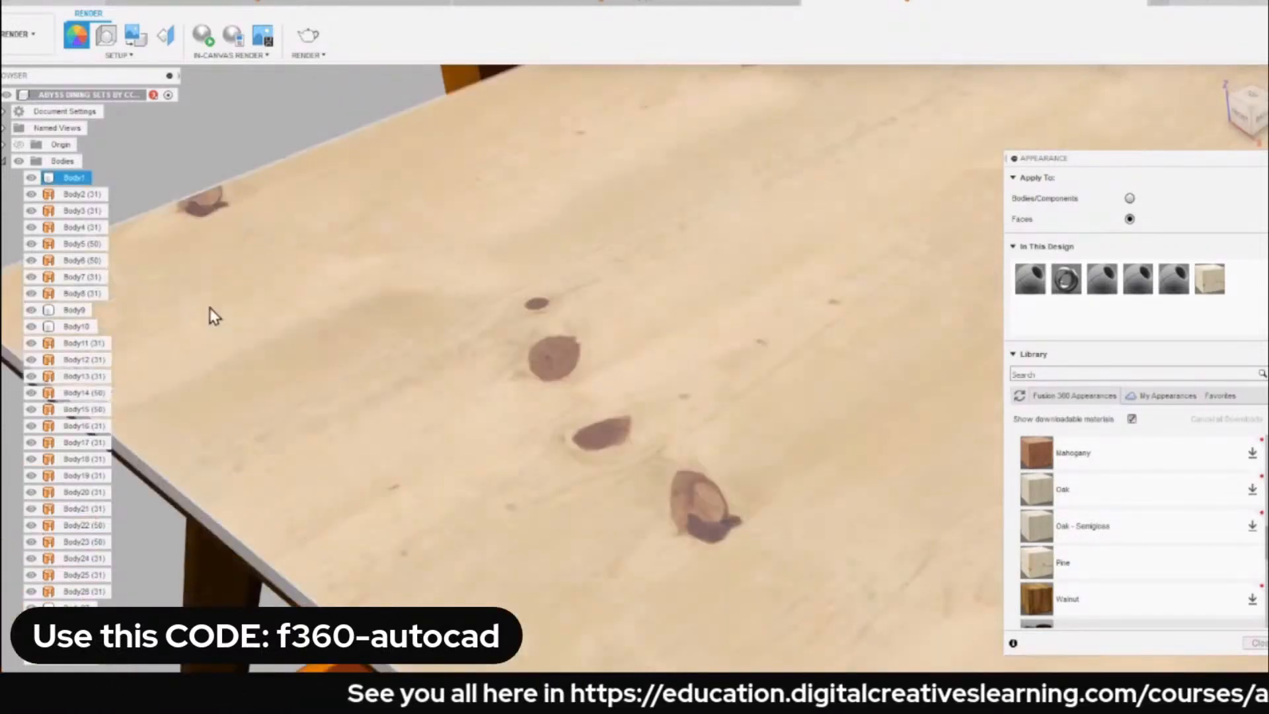
middle_drag(209, 307, 555, 266)
scroll(334, 261, up, 5)
scroll(219, 277, up, 2)
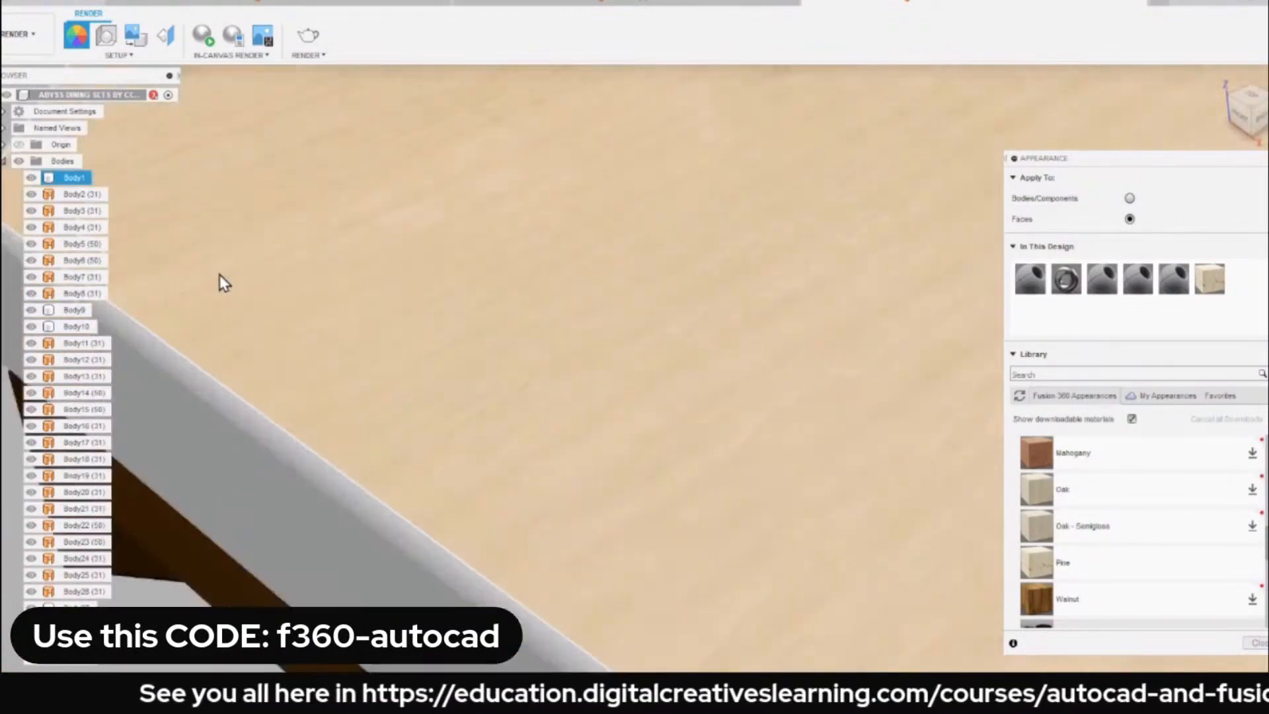
scroll(273, 267, down, 4)
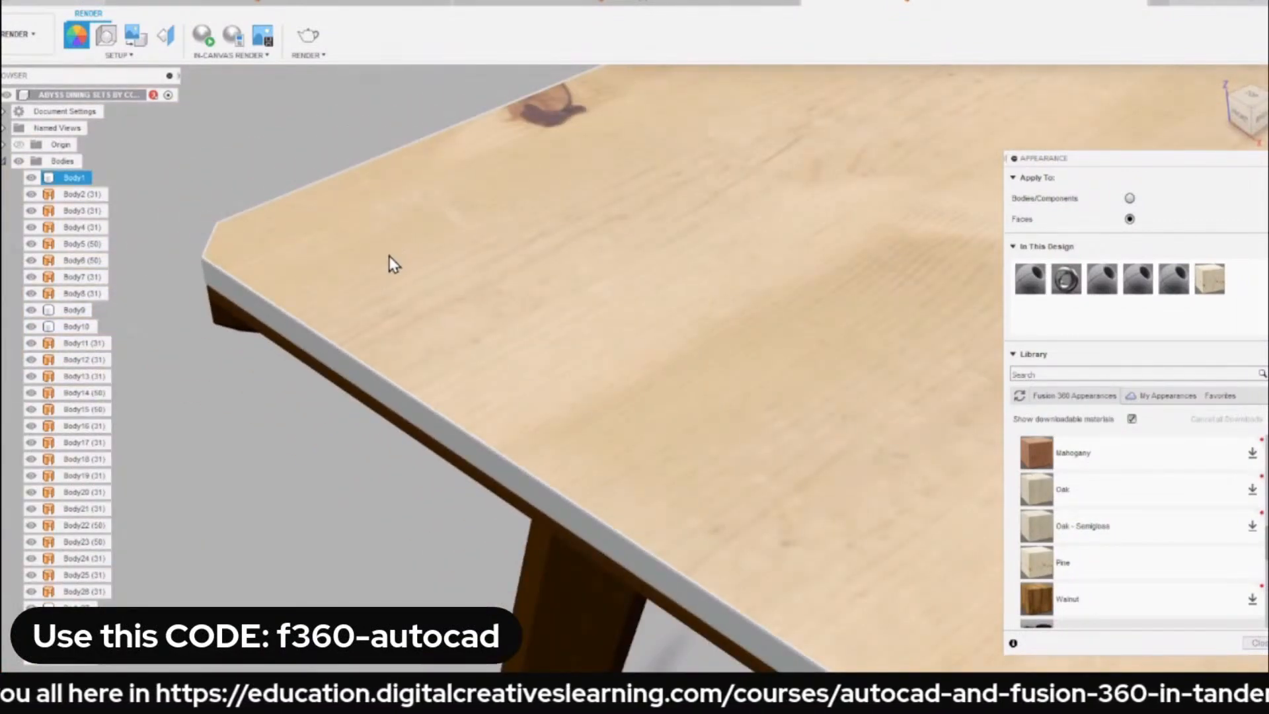
scroll(390, 262, down, 10)
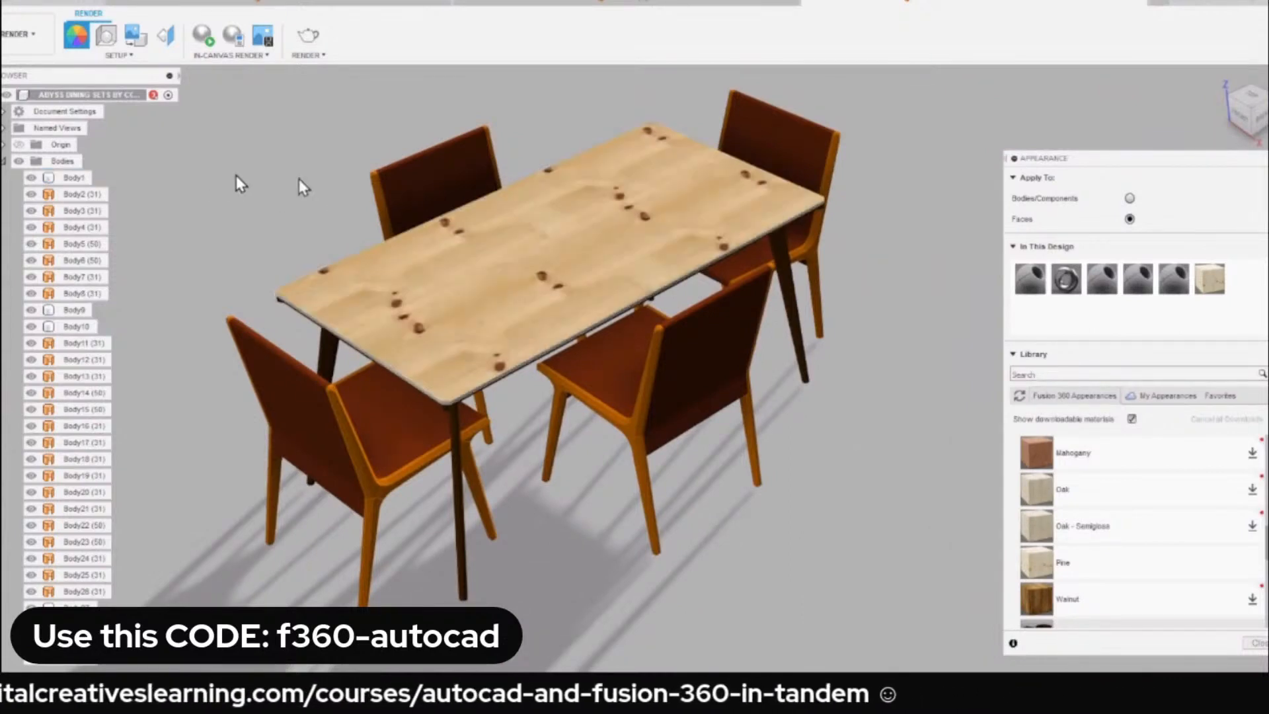
click(1129, 199)
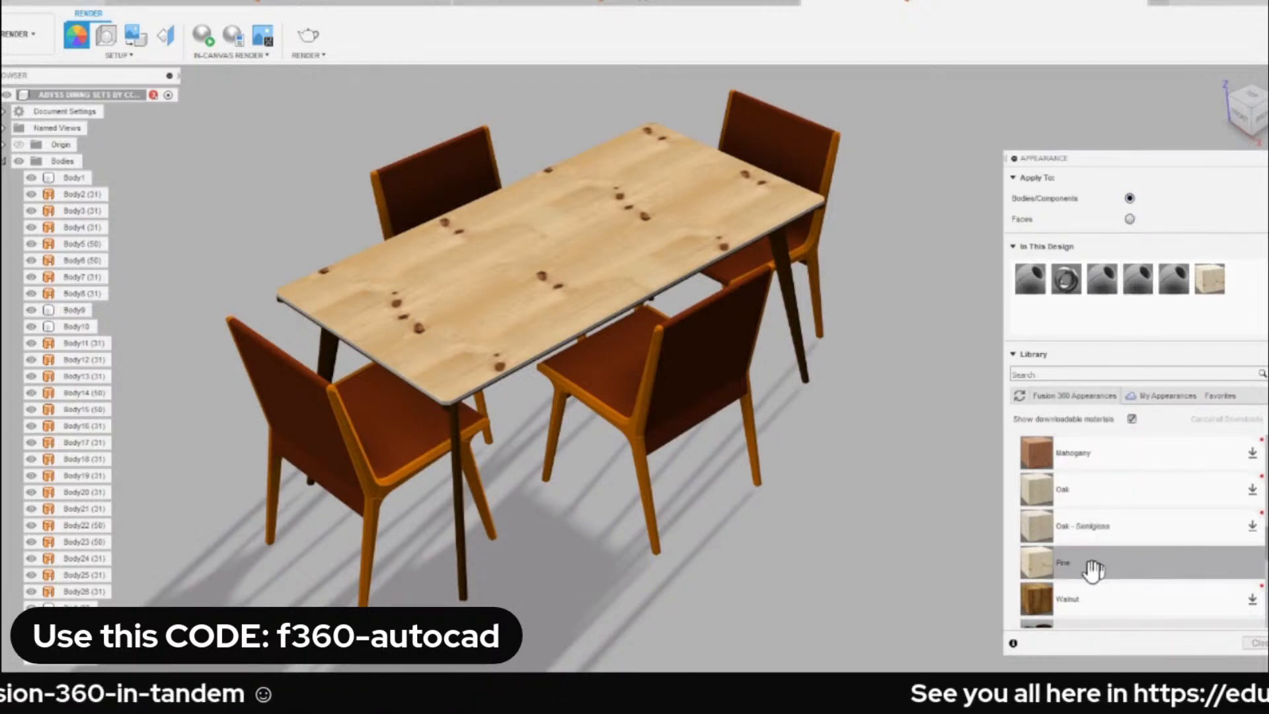
drag(1078, 569, 66, 186)
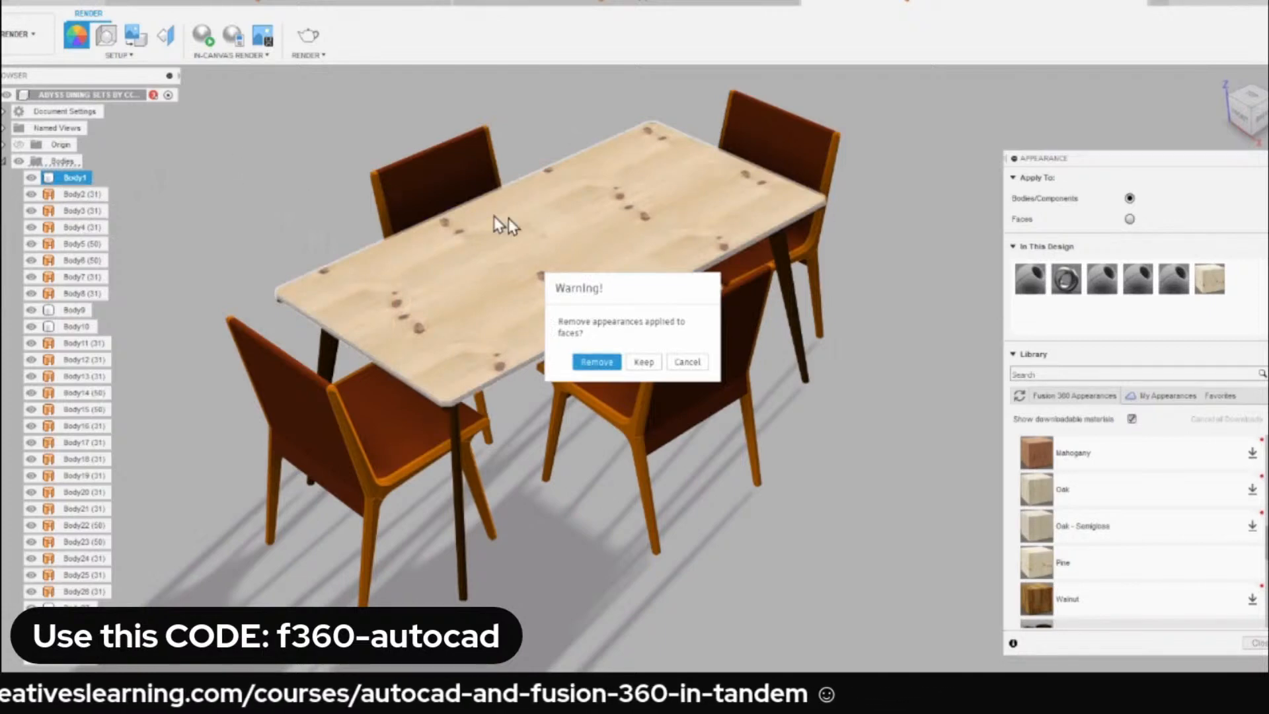
click(596, 362)
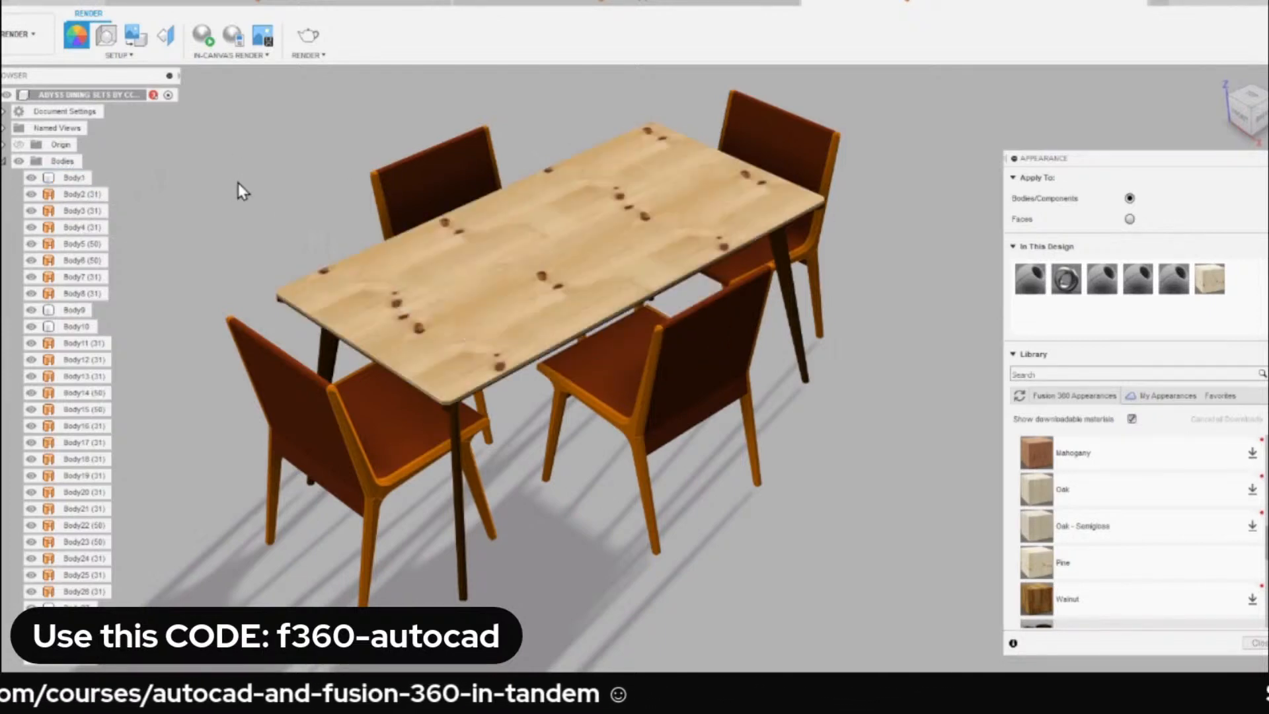
Rename the tabletop body as TableTop and undo the renaming.
scroll(397, 410, up, 10)
scroll(559, 336, down, 10)
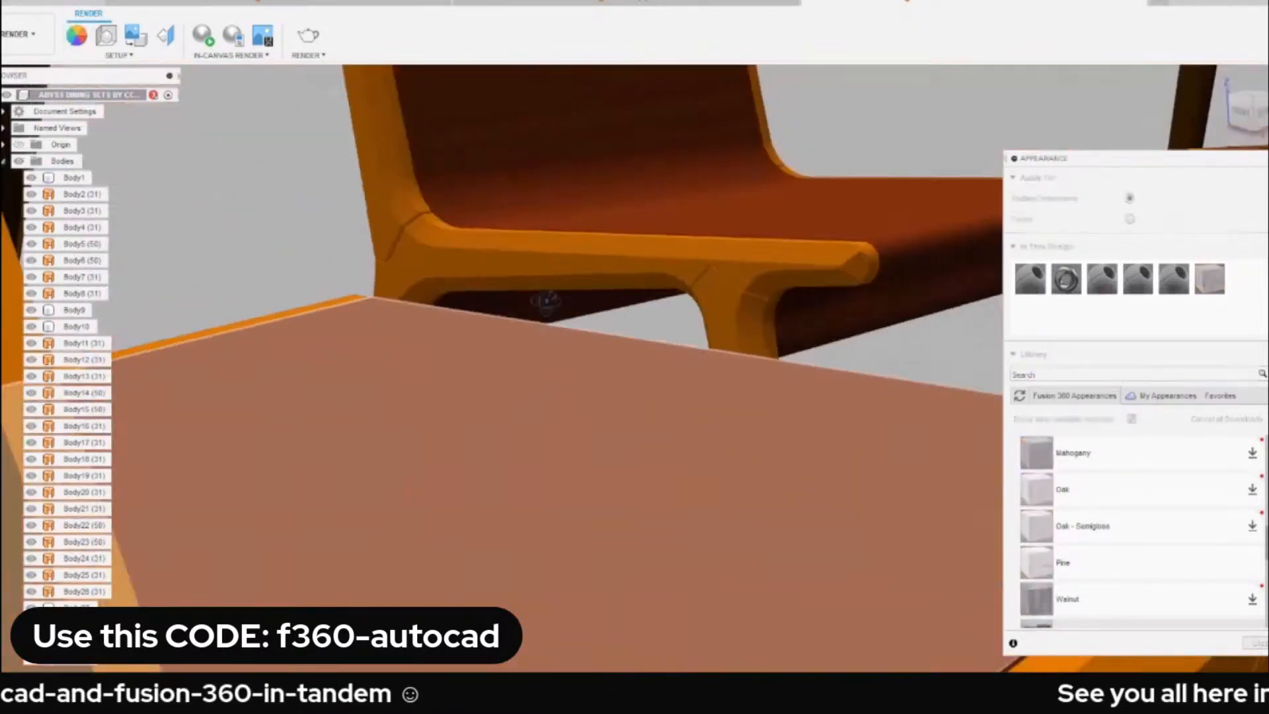
scroll(491, 332, down, 10)
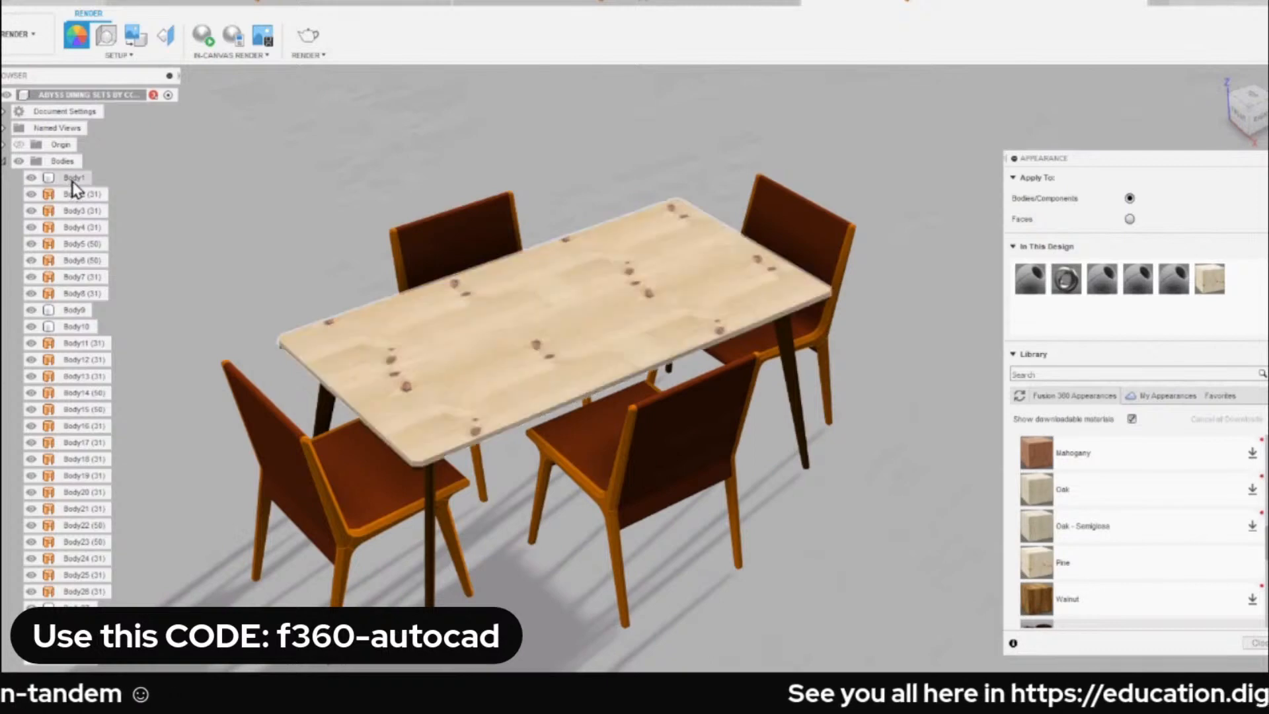
click(78, 179)
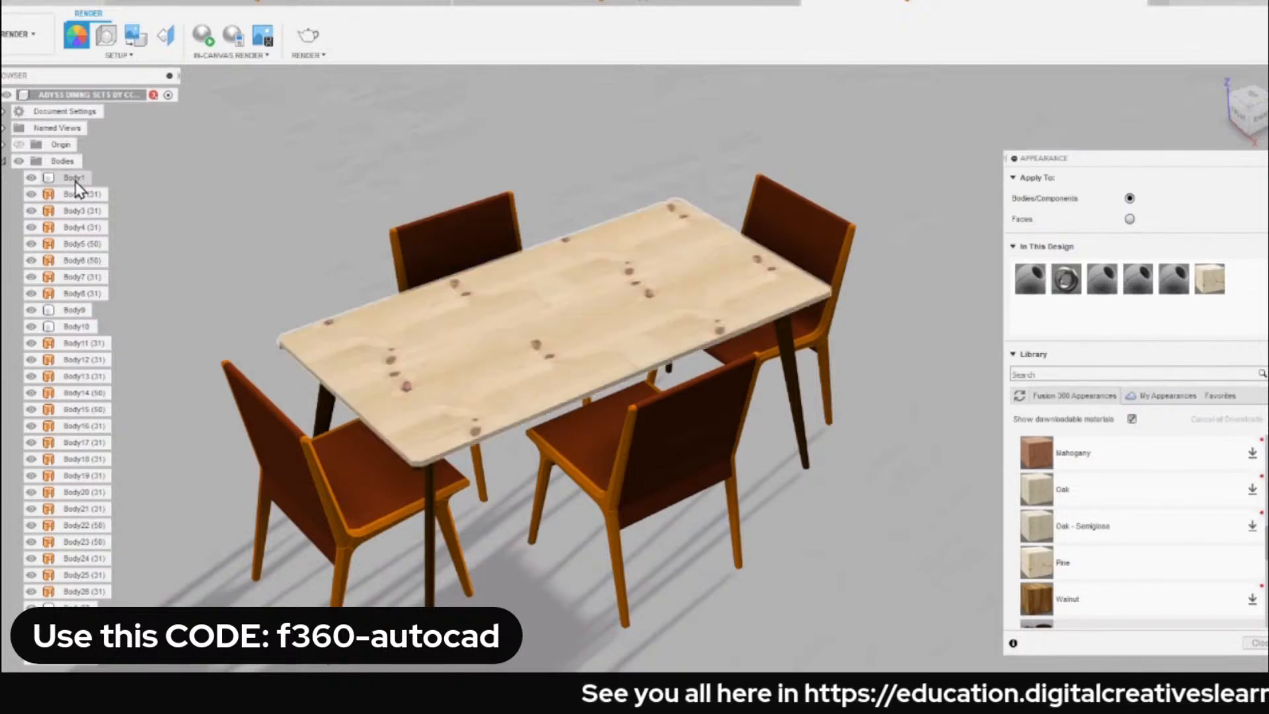
double_click(78, 178)
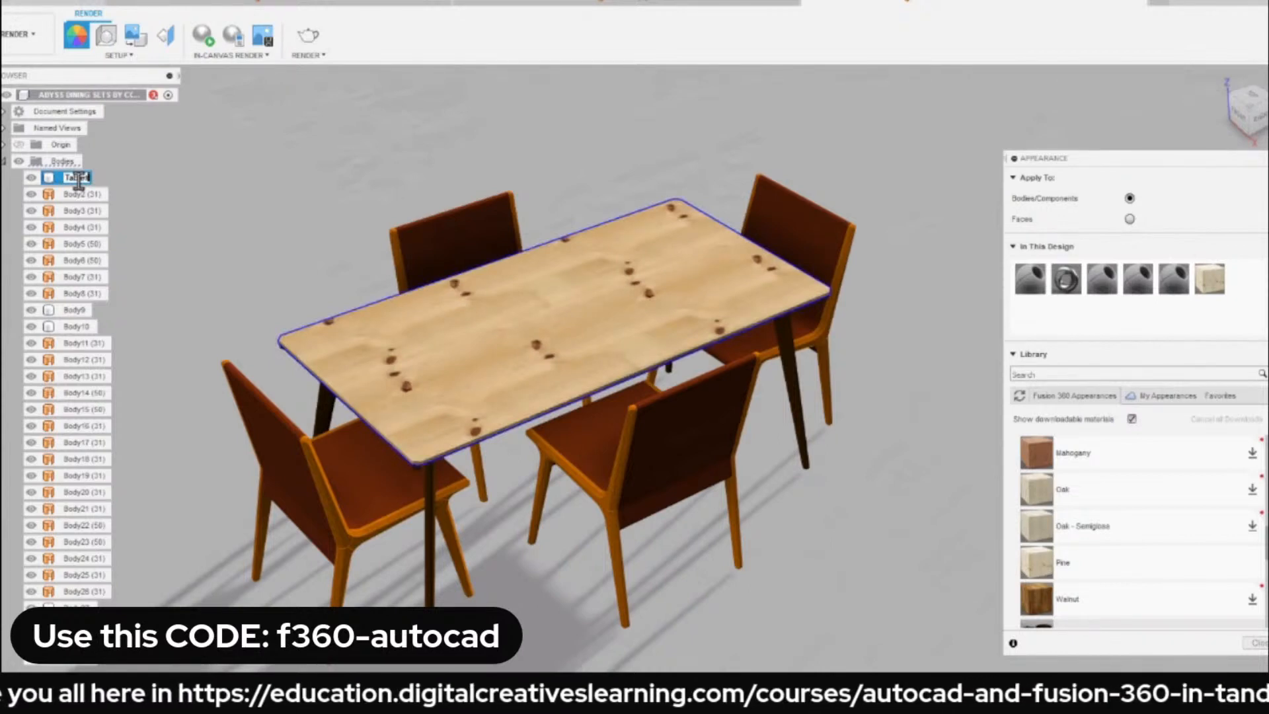
text(TableTop)
key(Return)
key(Escape)
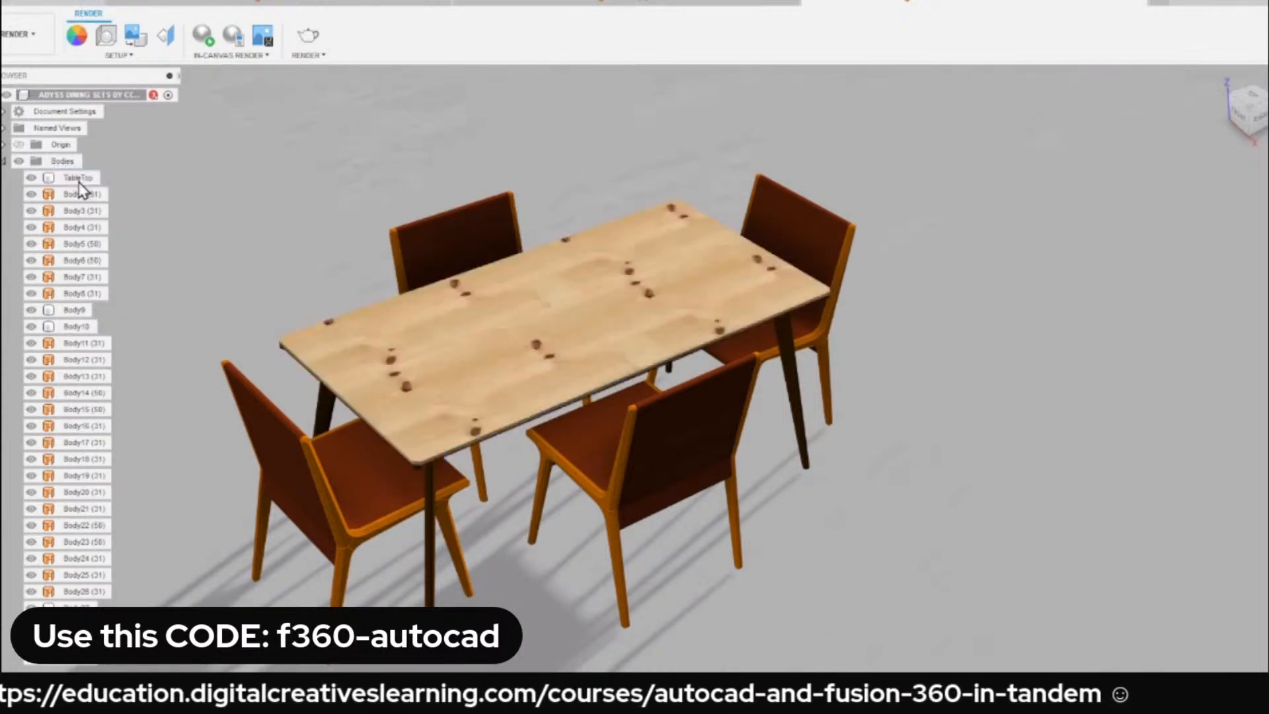
key(ctrl+z)
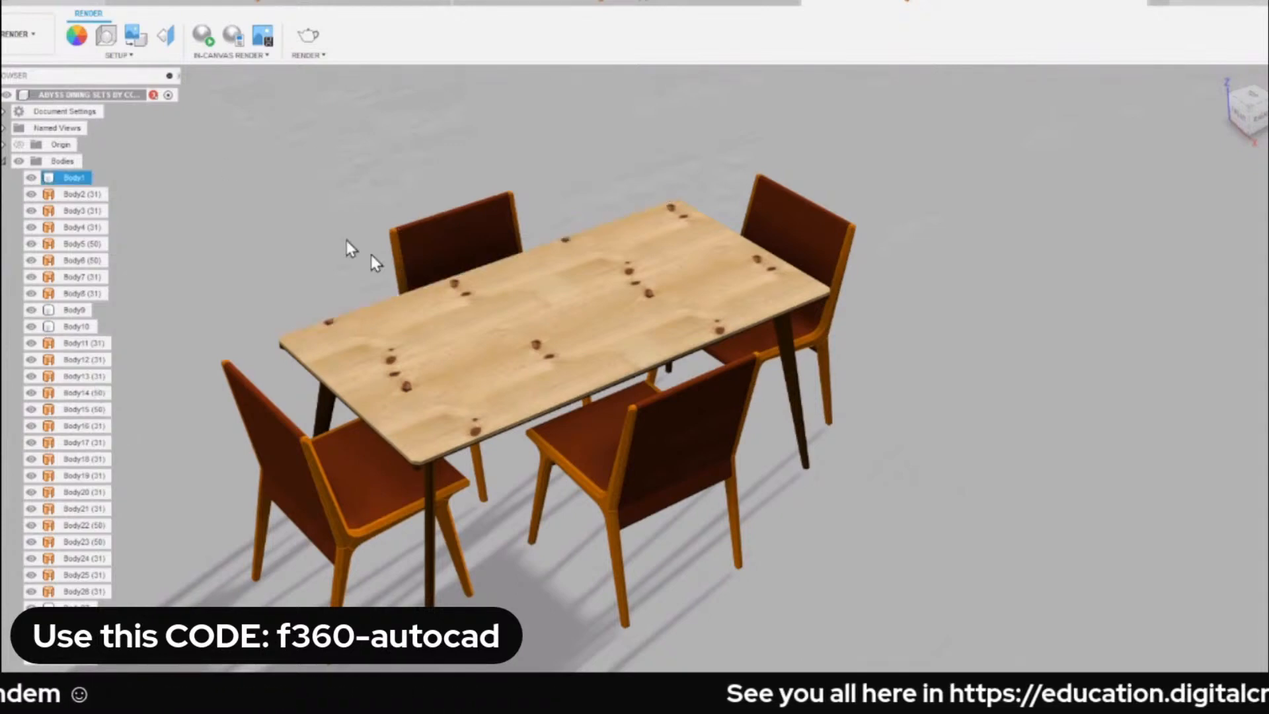
Edit the Pine appearance used on the tabletop and set its texture scale to about 63.
click(447, 291)
scroll(423, 301, up, 3)
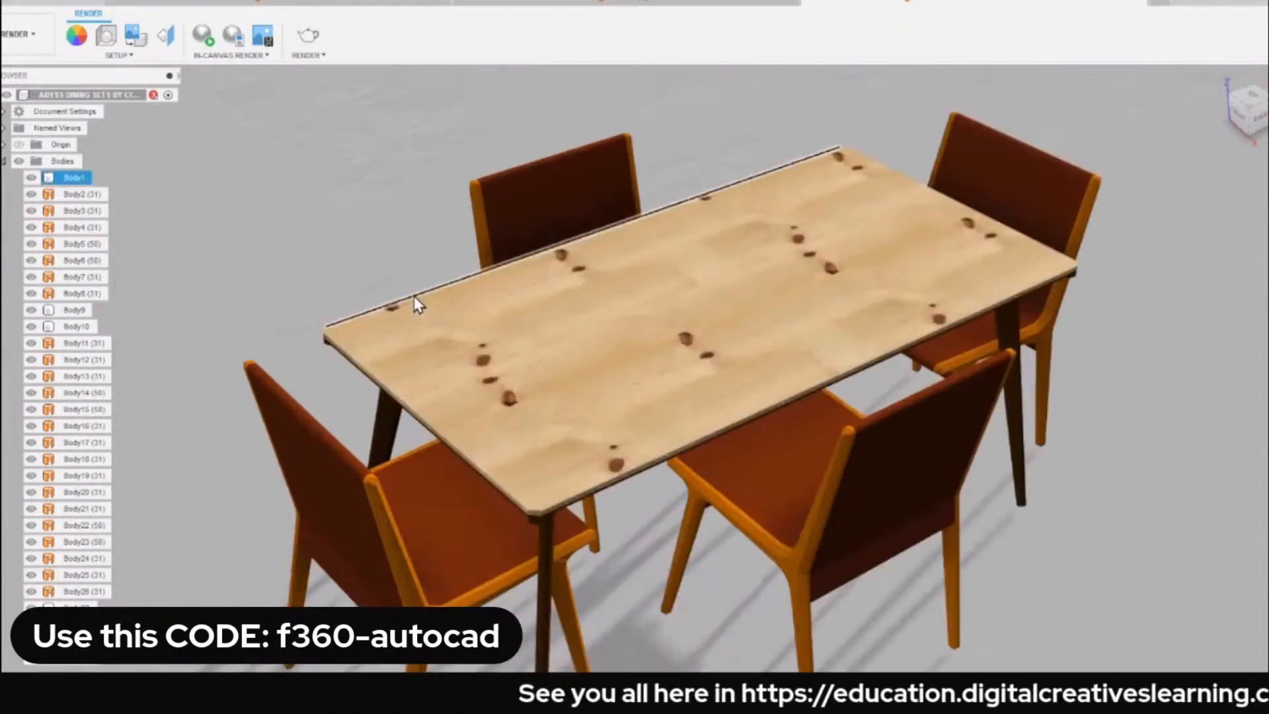
click(82, 37)
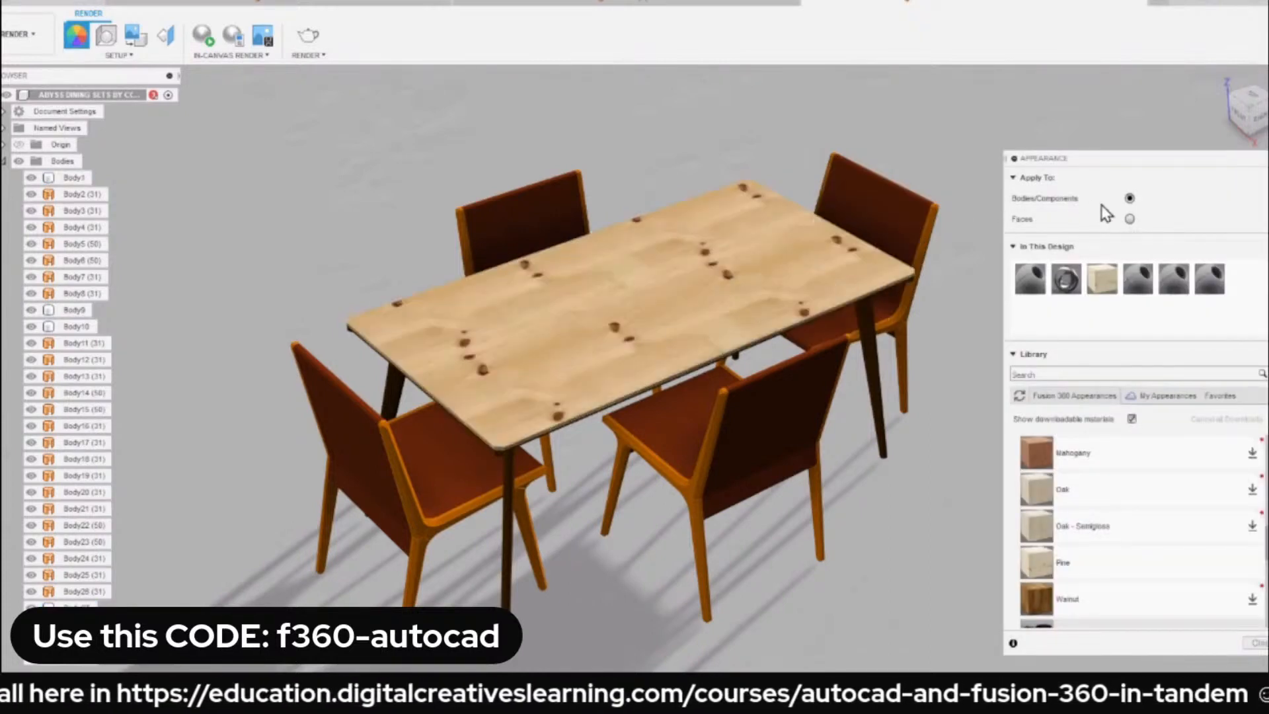
right_click(1101, 283)
click(1157, 295)
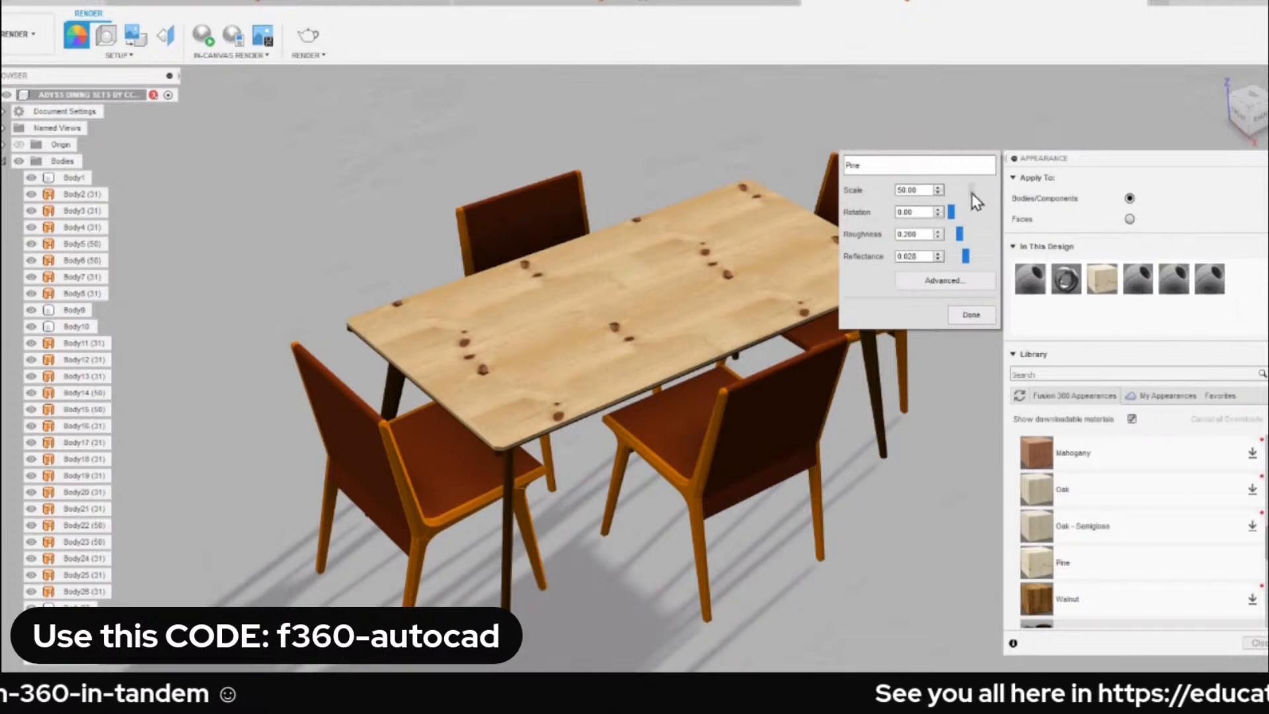
mouse_move(972, 193)
mouse_down()
mouse_move(982, 198)
mouse_move(967, 208)
mouse_up()
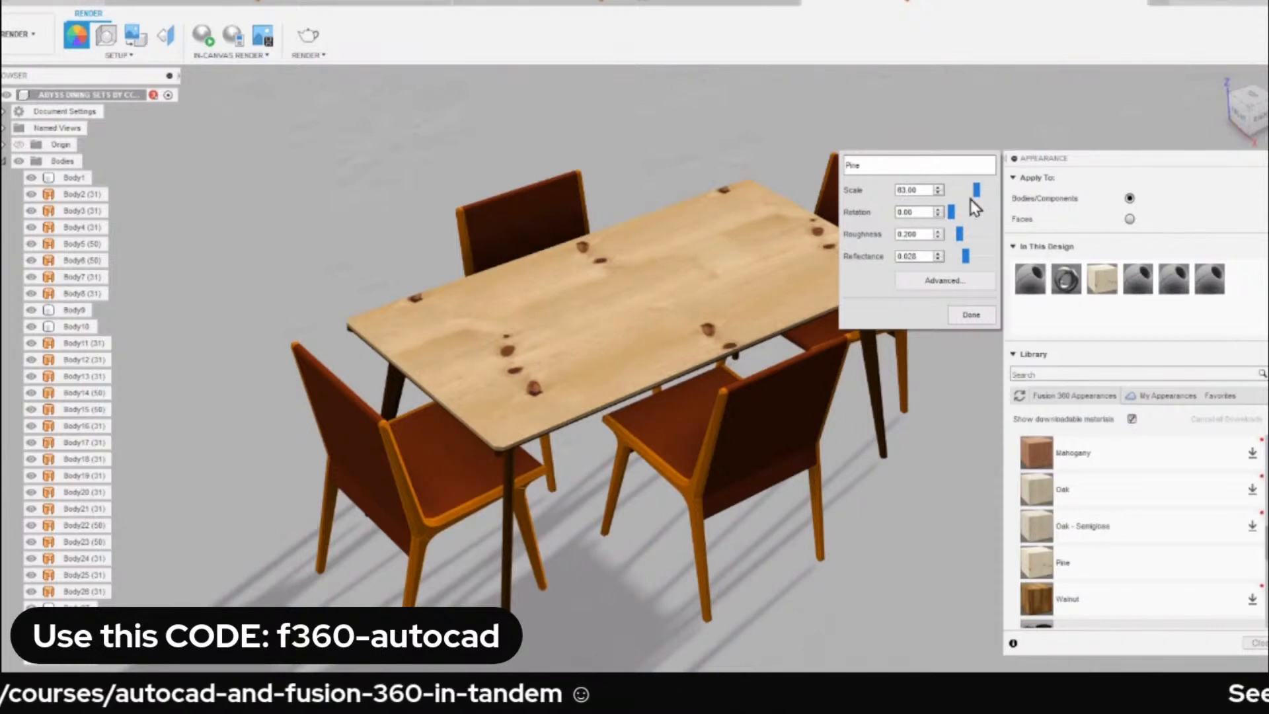
click(970, 315)
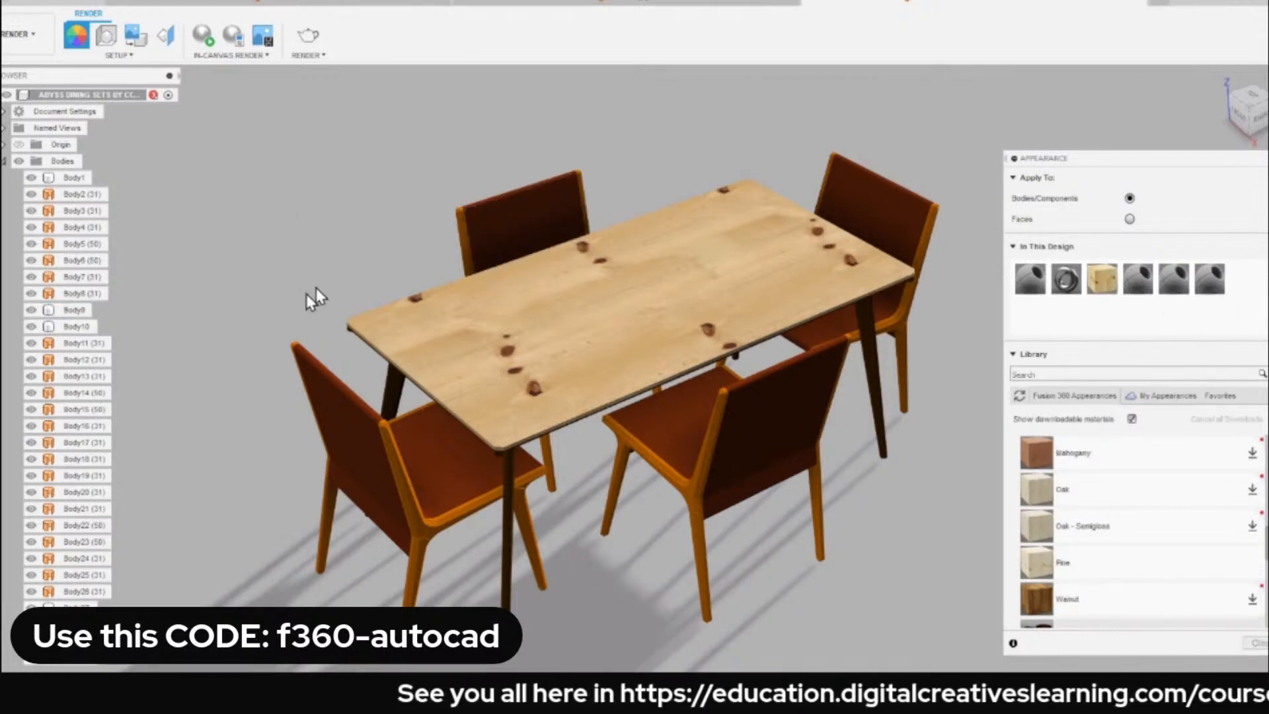
Close the Appearance settings and locate the seat body of the chair at the table's near end in the browser.
scroll(436, 238, down, 2)
scroll(444, 237, up, 3)
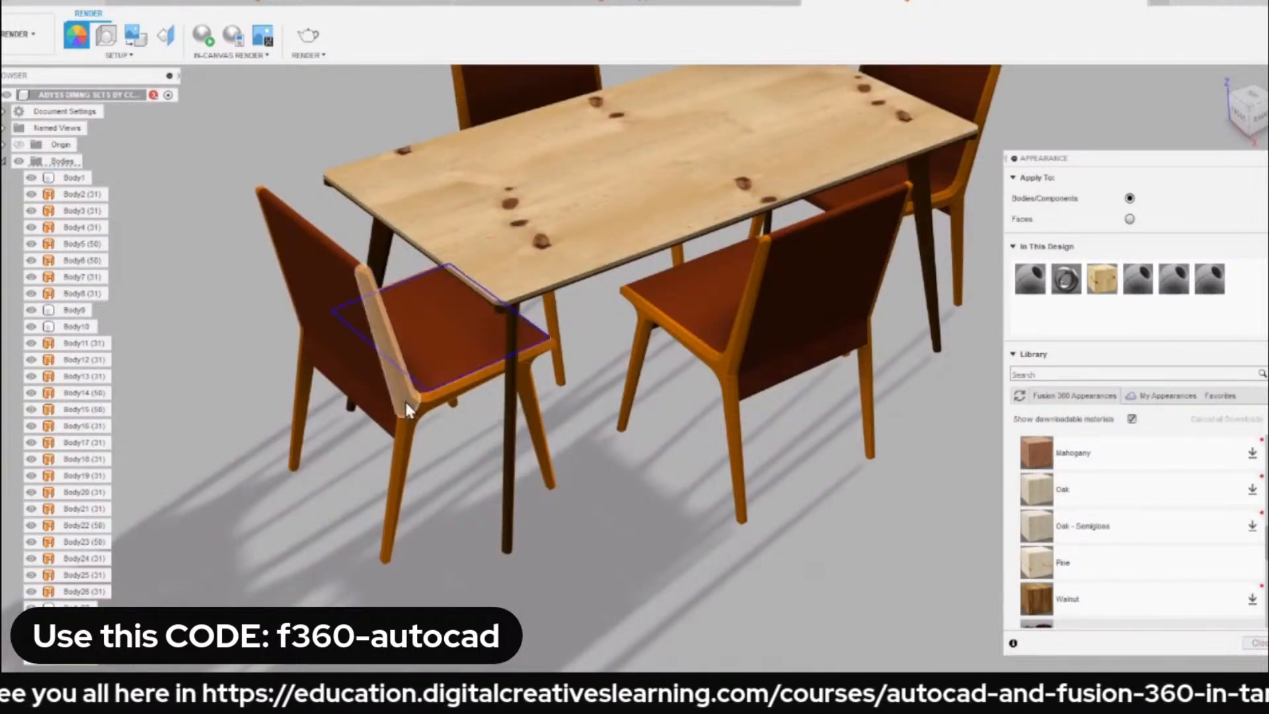
key(Escape)
scroll(423, 357, up, 4)
scroll(415, 372, down, 5)
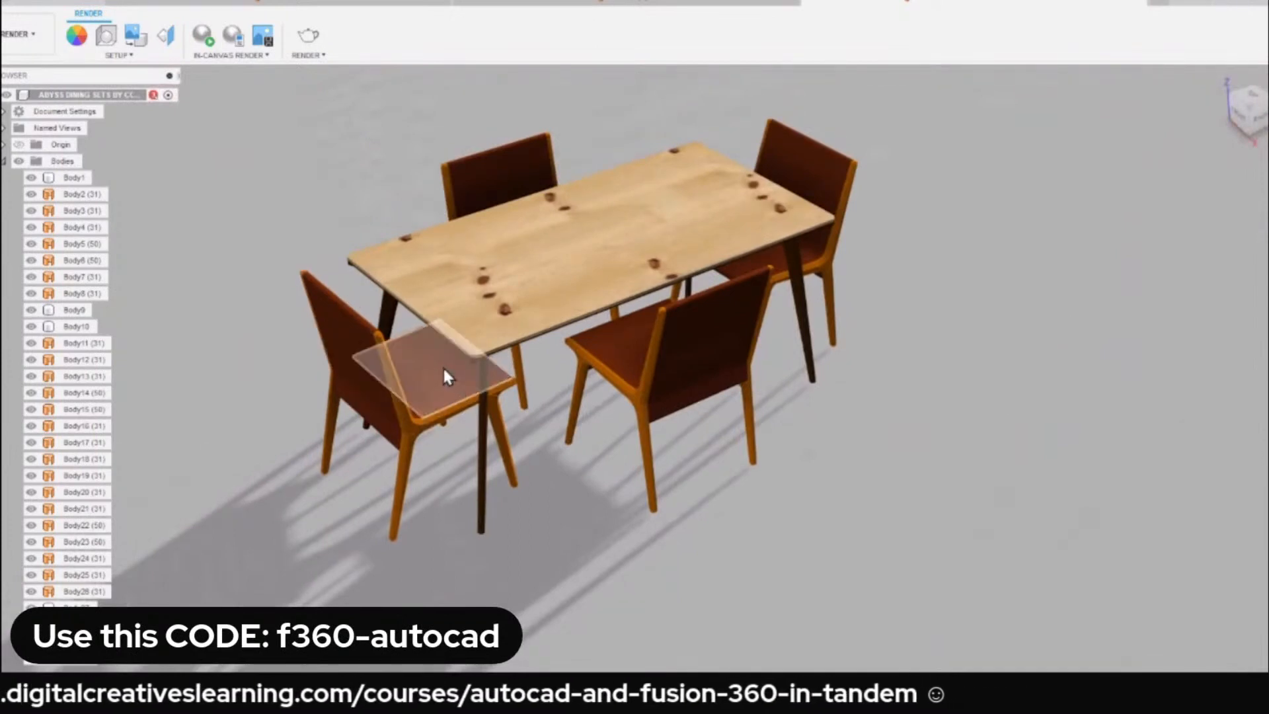
click(433, 360)
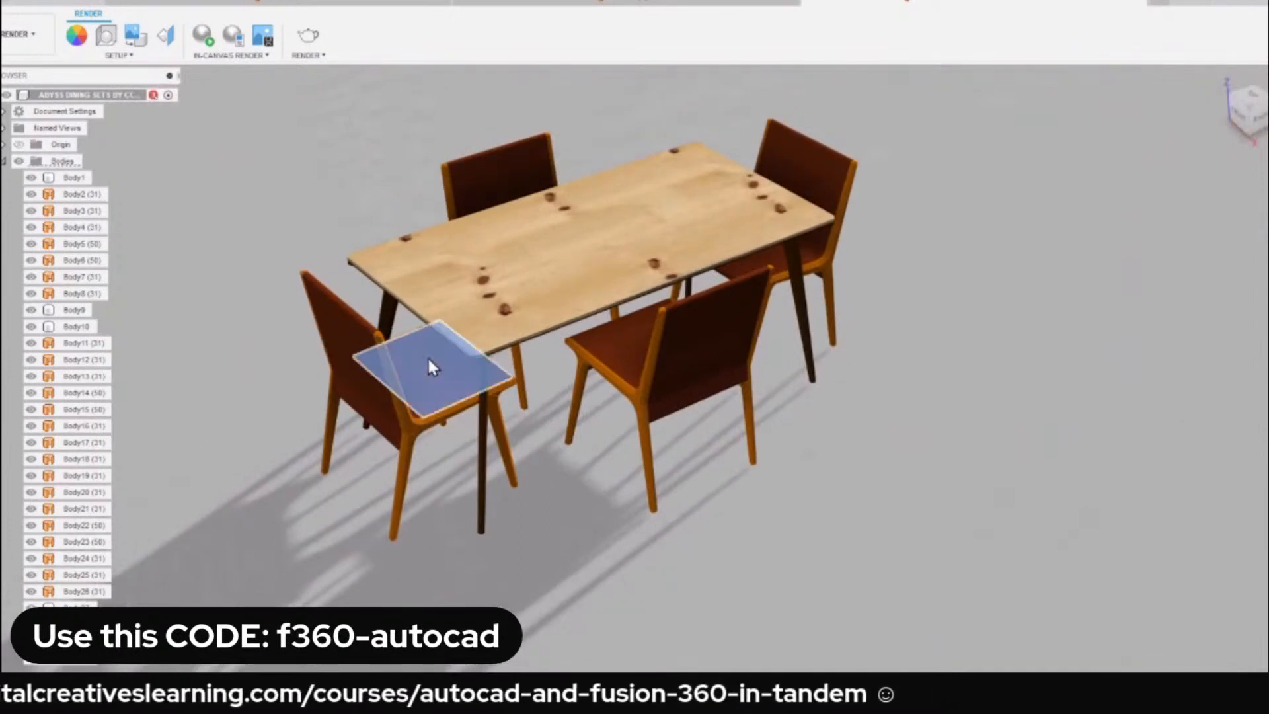
right_click(287, 177)
click(306, 305)
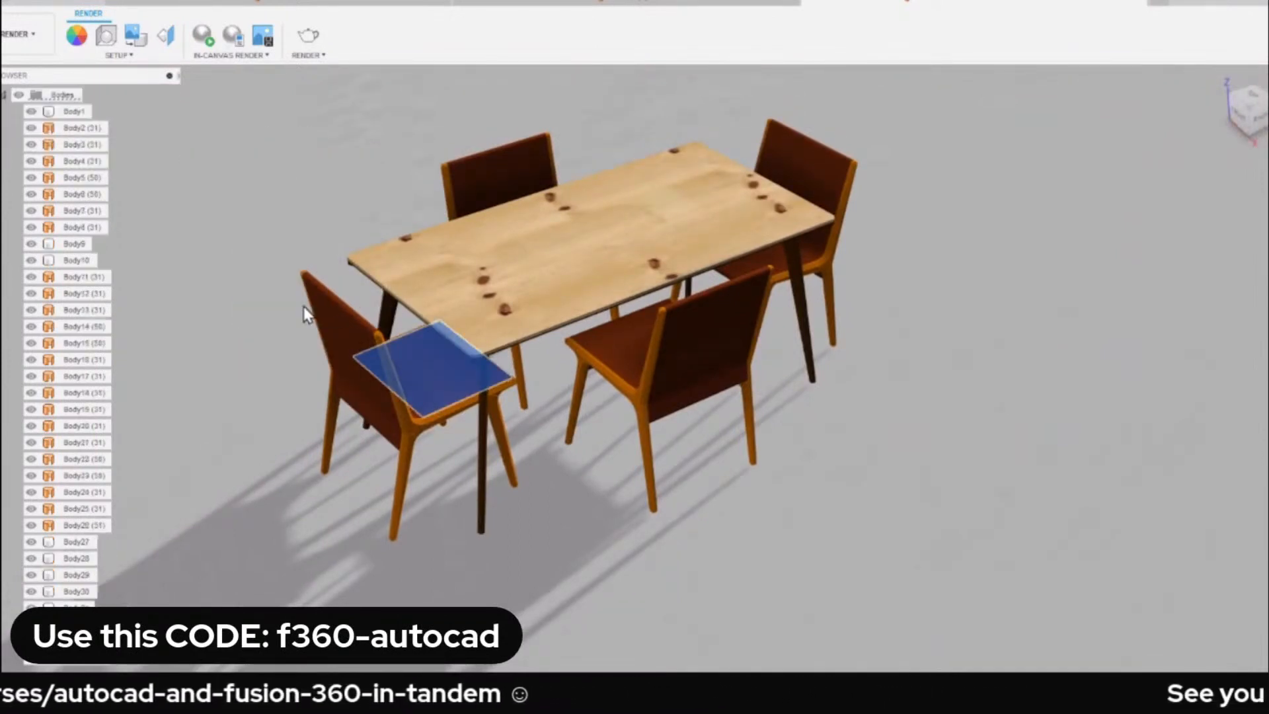
scroll(56, 568, down, 1)
scroll(56, 568, down, 2)
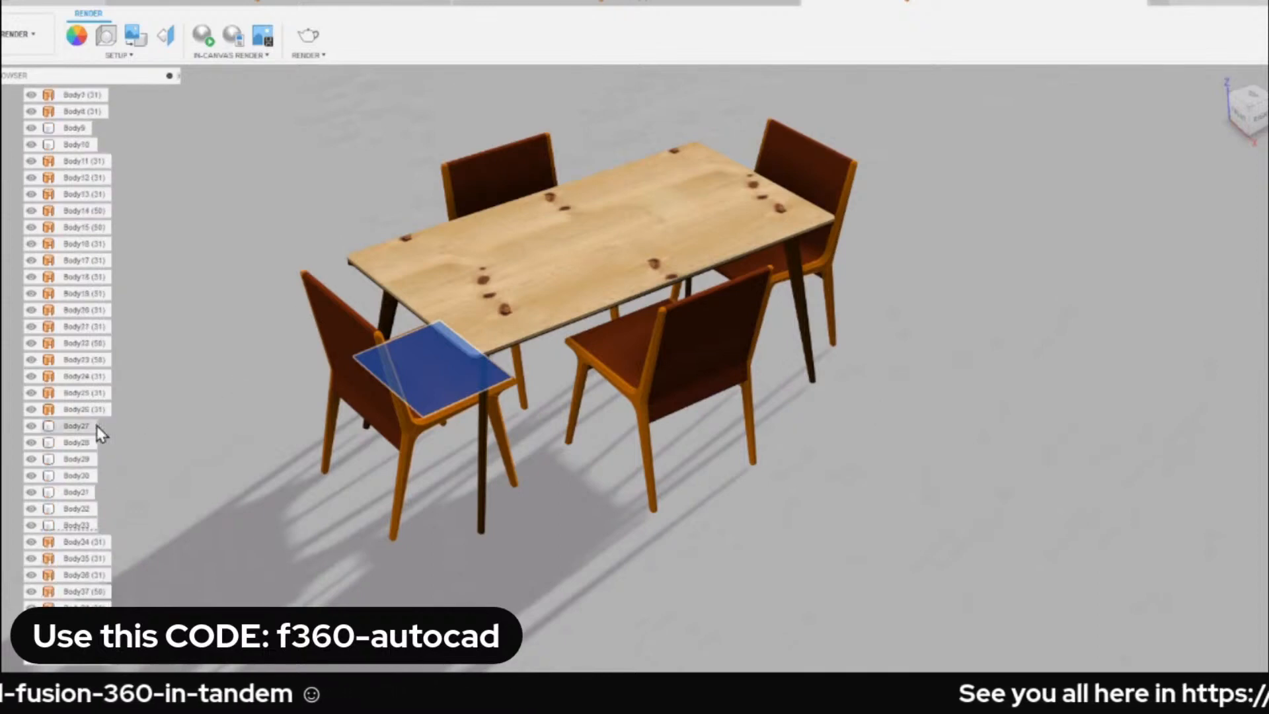
Check the bodies from Body33 onward one by one to identify which ones make up the chair.
click(55, 510)
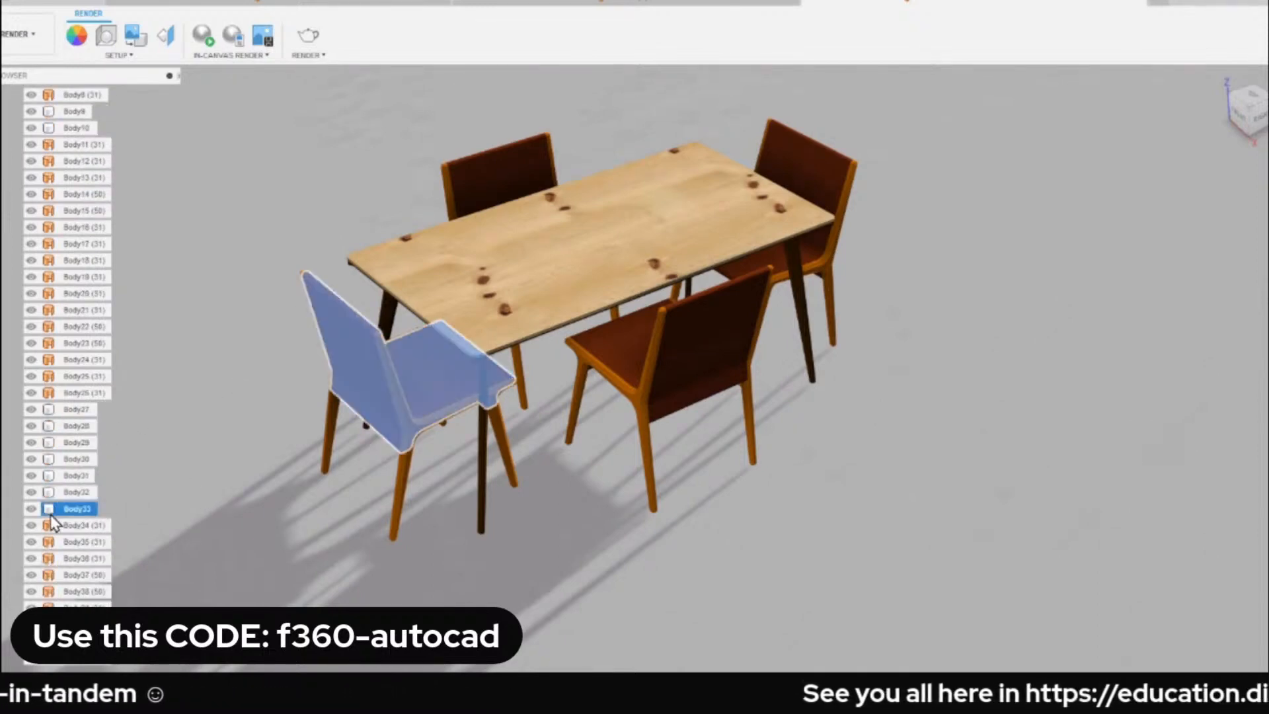
click(86, 525)
click(91, 542)
click(85, 559)
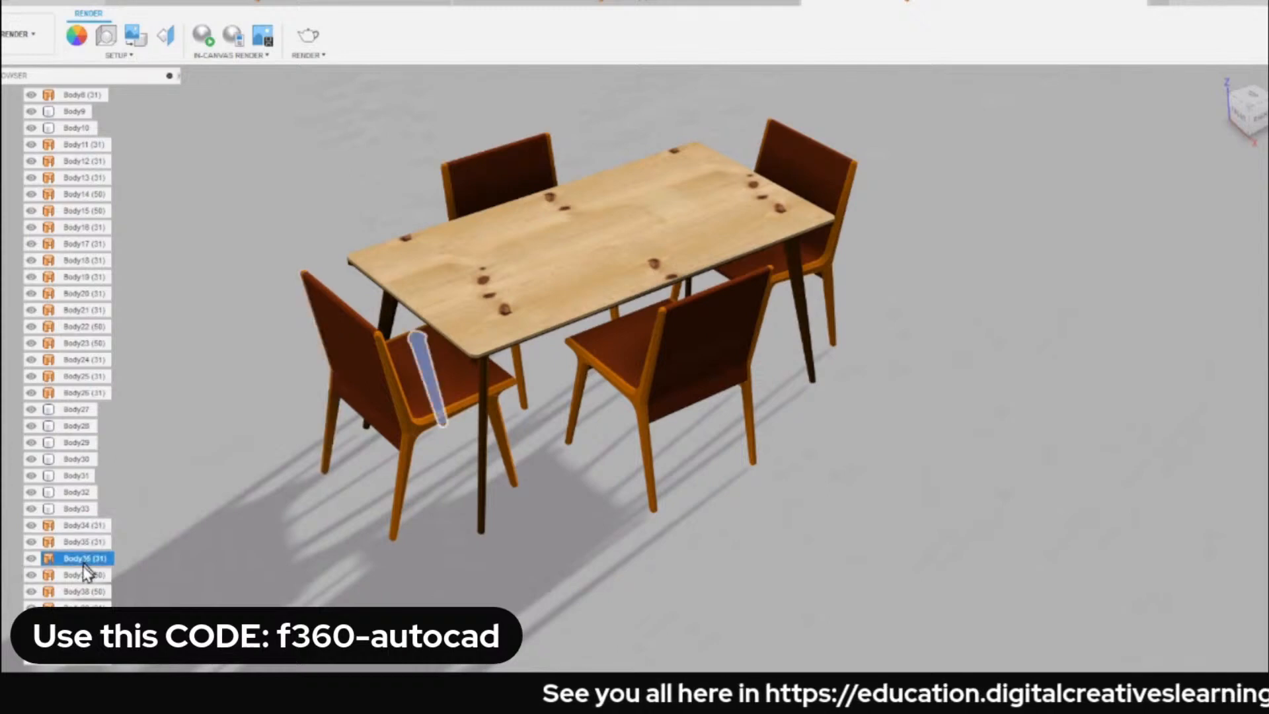
click(86, 575)
click(85, 591)
click(86, 608)
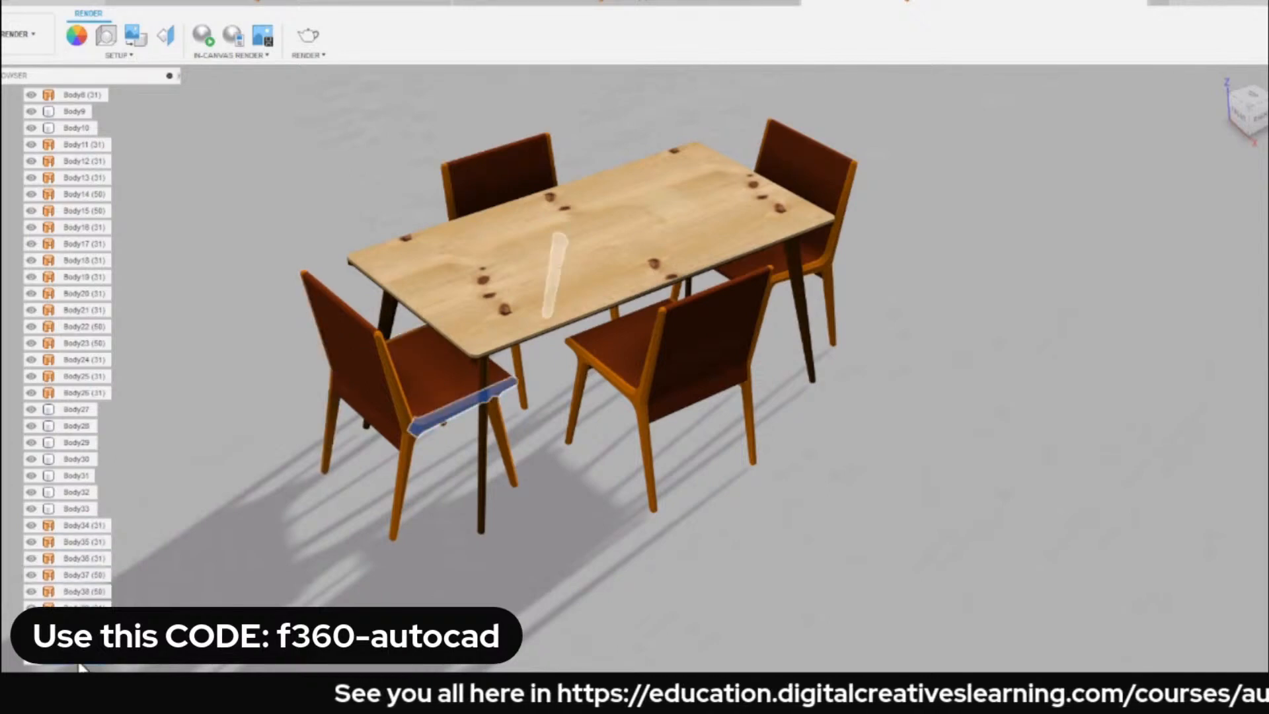
click(85, 625)
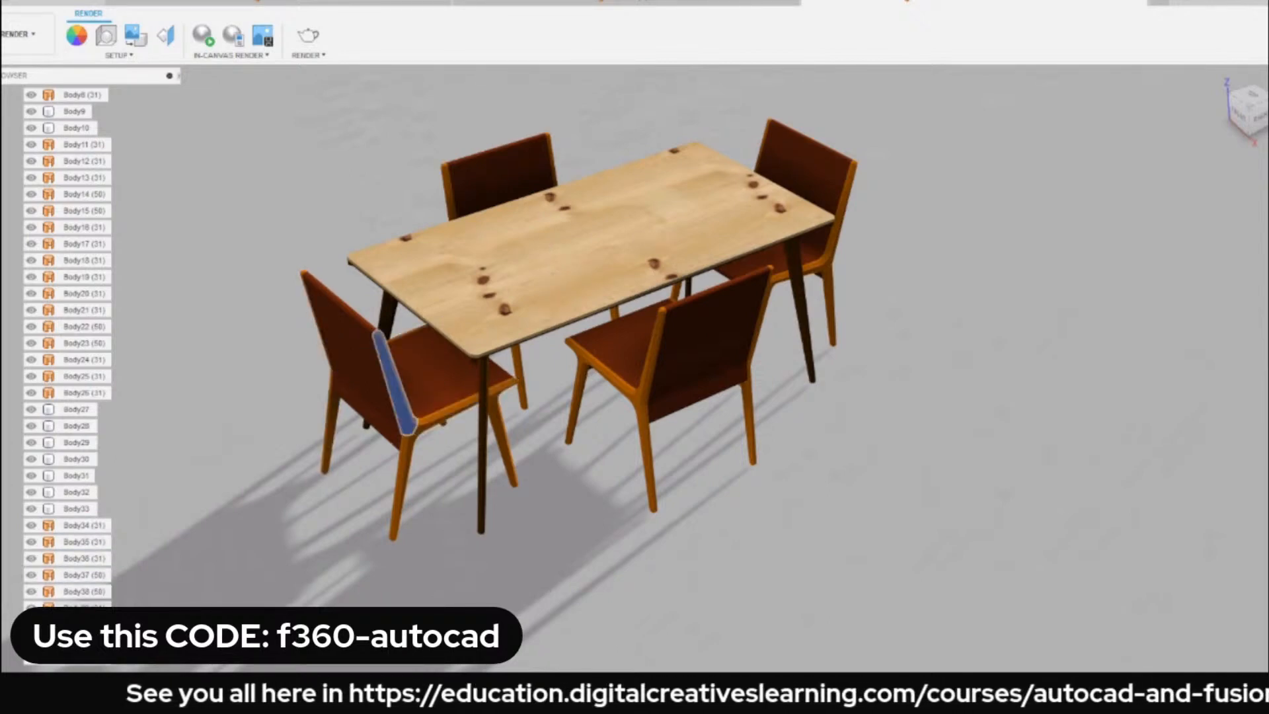
click(85, 625)
Select the chair's bodies from its last leg back to Body33 and isolate them.
click(85, 641)
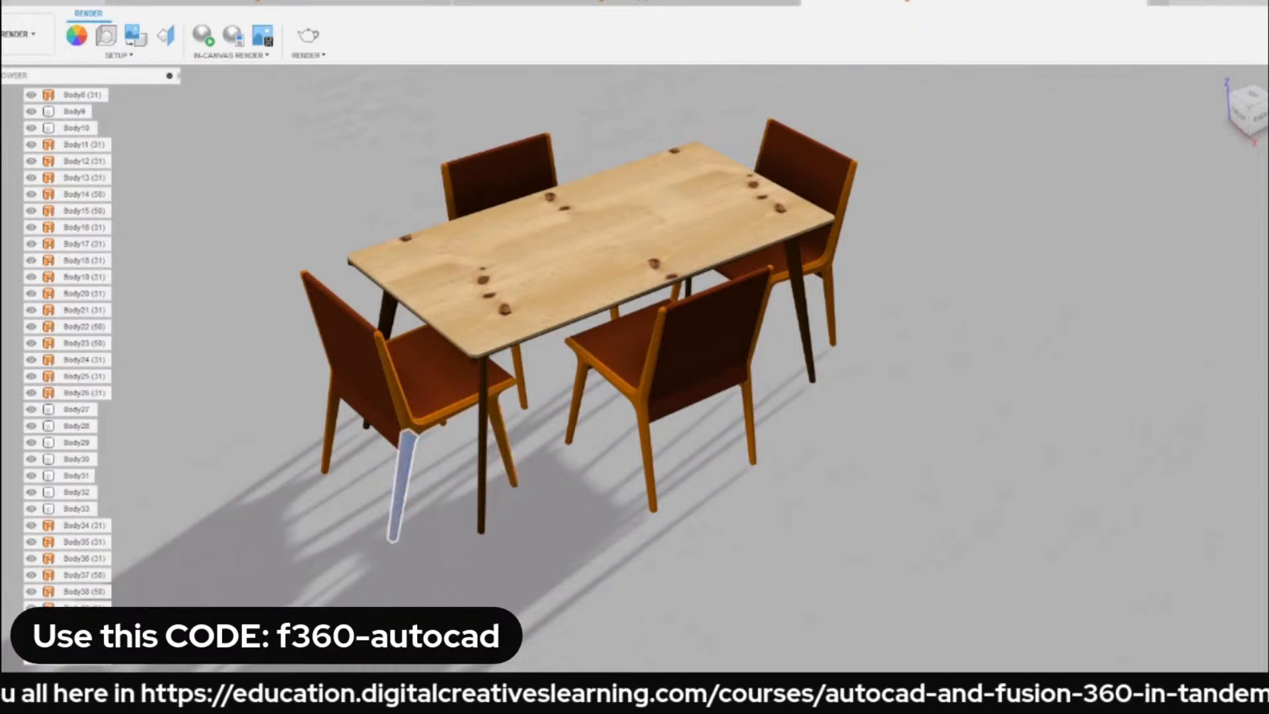
shift+click(79, 509)
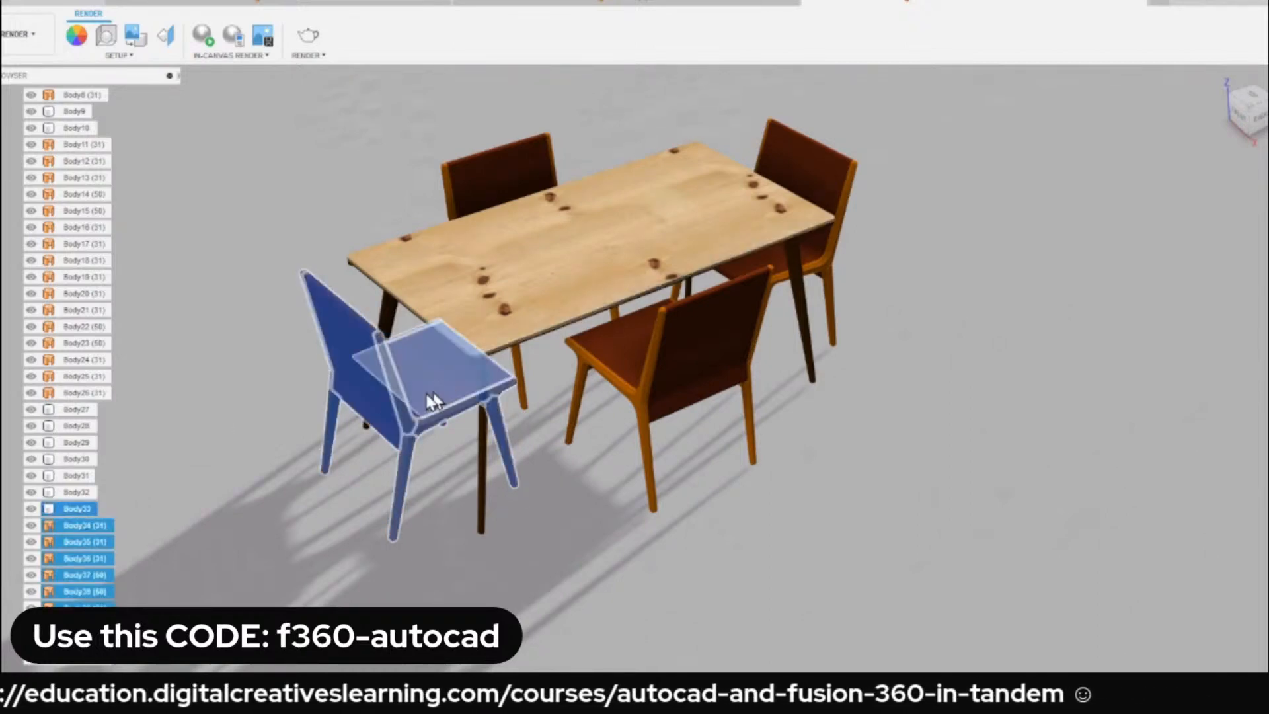
shift+middle_drag(433, 401, 263, 425)
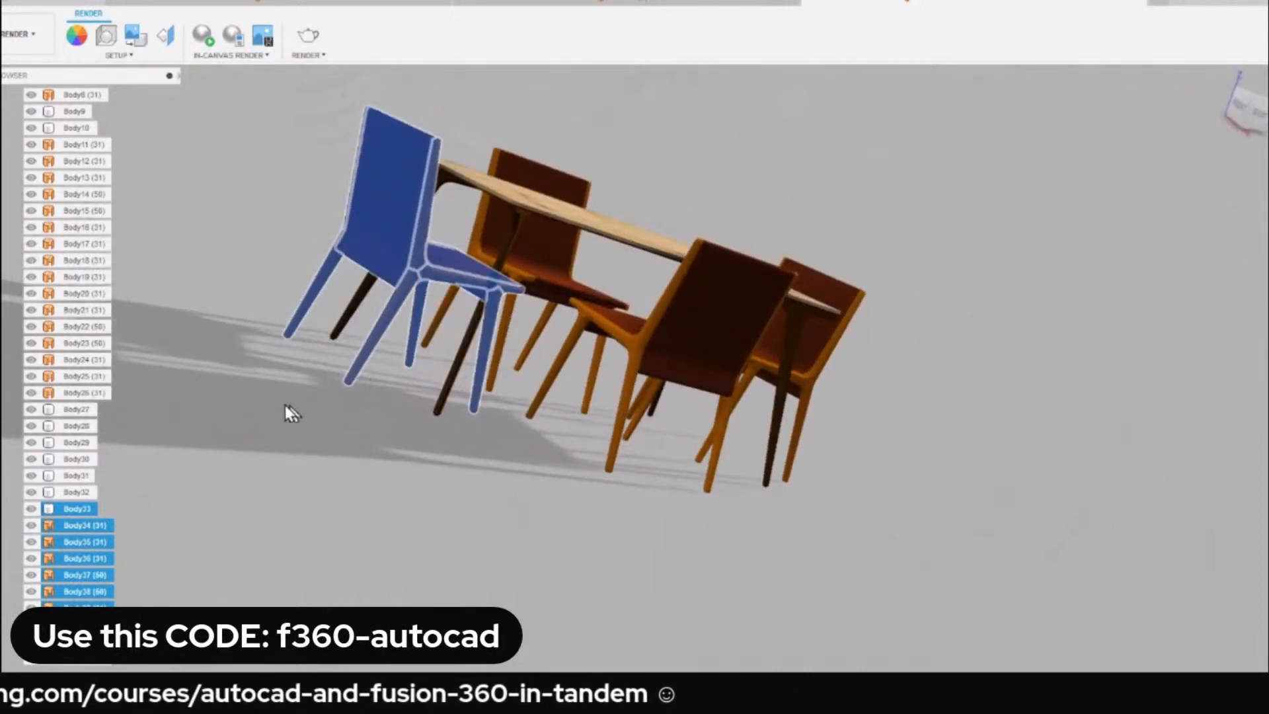
right_click(73, 510)
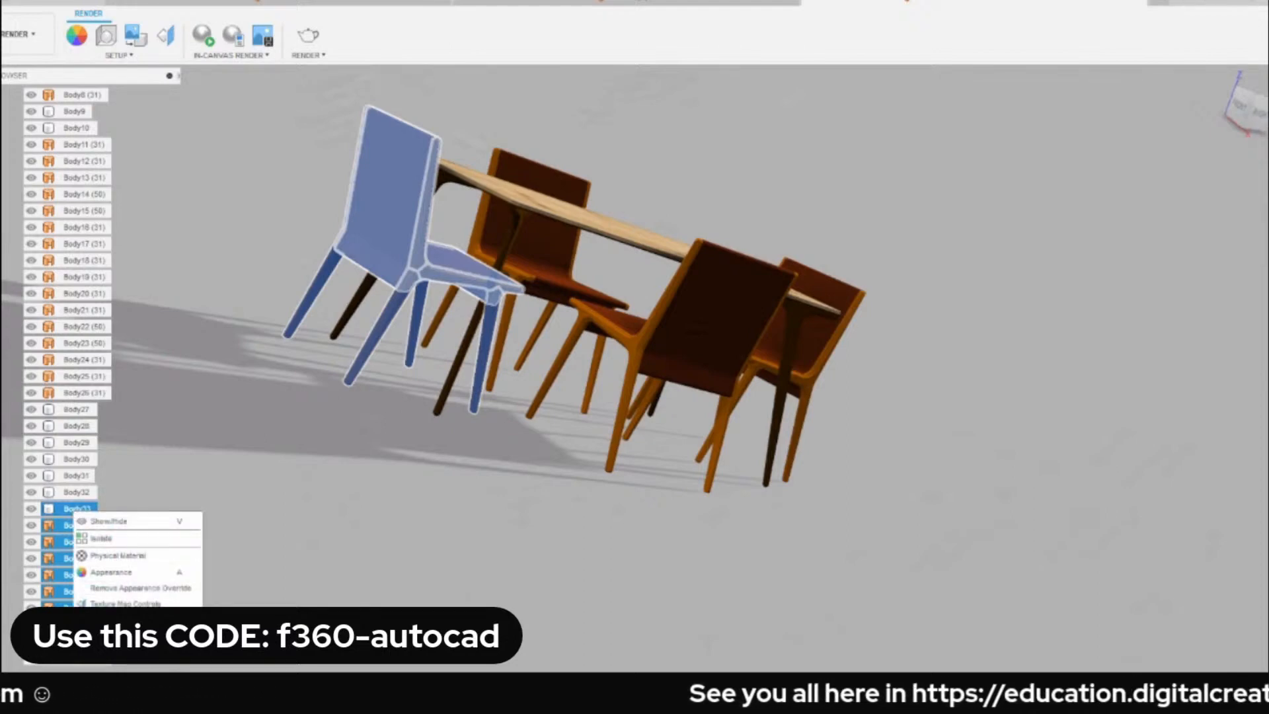
click(122, 539)
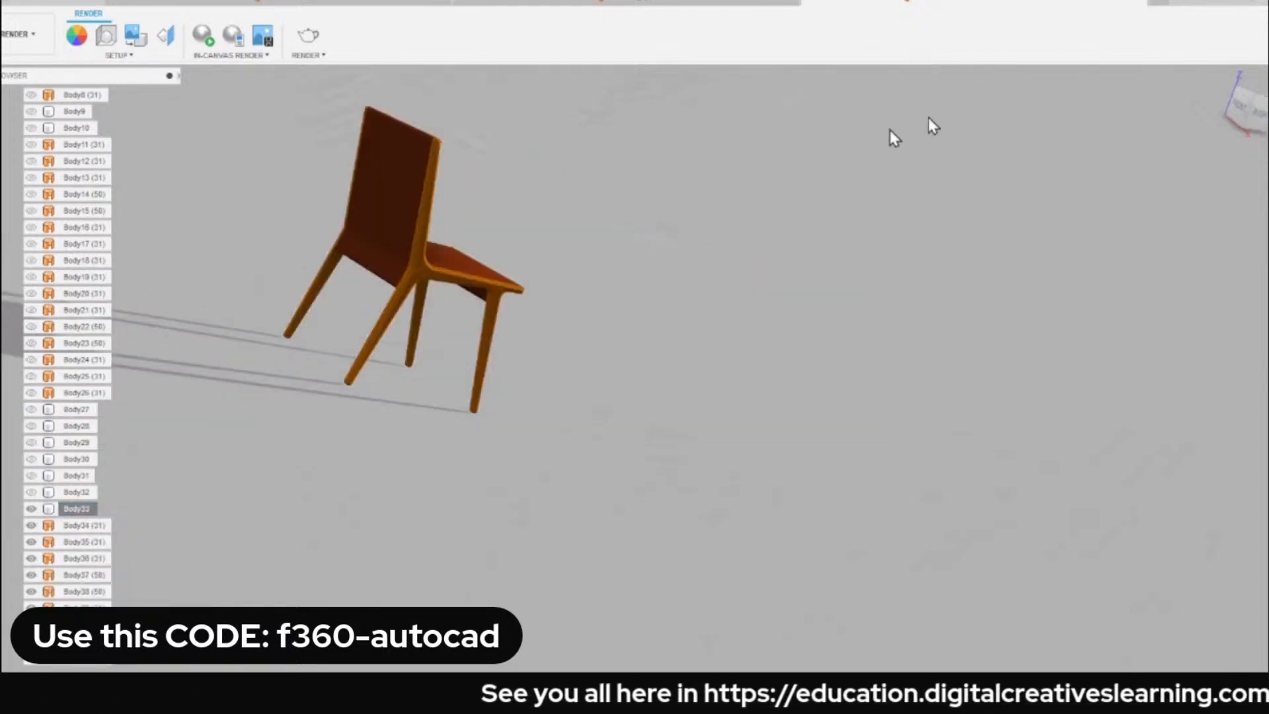
Start the Appearance command with the isolated chair in view and download the Walnut material from the library.
click(1218, 77)
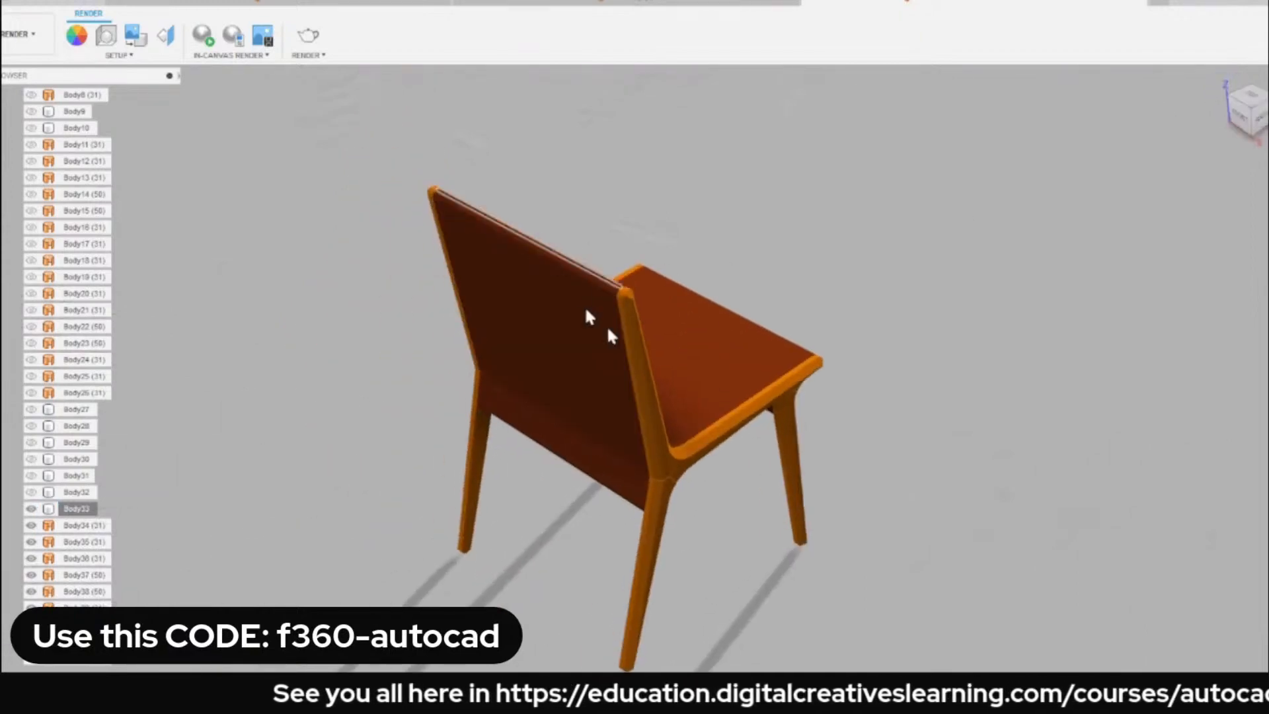
shift+middle_drag(589, 312, 579, 268)
click(1220, 80)
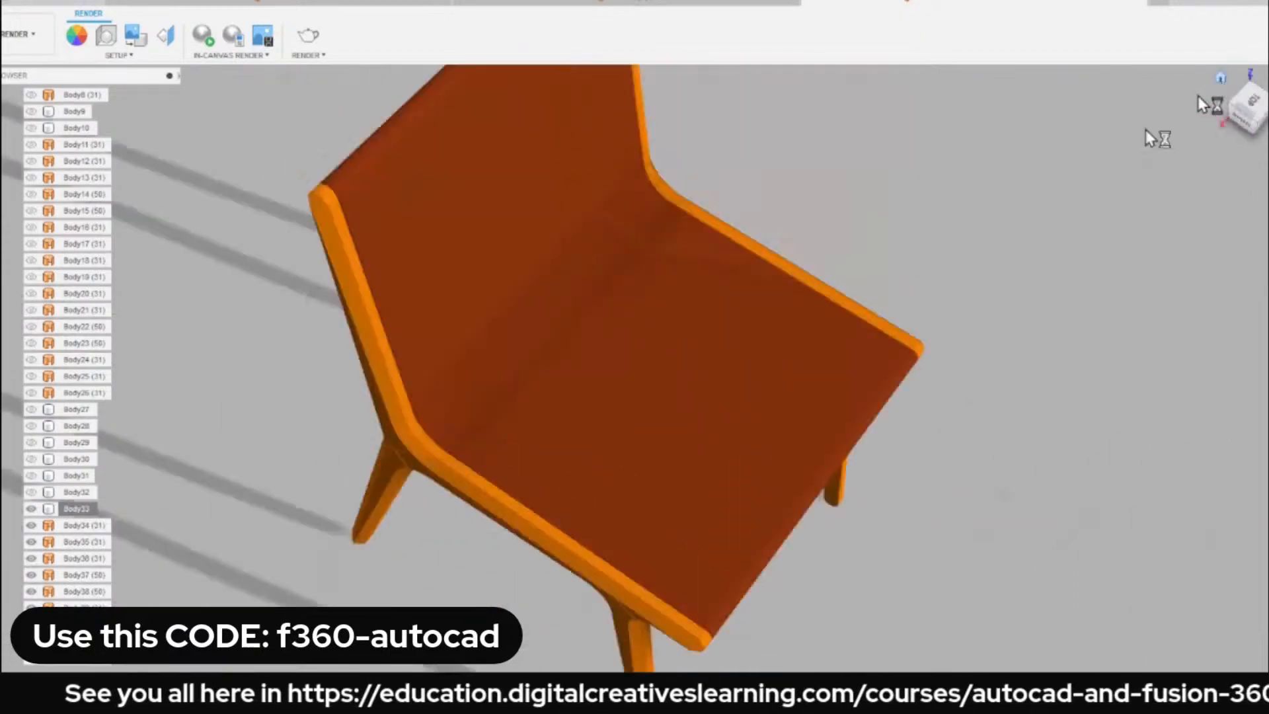
shift+middle_drag(707, 307, 655, 295)
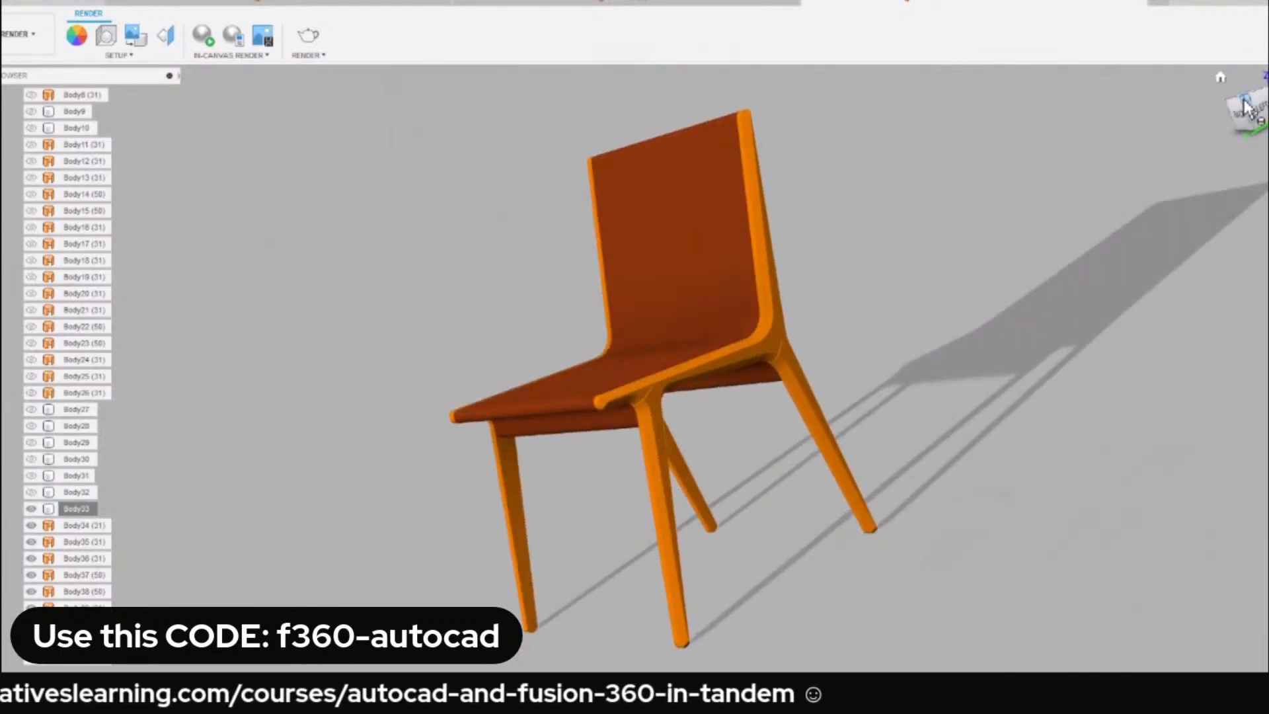
click(1244, 101)
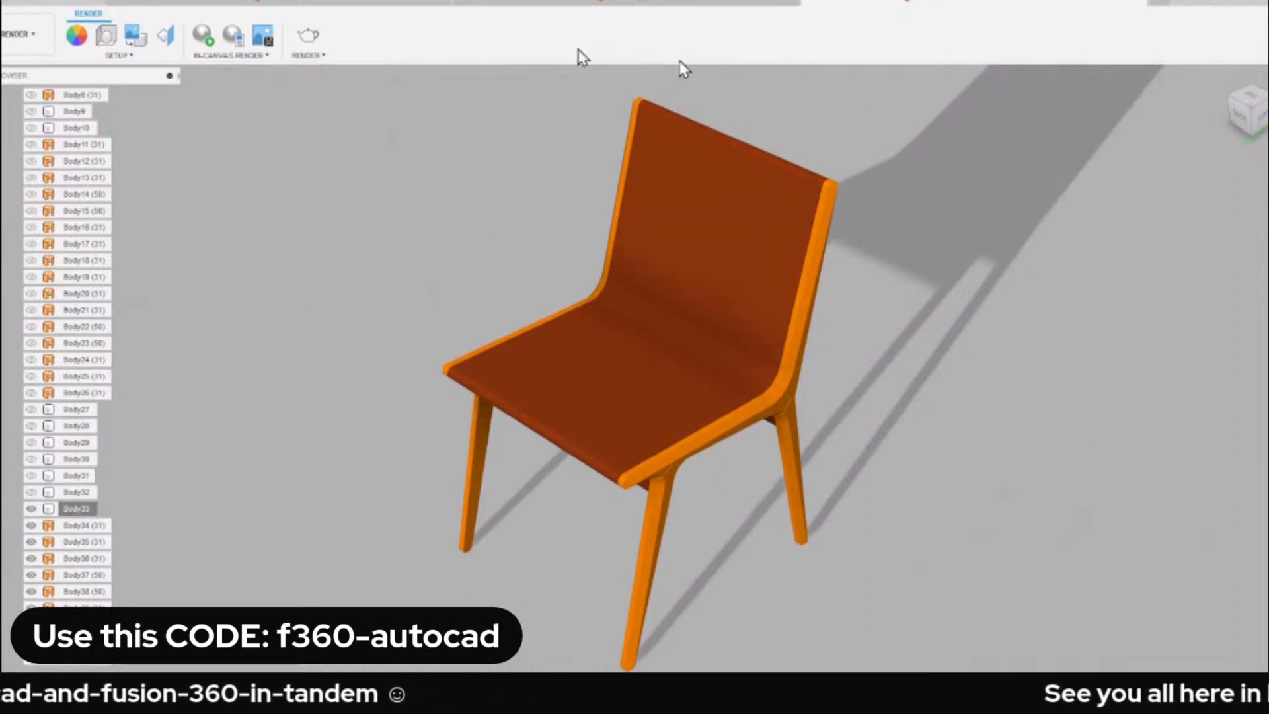
key(a)
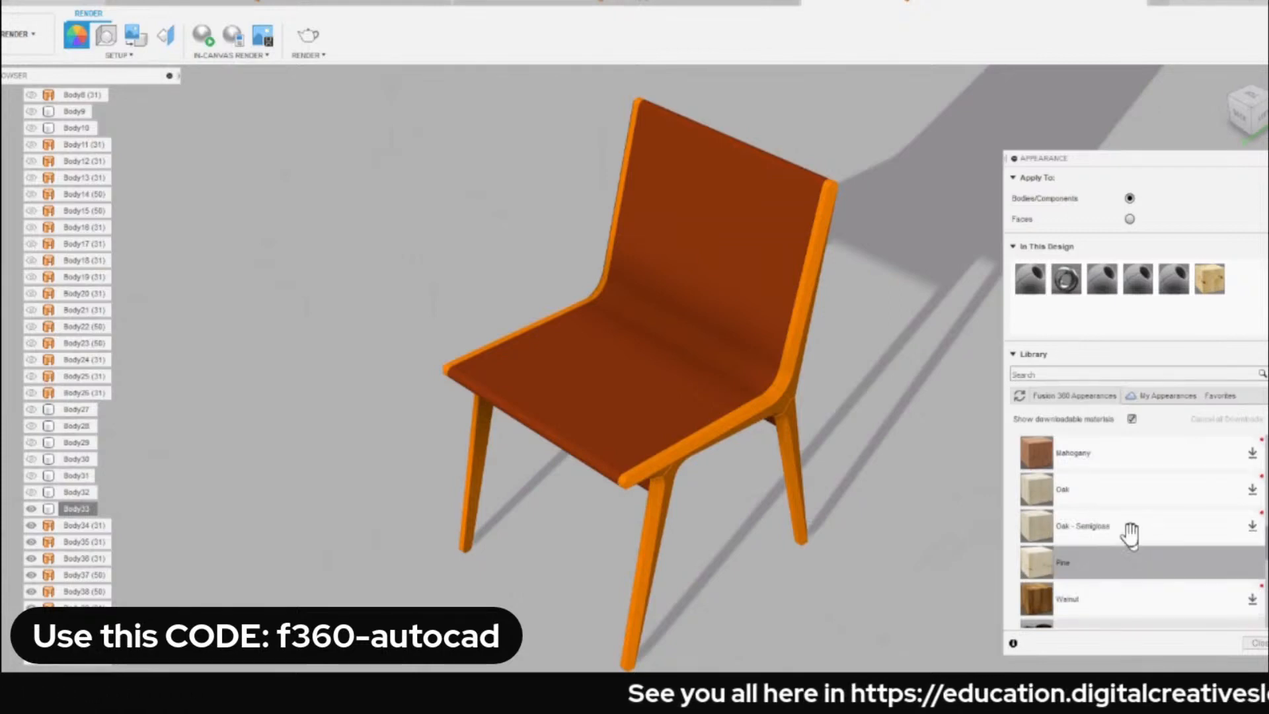
click(1250, 598)
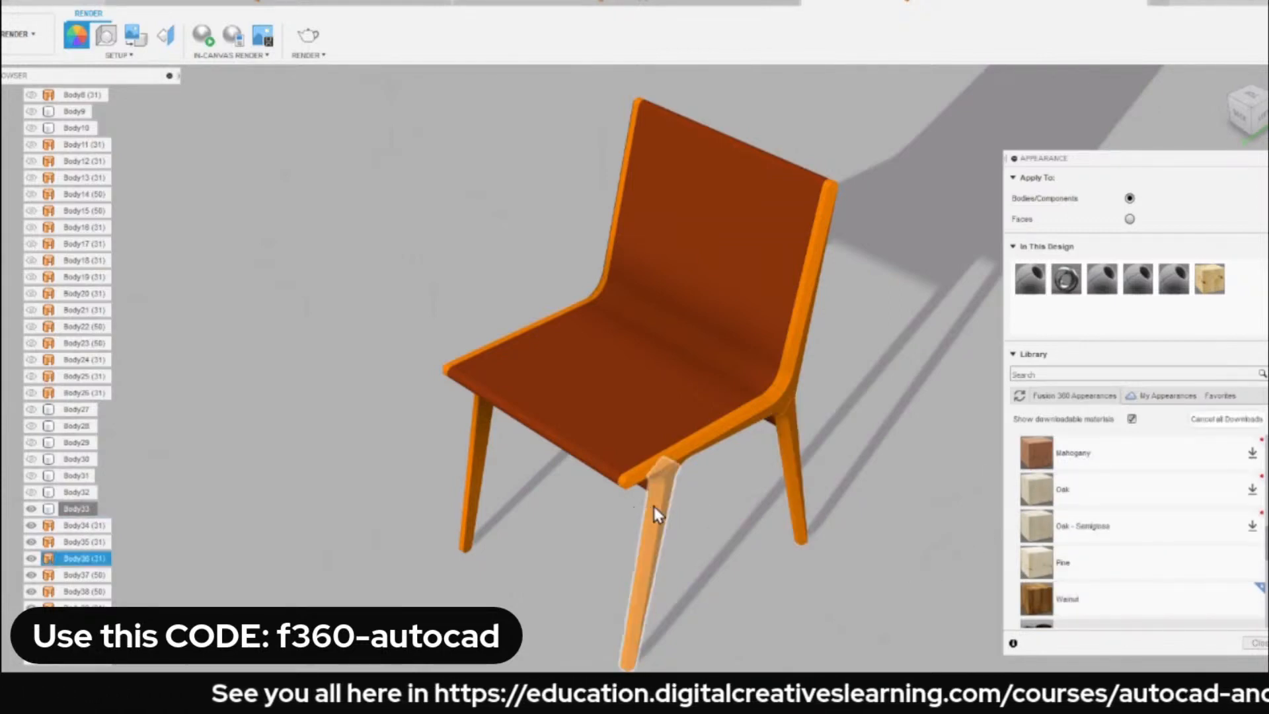
click(660, 529)
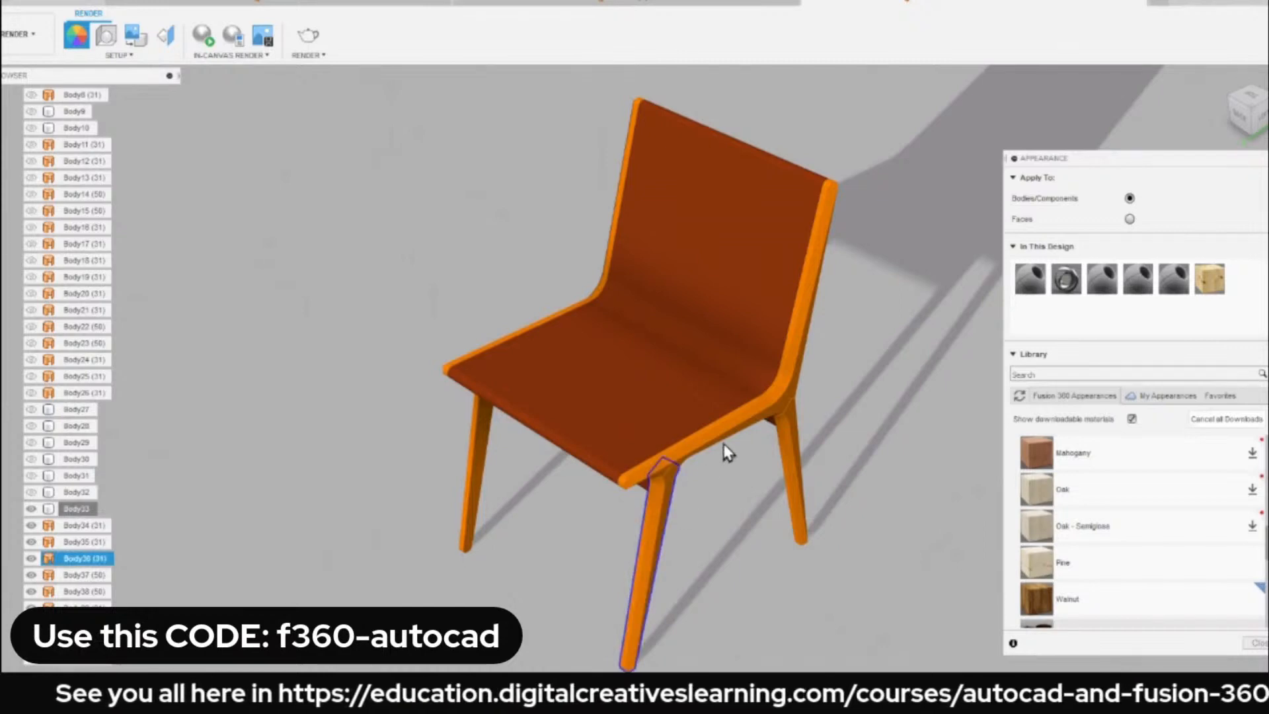
click(776, 374)
click(822, 264)
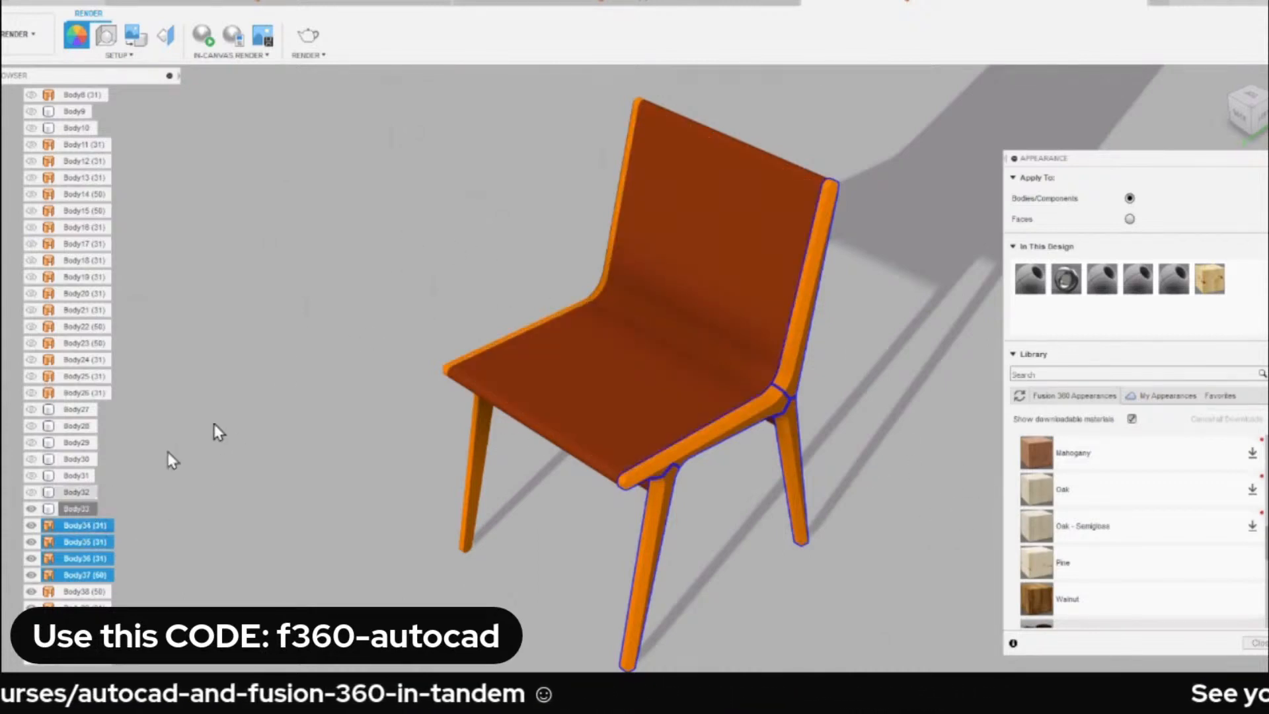
ctrl+click(76, 508)
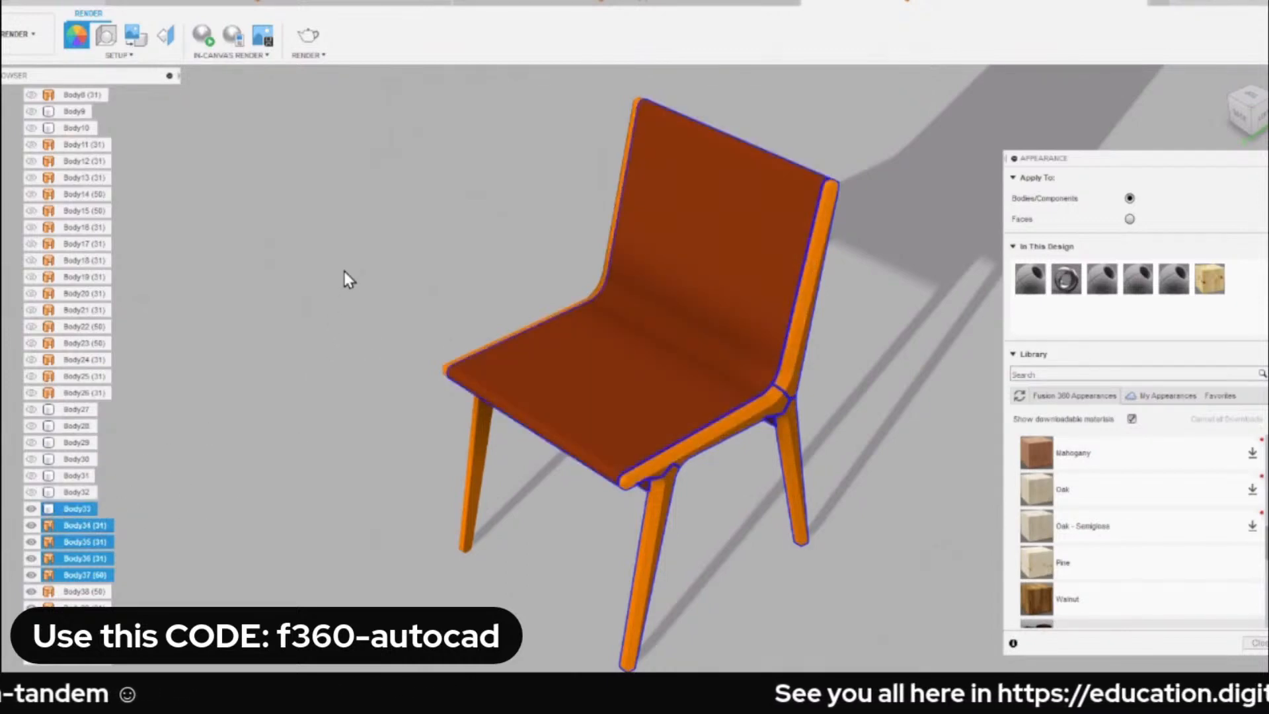
key(Escape)
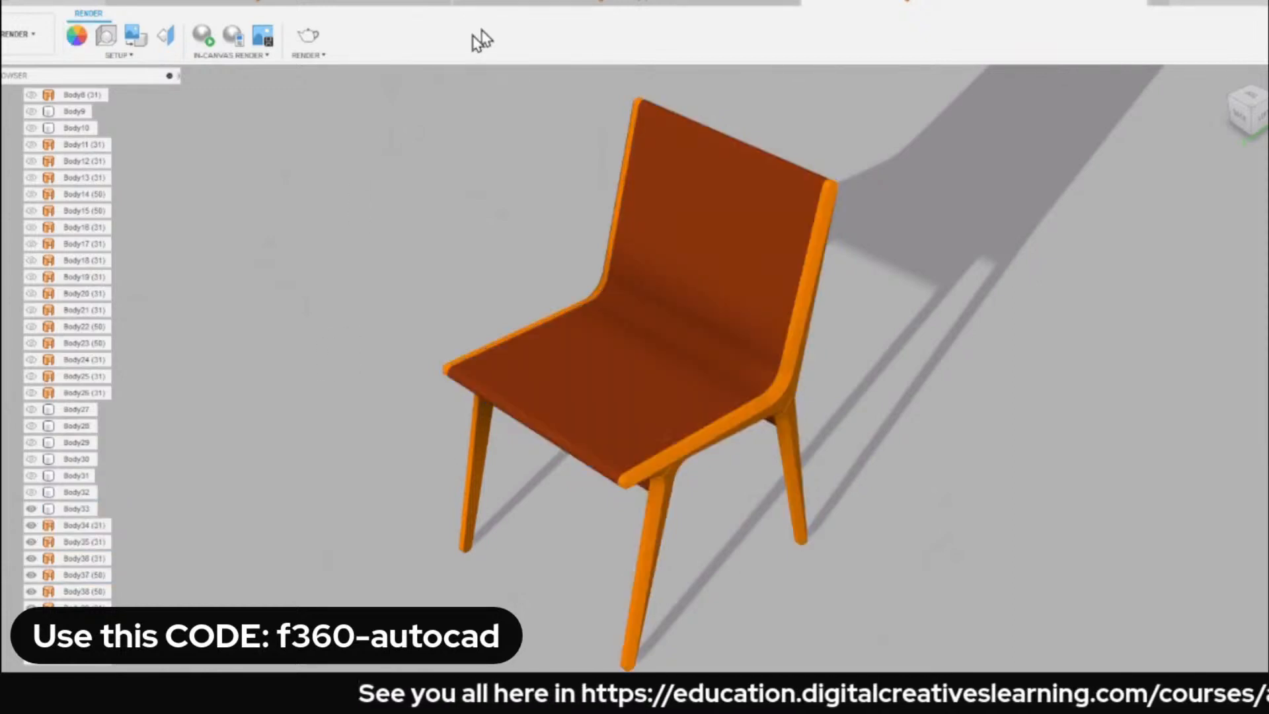
Hide the chair's seat and backrest body, Body33, leaving only the wooden frame bodies displayed.
click(579, 377)
click(31, 508)
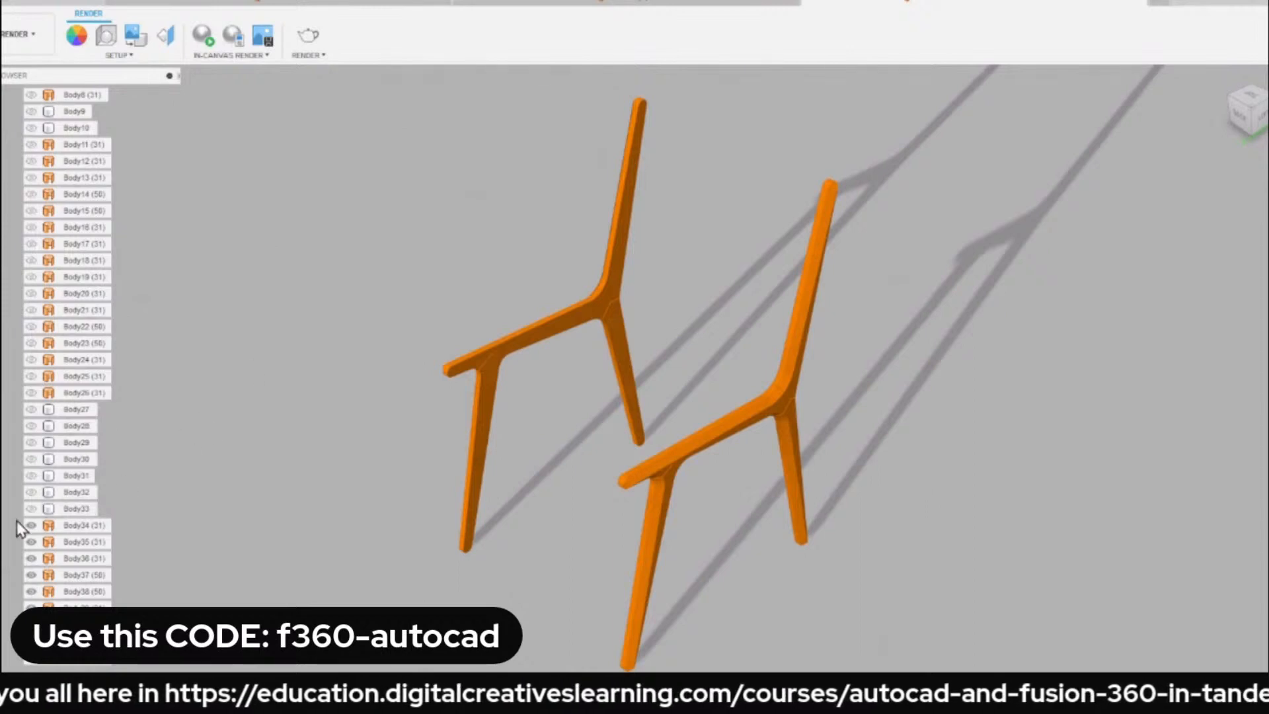
click(38, 509)
click(31, 508)
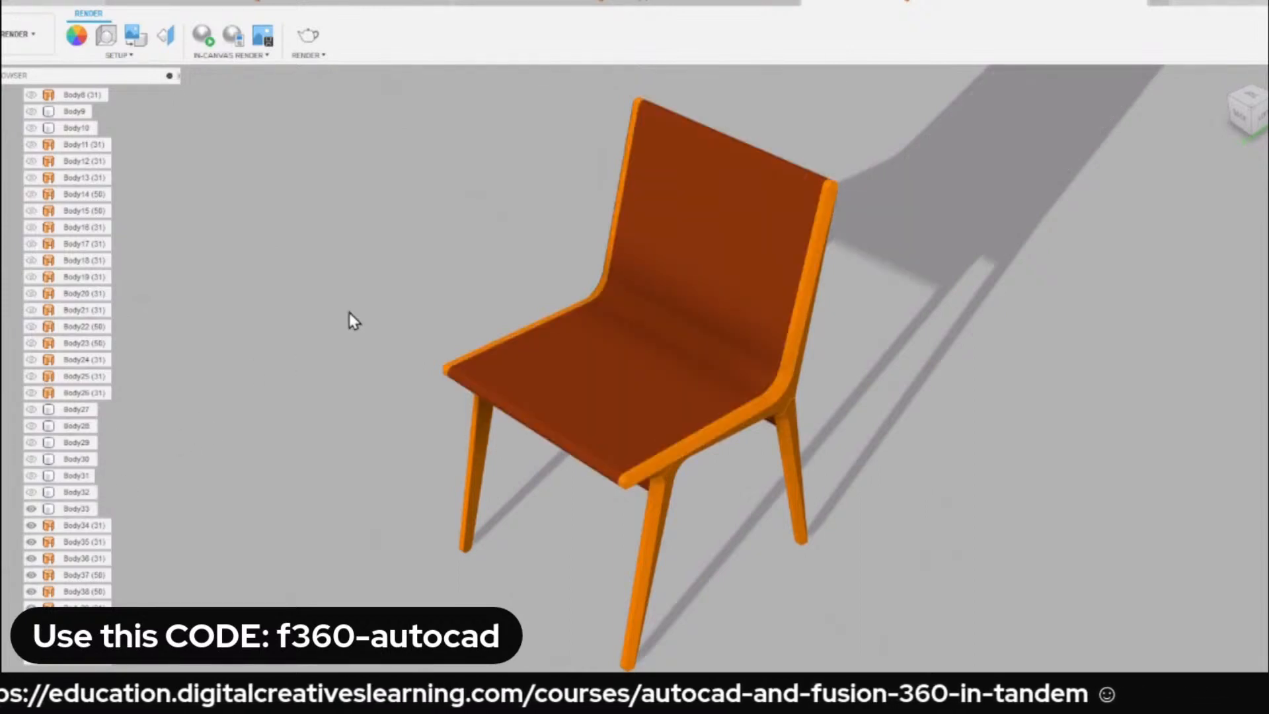
click(31, 509)
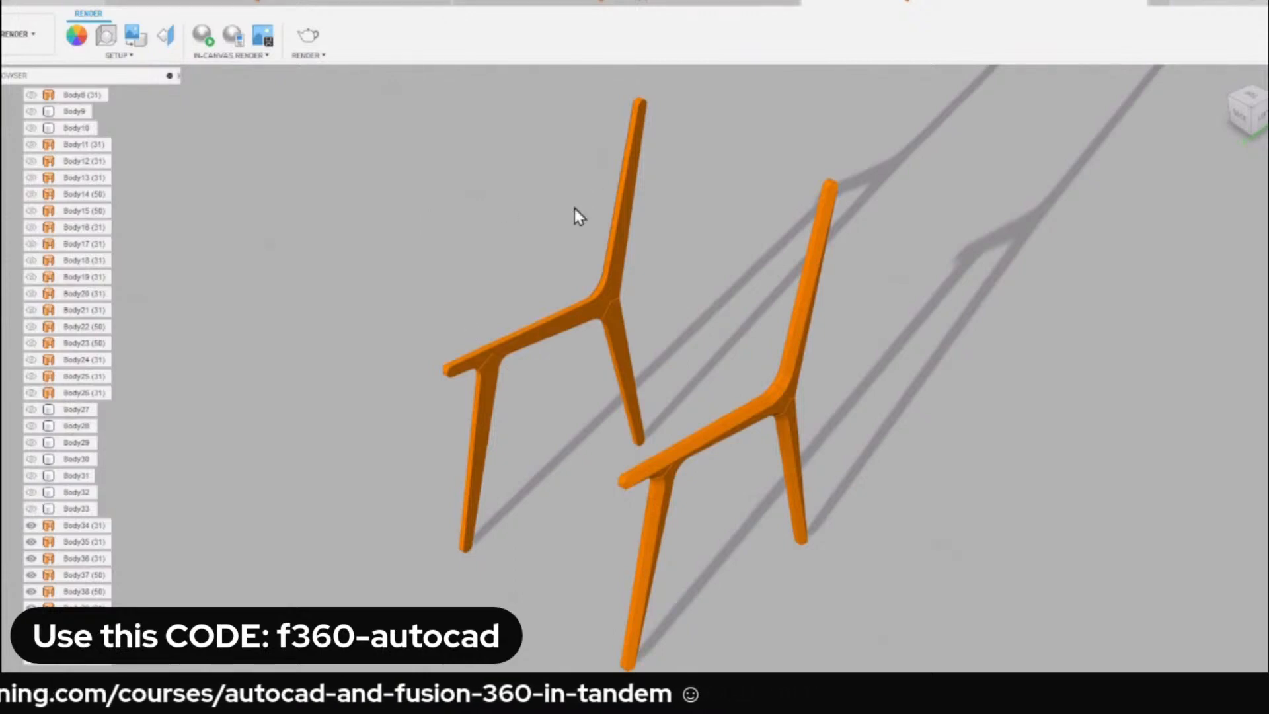
Select all of the chair's wooden frame bodies from Body34 onward and apply the Walnut appearance to them.
key(a)
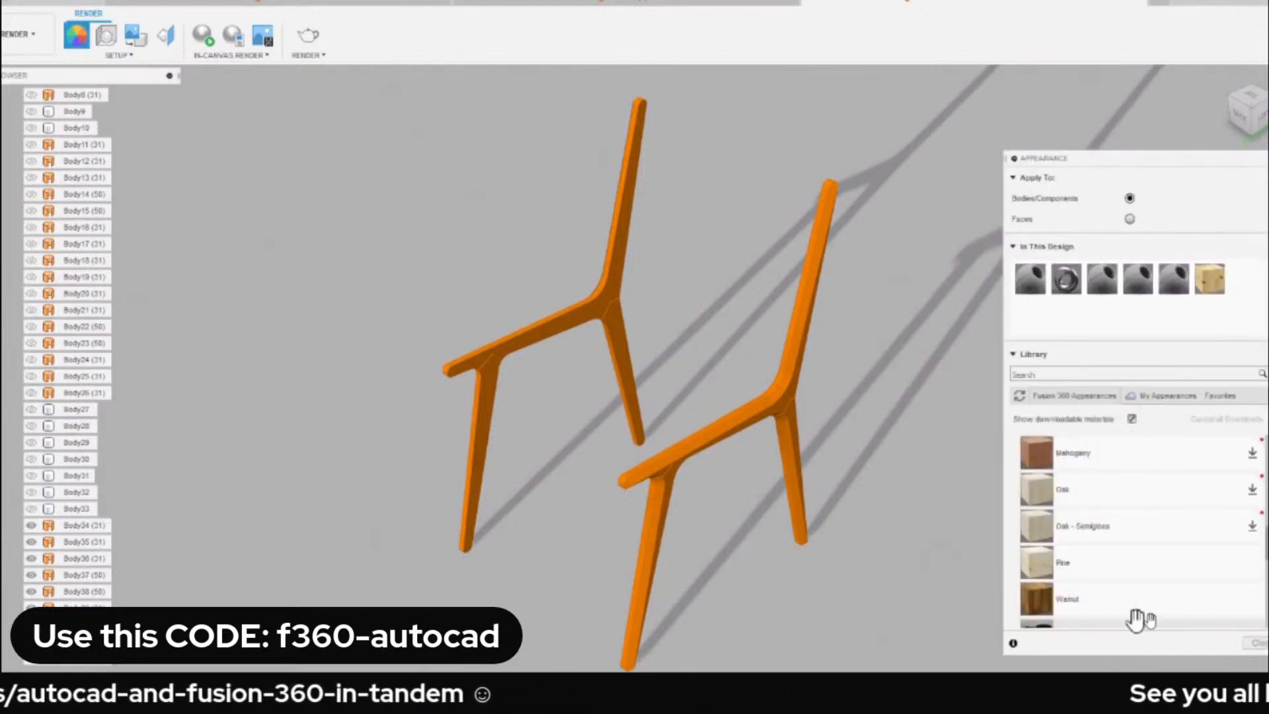
click(79, 525)
scroll(80, 525, down, 1)
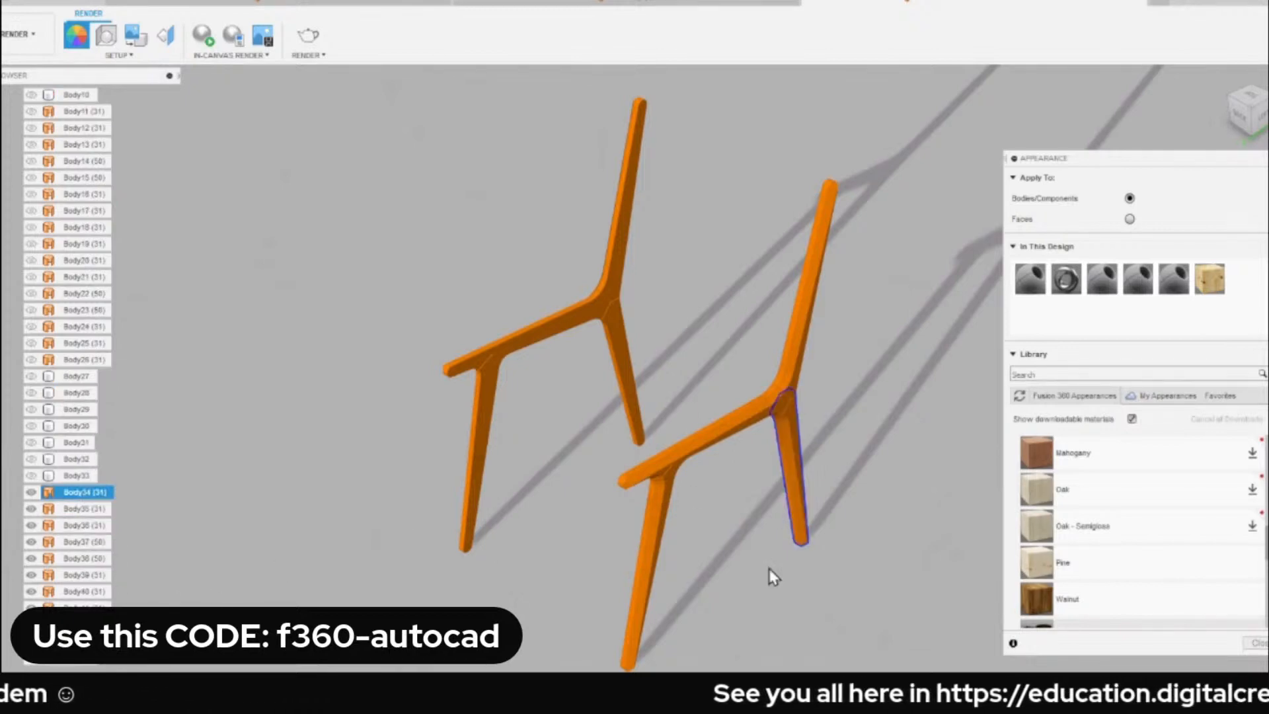
shift+click(85, 609)
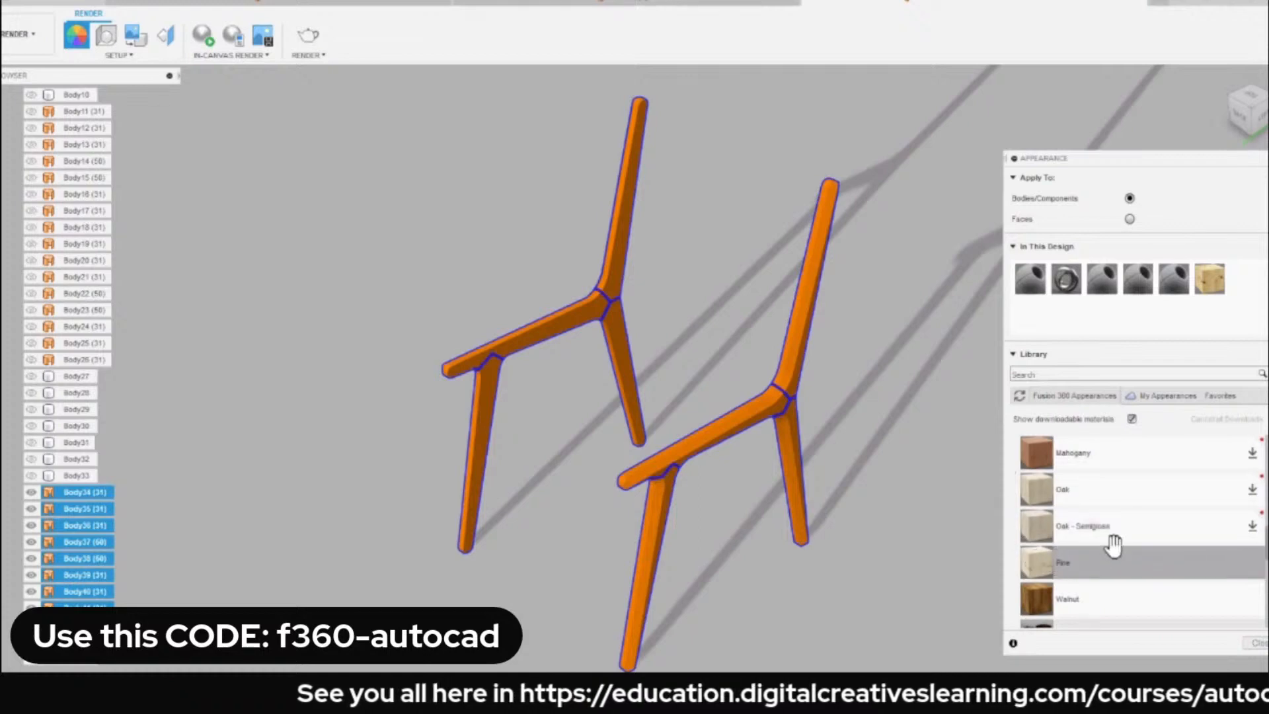
drag(1065, 598, 72, 490)
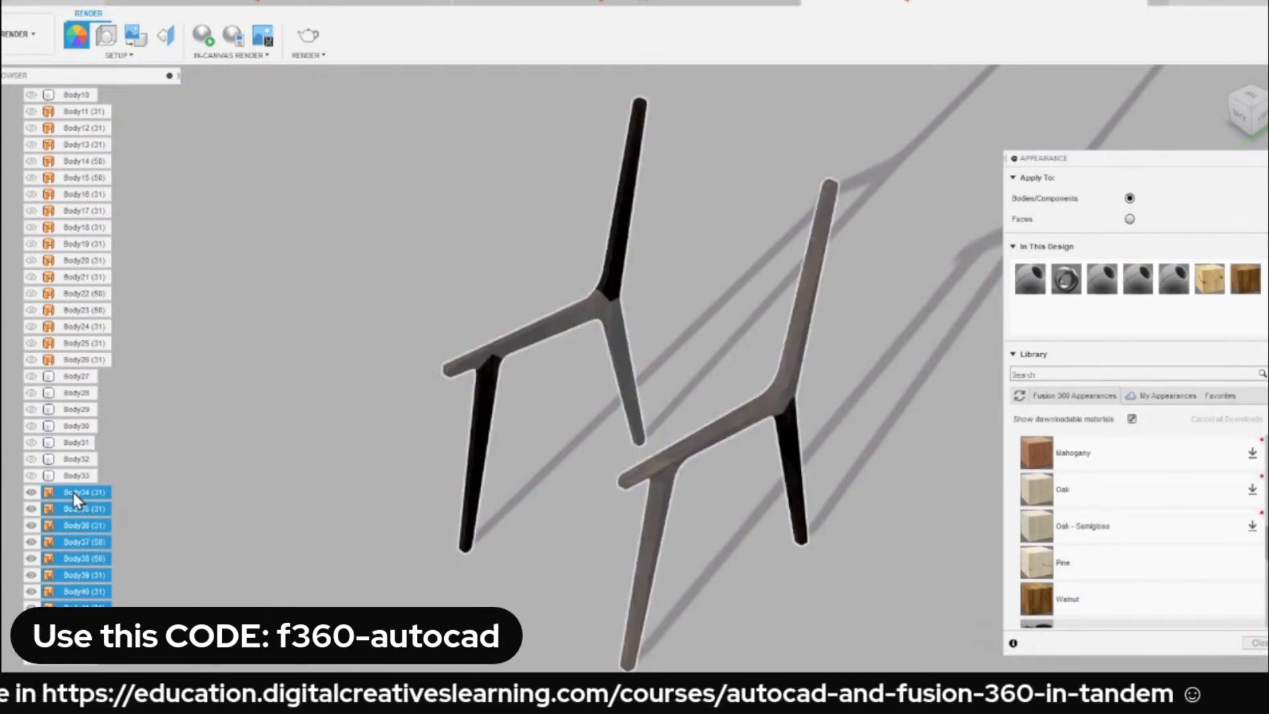
click(362, 357)
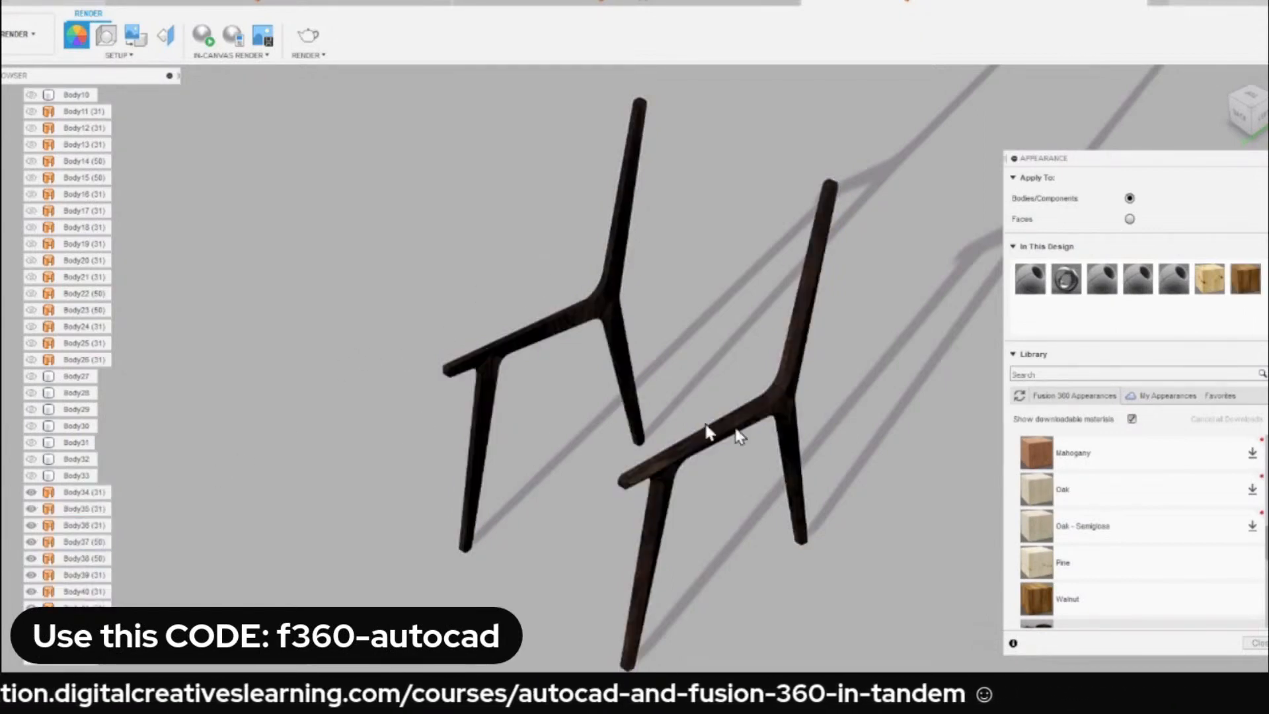
scroll(623, 438, up, 5)
scroll(578, 383, down, 3)
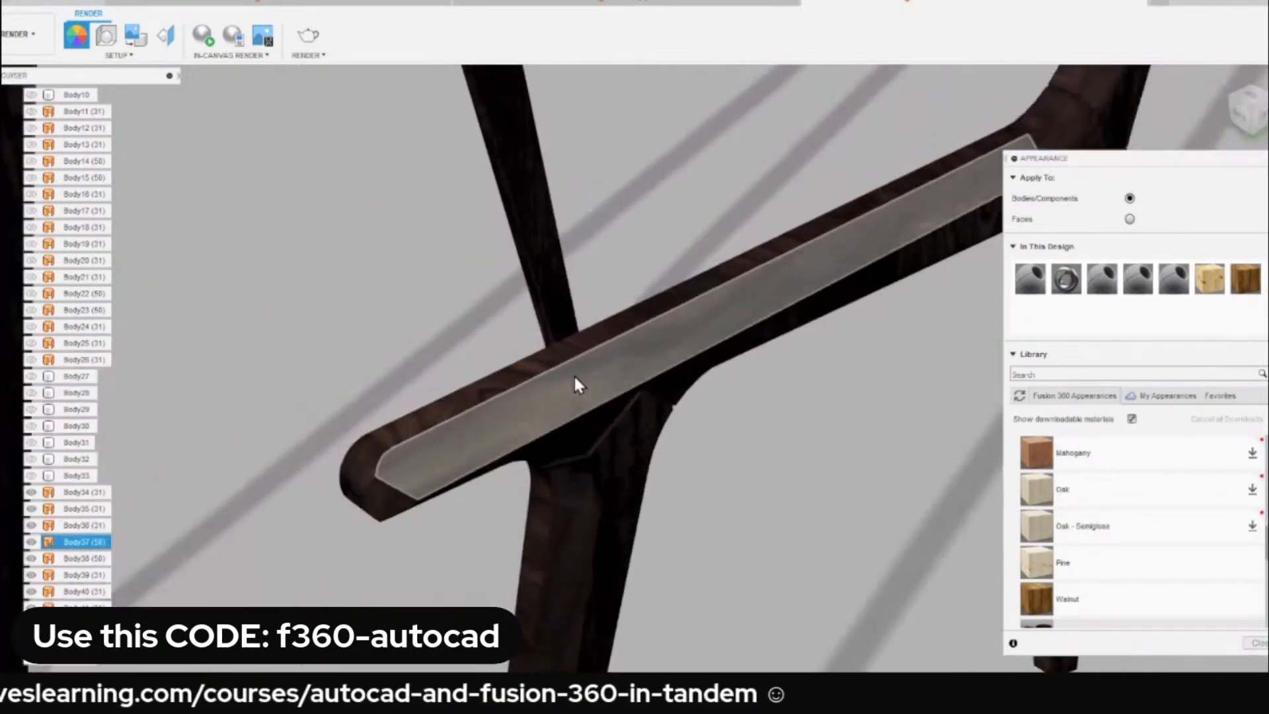
scroll(717, 377, down, 4)
shift+middle_drag(621, 324, 635, 283)
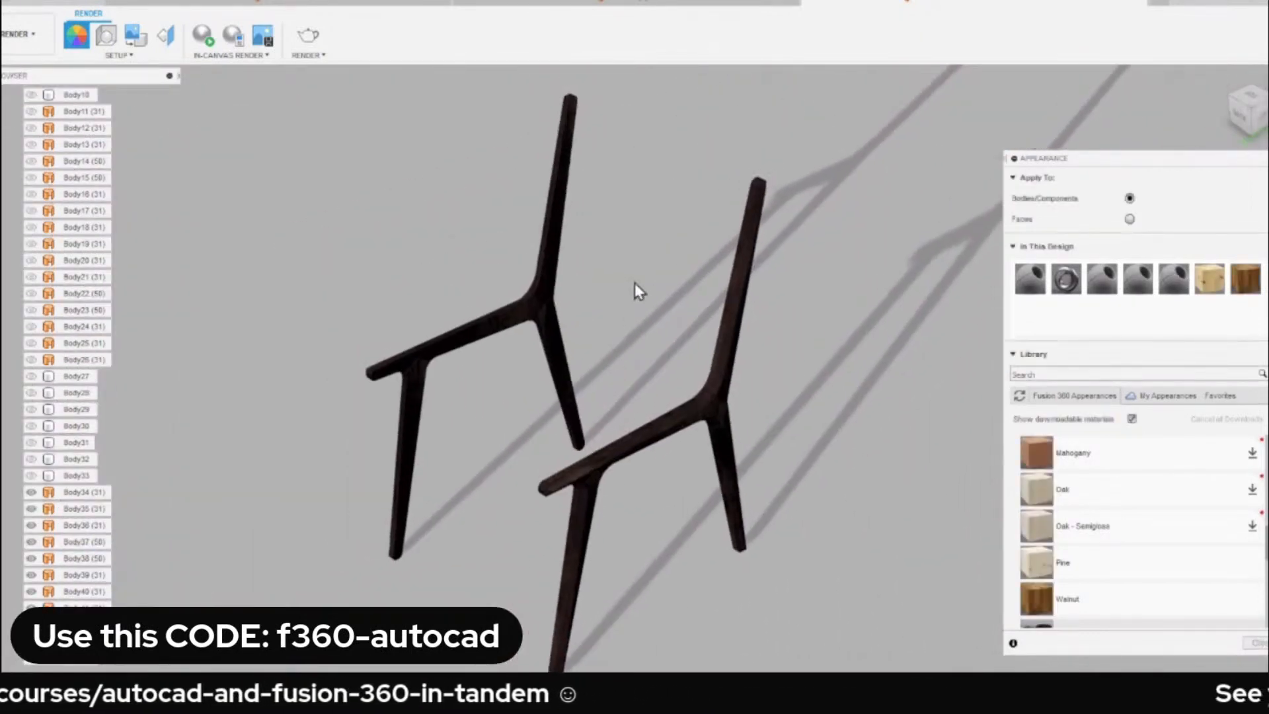
Show the chair's seat and backrest body, Body33, and download the Fabric (Yellow) appearance from the Fabric library.
click(31, 476)
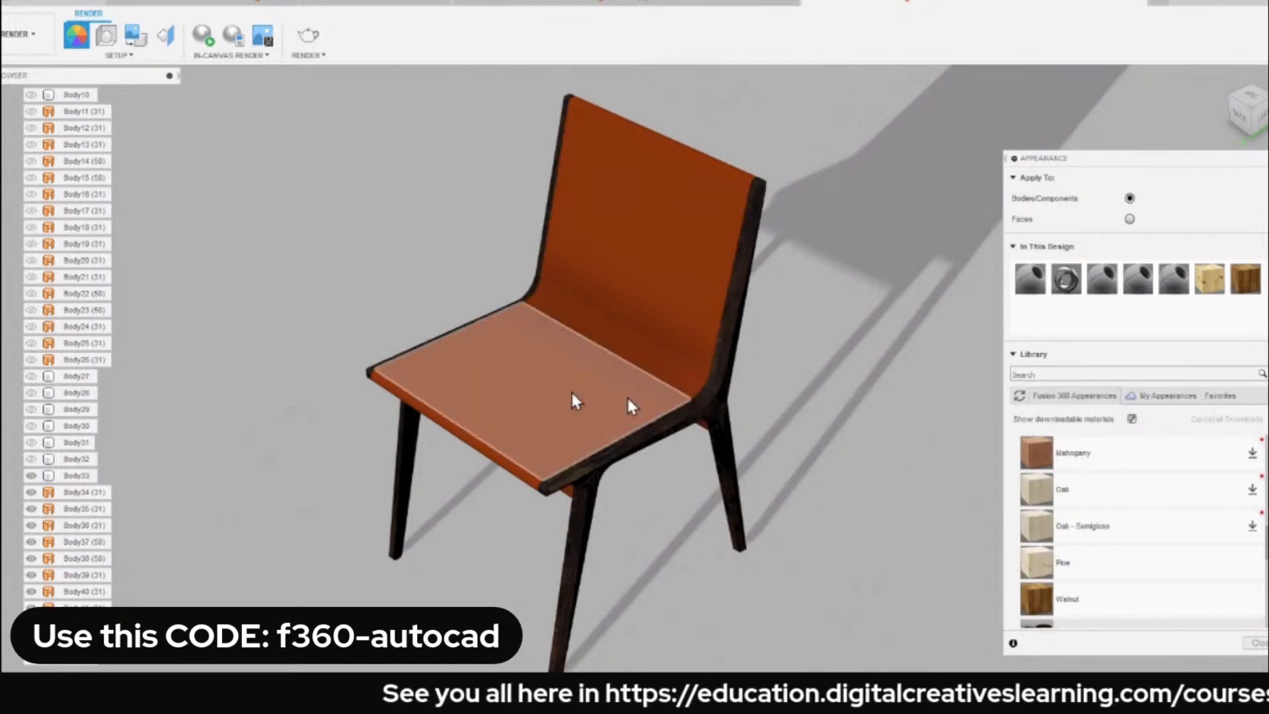
scroll(1137, 497, up, 5)
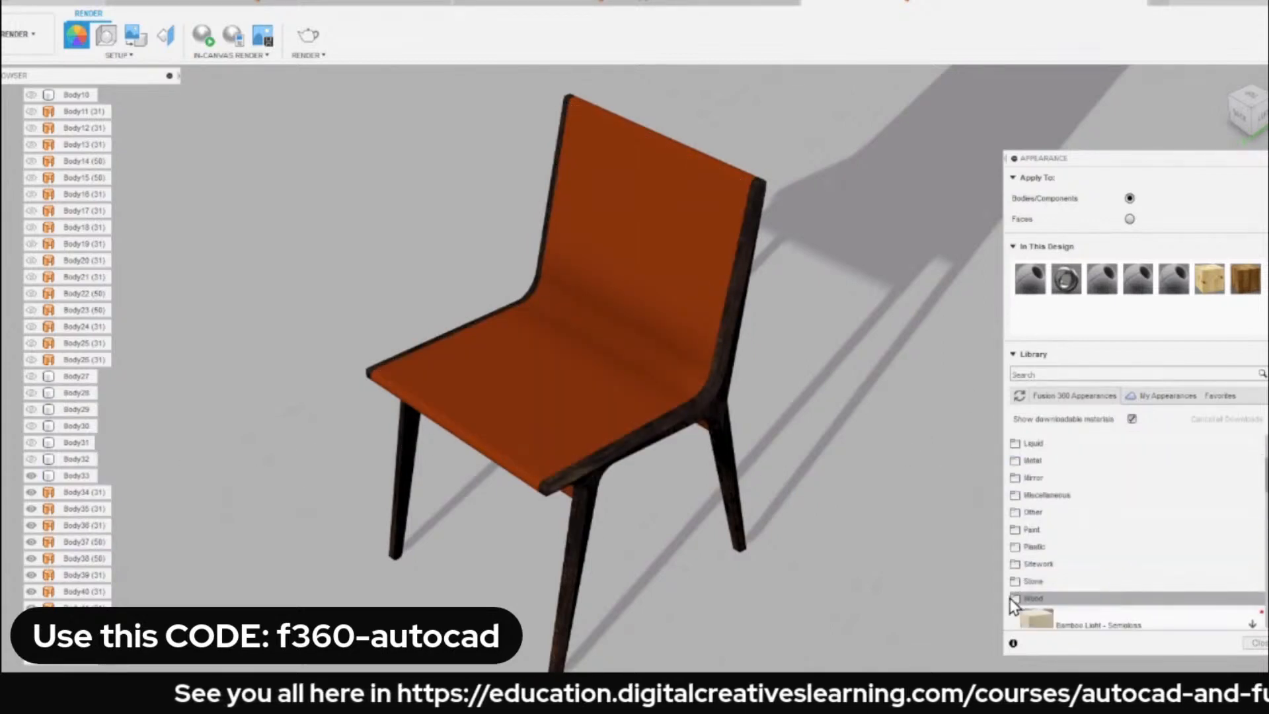
click(1030, 601)
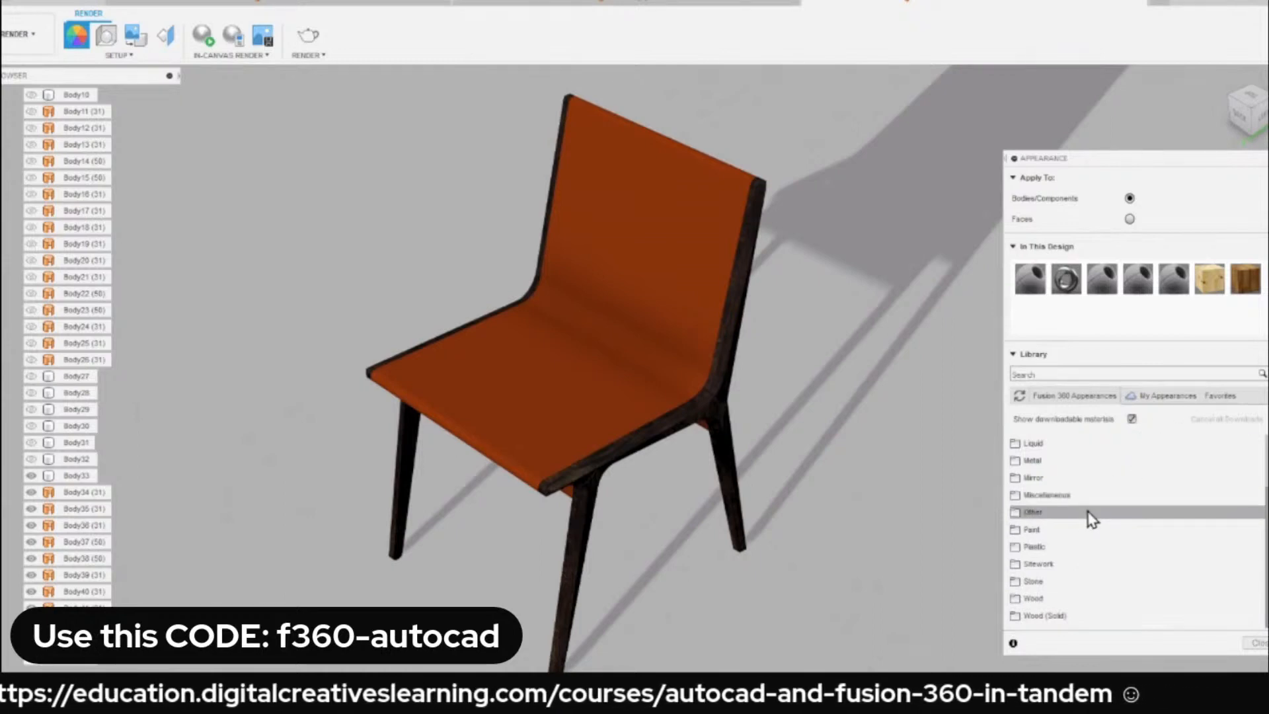
scroll(1092, 520, up, 2)
click(1027, 460)
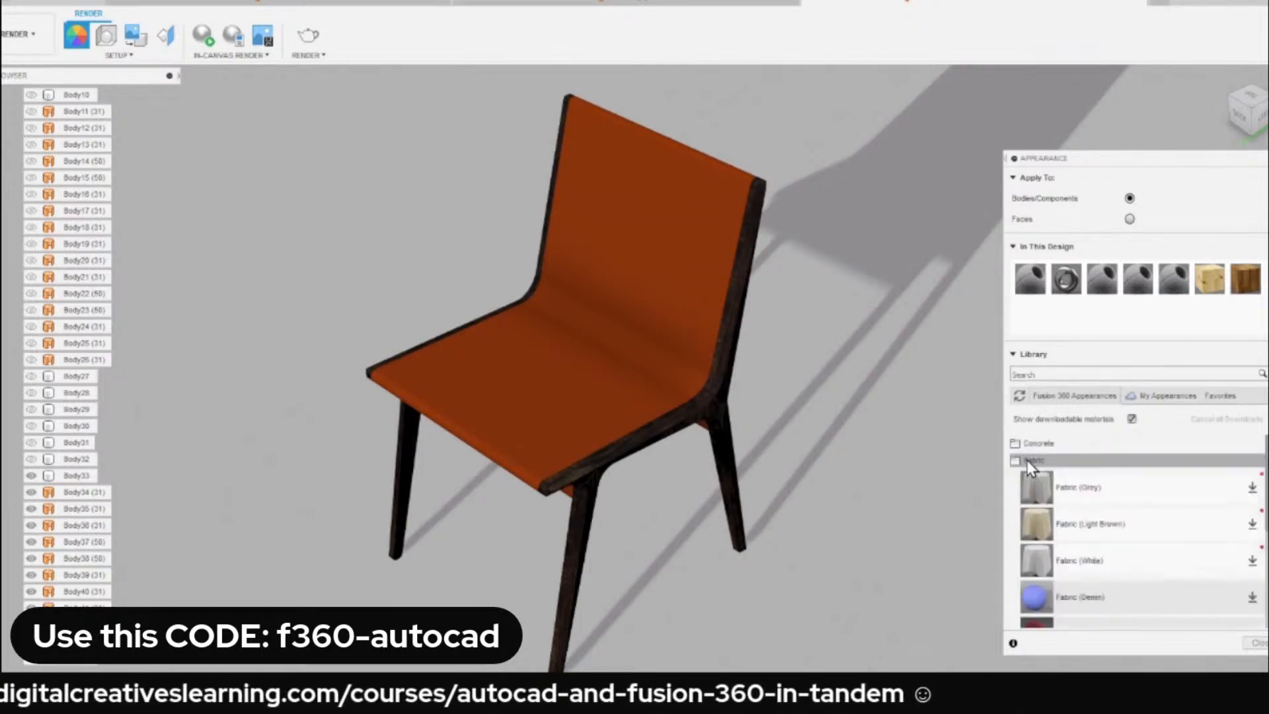
scroll(1046, 517, down, 2)
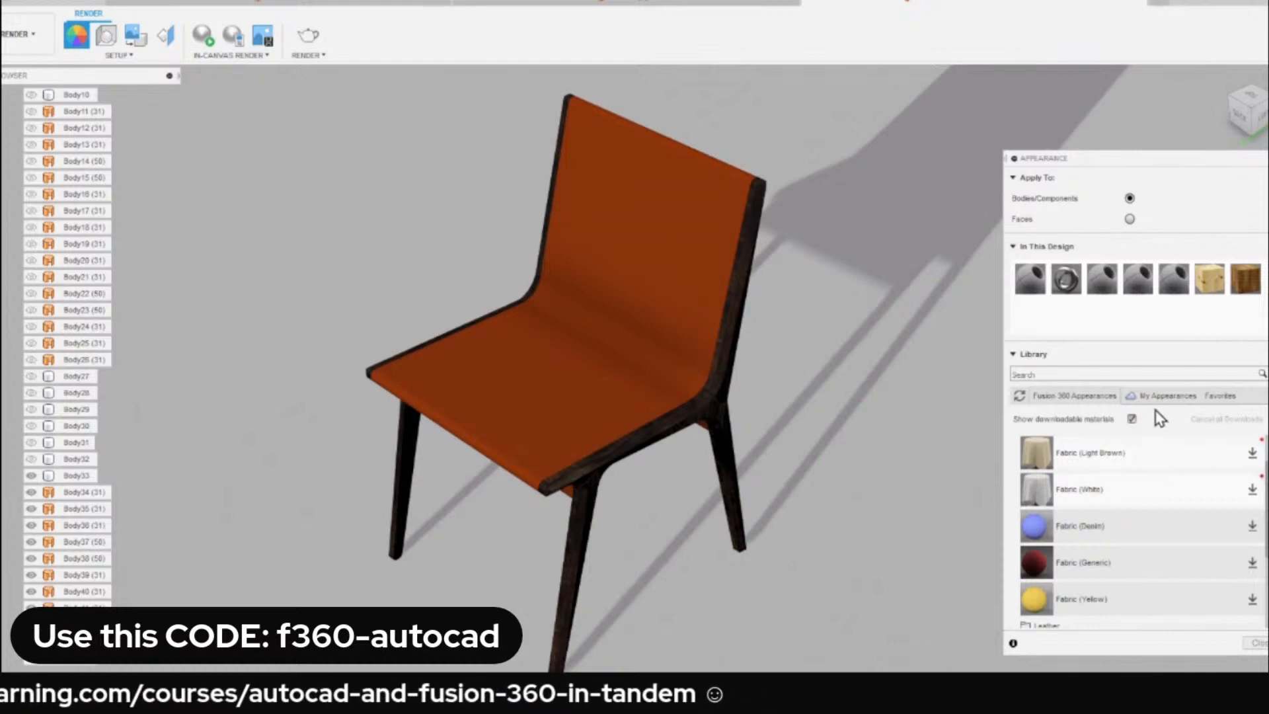
scroll(1129, 524, down, 3)
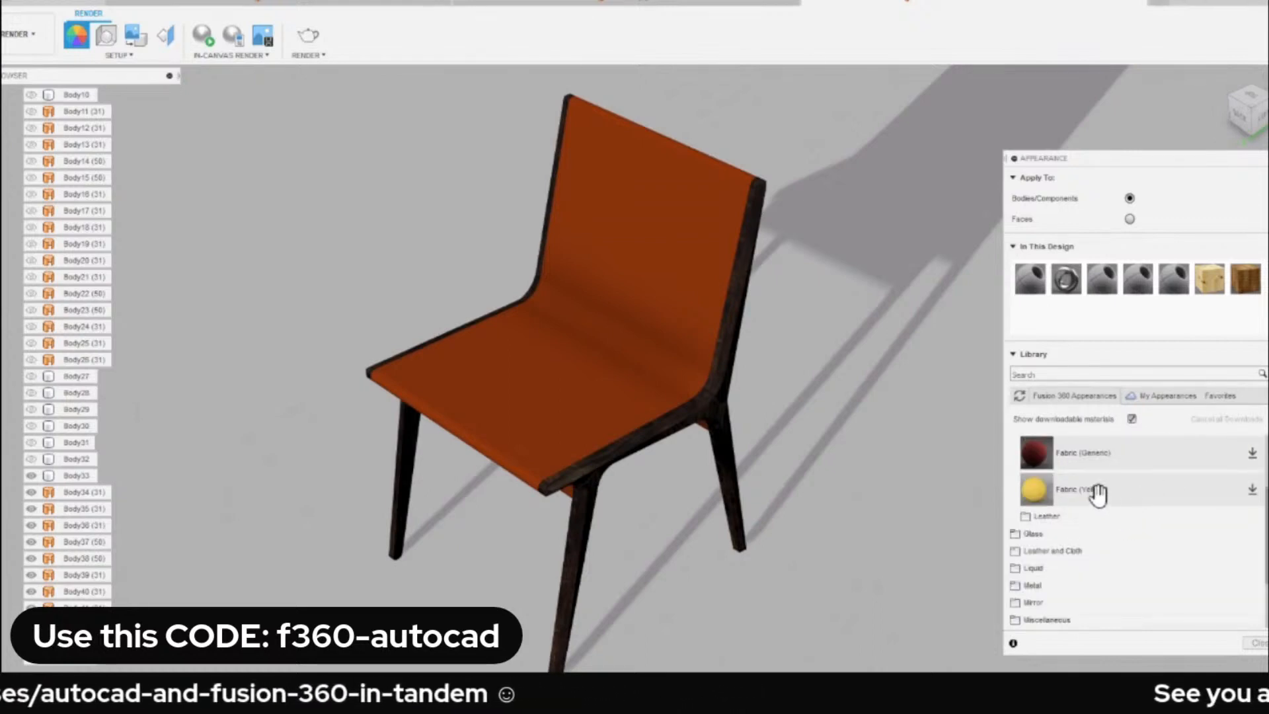
click(1252, 490)
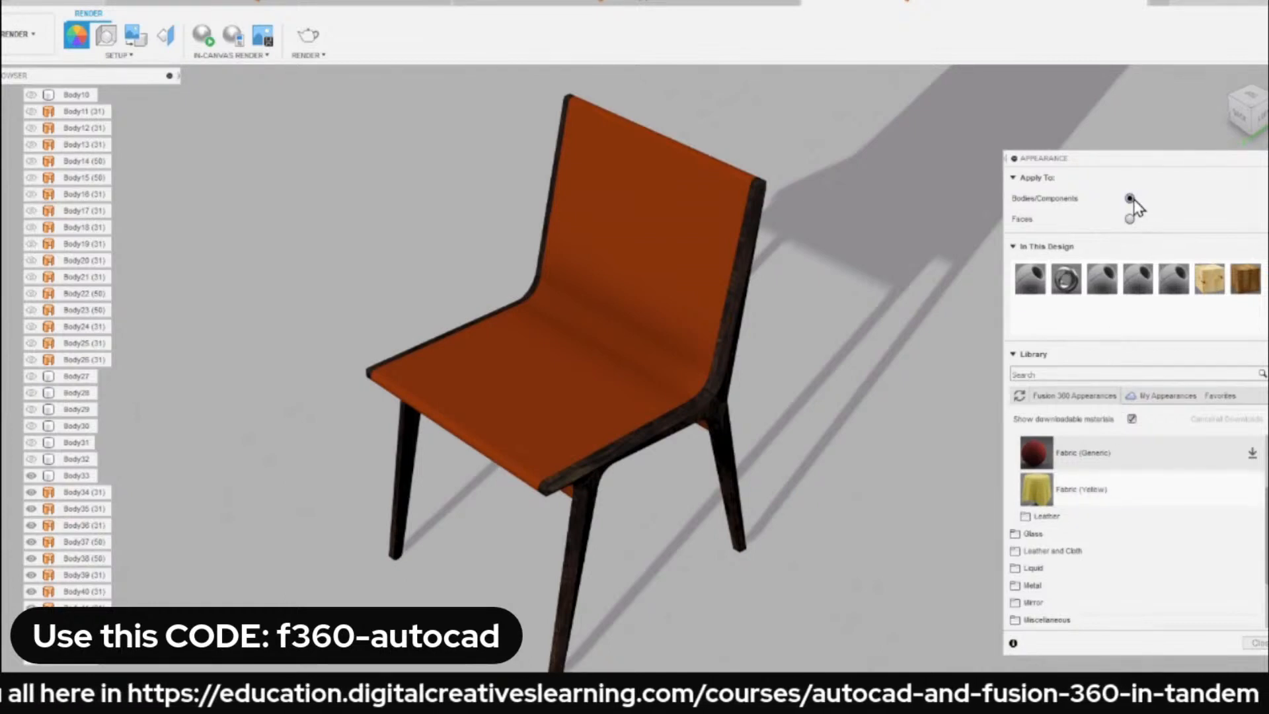
Apply the Fabric (Yellow) appearance to the seat and backrest body, Body33, and close the Appearance dialog.
drag(1036, 489, 86, 482)
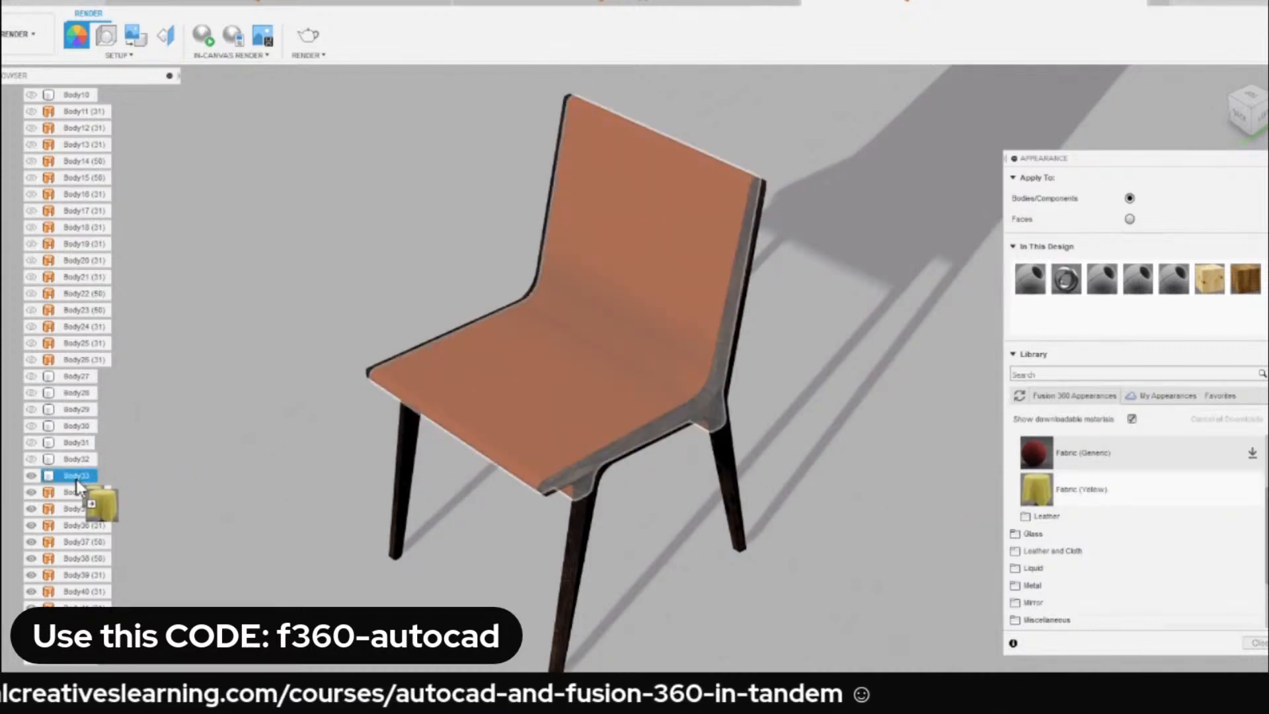
drag(77, 477, 80, 480)
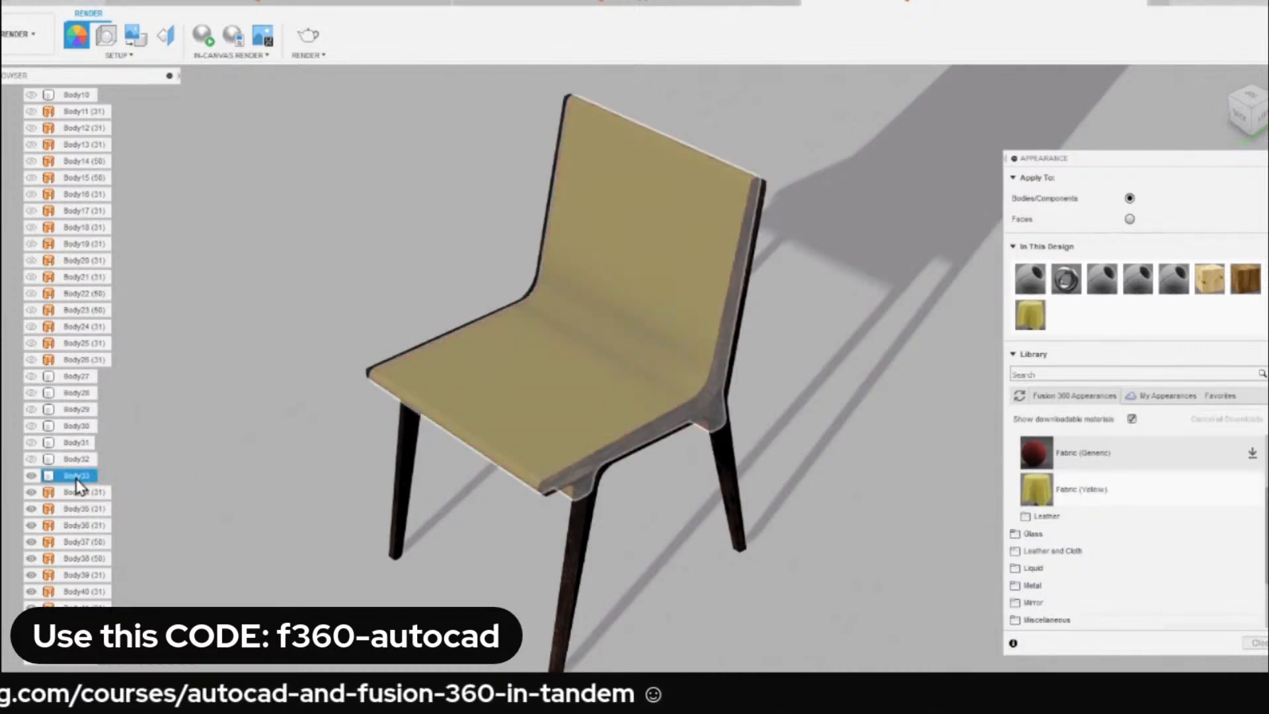
scroll(343, 251, up, 3)
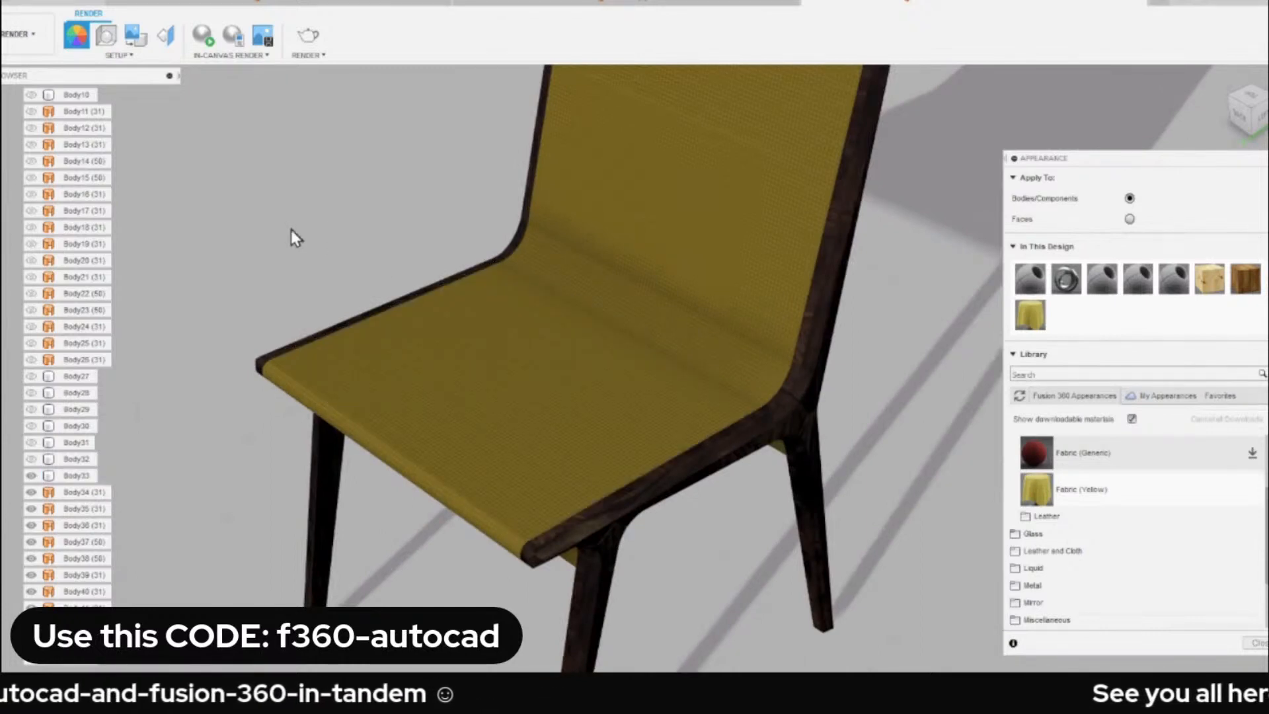
scroll(291, 229, down, 5)
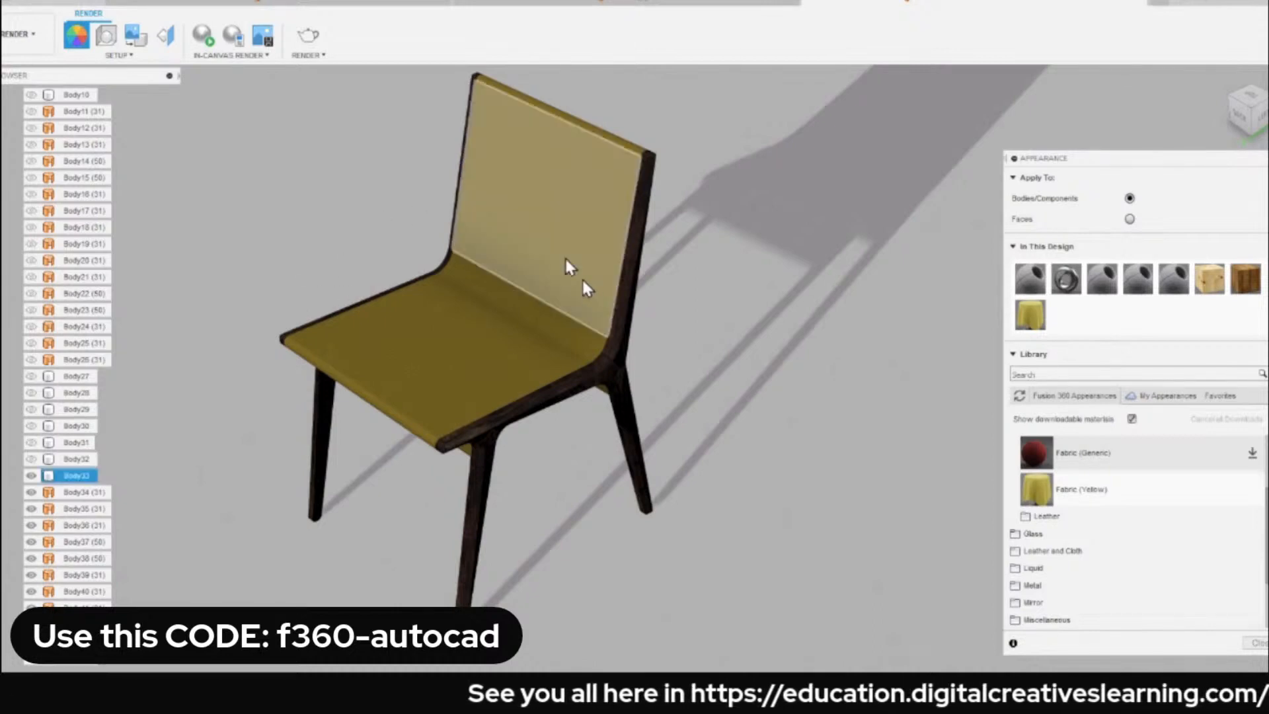
middle_drag(392, 263, 414, 284)
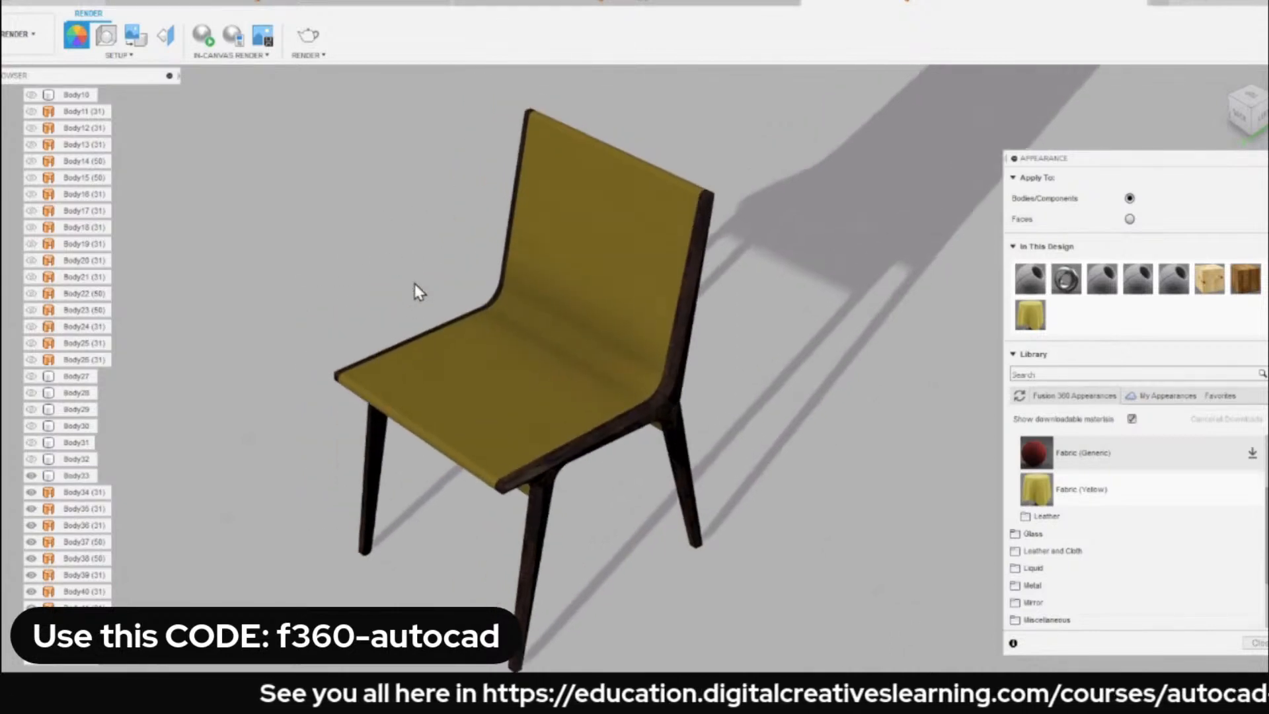
click(1258, 643)
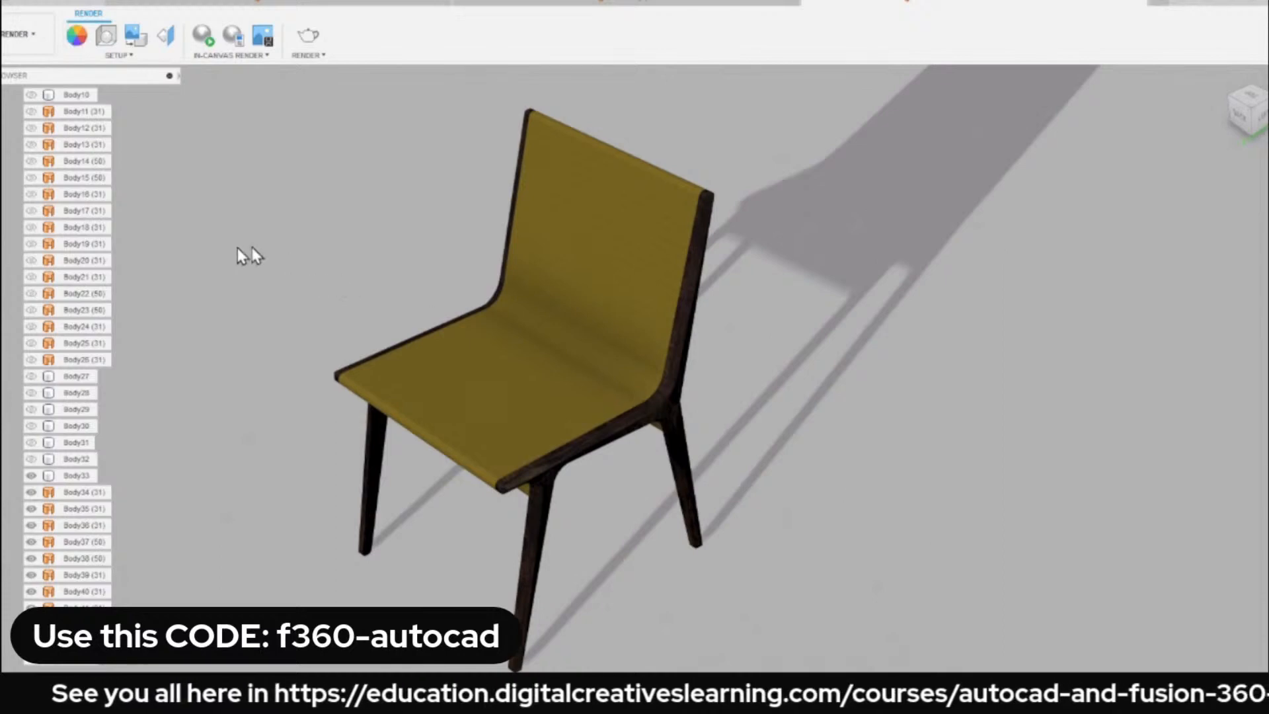
Examine the chair's walnut frame and yellow fabric seat from the front, back, side and underneath.
scroll(292, 265, down, 1)
middle_drag(316, 252, 352, 235)
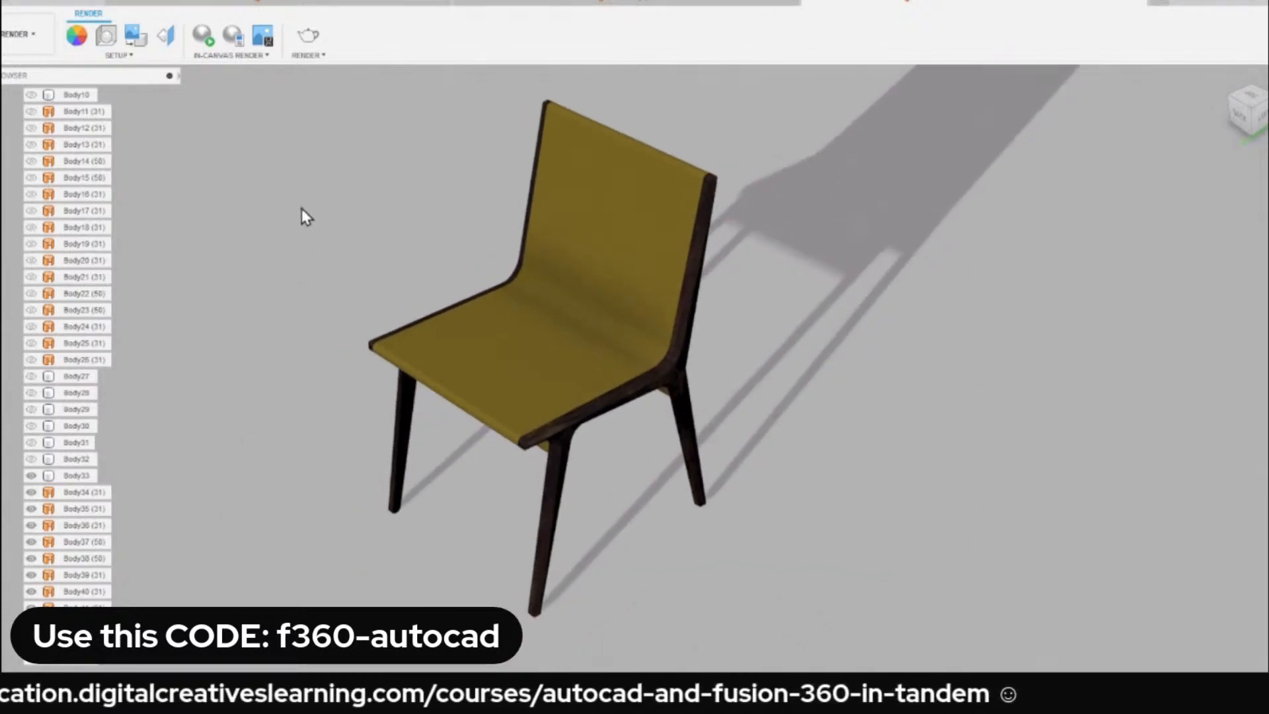
scroll(71, 297, up, 5)
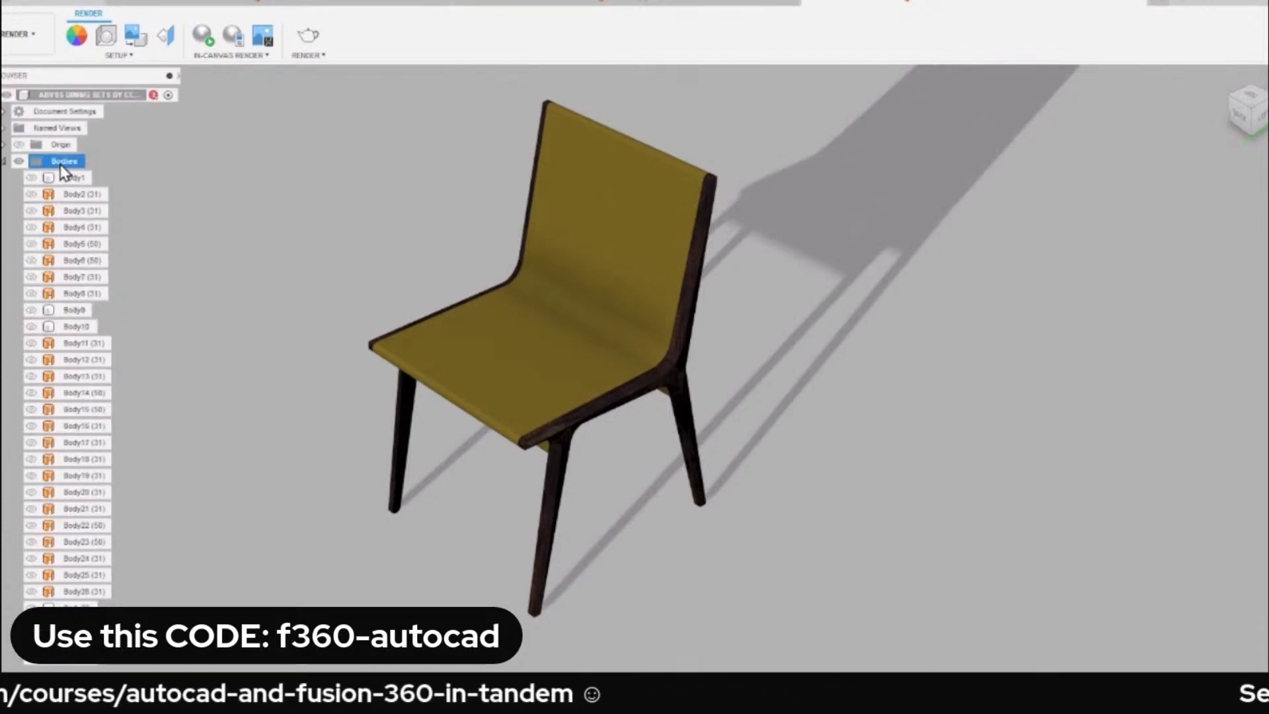
shift+middle_drag(368, 225, 423, 297)
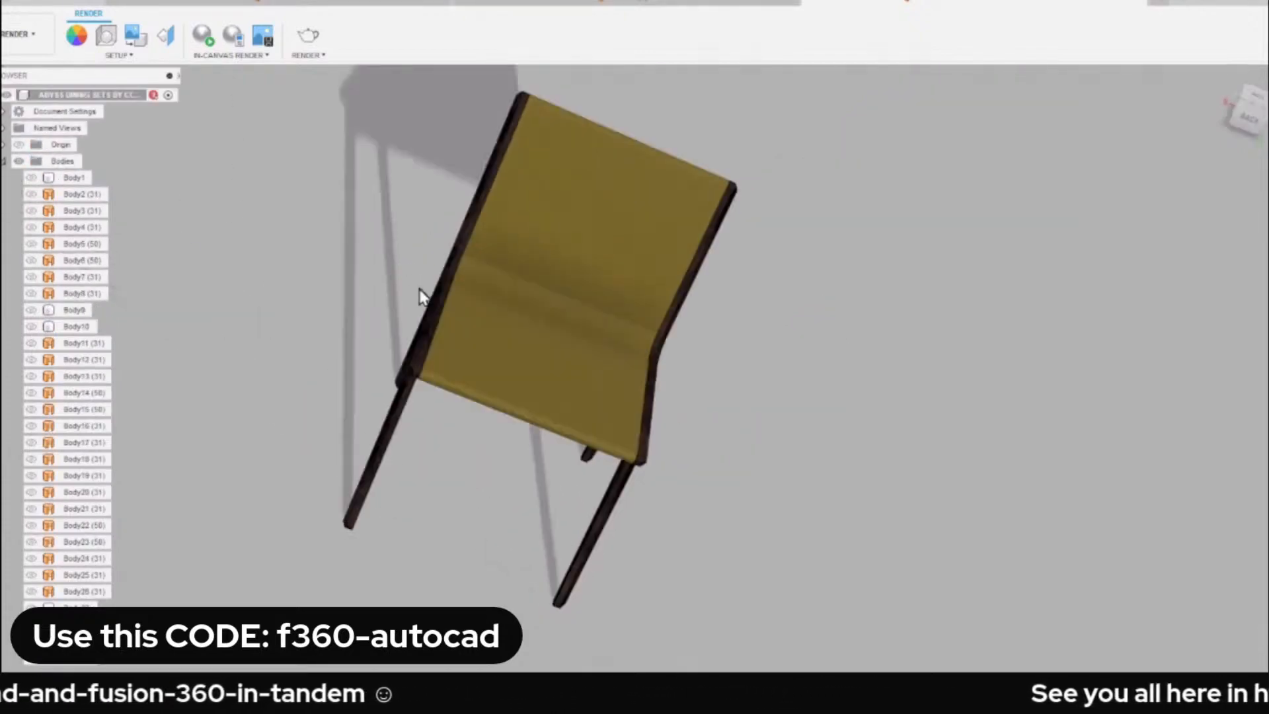
click(1221, 80)
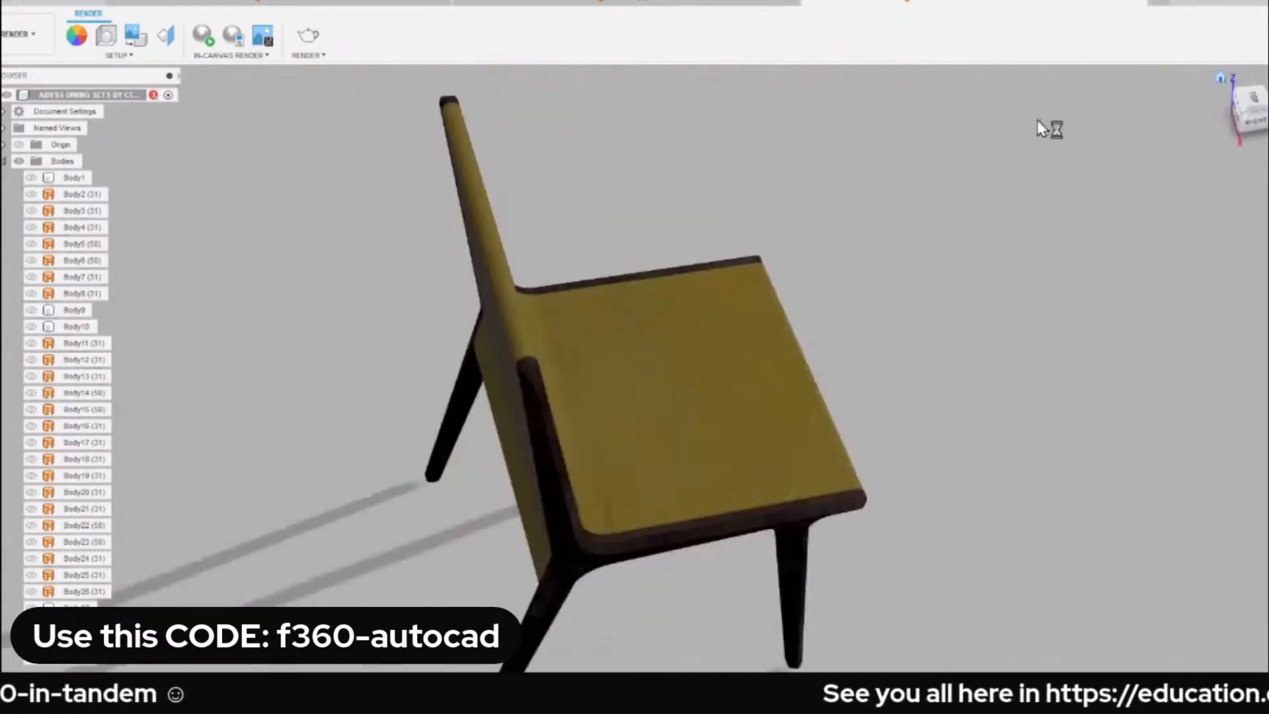
shift+middle_drag(801, 289, 760, 218)
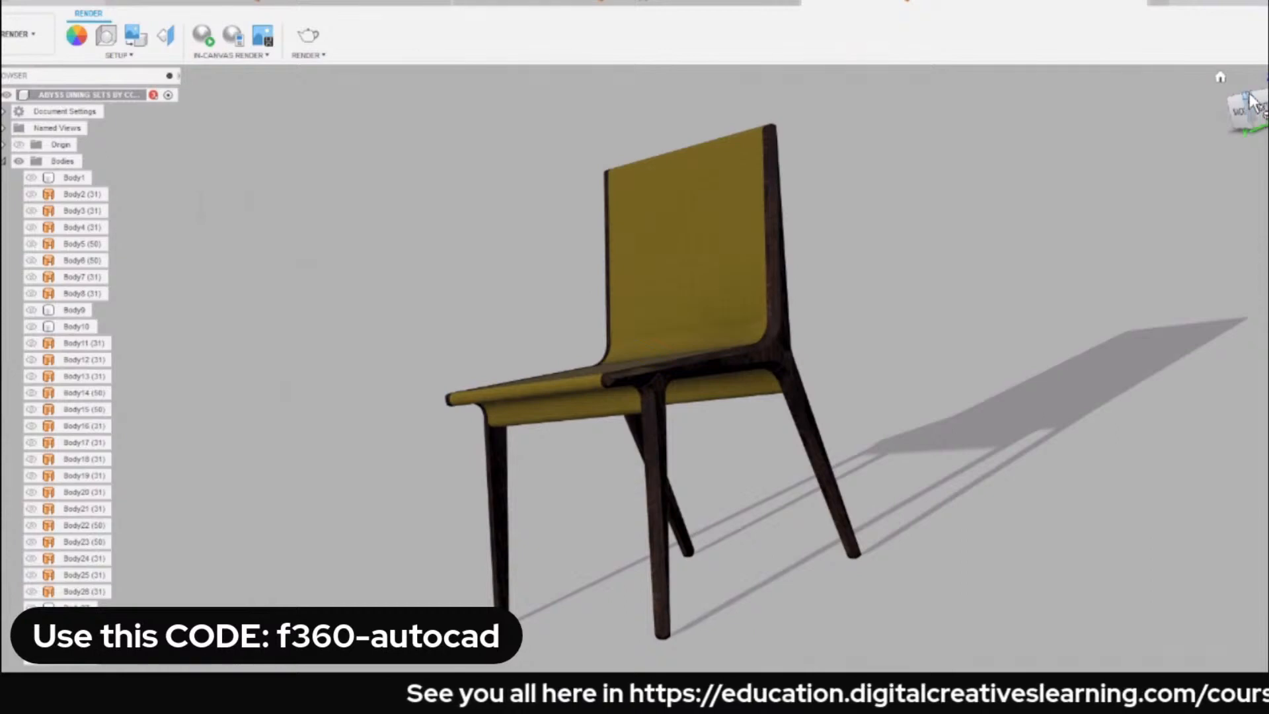
shift+middle_drag(859, 225, 456, 225)
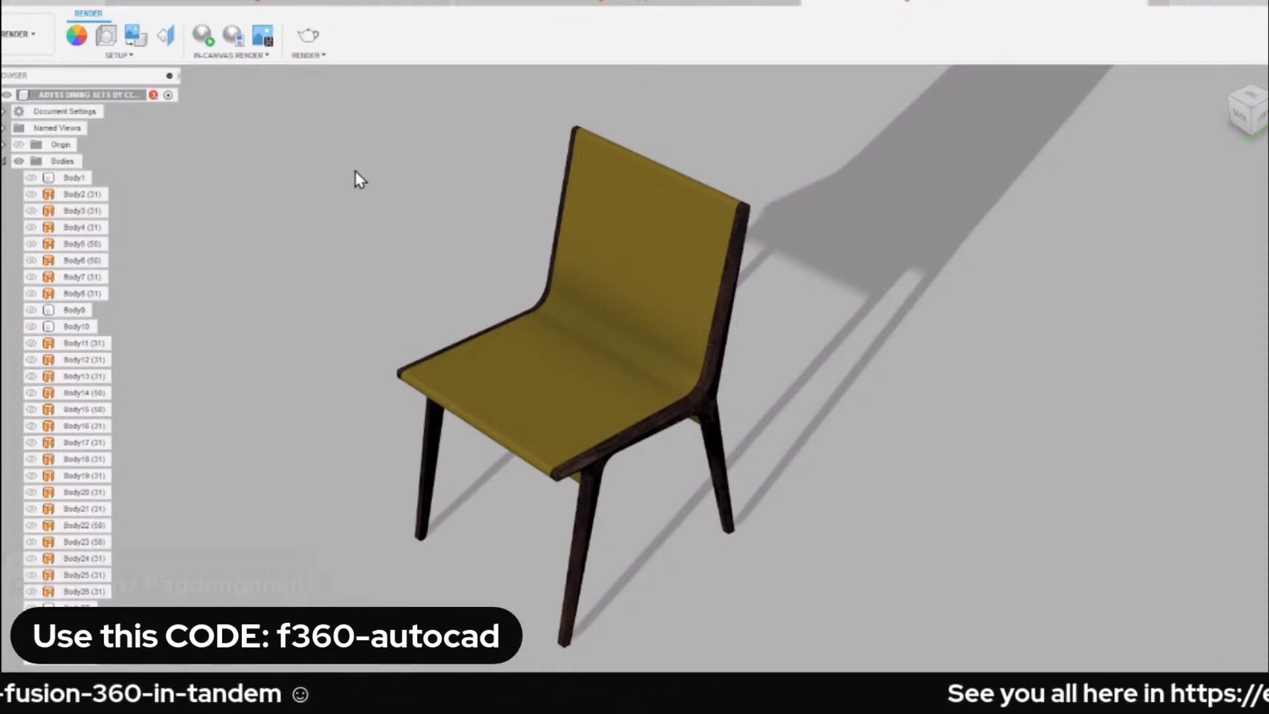
scroll(575, 380, up, 3)
shift+middle_drag(513, 377, 495, 355)
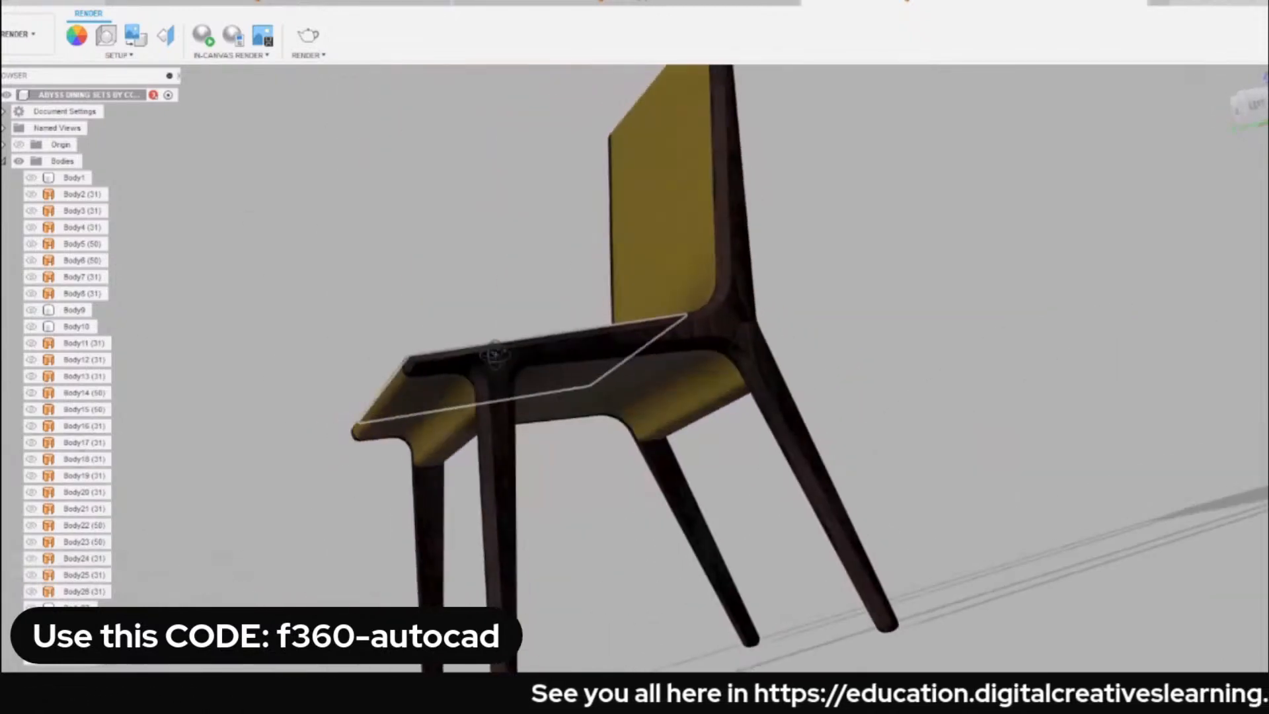
click(1218, 87)
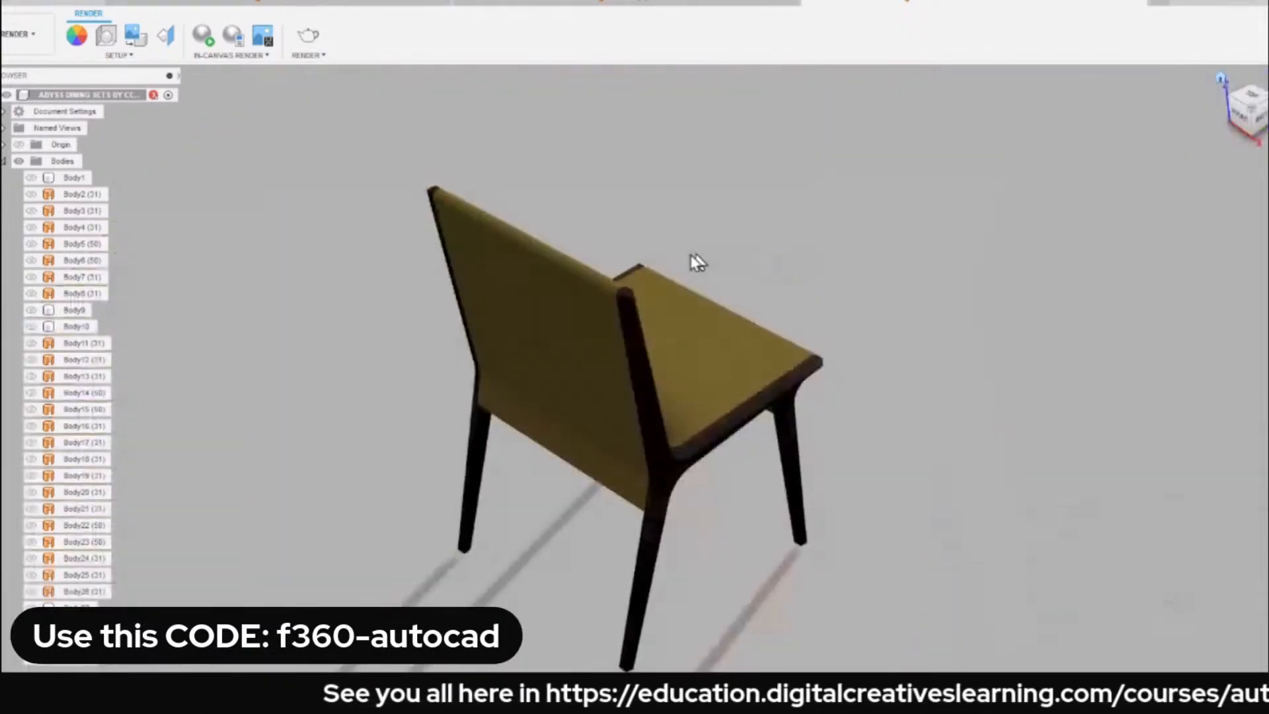
shift+middle_drag(744, 439, 582, 205)
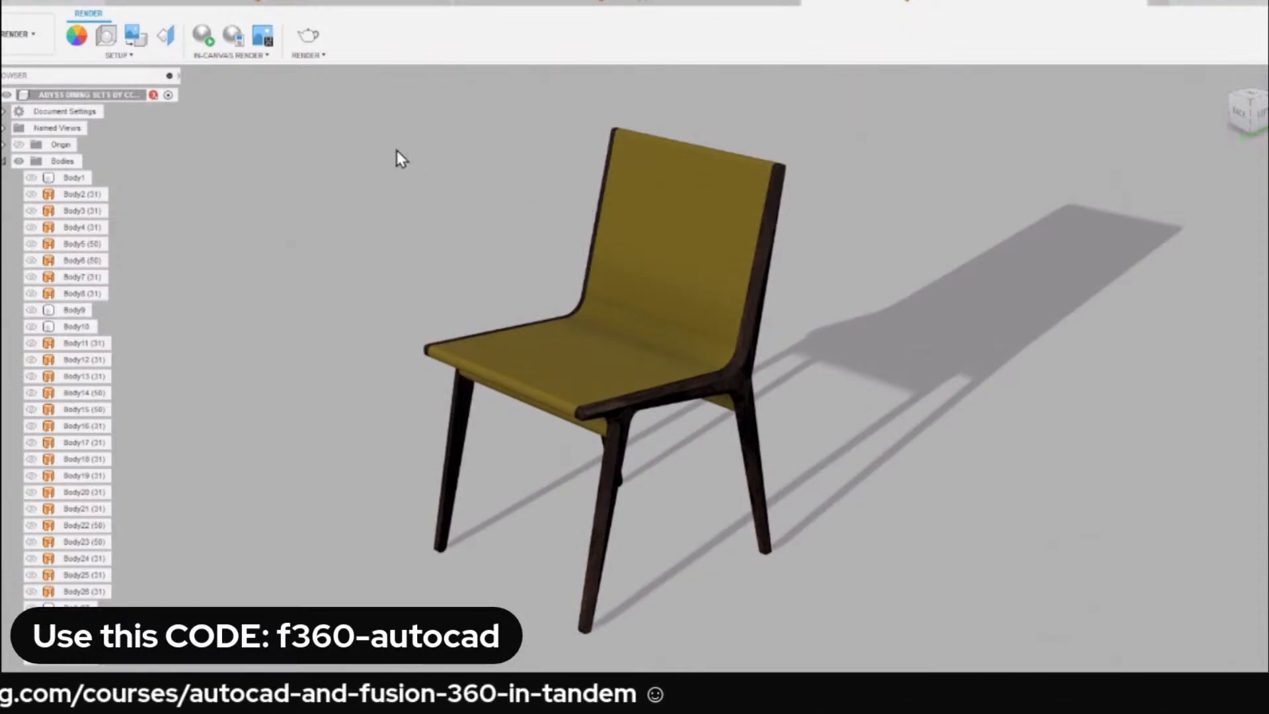
Set the scene's environment to Dry lake bed from the environment library.
click(106, 37)
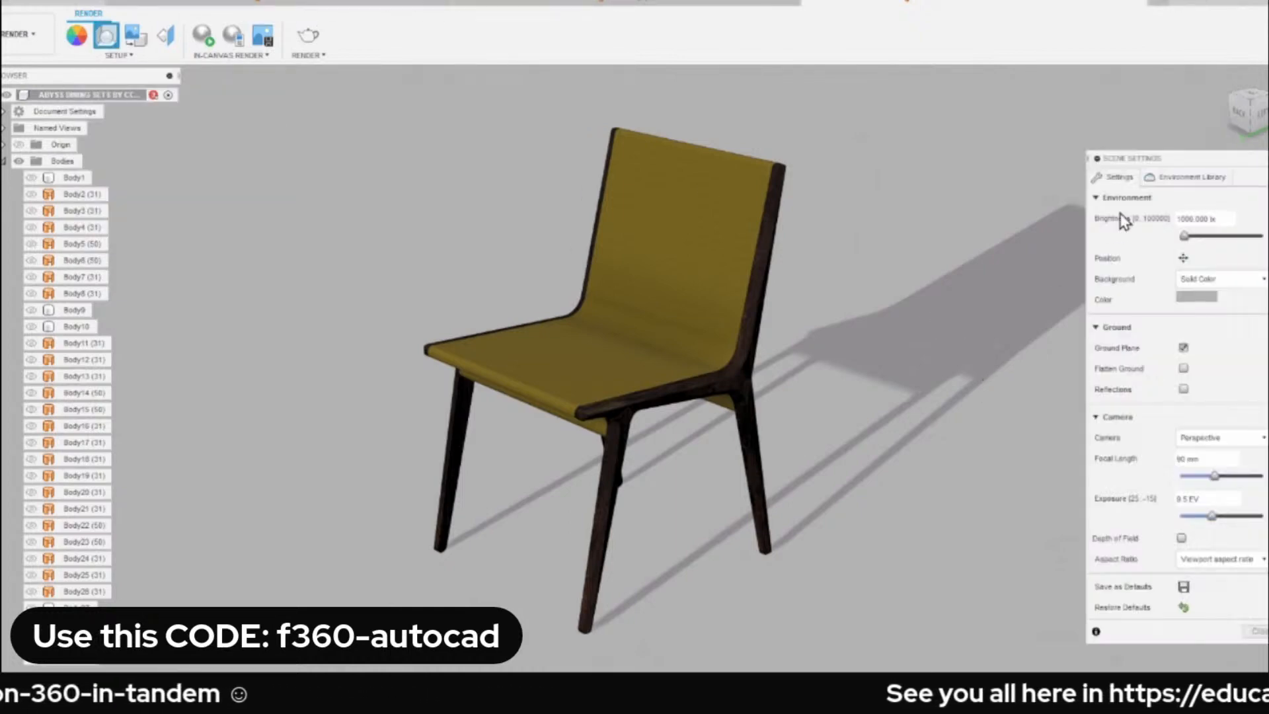
click(1195, 179)
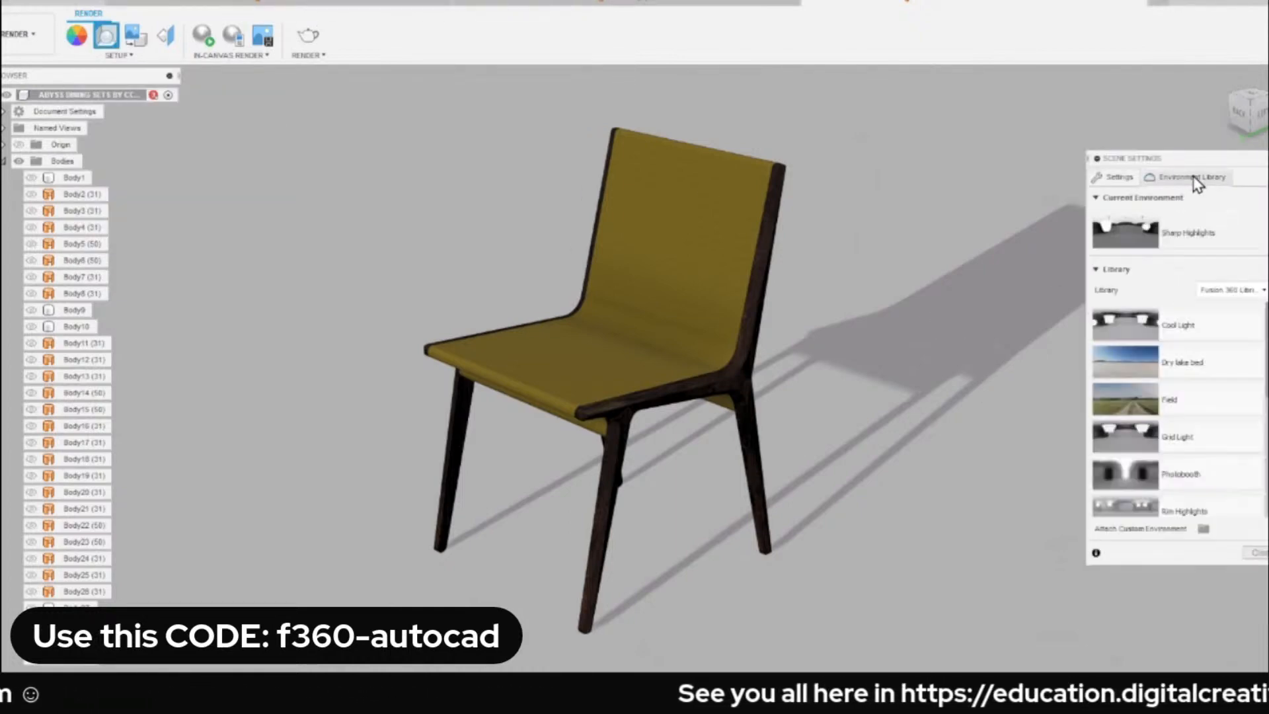
scroll(1232, 370, down, 3)
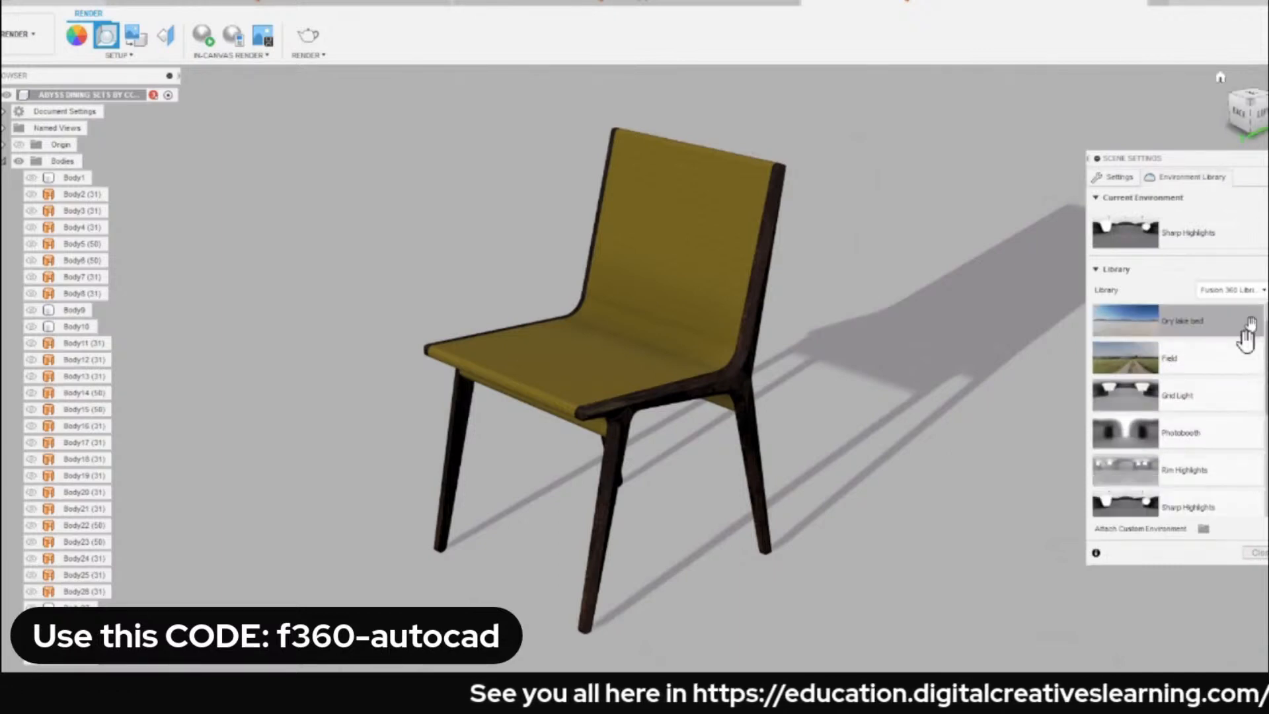
scroll(1247, 367, up, 2)
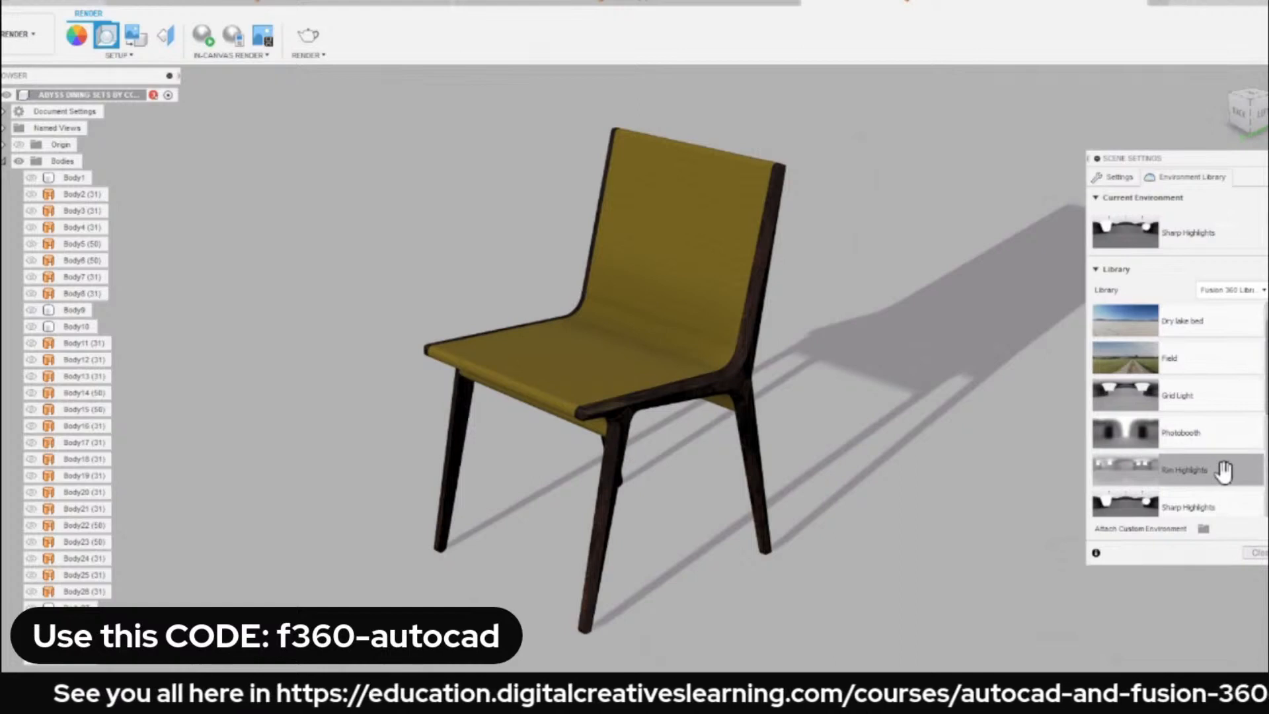
scroll(1218, 403, up, 1)
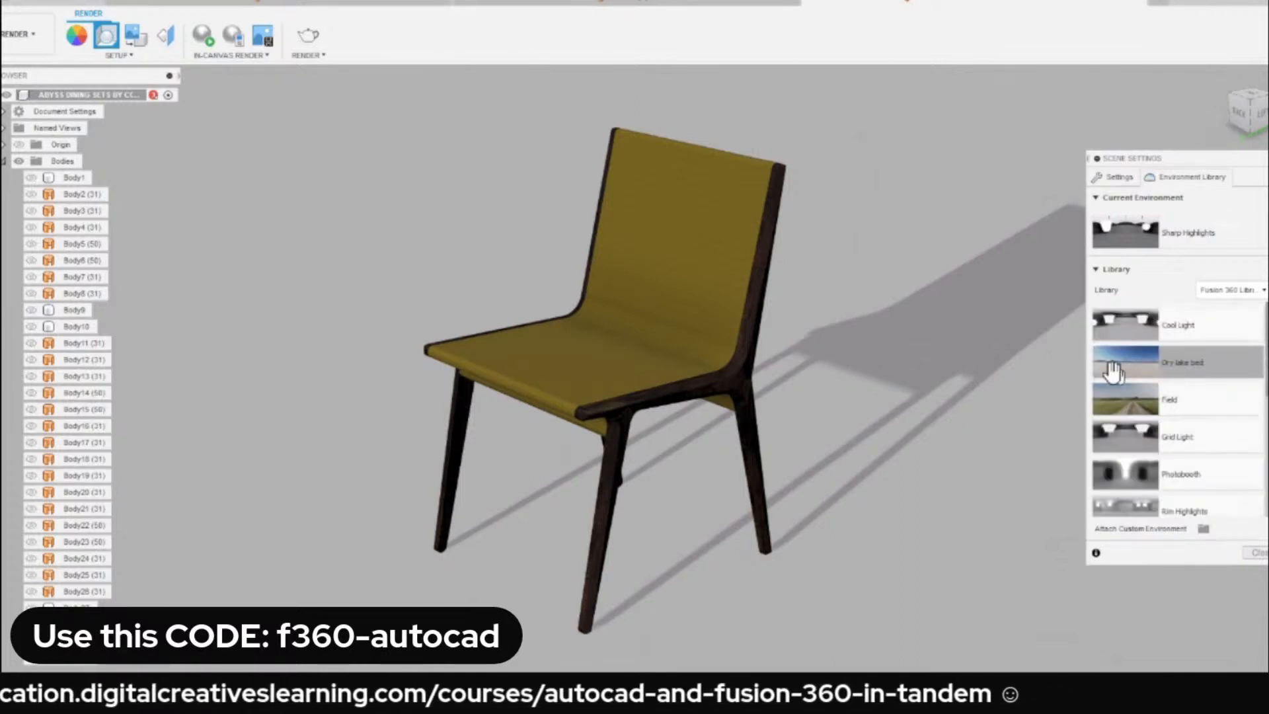
drag(1125, 357, 878, 200)
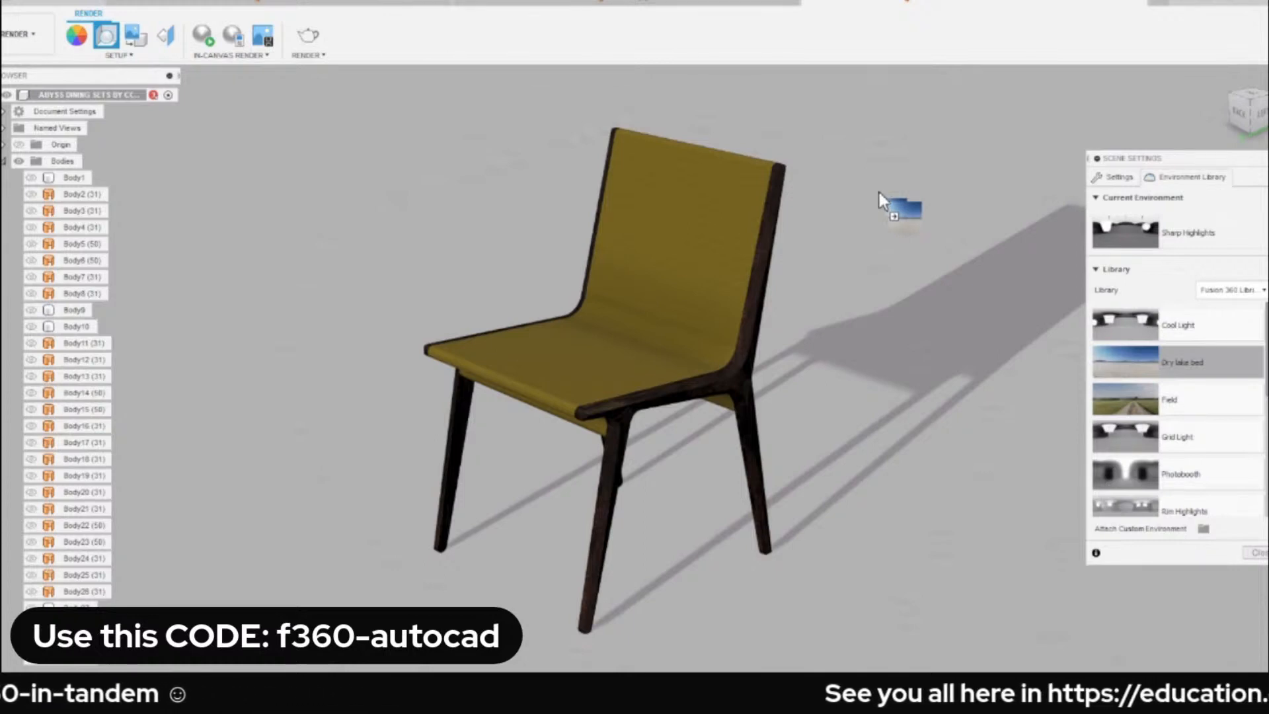
drag(879, 192, 878, 193)
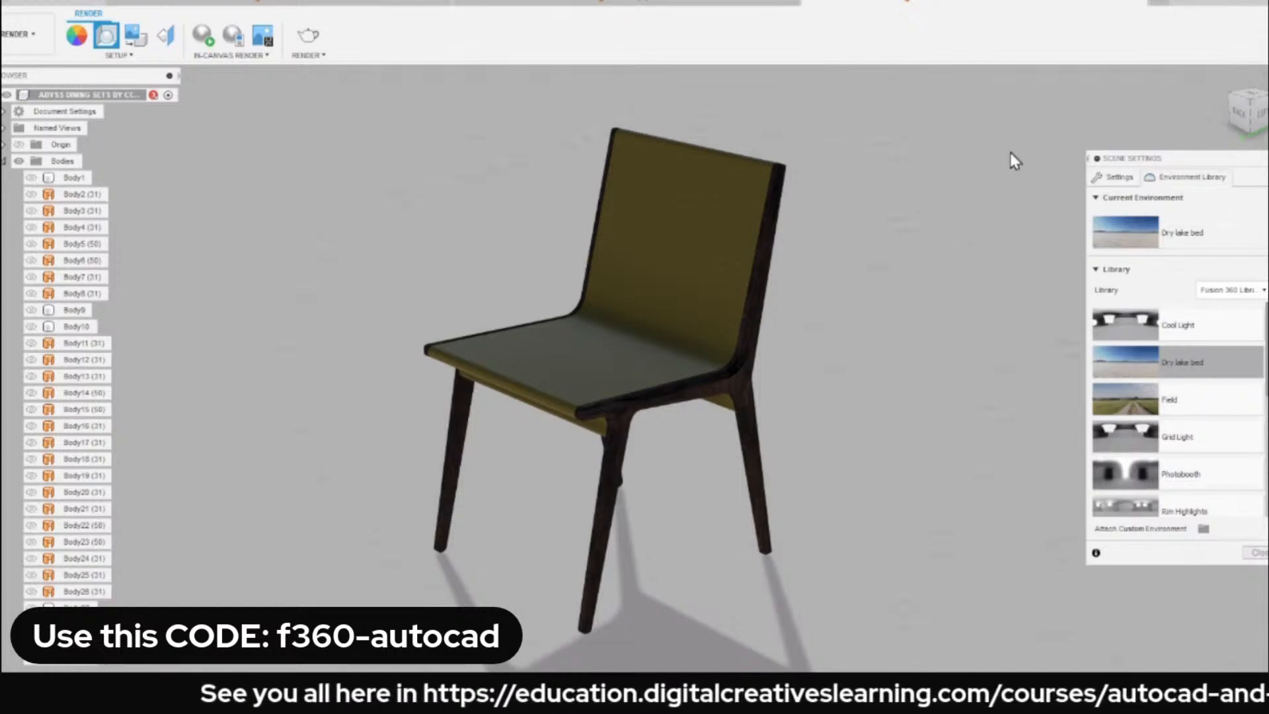
Change the scene background from a solid color to Environment.
click(1117, 177)
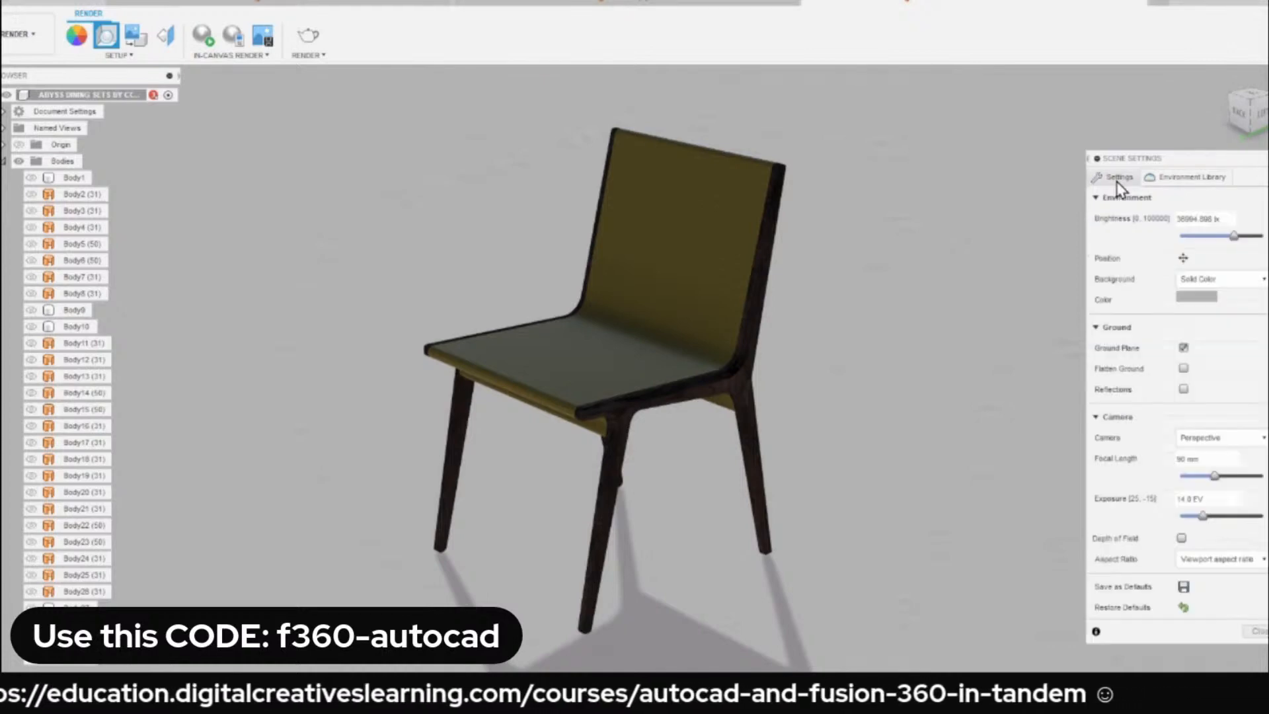
click(1229, 283)
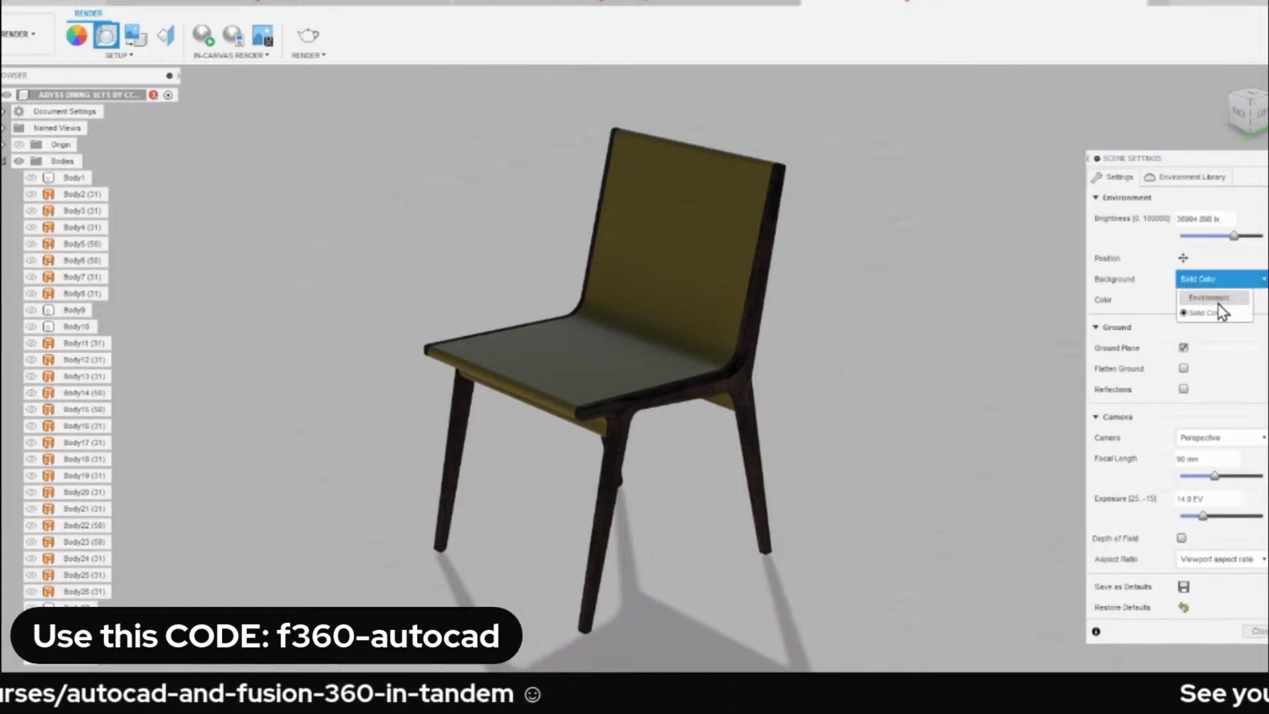
click(1214, 298)
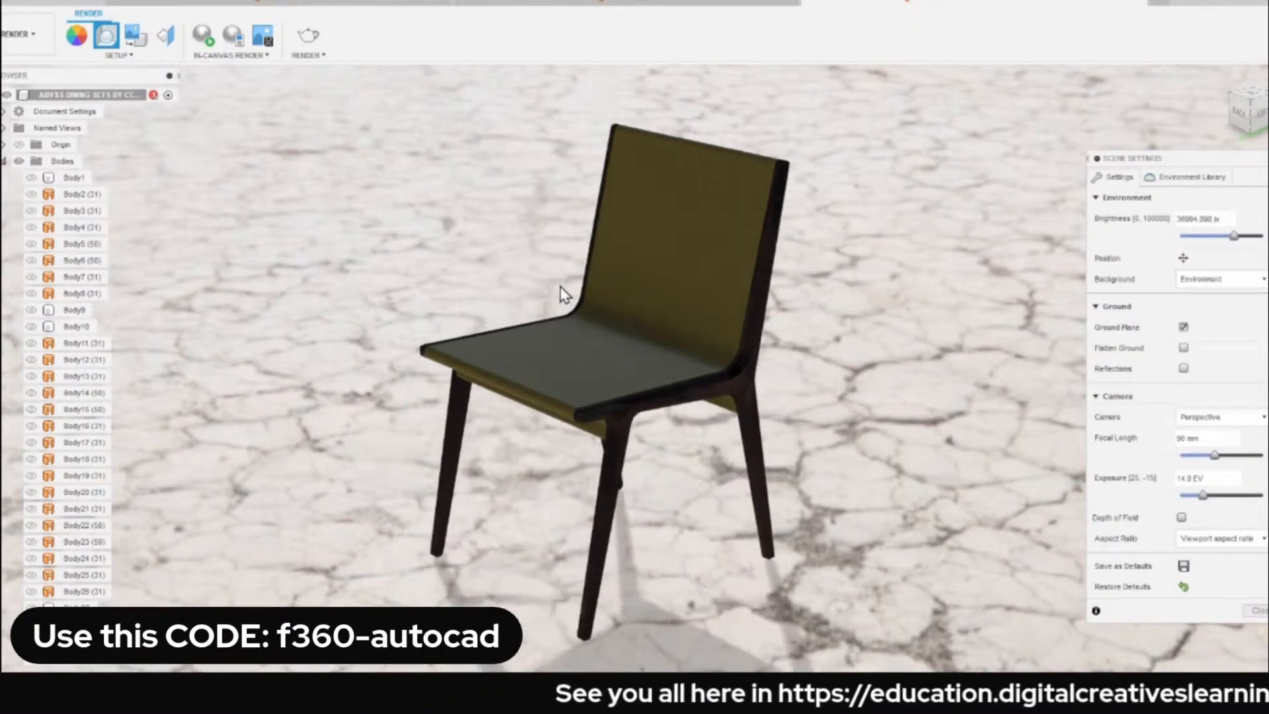
Rotate the environment around the chair to about 141 degrees and close the scene settings.
click(1183, 259)
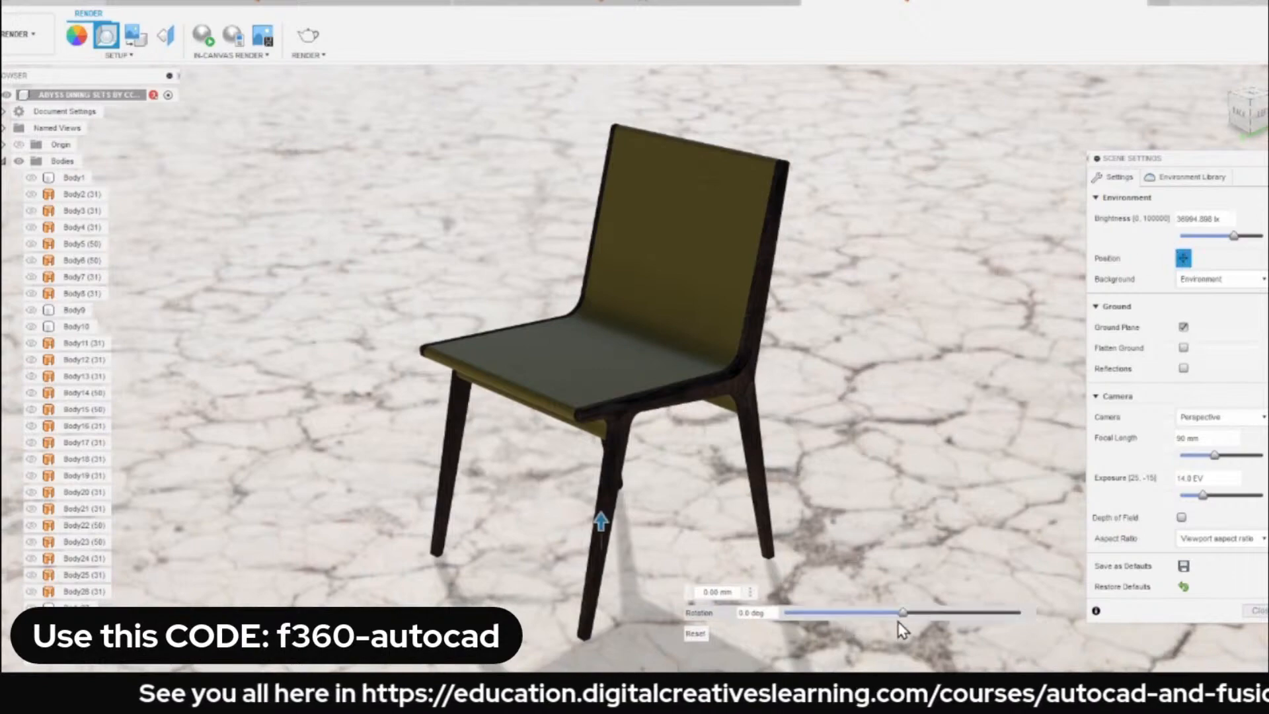
drag(903, 614, 1001, 620)
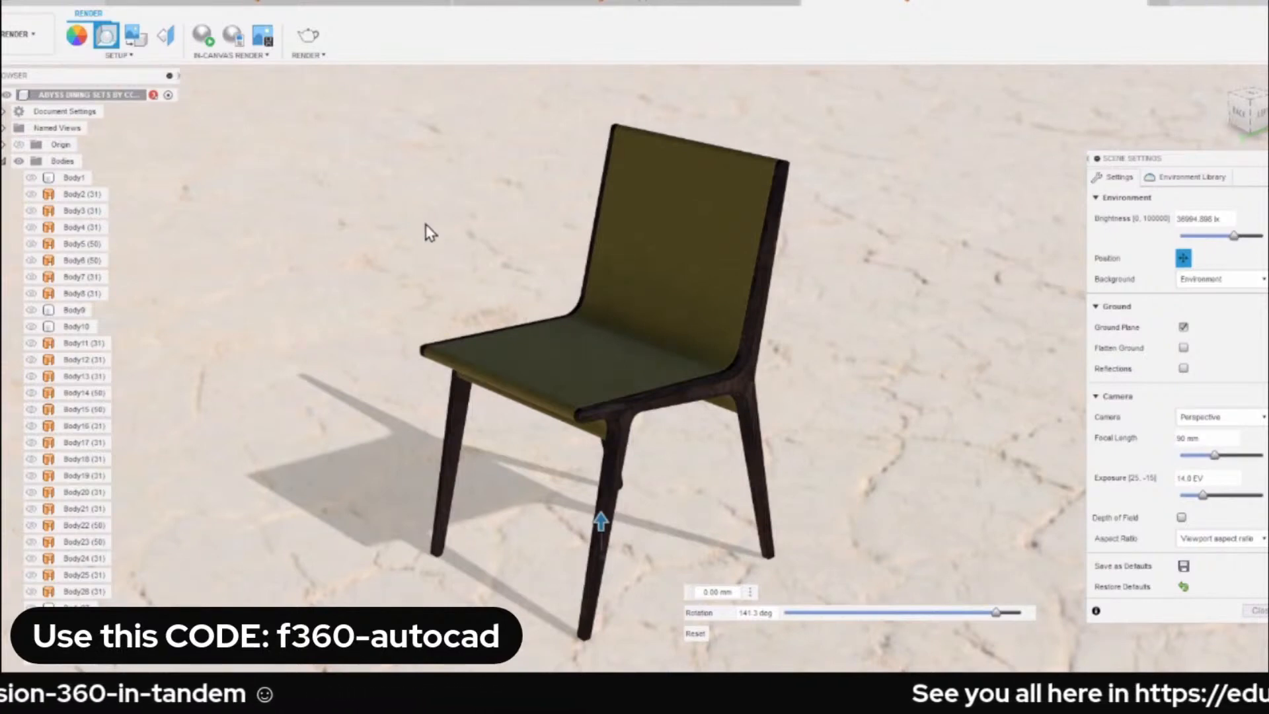
click(1258, 611)
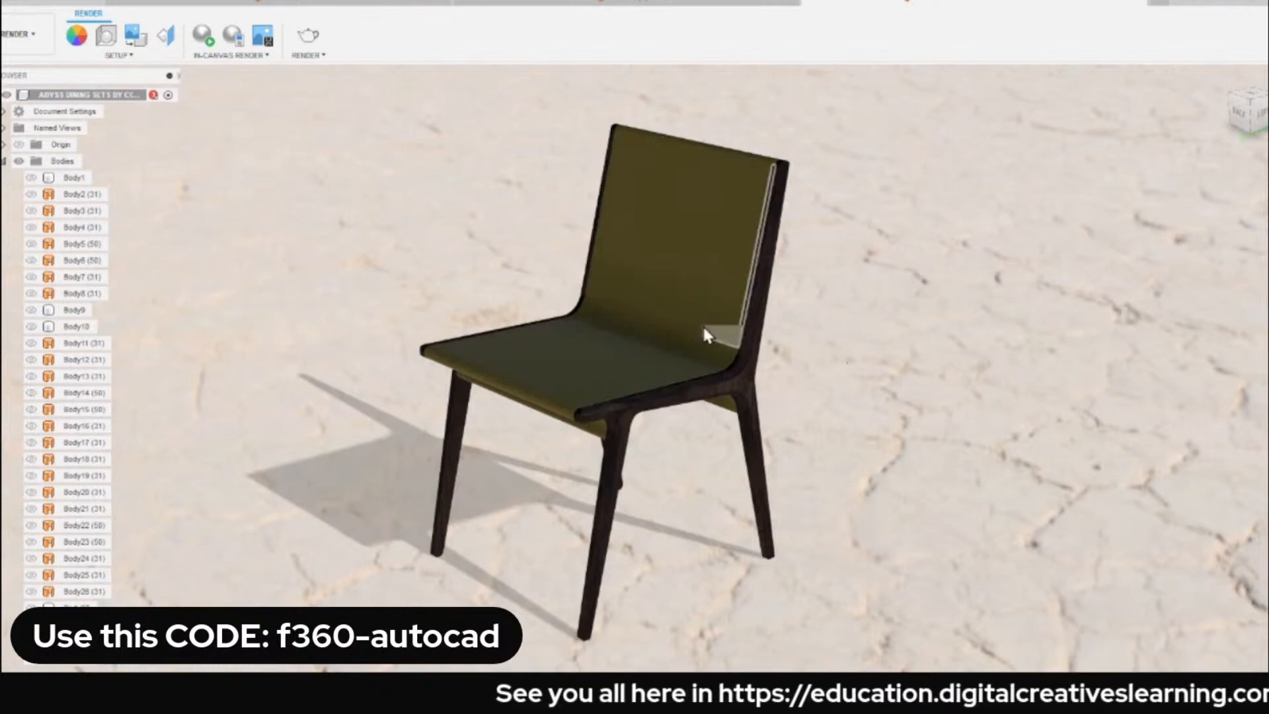
scroll(705, 327, up, 4)
scroll(768, 328, down, 3)
scroll(768, 324, down, 3)
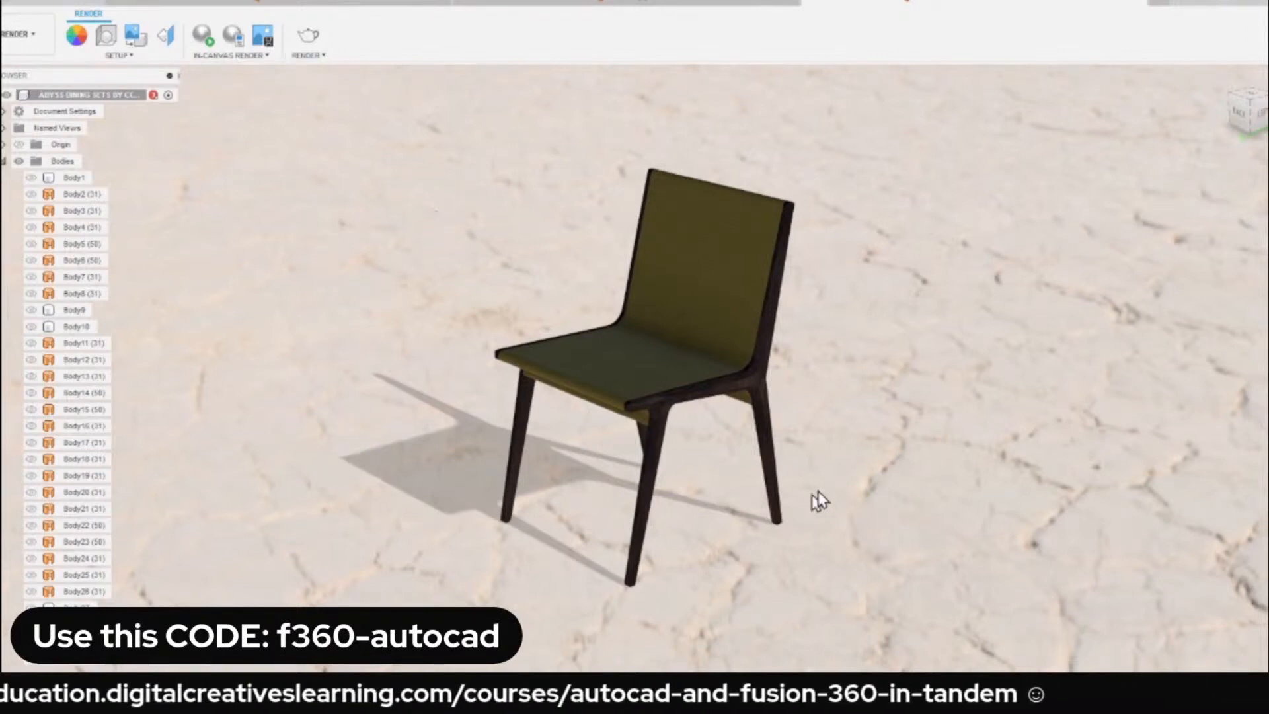
Turn on Flatten Ground, reduce the ground scale to about 0.54, and leave the scene settings.
click(107, 41)
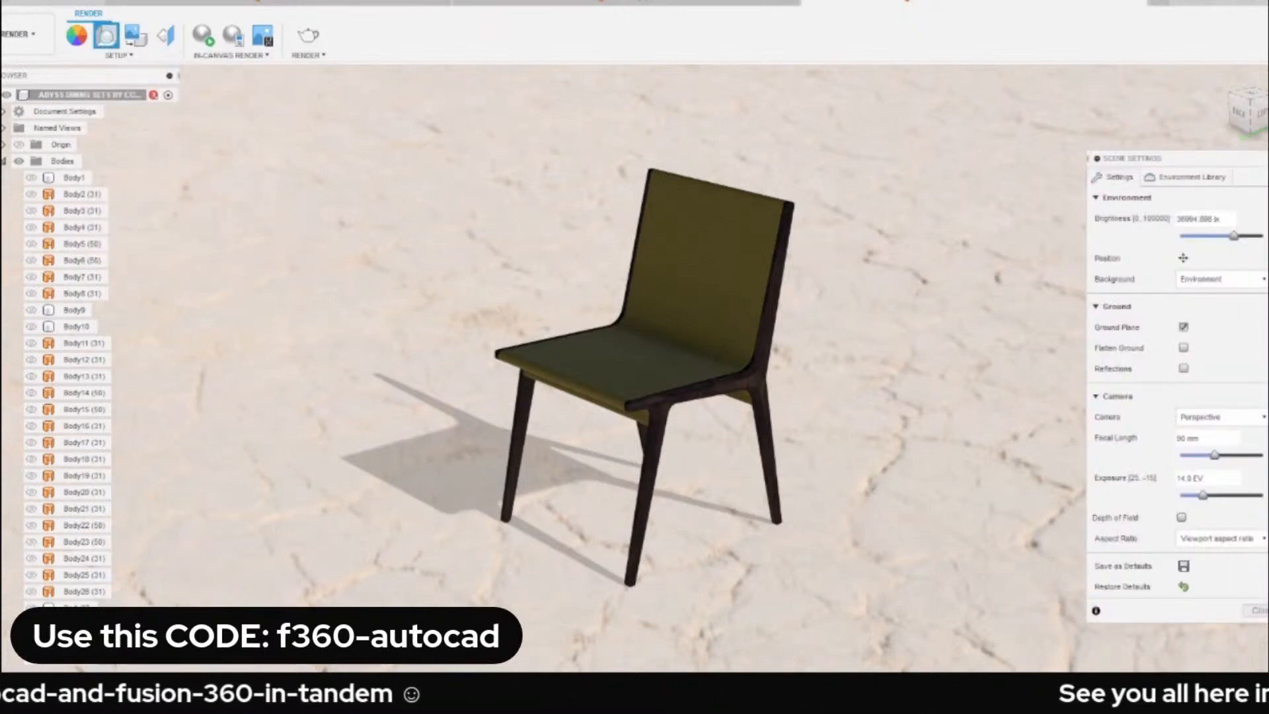
click(1183, 259)
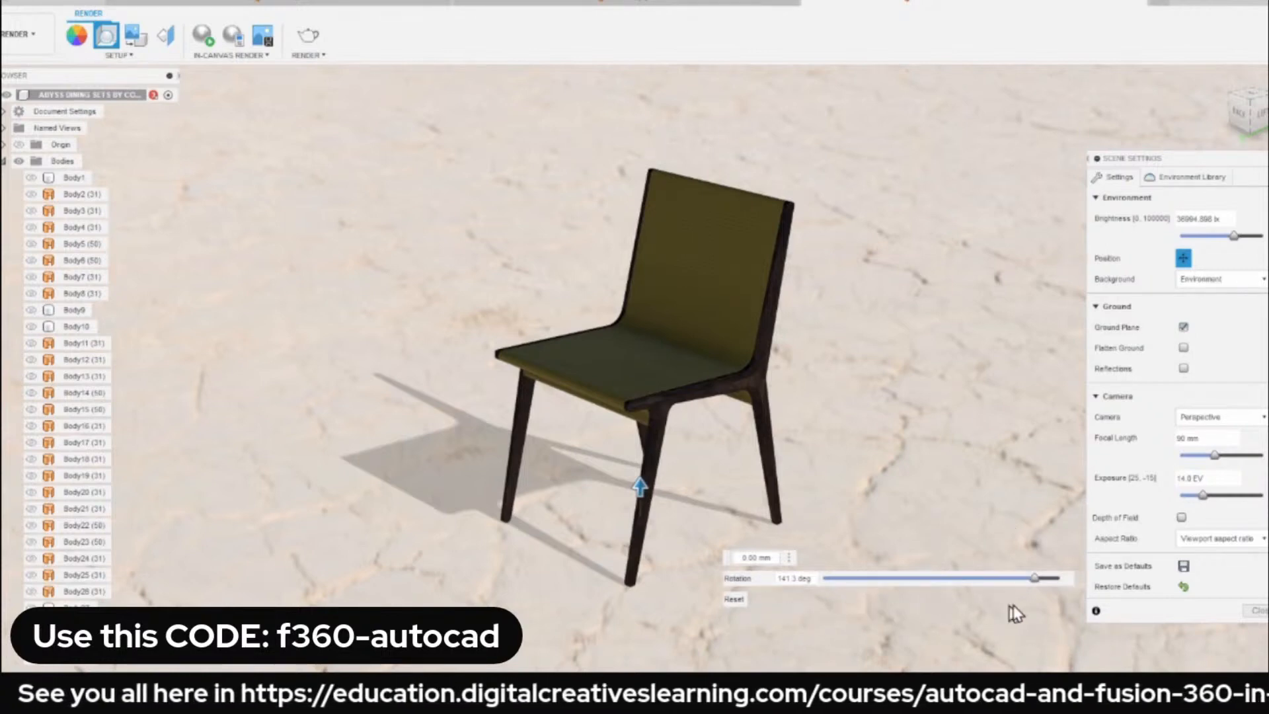
click(1183, 349)
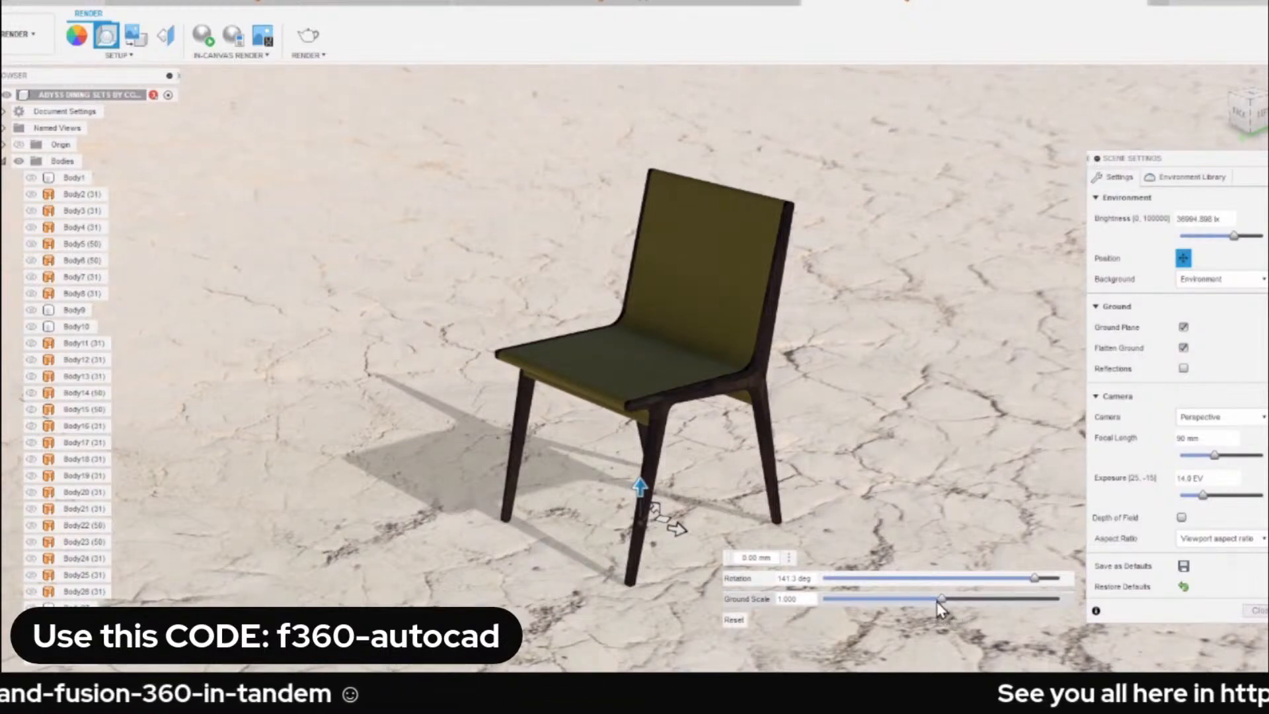
drag(937, 600, 889, 608)
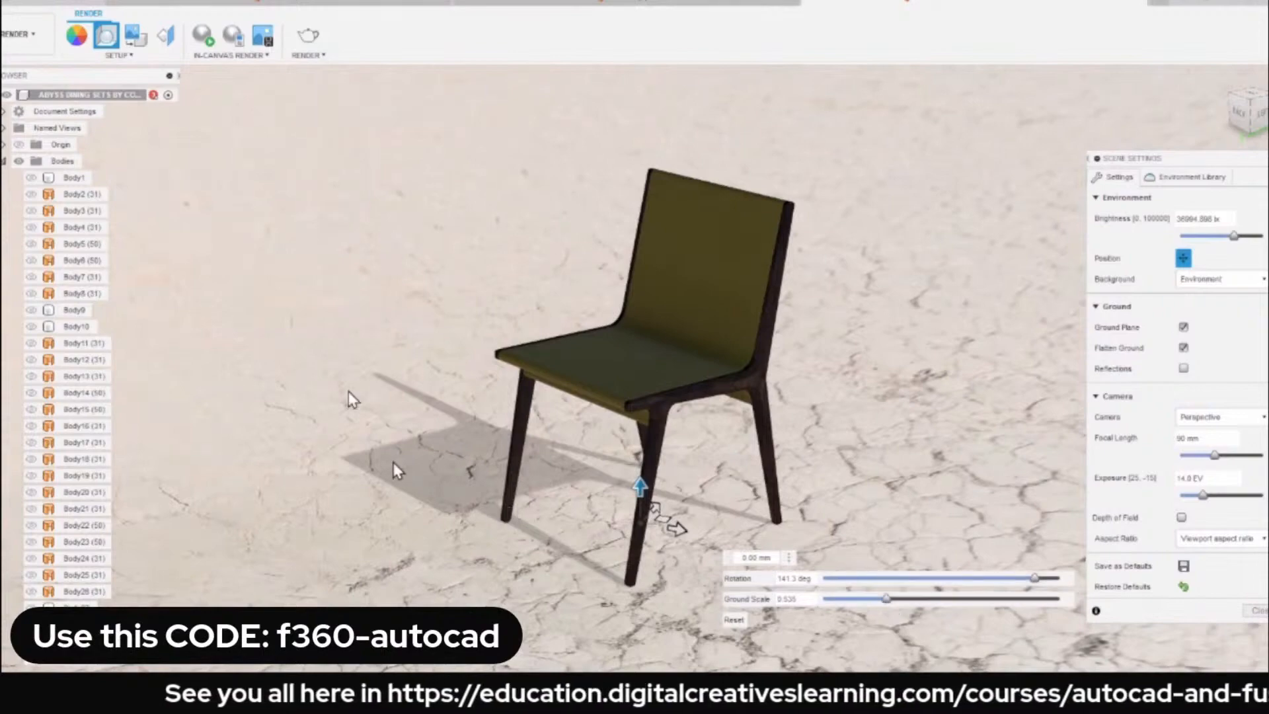
shift+middle_drag(348, 395, 363, 360)
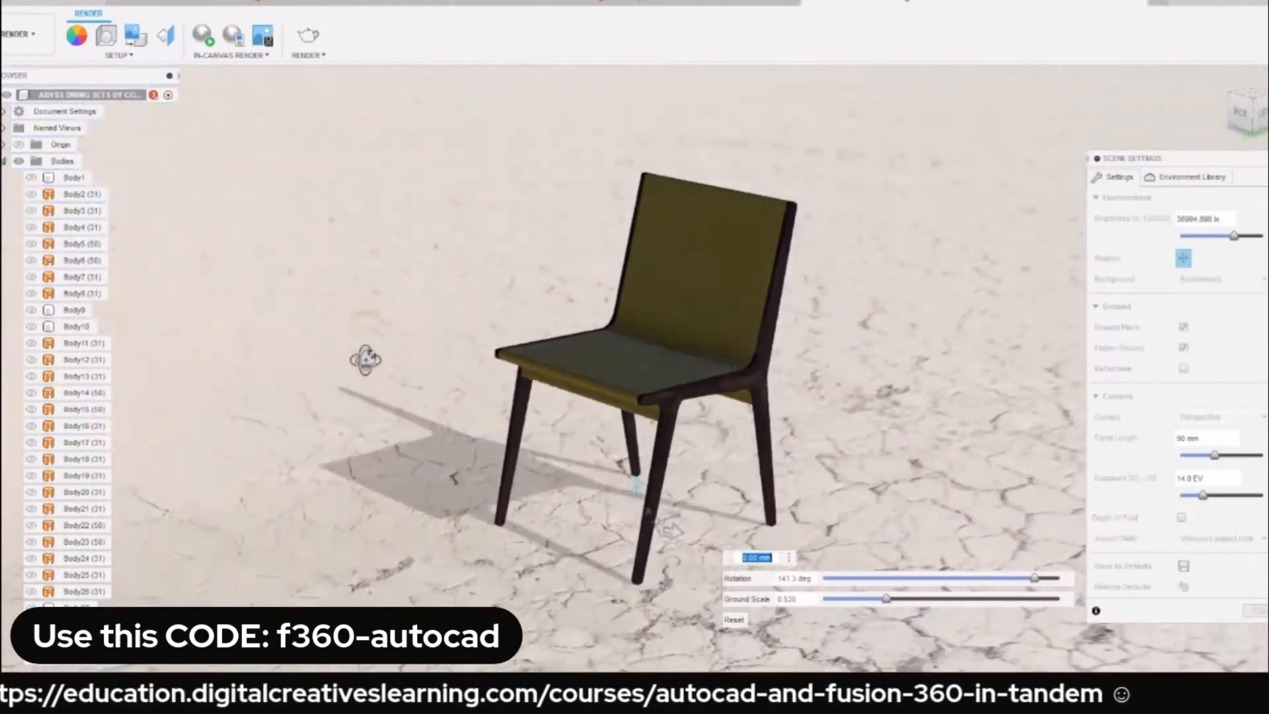
key(Escape)
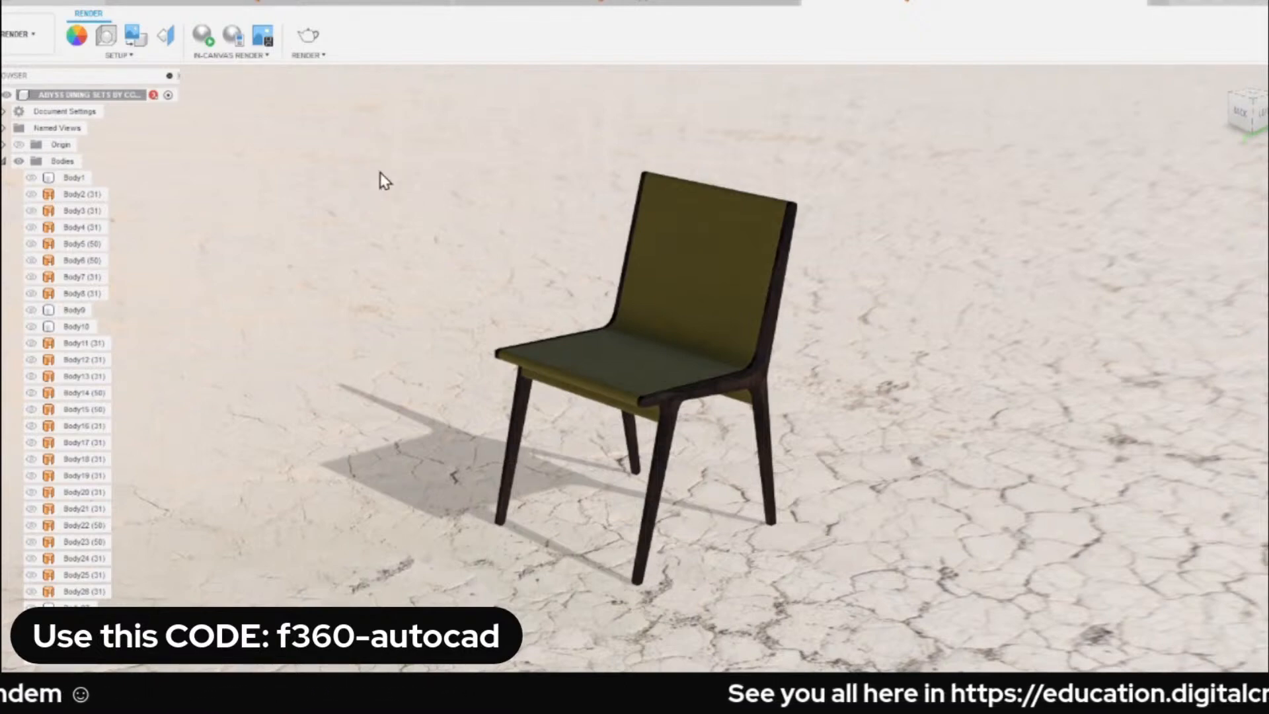
Review the render settings without rendering from them, and start an in-canvas render of the chair.
click(308, 38)
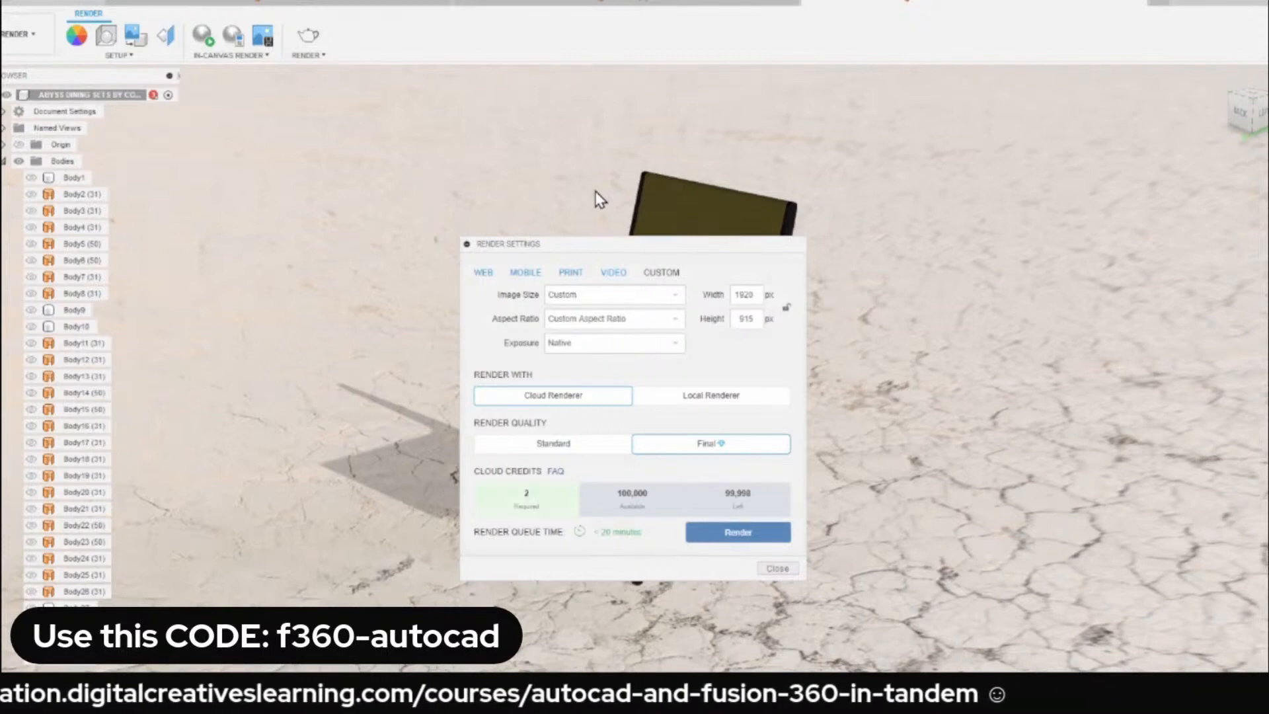
click(778, 570)
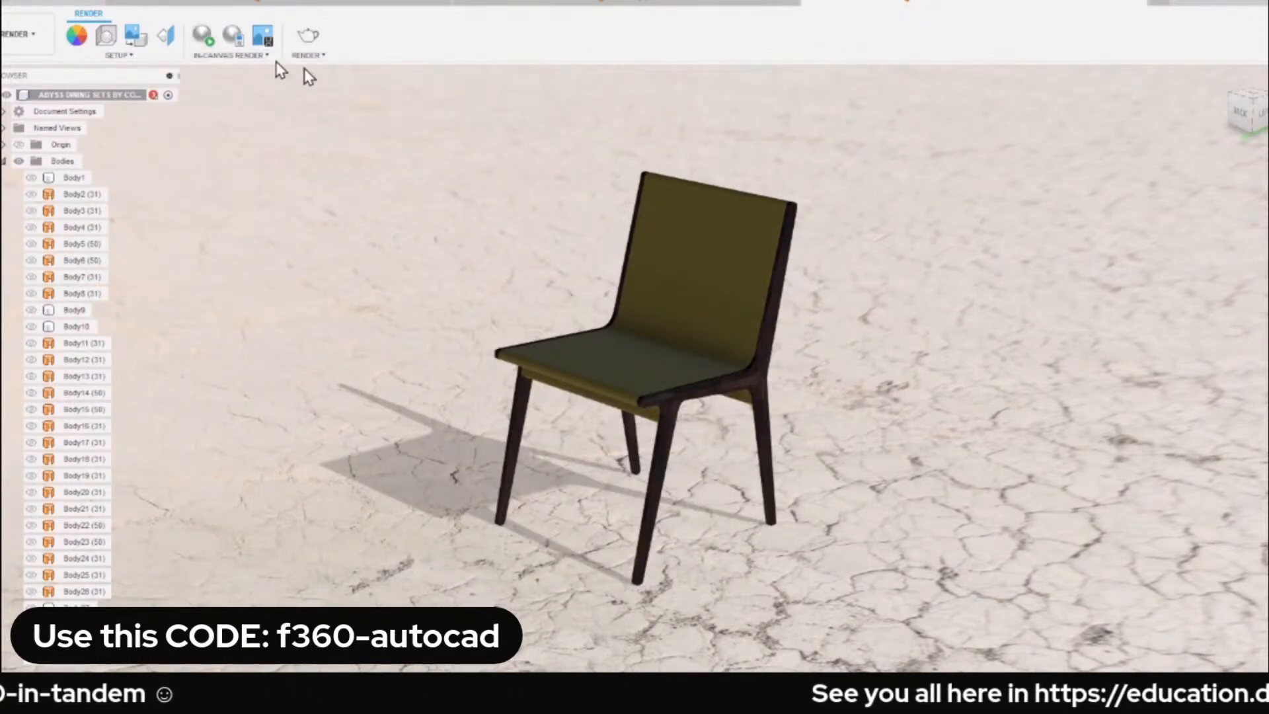
click(203, 42)
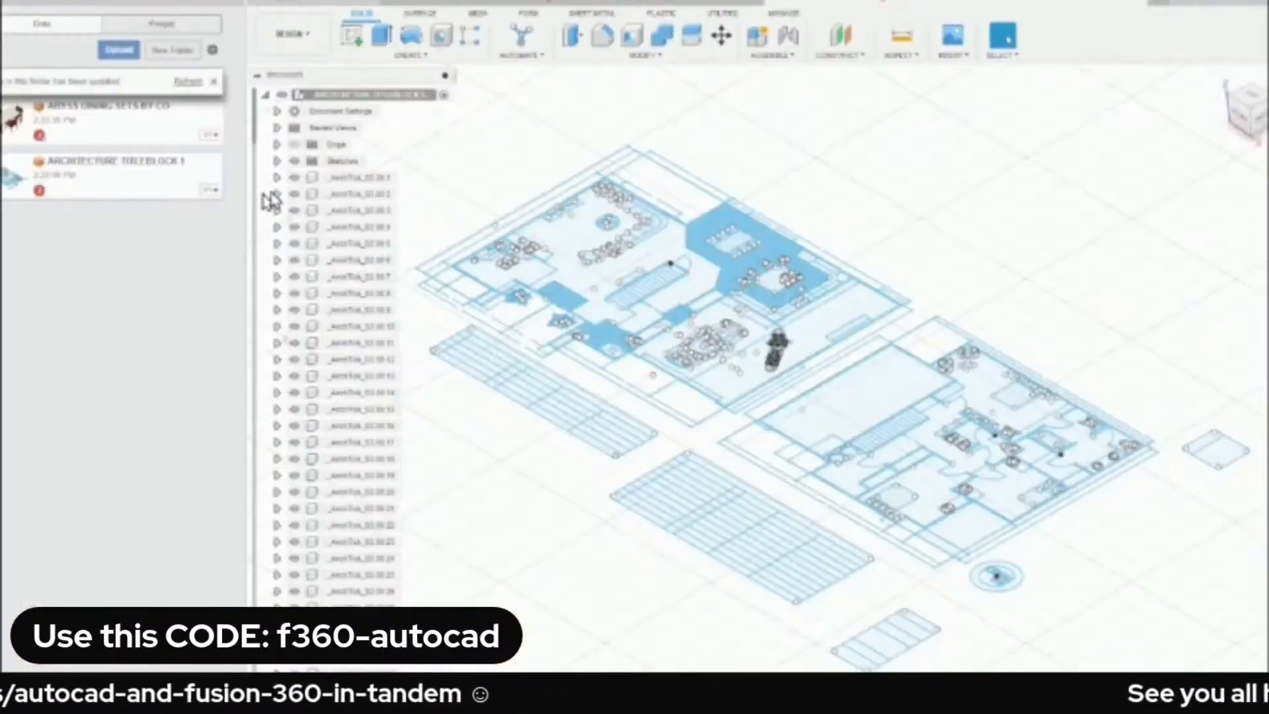
Refresh the project folder's file list and hide the data panel.
click(186, 82)
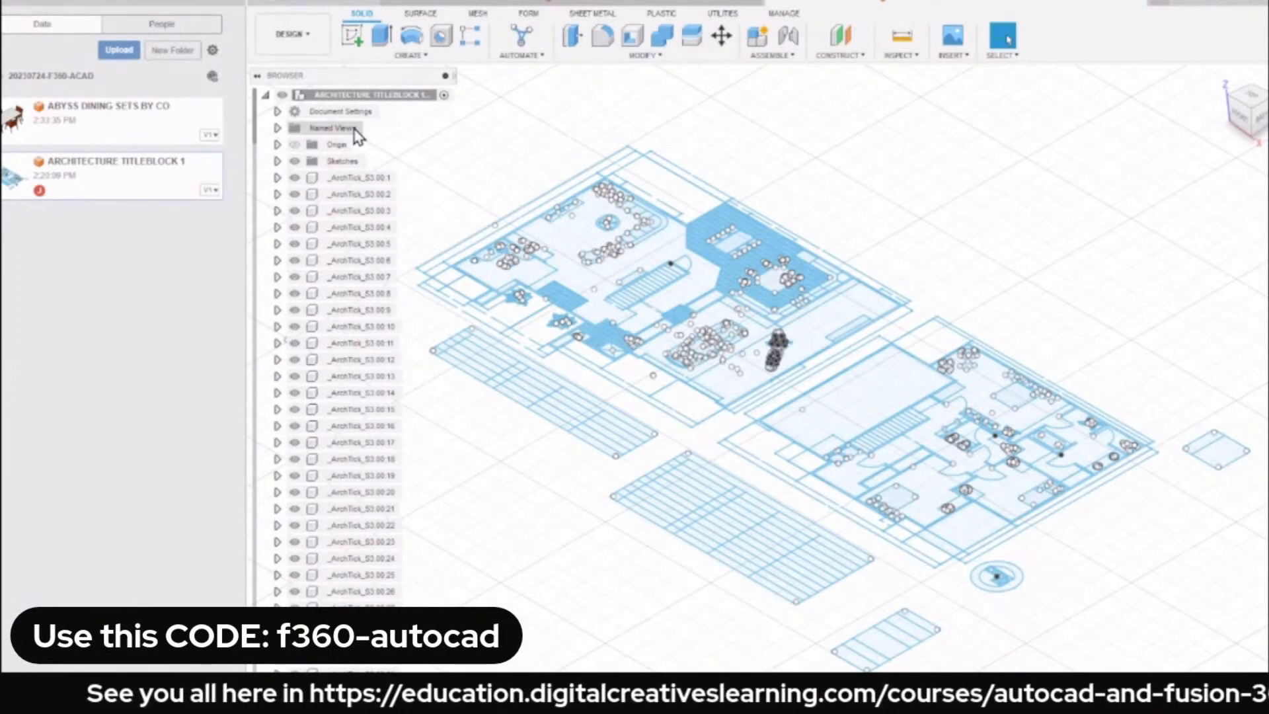
click(236, 3)
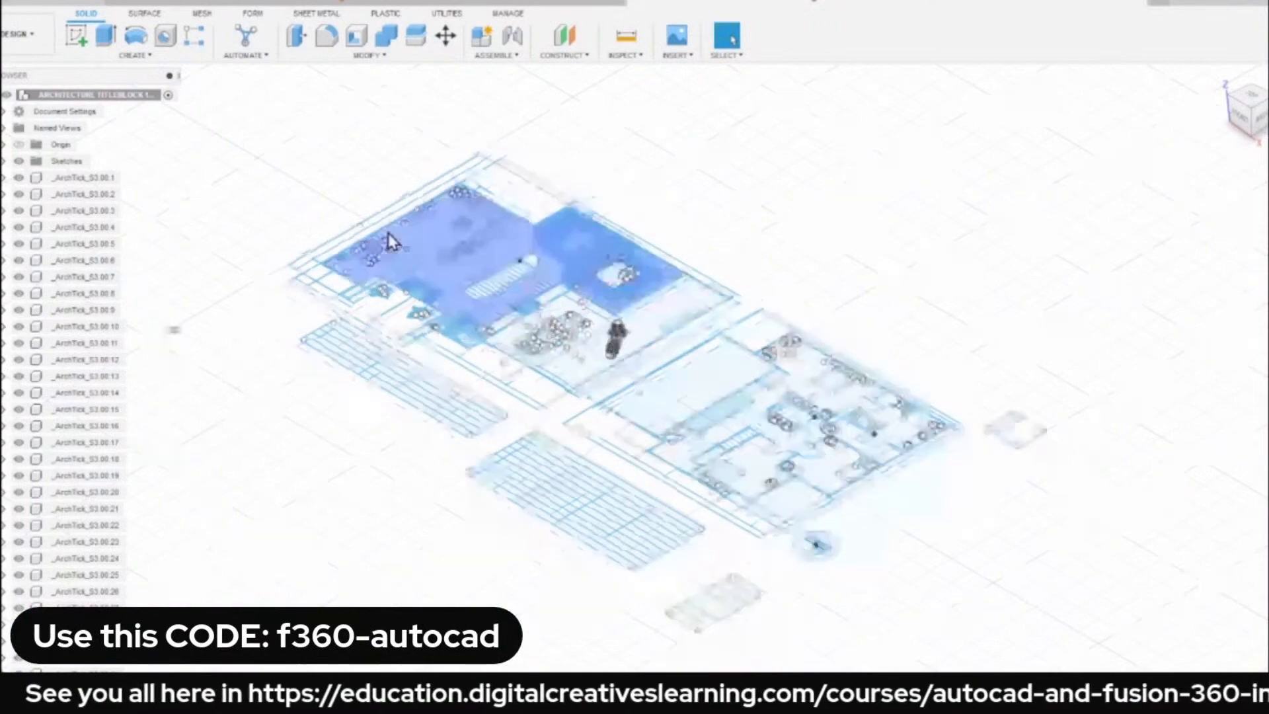
Turn on Capture Design History for the ARCHITECTURE TITLEBLOCK 1 design.
scroll(390, 241, up, 5)
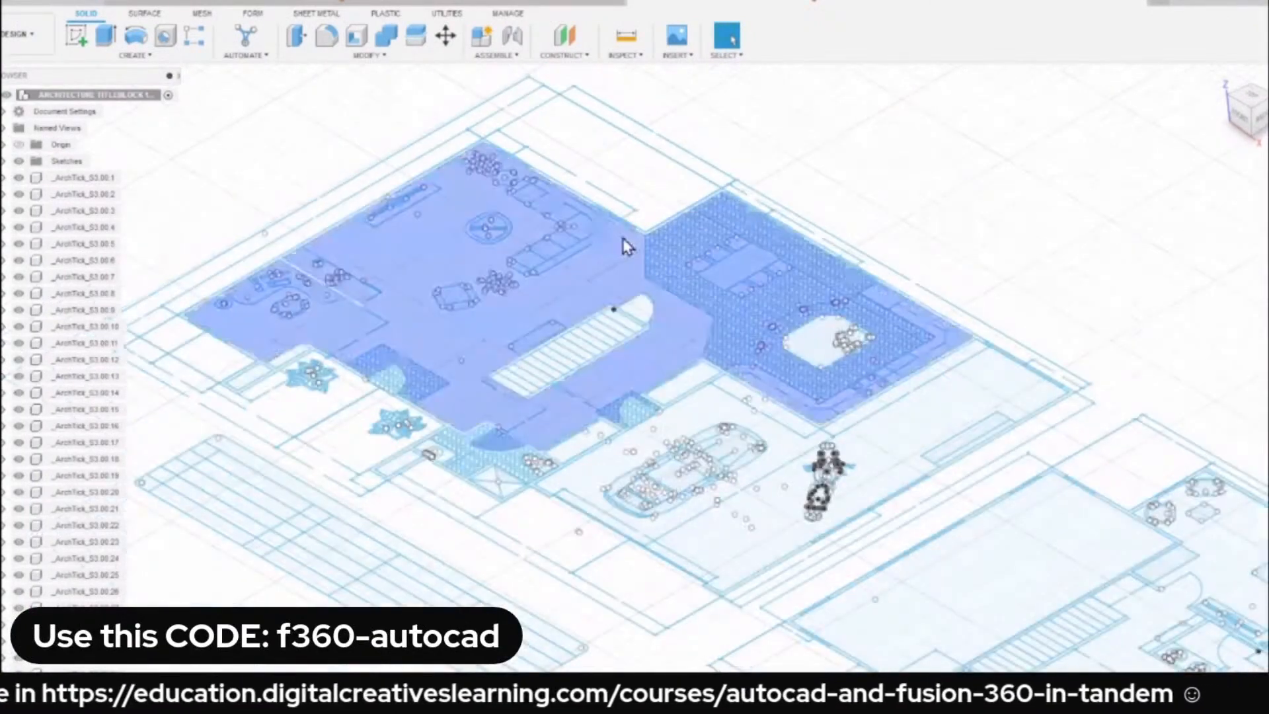
scroll(615, 332, up, 3)
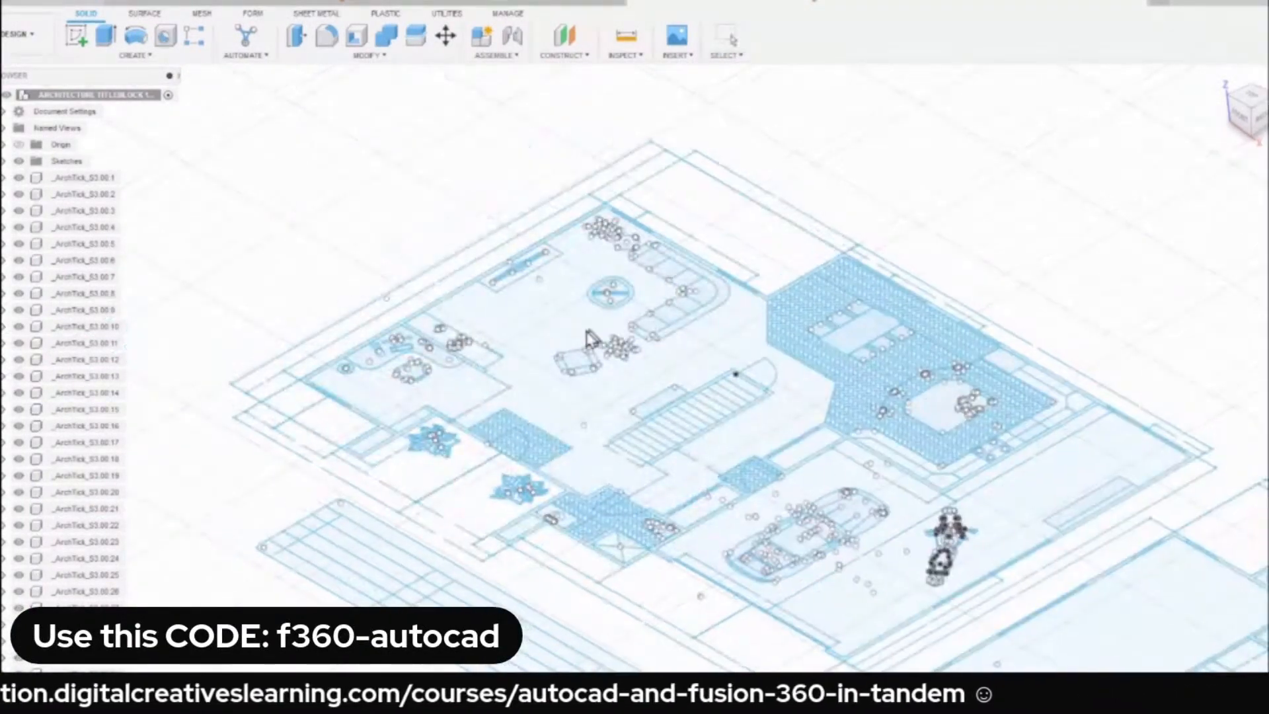
scroll(591, 339, up, 6)
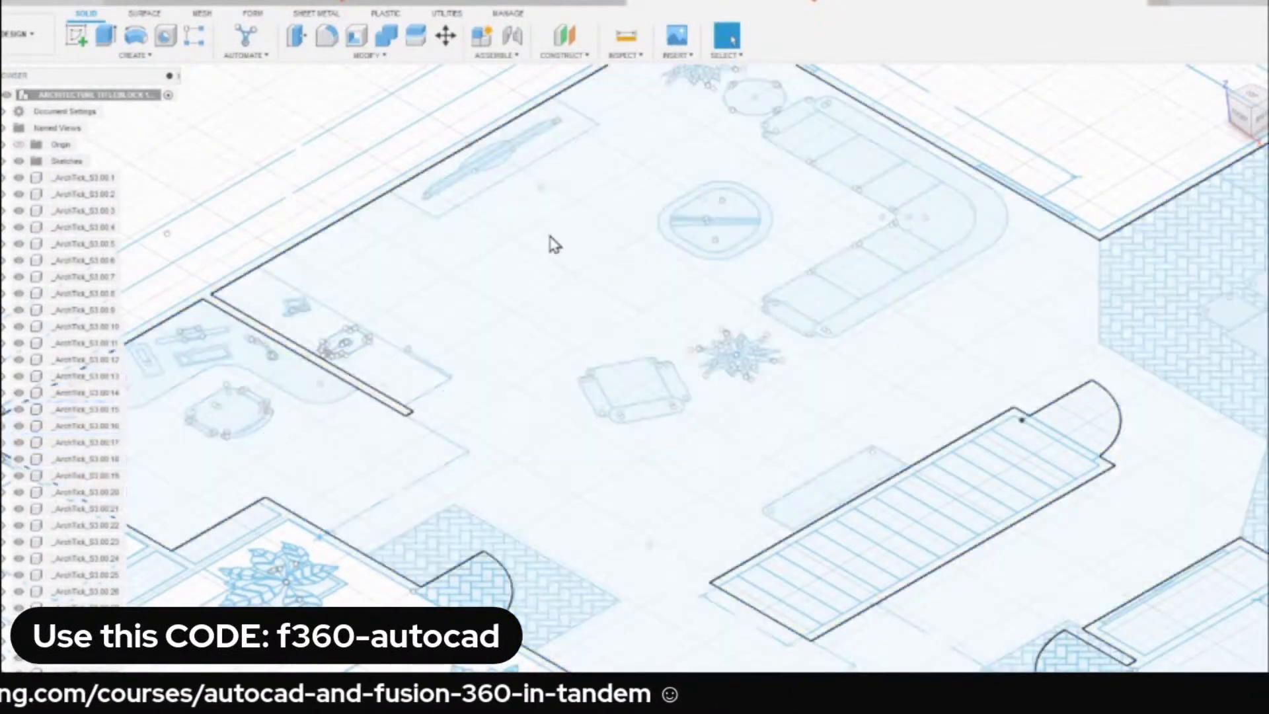
middle_drag(553, 244, 397, 370)
scroll(836, 205, up, 3)
scroll(840, 200, up, 1)
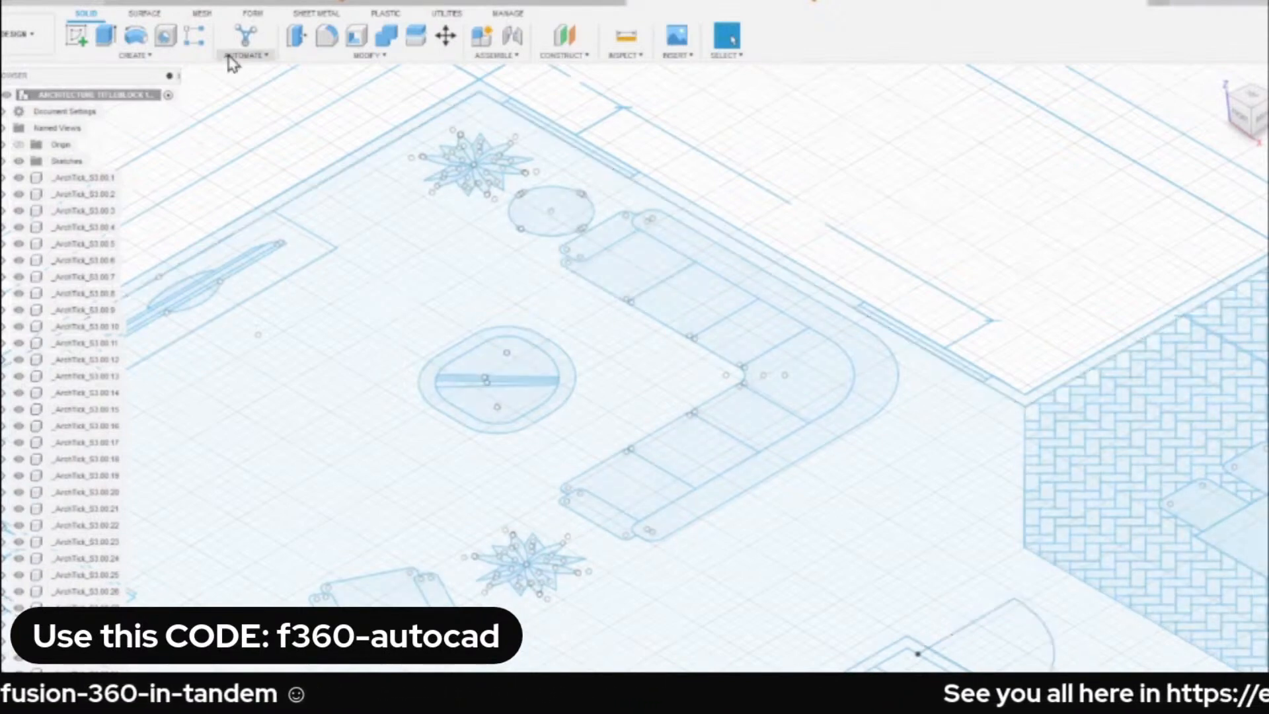
right_click(77, 99)
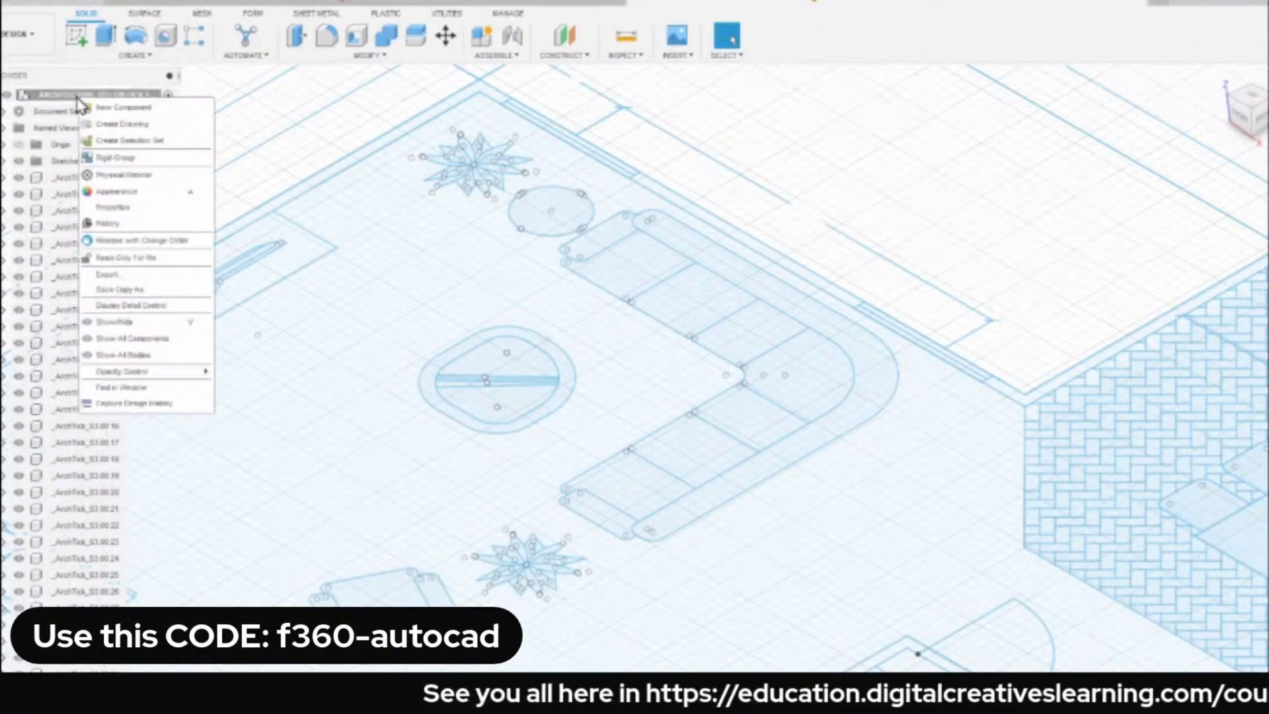
click(165, 404)
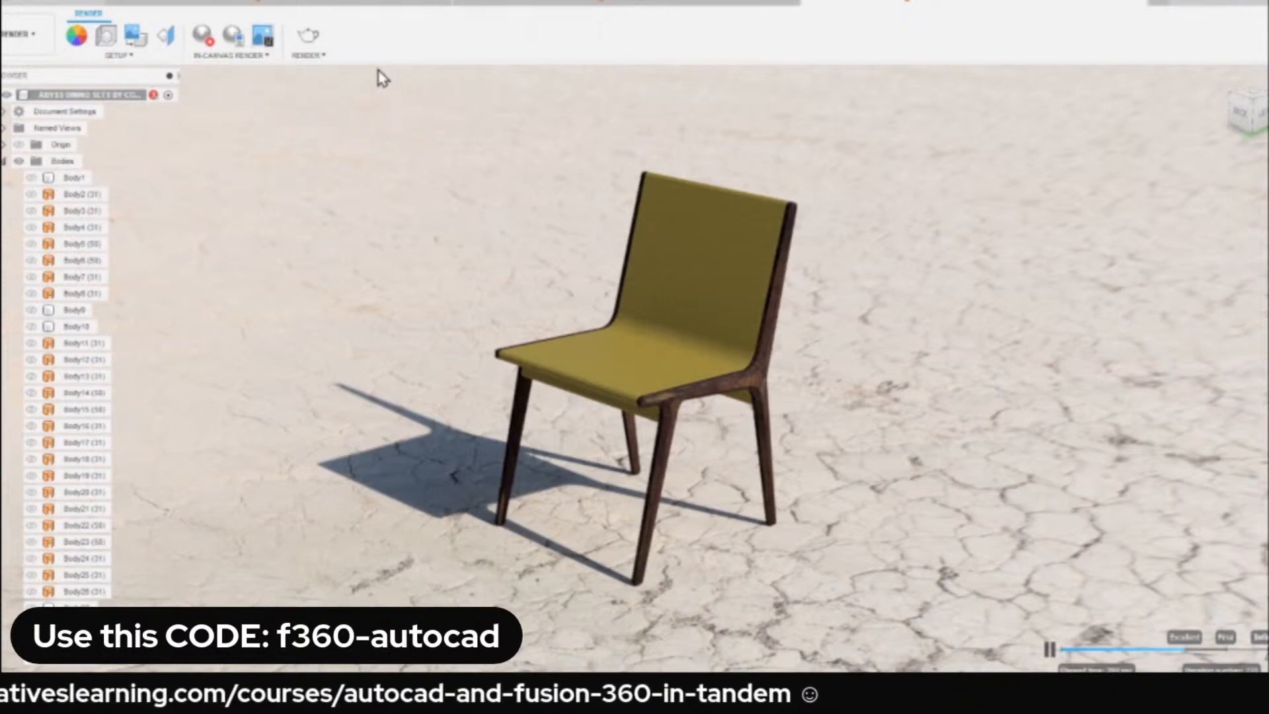
Capture an image of the chair's in-canvas render at the current document window size.
click(265, 42)
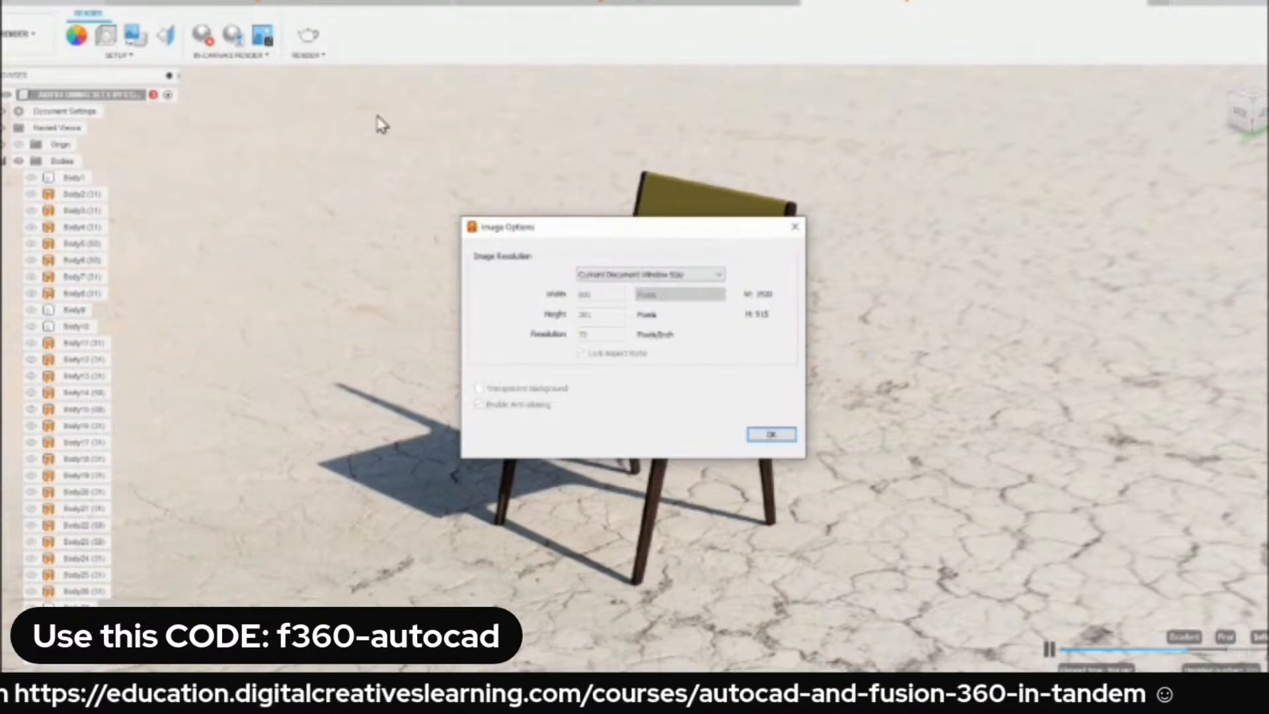
click(771, 435)
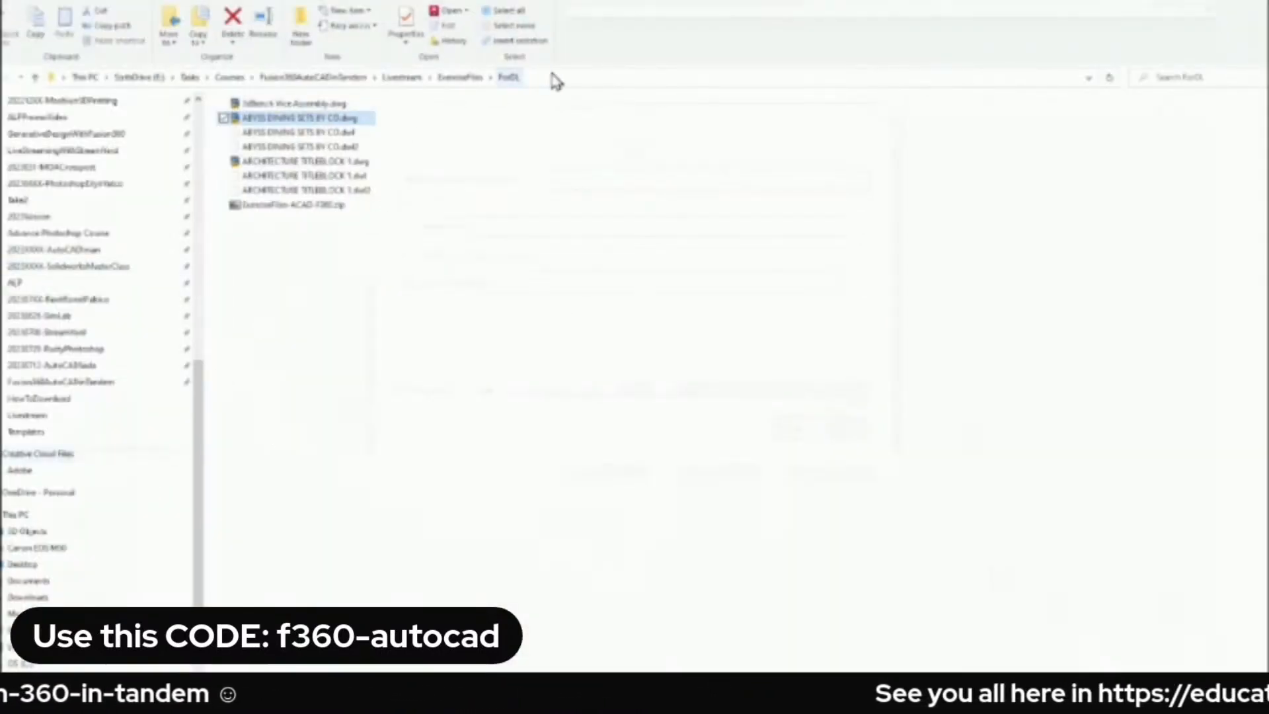
Save the captured chair render as a PNG on the computer in the ExerciseFiles ForDL folder.
click(600, 76)
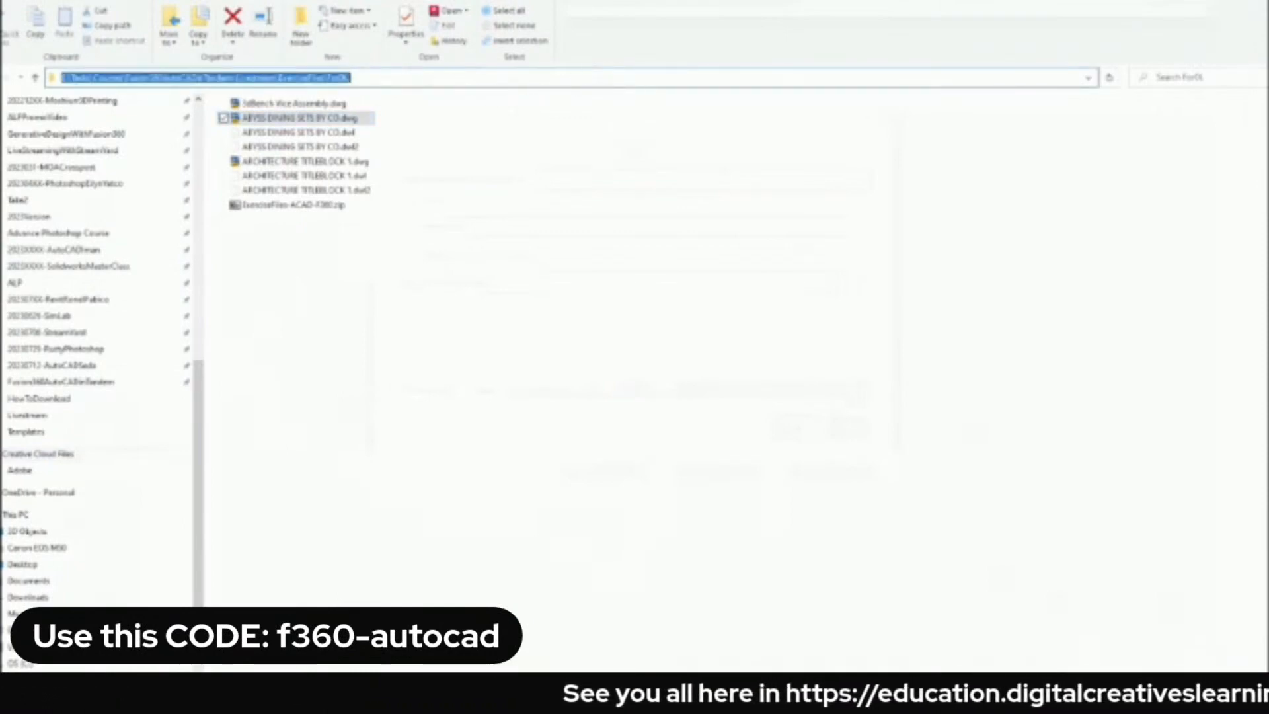
click(440, 76)
key(ctrl+a)
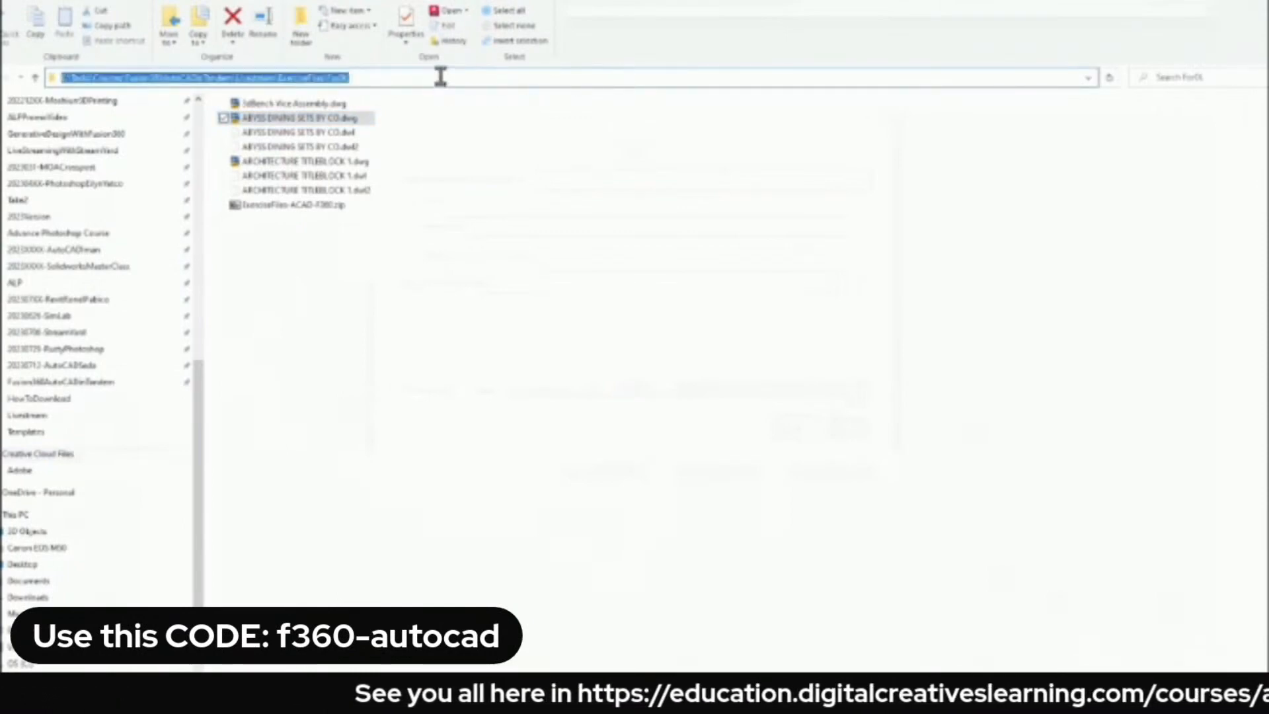
click(1195, 1)
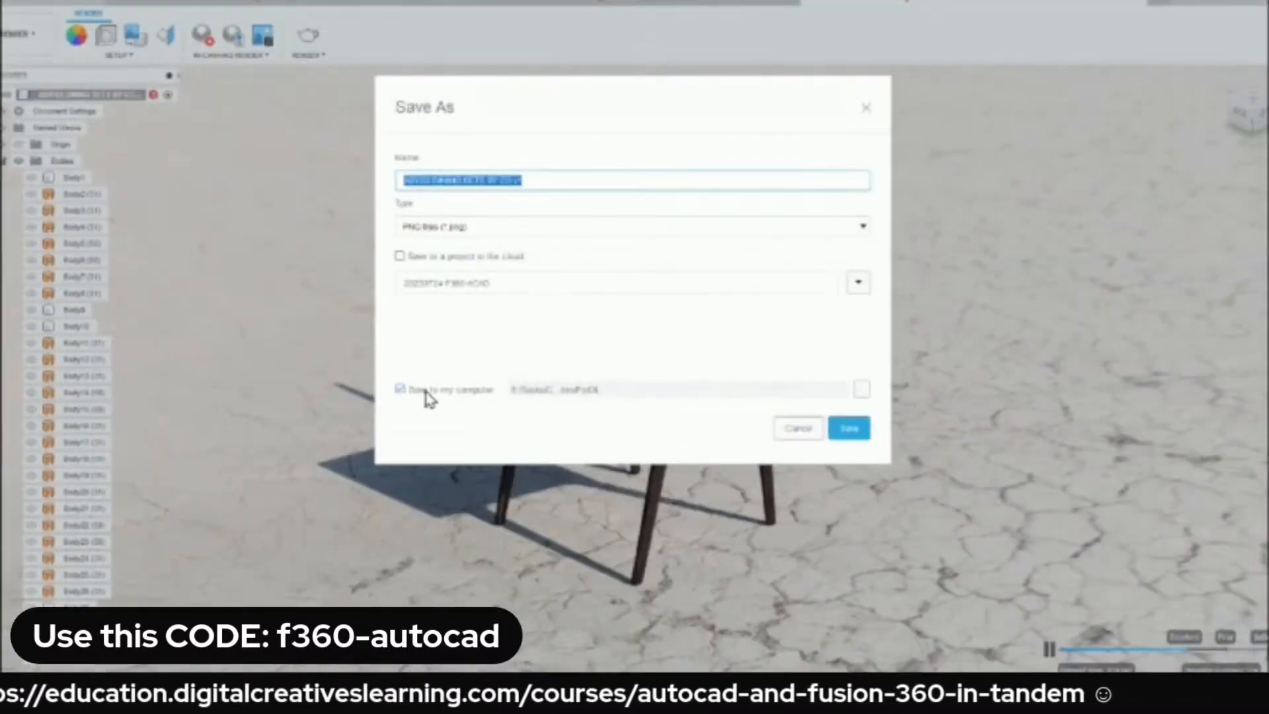
click(861, 389)
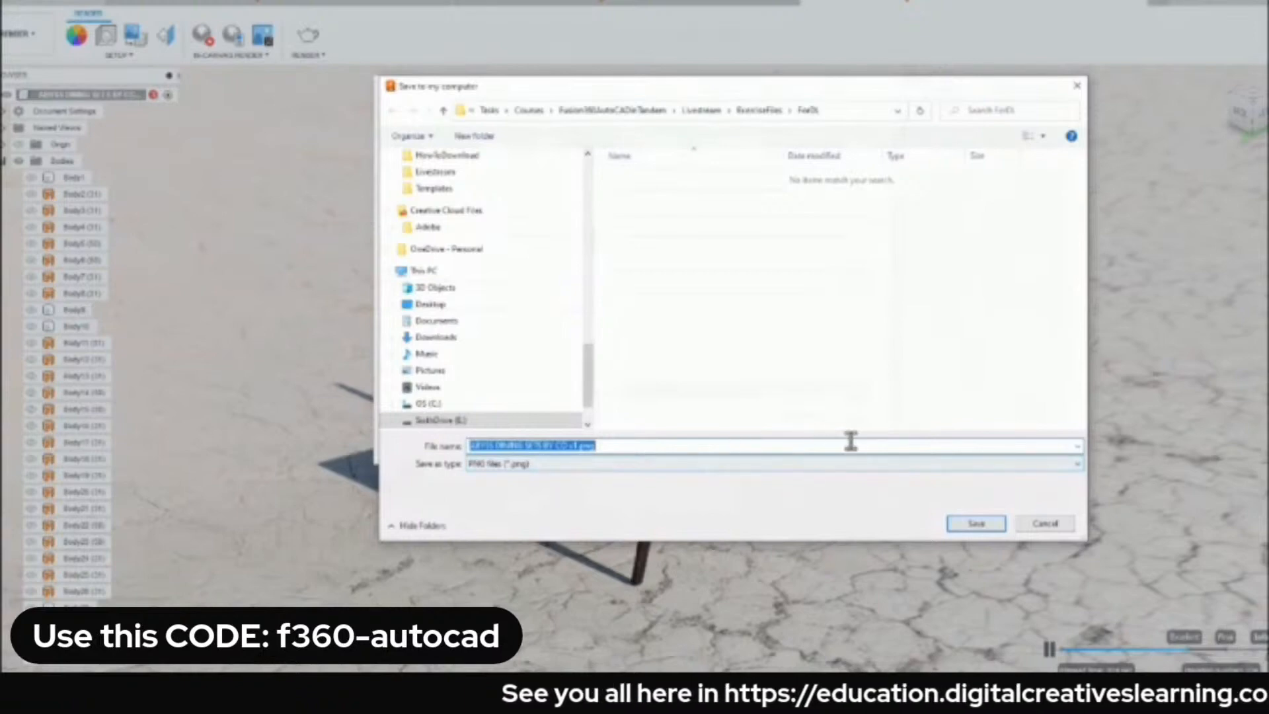
click(976, 525)
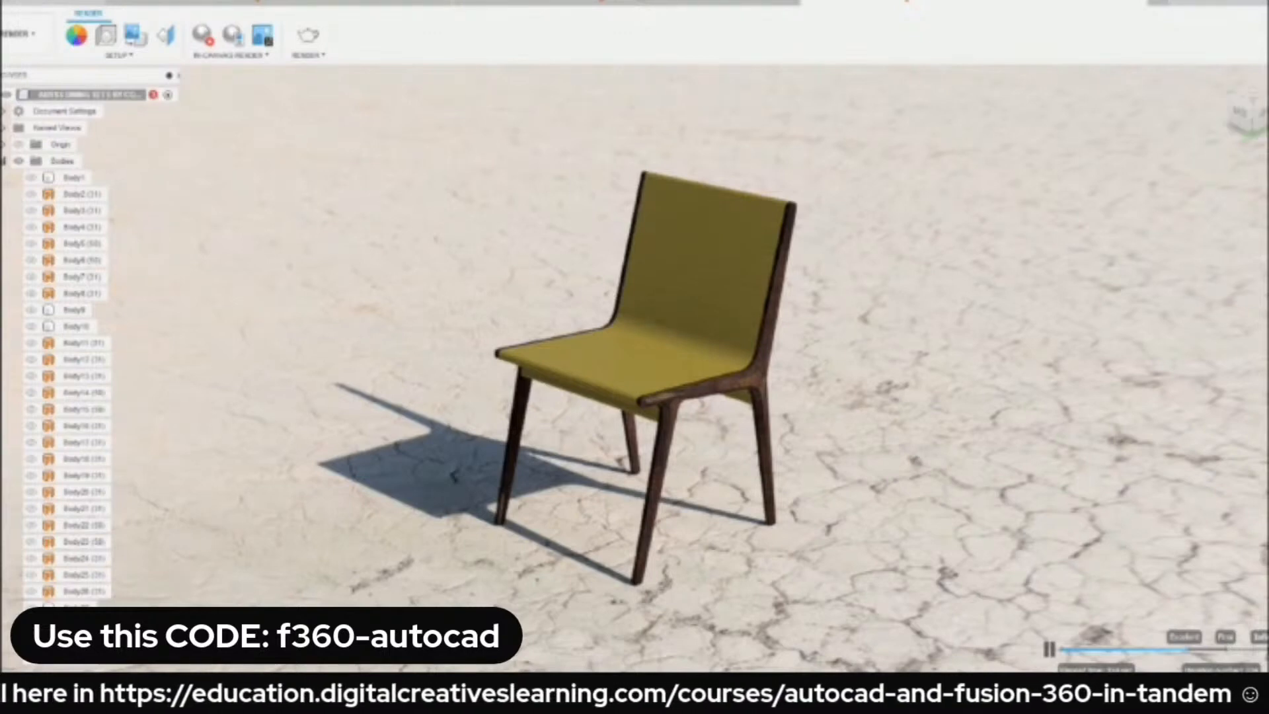
Switch to File Explorer, display the ForDL folder as large icons, and view the saved chair PNG.
key(alt+Tab)
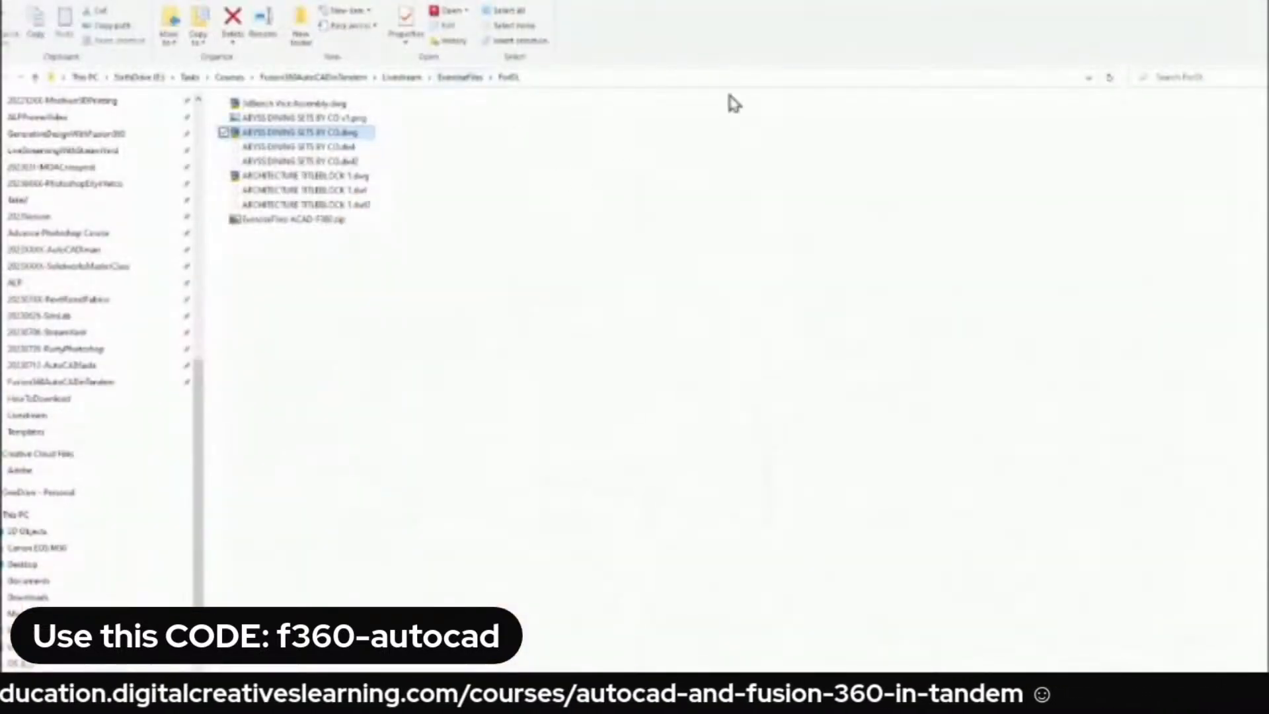
click(126, 3)
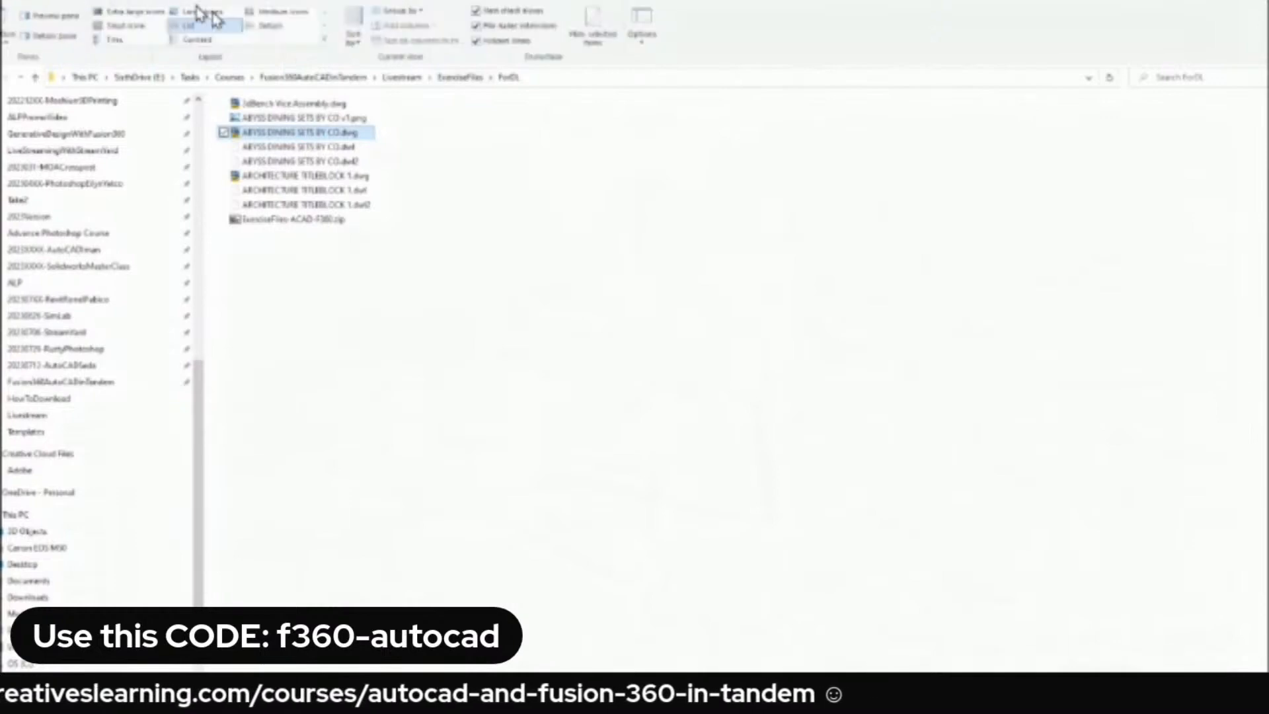
click(218, 13)
click(454, 328)
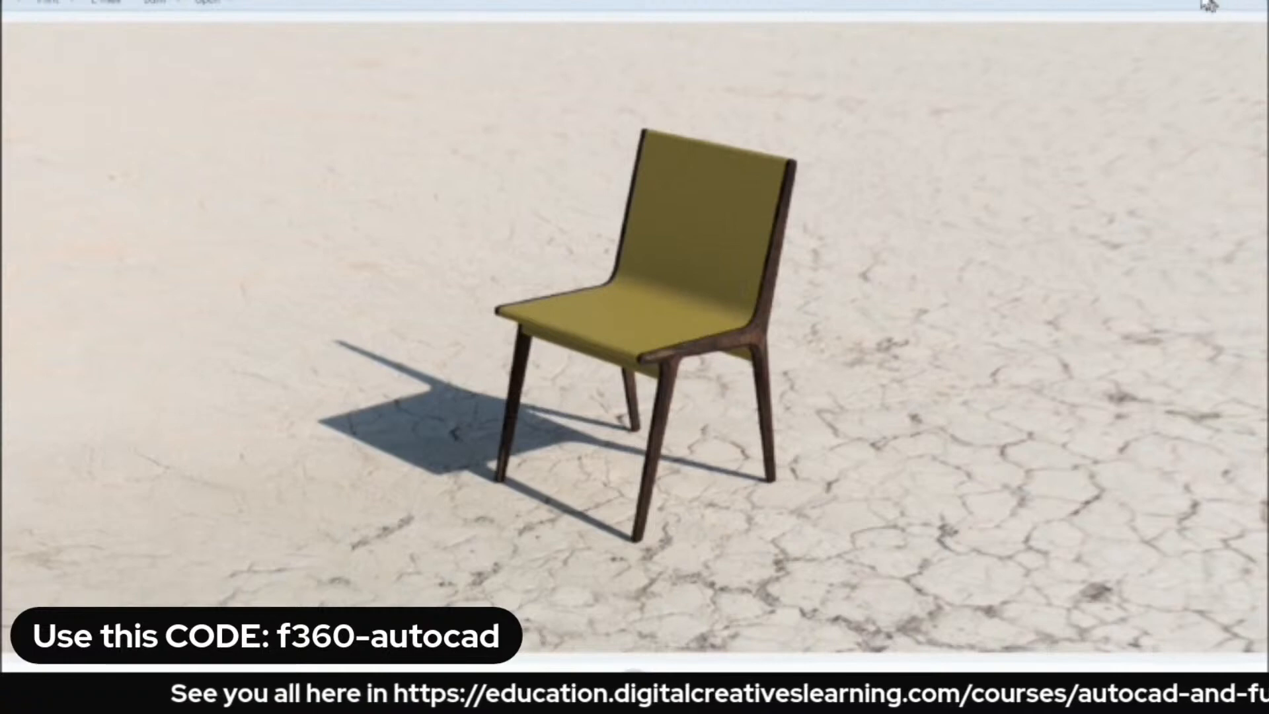
click(1209, 2)
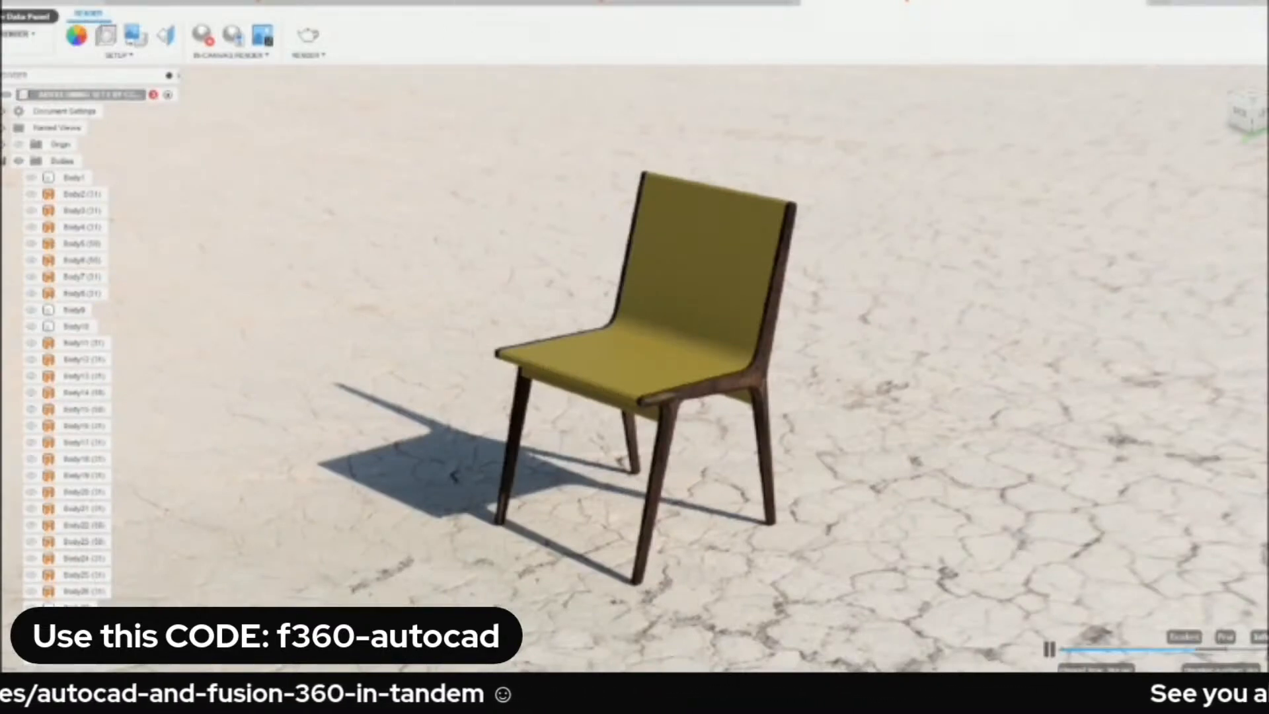
Upload 3dBench Vice Assembly.dwg to the 20230724-F360-ACAD project in Fusion 360.
click(11, 14)
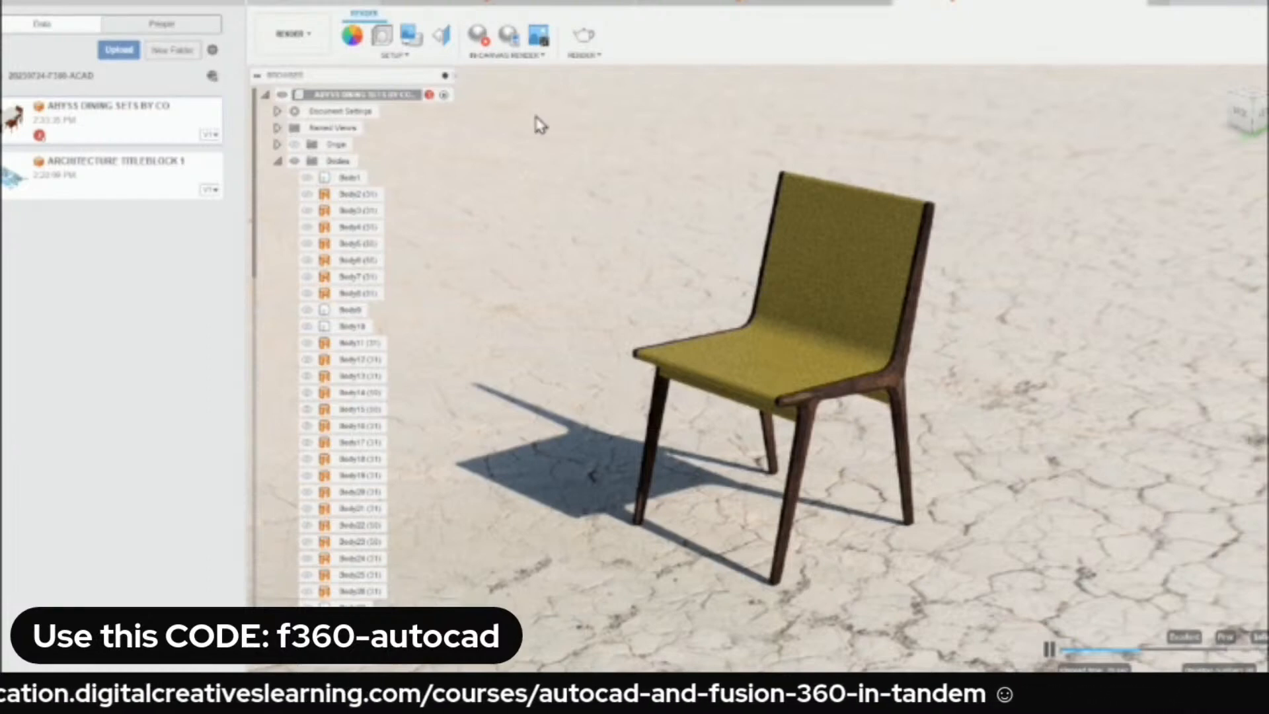
click(120, 55)
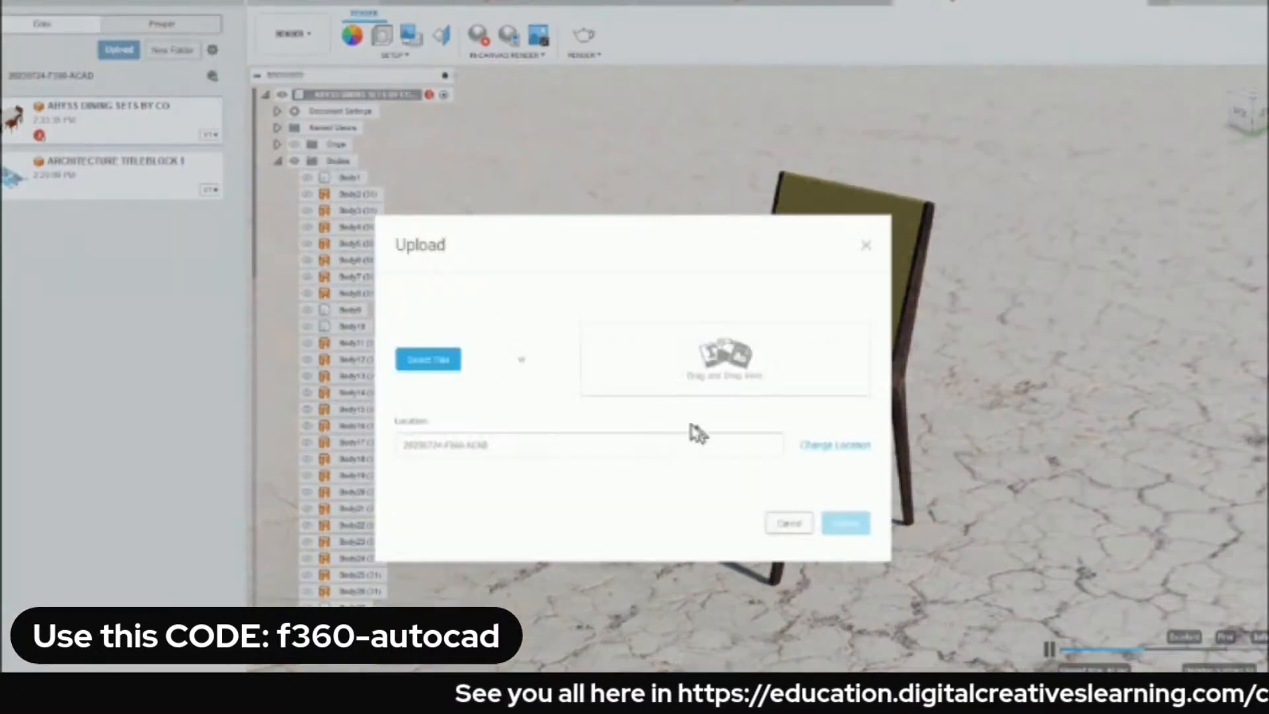
click(425, 362)
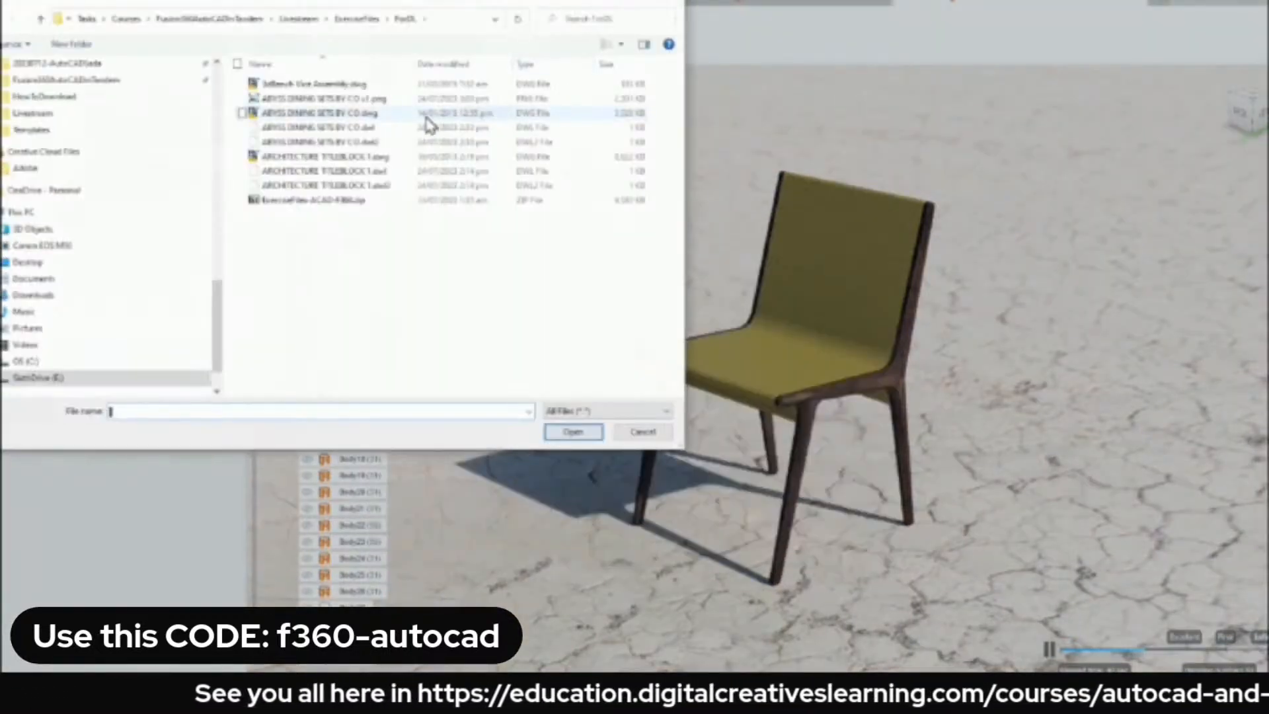
click(306, 86)
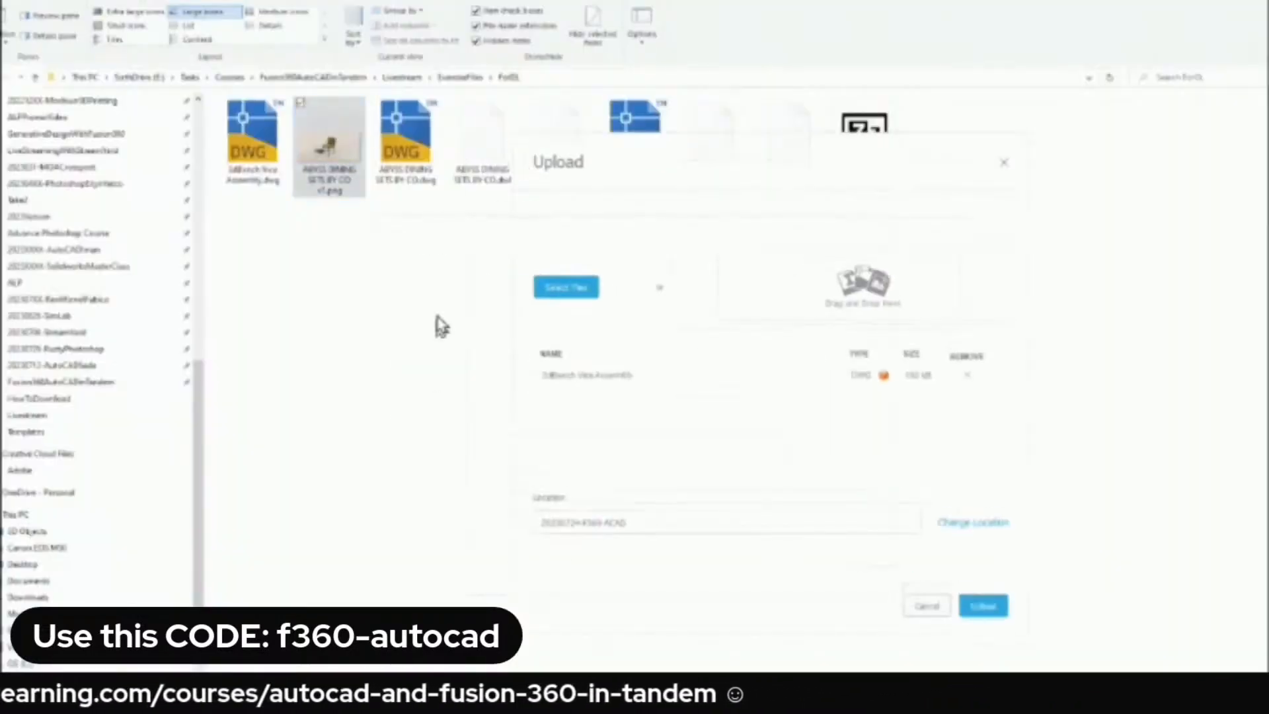
click(991, 608)
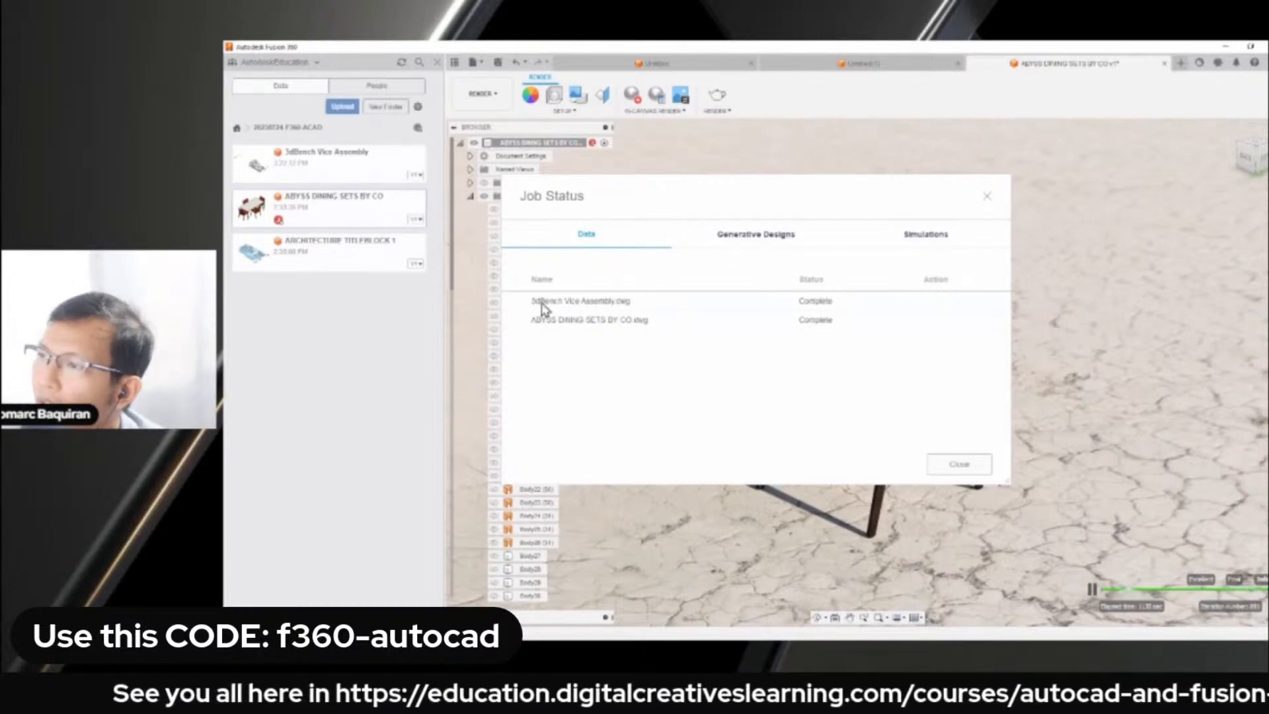
Open the uploaded 3dBench Vice Assembly design and clear the job status and data panel from view.
right_click(344, 165)
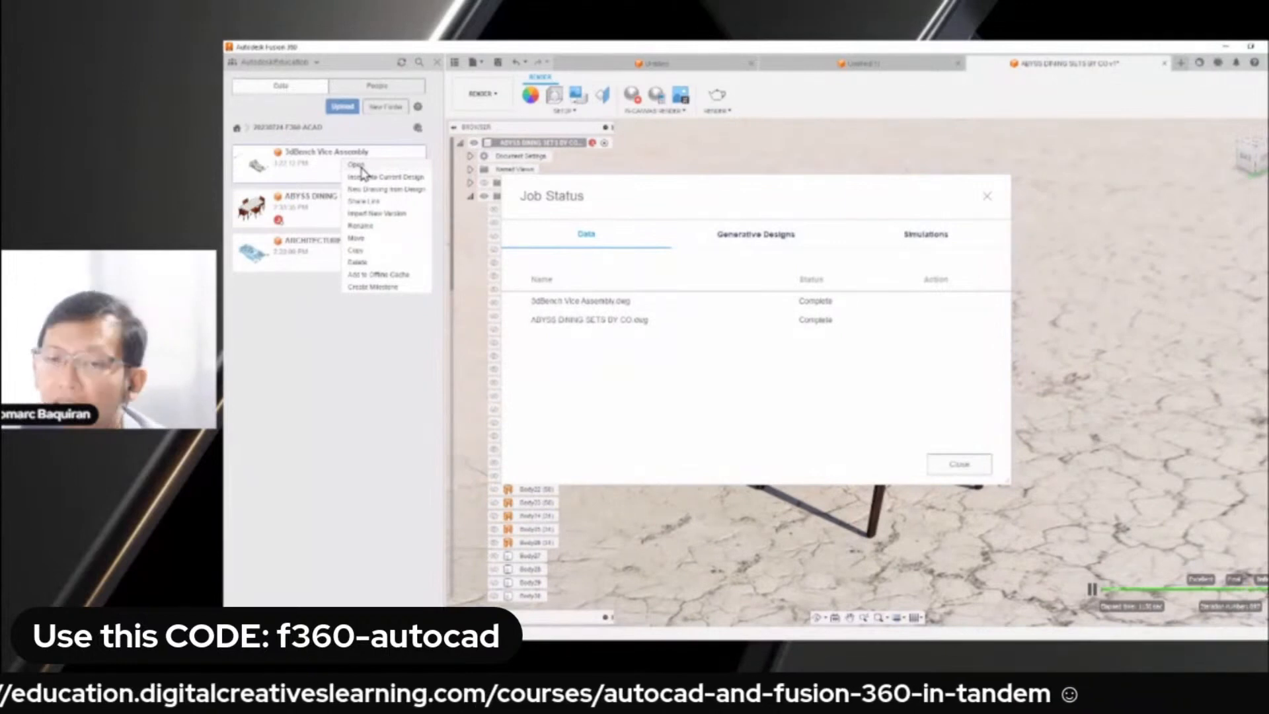
click(361, 168)
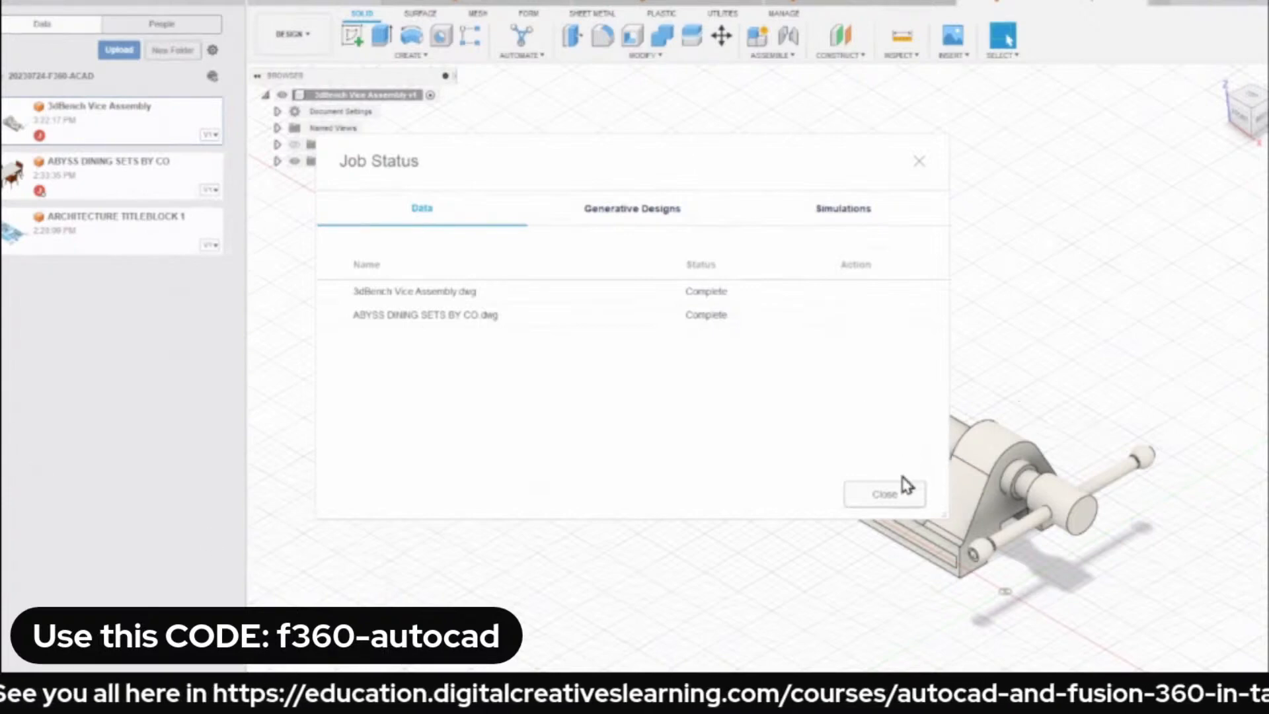
click(889, 493)
click(247, 10)
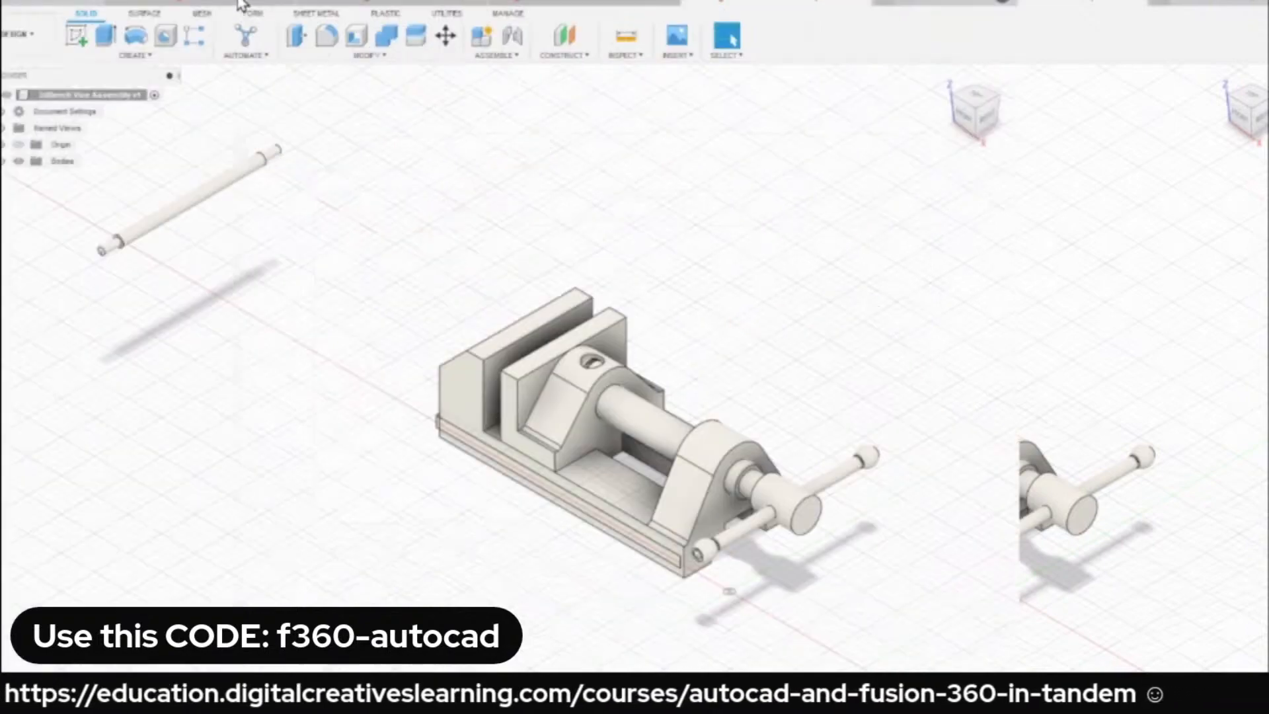
scroll(381, 288, up, 2)
scroll(545, 266, down, 2)
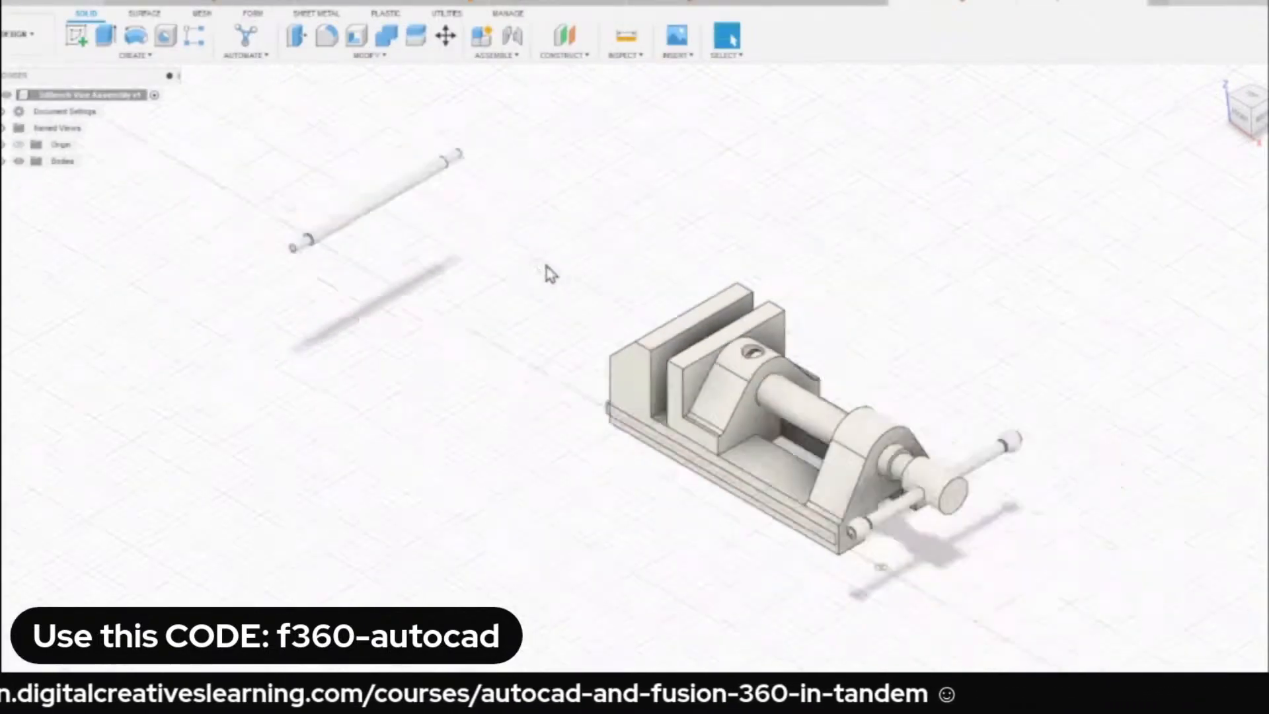
middle_drag(545, 266, 337, 241)
scroll(367, 283, up, 2)
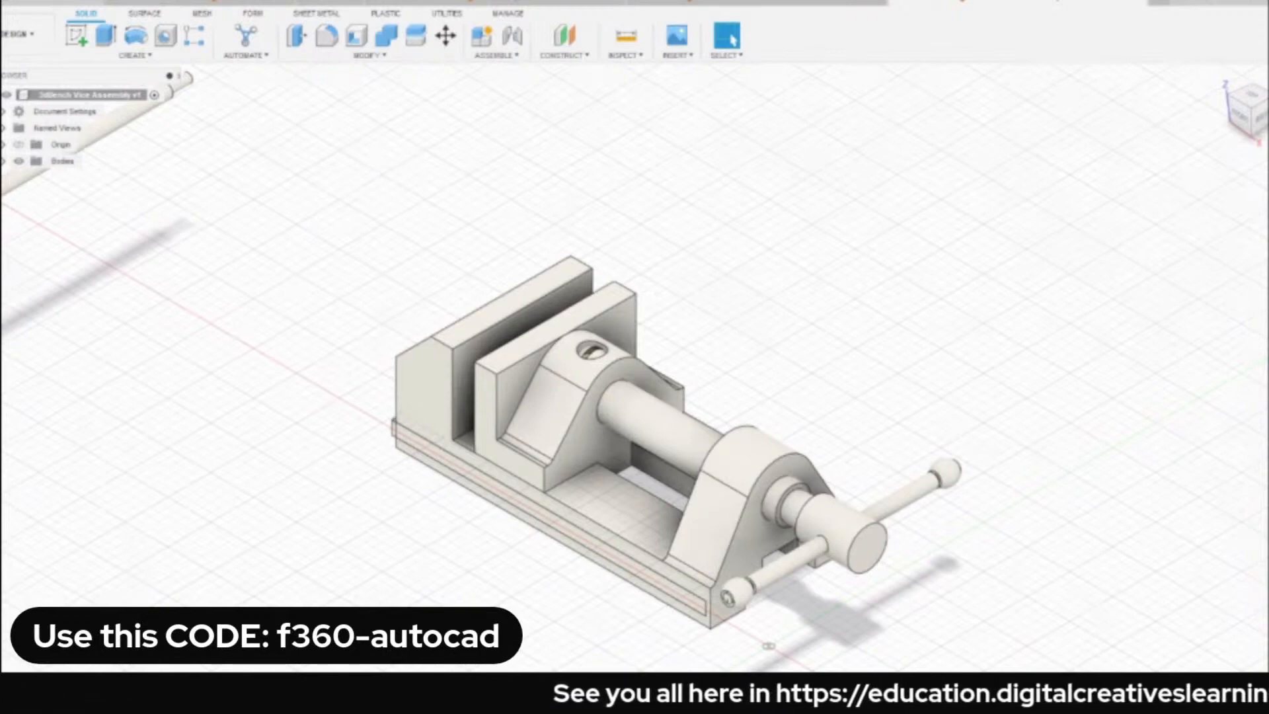
Switch to File Explorer and open 3dBench Vice Assembly.dwg in AutoCAD.
key(alt+Tab)
click(247, 156)
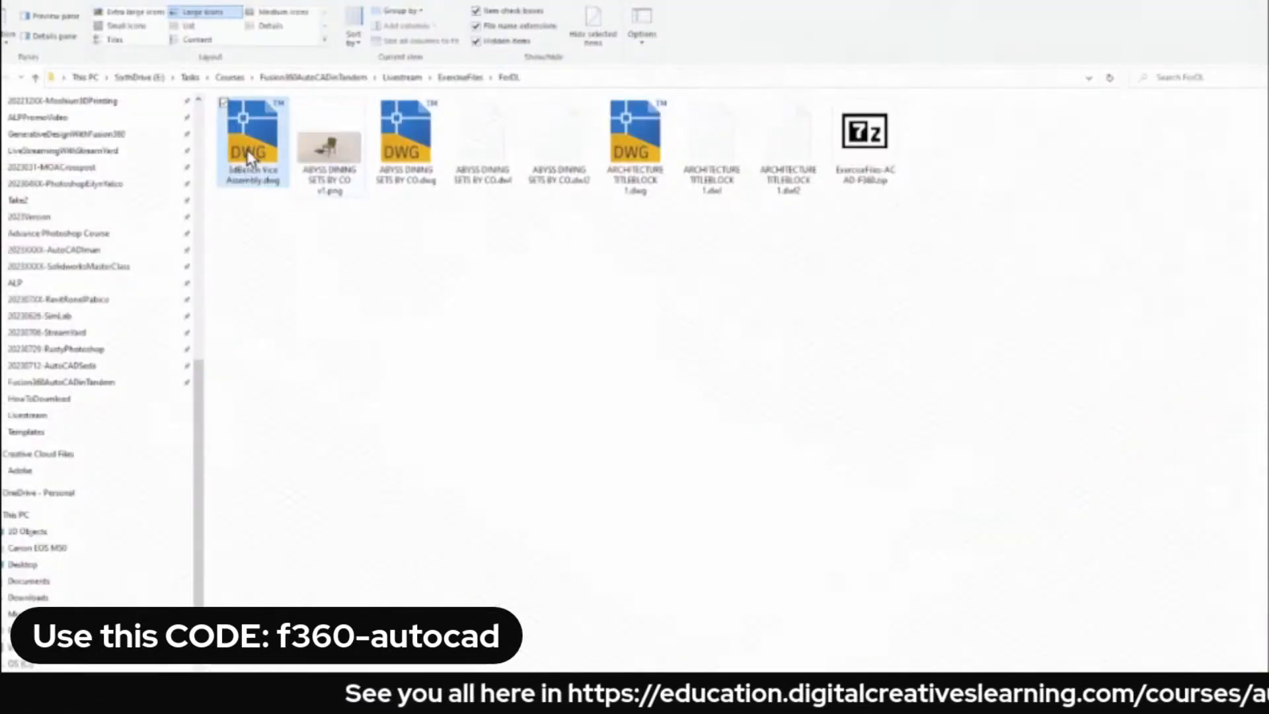
double_click(247, 151)
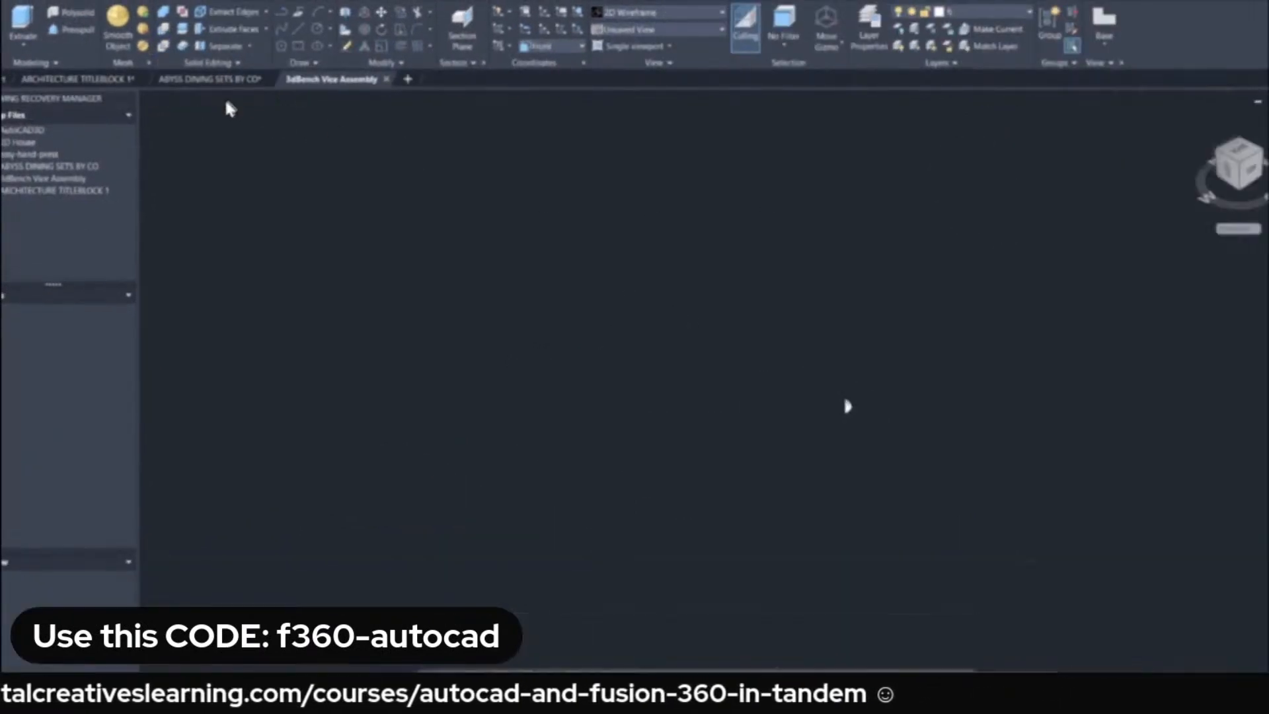
Set the vice drawing's visual style to Conceptual and view the model from its handle end.
click(239, 100)
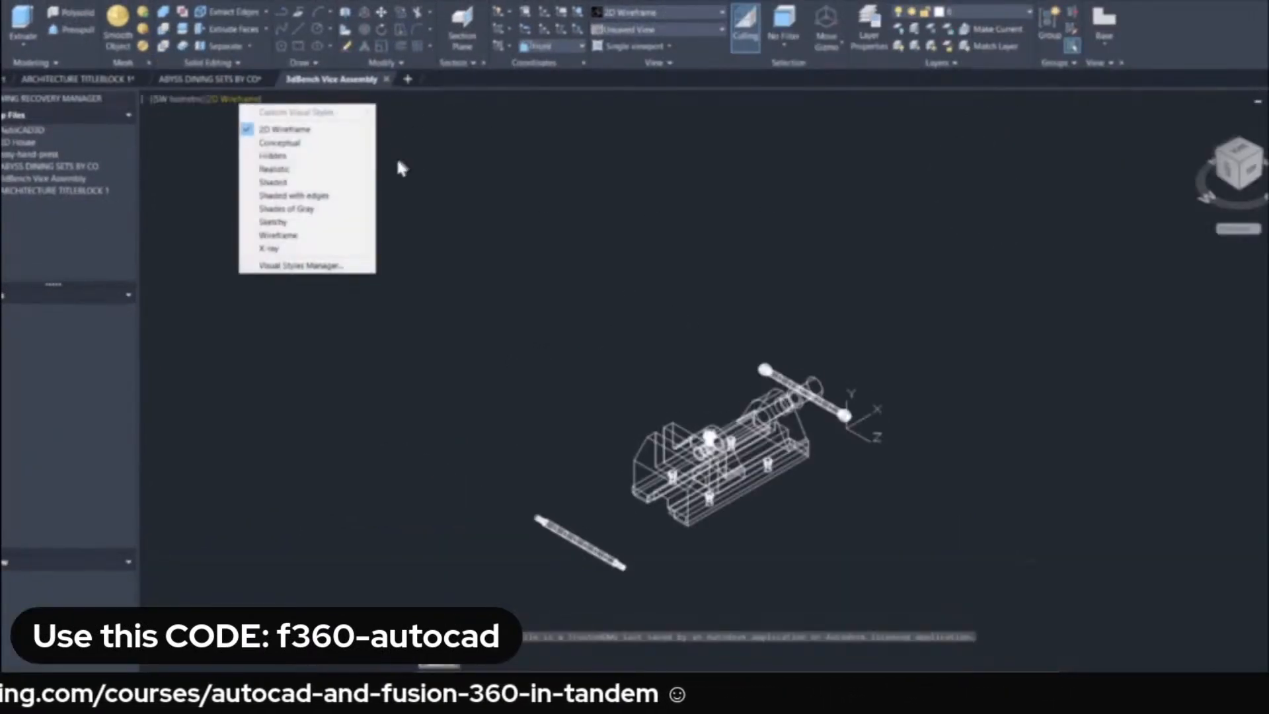
click(274, 143)
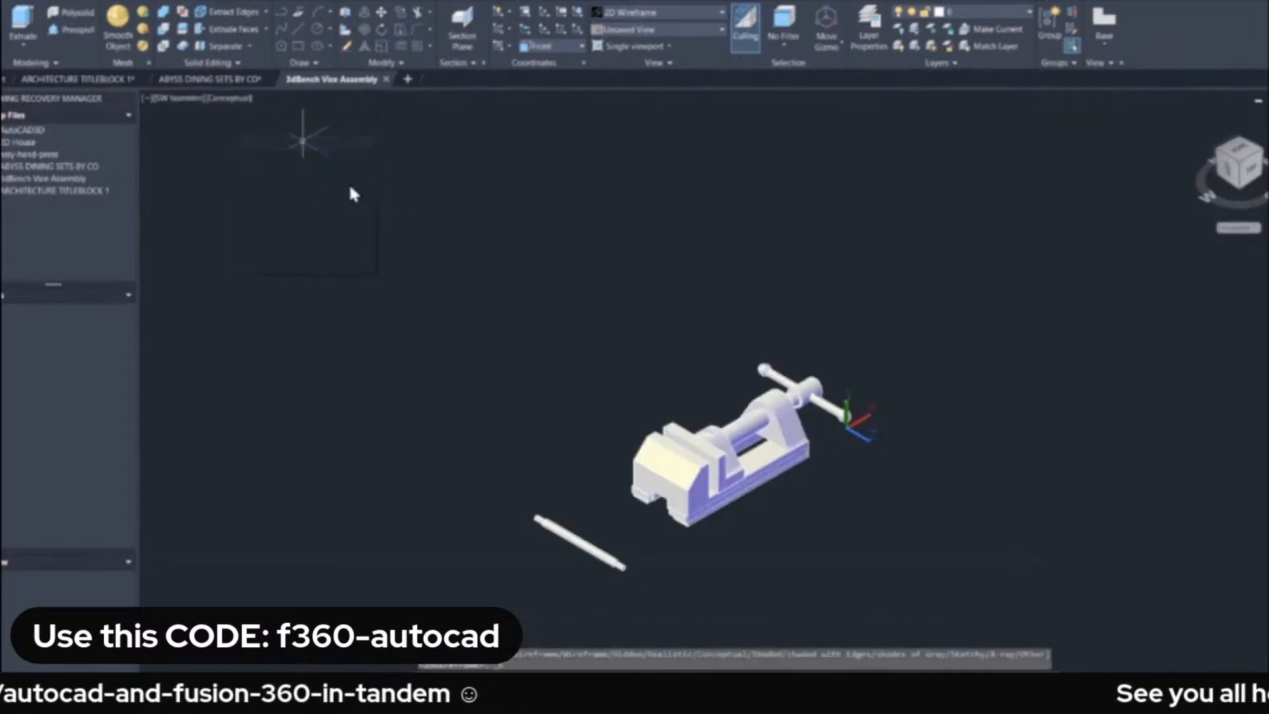
scroll(692, 411, down, 2)
scroll(692, 411, up, 6)
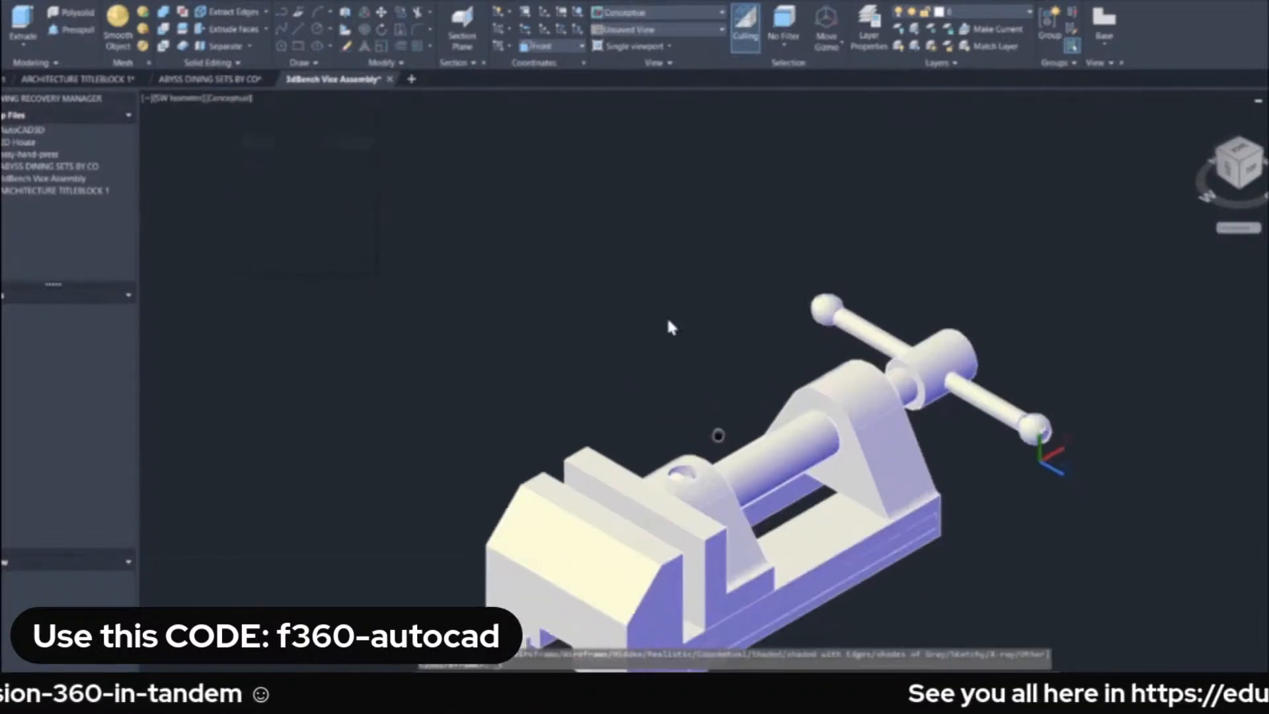
shift+middle_drag(722, 404, 230, 343)
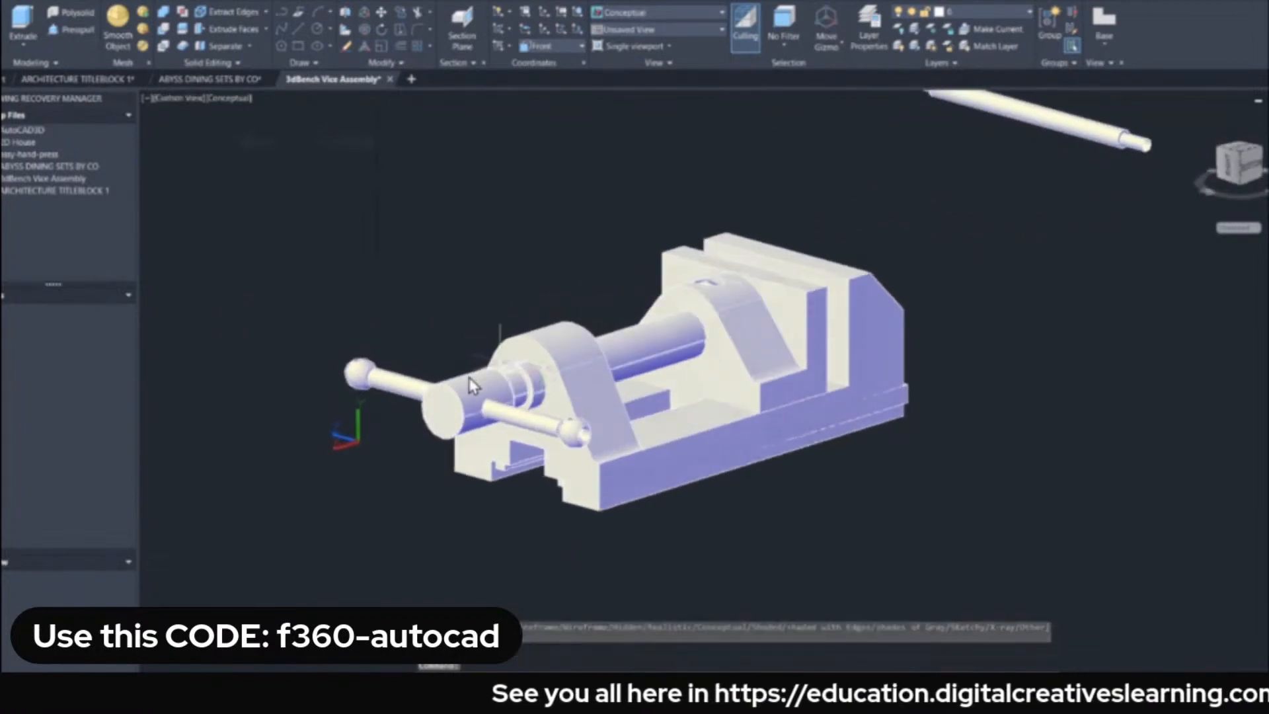
click(737, 346)
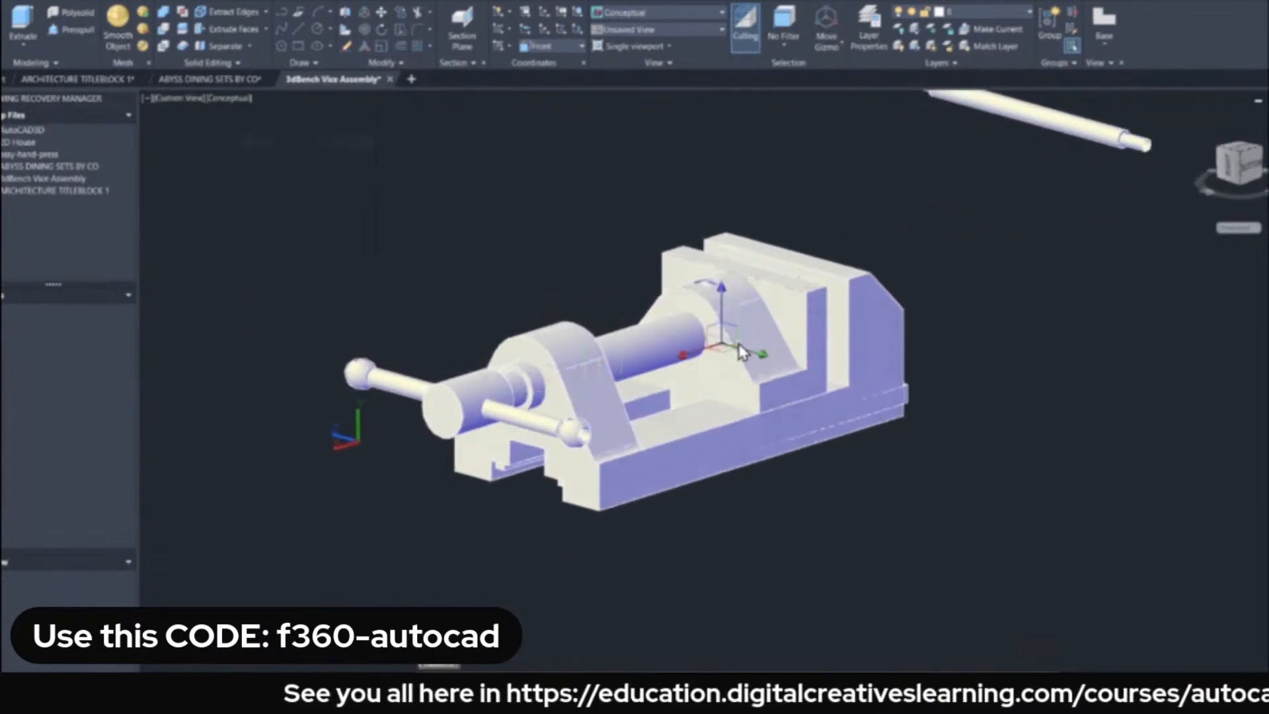
click(545, 266)
key(Escape)
key(Escape)
Select the whole vice assembly with the loose rod and review its object types in Properties.
scroll(422, 273, down, 2)
middle_drag(439, 275, 424, 335)
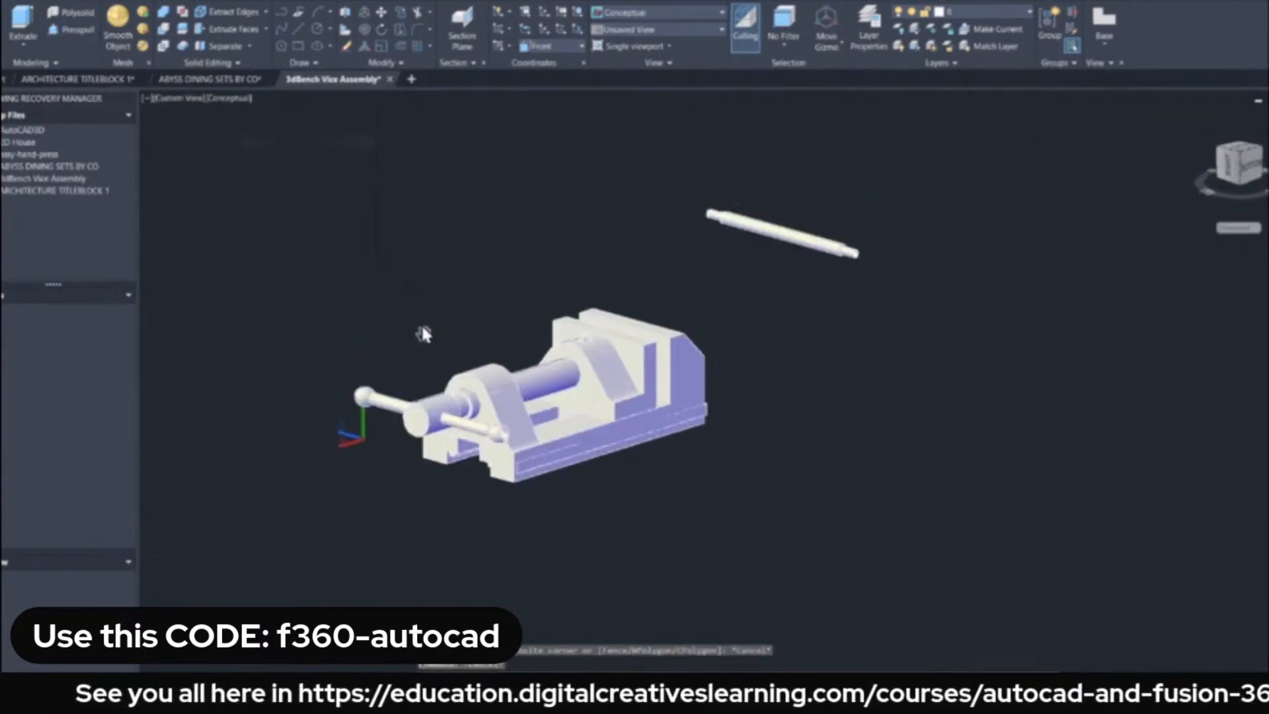
click(259, 152)
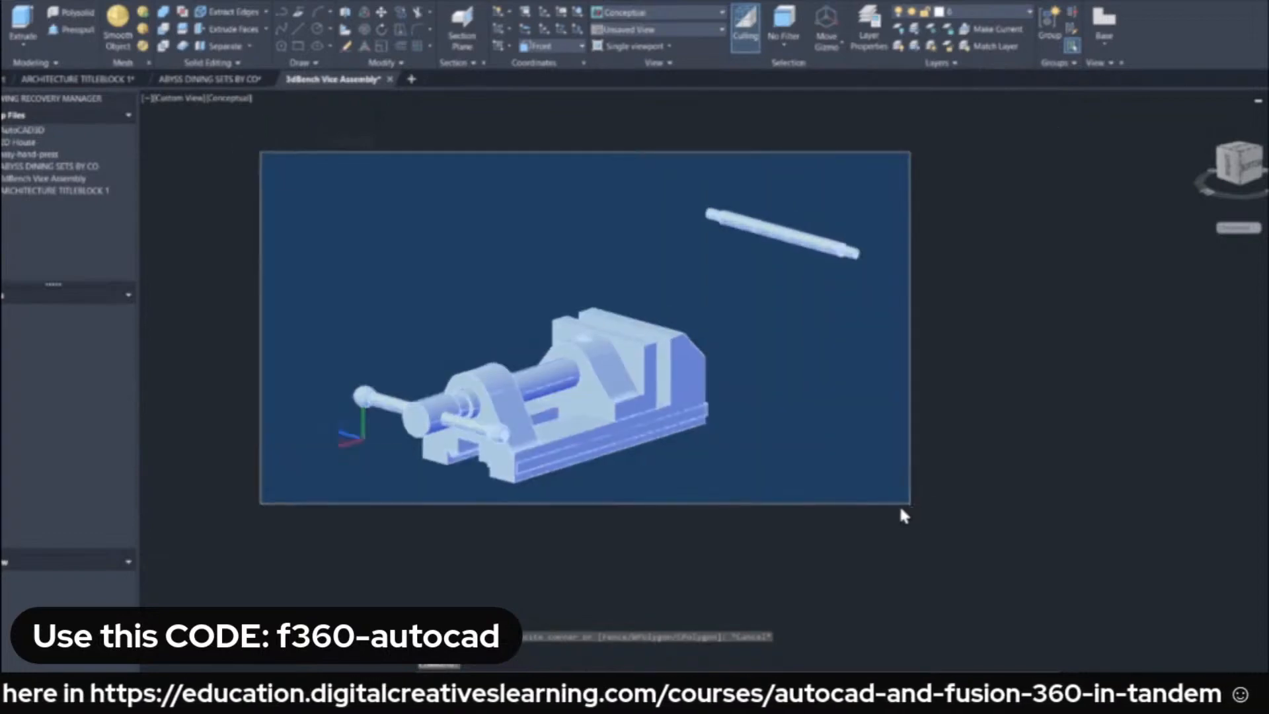
click(900, 503)
right_click(517, 231)
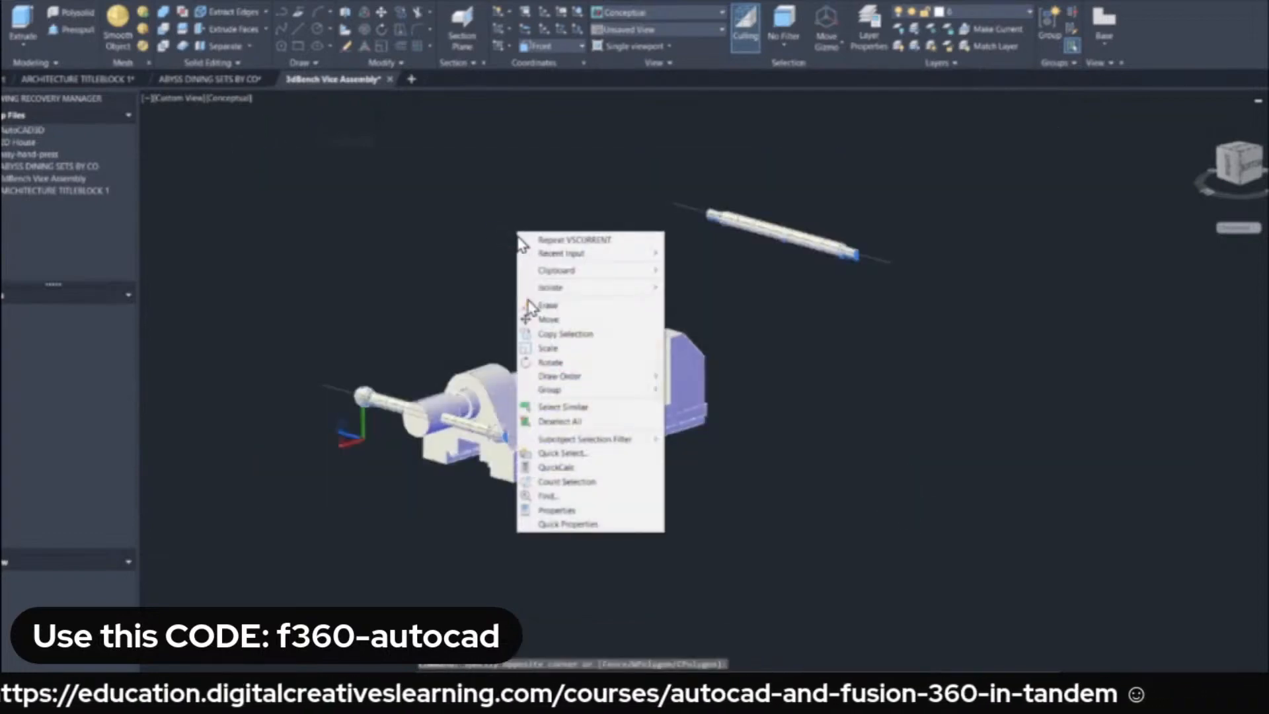
click(561, 524)
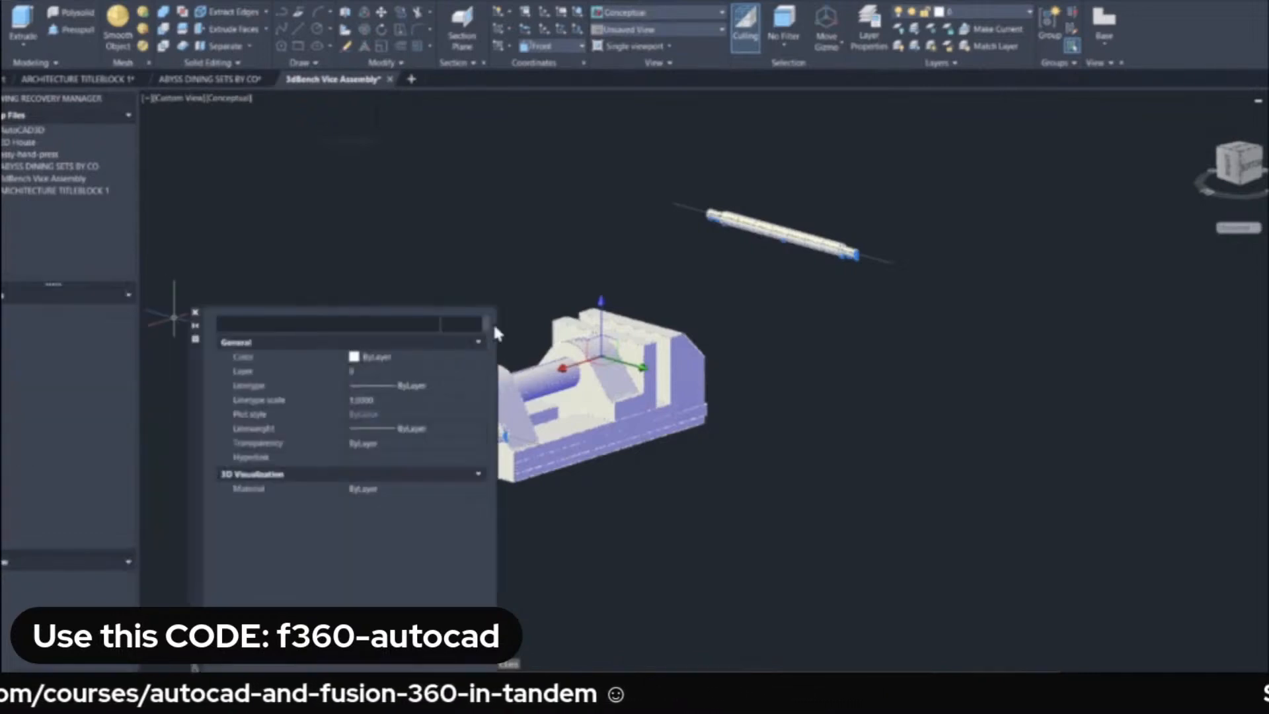
click(493, 322)
click(406, 172)
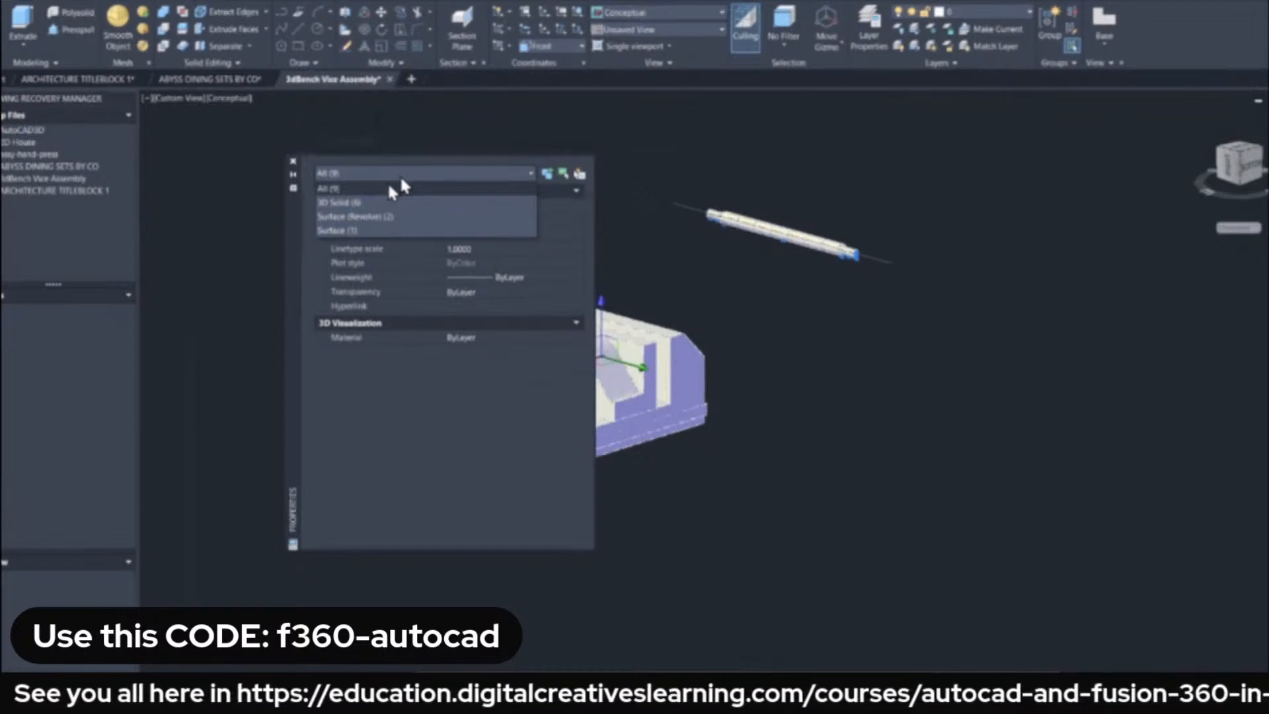
click(267, 228)
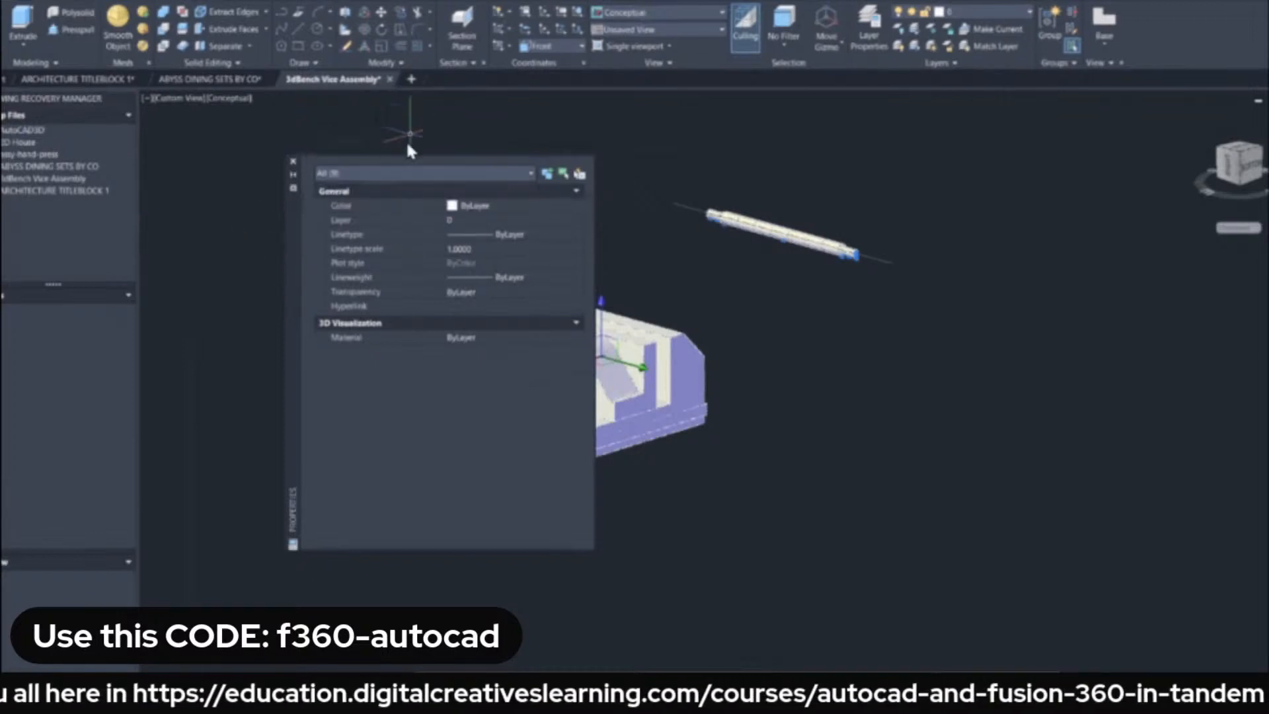
click(294, 161)
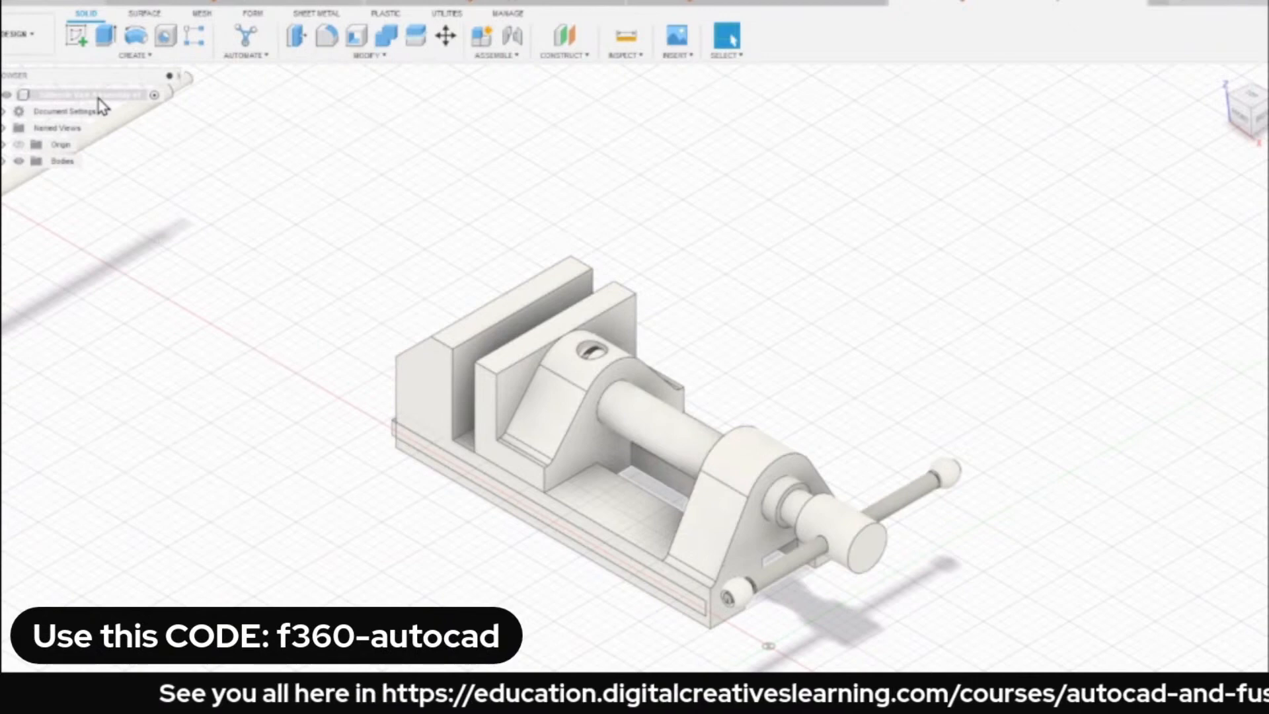
Switch back to Fusion 360 and capture the design history of the 3dBench Vice Assembly.
click(98, 99)
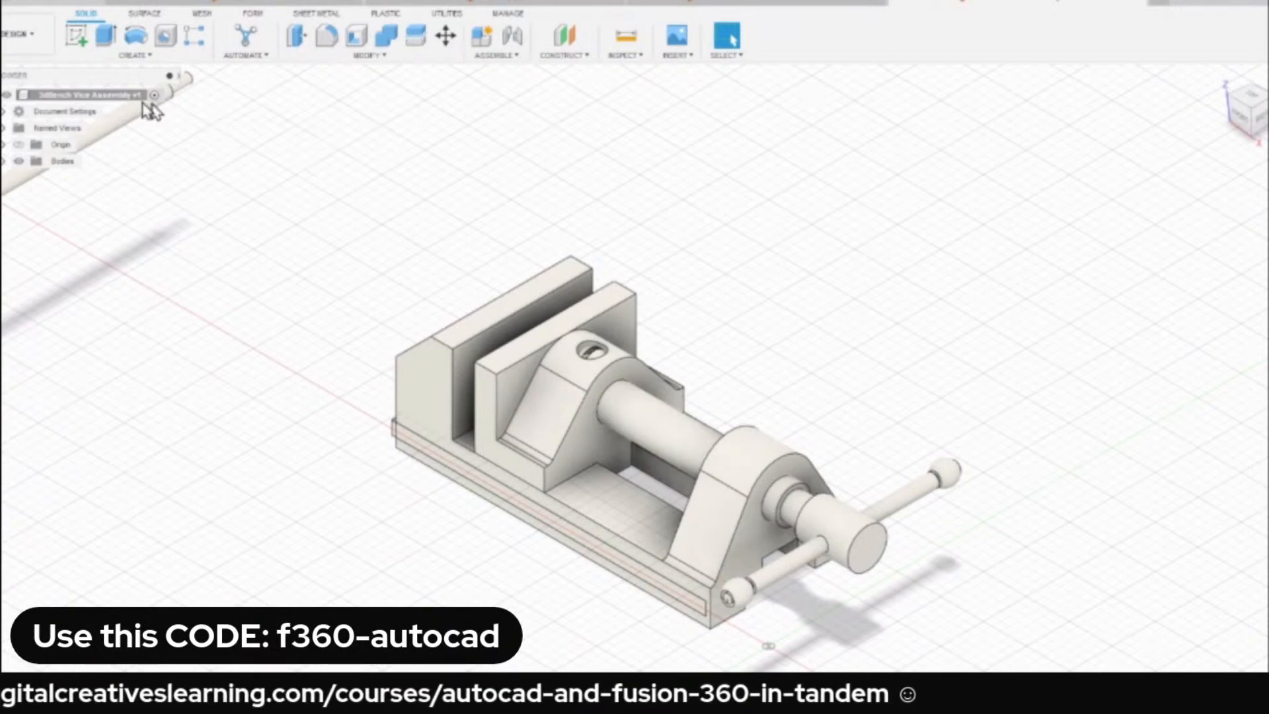
right_click(104, 101)
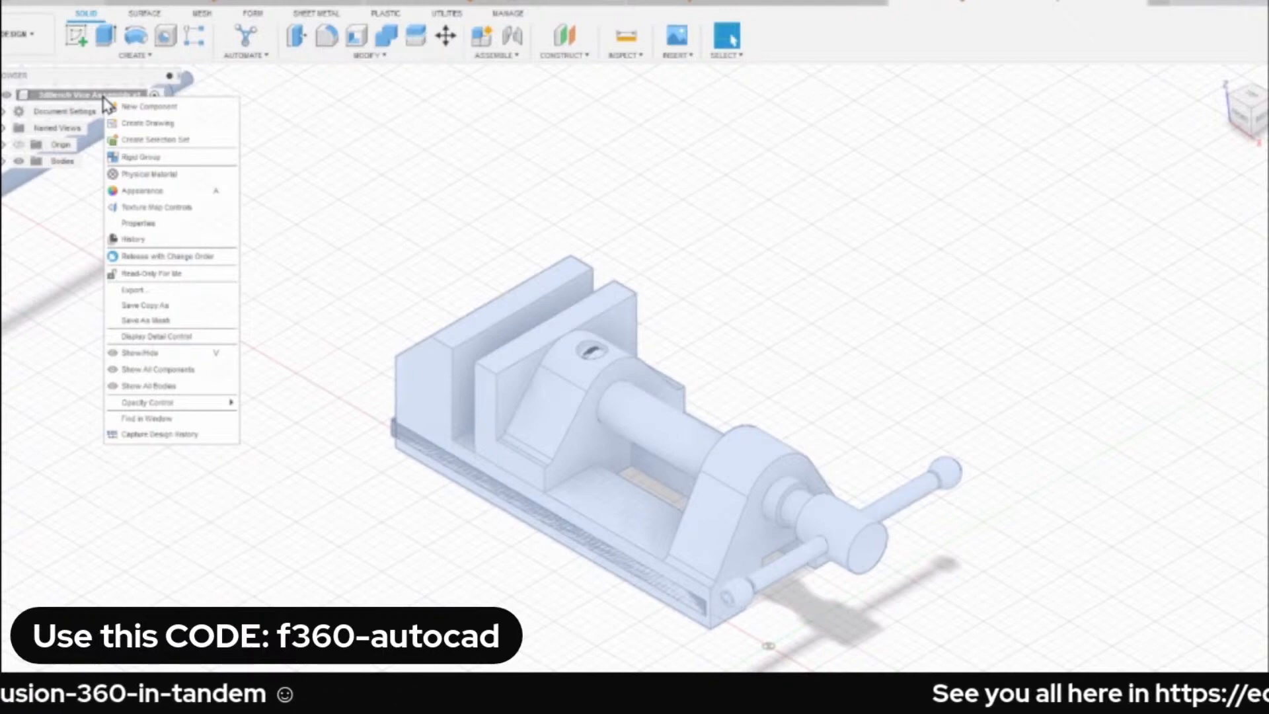
click(183, 436)
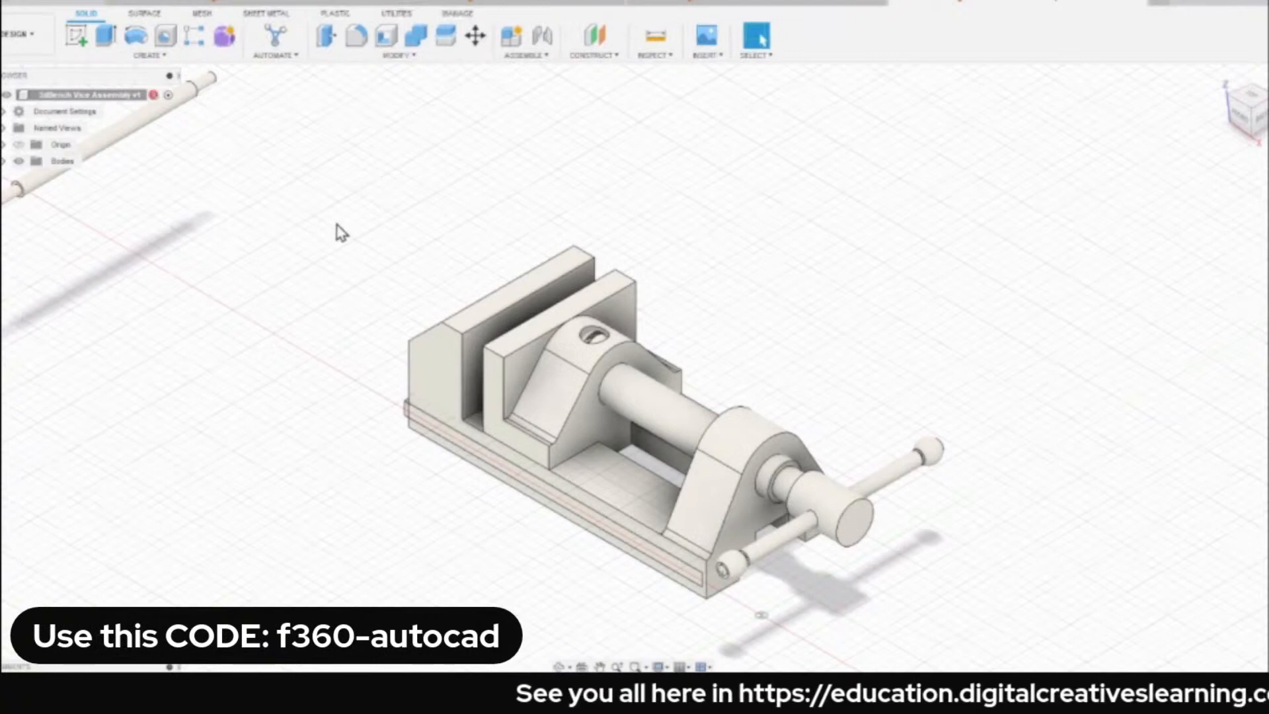
Expand the Bodies folder and select its solid bodies one by one to identify each vice part.
click(4, 162)
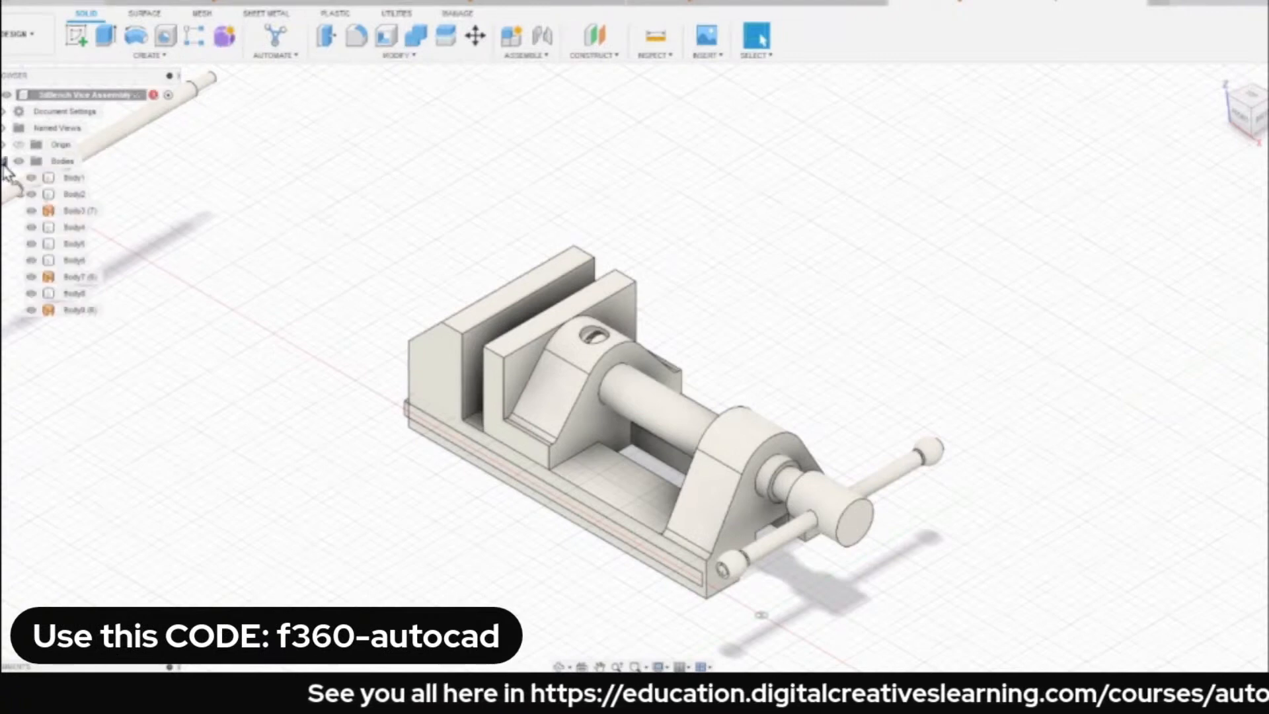
click(74, 194)
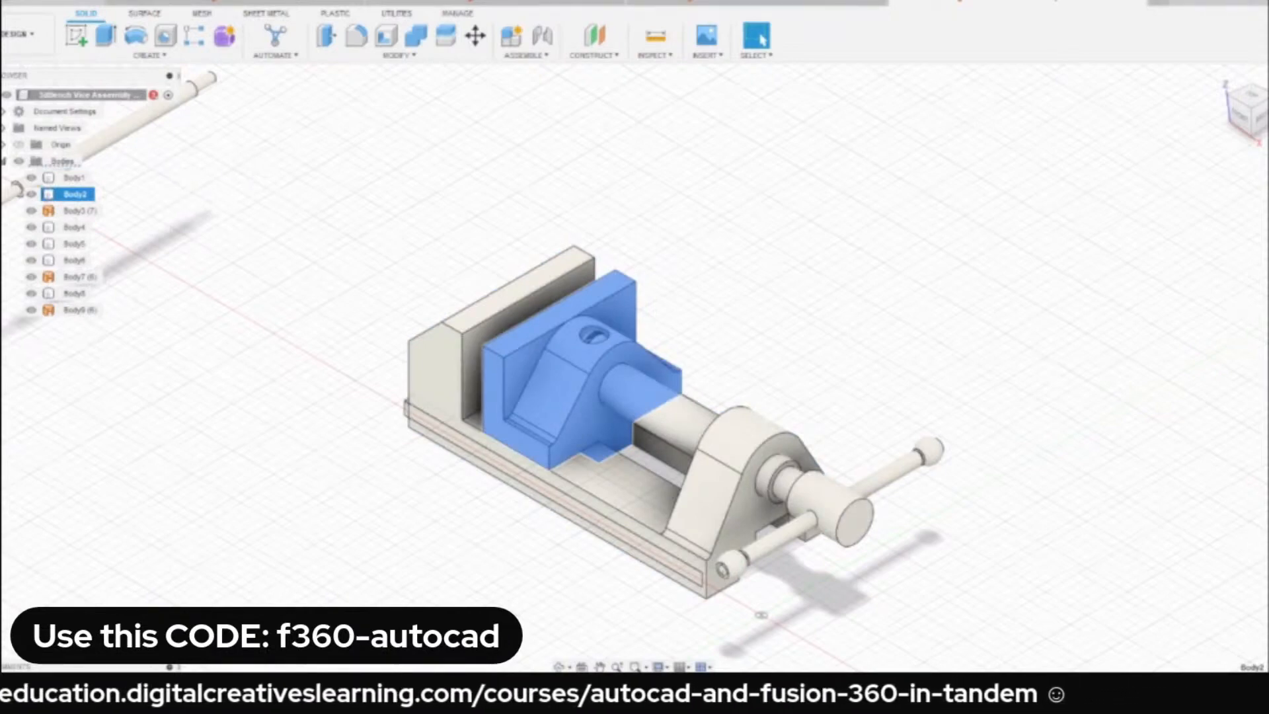
click(74, 177)
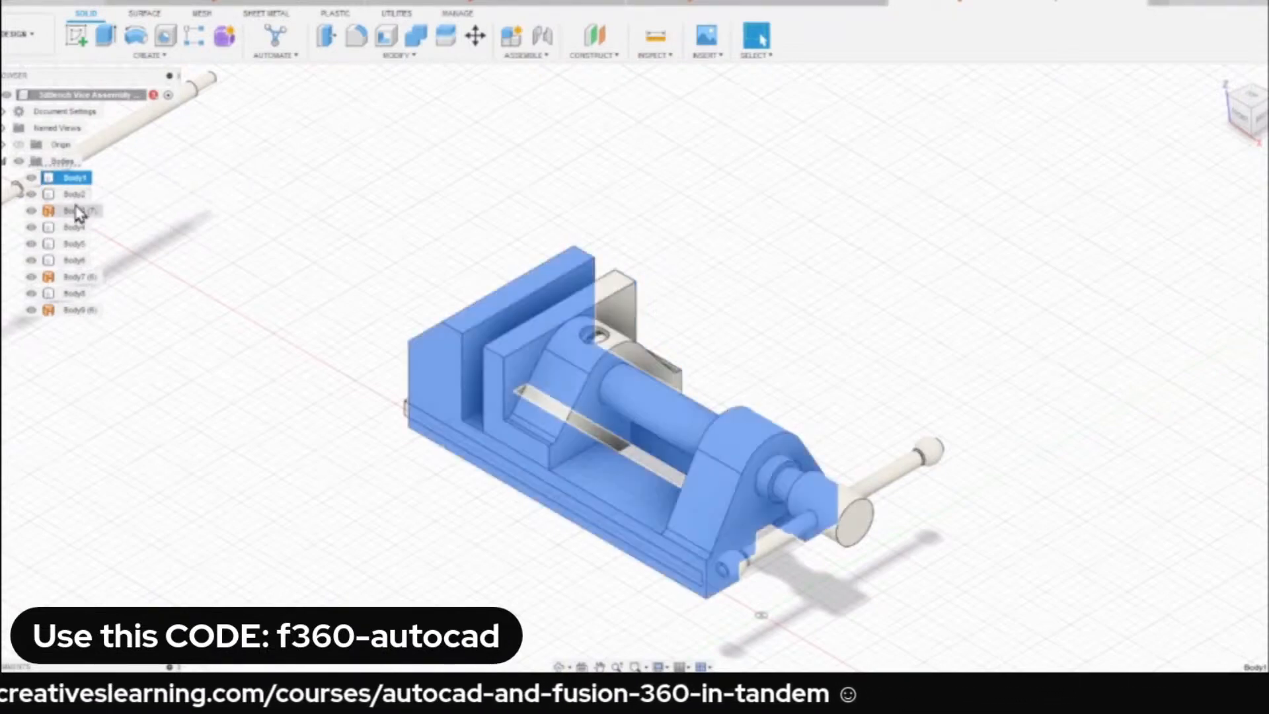
click(74, 210)
click(74, 226)
click(74, 243)
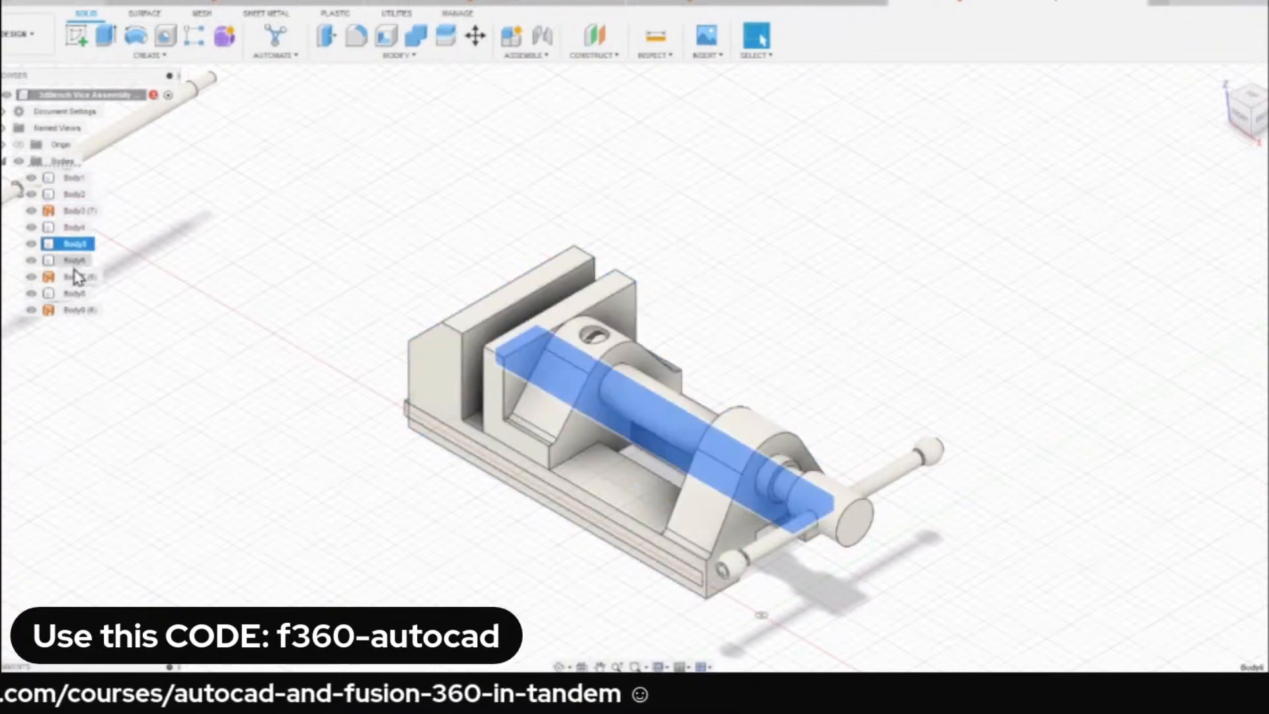
click(75, 261)
click(75, 294)
click(317, 271)
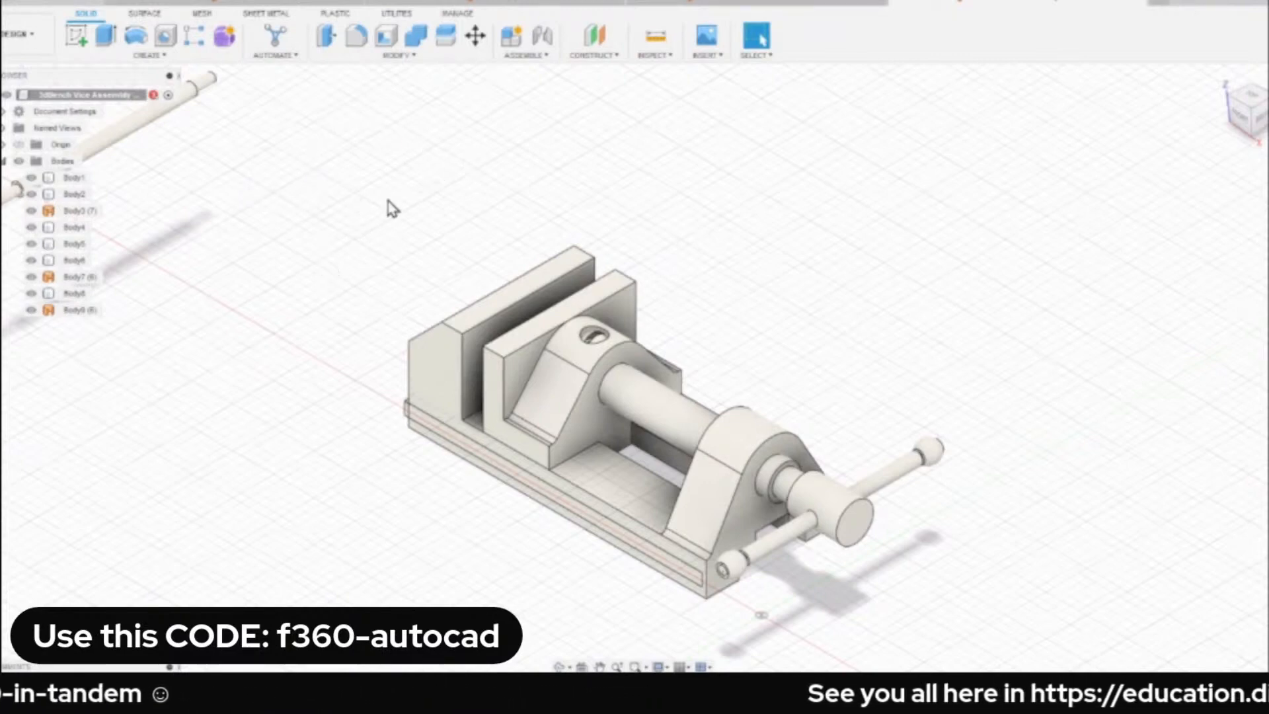
Examine the vice assembly from below and up close, and return to the home view.
middle_drag(388, 201, 434, 233)
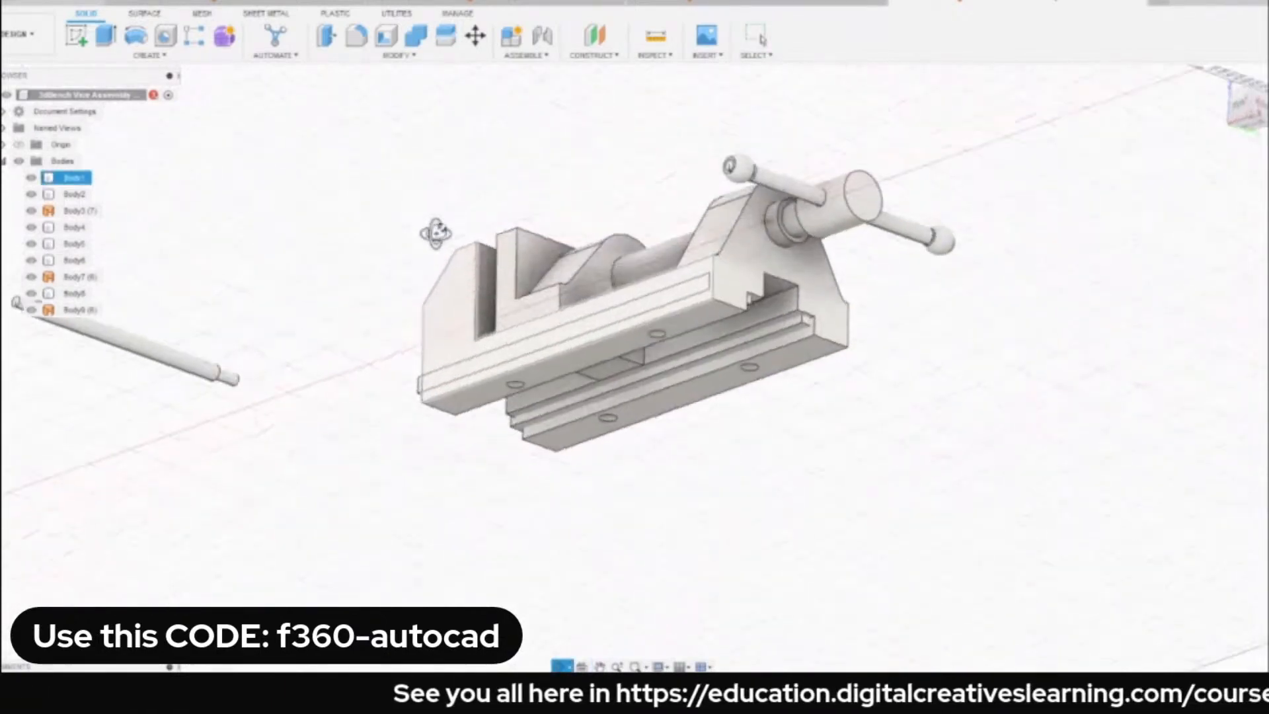
click(1222, 78)
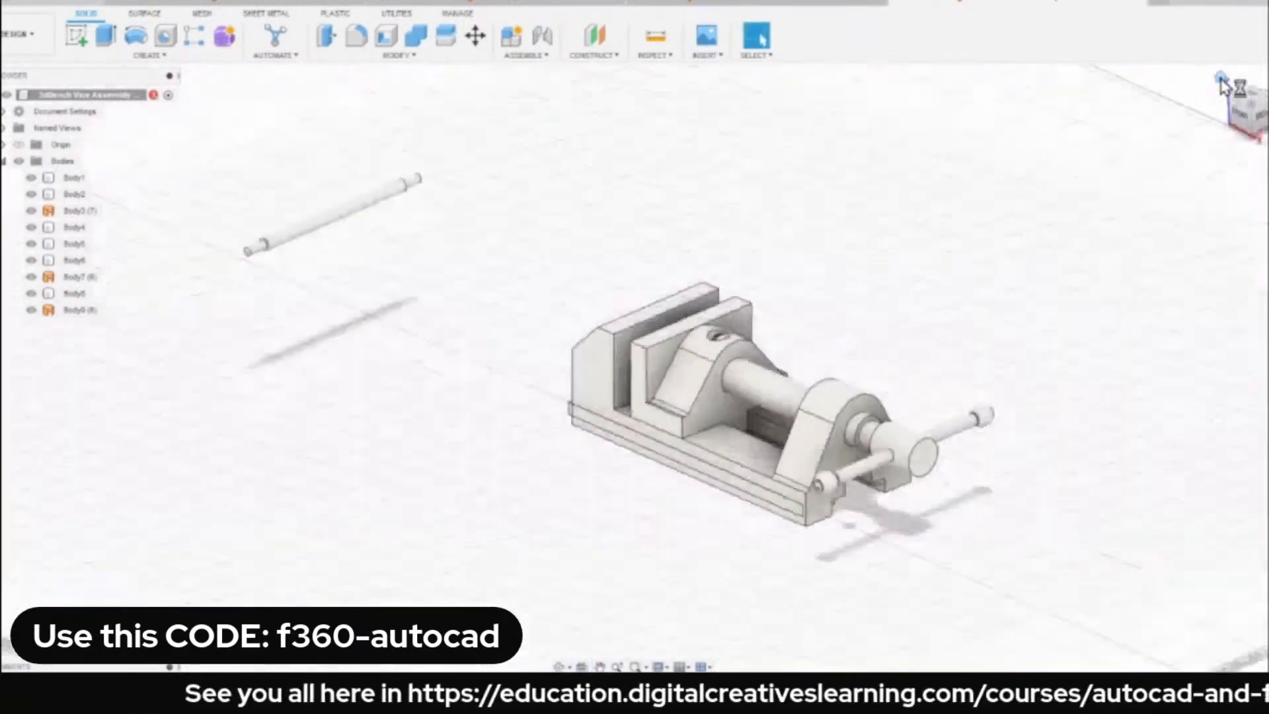
scroll(730, 347, up, 3)
scroll(819, 316, down, 1)
middle_drag(820, 316, 642, 238)
scroll(682, 238, up, 2)
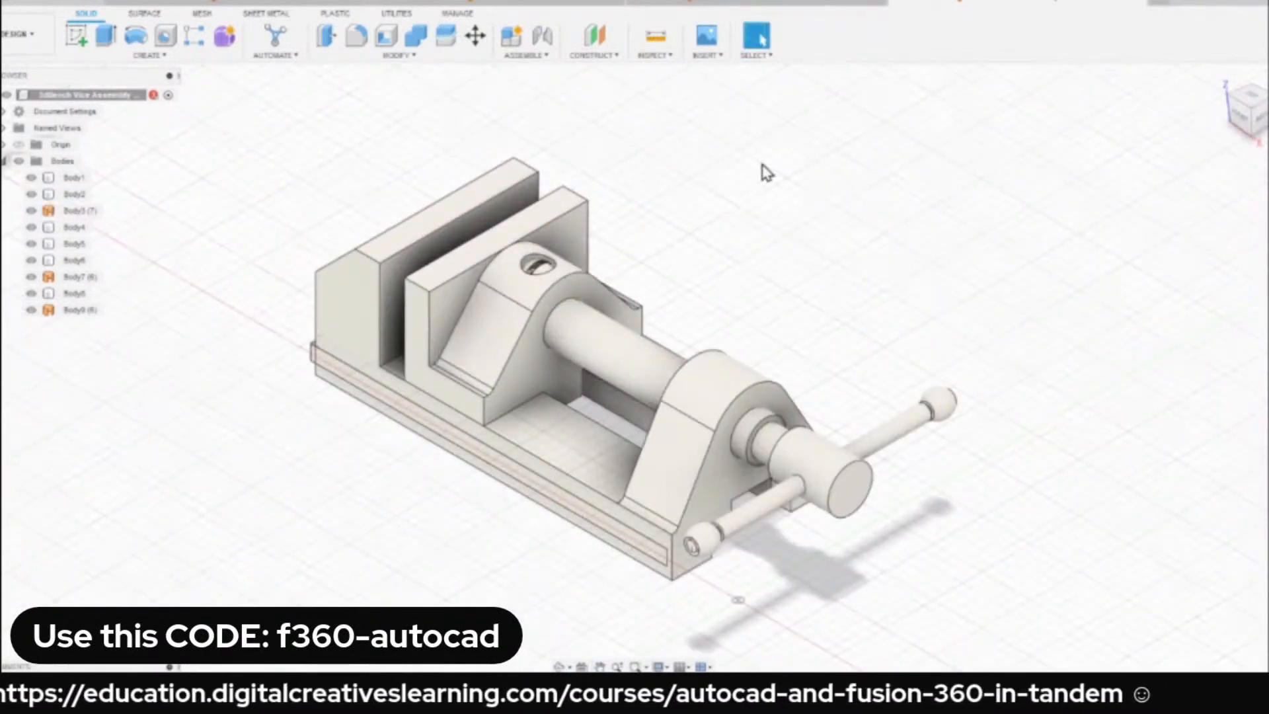
middle_drag(731, 227, 719, 172)
shift+middle_drag(618, 300, 1161, 192)
click(1233, 85)
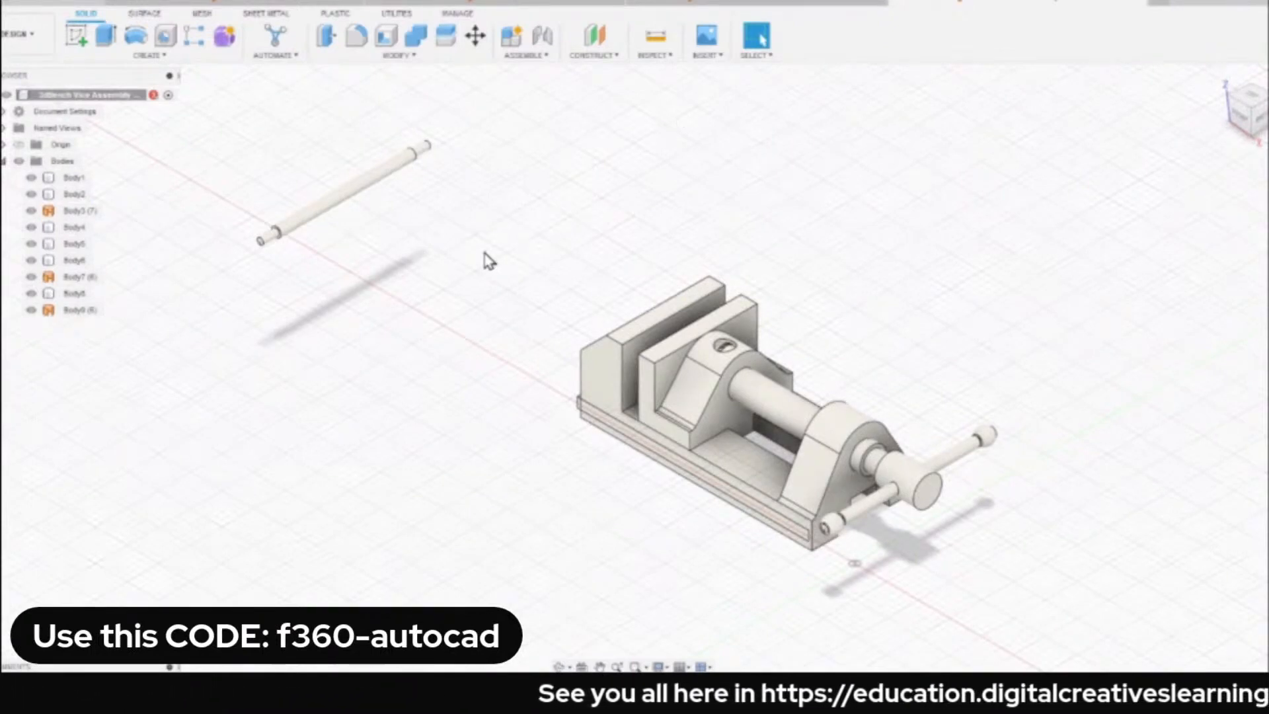
Hide Body1 to examine the parts around the base from below, and show it again.
shift+middle_drag(558, 379, 548, 182)
scroll(747, 266, up, 5)
click(811, 217)
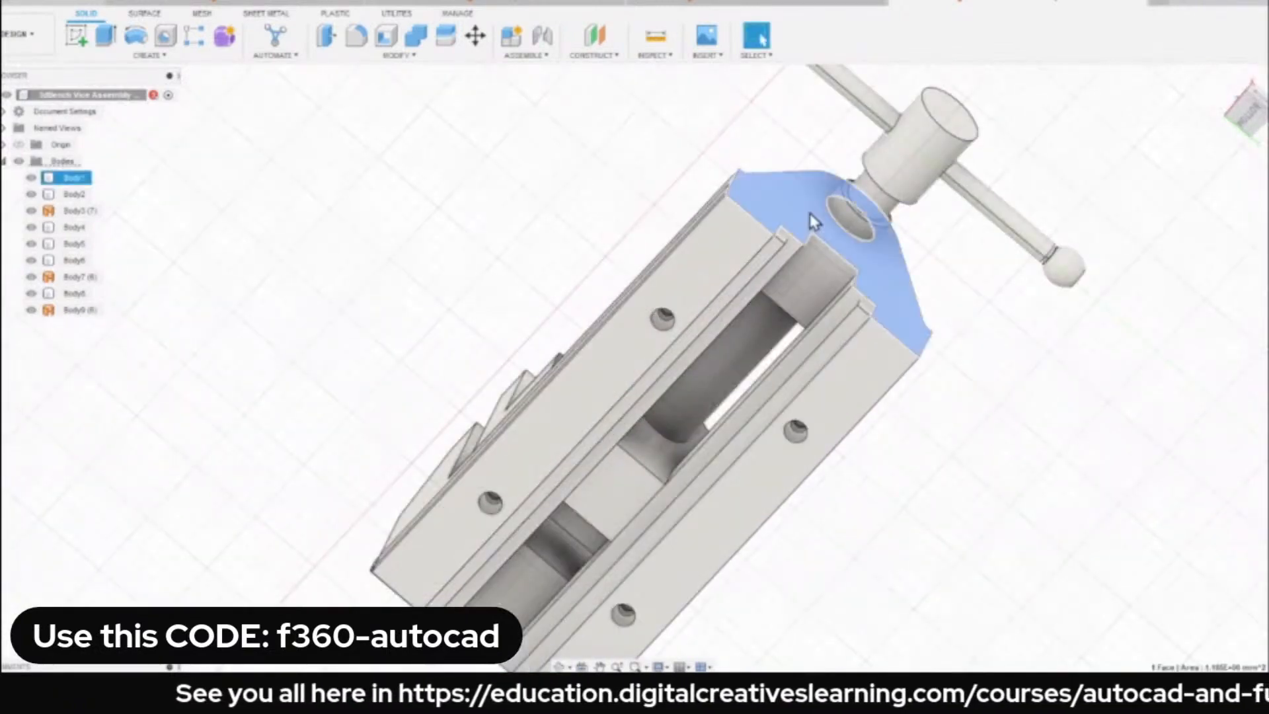
click(812, 255)
click(31, 177)
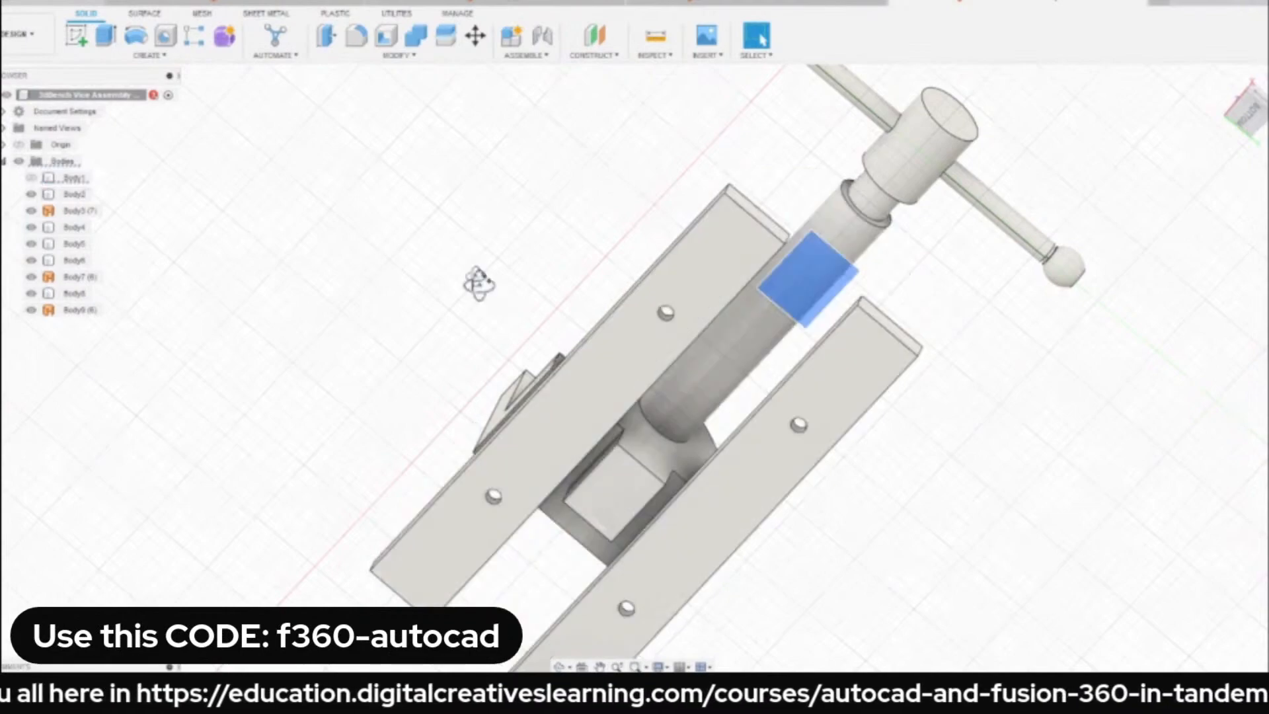
shift+middle_drag(479, 283, 444, 280)
click(31, 178)
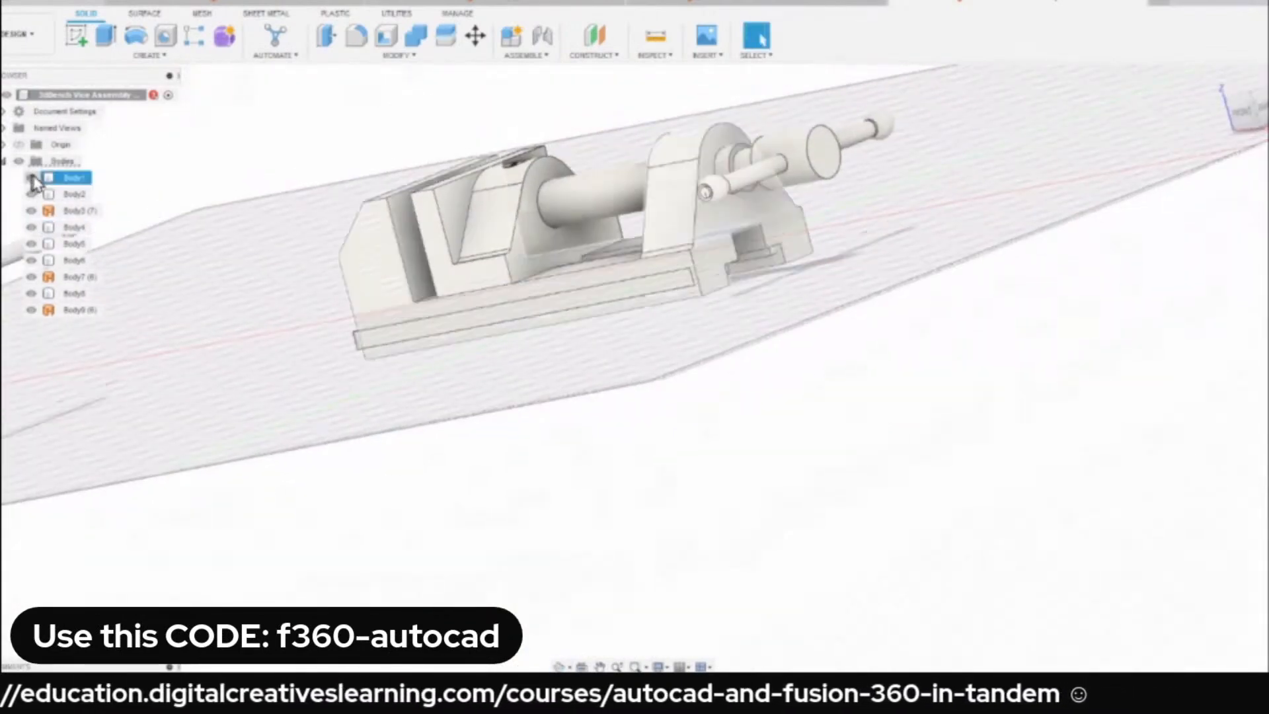
Isolate Body1 to examine the vice base on its own in the home view, and unisolate it.
right_click(66, 177)
click(100, 507)
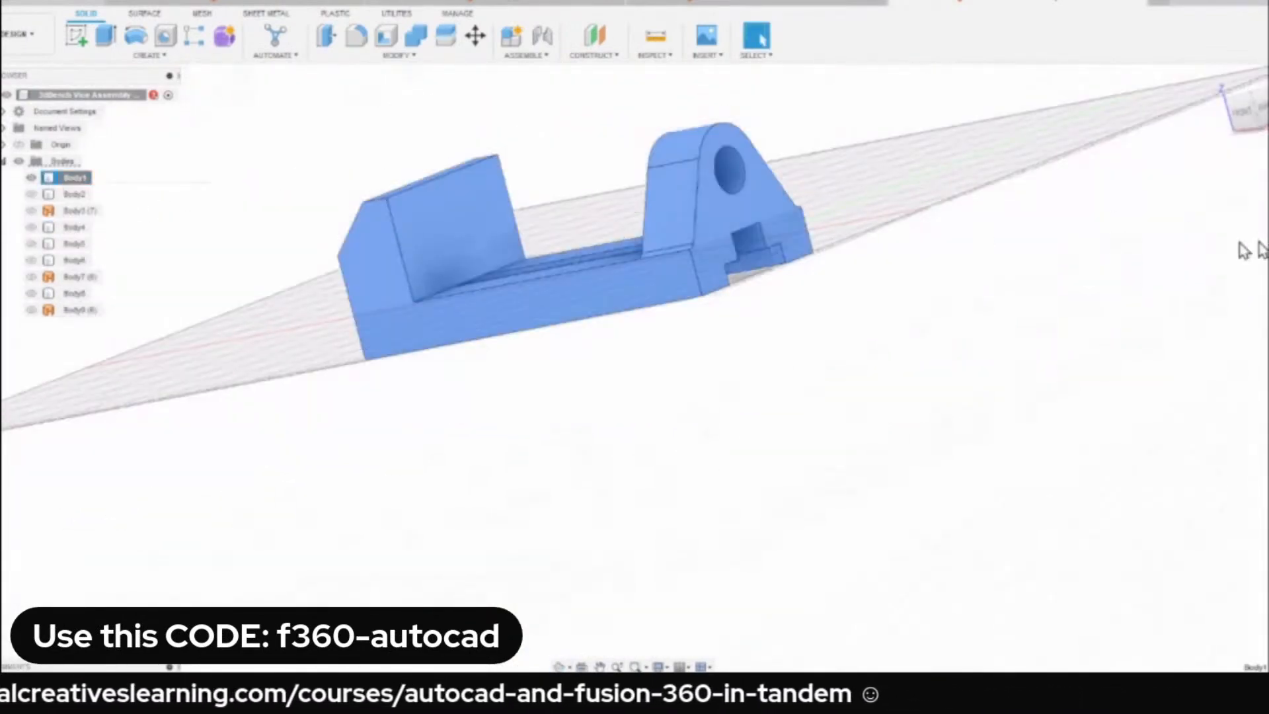
click(1222, 90)
click(291, 190)
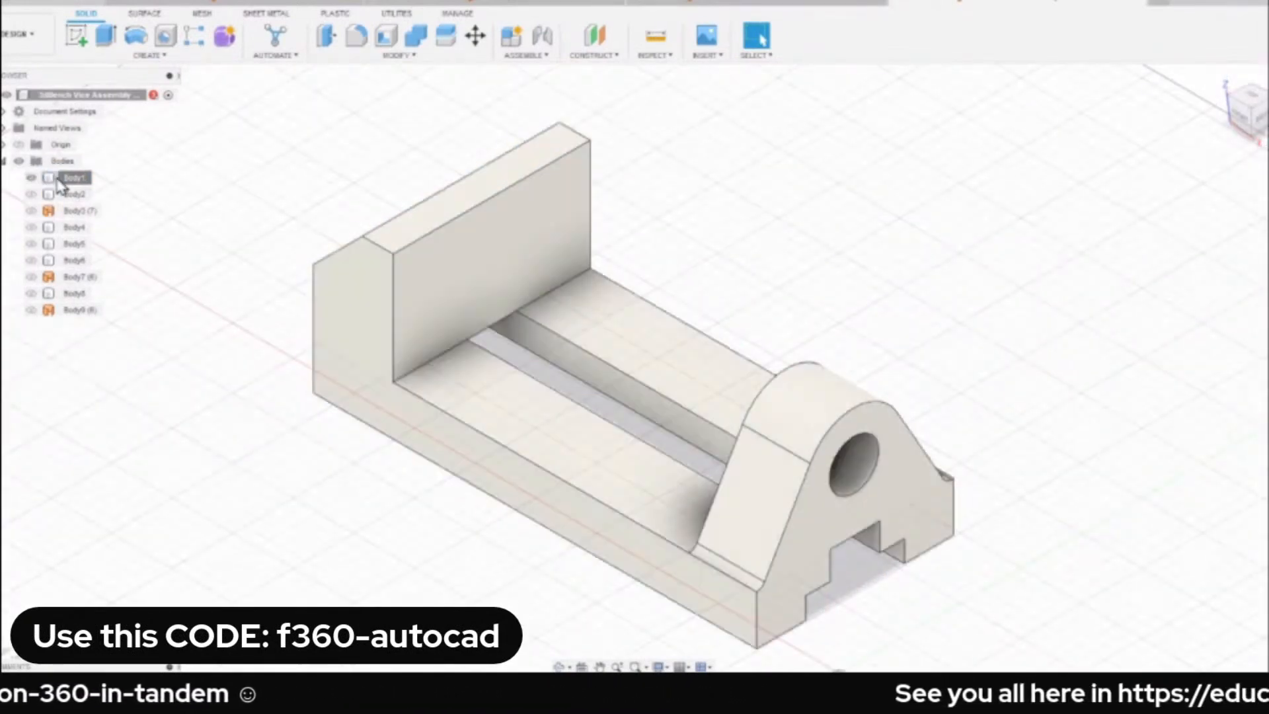
right_click(69, 177)
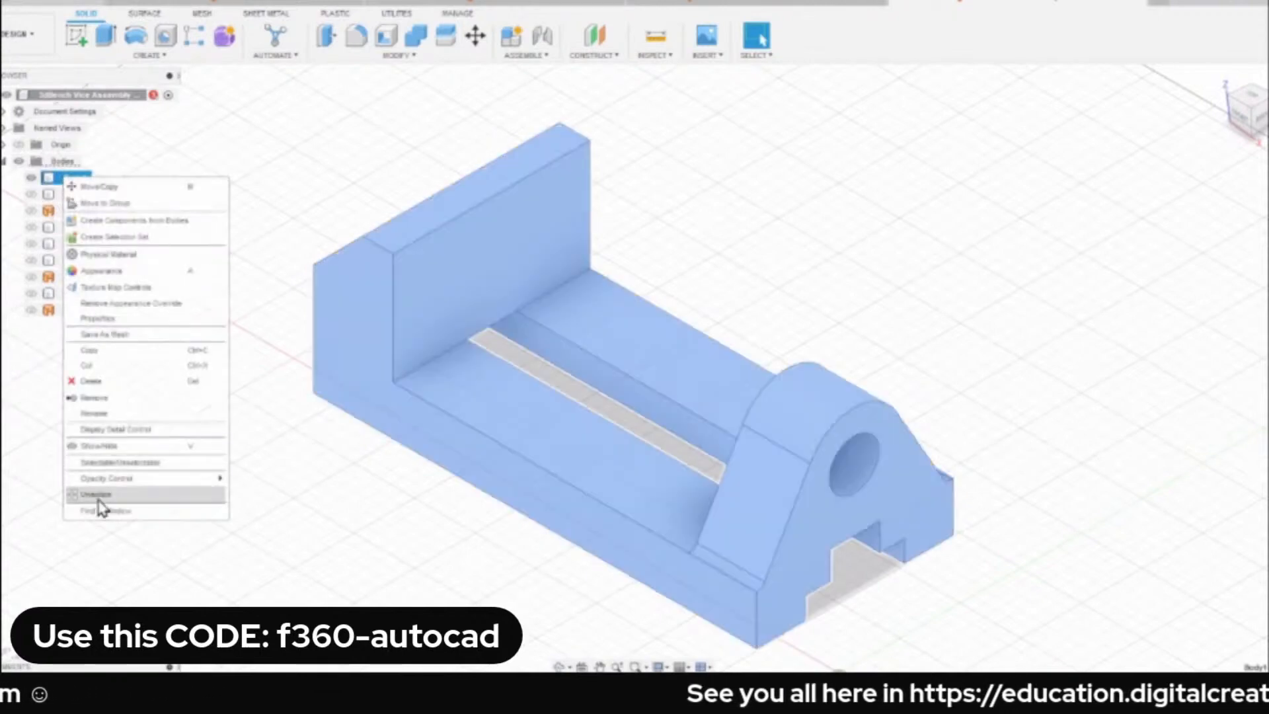
click(99, 499)
click(247, 266)
Select the two long underside faces of the base to check which body they belong to.
shift+middle_drag(306, 275, 272, 159)
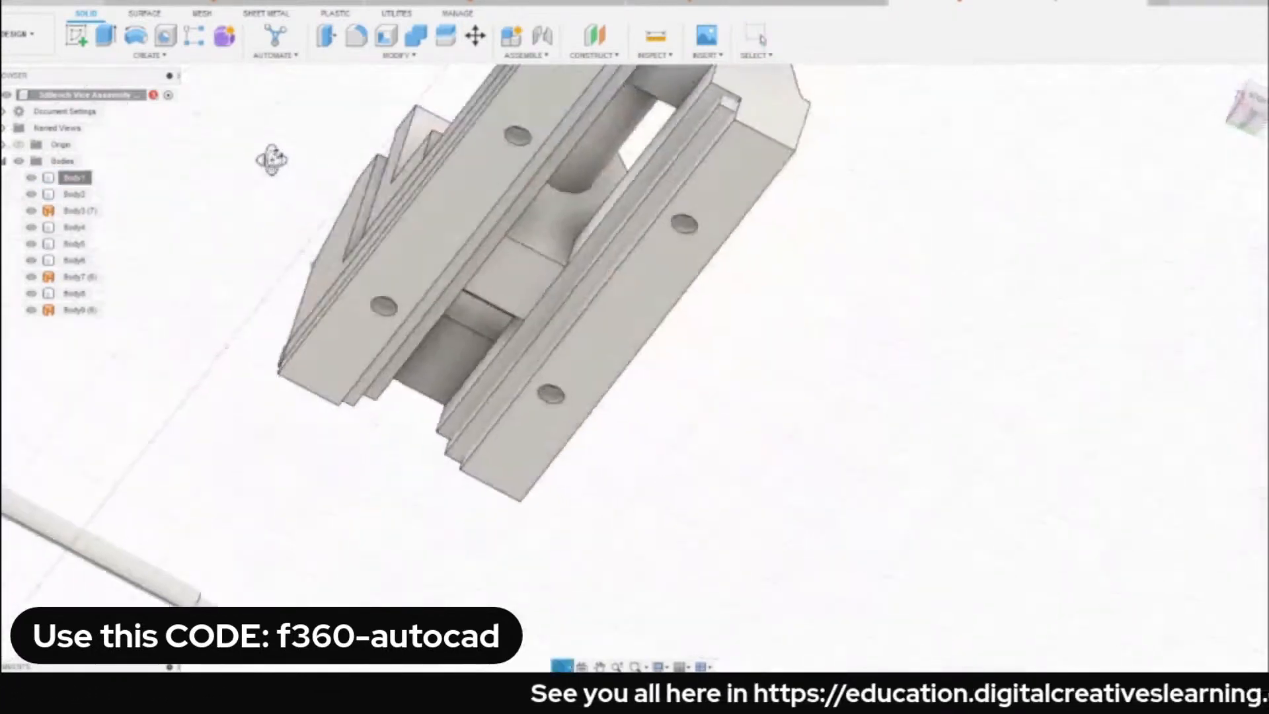
click(455, 222)
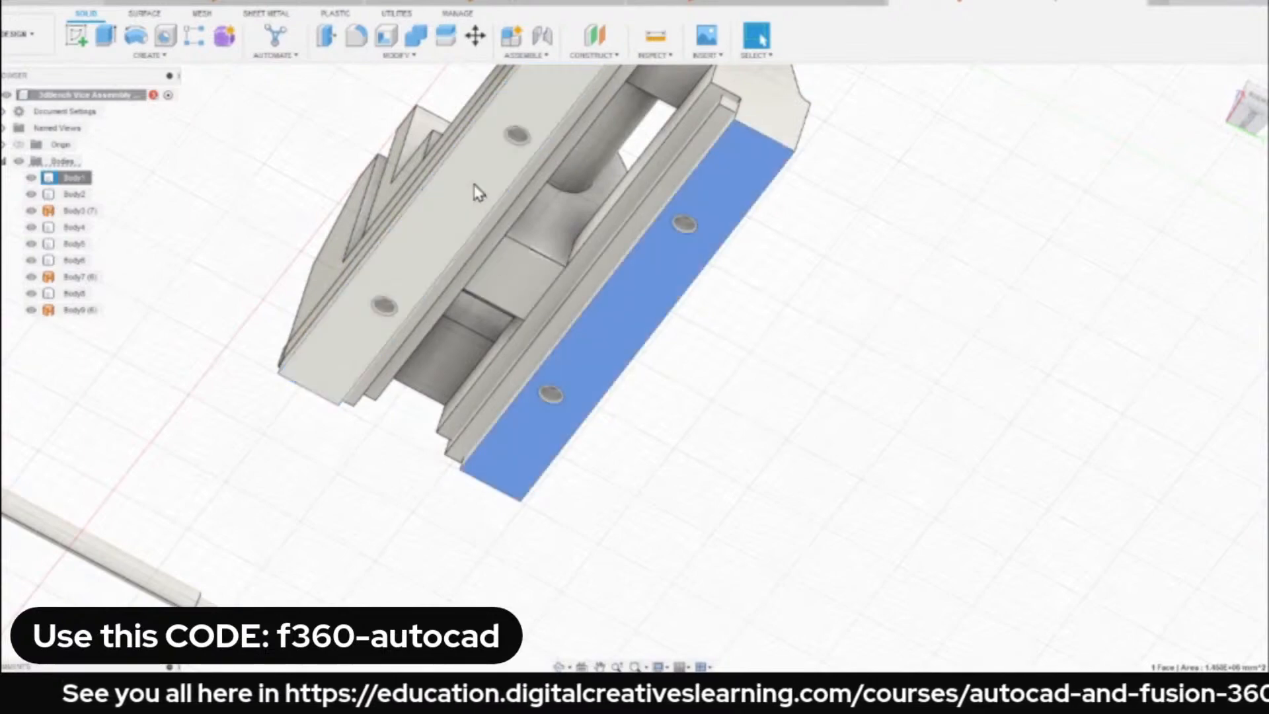
click(612, 354)
click(274, 171)
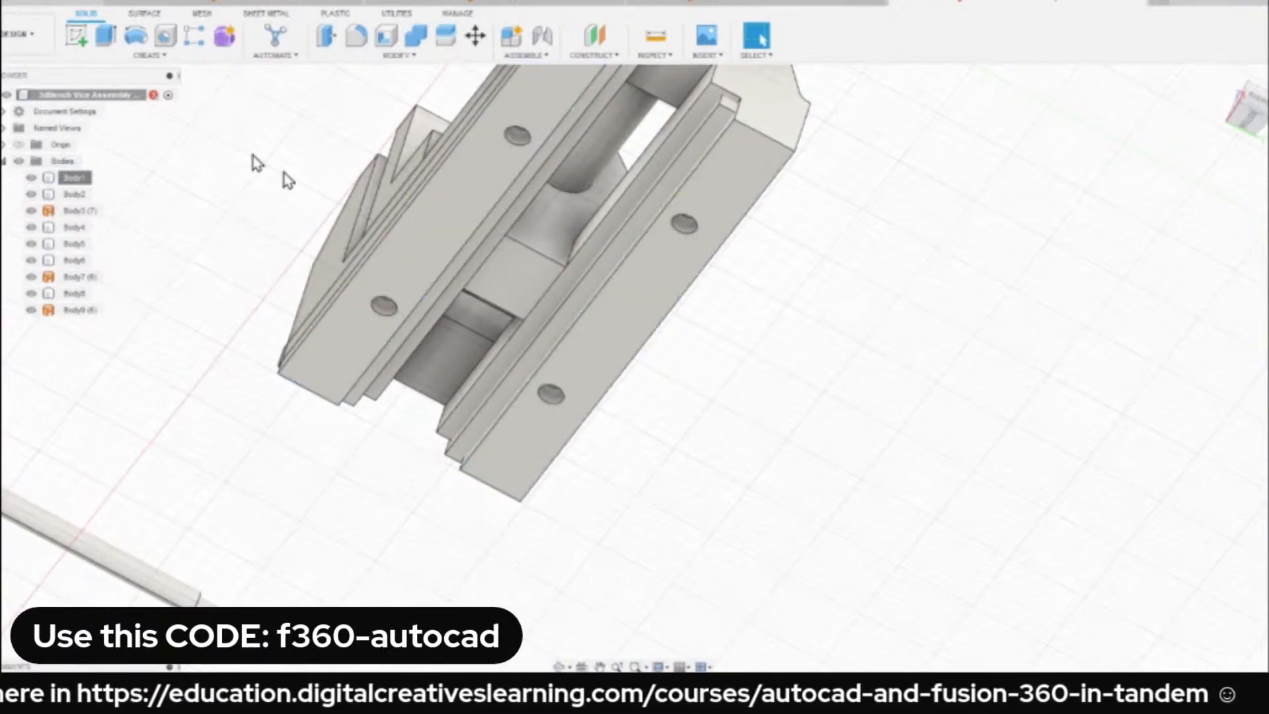
click(455, 249)
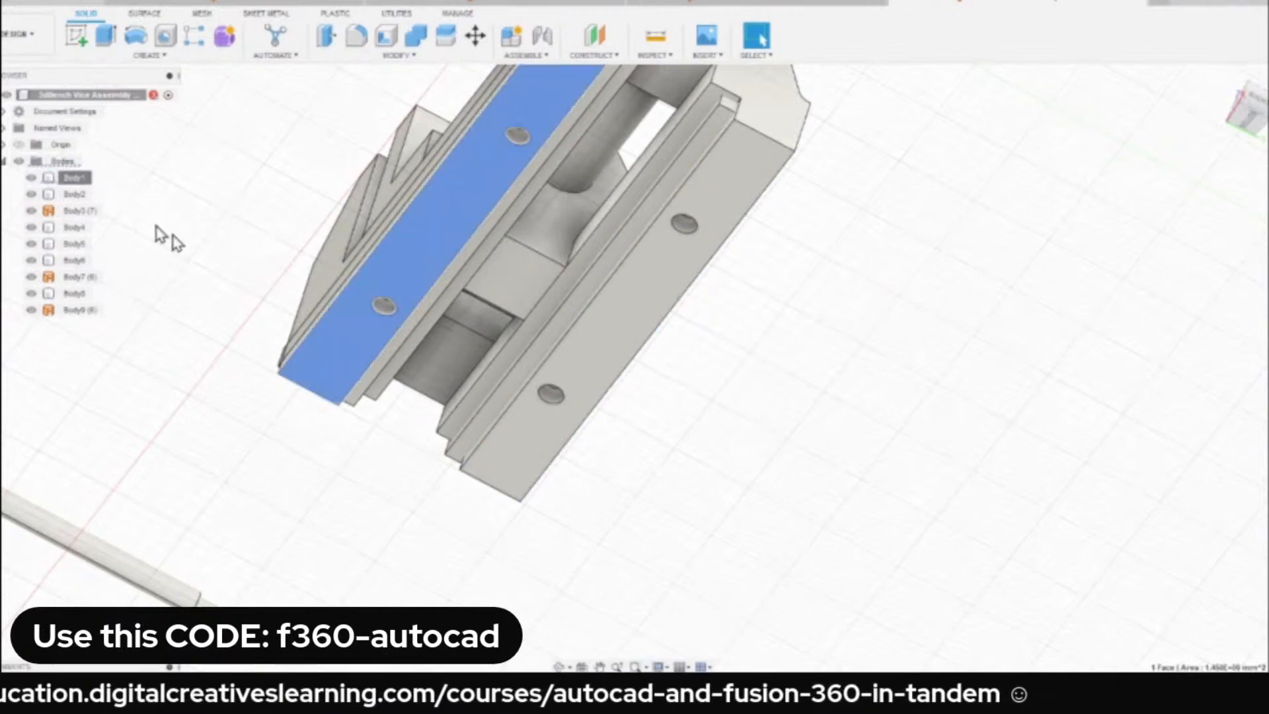
click(240, 208)
click(409, 261)
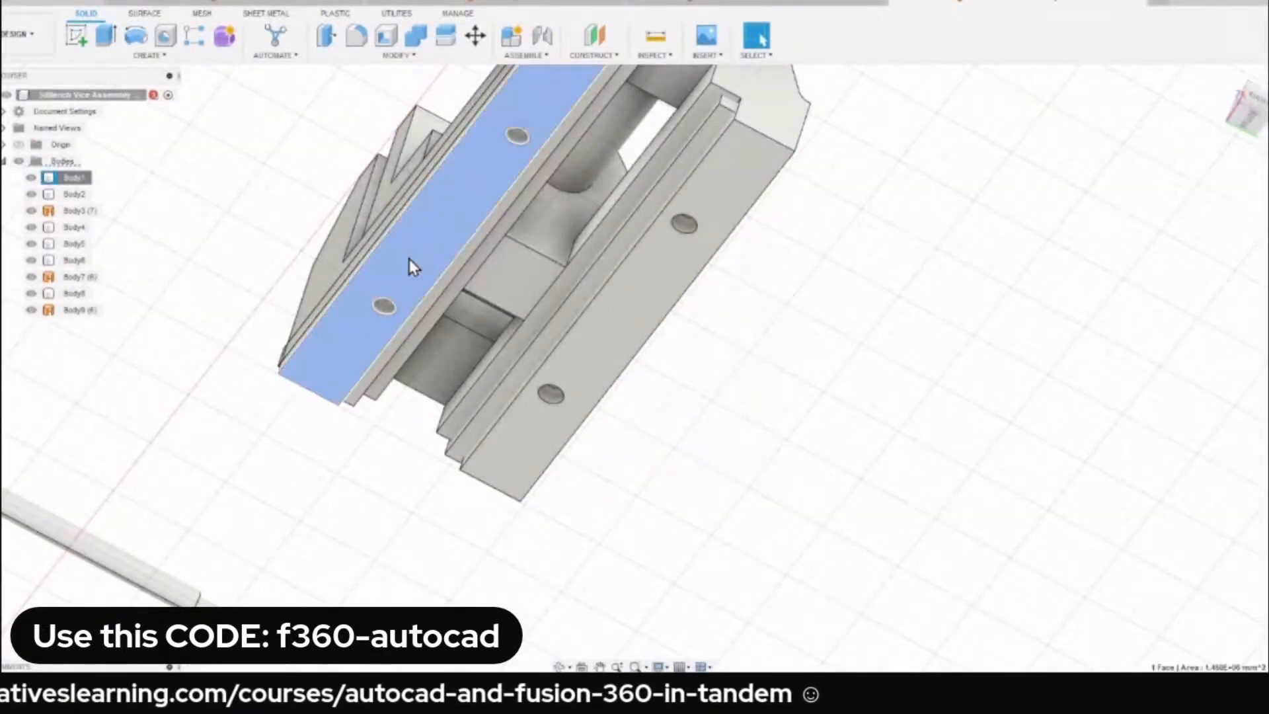
right_click(410, 261)
click(429, 481)
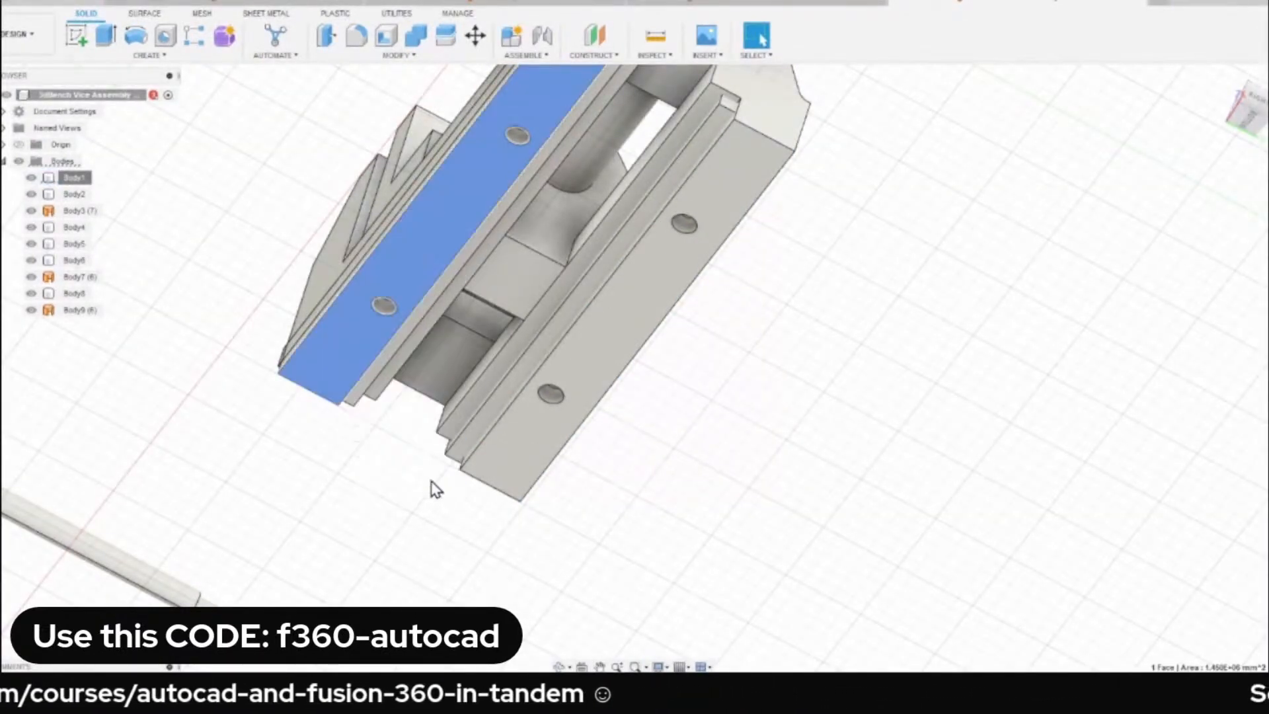
Examine the side strip and the inner slide rail under the base to identify their bodies.
shift+middle_drag(311, 233, 333, 290)
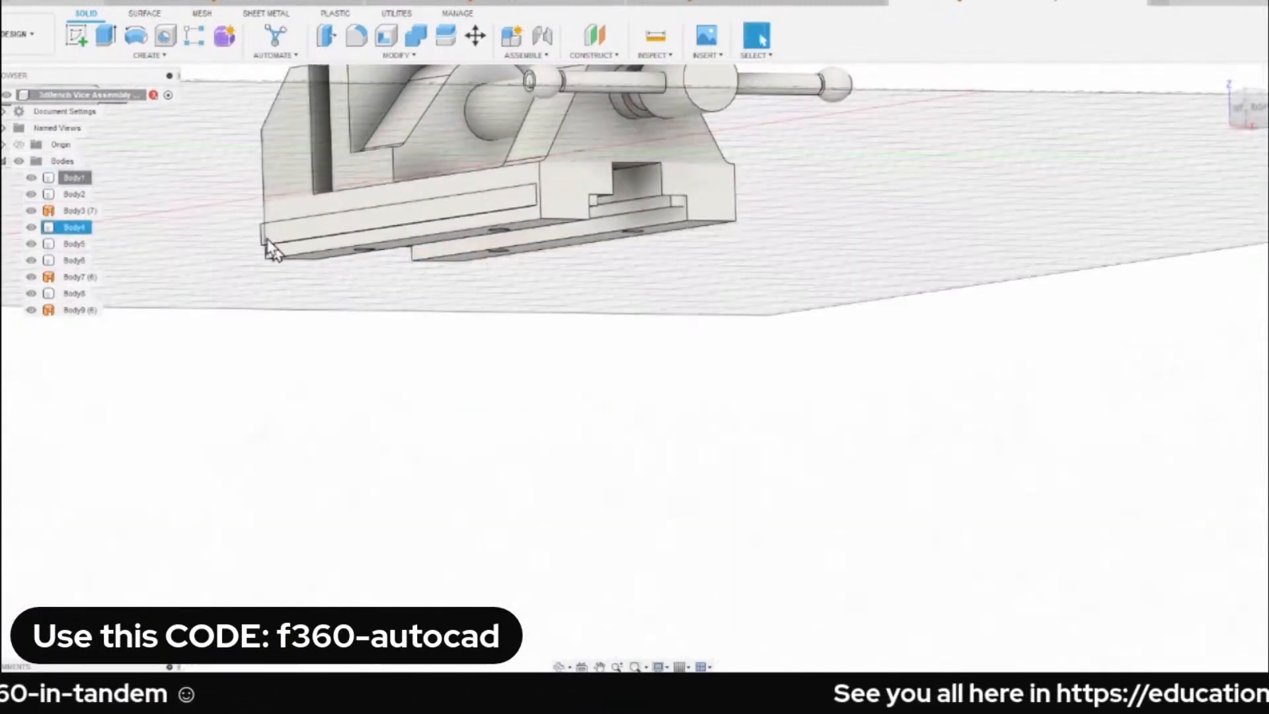
scroll(291, 238, up, 5)
click(277, 235)
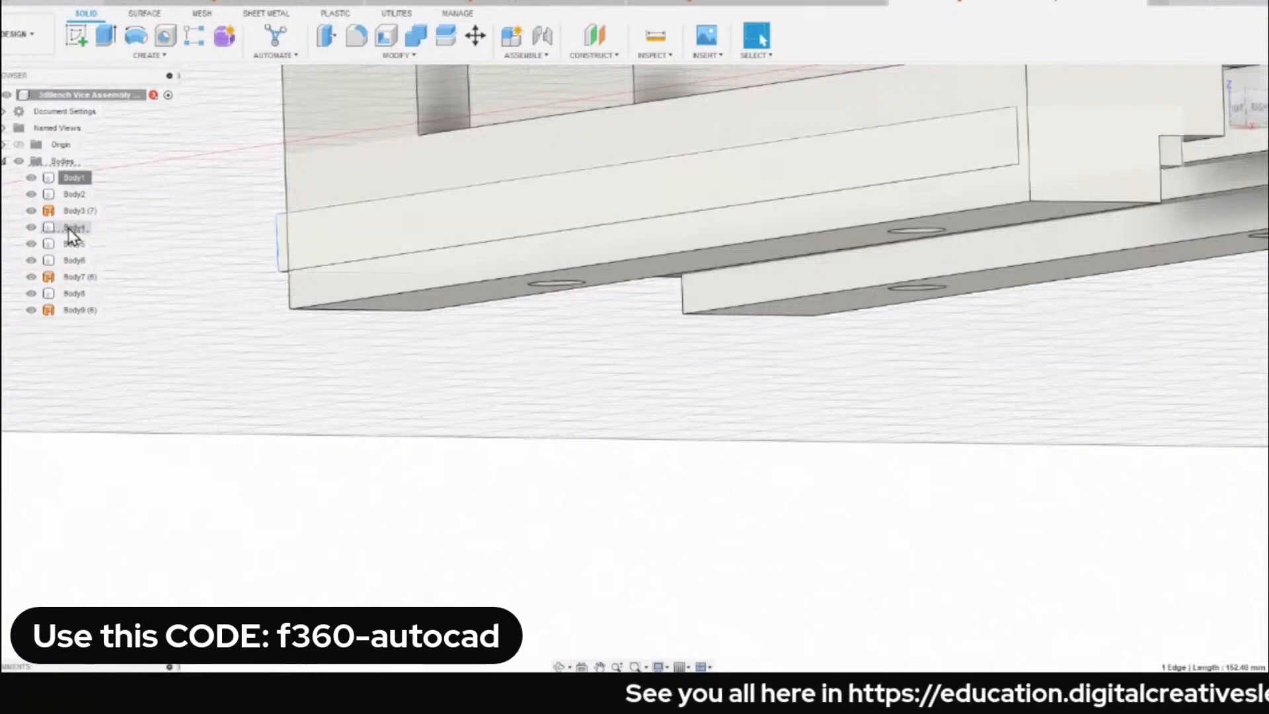
scroll(649, 307, down, 3)
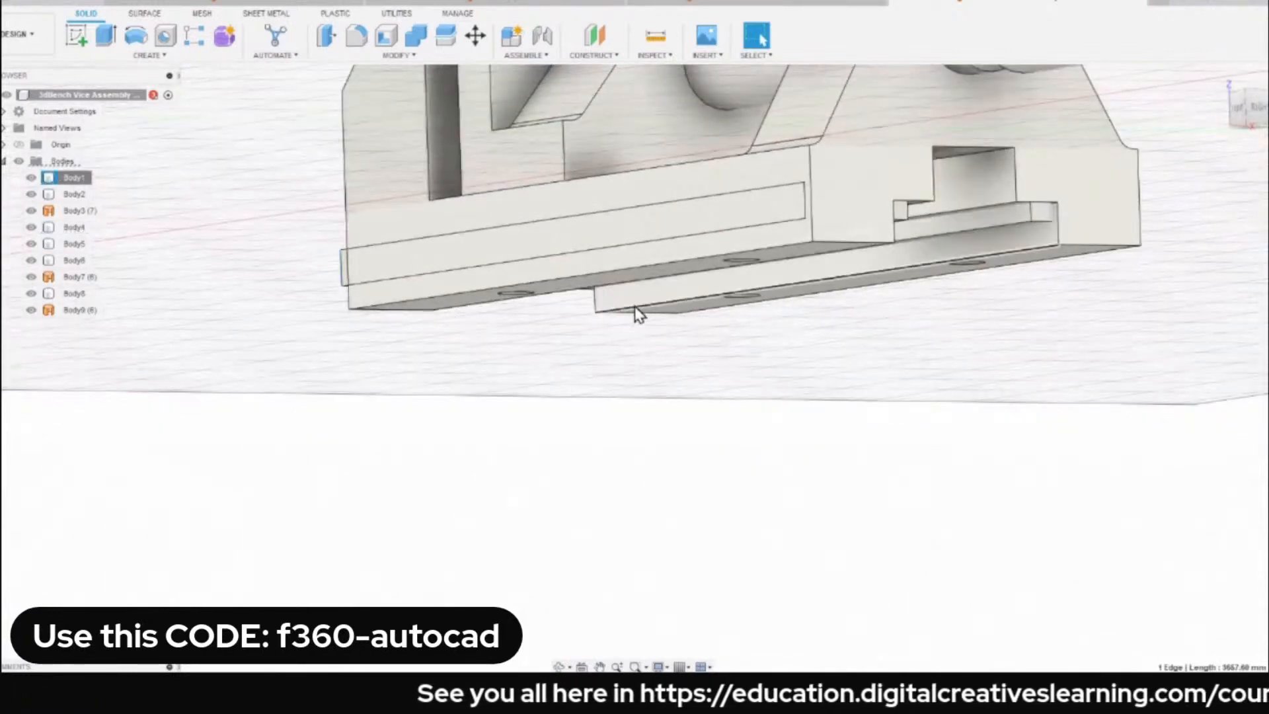
shift+middle_drag(637, 306, 705, 320)
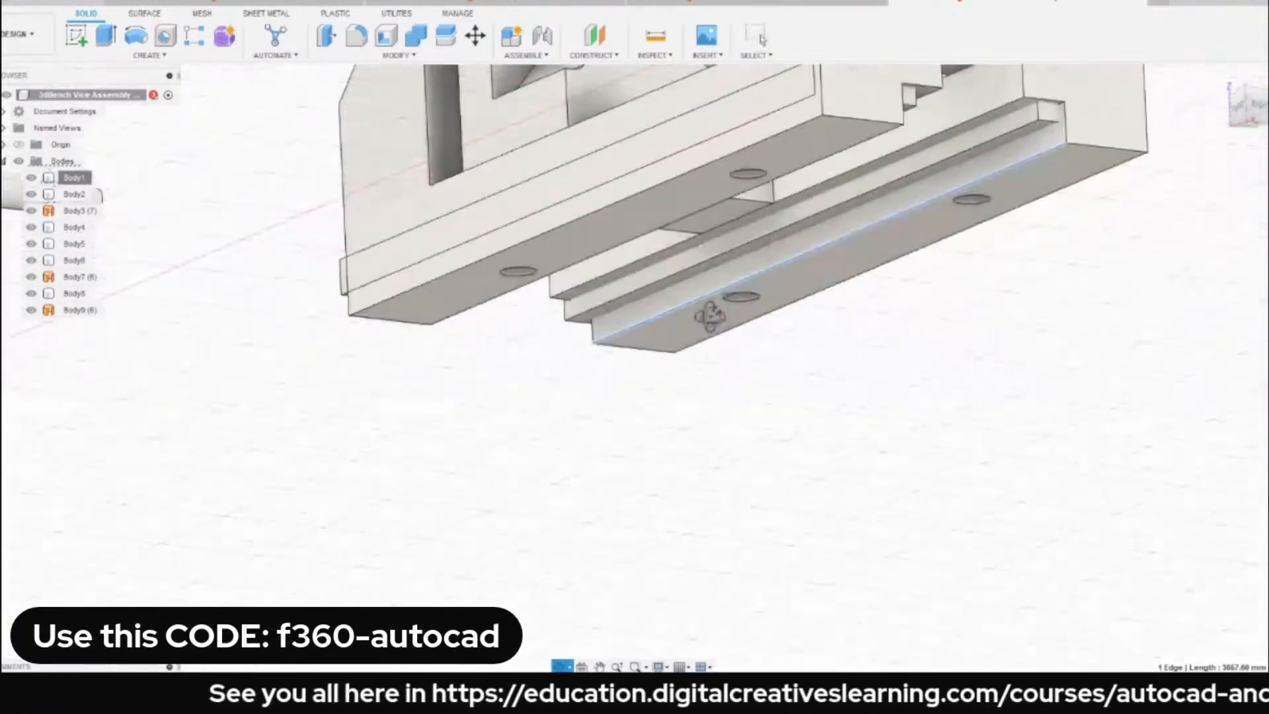
click(998, 131)
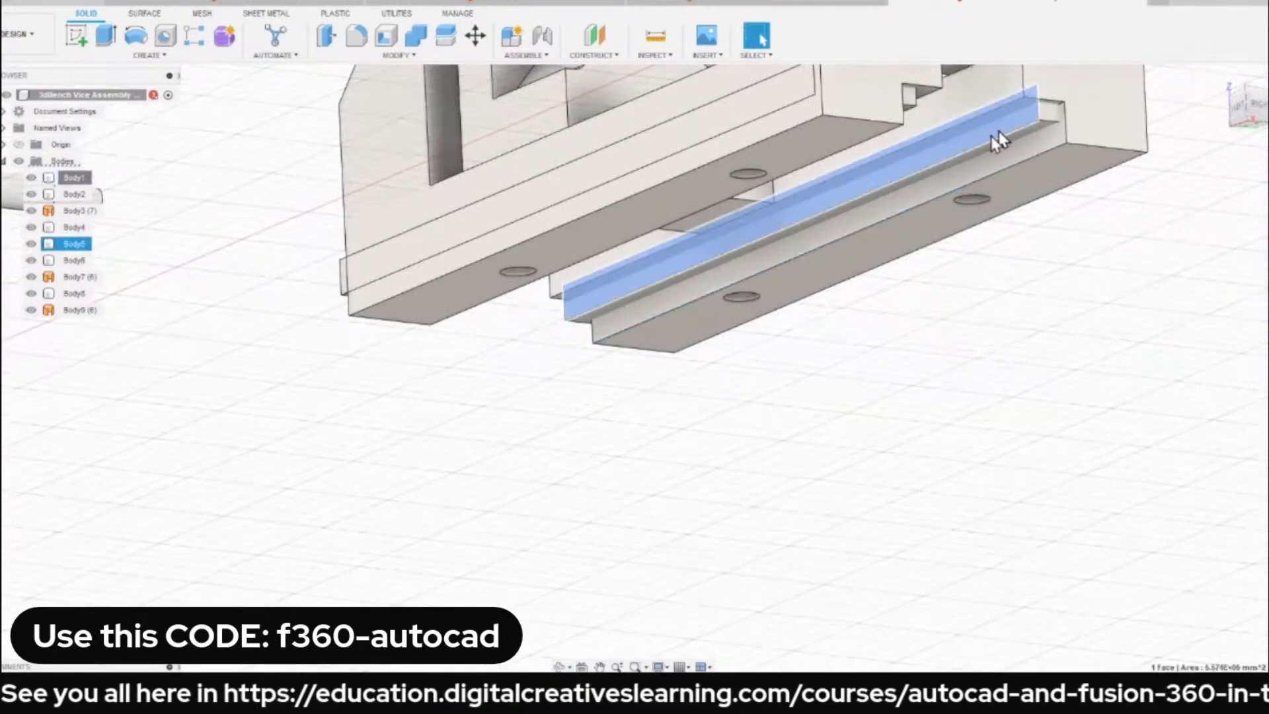
click(245, 242)
scroll(244, 242, down, 2)
scroll(244, 241, down, 1)
middle_drag(345, 228, 341, 265)
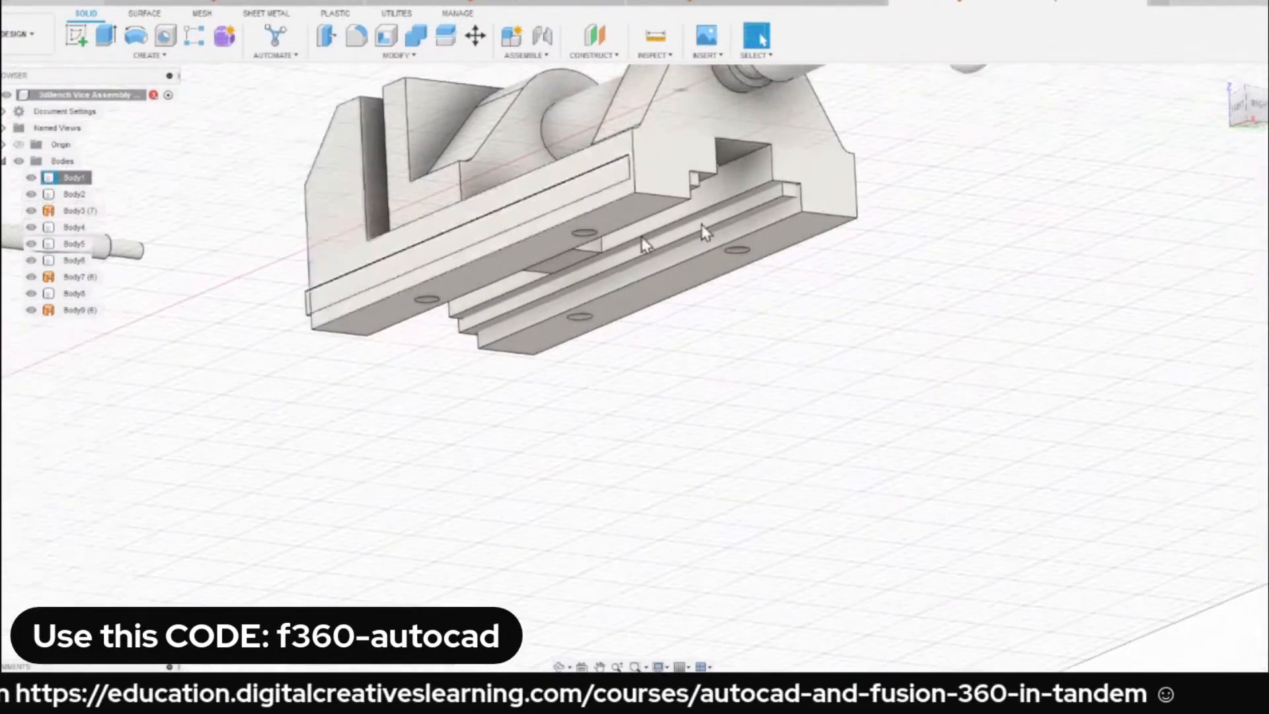
Return to the home view and review the component and joint commands available for assembling.
mouse_move(1237, 99)
click(1220, 78)
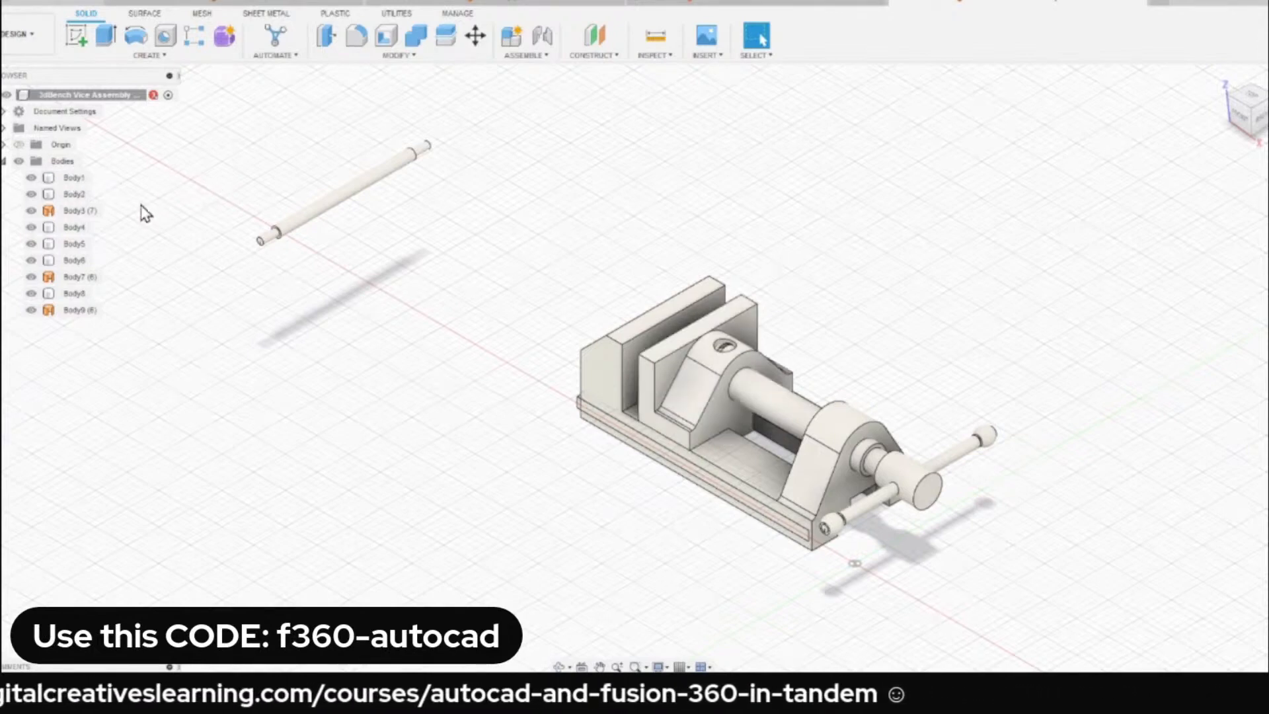
click(537, 57)
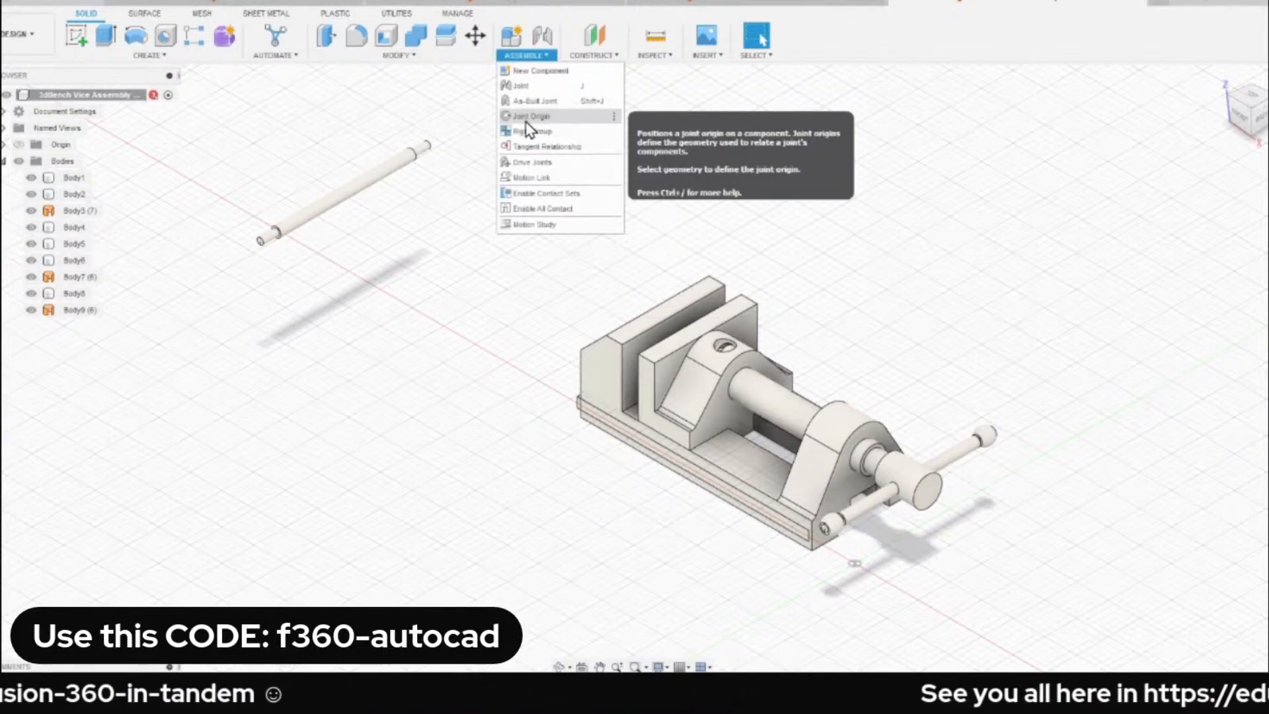
click(208, 165)
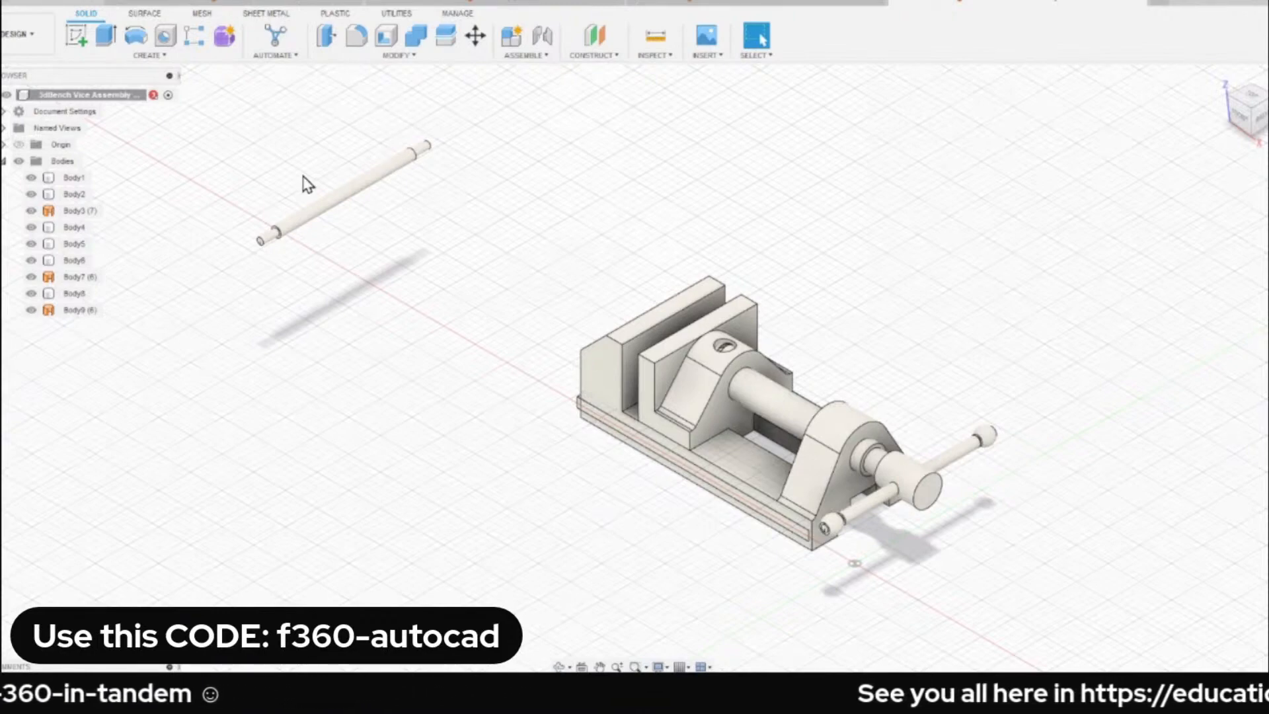
Select all nine bodies from Body1 to Body9 and create components from them.
click(75, 179)
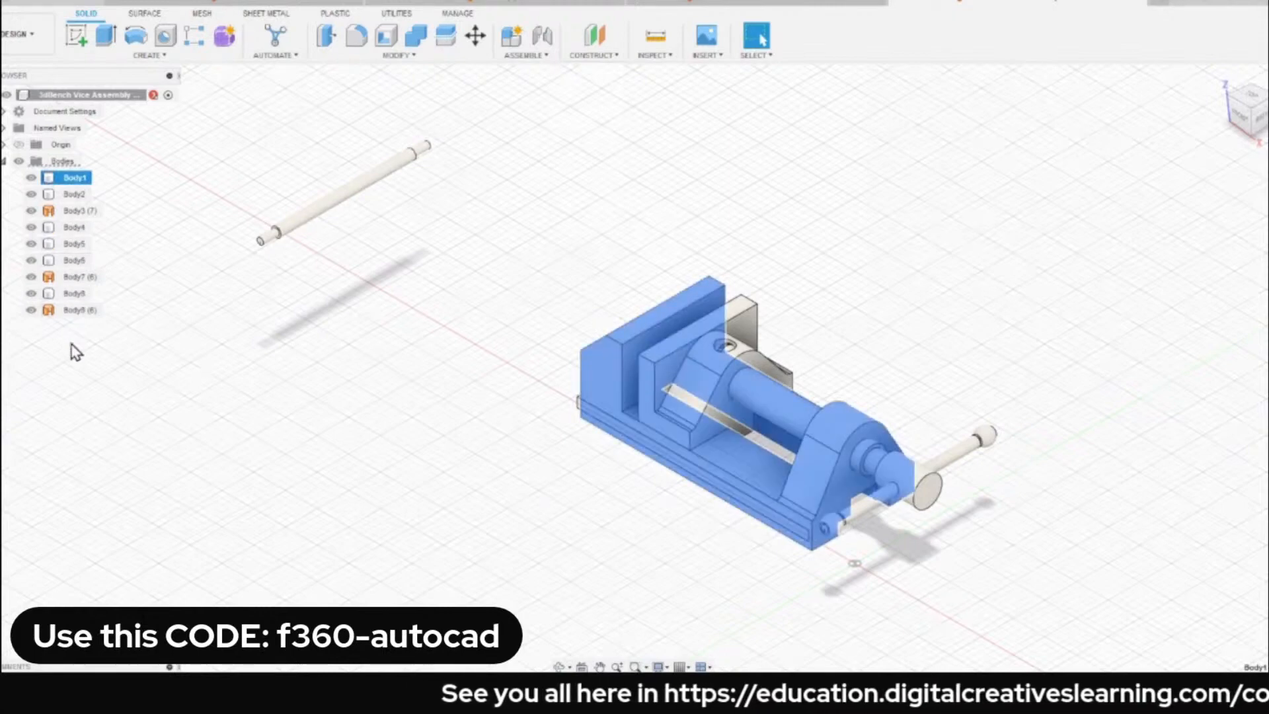
shift+click(81, 311)
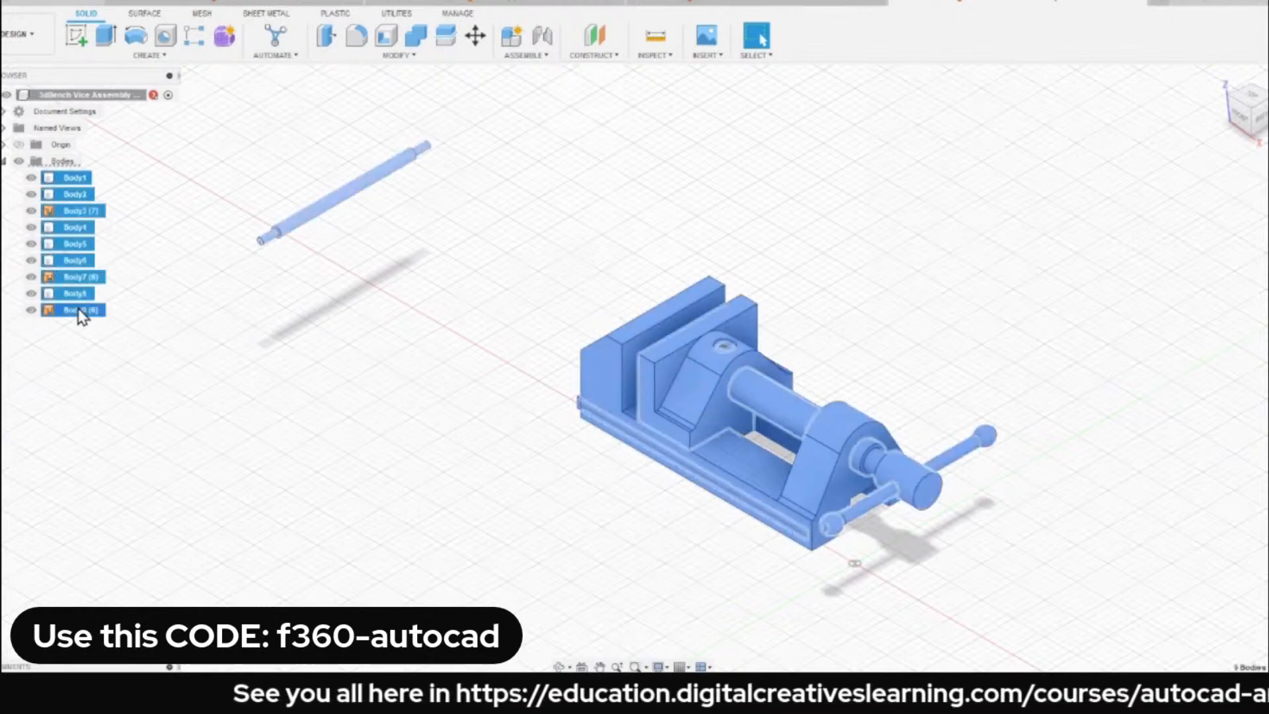
right_click(75, 185)
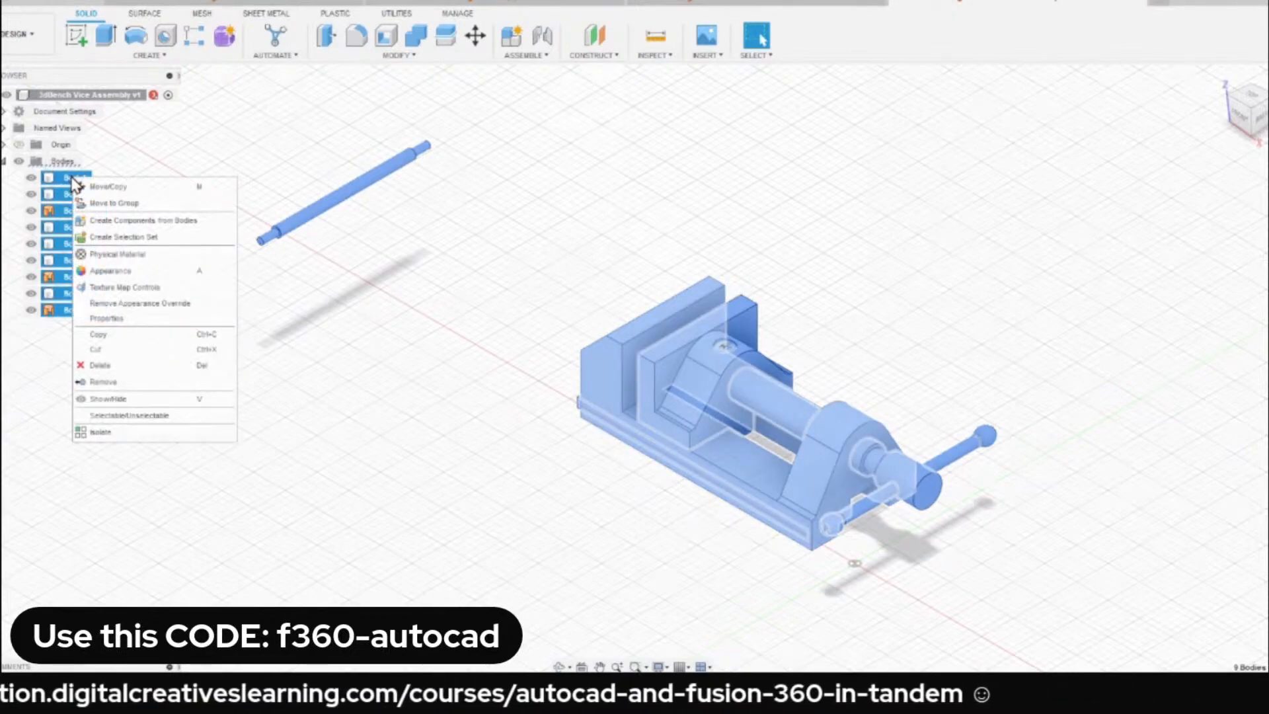
click(173, 223)
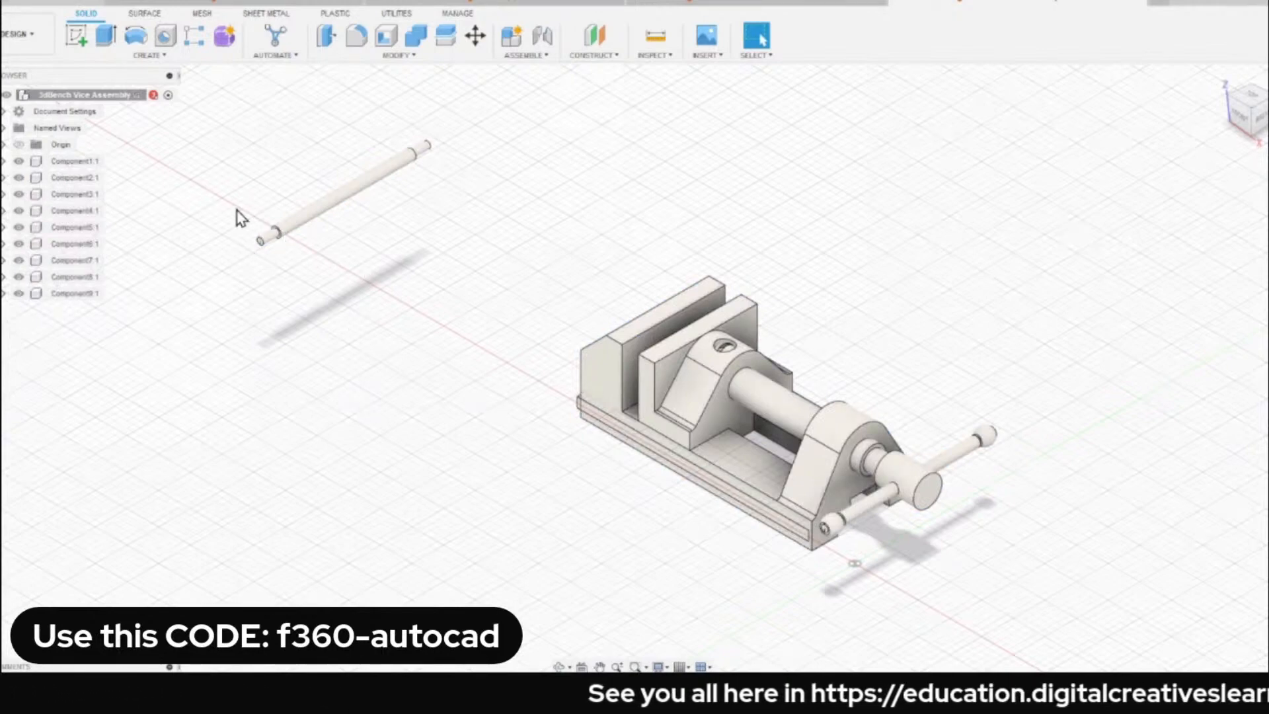
Move the loose rod slightly closer to the vice, and hide and reshow Component3 to check that it is this rod.
drag(350, 202, 349, 249)
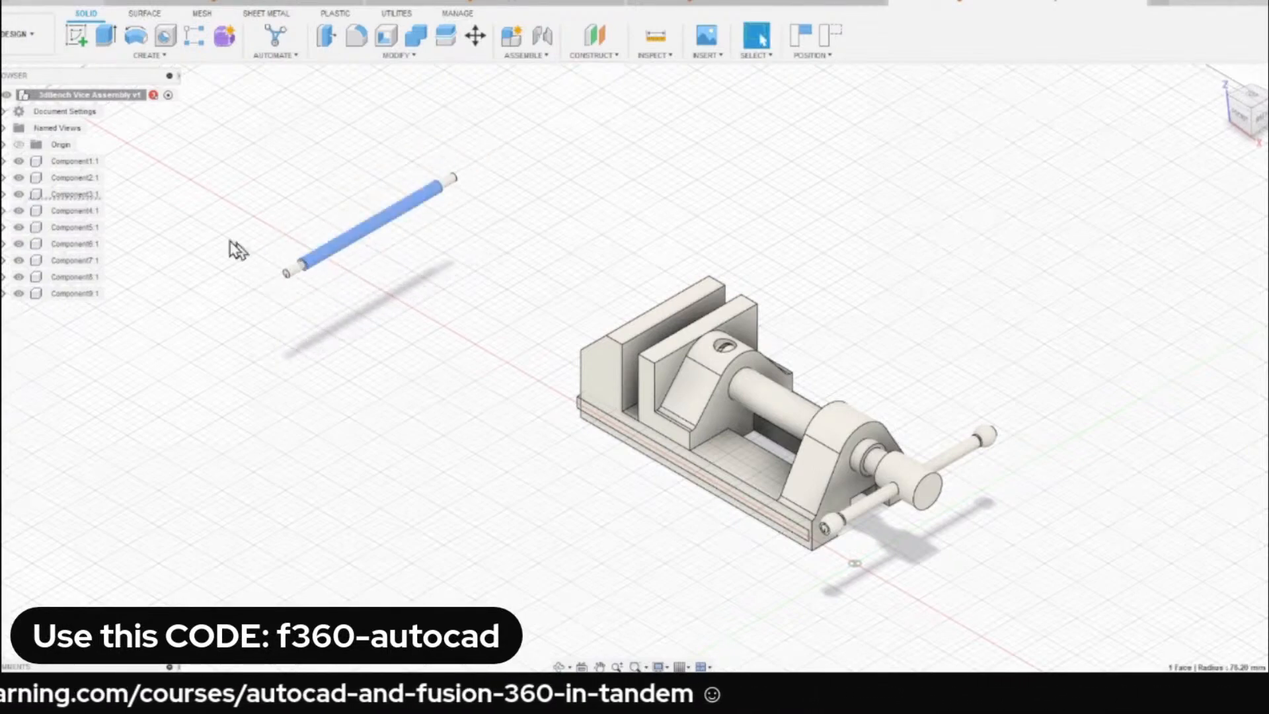
click(20, 197)
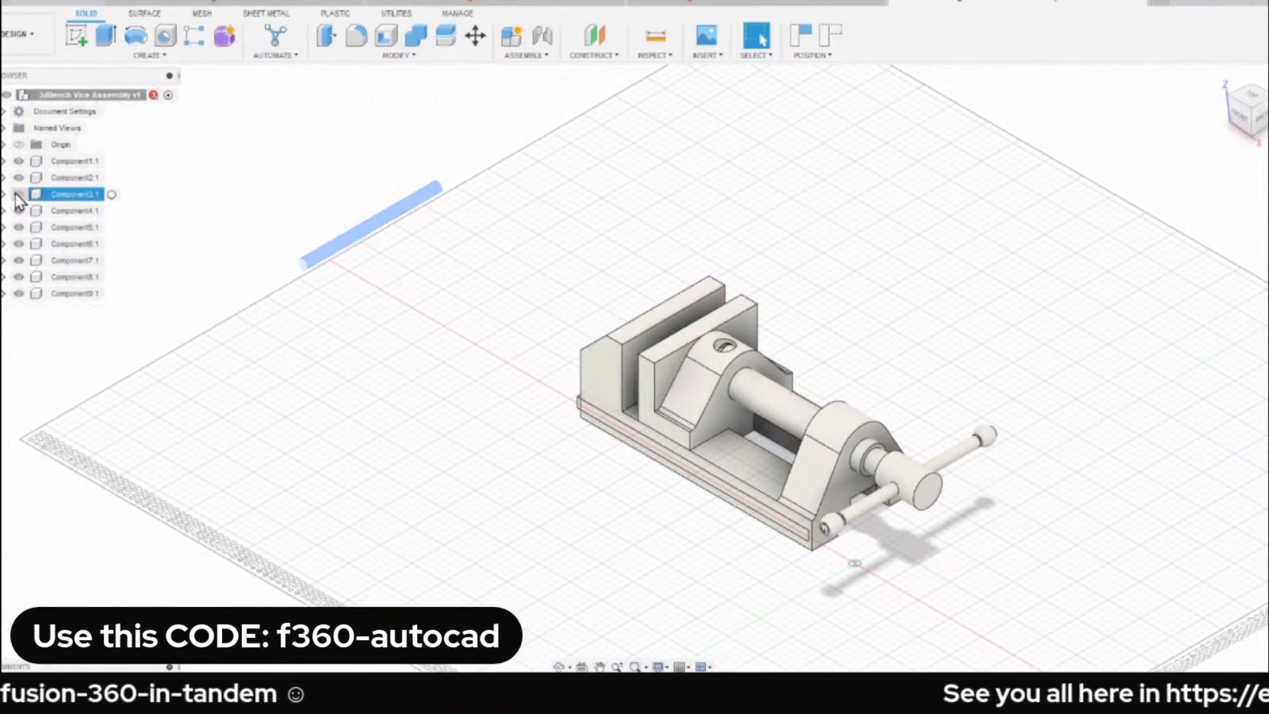
click(19, 193)
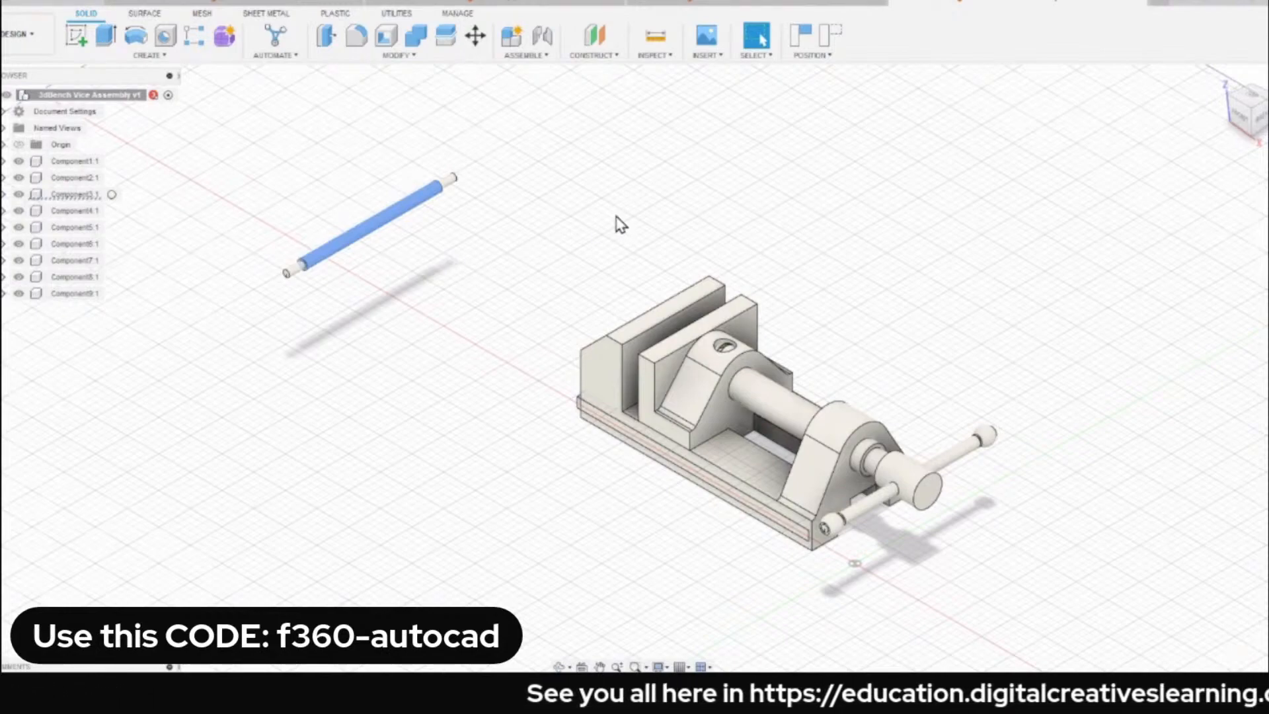
Select the end faces of both strips under the vice base to identify their components, and restore the home view.
scroll(575, 380, up, 10)
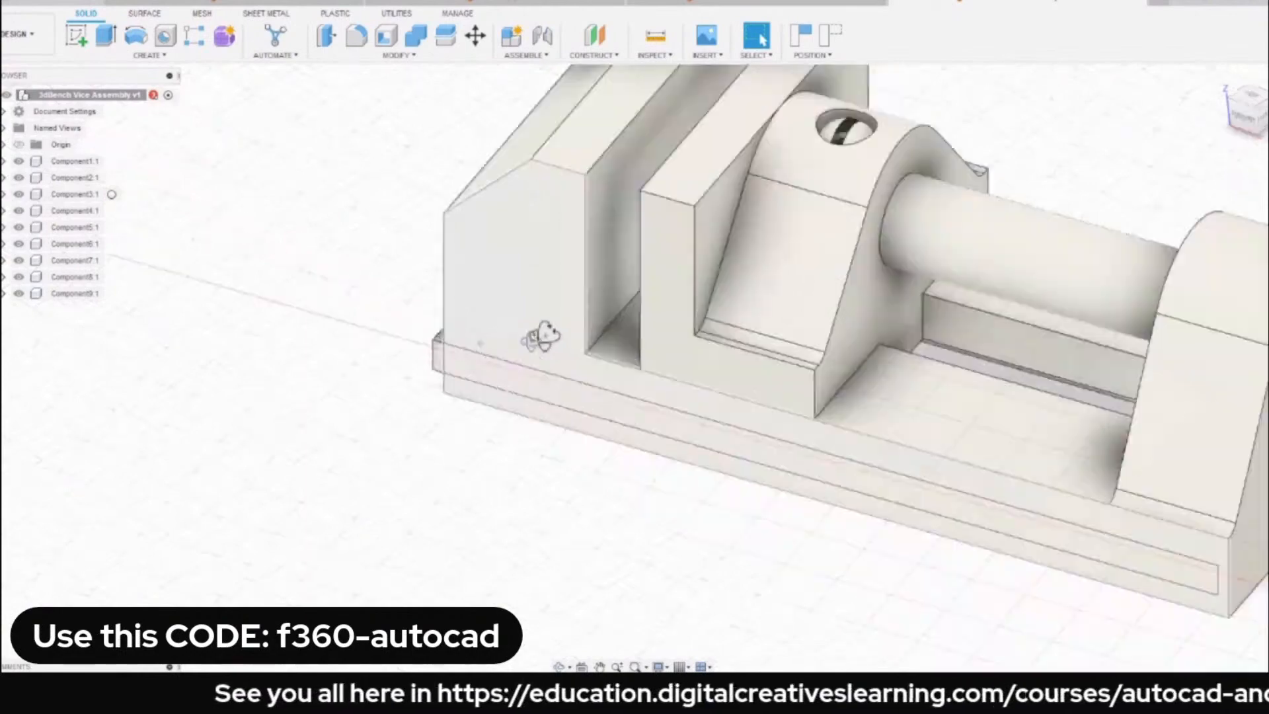
shift+middle_drag(542, 335, 668, 324)
scroll(423, 390, up, 3)
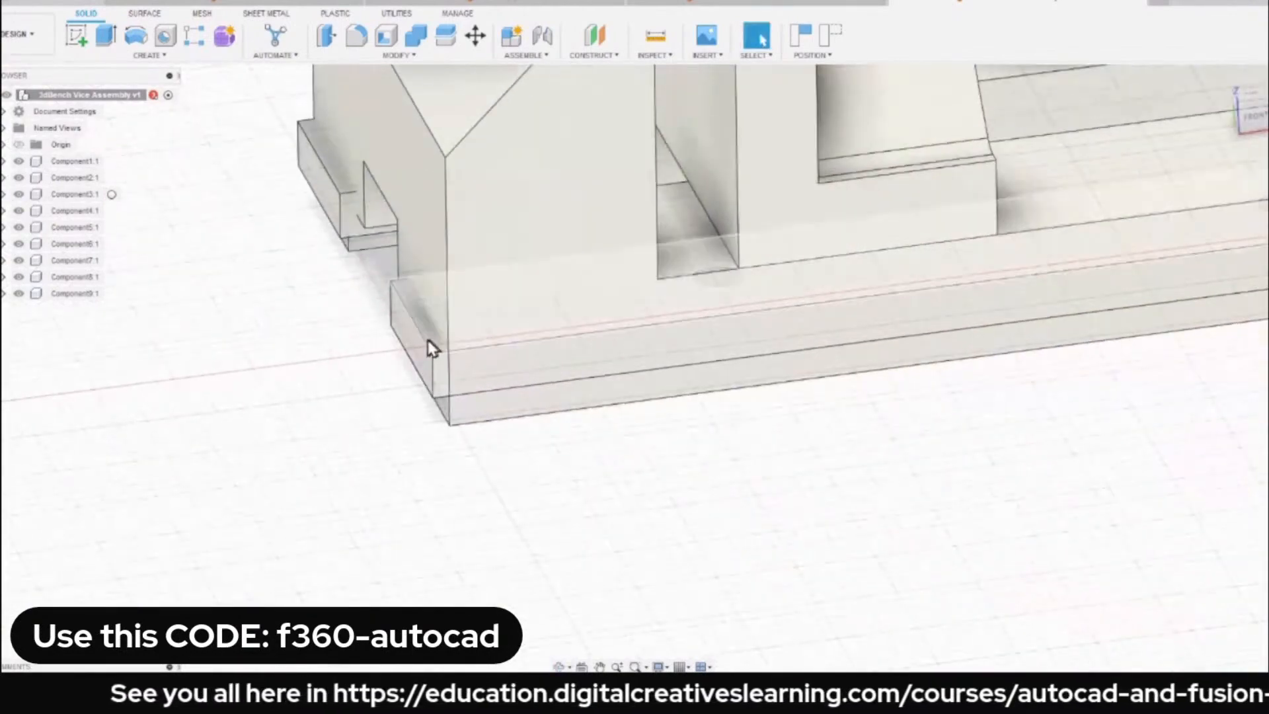
click(419, 348)
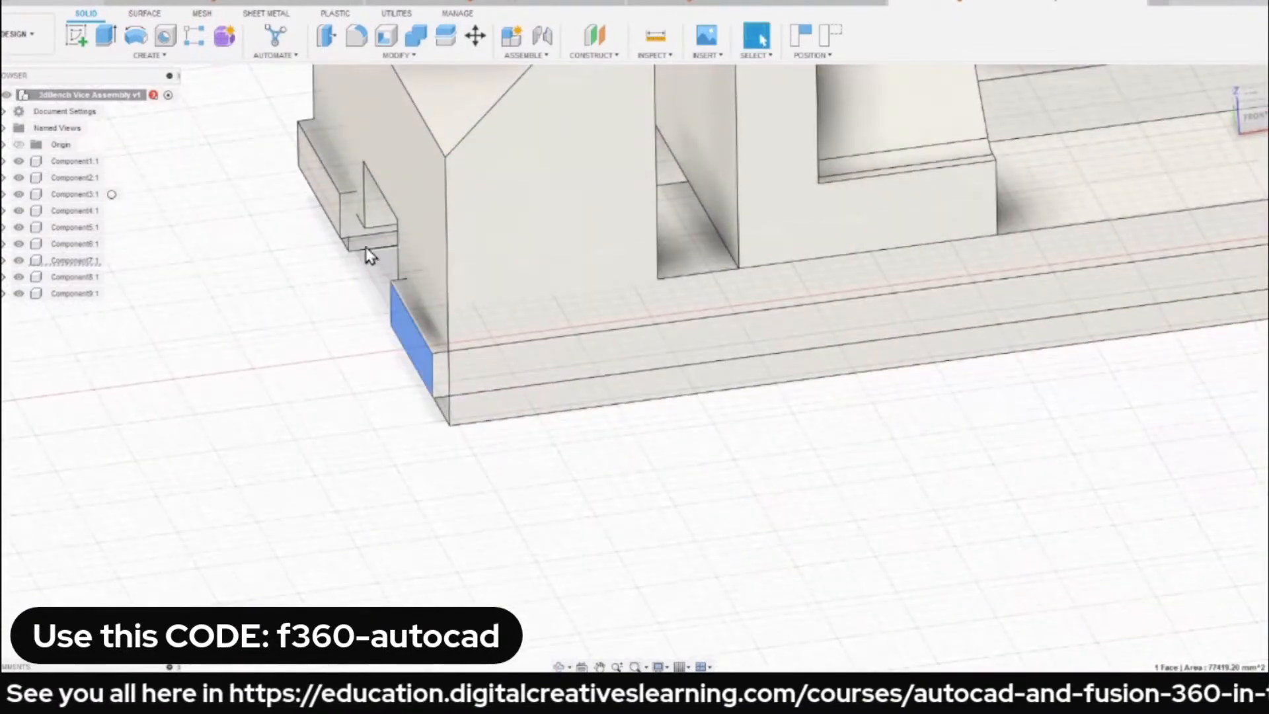
scroll(318, 192, down, 2)
click(319, 186)
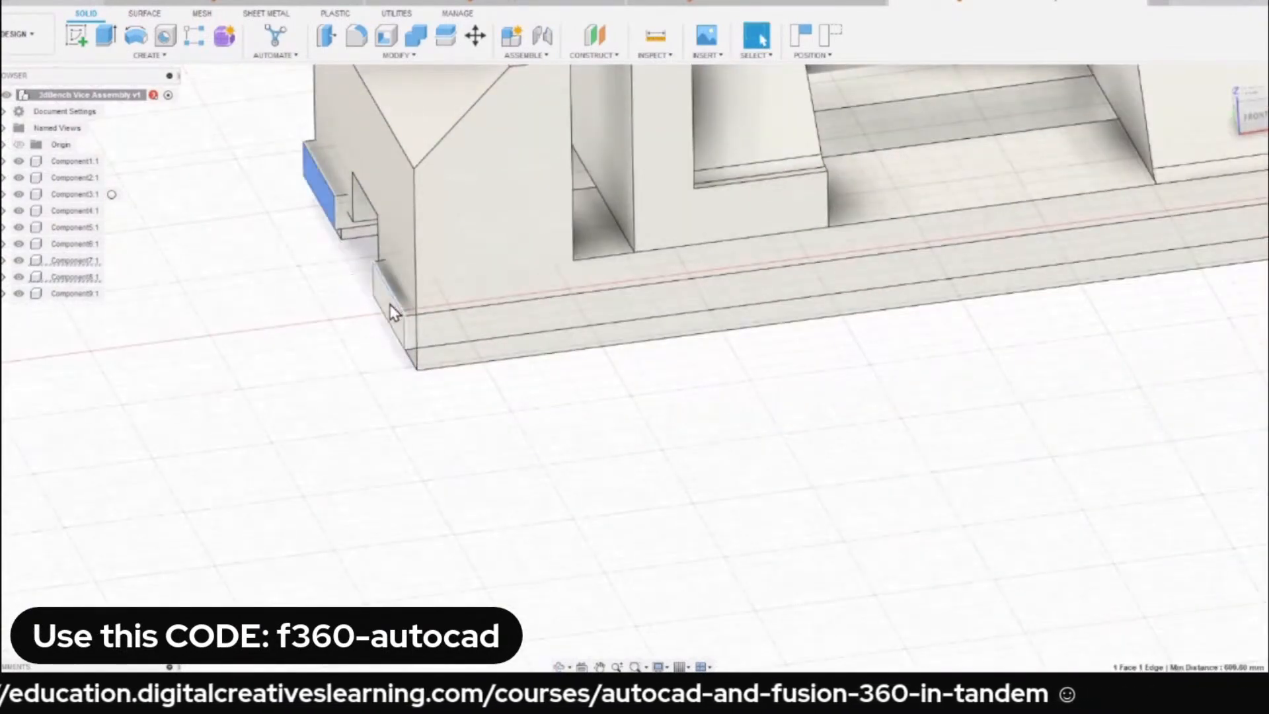
scroll(385, 301, down, 5)
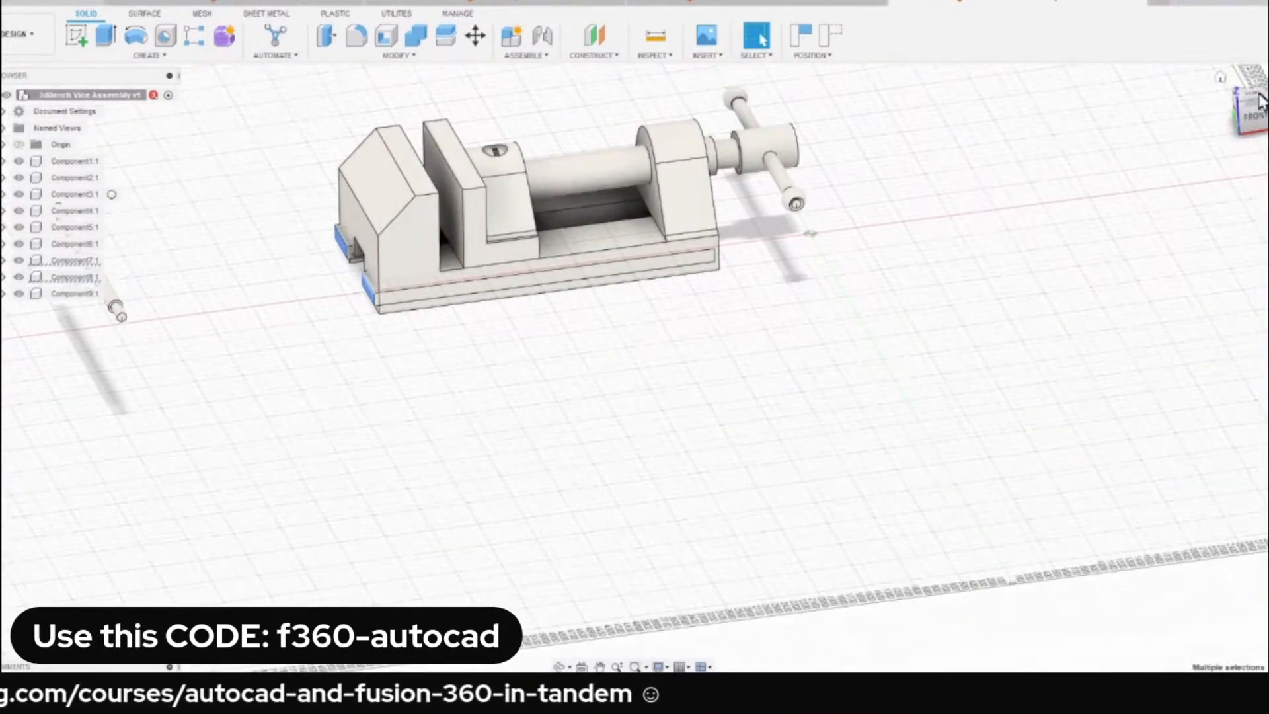
click(1220, 77)
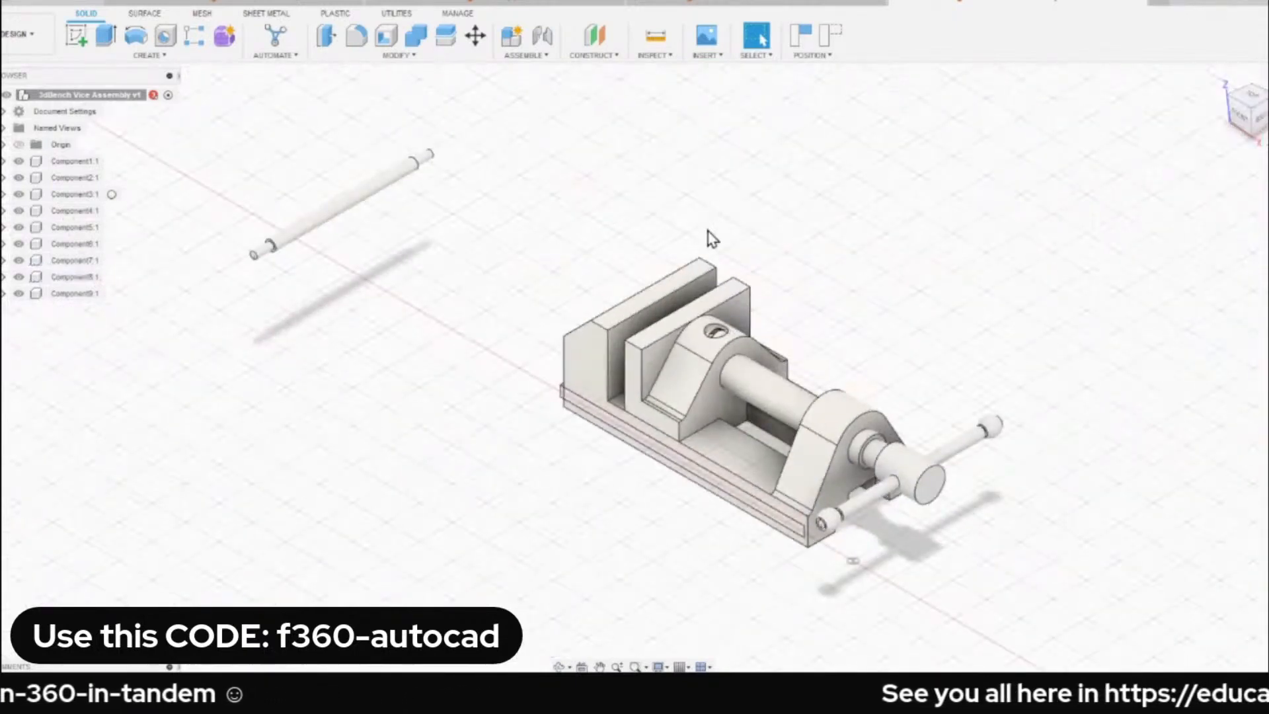
Identify the component holding the fixed jaw and ground Component1, the vice base.
click(635, 332)
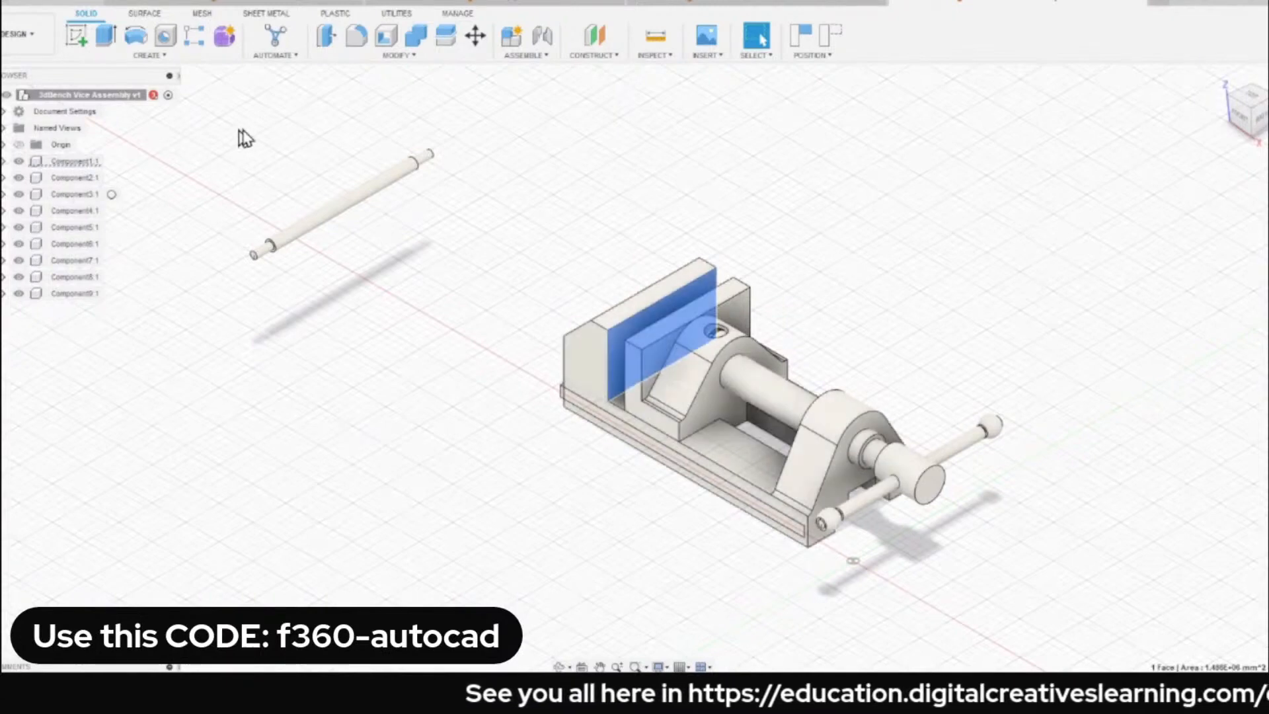
click(284, 165)
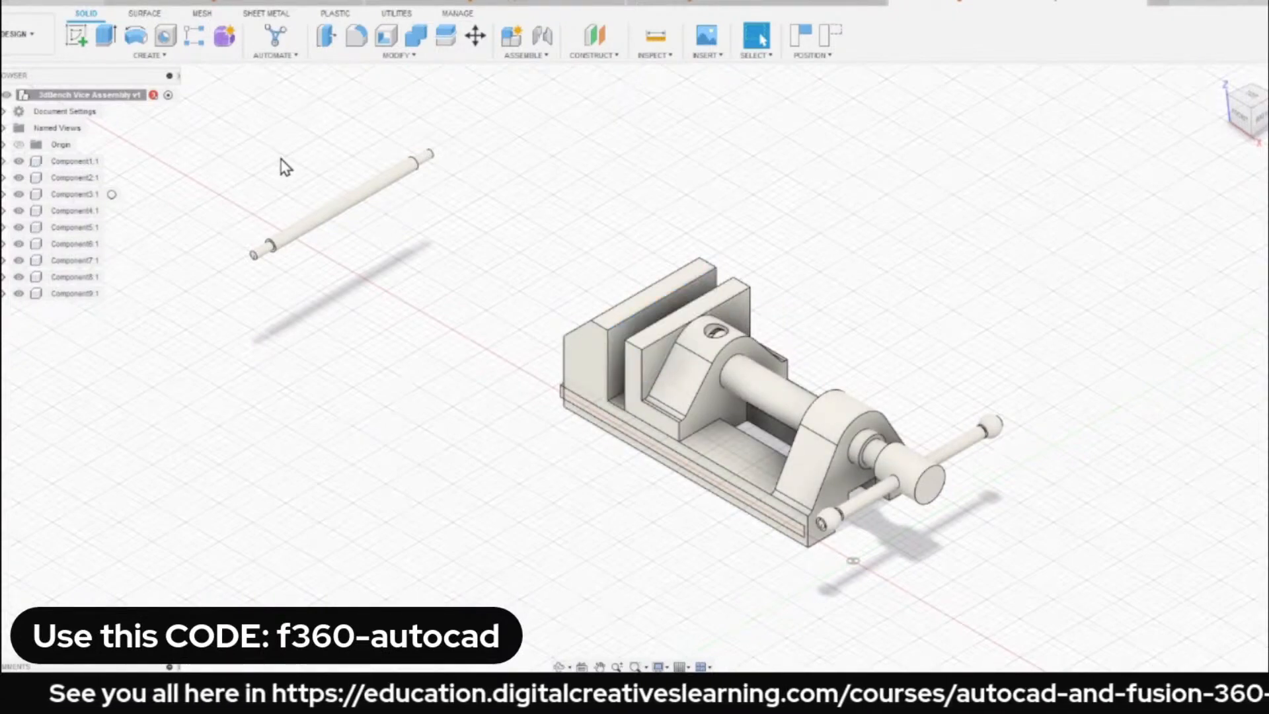
scroll(284, 165, down, 1)
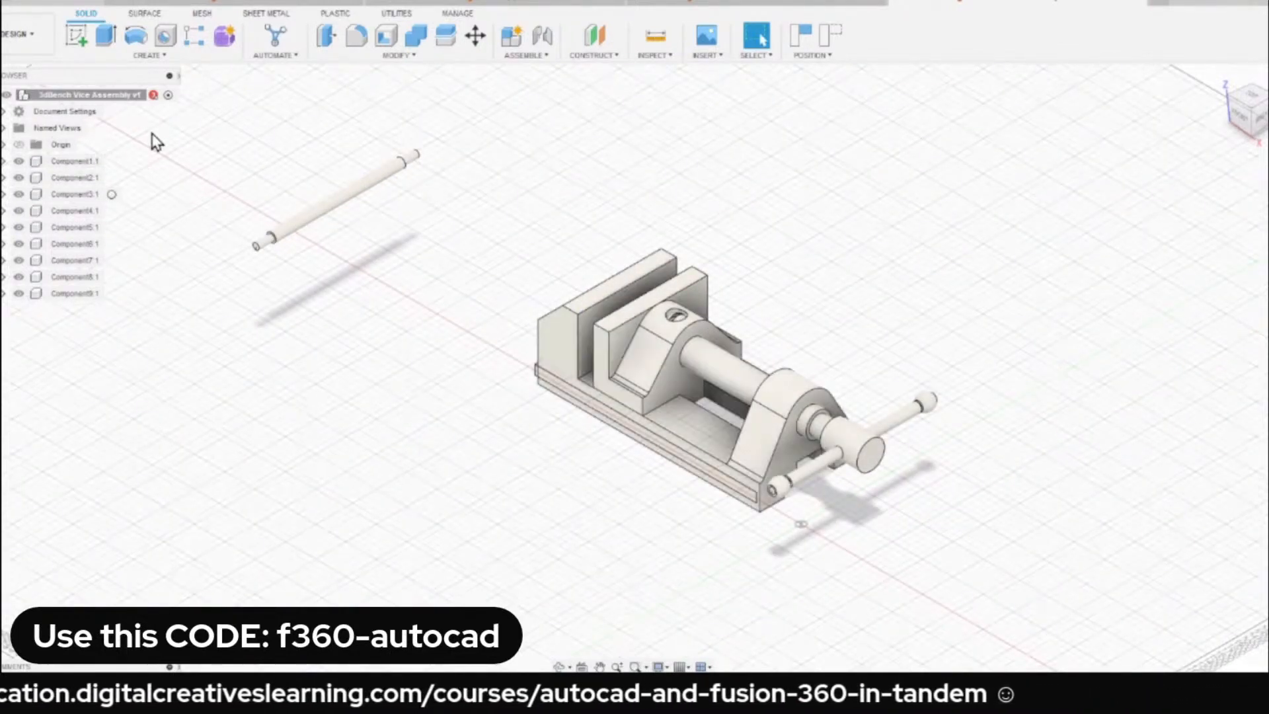
click(71, 163)
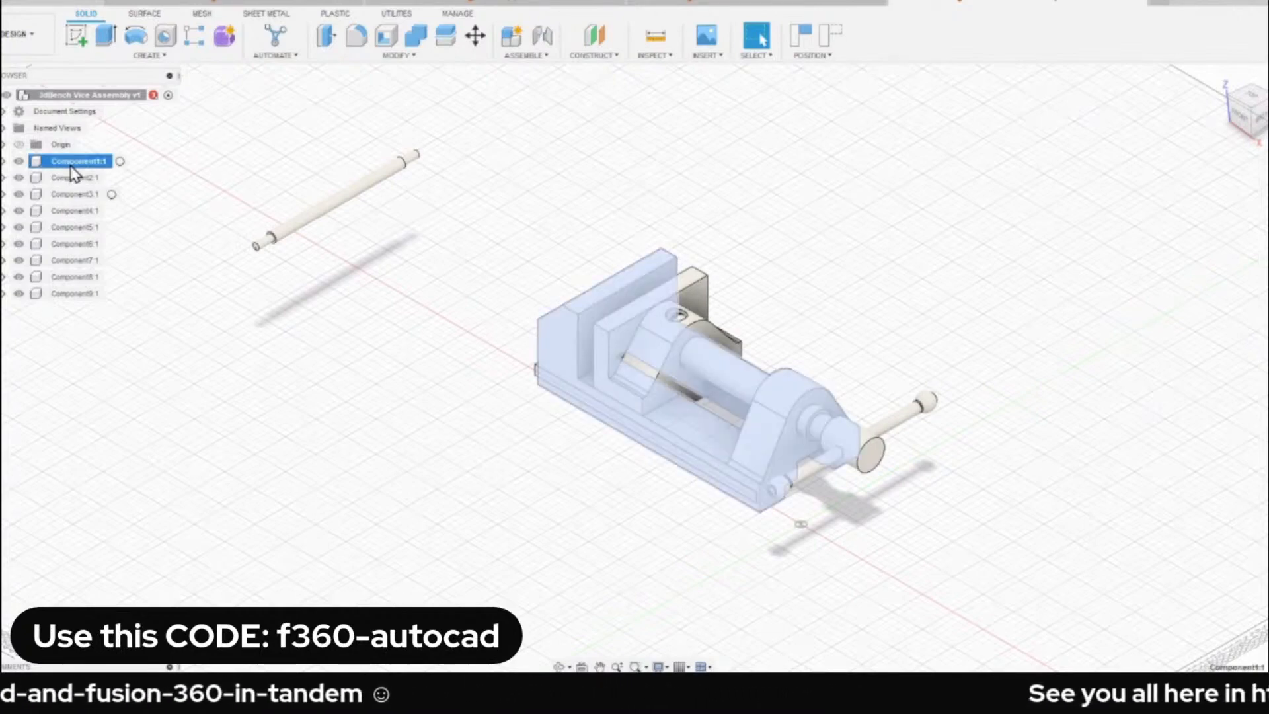
right_click(71, 168)
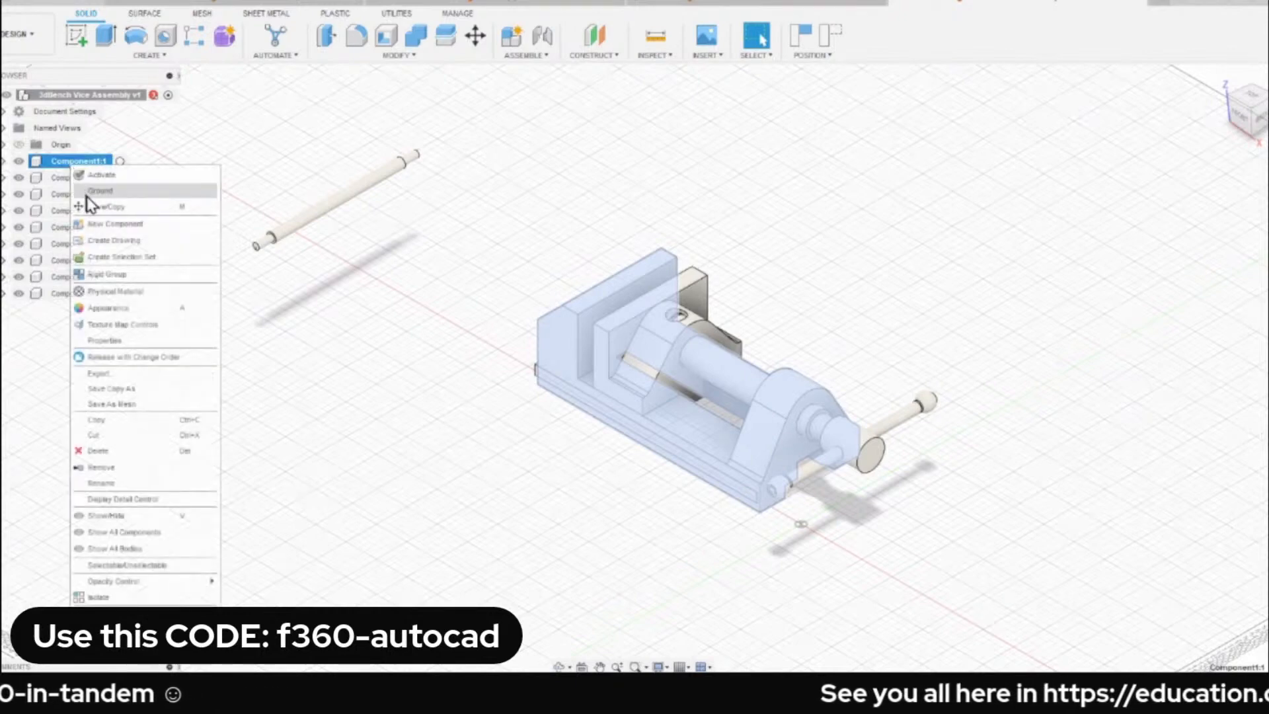
click(147, 196)
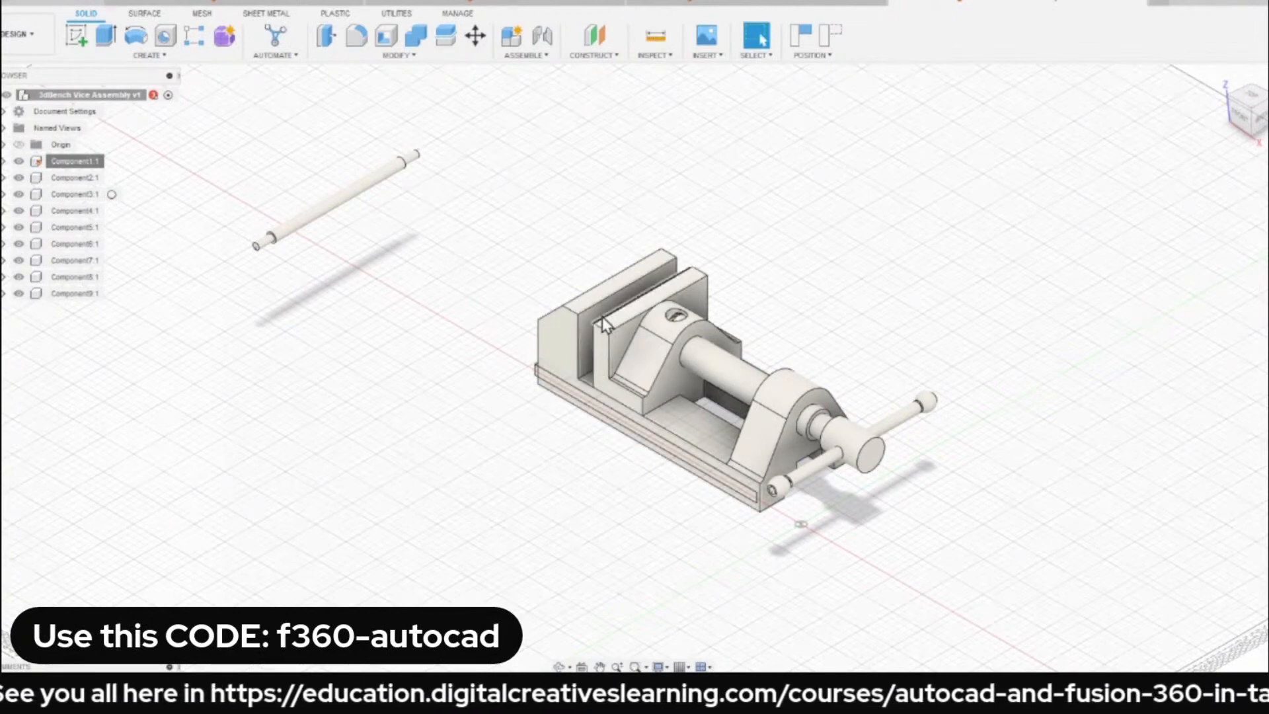
Pull the sliding jaw clear of the vice and try to move the grounded base to test that it is fixed.
drag(601, 317, 635, 278)
scroll(637, 276, up, 2)
drag(653, 334, 802, 298)
middle_drag(638, 327, 575, 346)
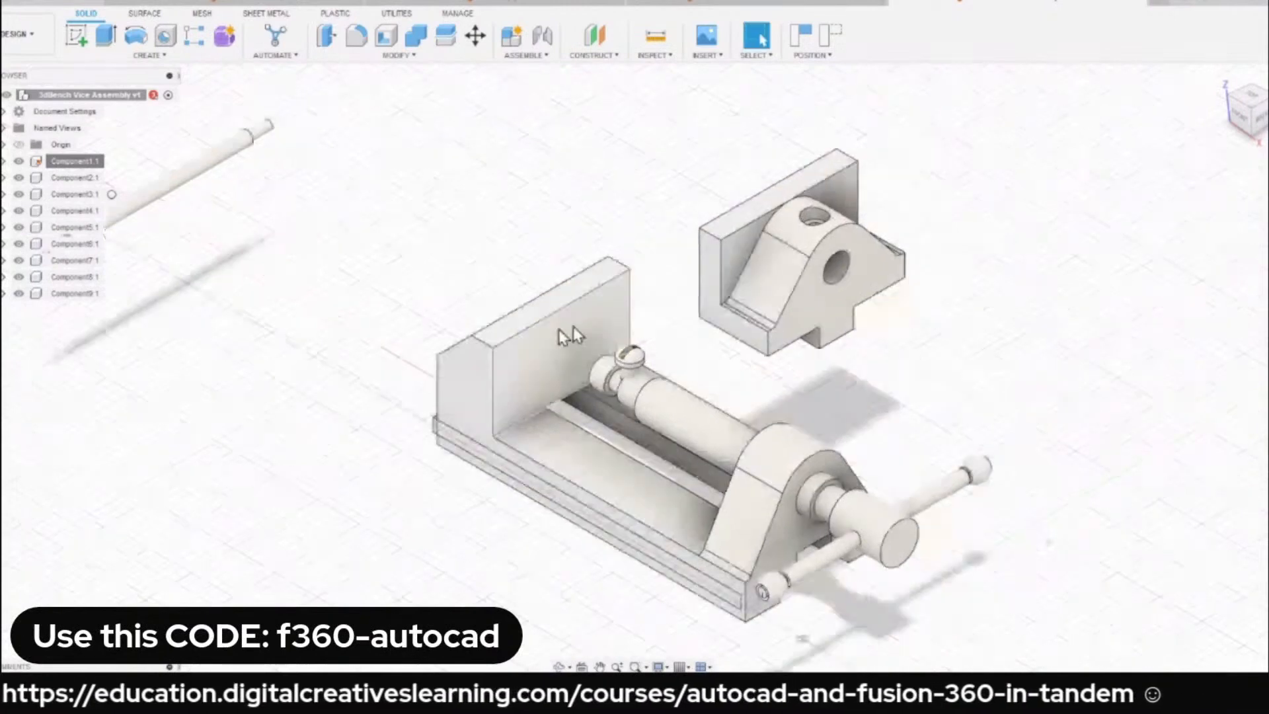
click(537, 352)
click(458, 243)
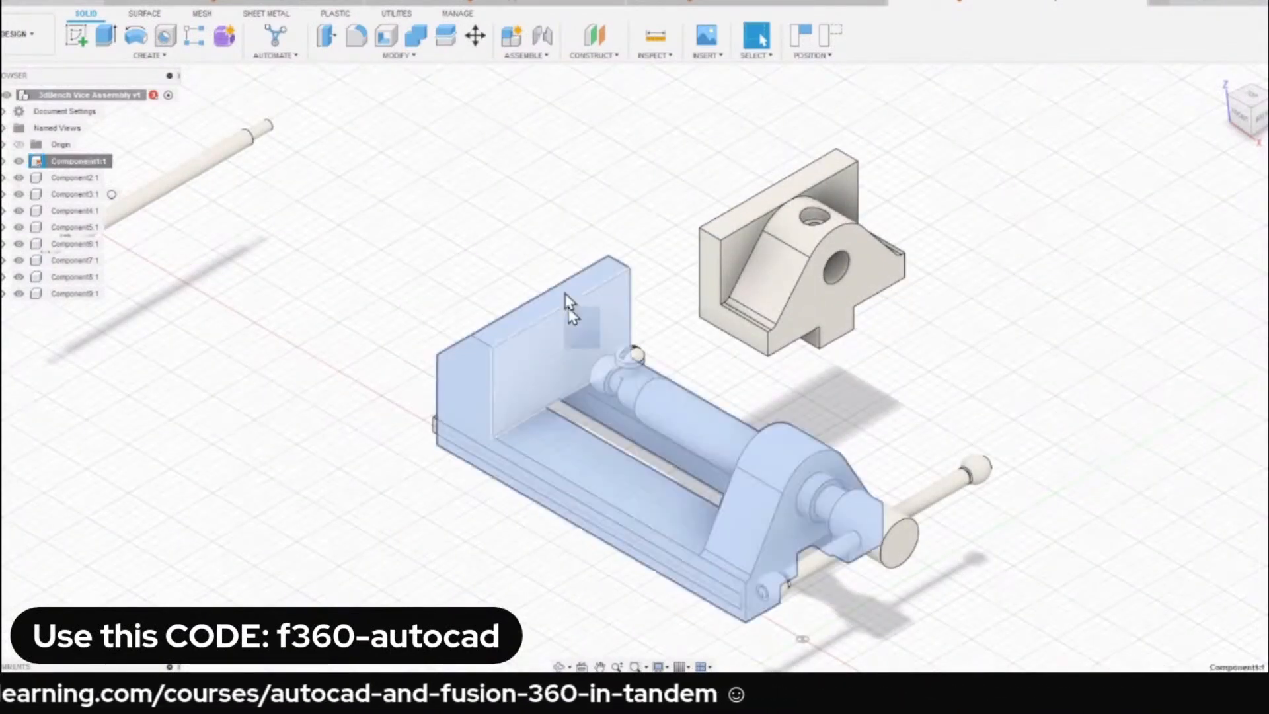
scroll(456, 217, down, 2)
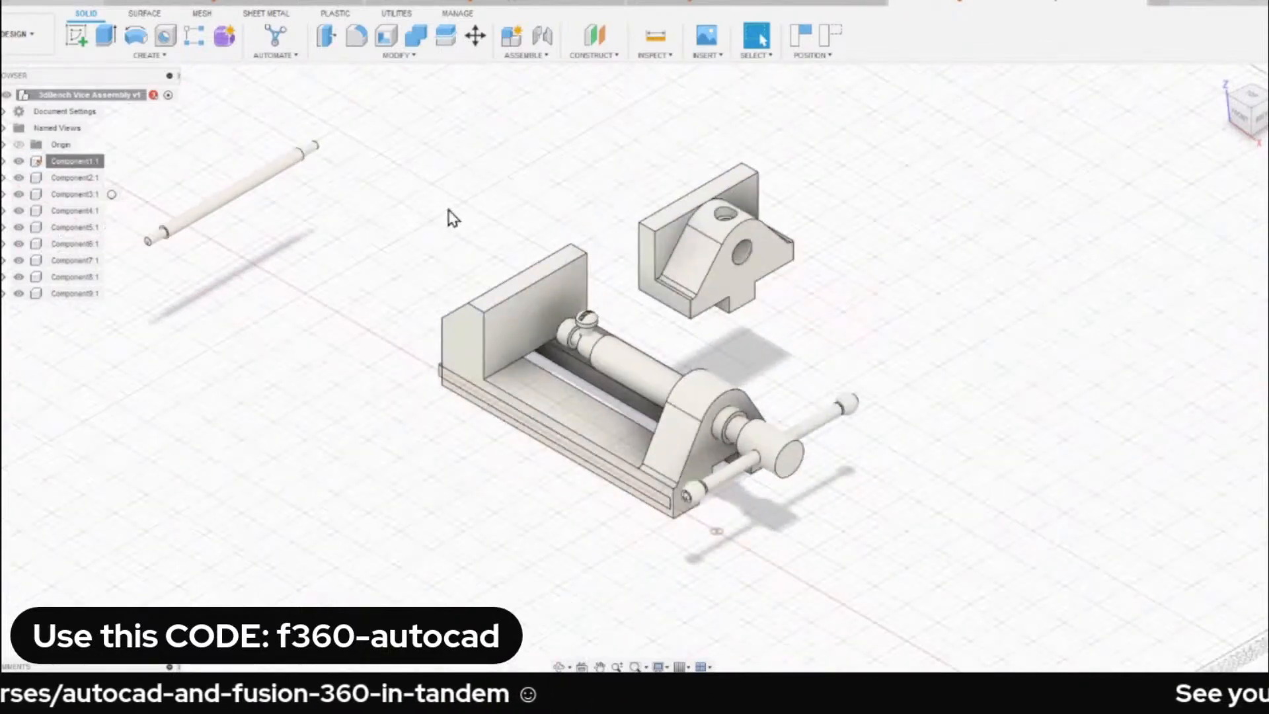
Spread out the clamping screw, the small slotted screw, the handle rod and its two end caps, and bring the spare rod closer.
drag(648, 371, 833, 341)
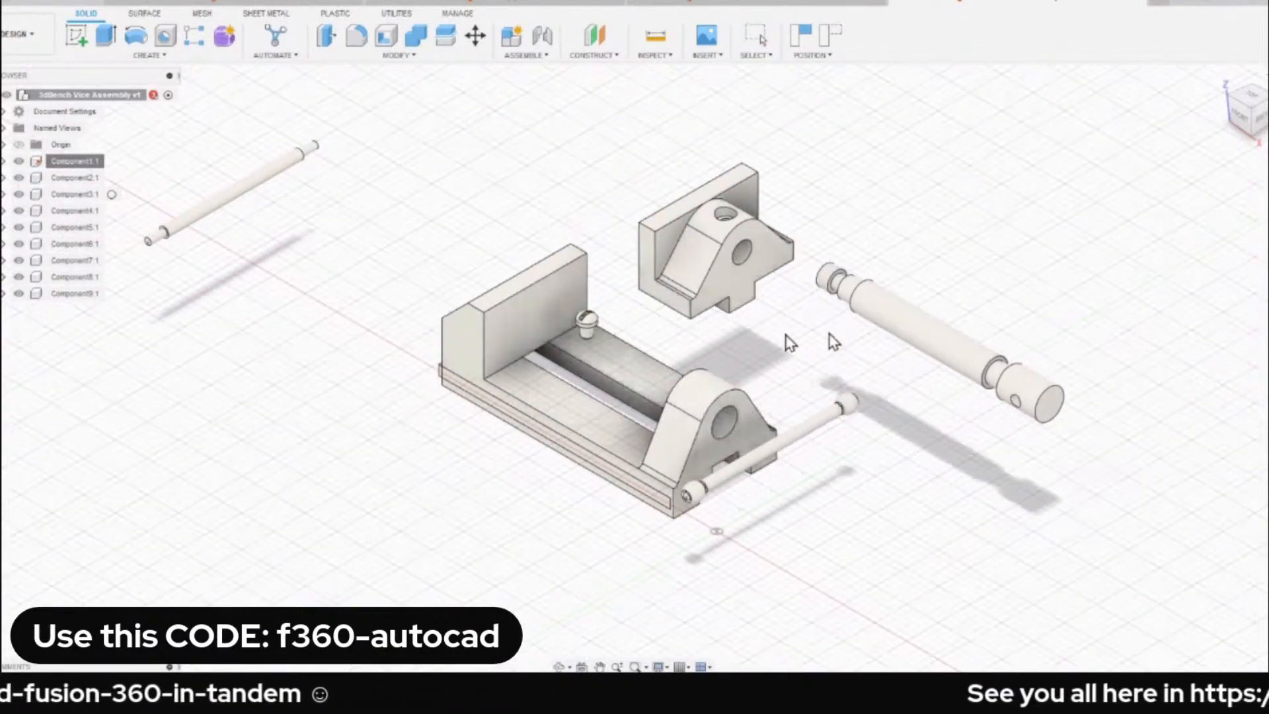
drag(590, 324, 603, 156)
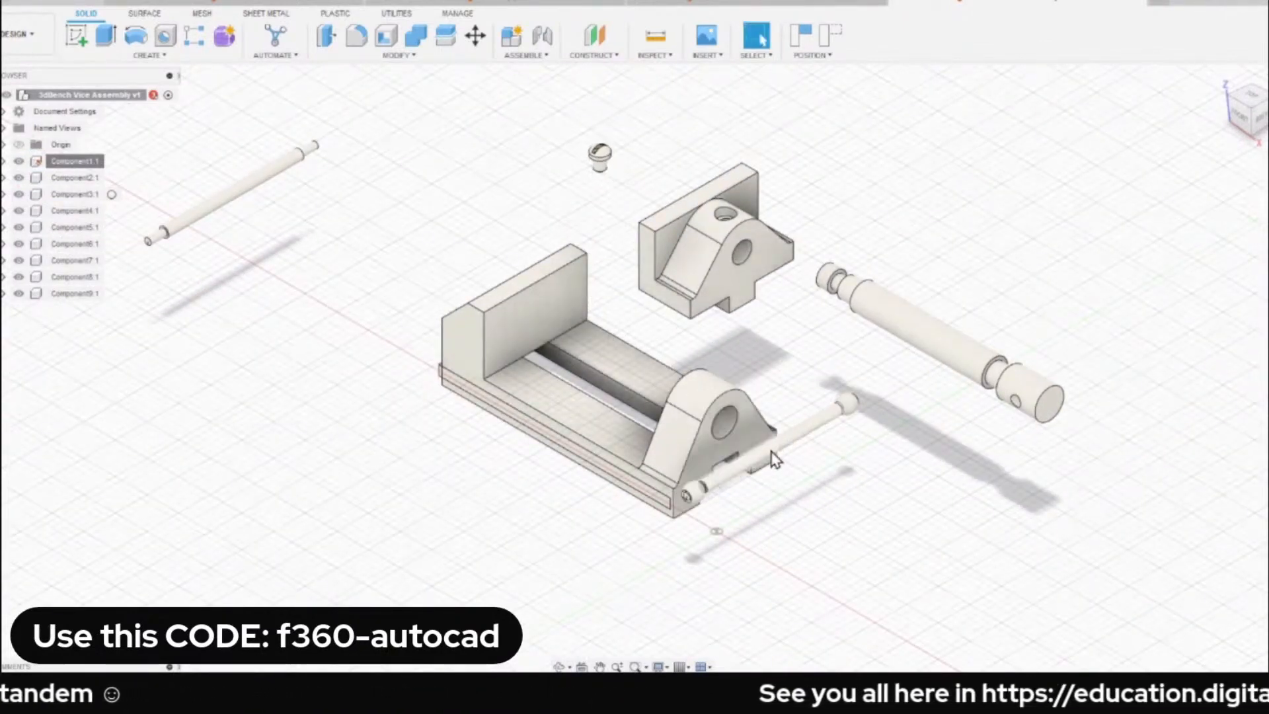
drag(775, 458, 896, 528)
drag(848, 403, 983, 457)
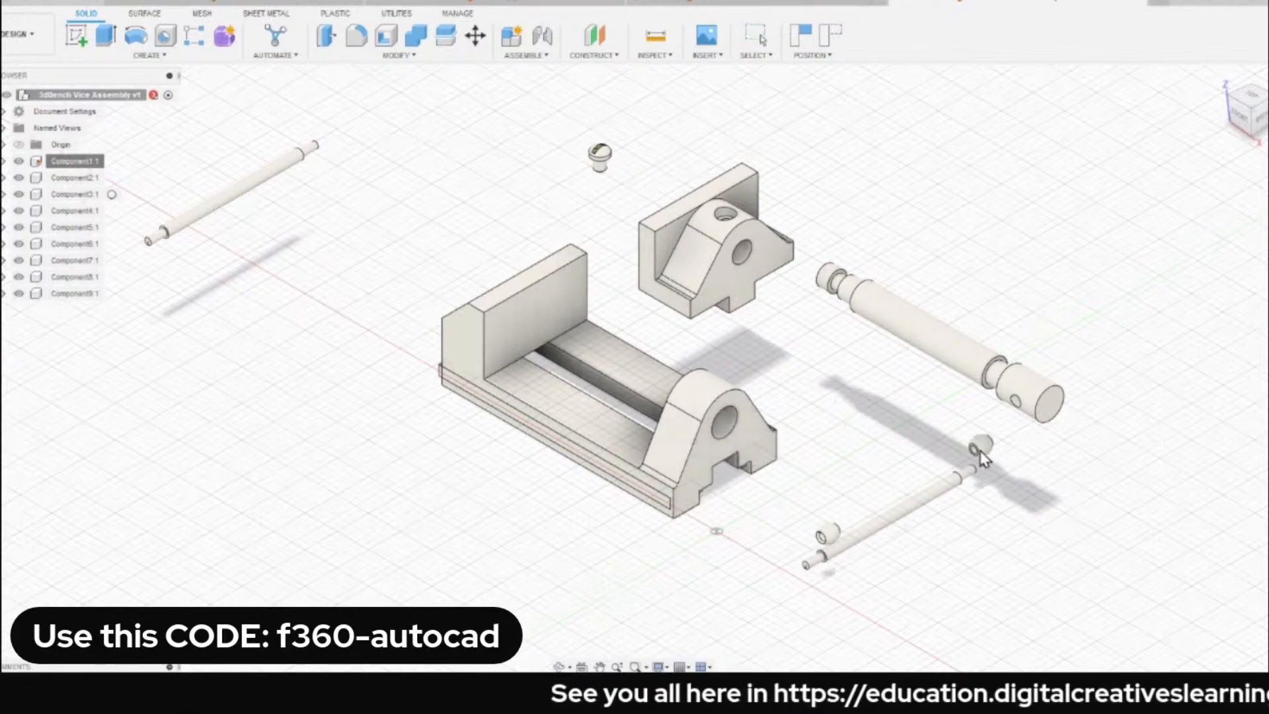
drag(827, 542, 781, 547)
drag(261, 191, 389, 205)
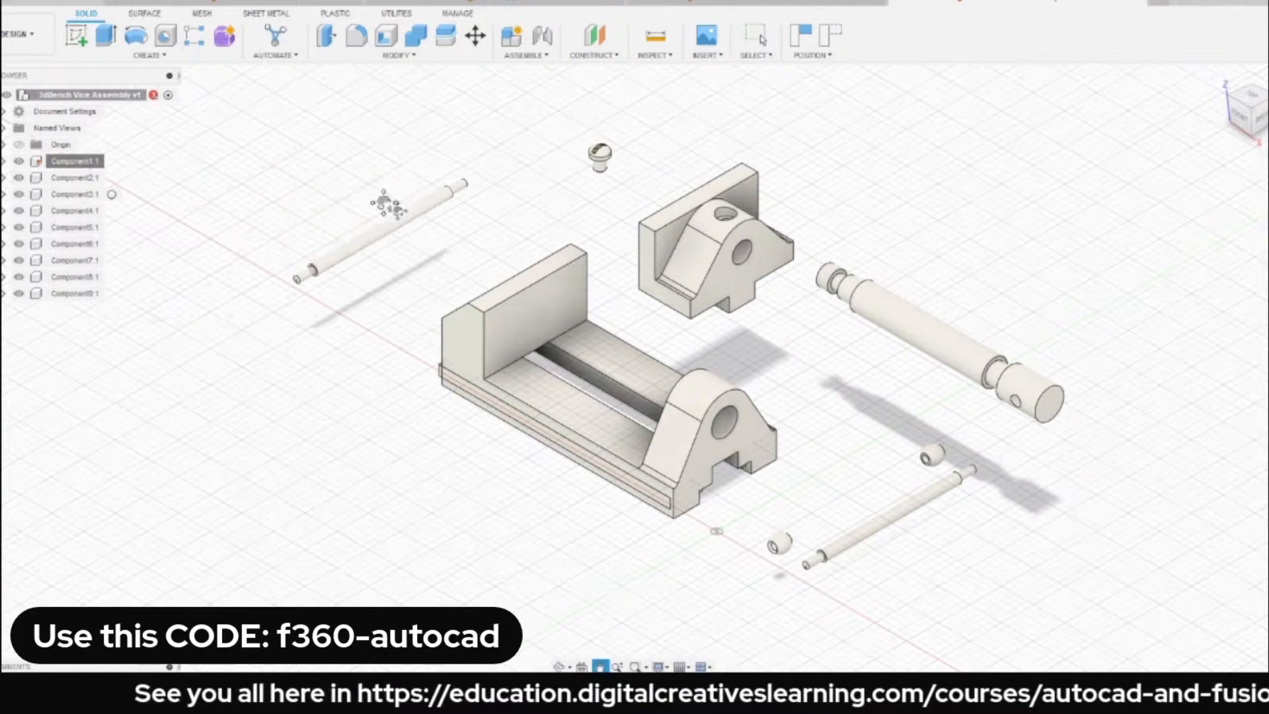
middle_drag(395, 209, 385, 201)
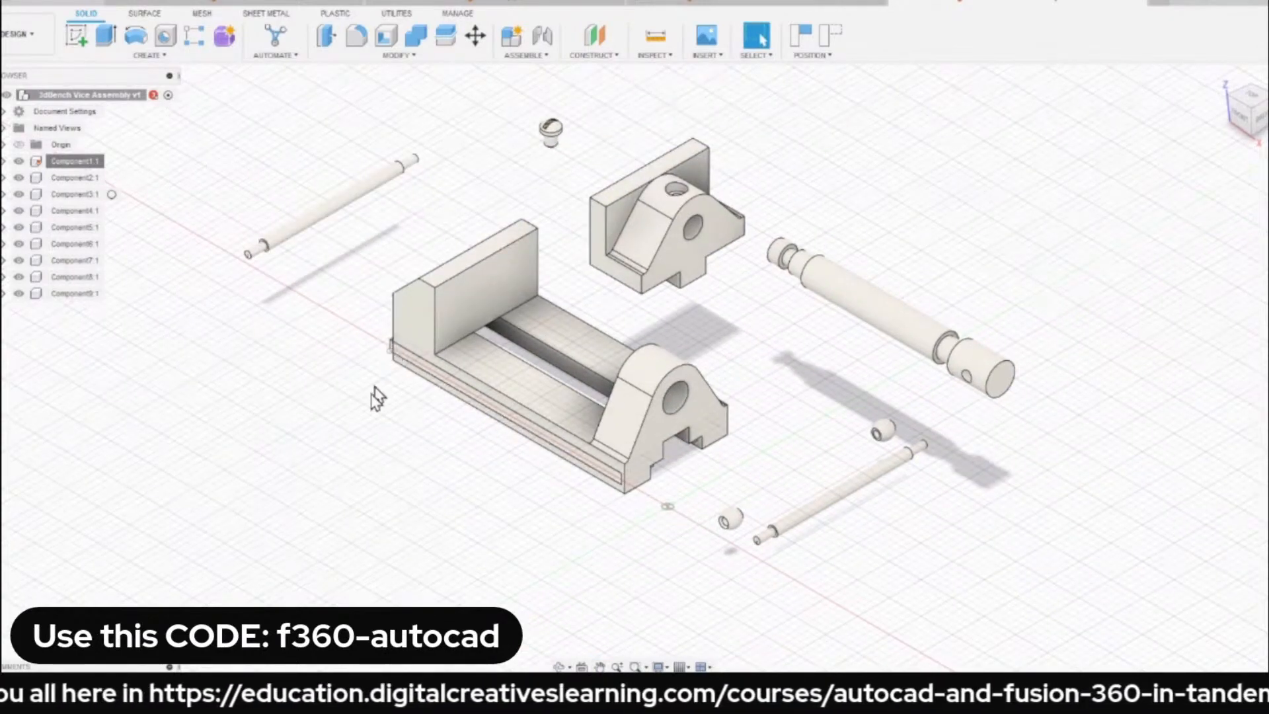
Pull the two drilled strips away from the underside of the base and restore the home view.
drag(456, 397, 380, 486)
scroll(727, 416, up, 1)
shift+middle_drag(727, 416, 704, 324)
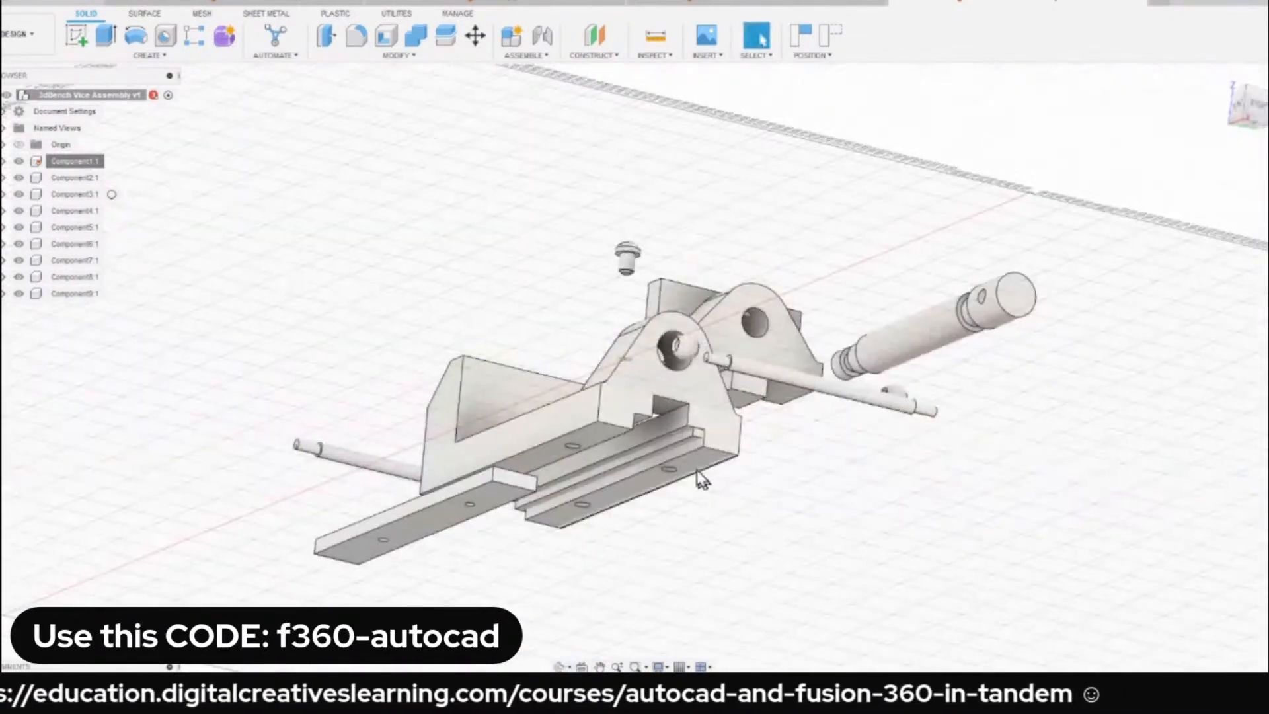
drag(691, 436, 750, 532)
shift+middle_drag(757, 218, 774, 312)
click(1220, 85)
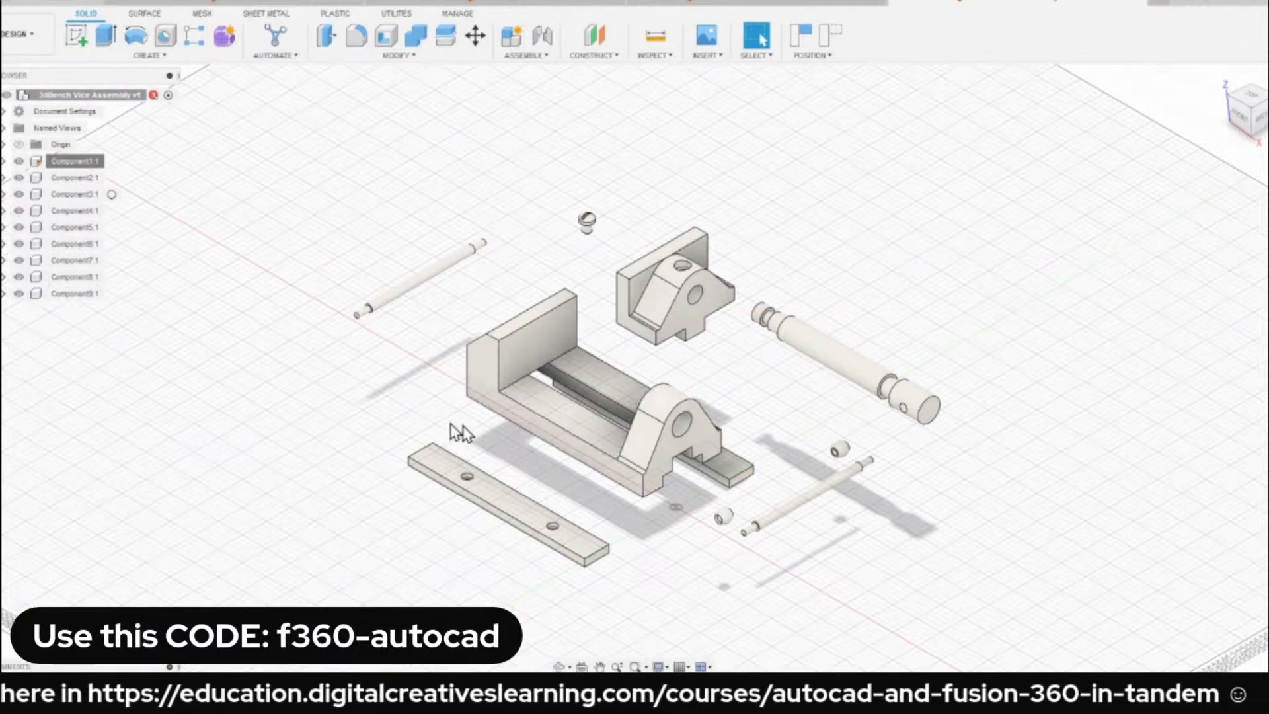
Examine the holes in the underside of the base and in the separated strips from below.
scroll(447, 430, up, 5)
scroll(572, 444, down, 2)
shift+middle_drag(518, 445, 586, 462)
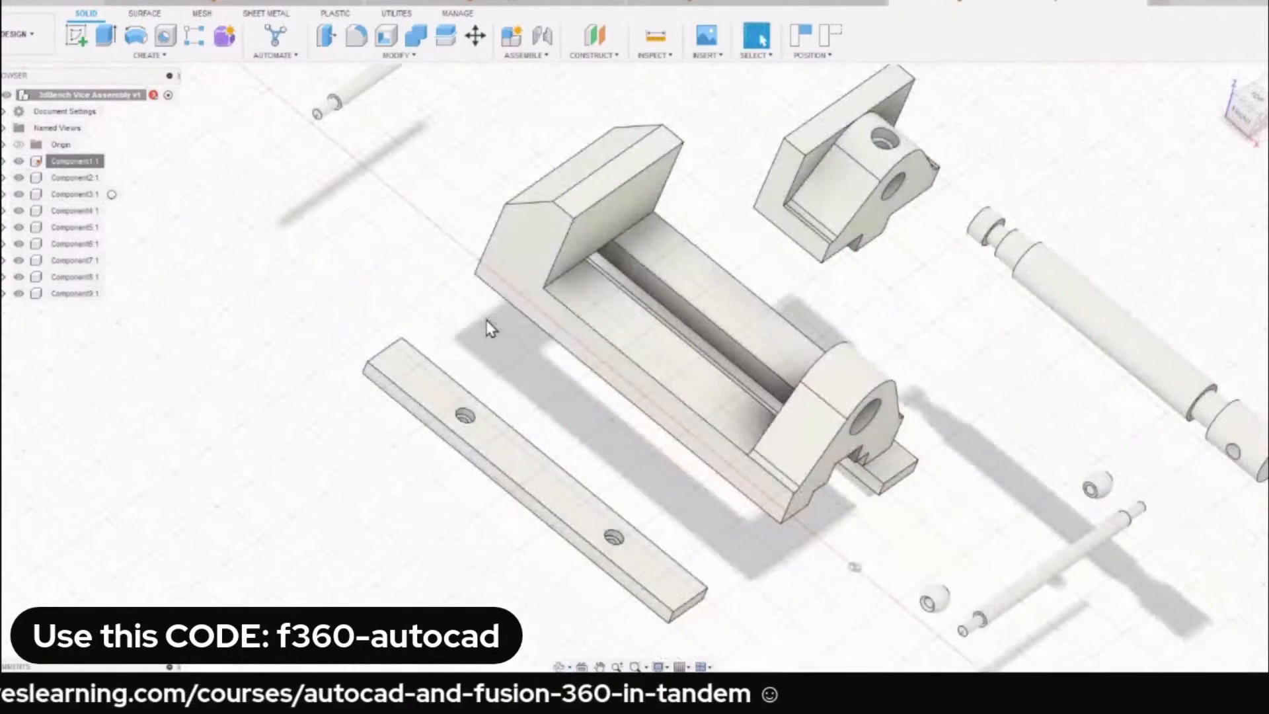
shift+middle_drag(481, 359, 558, 335)
shift+middle_drag(524, 416, 498, 366)
scroll(537, 441, up, 5)
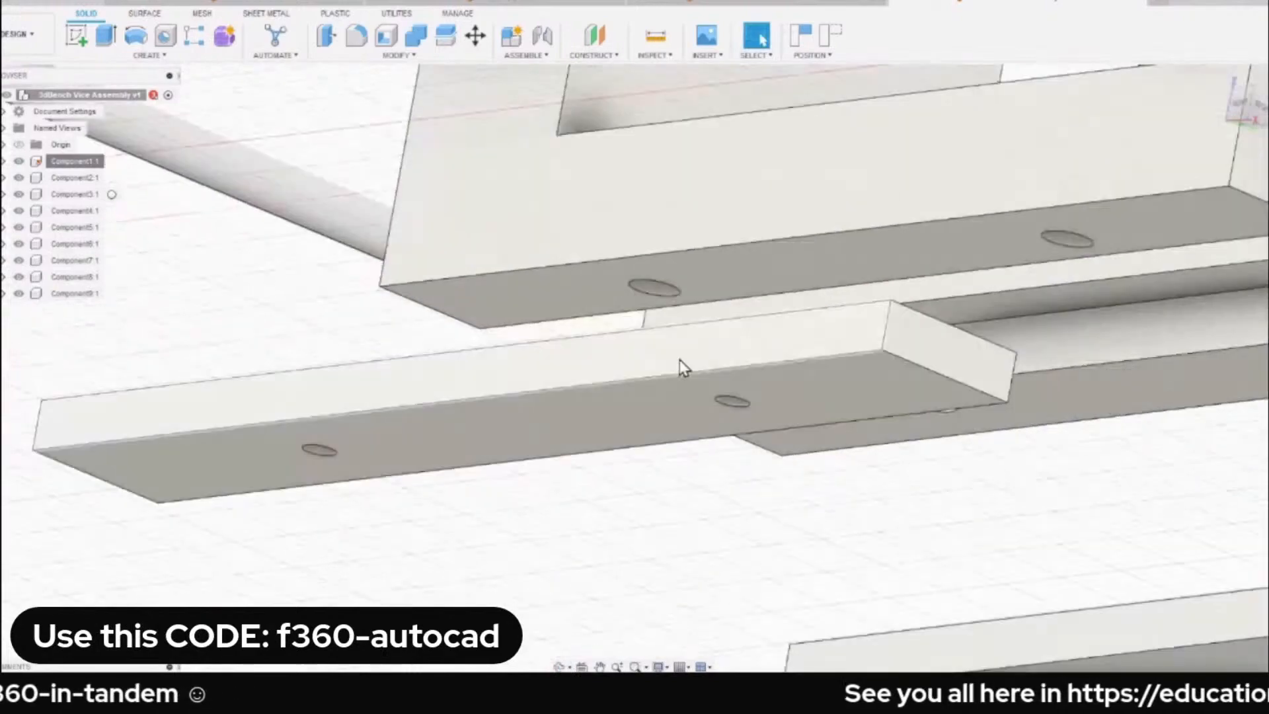
scroll(629, 388, down, 2)
scroll(585, 433, down, 3)
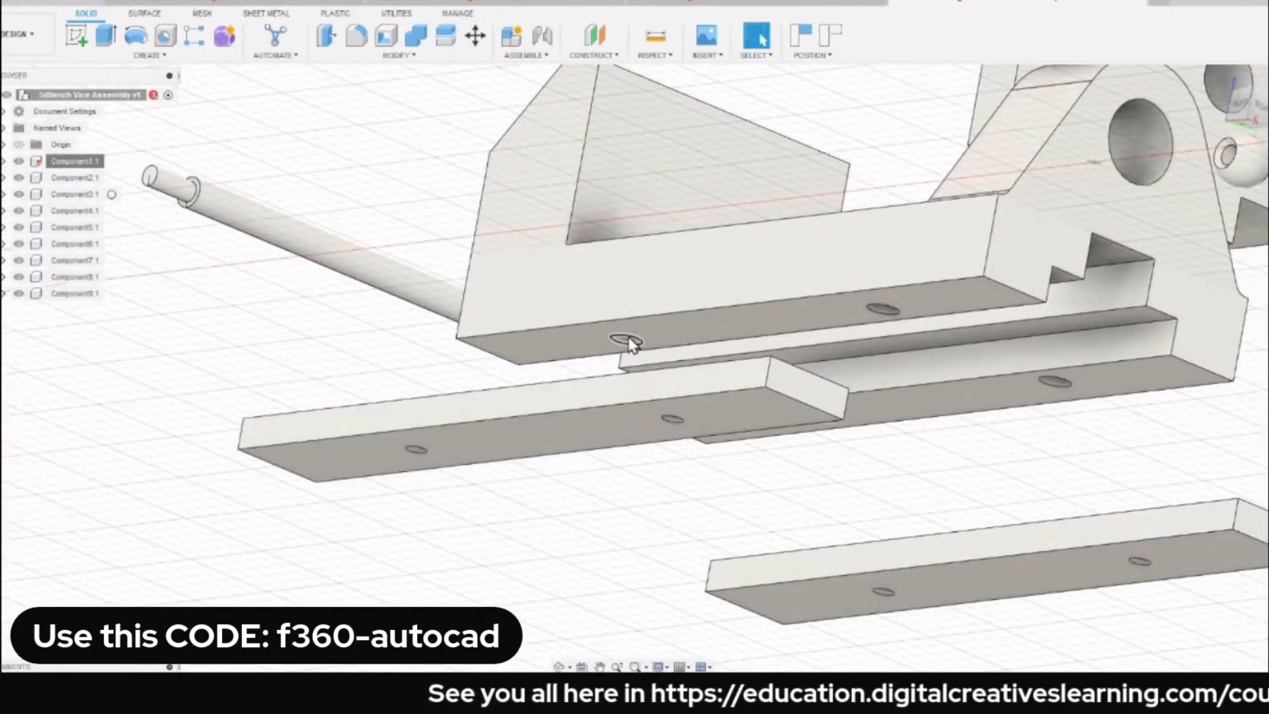
Select the mating faces of the strip and the base underside to compare how they fit, and return to the home view.
scroll(668, 354, up, 3)
shift+middle_drag(640, 425, 631, 481)
click(622, 389)
scroll(590, 395, down, 3)
shift+middle_drag(590, 395, 602, 347)
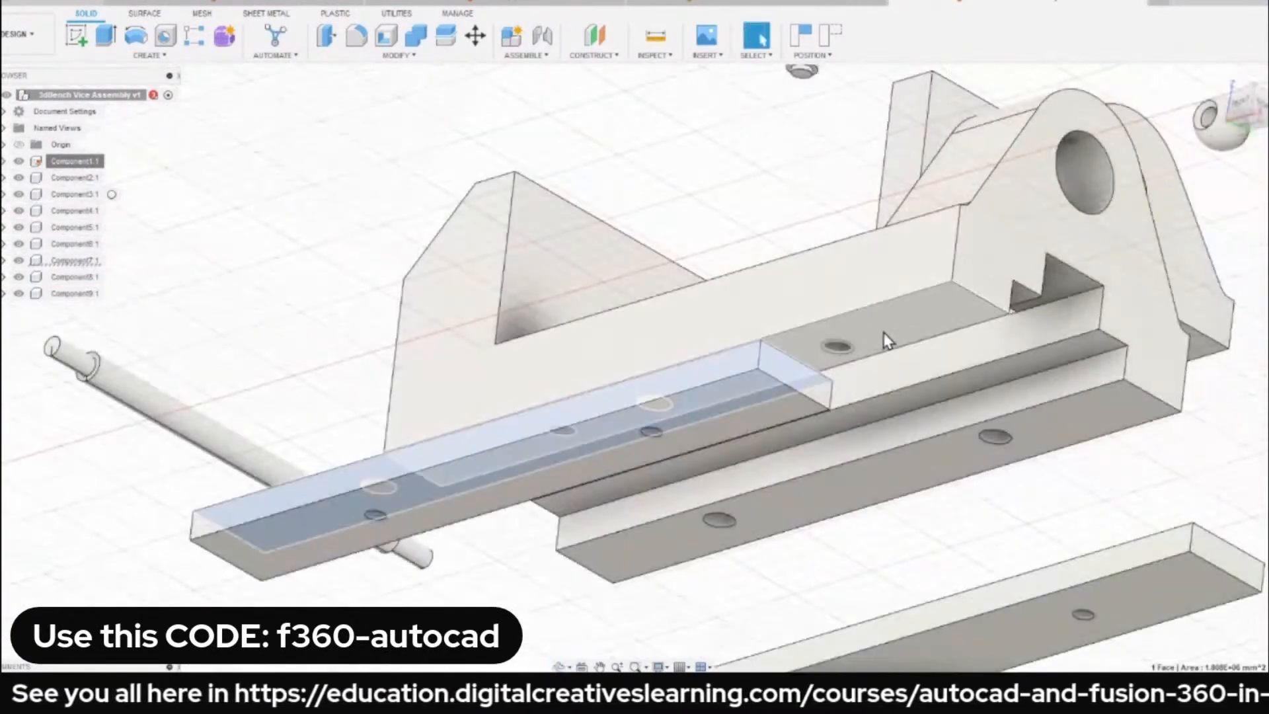
scroll(807, 359, down, 3)
shift+middle_drag(807, 360, 804, 425)
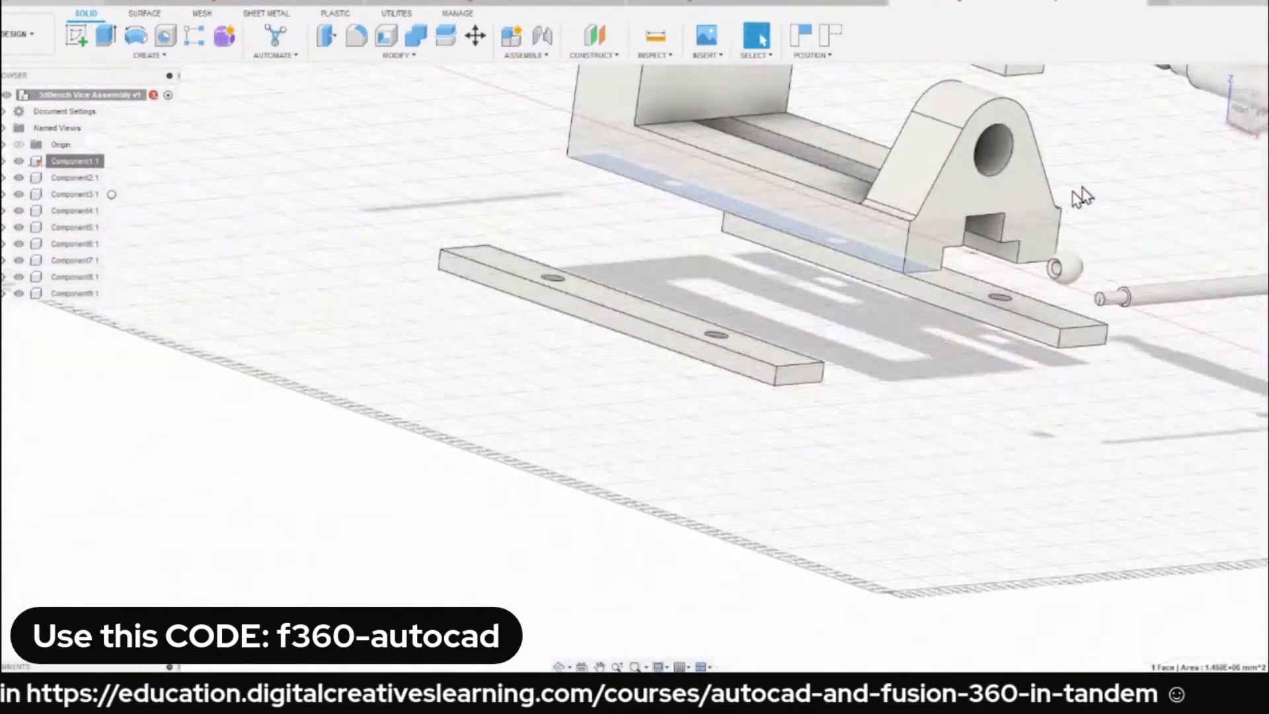
click(1222, 79)
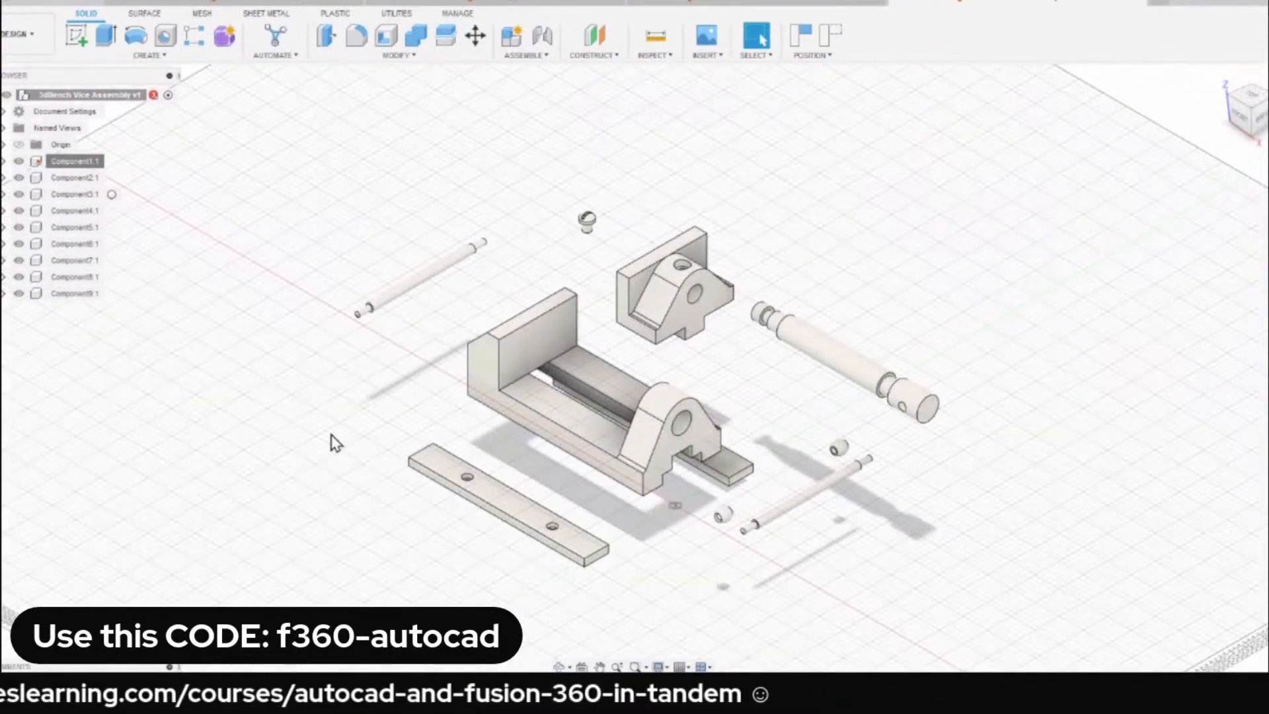
scroll(445, 510, up, 5)
scroll(439, 510, down, 4)
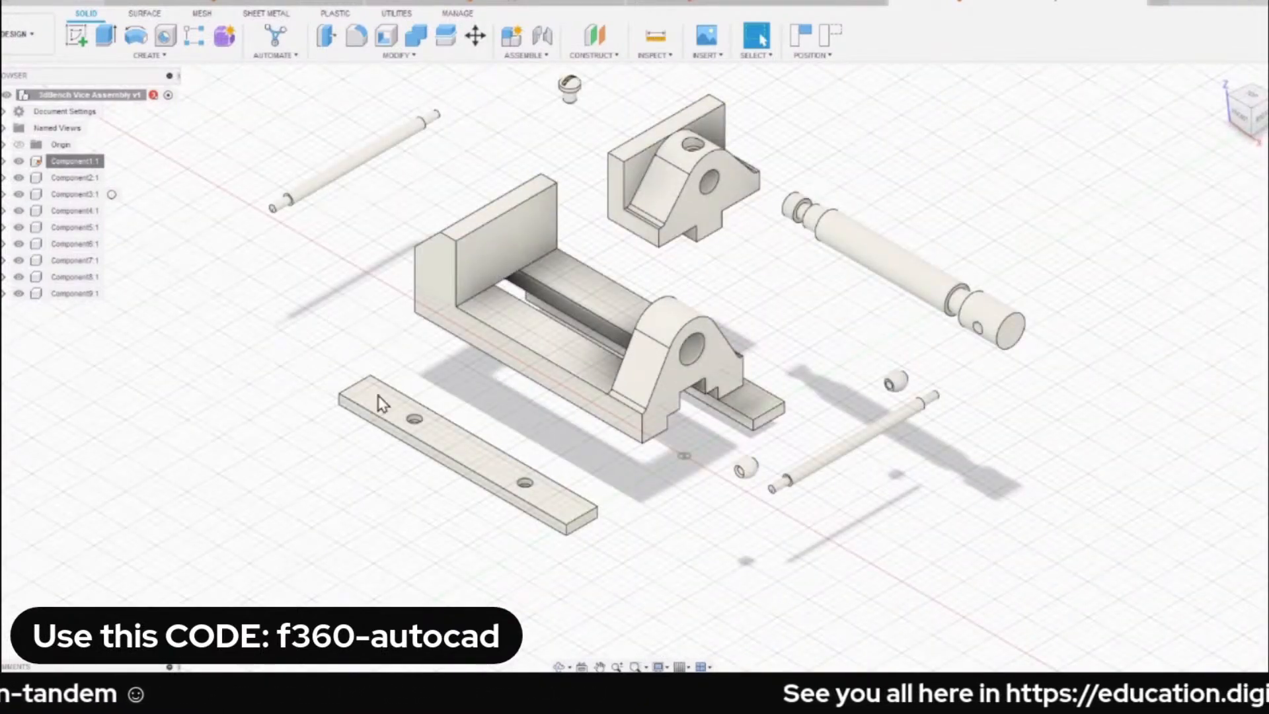
click(529, 55)
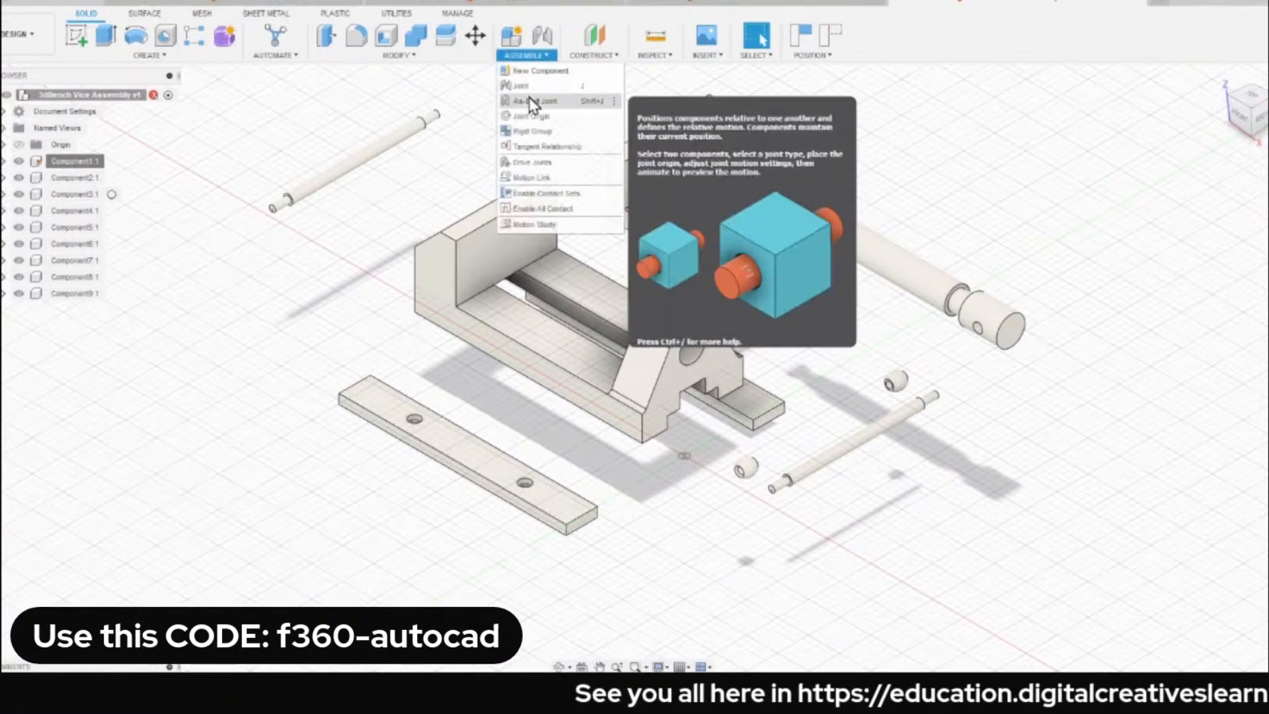
click(537, 93)
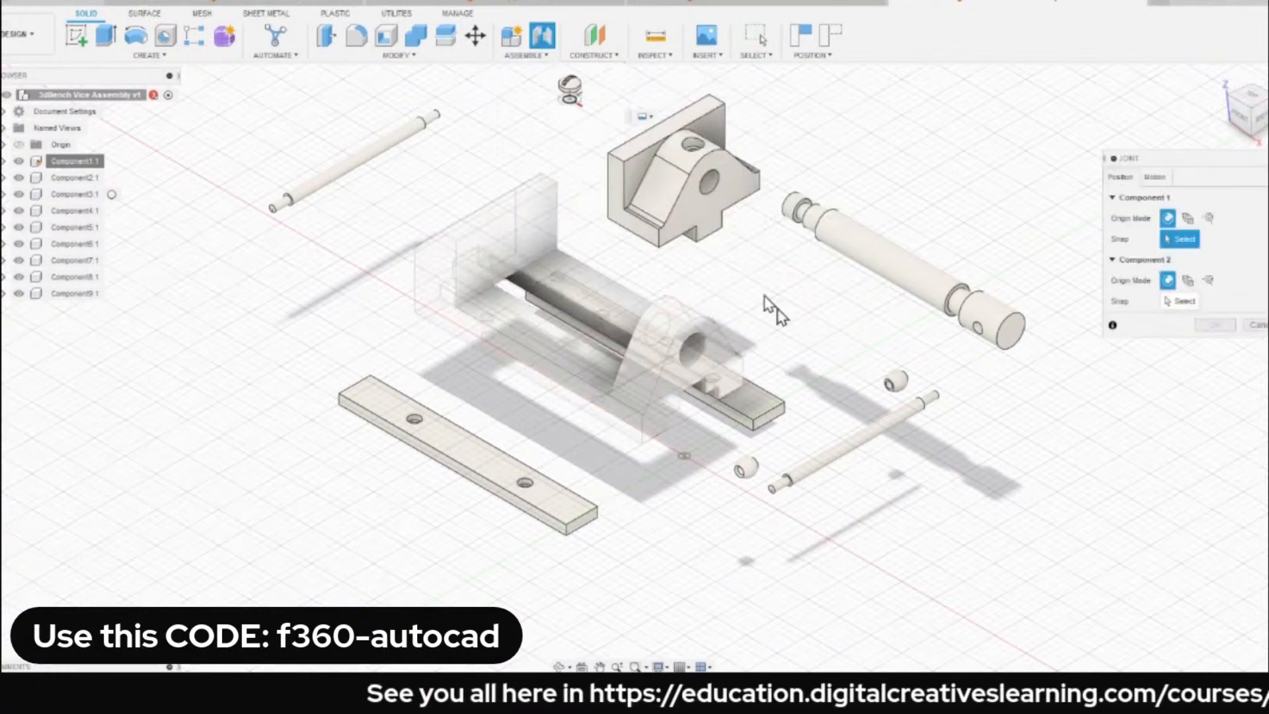
scroll(378, 402, up, 5)
scroll(363, 391, up, 4)
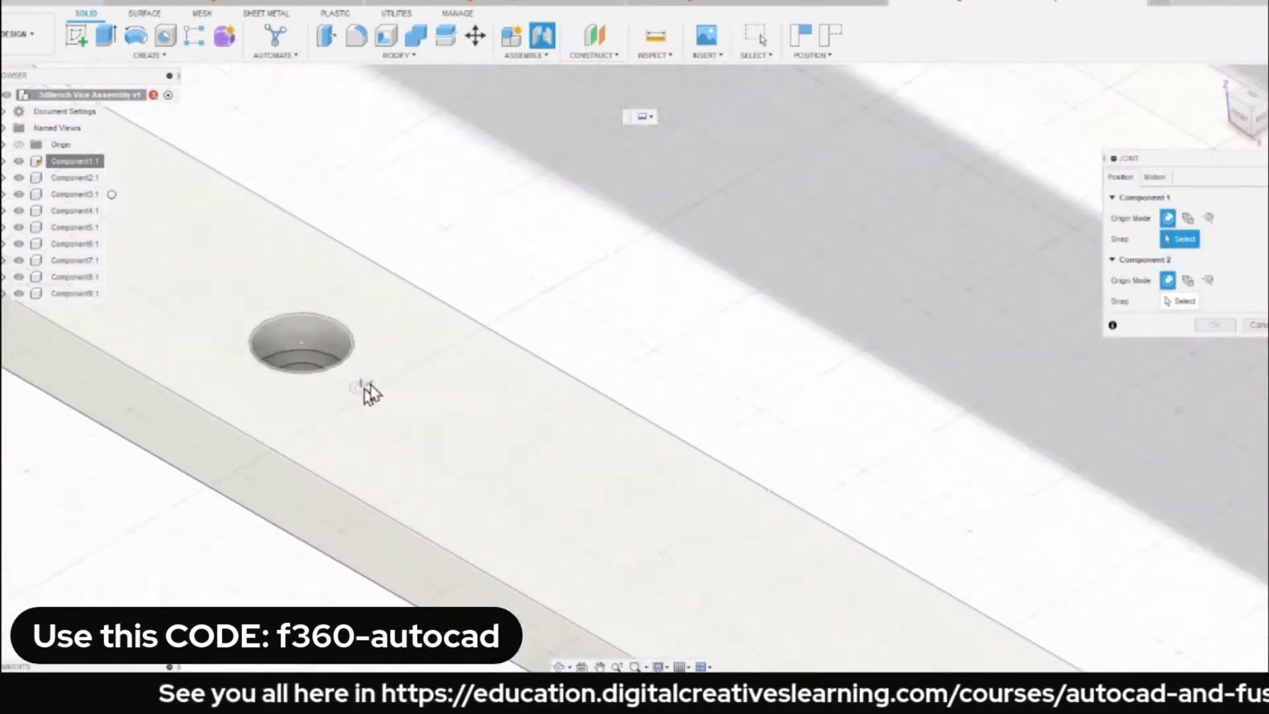
scroll(445, 368, down, 8)
scroll(473, 399, up, 8)
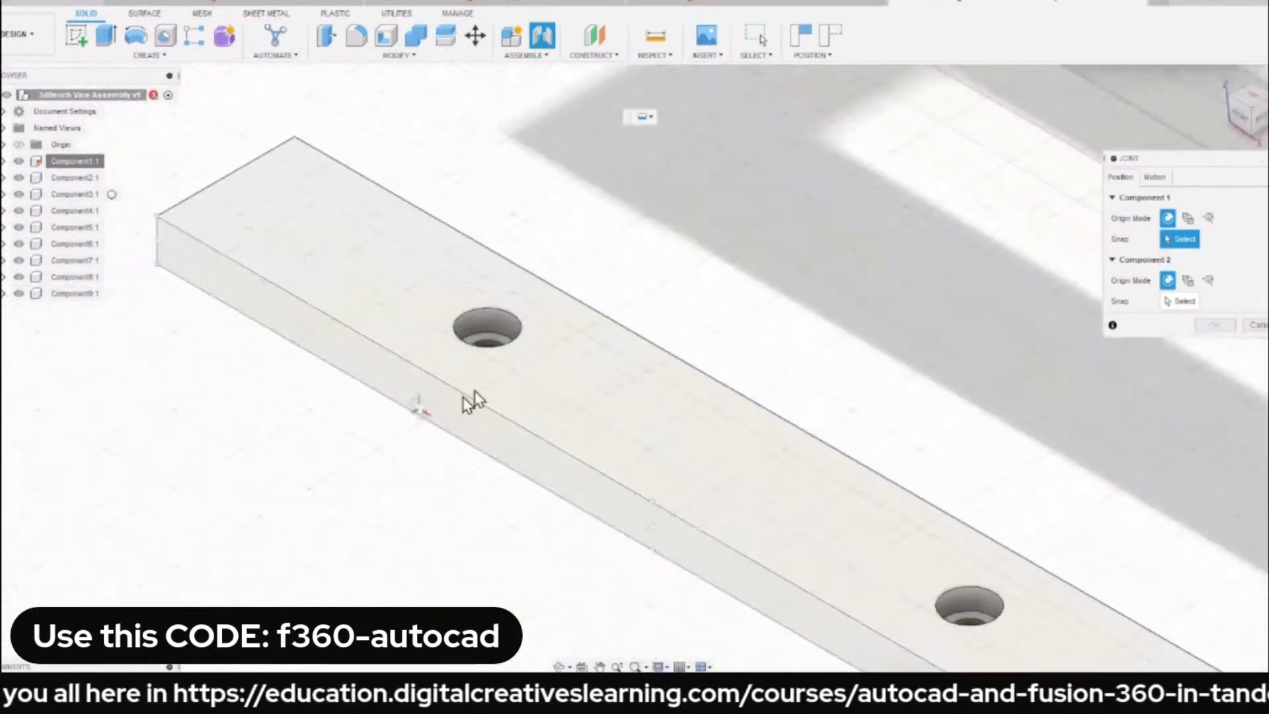
shift+middle_drag(469, 437, 490, 385)
scroll(503, 351, down, 4)
scroll(522, 350, down, 6)
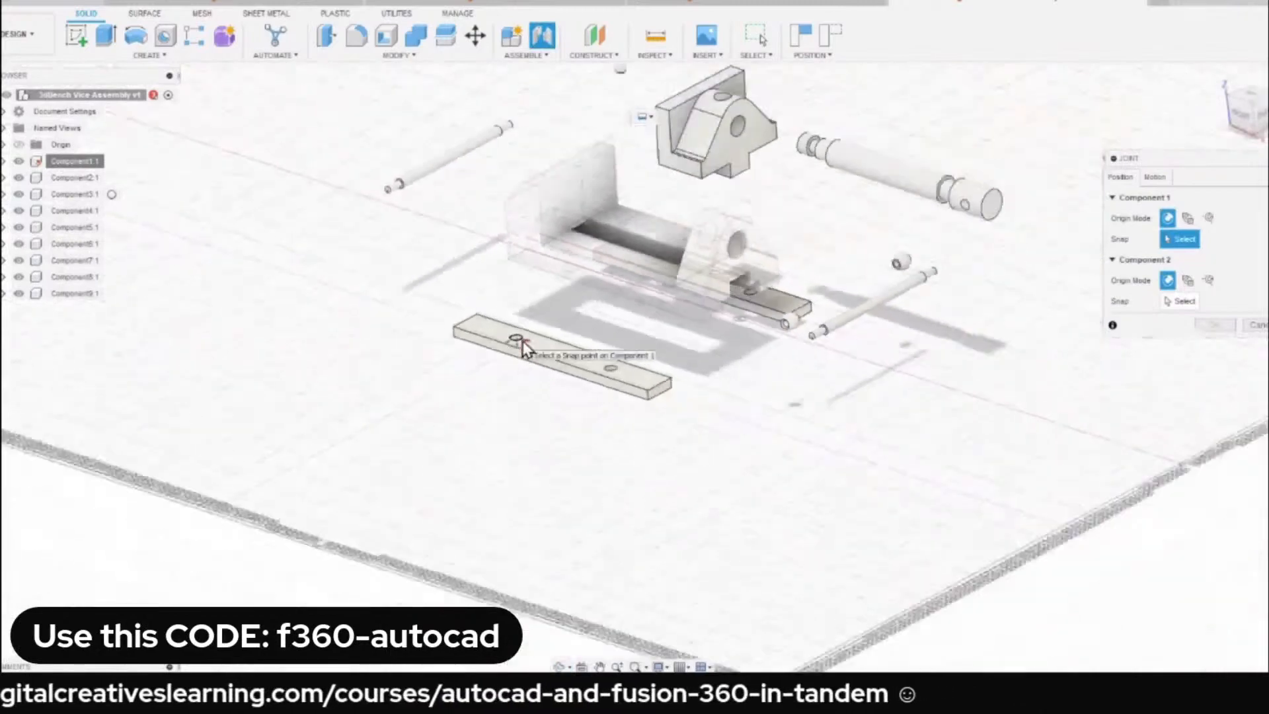
key(Escape)
Flip the loose drilled strip Component7 over by rotating it roughly half a turn about its X axis.
scroll(557, 360, up, 4)
shift+middle_drag(558, 360, 717, 393)
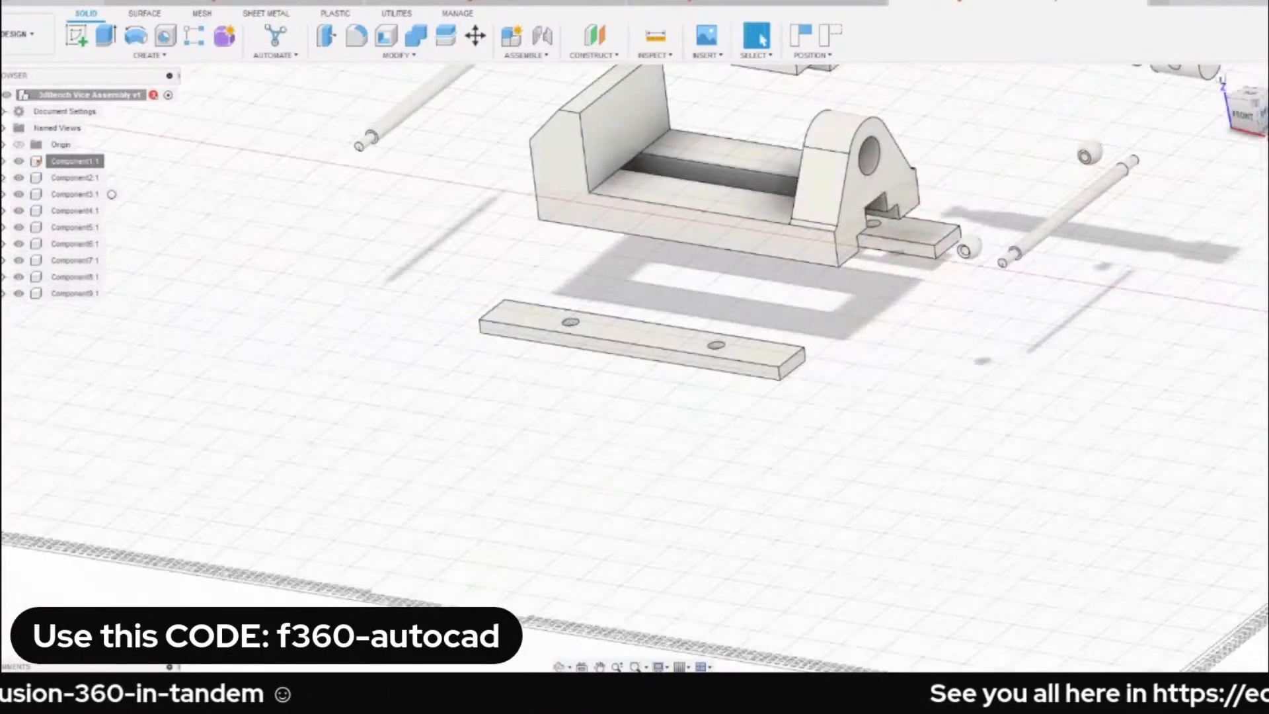
click(1263, 114)
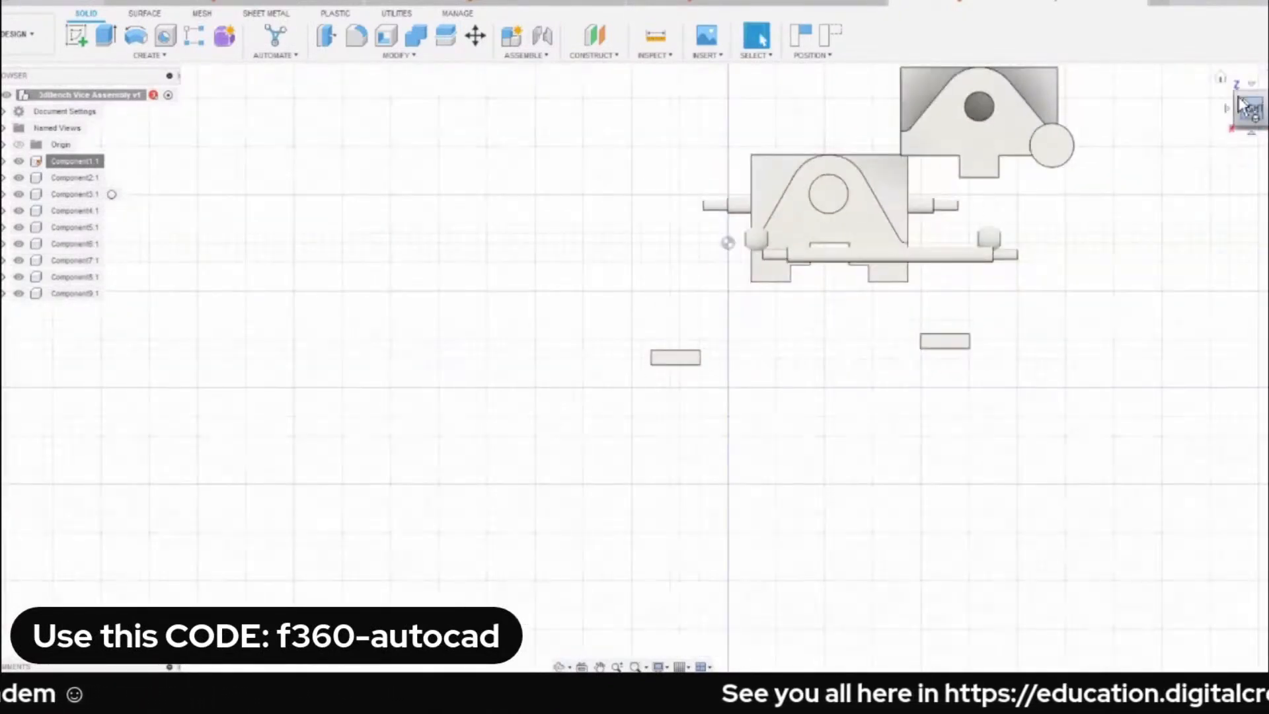
click(1218, 81)
drag(585, 536, 547, 529)
middle_drag(555, 505, 686, 390)
scroll(687, 396, up, 2)
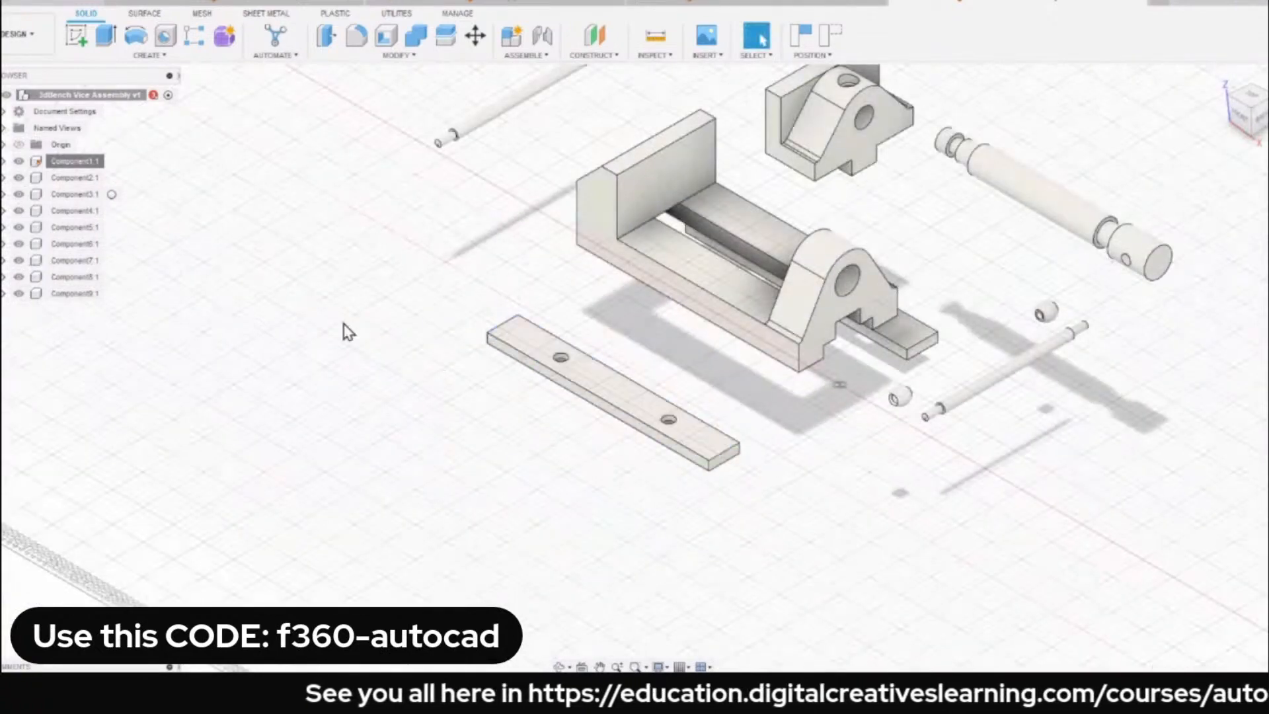
click(60, 261)
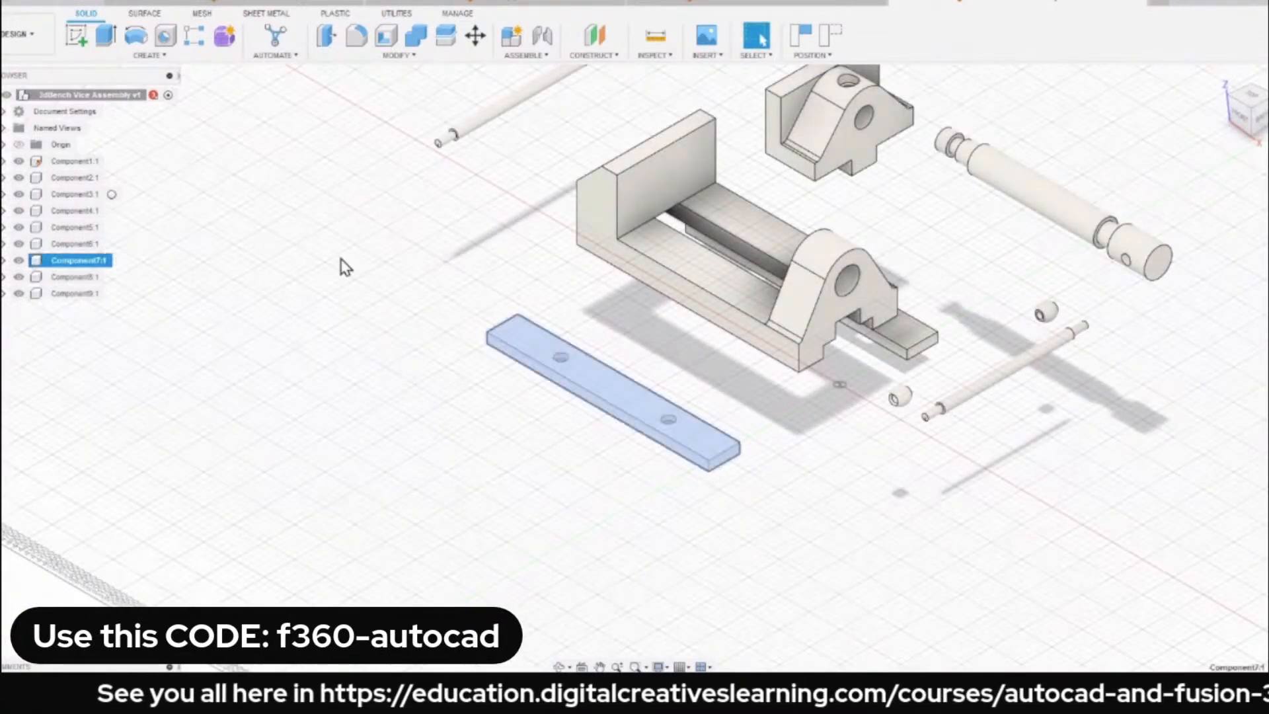
key(m)
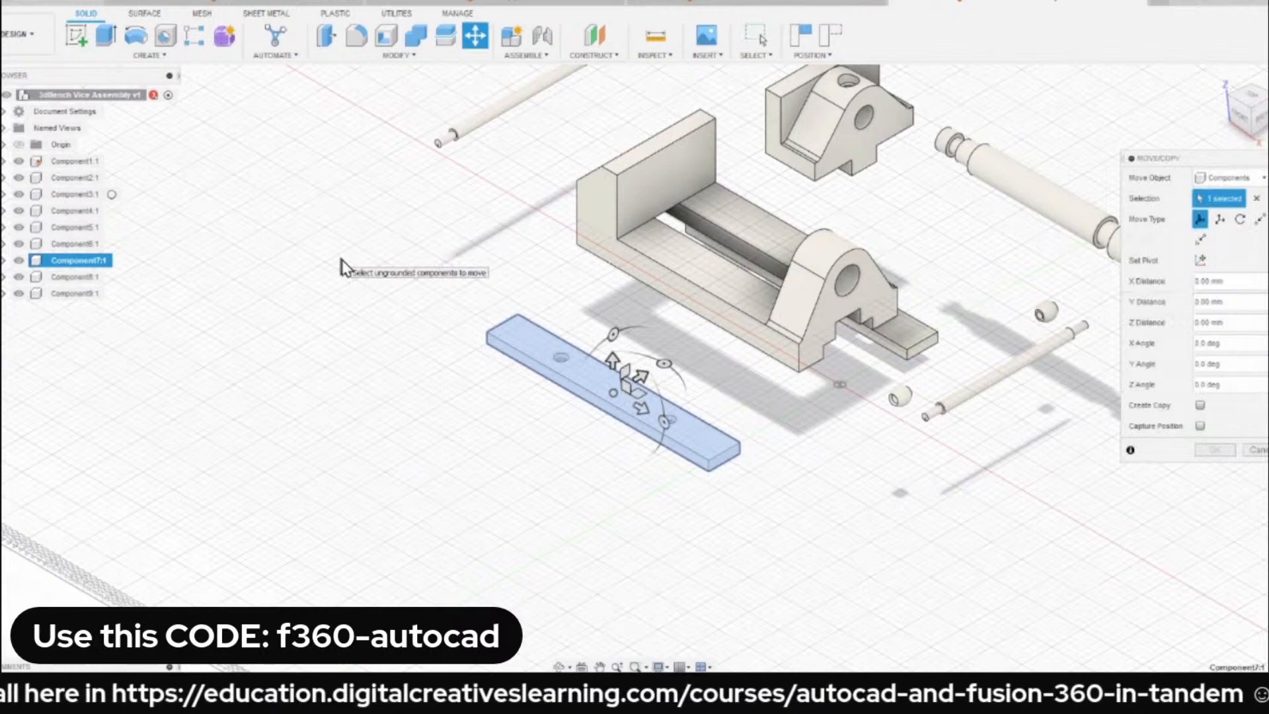
click(612, 335)
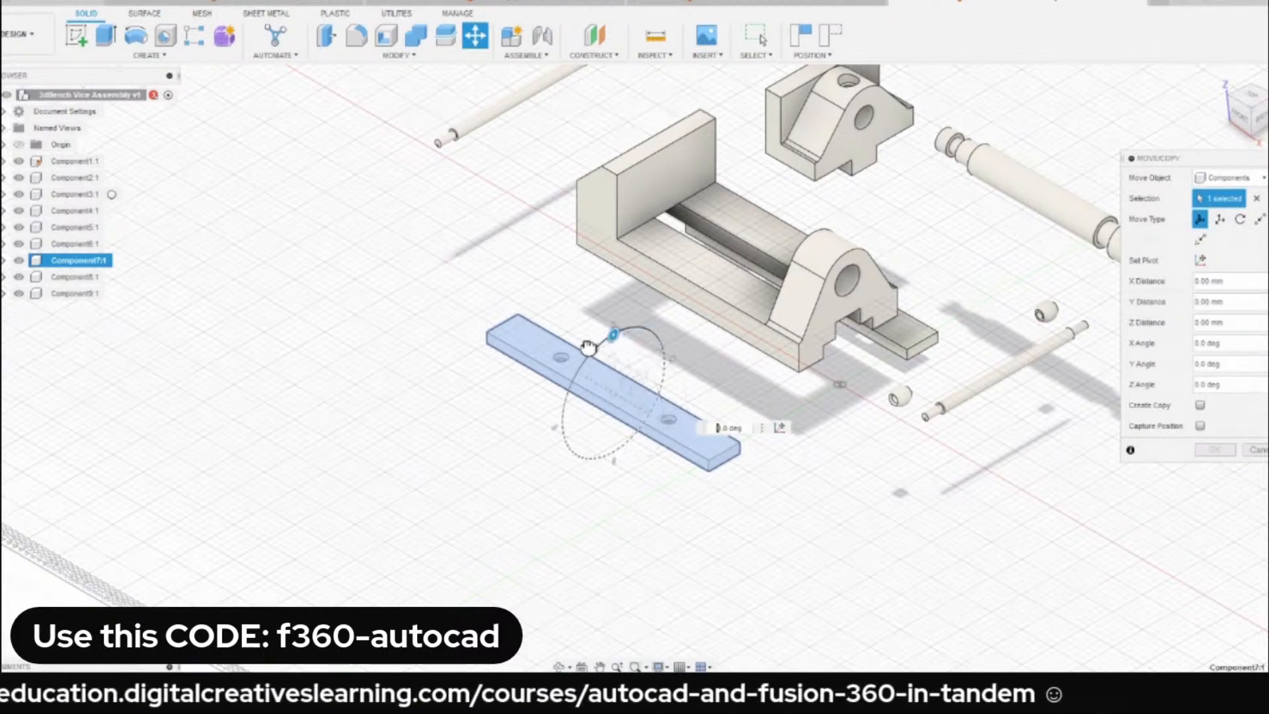
drag(588, 347, 654, 542)
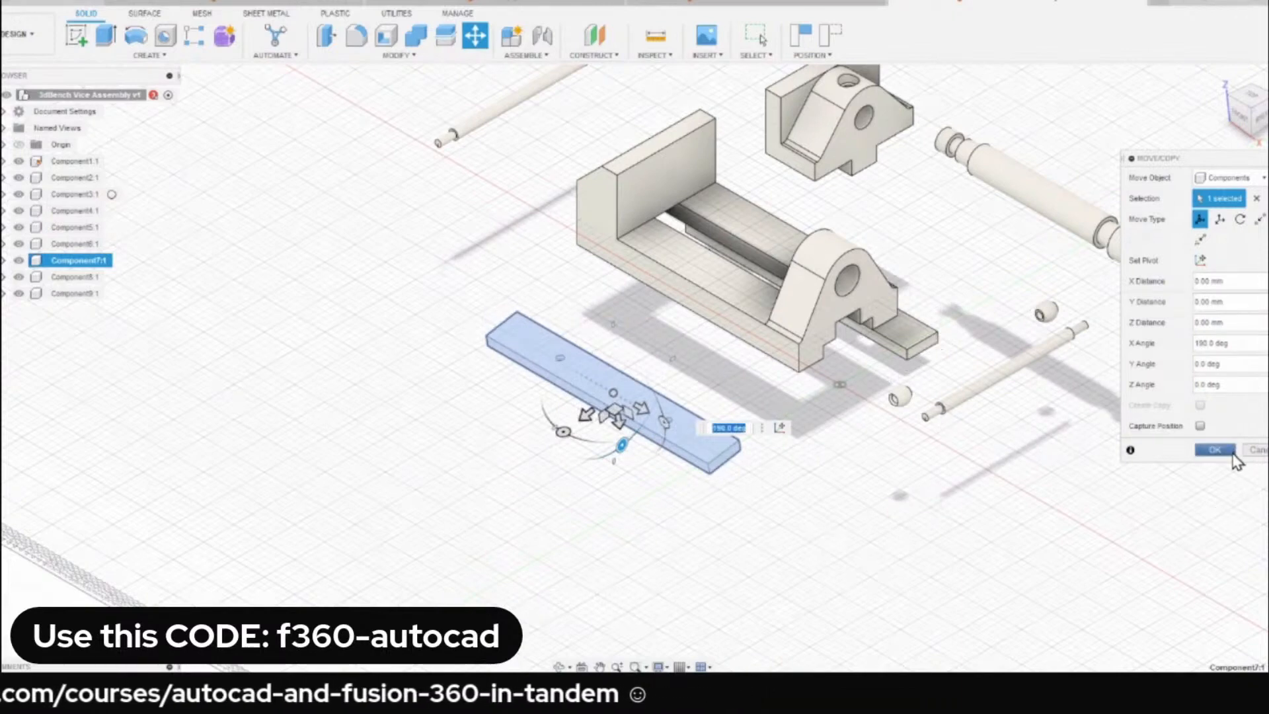
click(1215, 450)
Flip the second drilled strip, Component8, roughly half a turn about its X axis, moving it as a component rather than a body.
middle_drag(972, 318, 859, 323)
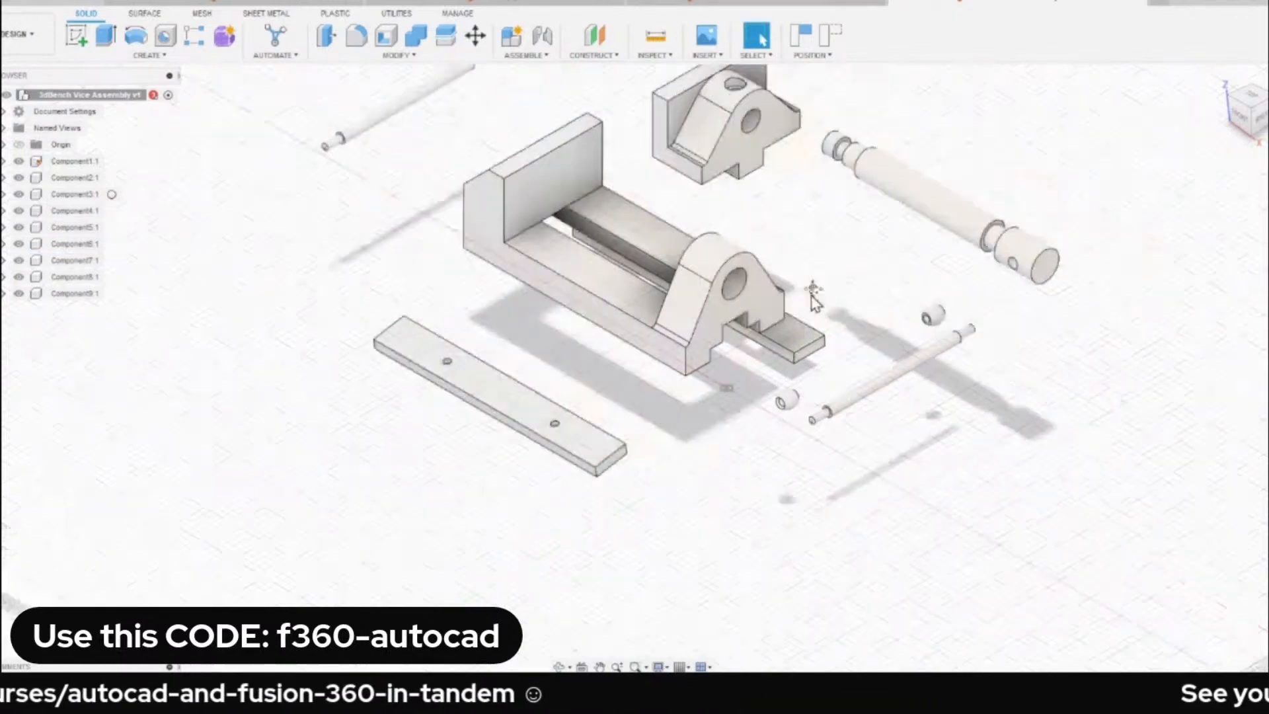
right_click(979, 519)
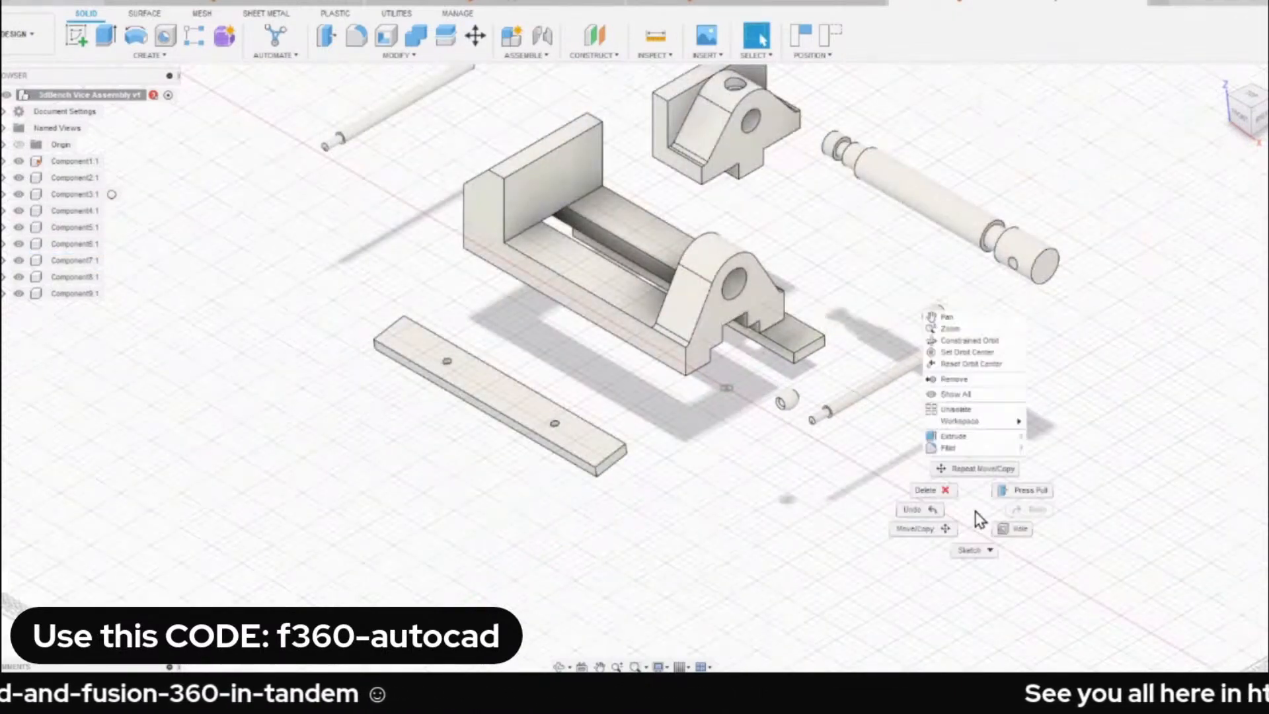
click(975, 468)
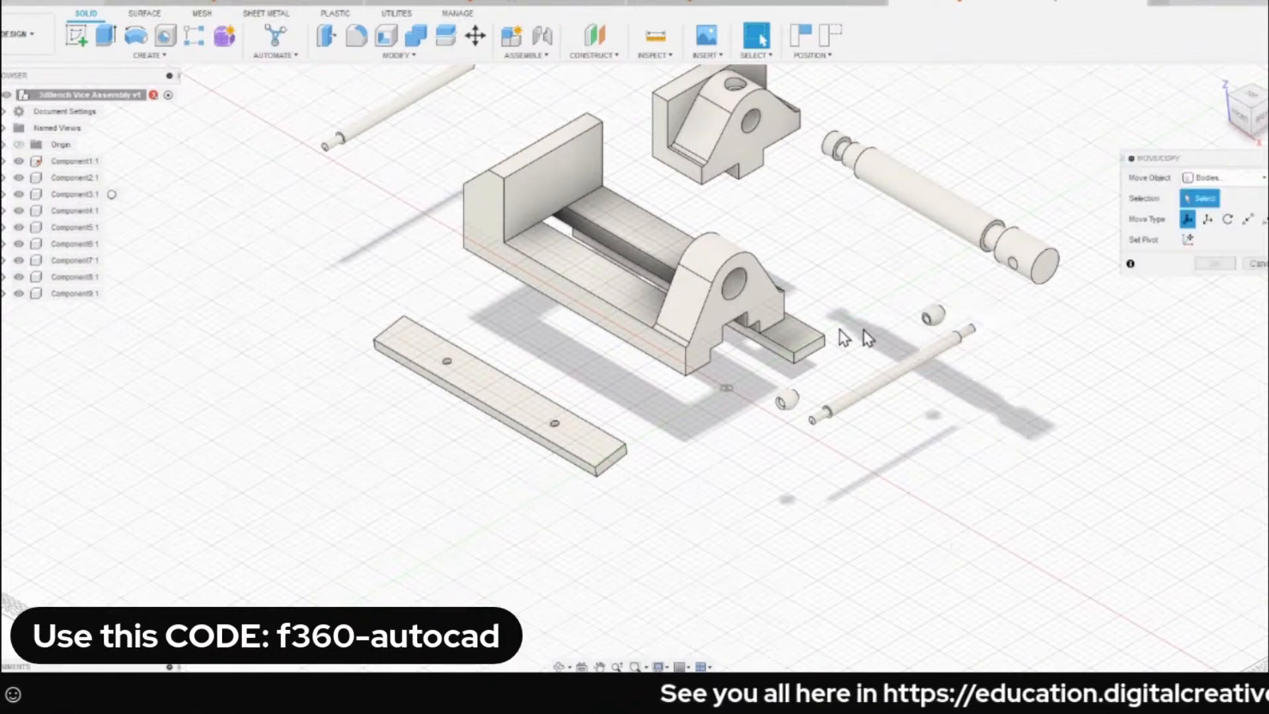
click(806, 350)
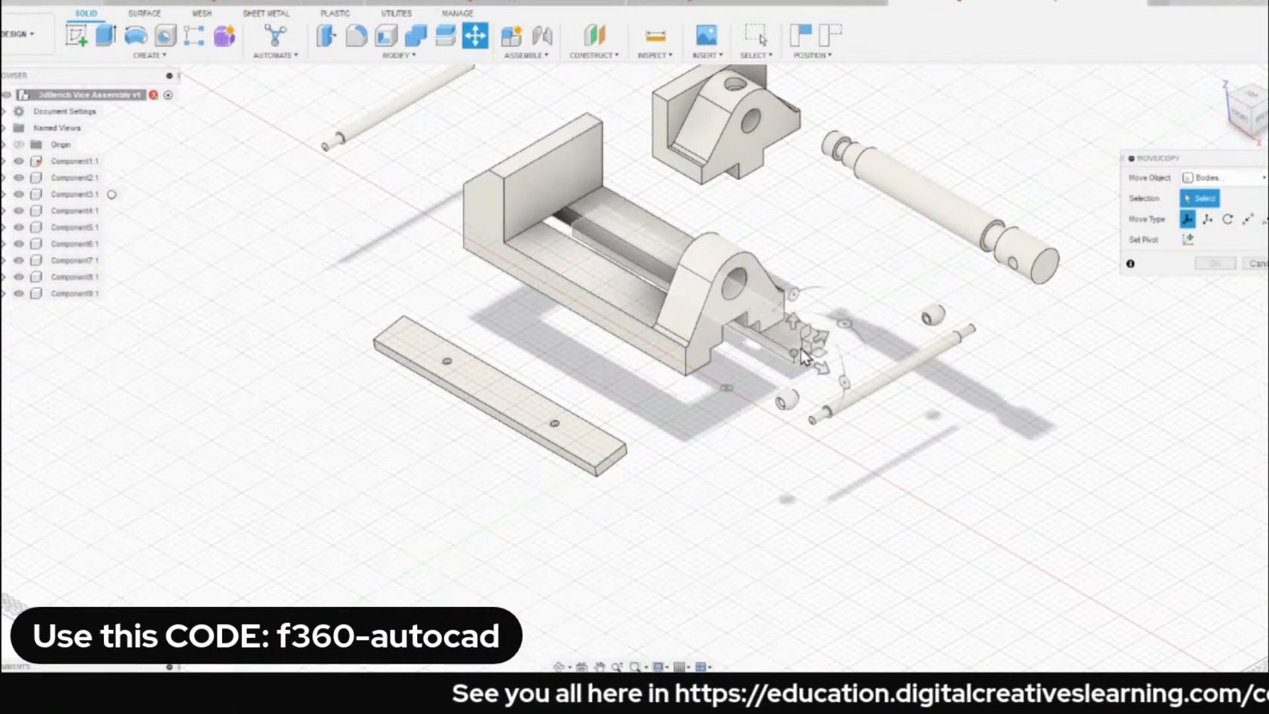
click(1216, 178)
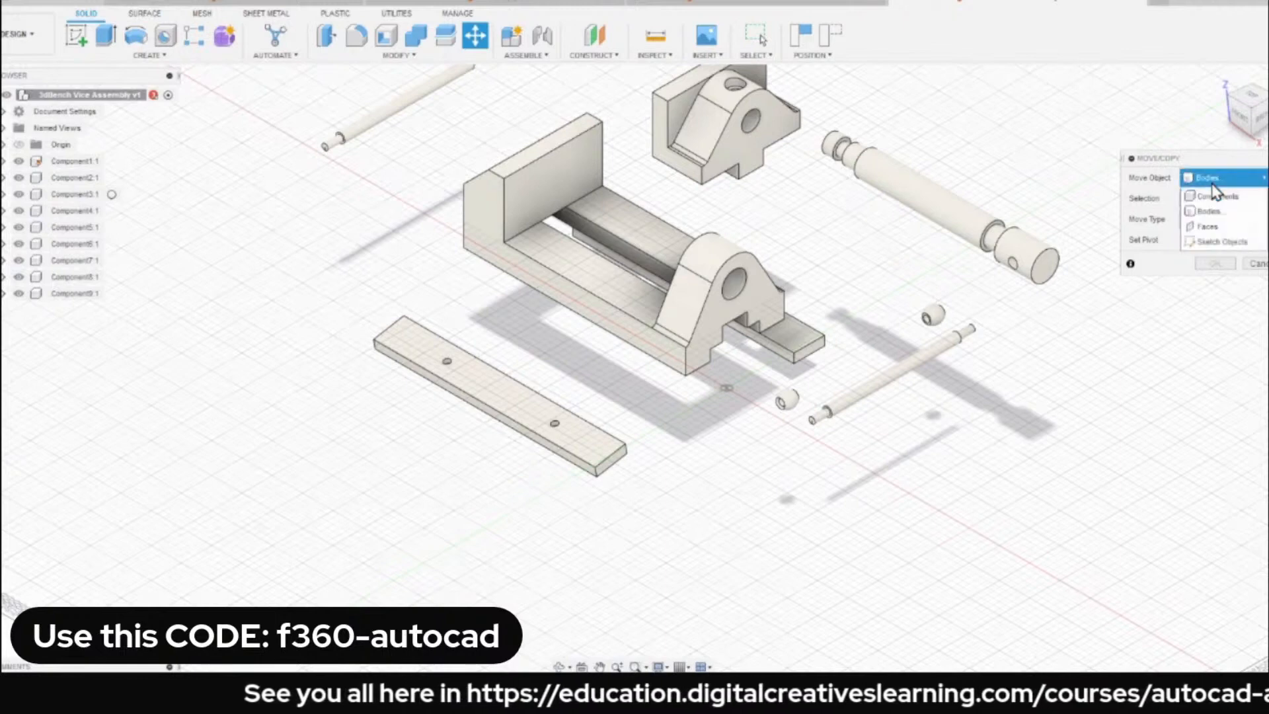
click(1214, 195)
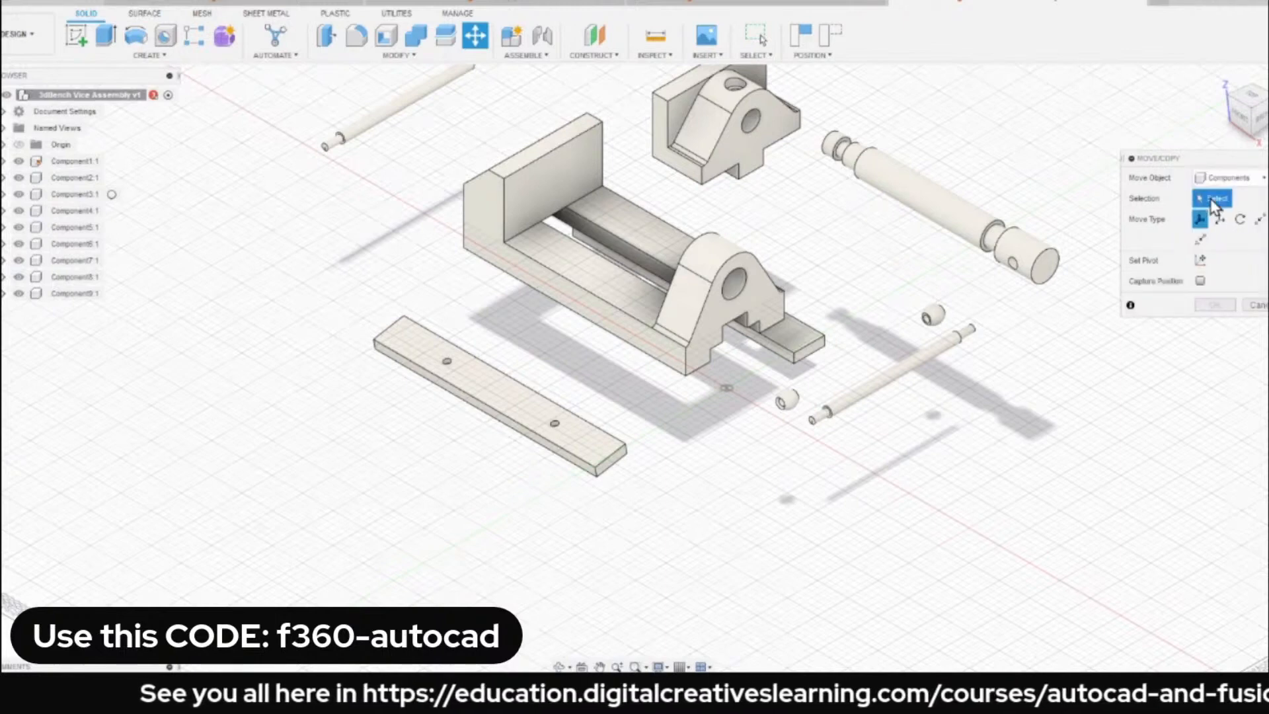
click(823, 354)
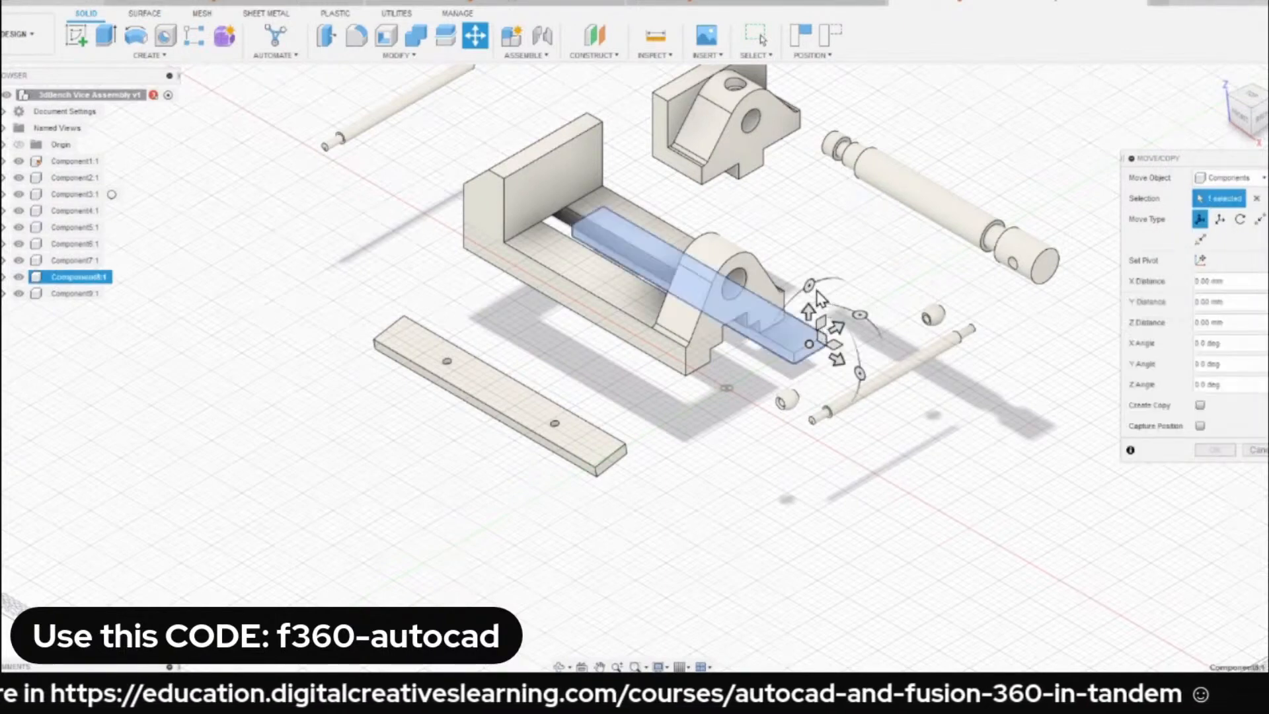
shift+middle_drag(810, 330, 801, 358)
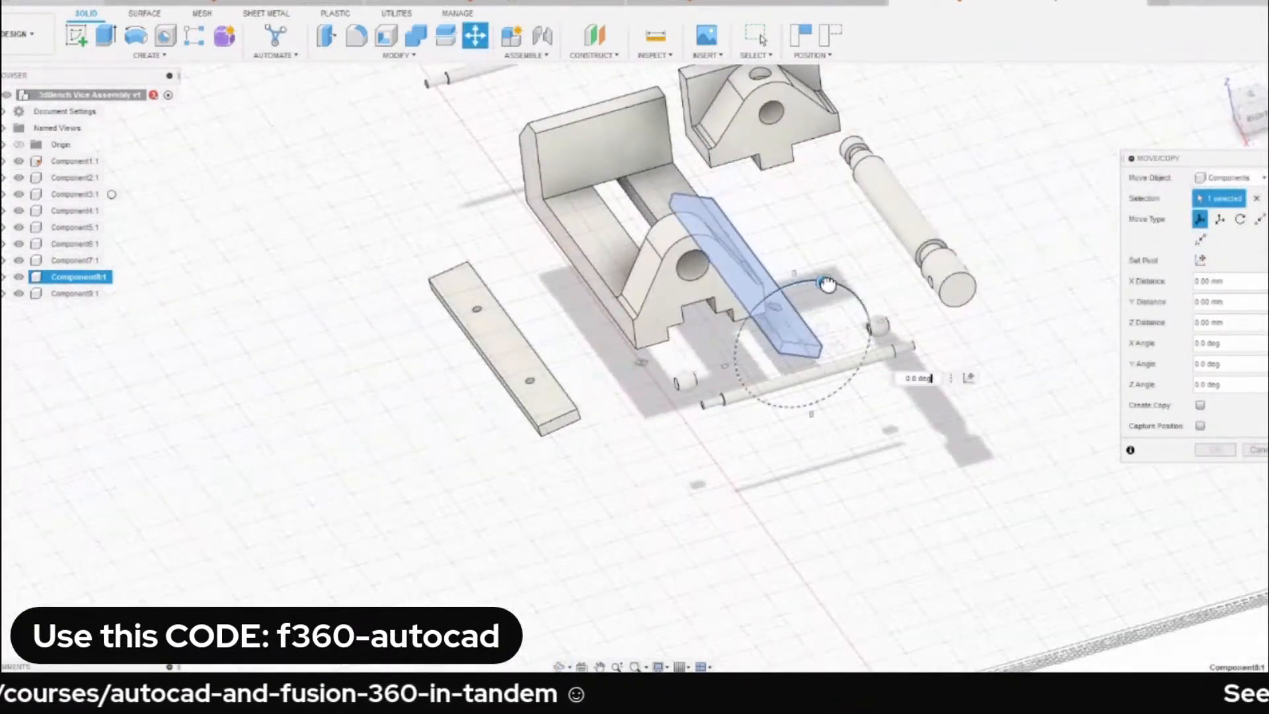
drag(827, 284, 821, 399)
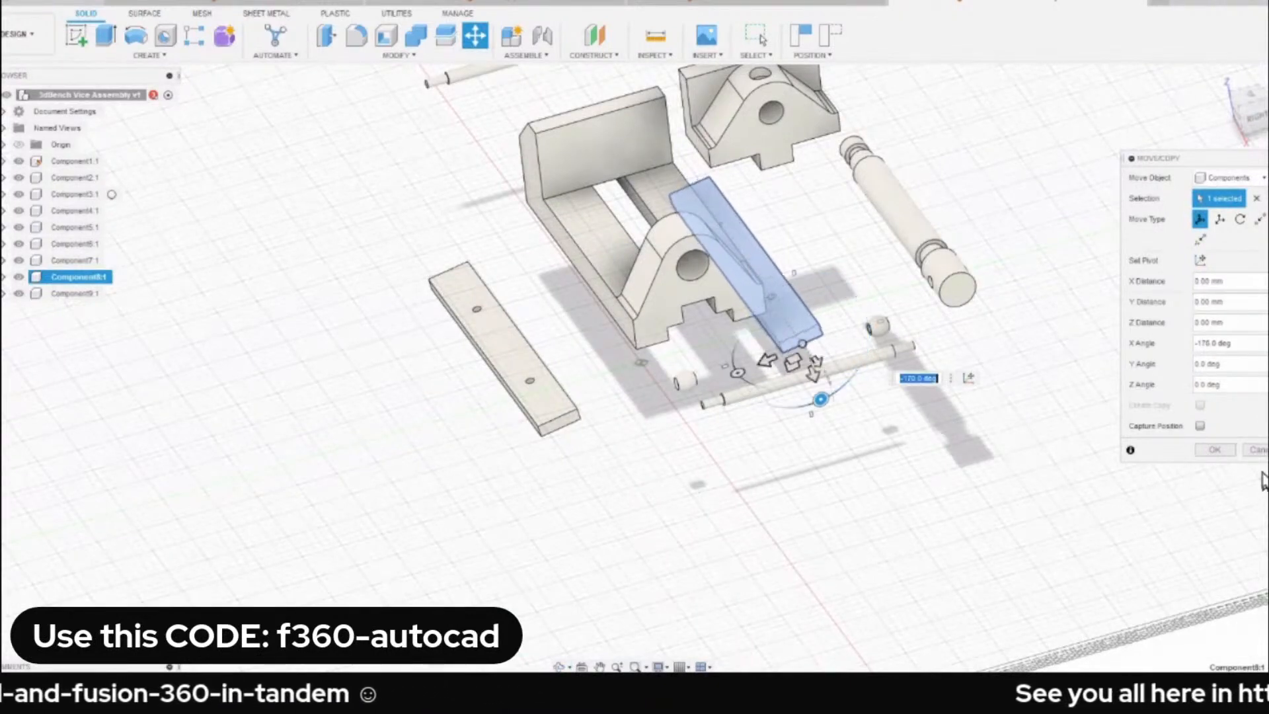
click(1217, 450)
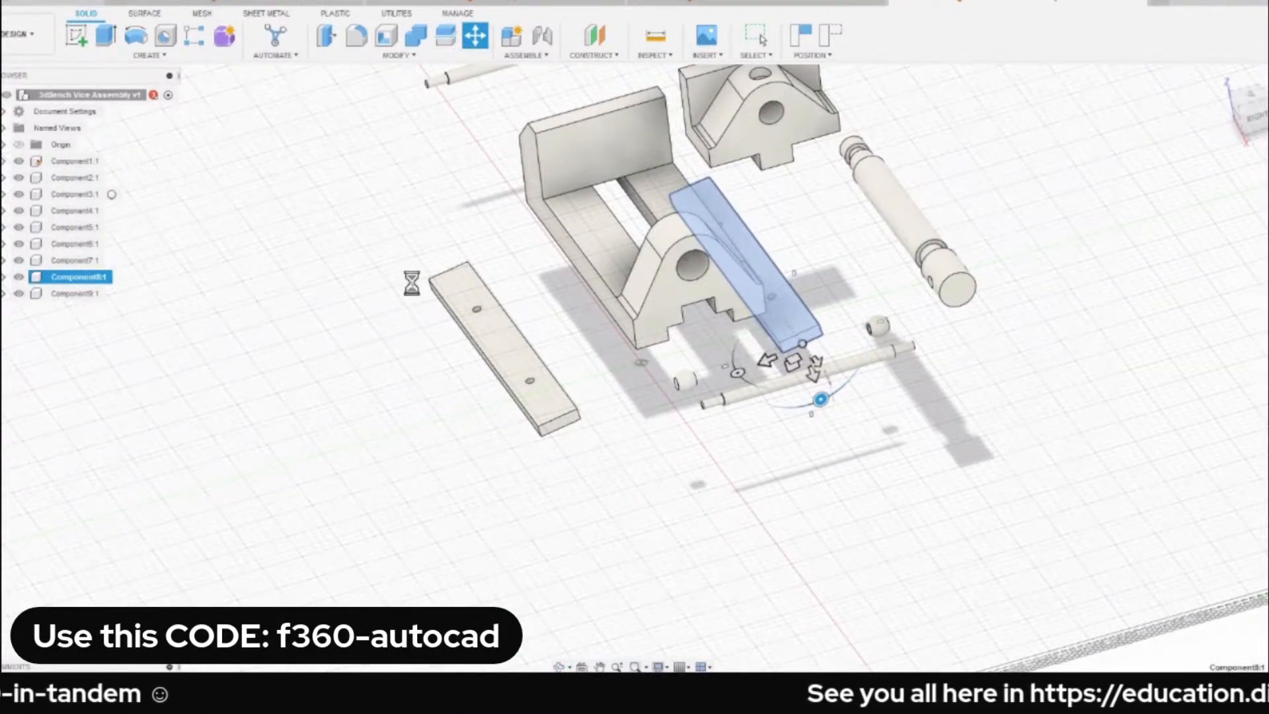
Start a Rigid joint and examine the strips' counterbored holes and the matching holes in the base from below.
scroll(512, 347, up, 5)
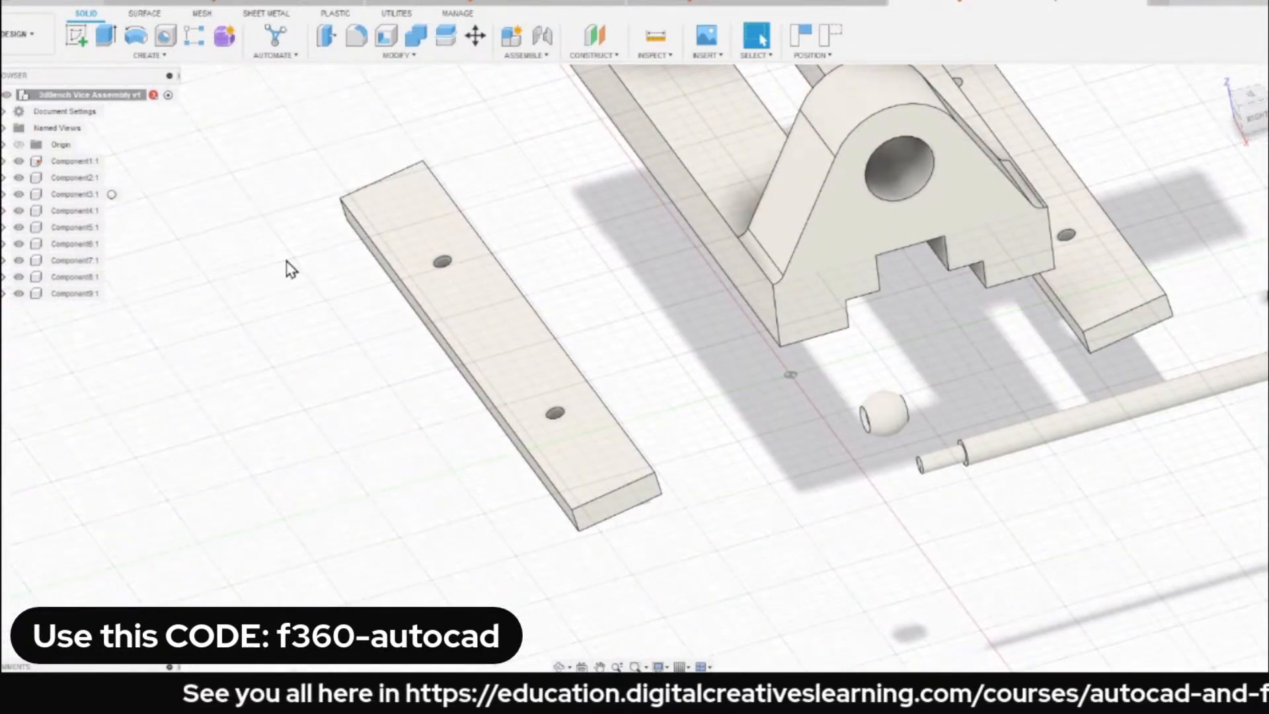
key(j)
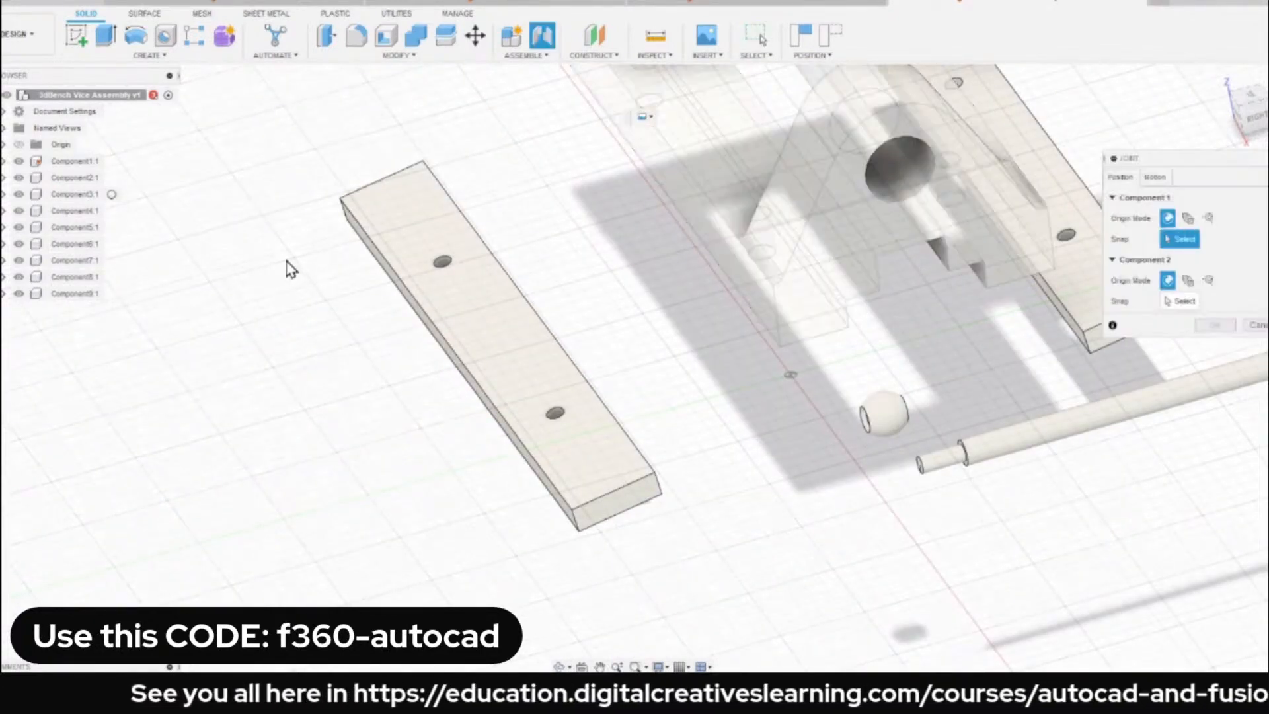
click(1158, 181)
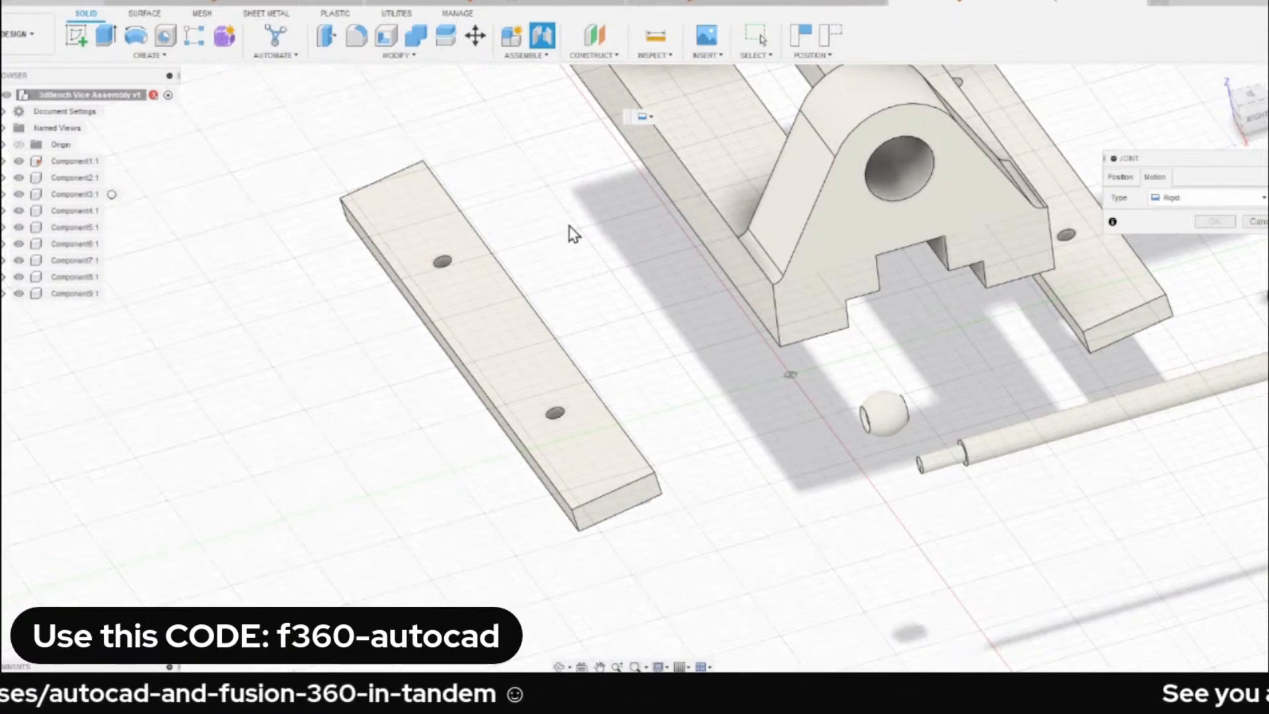
scroll(423, 332, up, 5)
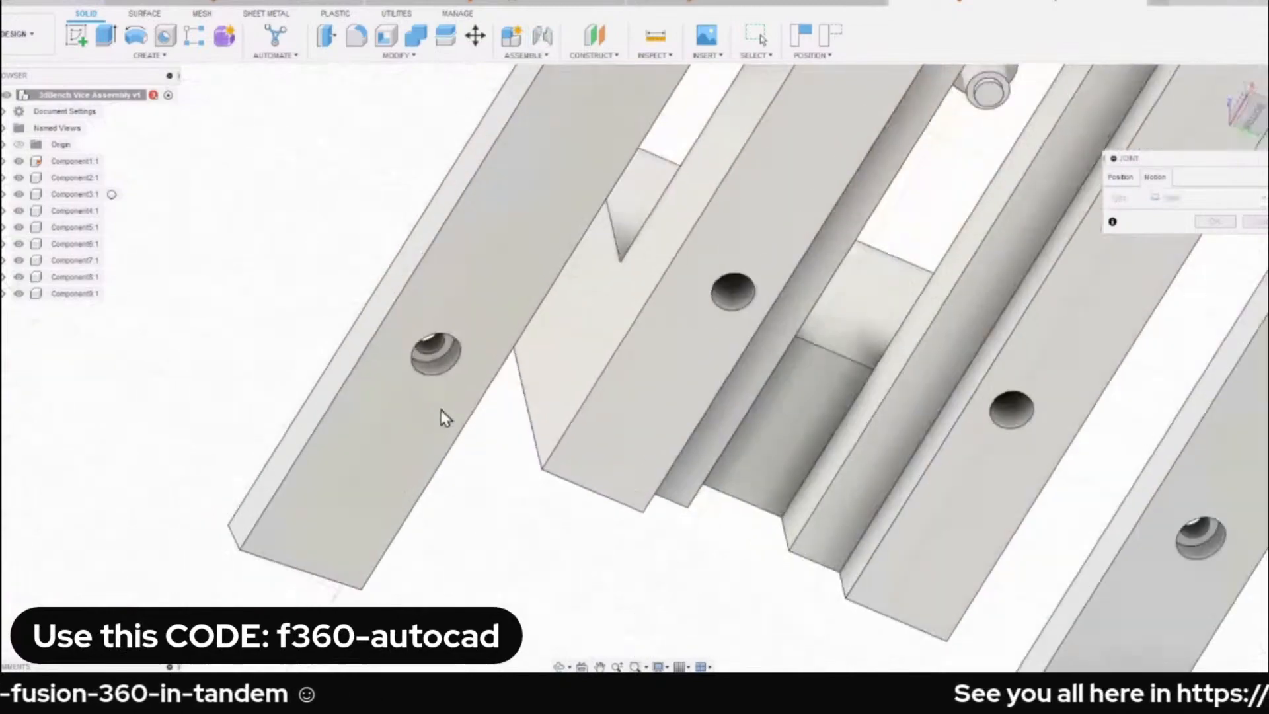
scroll(430, 323, down, 3)
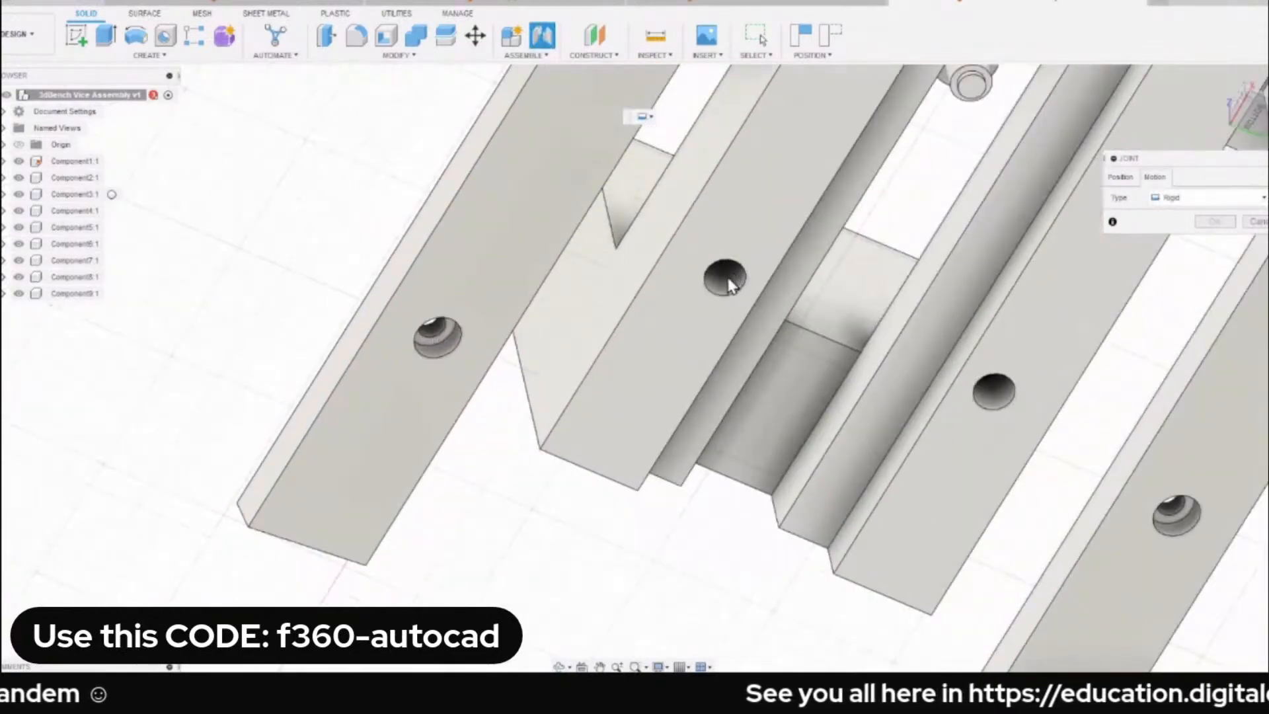
scroll(548, 345, down, 4)
mouse_move(550, 358)
shift+middle_down()
mouse_move(570, 400)
mouse_move(539, 313)
mouse_move(536, 371)
mouse_move(428, 363)
mouse_move(542, 359)
shift+middle_up()
scroll(570, 401, down, 1)
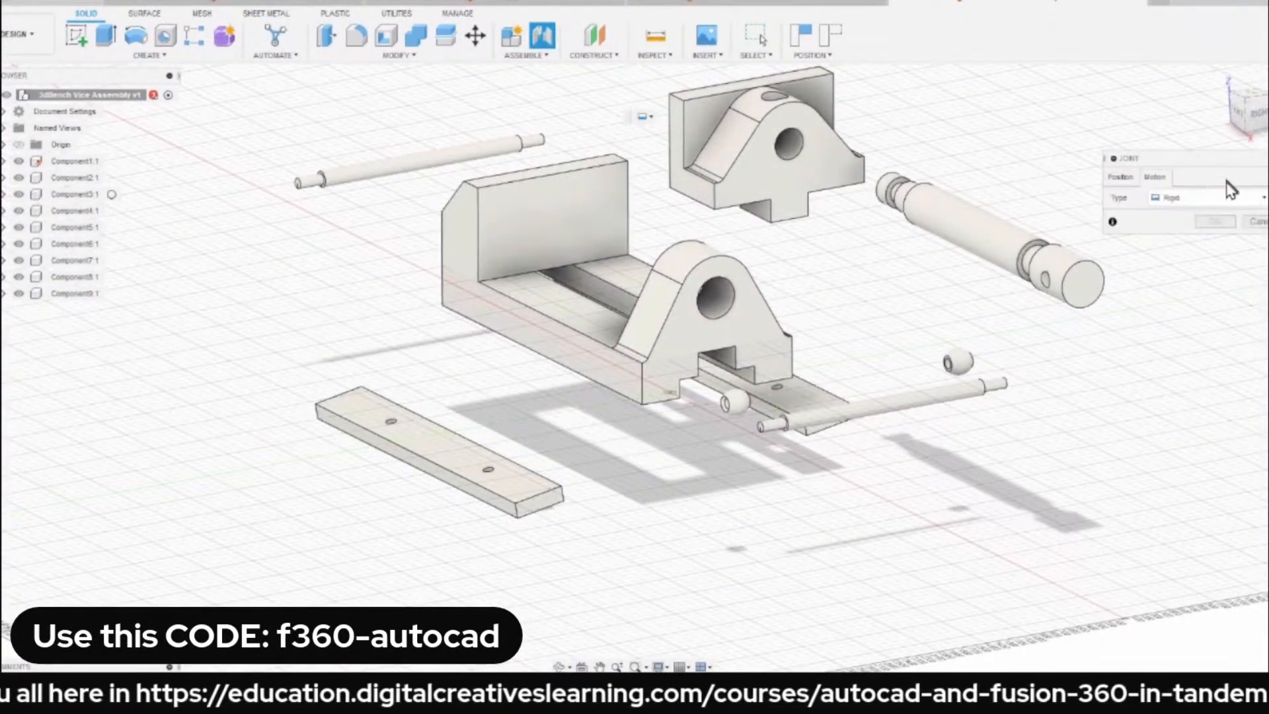
Pick the joint's Component 1 snap point at the hole in the upper face of the loose strip Component7.
click(1124, 180)
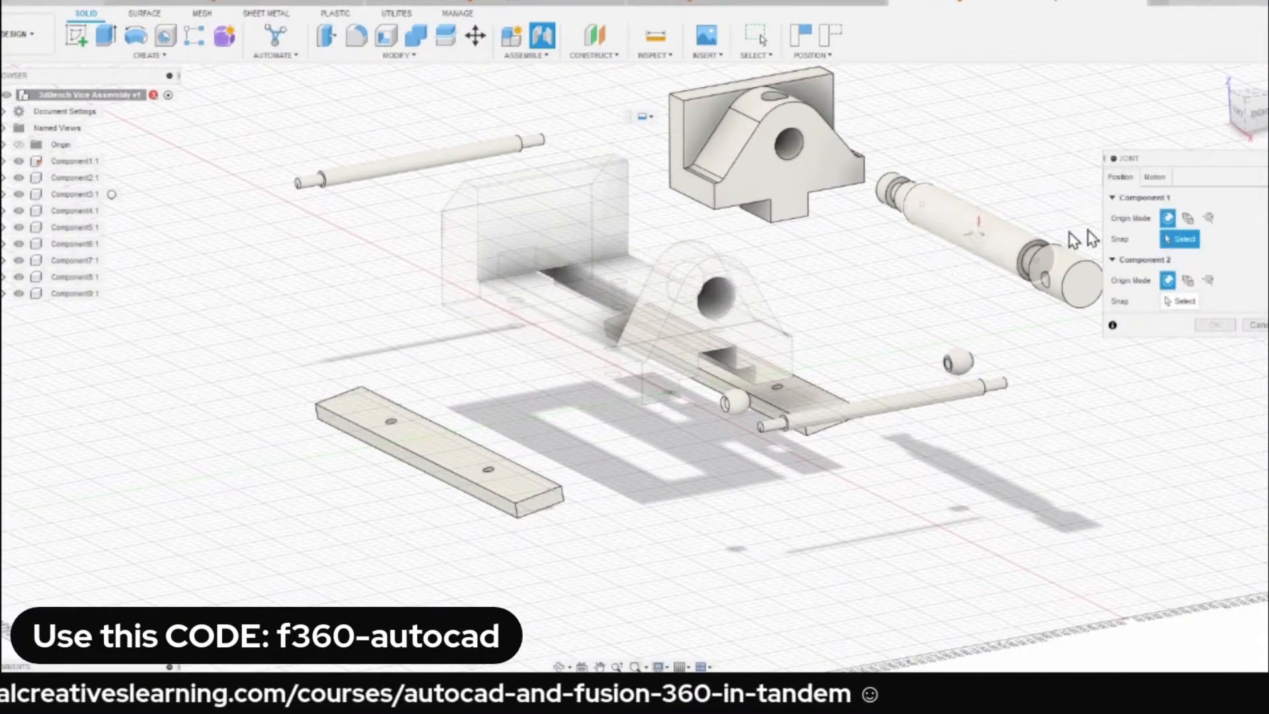
scroll(413, 417, up, 2)
scroll(413, 416, up, 5)
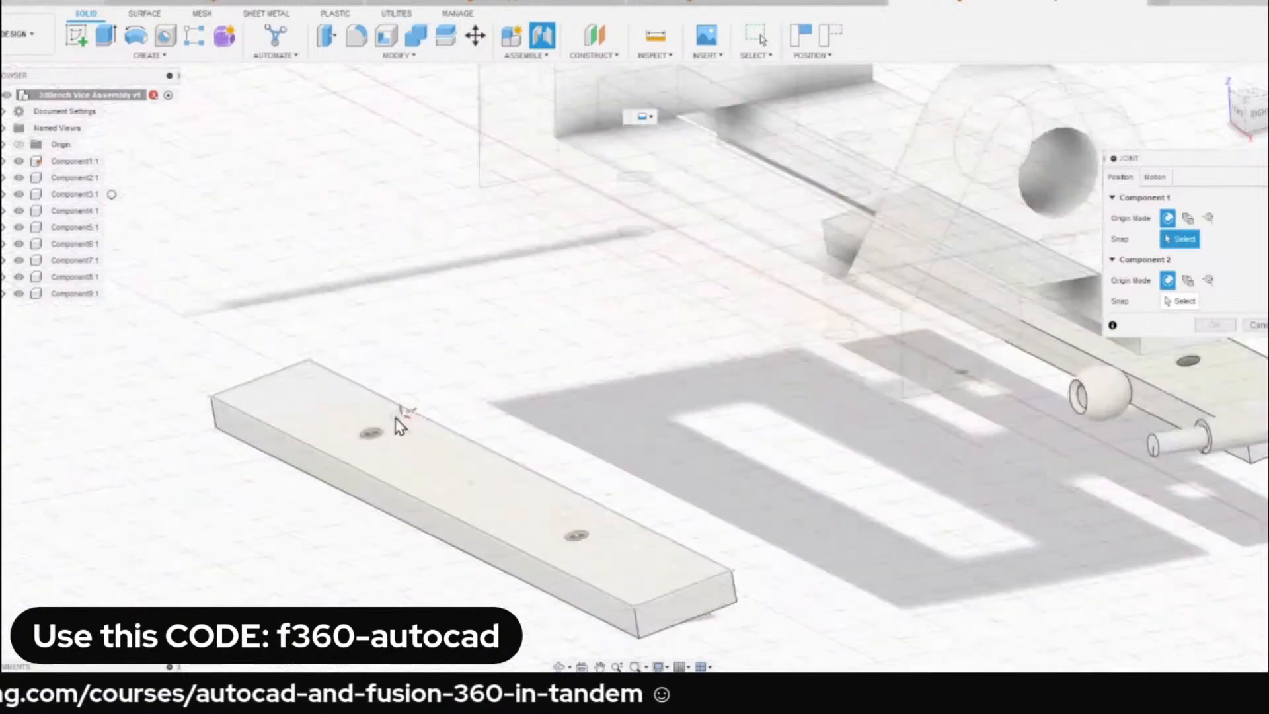
middle_drag(306, 426, 401, 416)
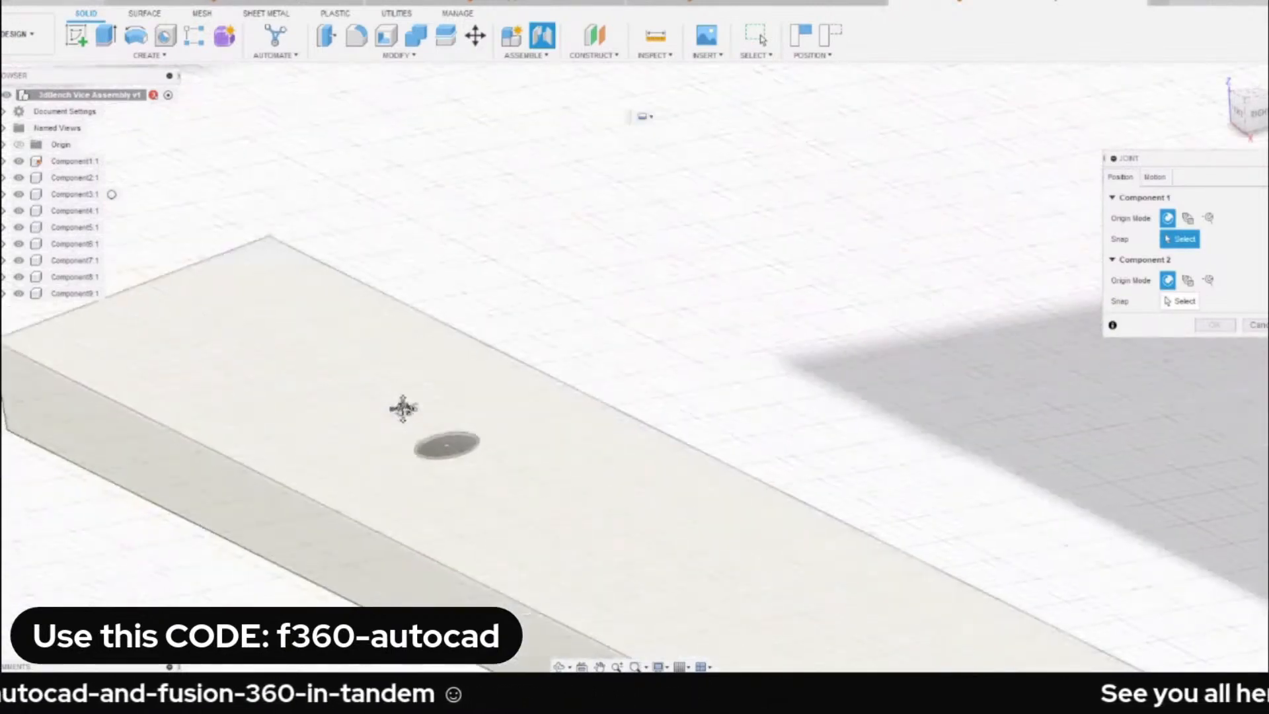
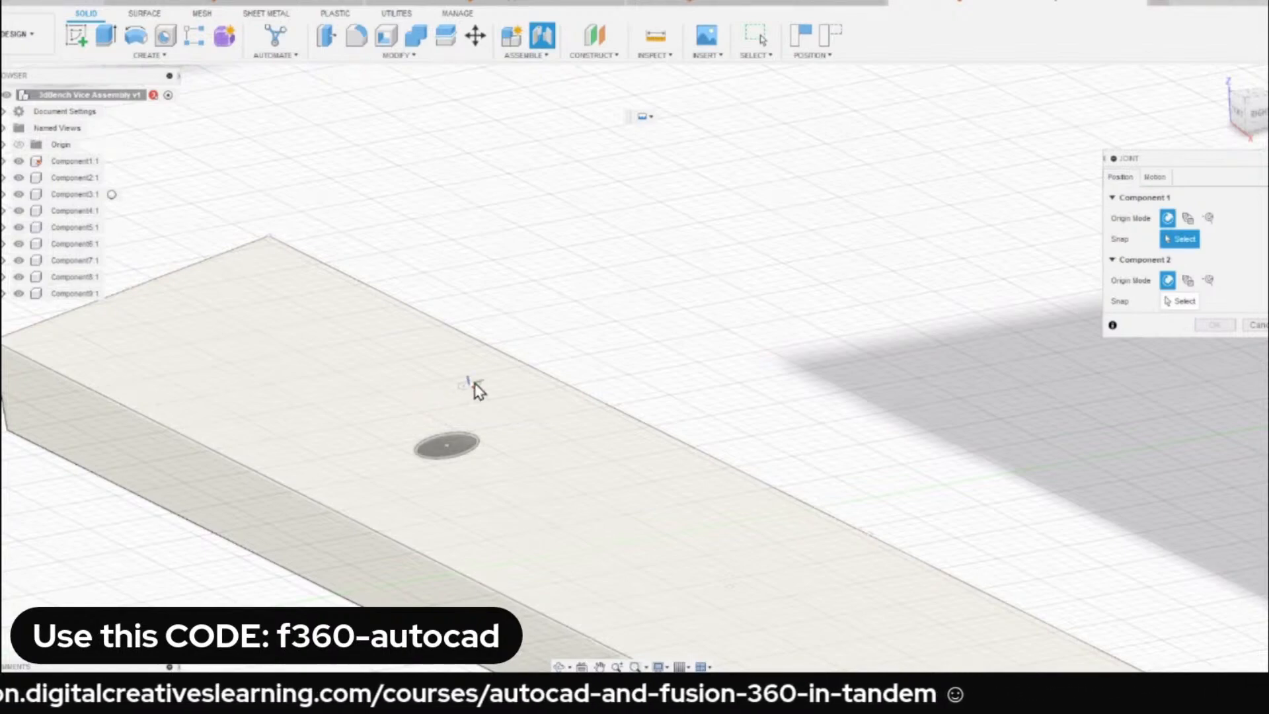
Snap the joint's Component 1 to the centre of the end hole's upper rim on the loose strip Component7.
scroll(476, 386, down, 5)
scroll(486, 450, up, 4)
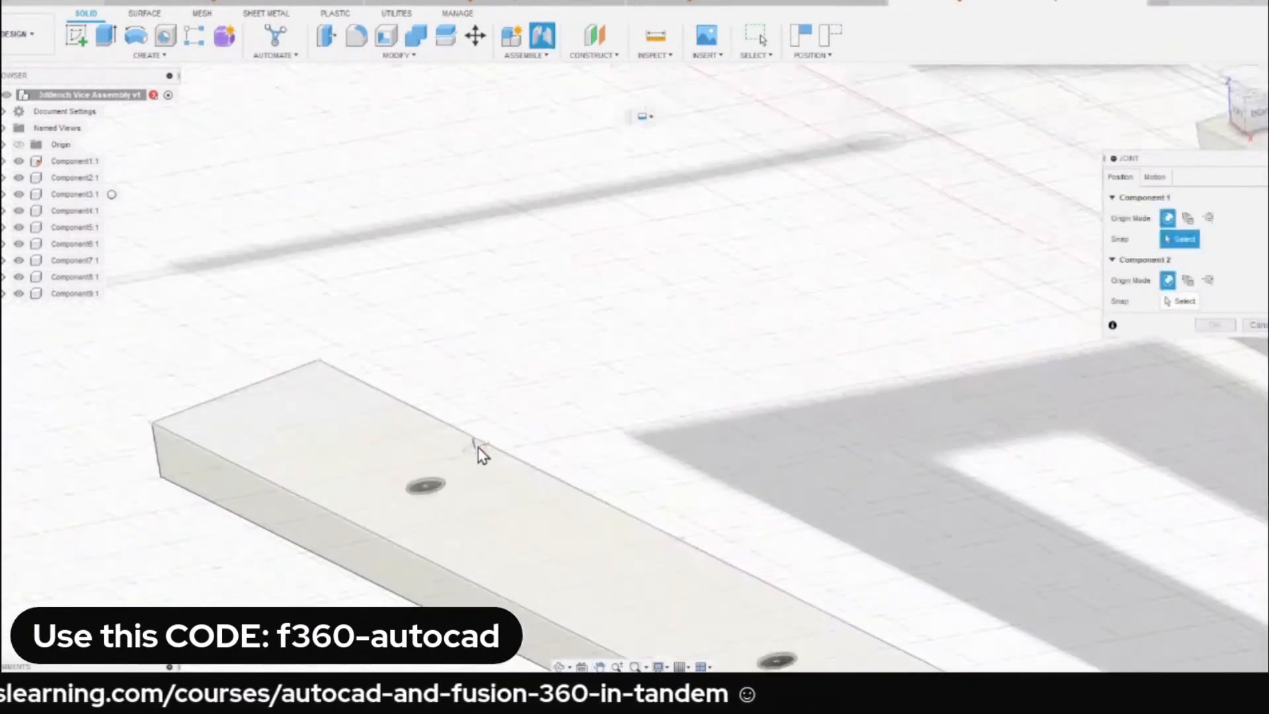
scroll(448, 487, up, 3)
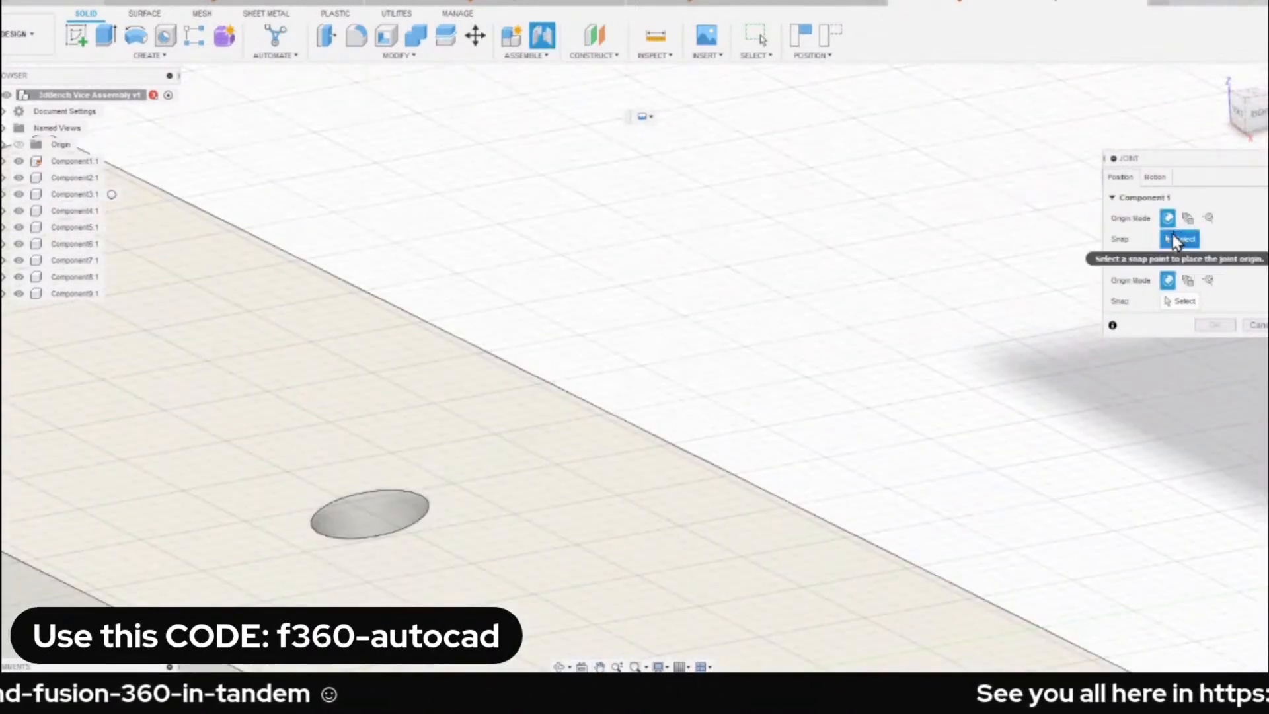
scroll(710, 340, down, 4)
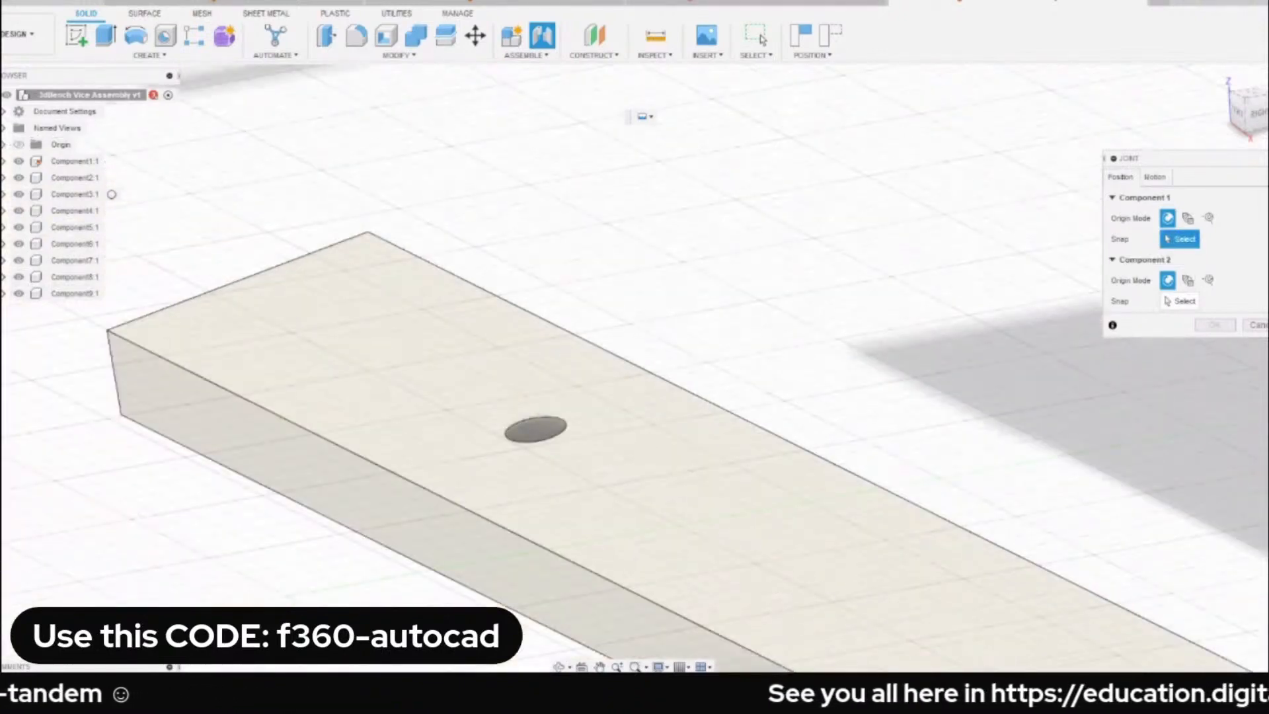
scroll(550, 429, up, 3)
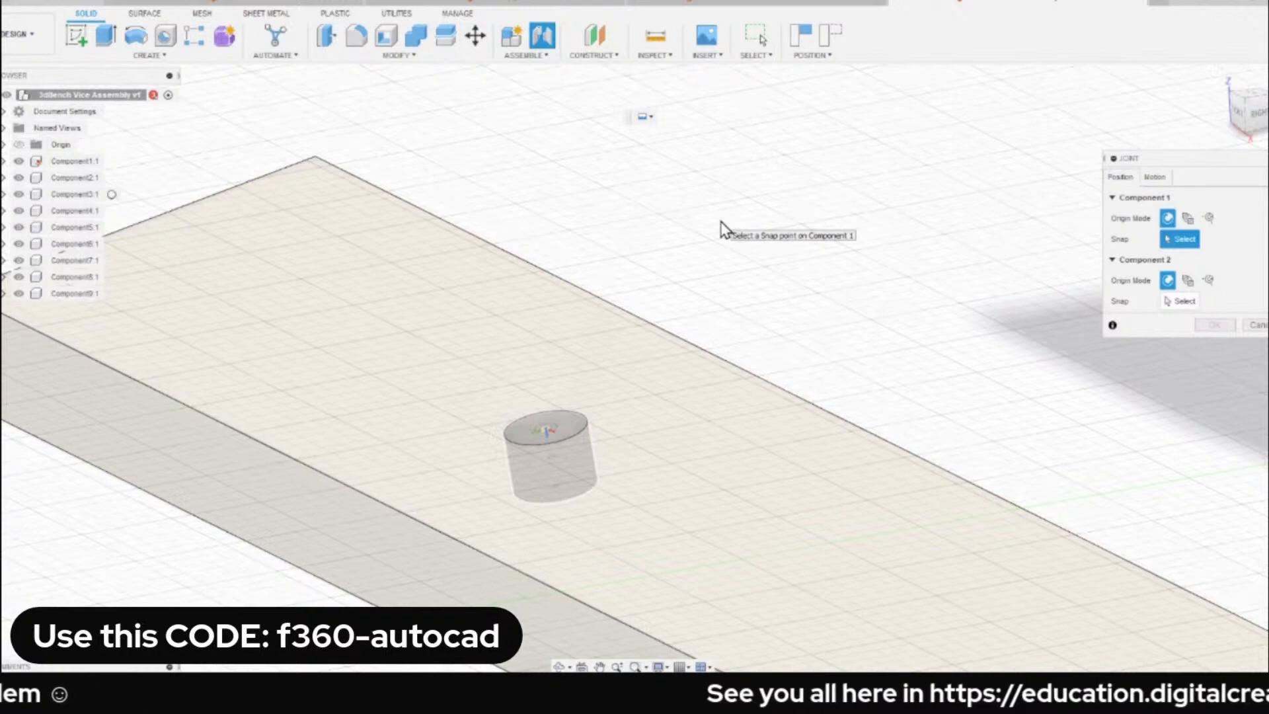
click(561, 435)
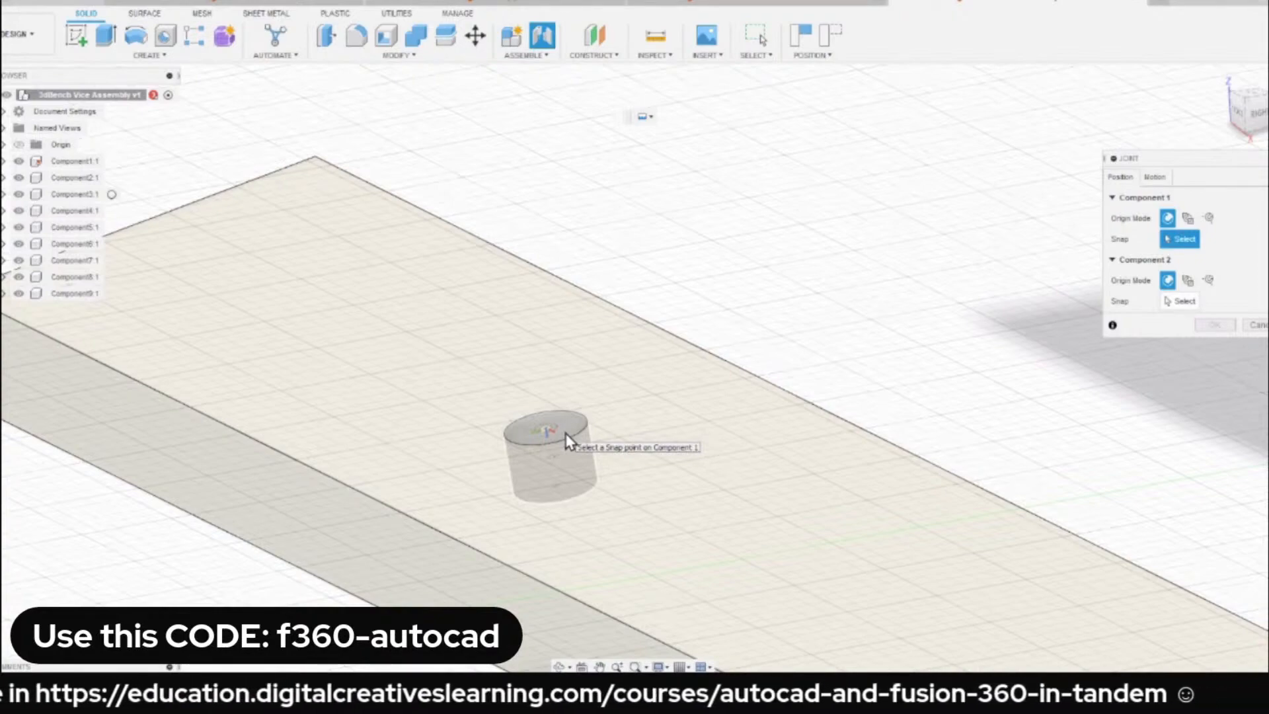
click(546, 432)
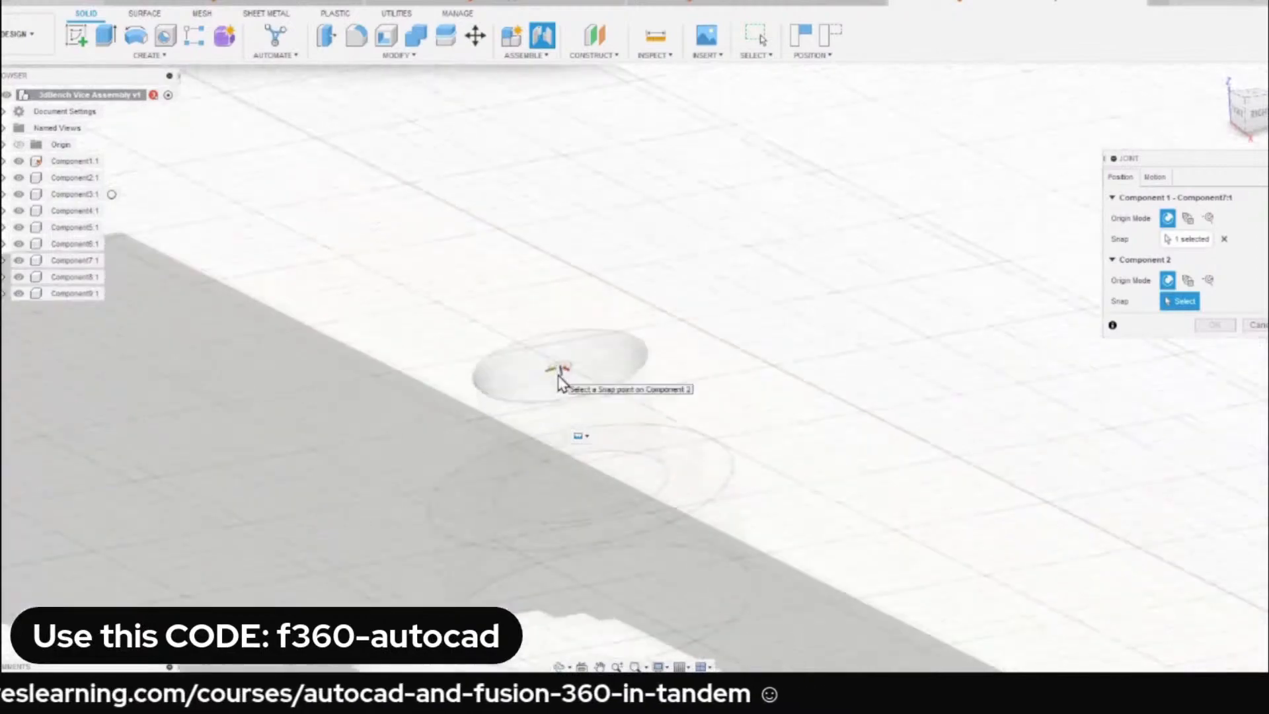
Snap Component 2 to the matching hole on the underside of the base, Component1, and complete the Rigid joint for Component7.
scroll(581, 363, down, 5)
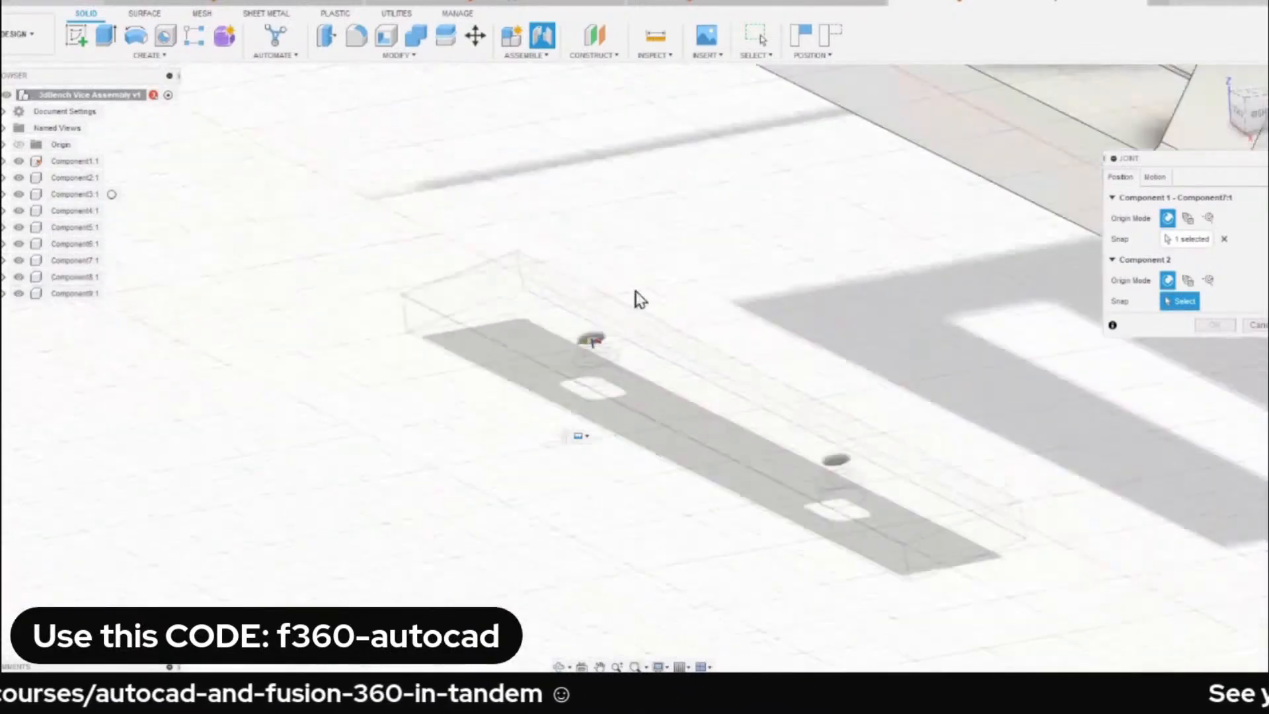
scroll(727, 264, down, 5)
scroll(668, 283, up, 8)
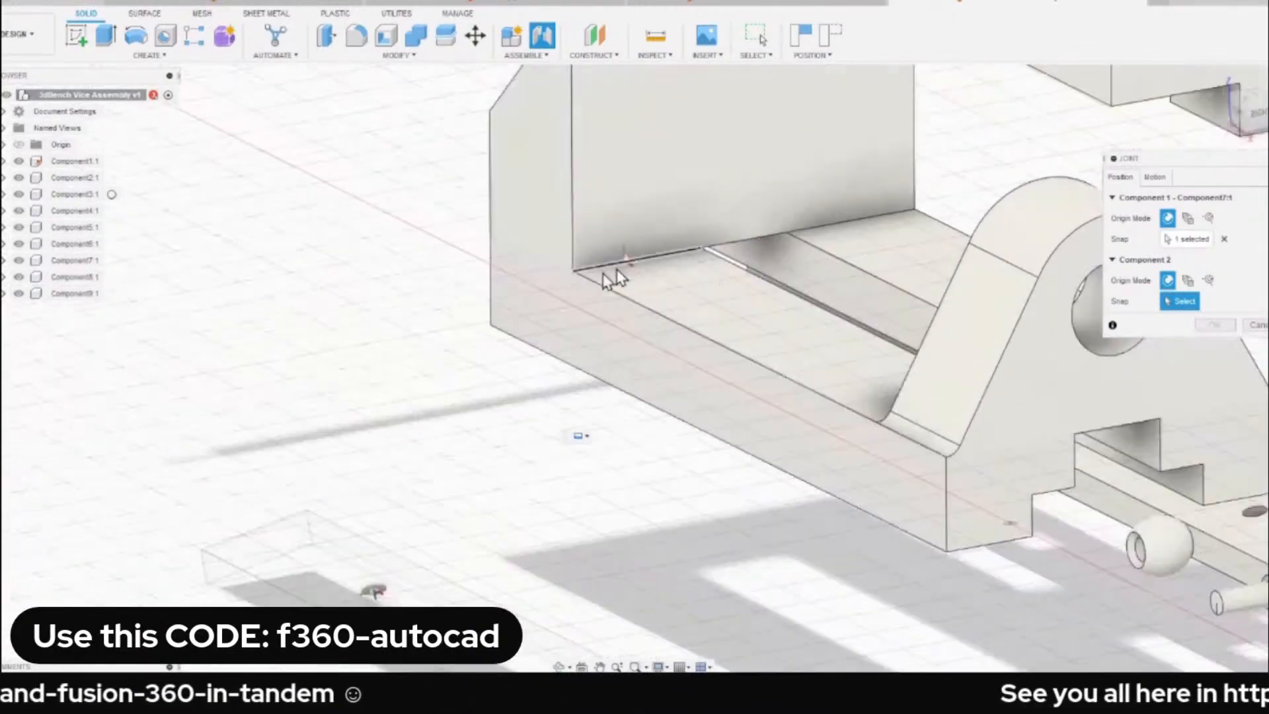
click(595, 400)
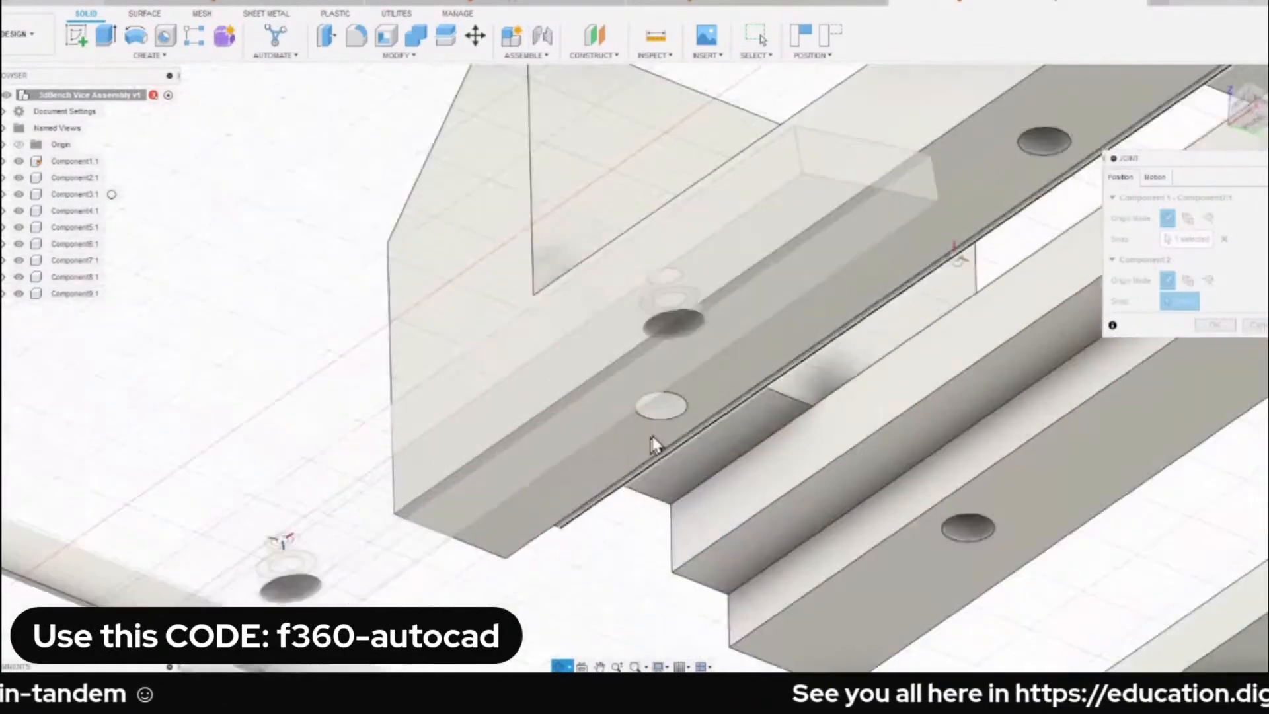
scroll(661, 423, up, 5)
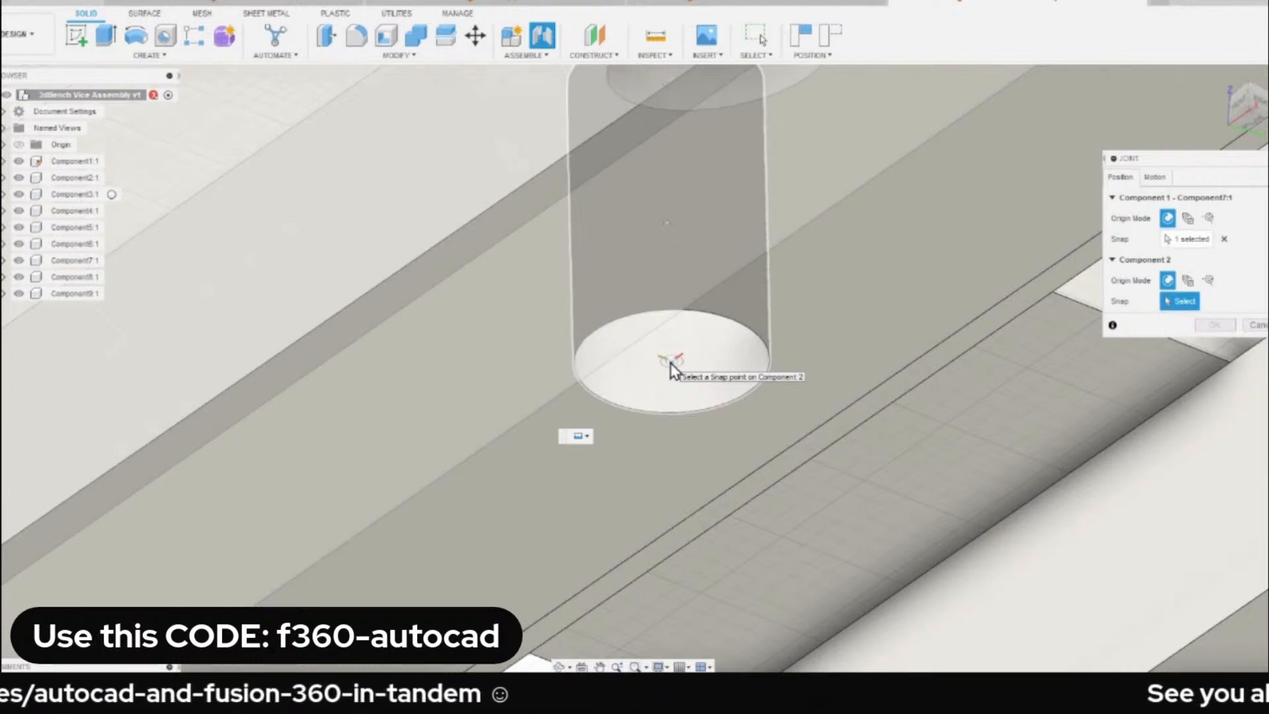
click(671, 363)
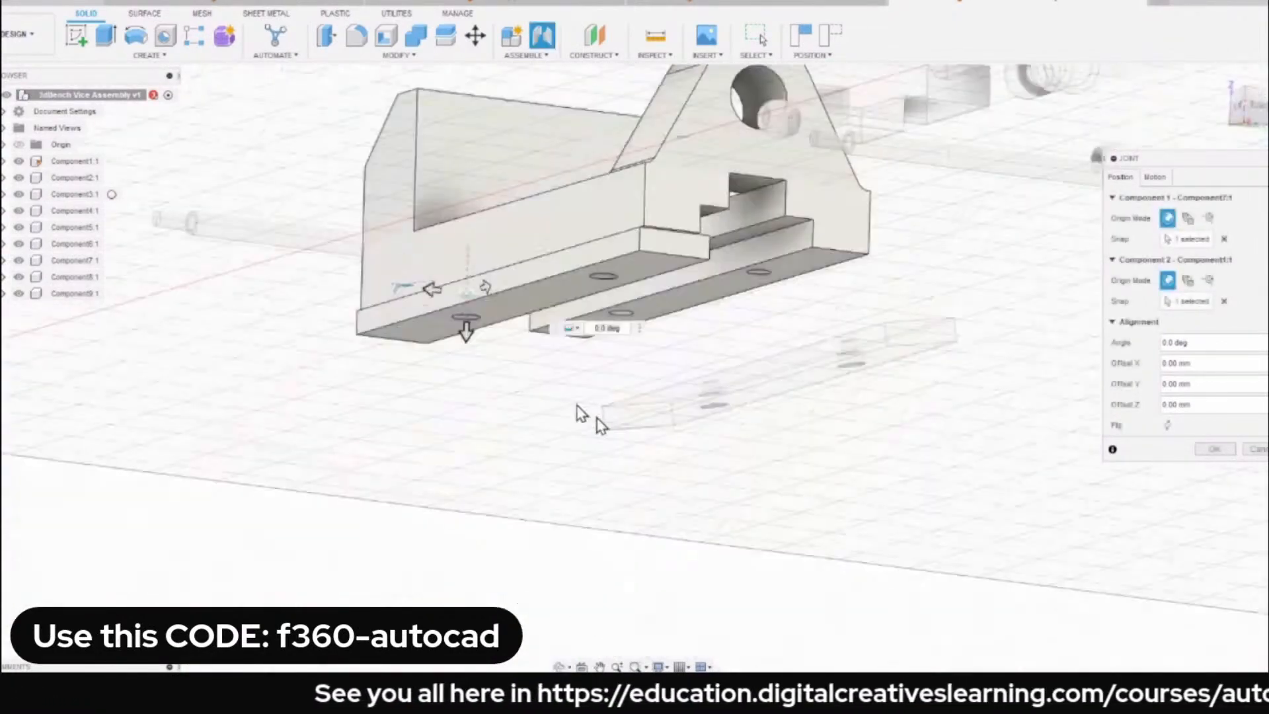
click(1218, 449)
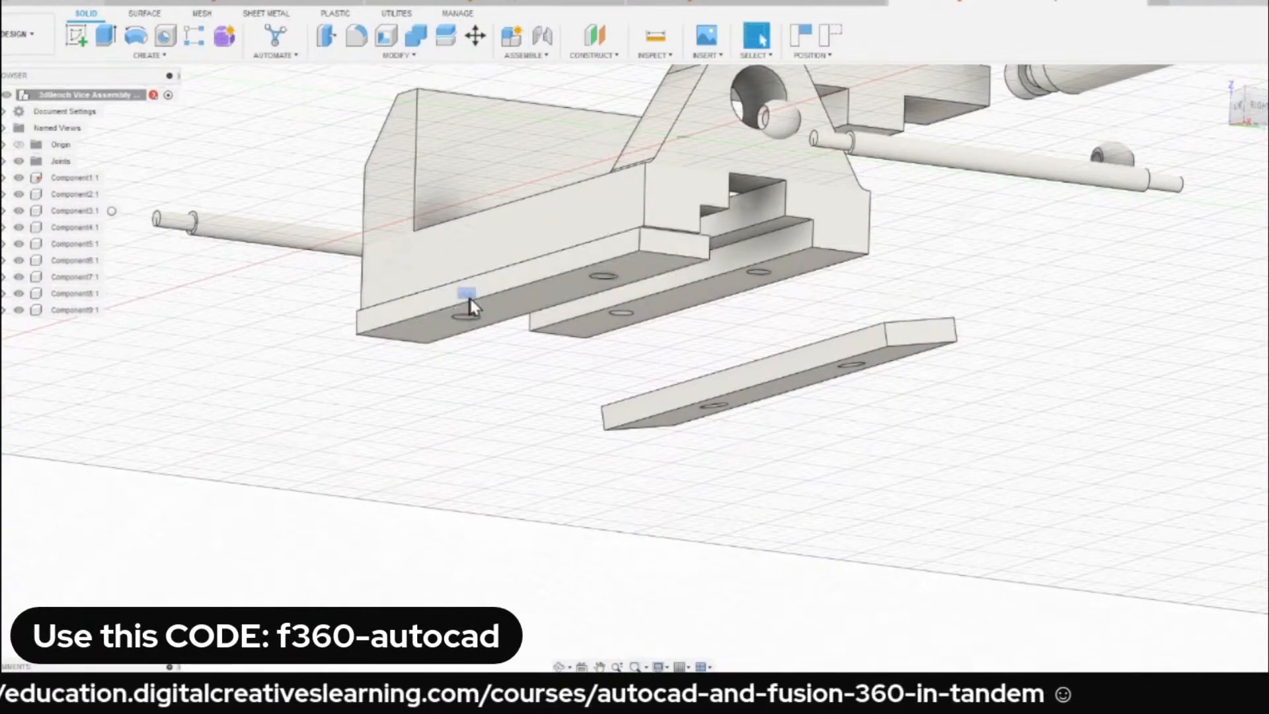
Start a second joint and snap its Component 1 to the centre of a hole in the upper face of Component8.
shift+middle_drag(468, 303, 634, 291)
scroll(605, 349, up, 3)
scroll(773, 458, up, 3)
scroll(774, 463, down, 3)
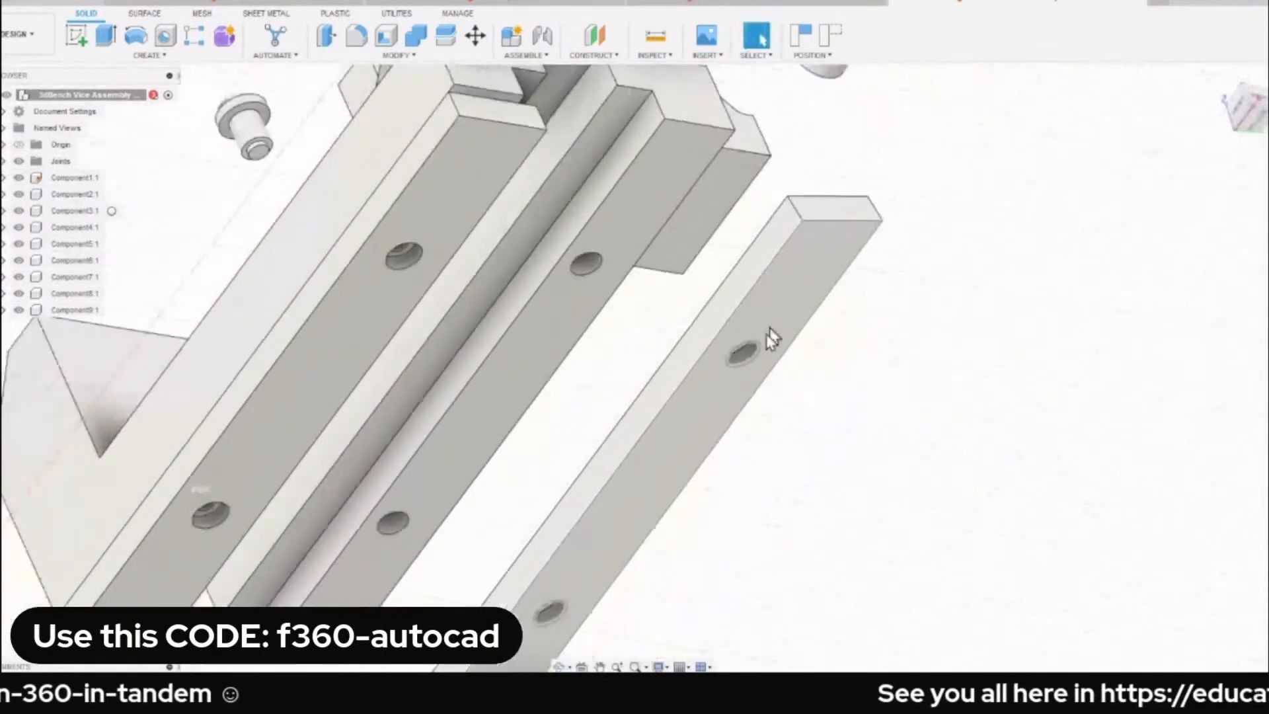
shift+middle_drag(740, 377, 730, 344)
scroll(723, 383, up, 3)
scroll(733, 336, up, 4)
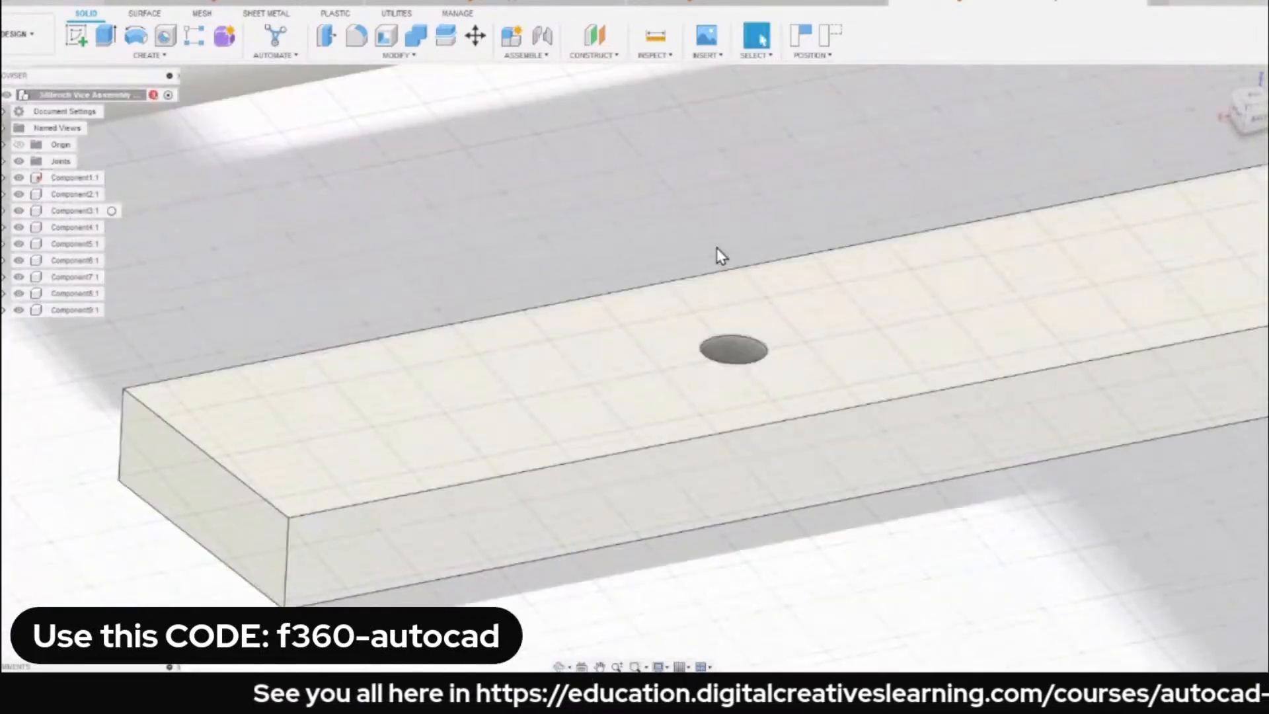
key(j)
key(Escape)
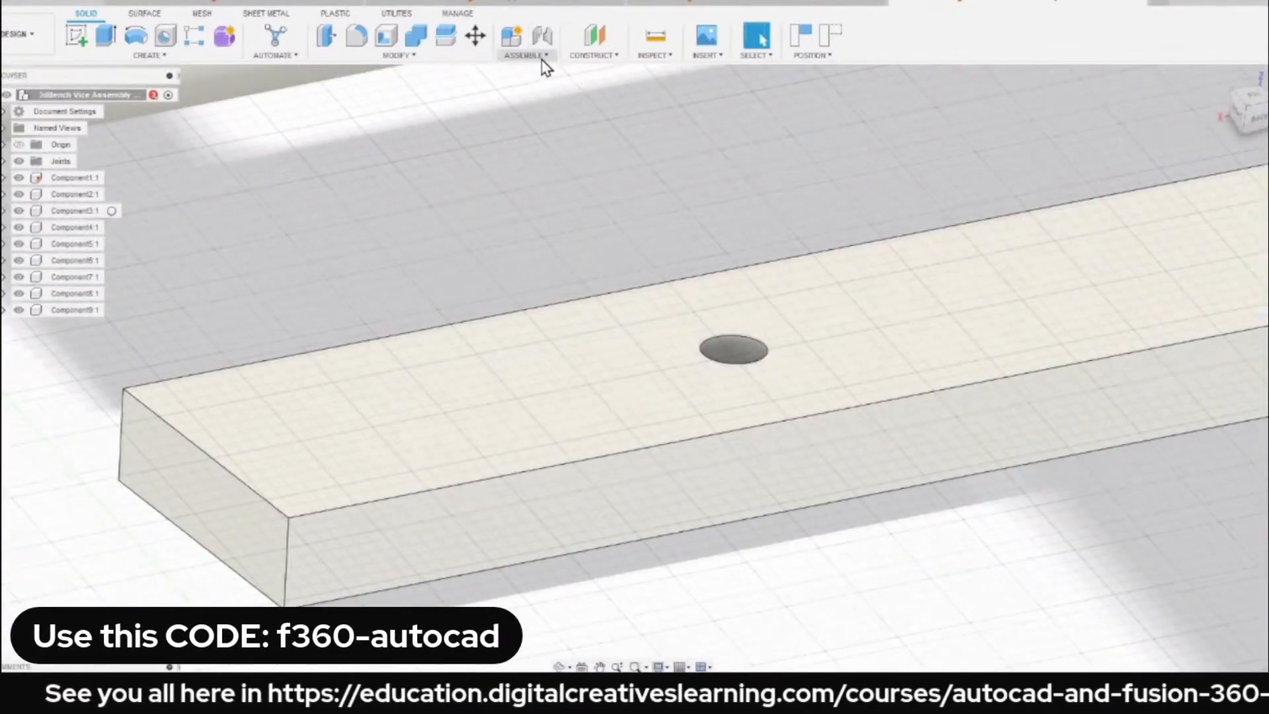
click(542, 59)
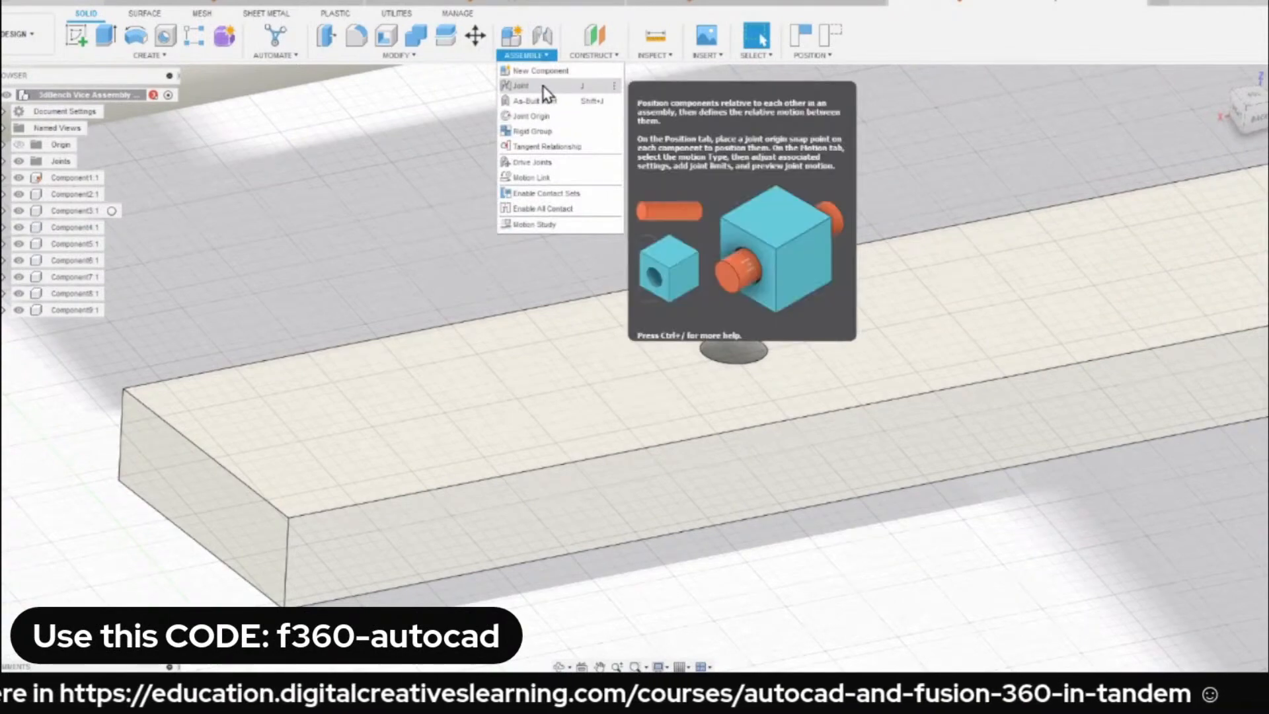
click(543, 87)
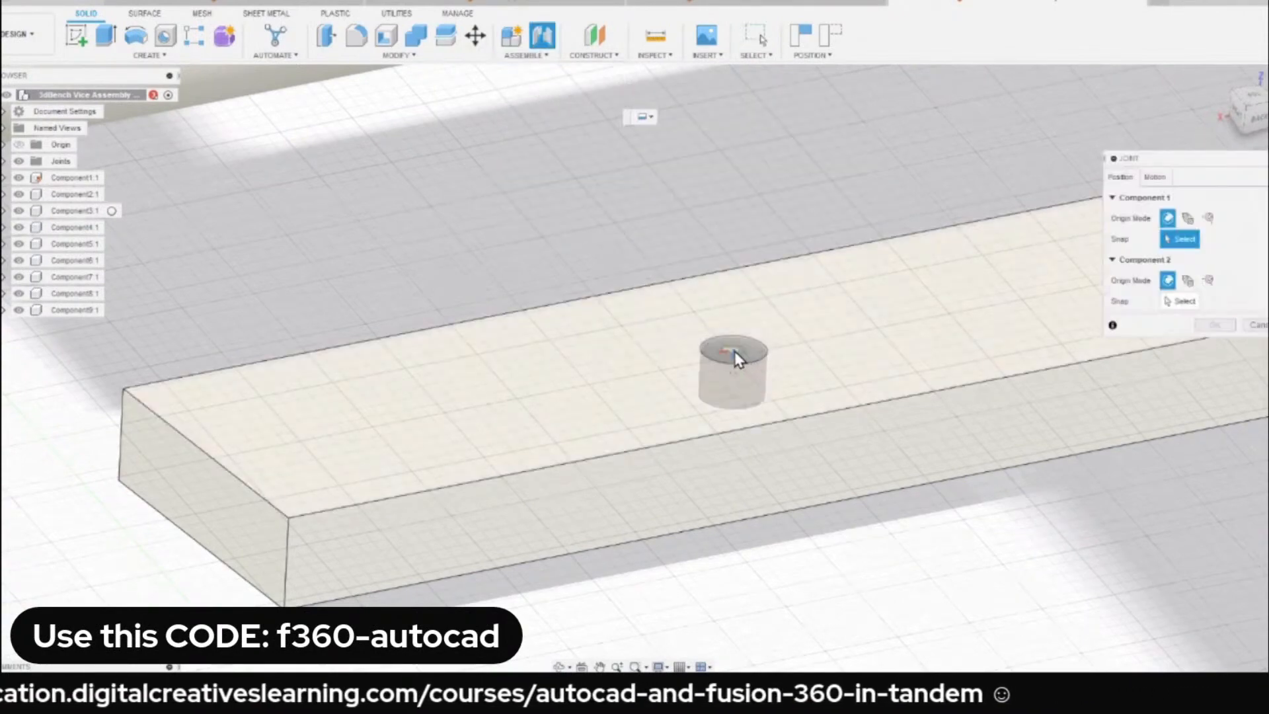
click(735, 351)
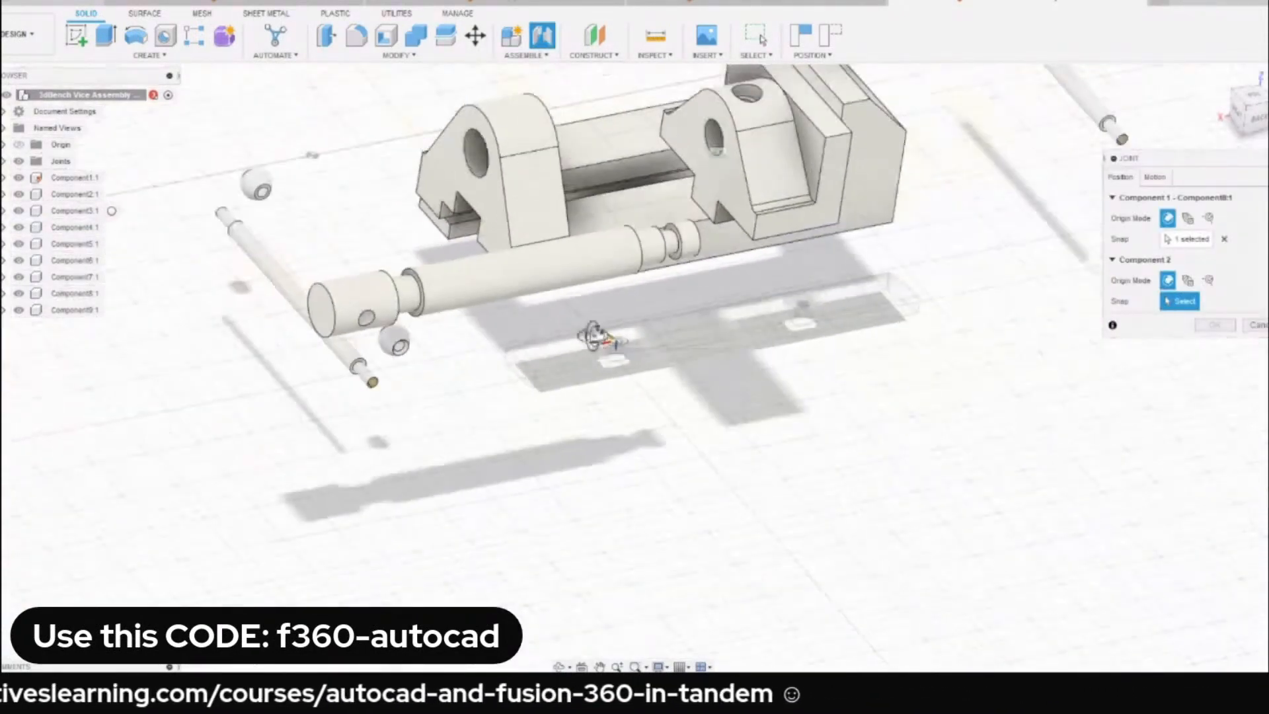
Snap Component 2 to the matching hole beneath the base's other rail and complete the Rigid joint for Component8.
scroll(700, 413, up, 6)
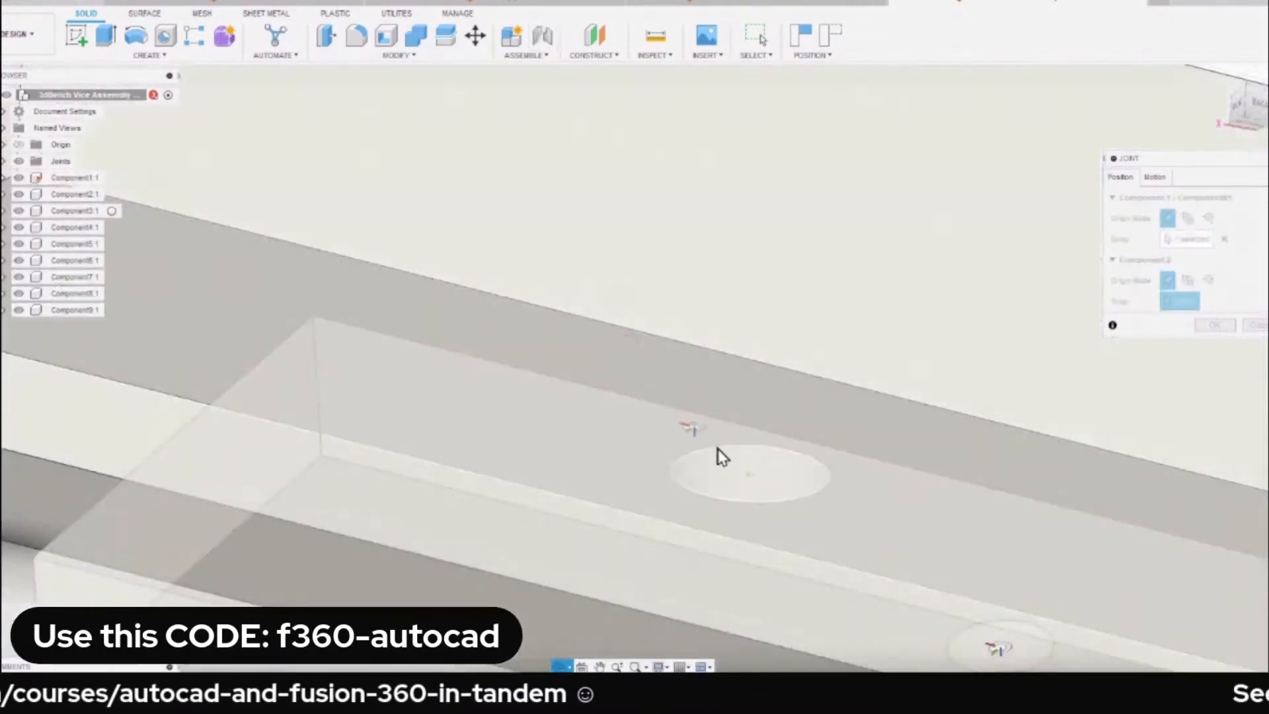
click(751, 479)
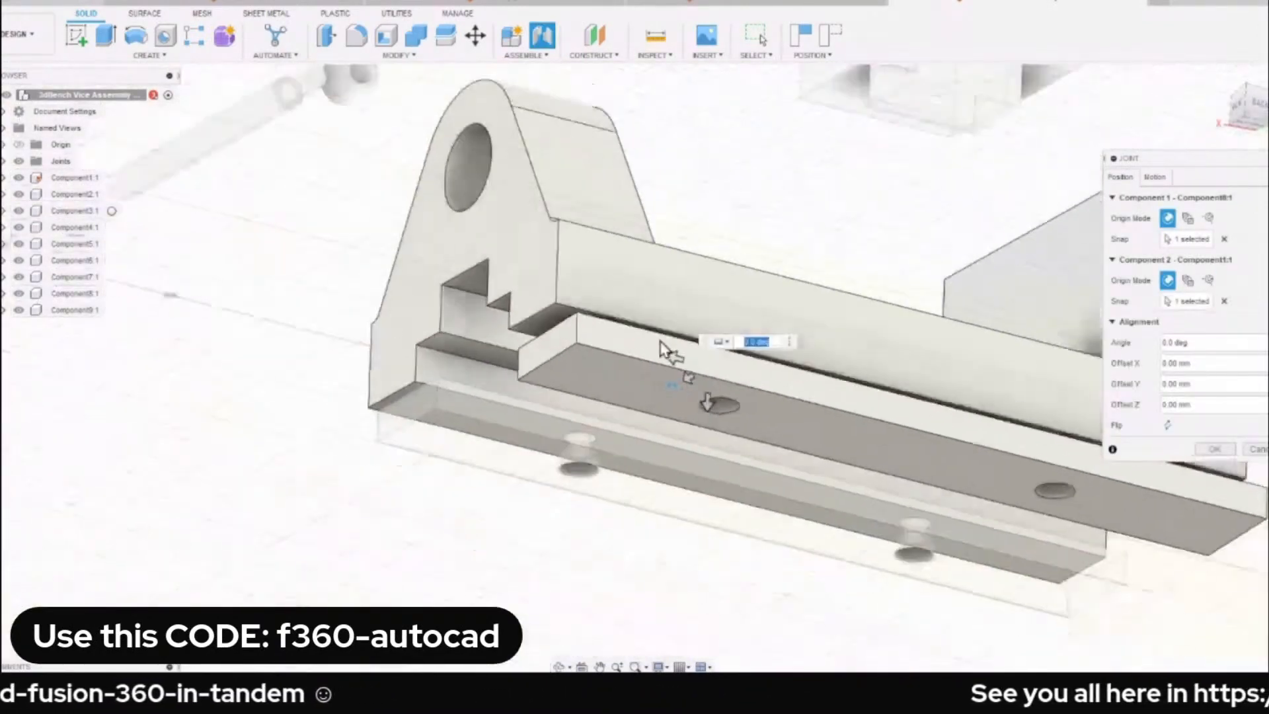
shift+middle_drag(587, 333, 648, 349)
shift+middle_drag(898, 423, 793, 298)
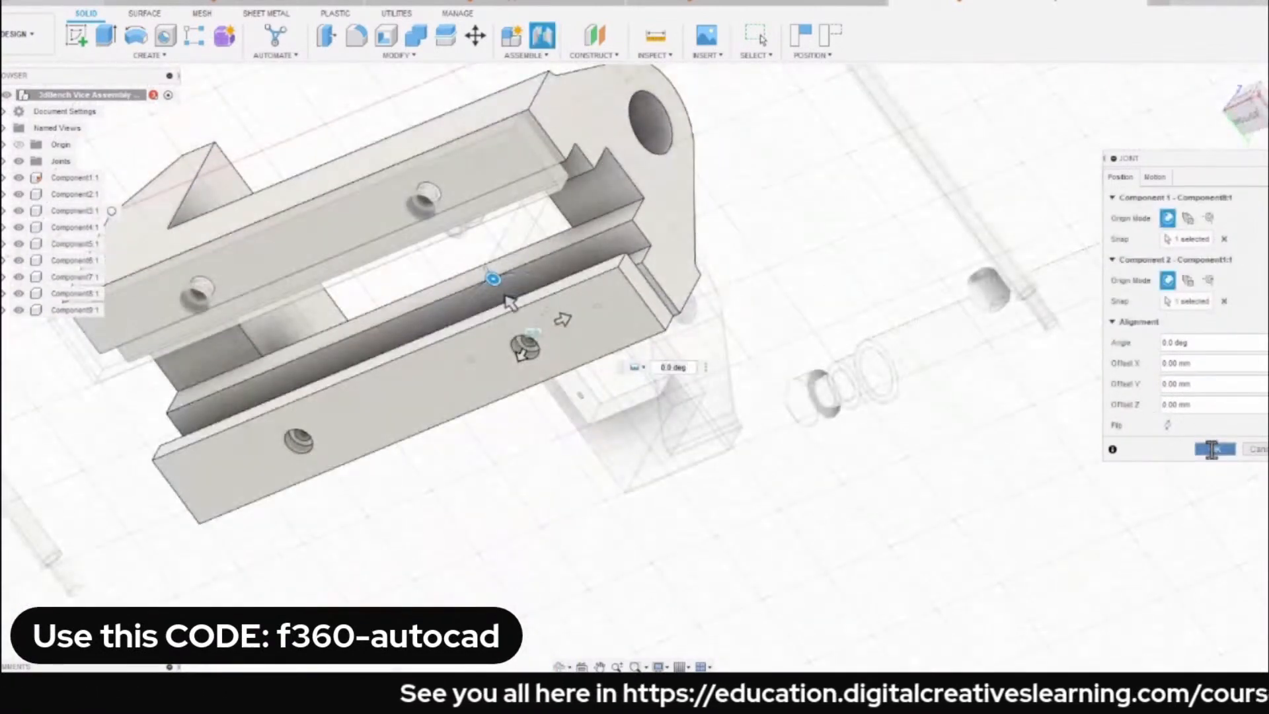
click(1214, 449)
click(1220, 78)
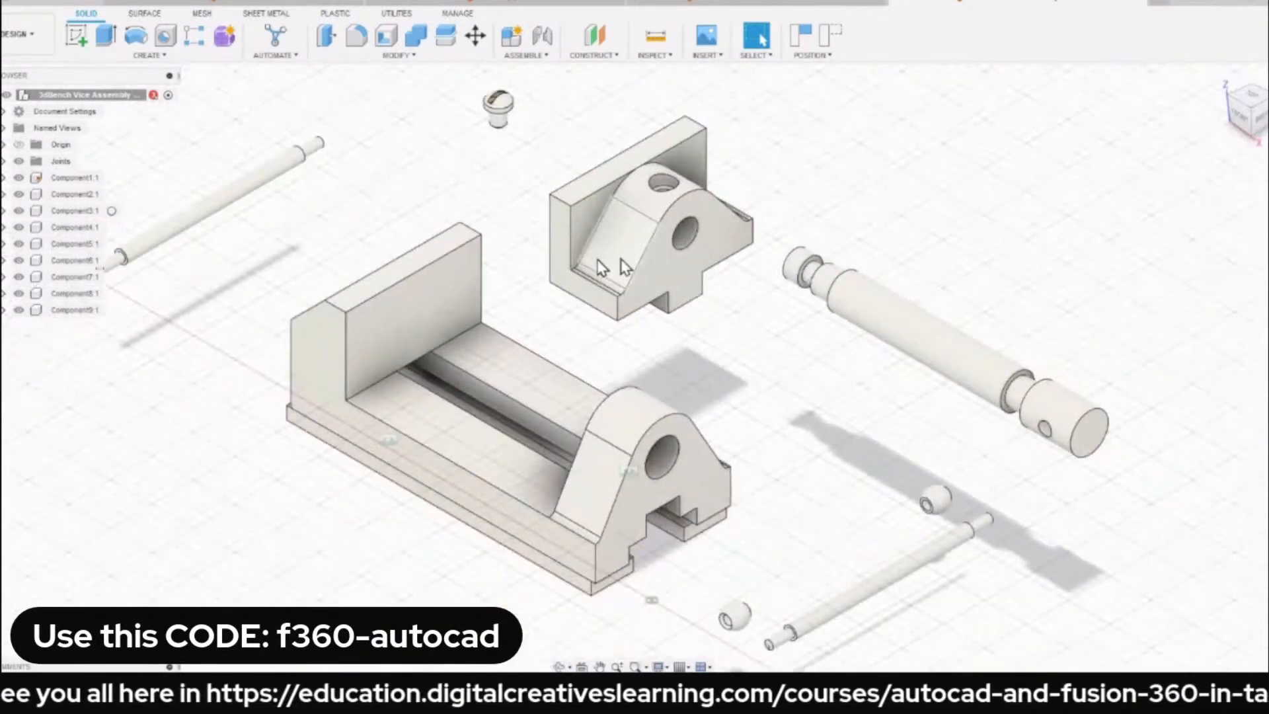
Move the loose spindle freely beside the base to test its unconstrained motion.
drag(910, 328, 887, 365)
middle_drag(886, 367, 922, 308)
drag(941, 280, 991, 328)
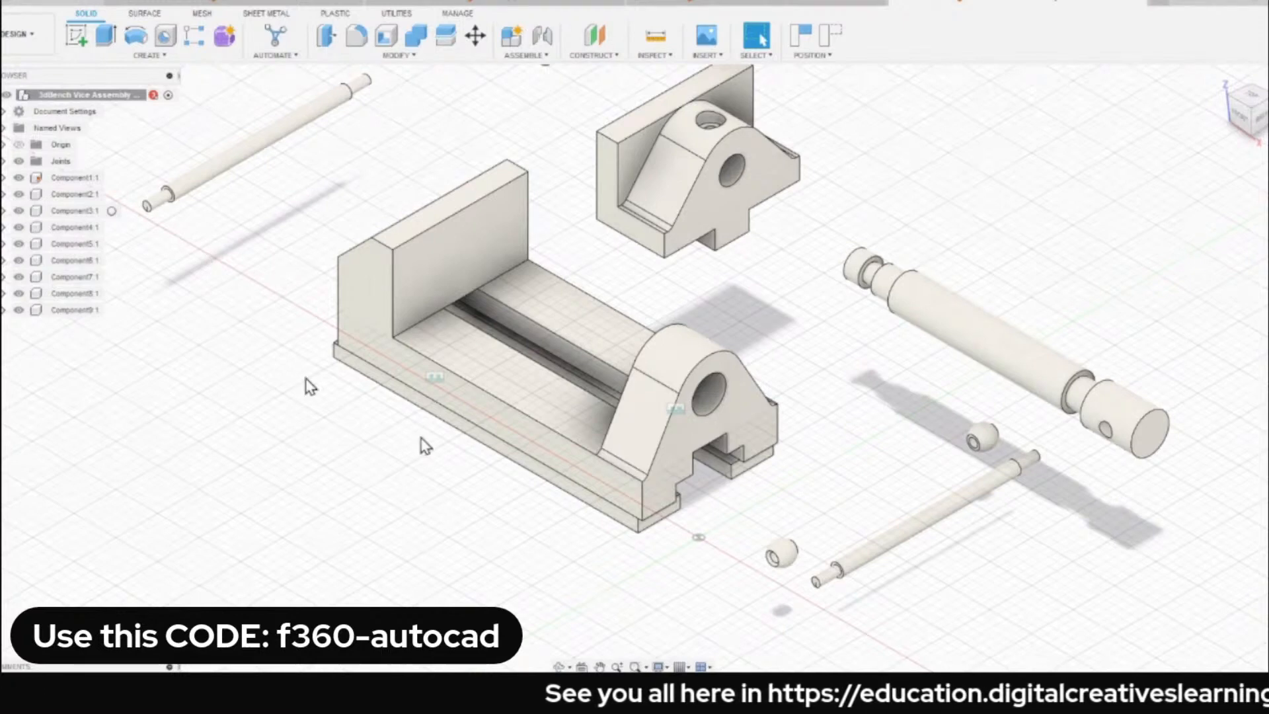
Examine the motion types offered by the Joint command for connecting the spindle, without creating a joint.
key(j)
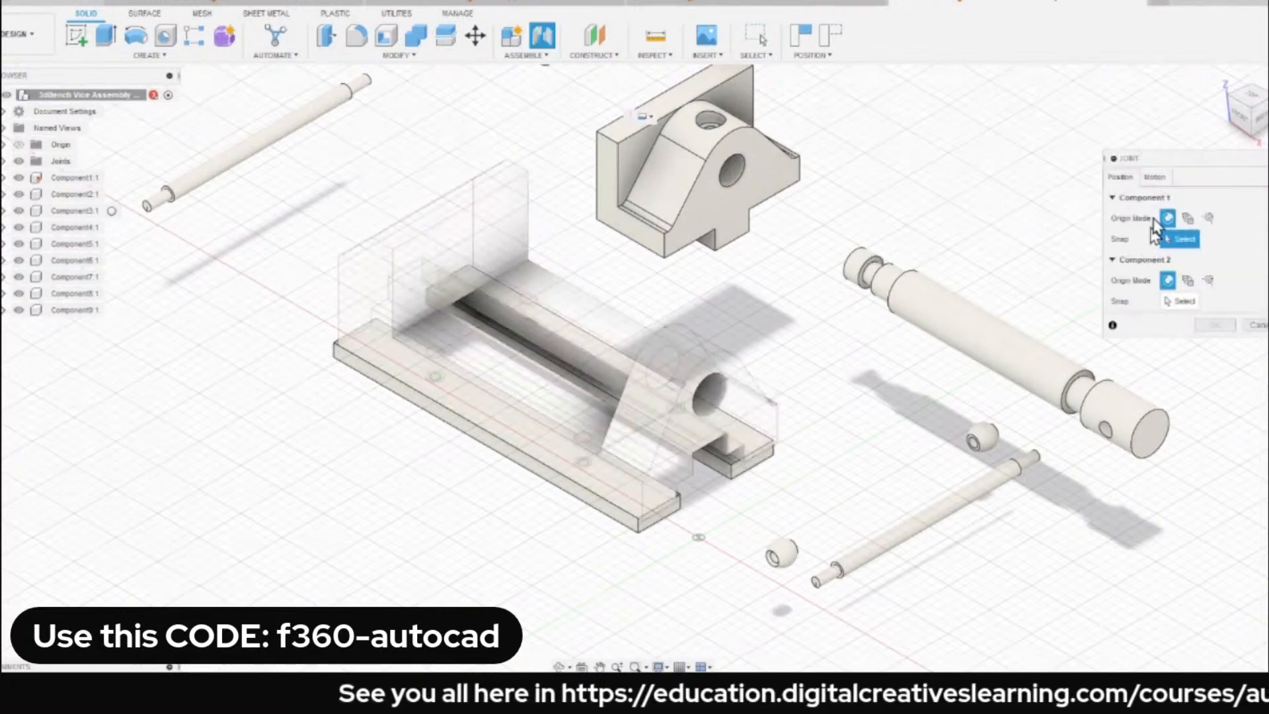
click(1190, 197)
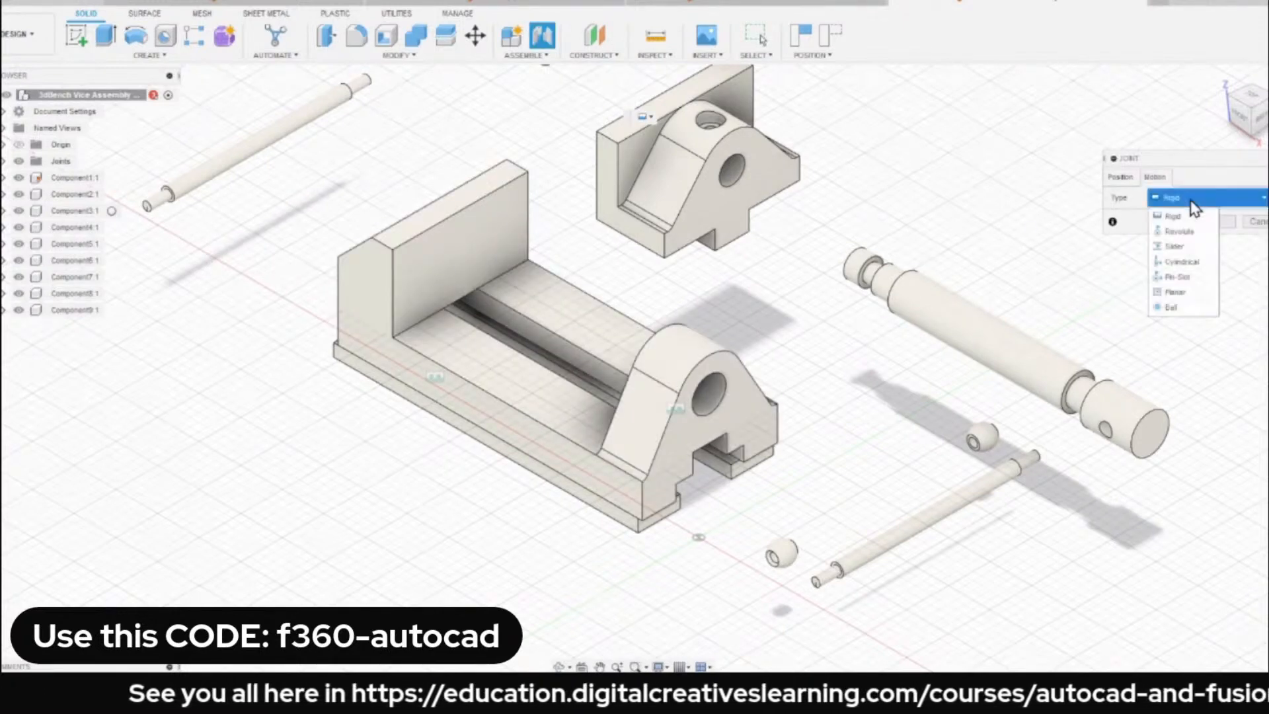
key(Escape)
key(Escape)
drag(1005, 352, 950, 333)
key(j)
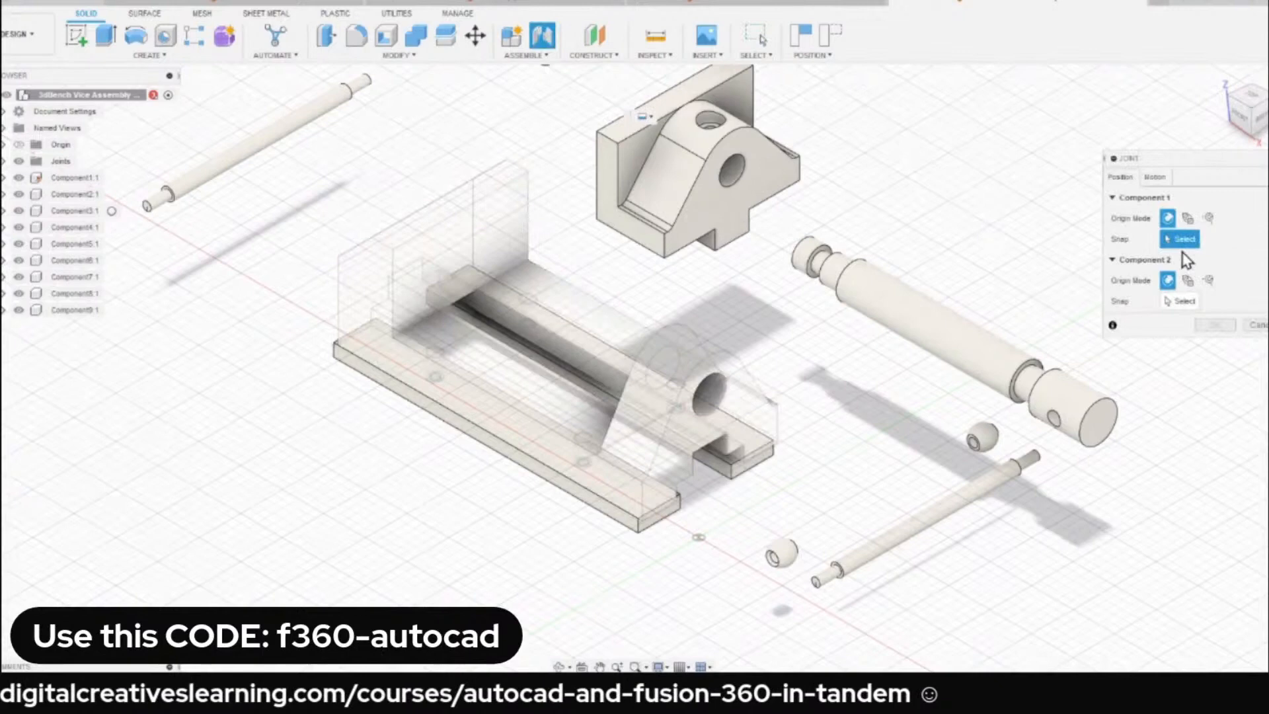
click(1157, 177)
click(1166, 202)
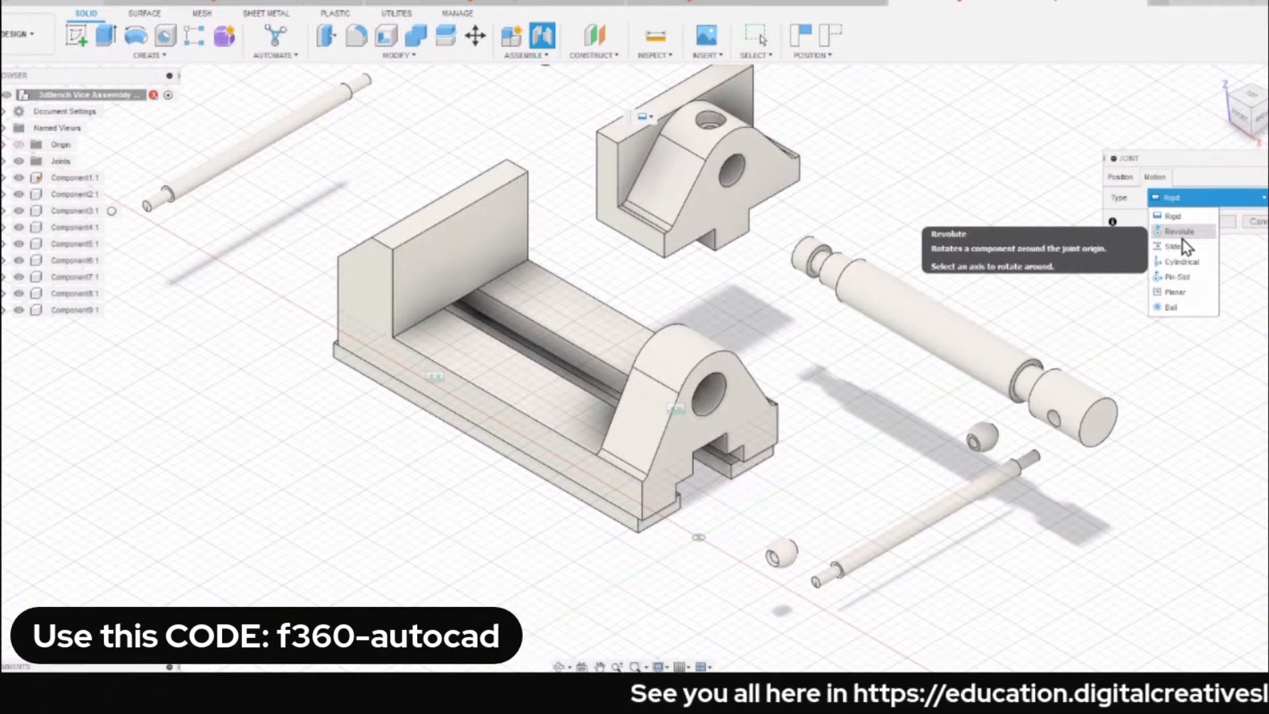
click(959, 345)
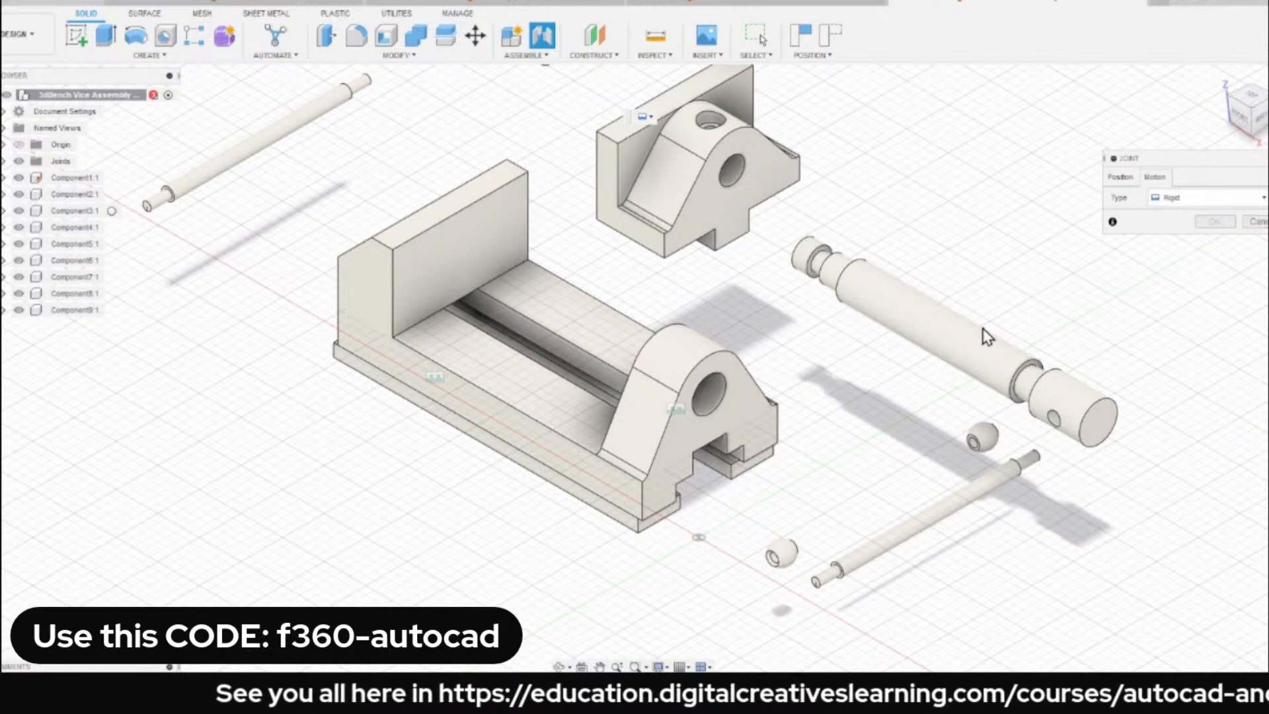
key(Escape)
Try the spindle by hand in the bore of the base's upright, and move it back out beside the base.
drag(973, 346, 686, 378)
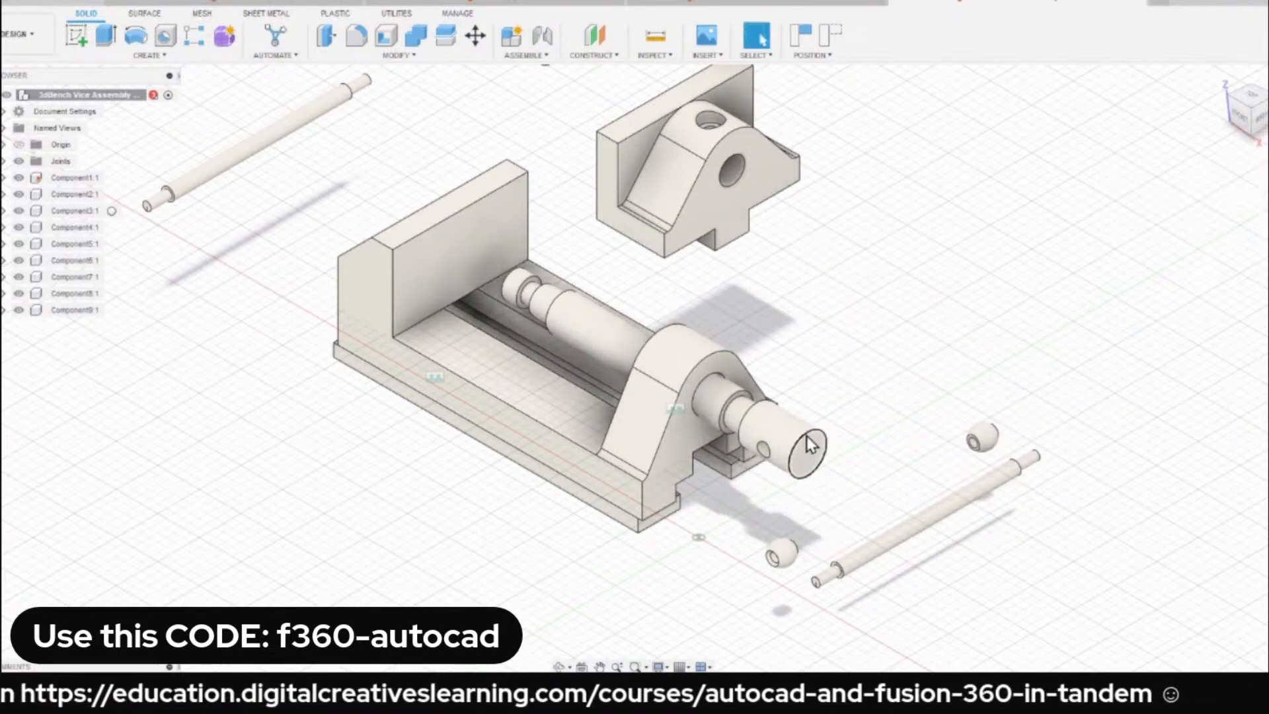
drag(804, 454, 703, 434)
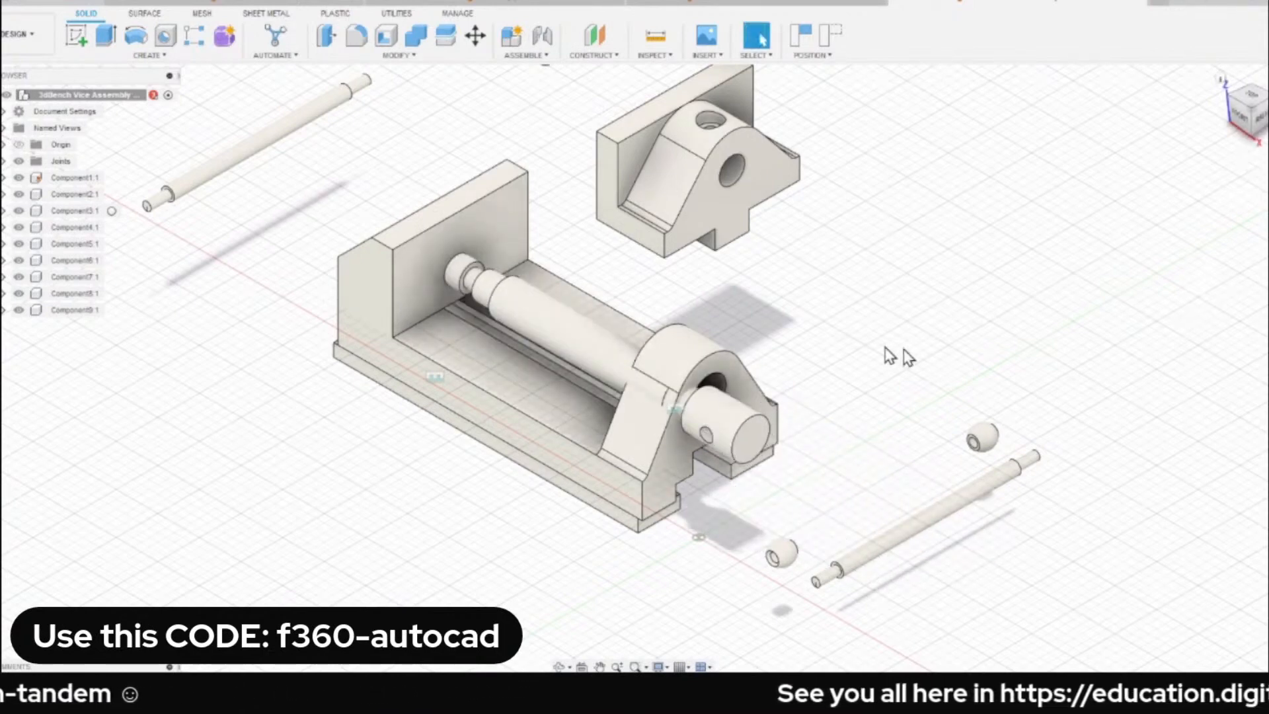
drag(558, 314, 867, 349)
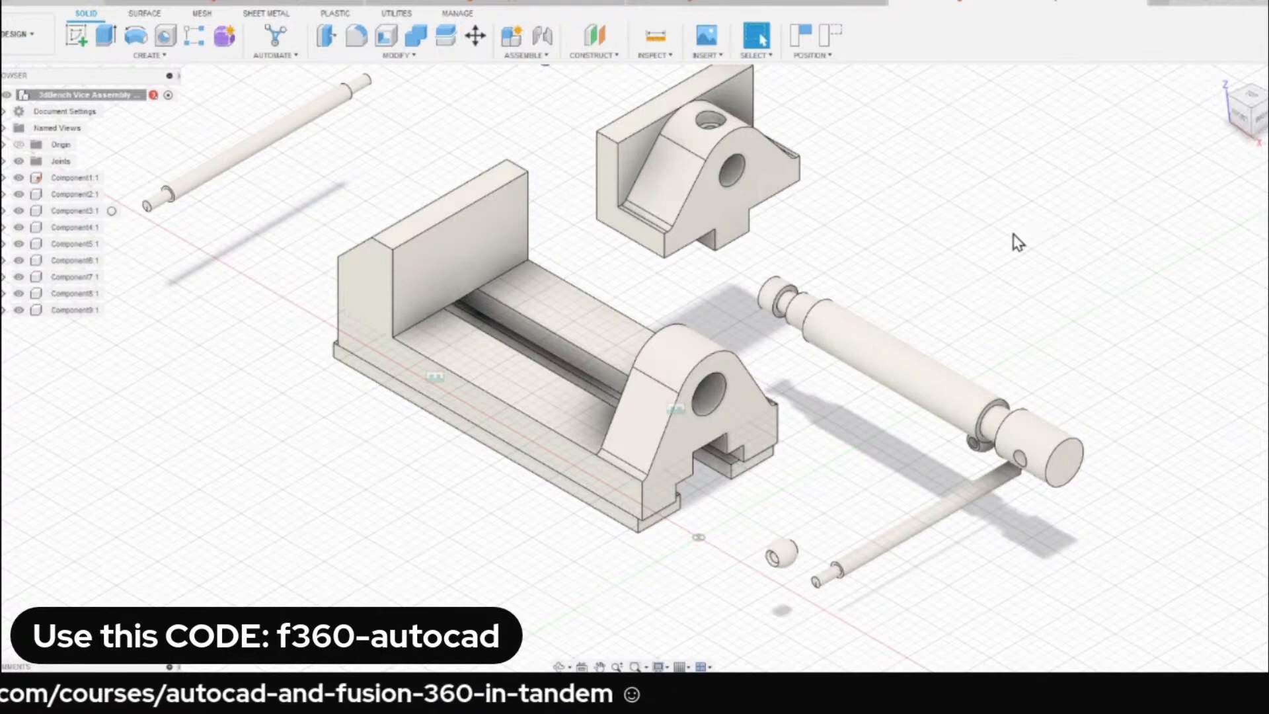
Start a joint with Cylindrical motion and snap Component 1 to the middle of the spindle's main shaft.
key(j)
click(1155, 177)
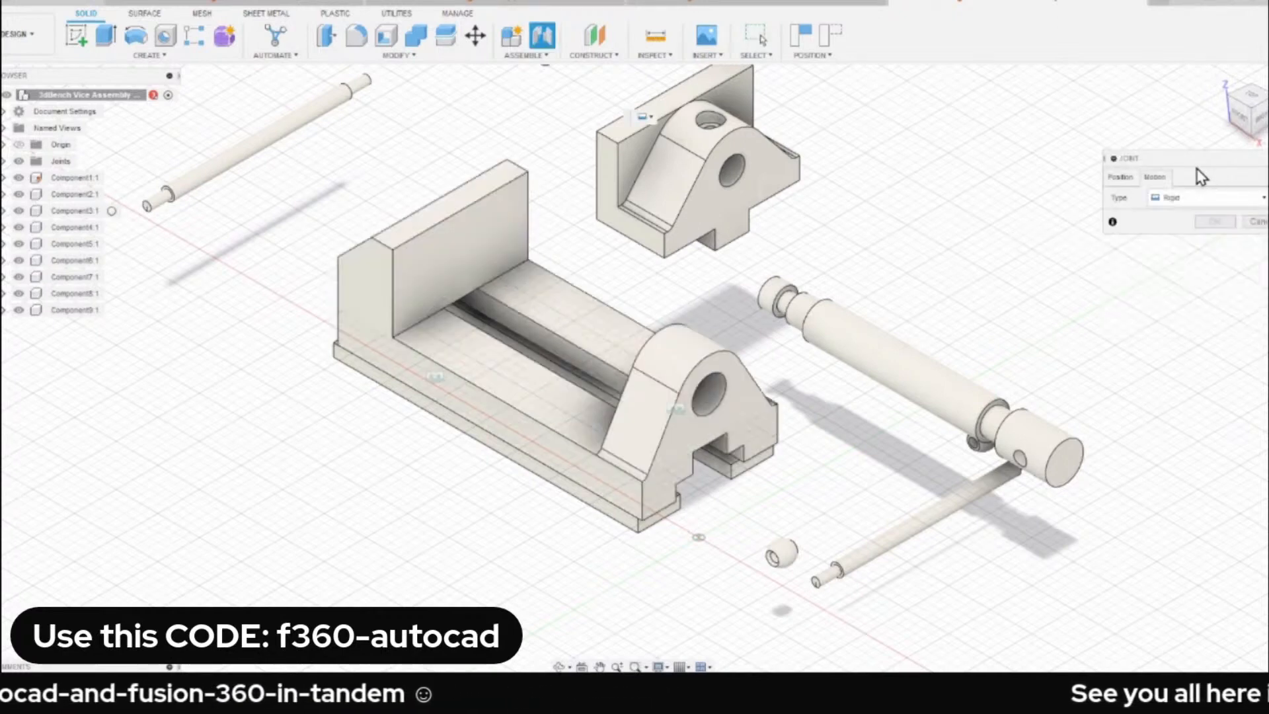
click(1190, 198)
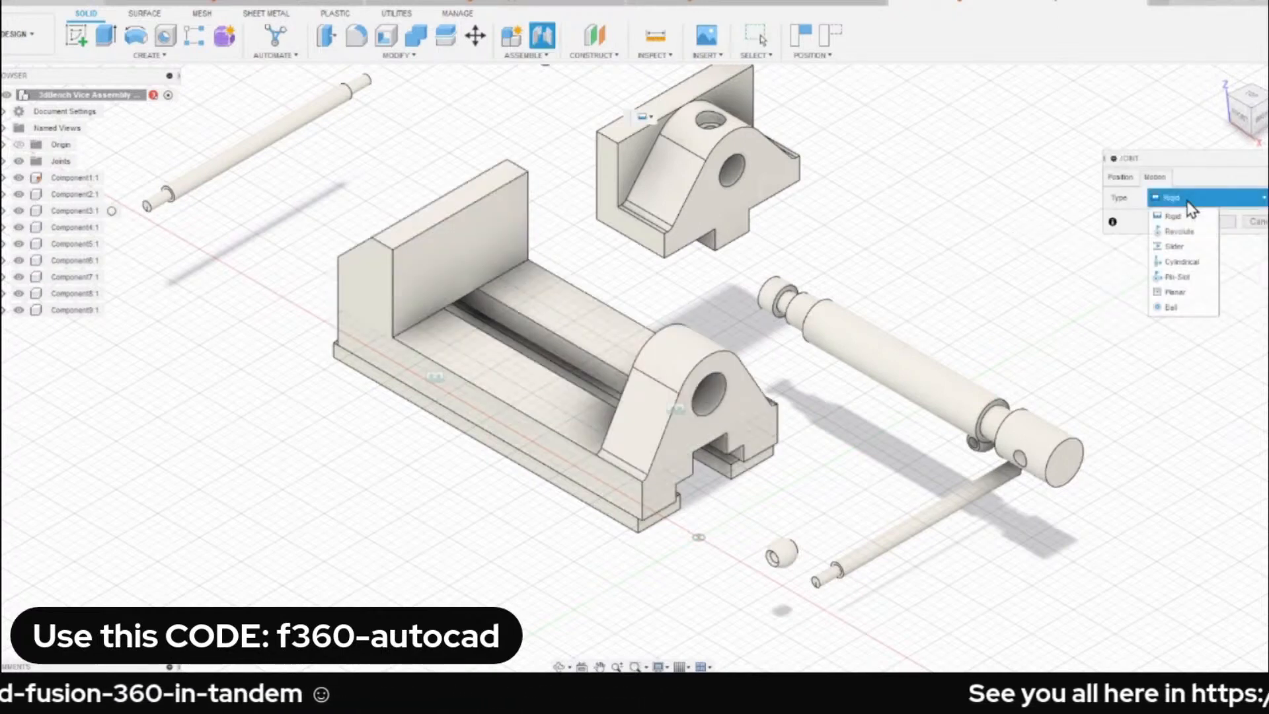
click(1191, 265)
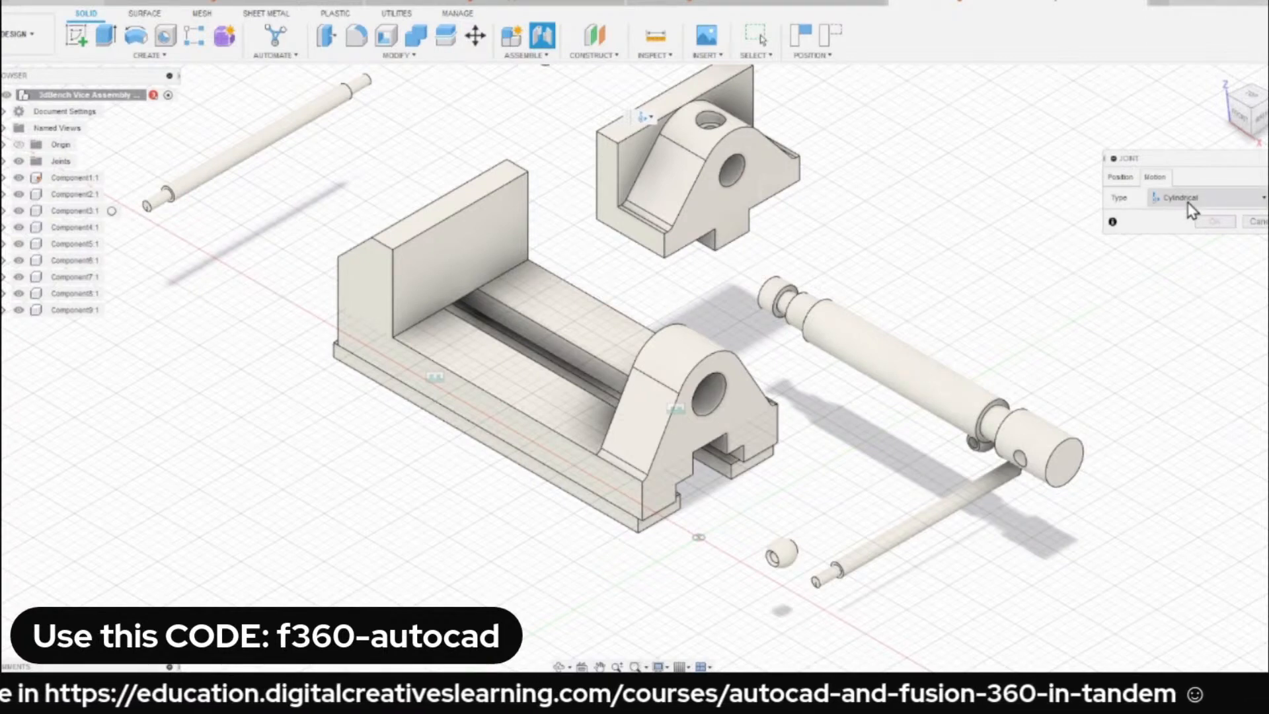
click(1121, 178)
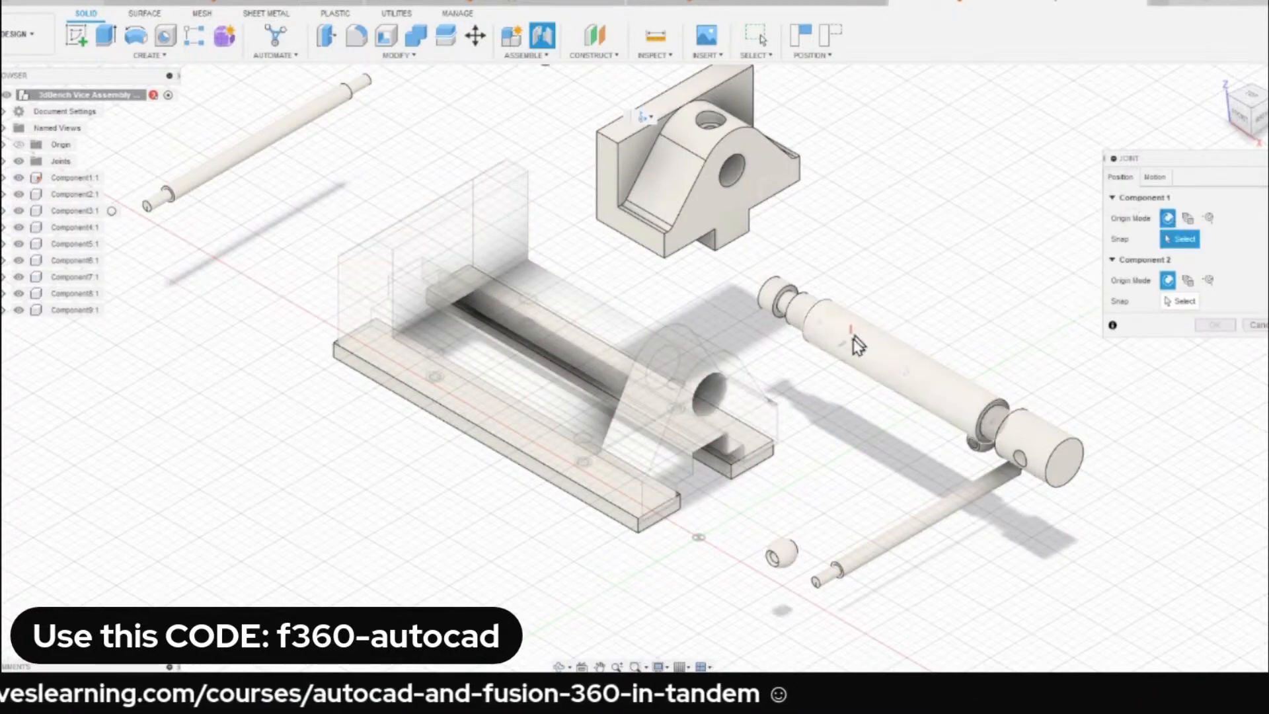
scroll(847, 344, up, 2)
scroll(934, 392, up, 2)
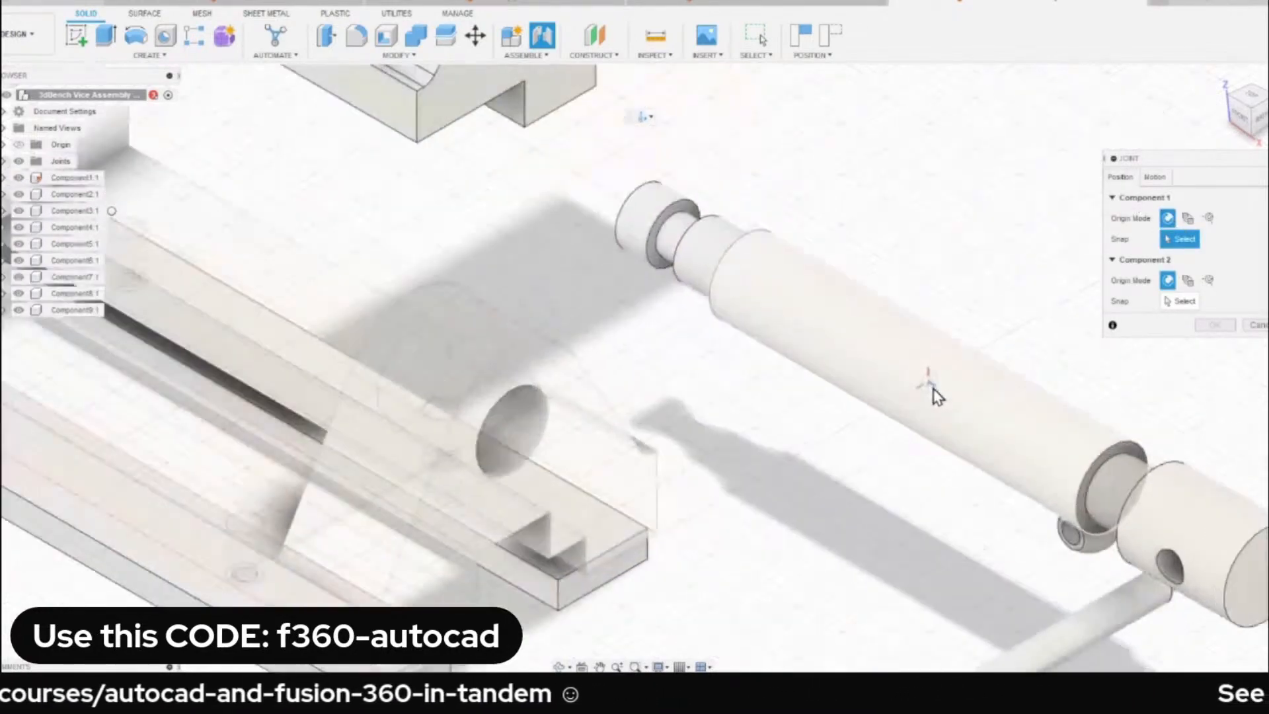
scroll(940, 397, down, 3)
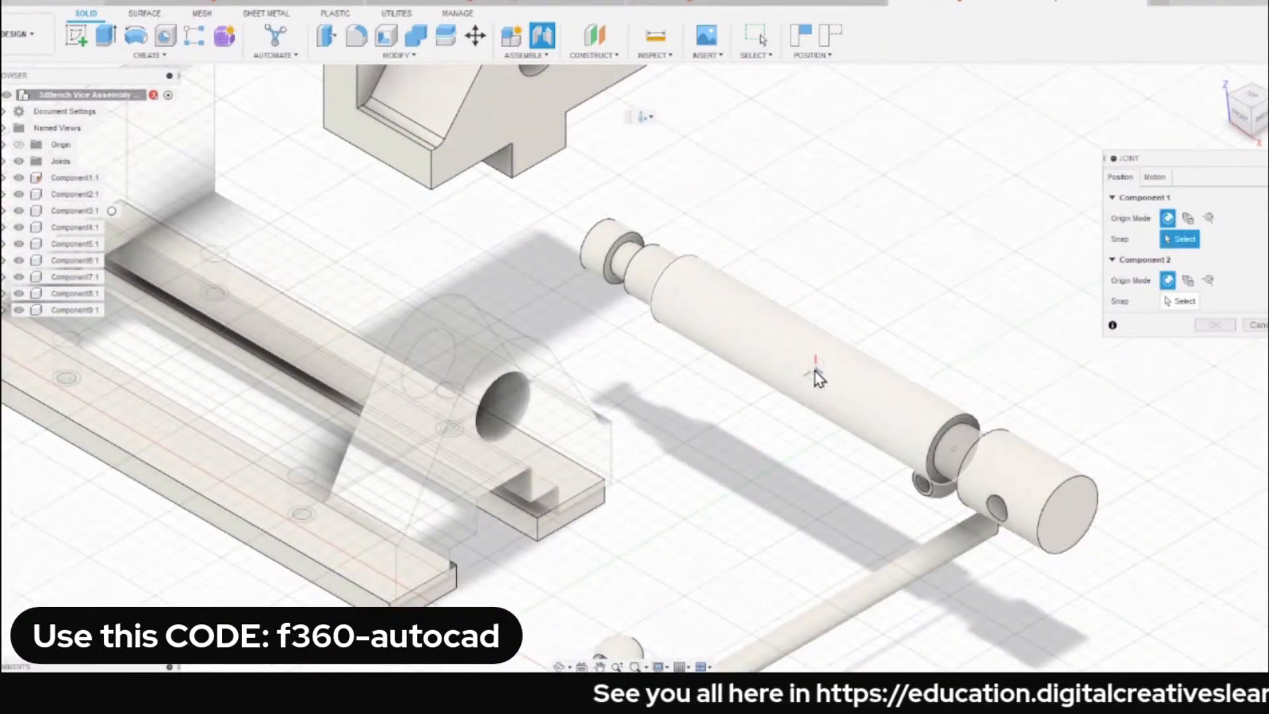
scroll(818, 379, up, 2)
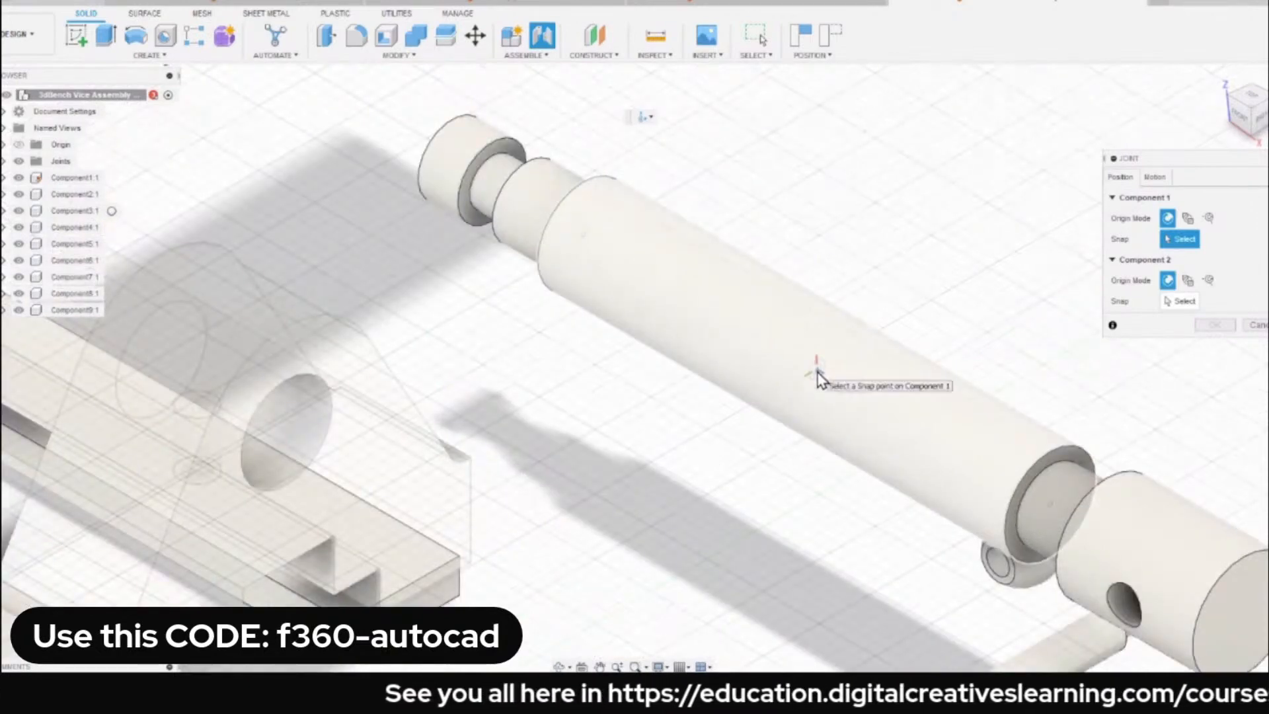
click(817, 379)
Snap Component 2 to the middle of the bore in the base's upright and complete the spindle's Cylindrical joint.
scroll(815, 369, down, 4)
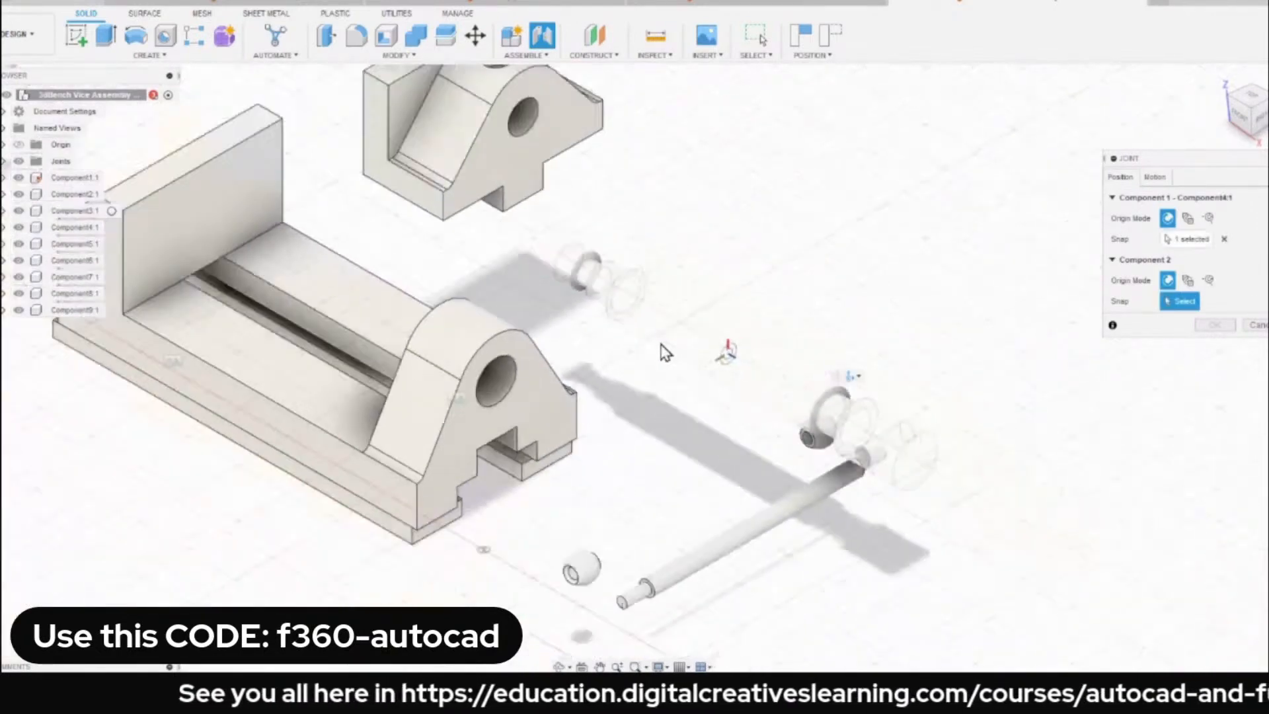
scroll(666, 351, up, 6)
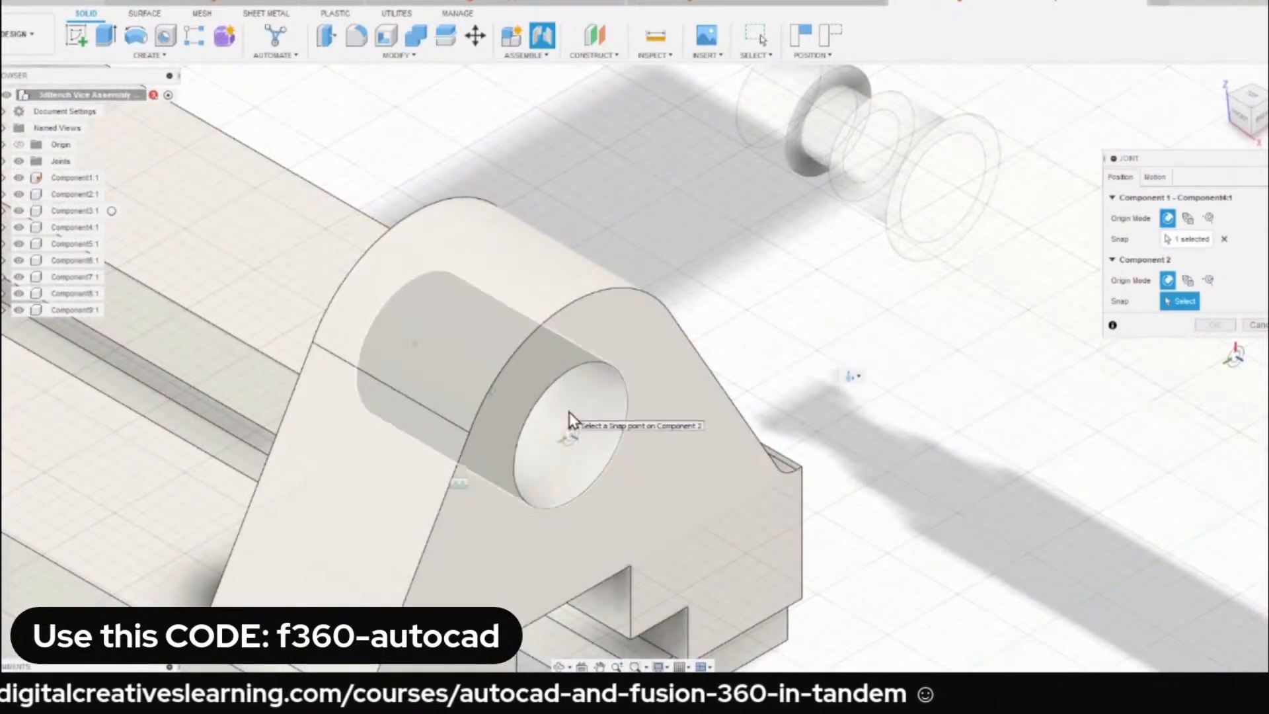
click(493, 395)
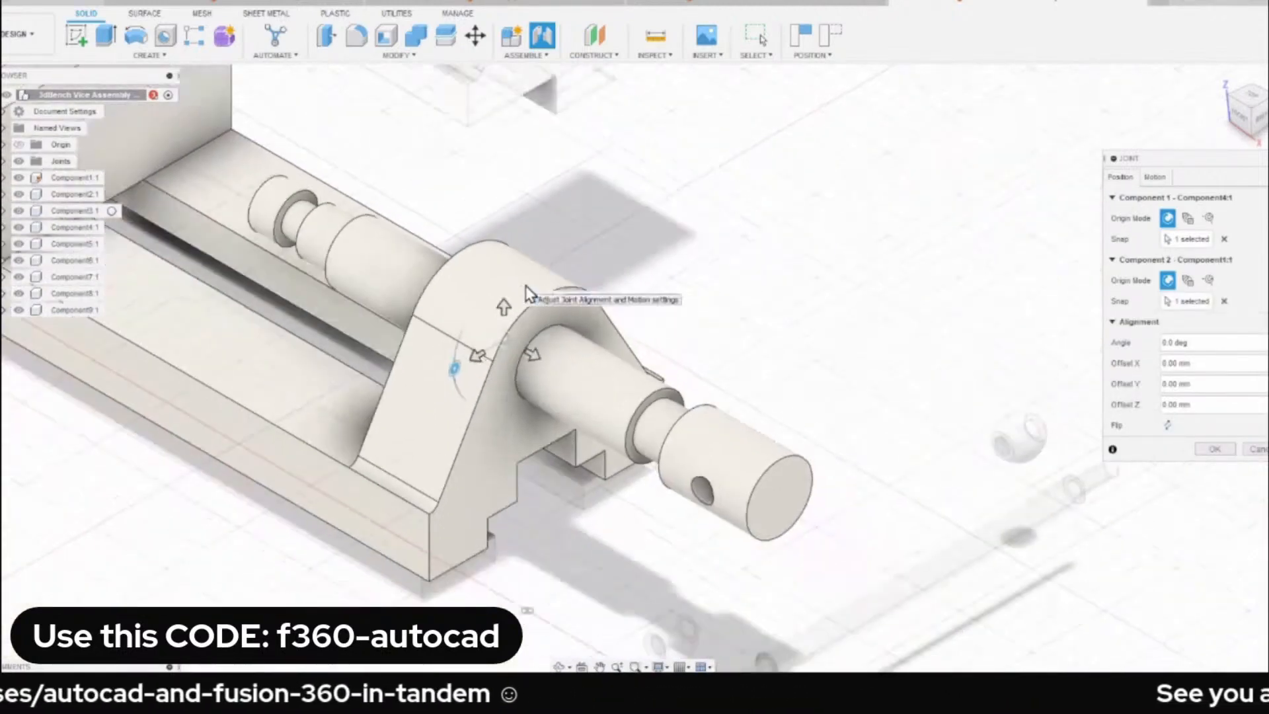
click(1215, 450)
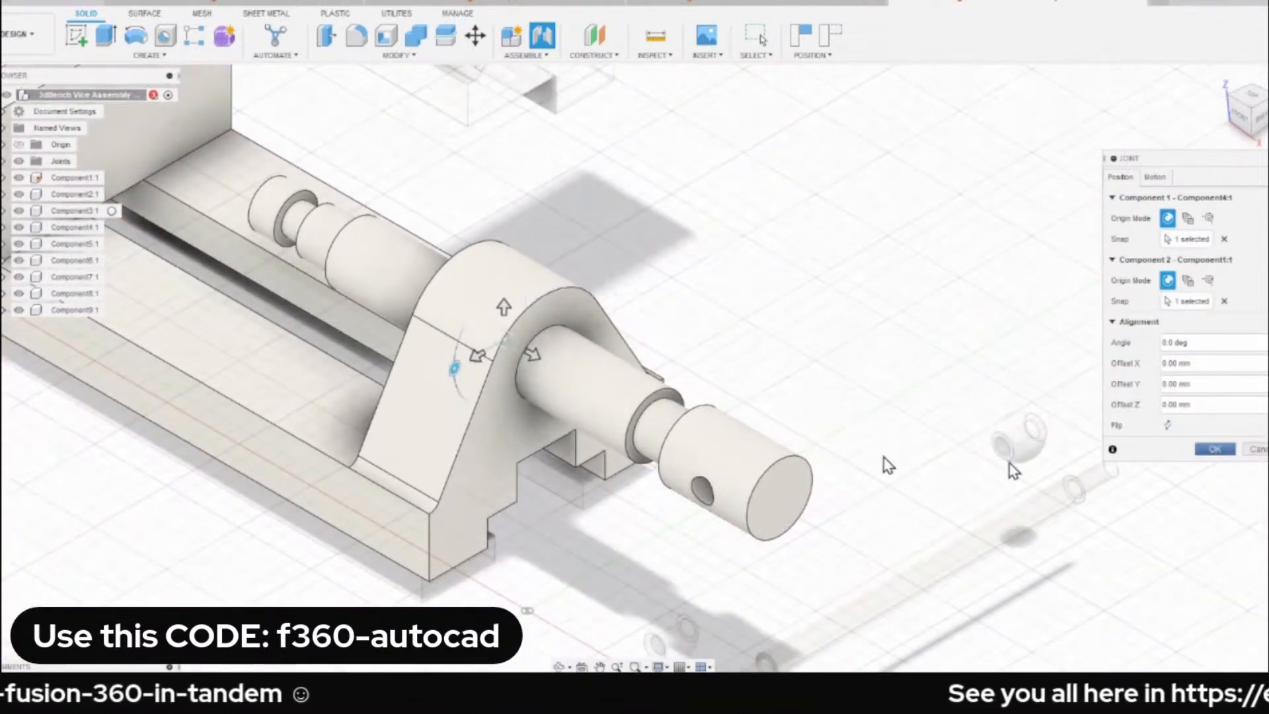
Slide and rotate the spindle in the upright's bore to test its jointed motion, and look through the available assembly commands.
drag(704, 492, 811, 418)
middle_drag(761, 304, 891, 339)
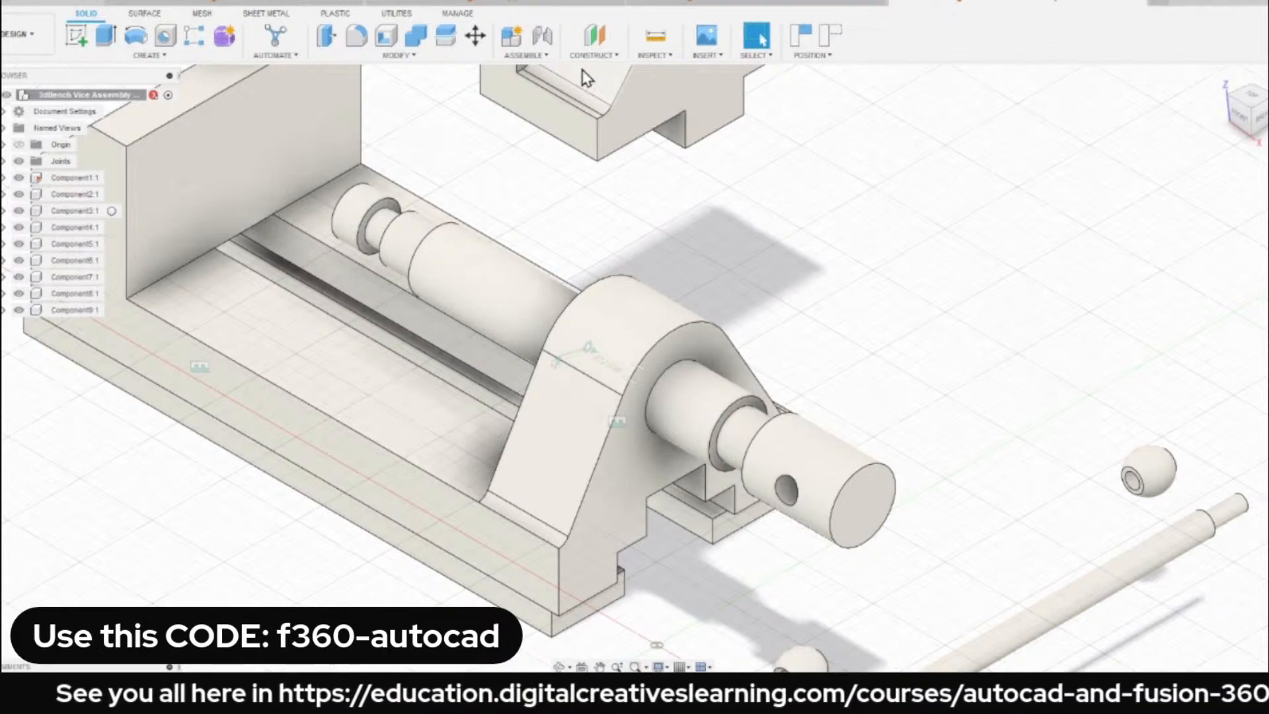
click(525, 55)
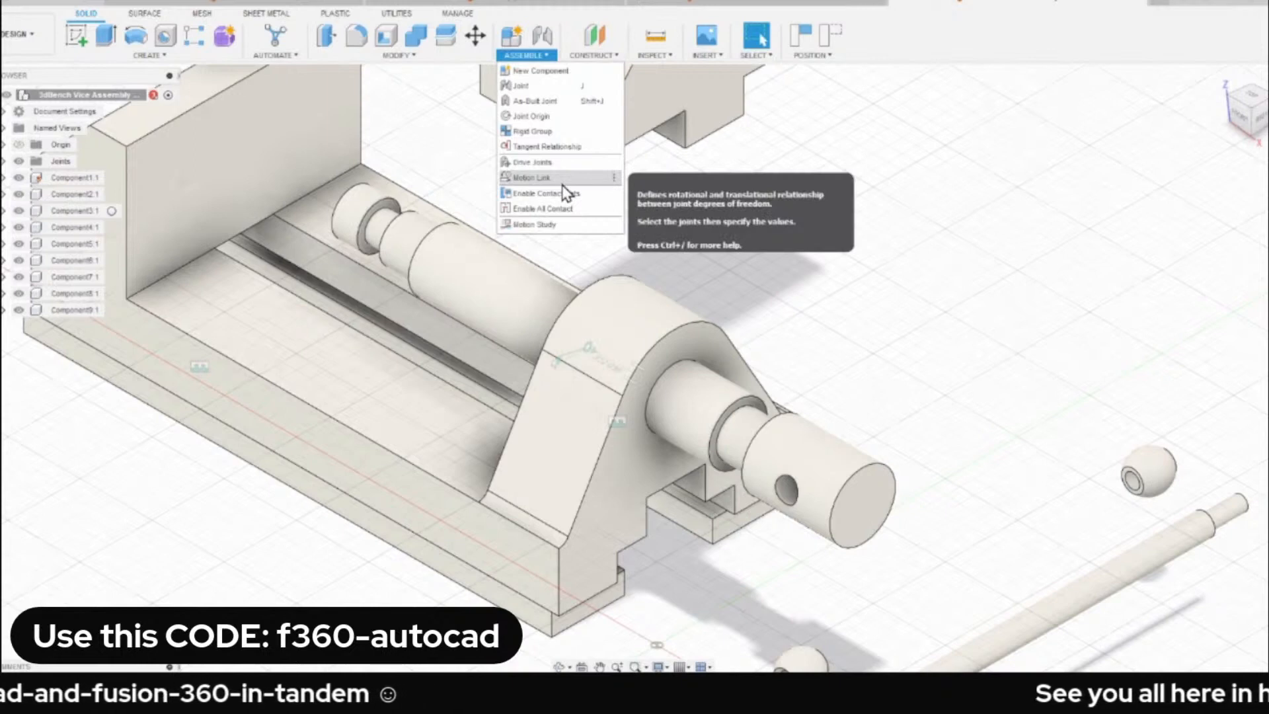
click(870, 230)
scroll(850, 271, down, 3)
drag(846, 419, 877, 418)
scroll(850, 320, up, 3)
scroll(760, 285, down, 3)
scroll(718, 283, up, 2)
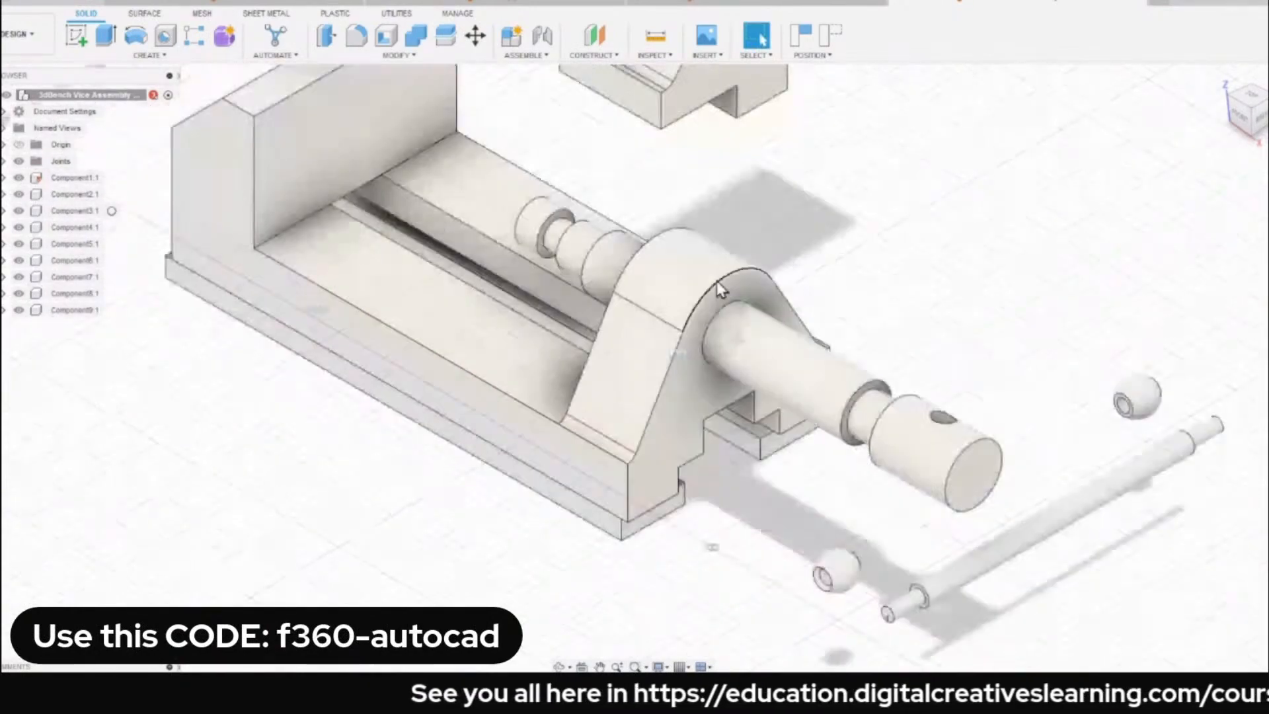
scroll(717, 281, down, 3)
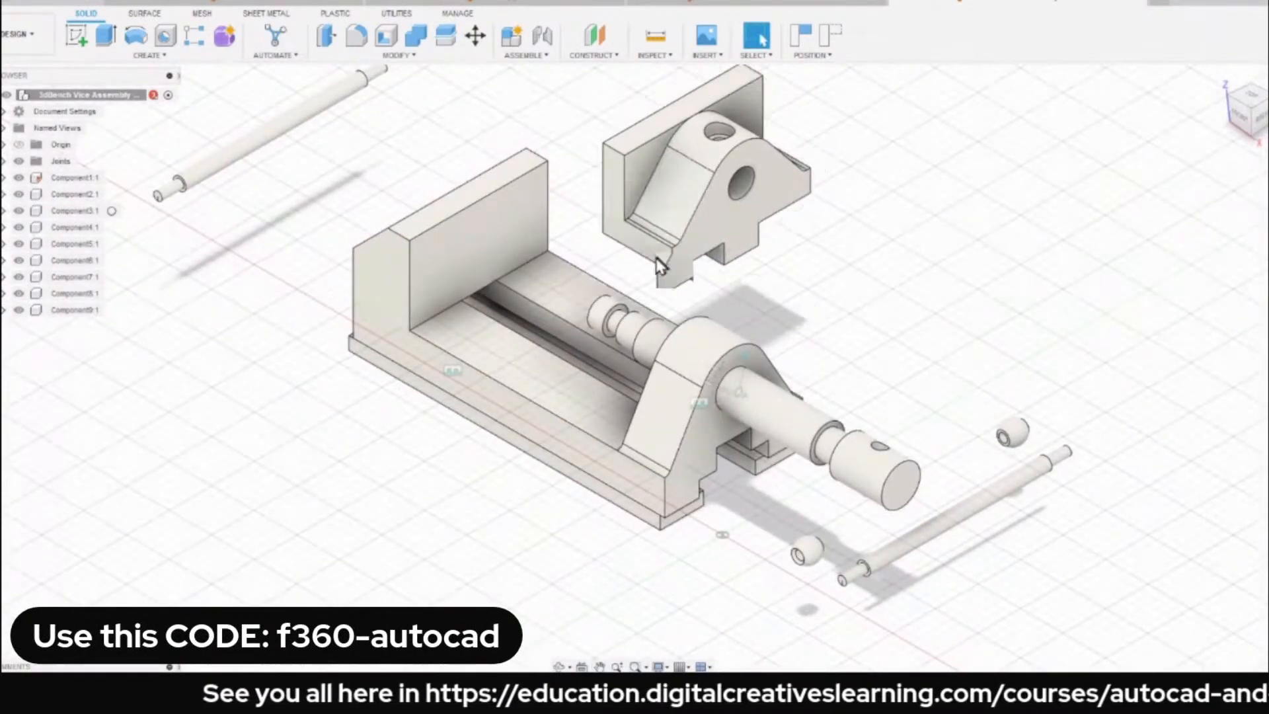
Reposition the loose movable jaw above the base and slide the spindle out of the upright's bore.
drag(659, 266, 657, 228)
scroll(680, 212, up, 4)
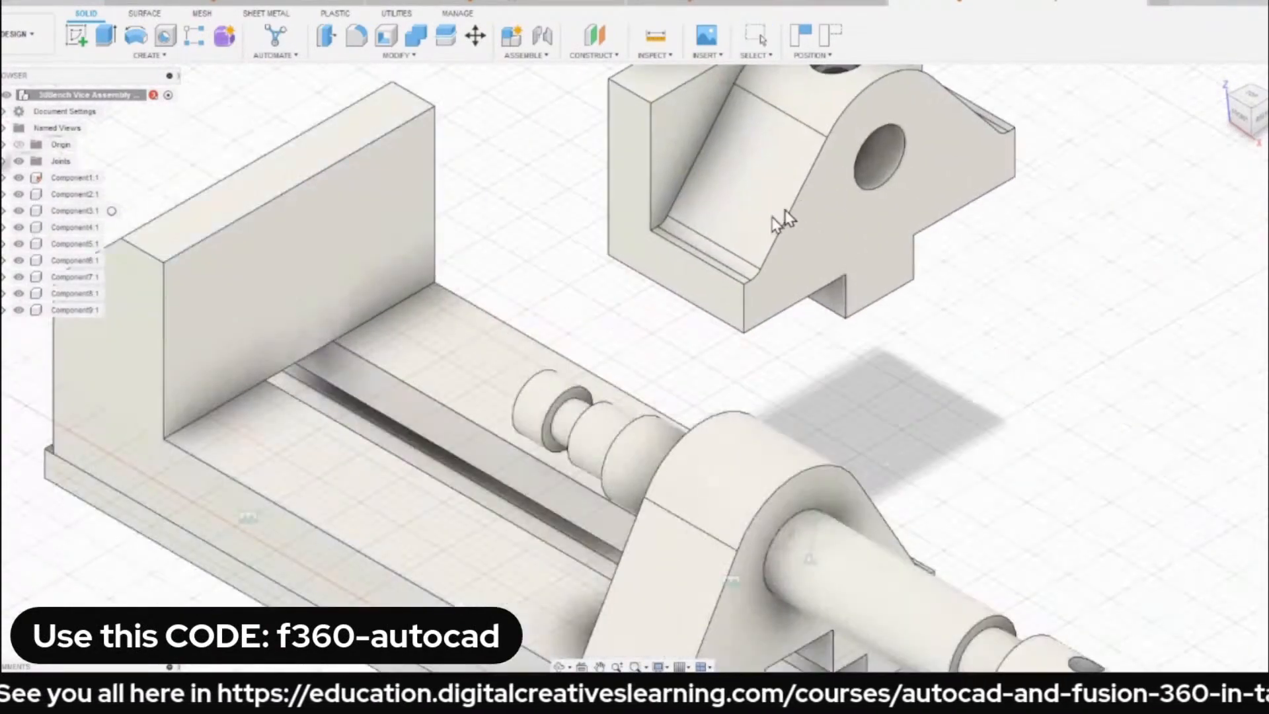
drag(783, 220, 744, 233)
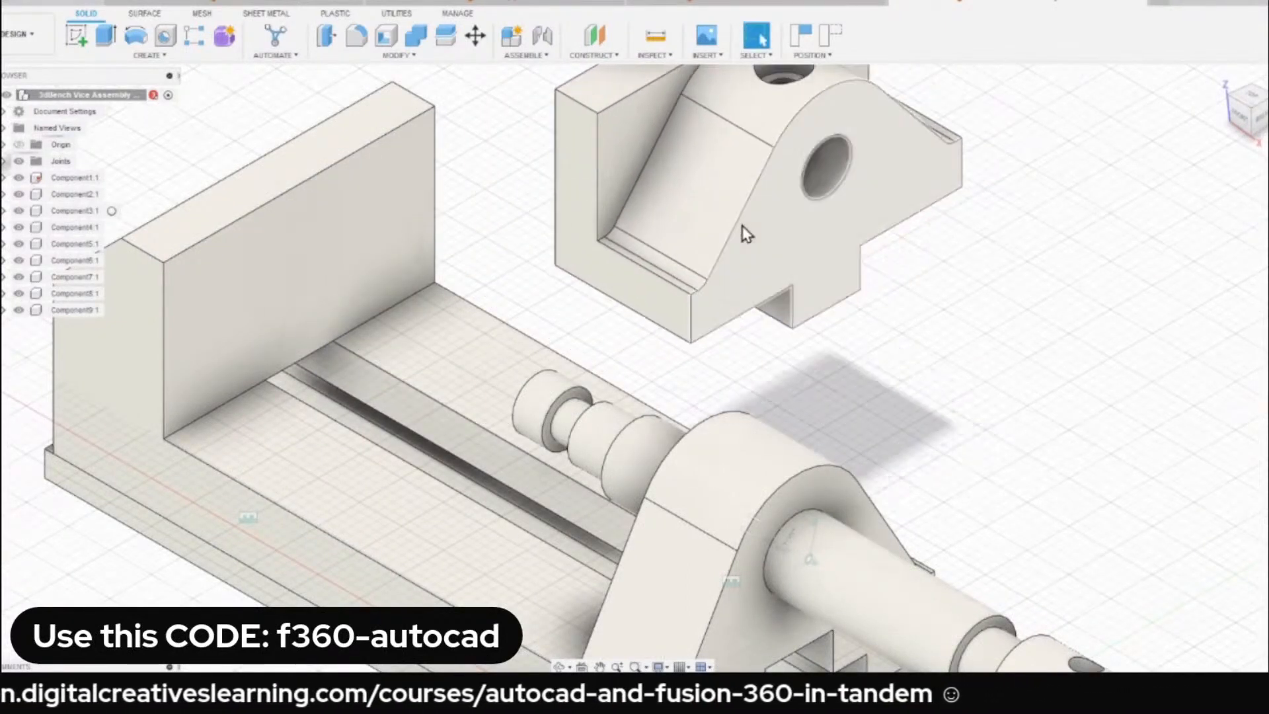
scroll(886, 304, down, 4)
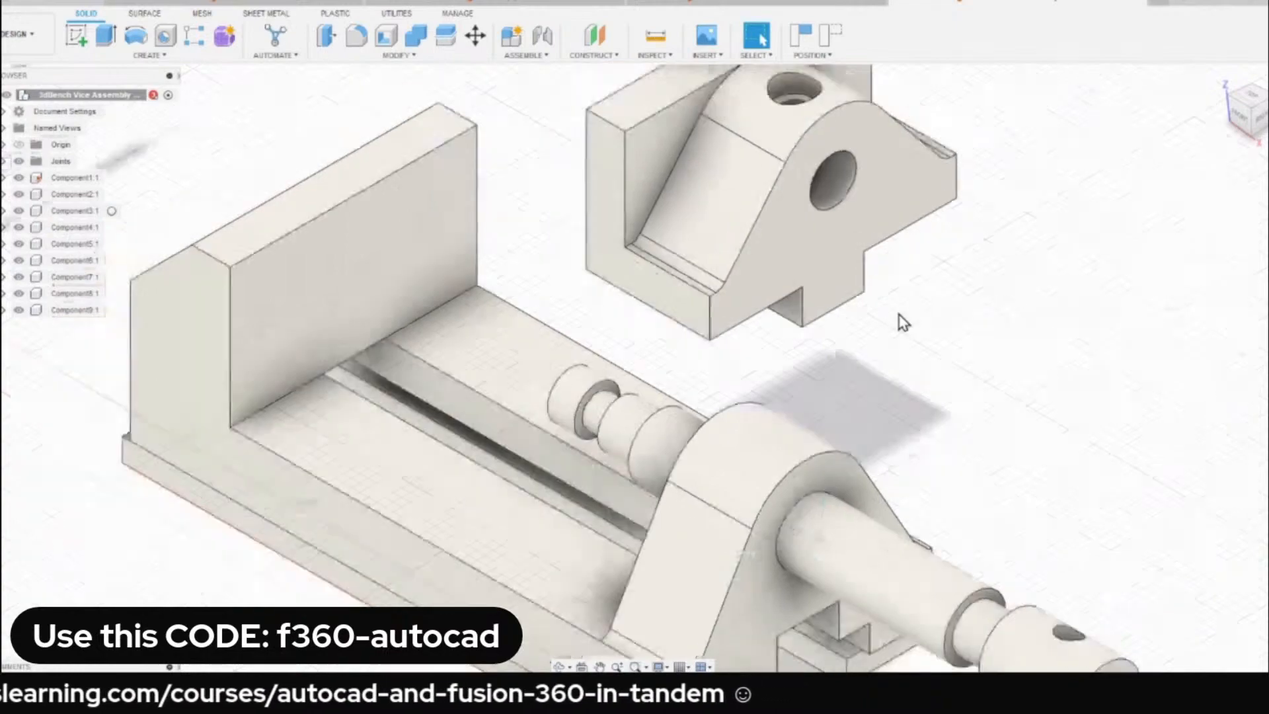
drag(1032, 585, 1255, 701)
scroll(998, 405, down, 3)
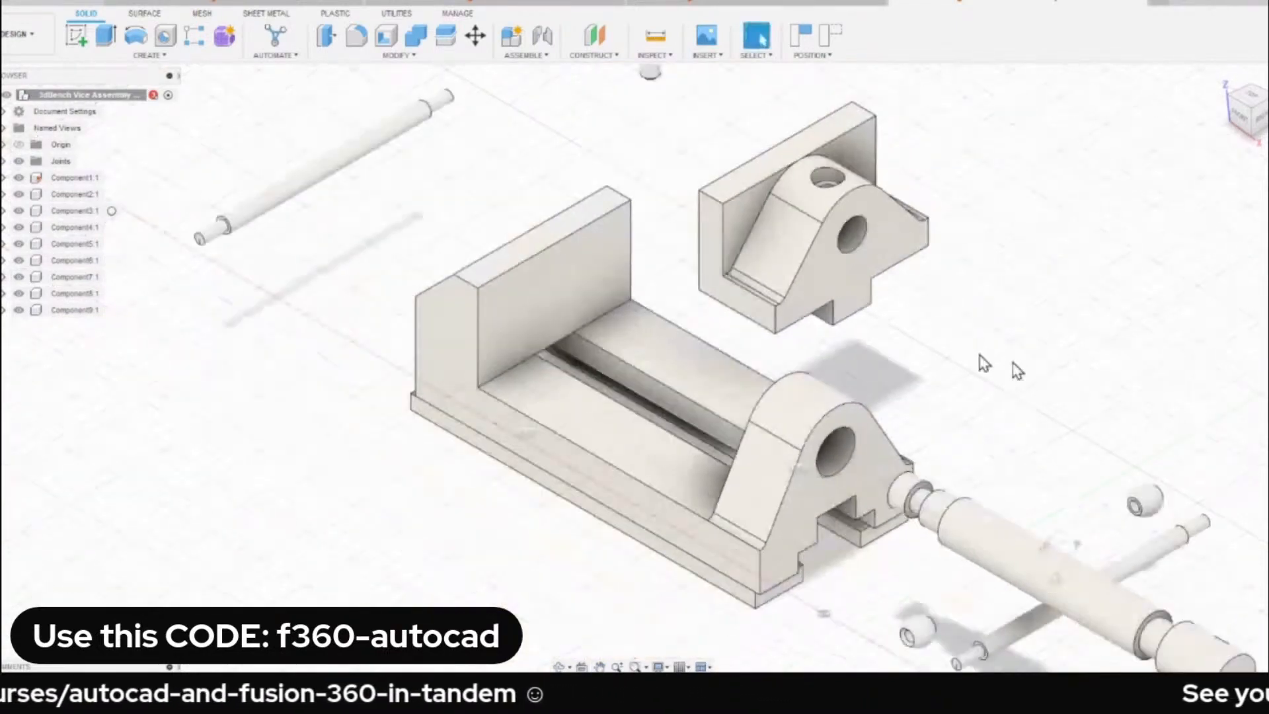
middle_drag(983, 355, 873, 362)
Check the Joint command's motion type without creating a joint, and move the loose movable jaw farther away from the base.
key(j)
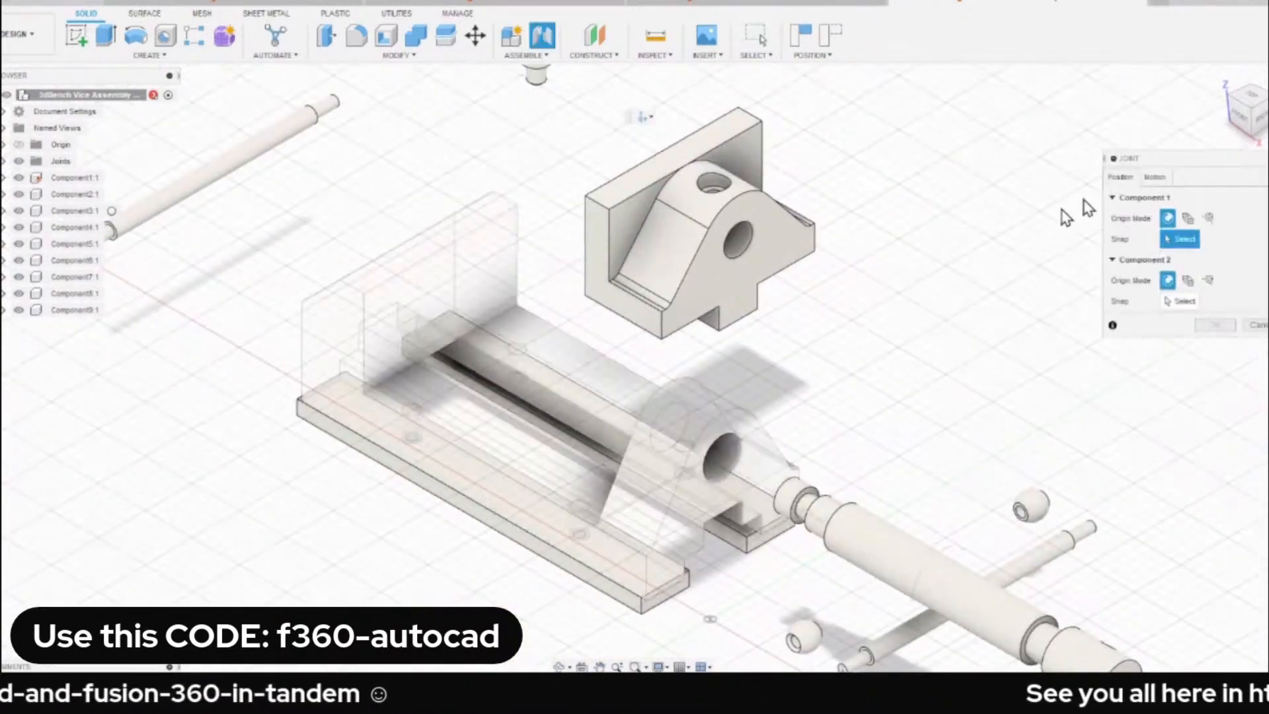
click(1166, 181)
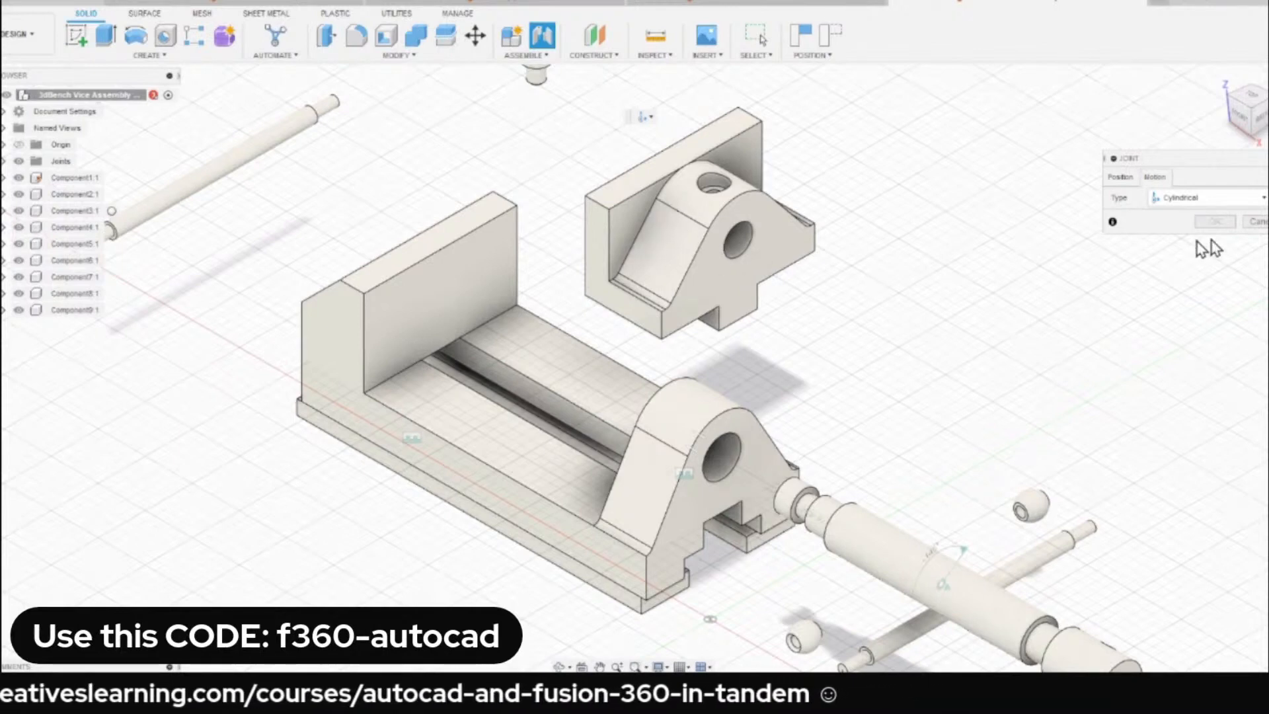
click(1249, 225)
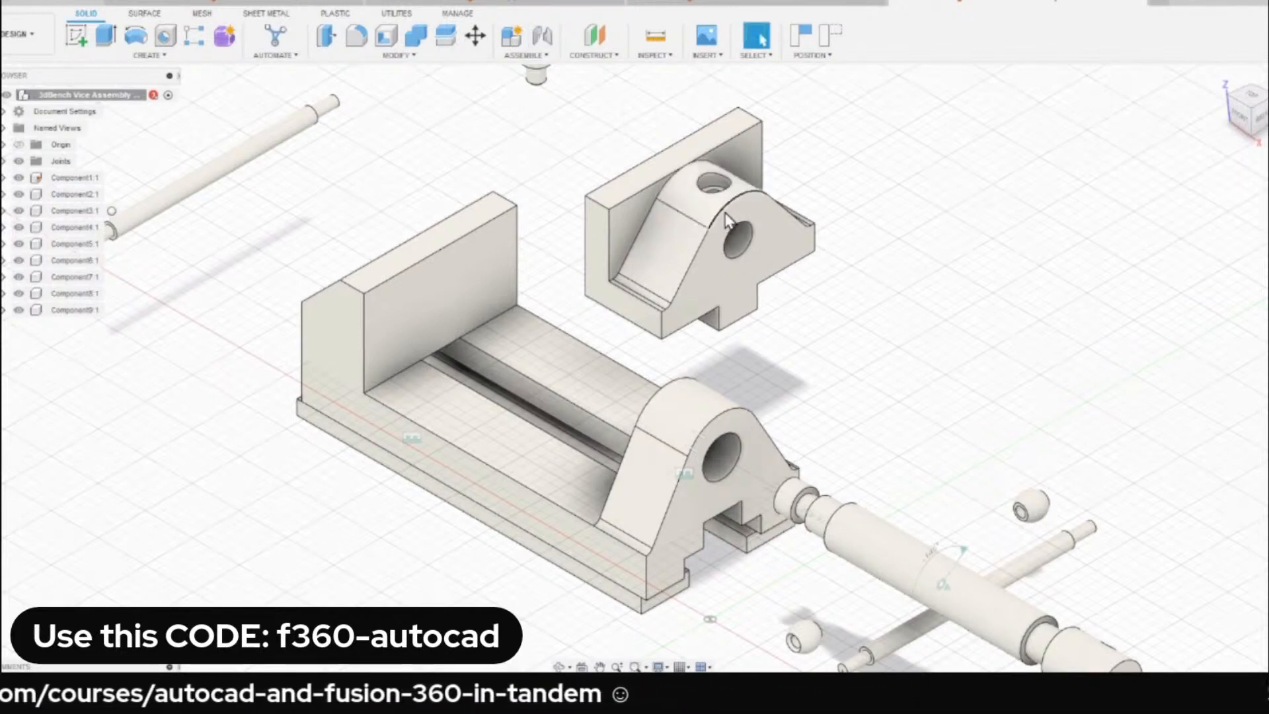
drag(726, 220, 813, 197)
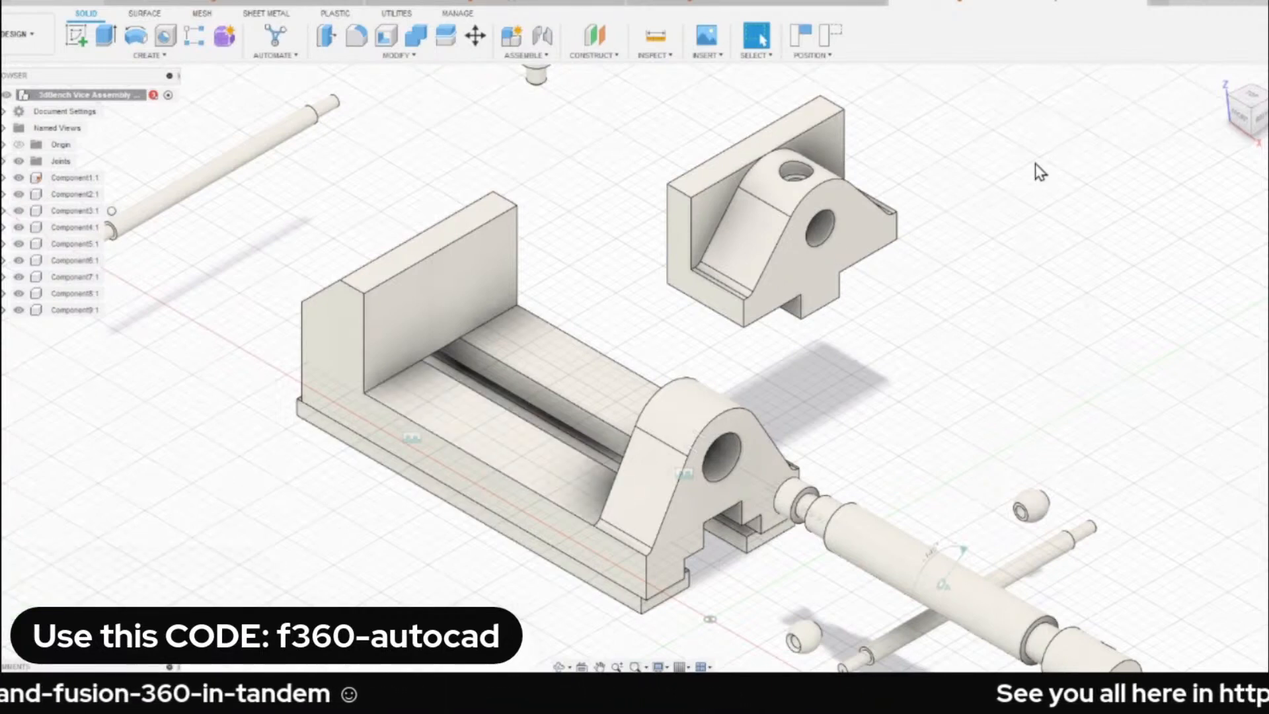
Start a new joint for the movable jaw and set its motion type to Slider.
key(j)
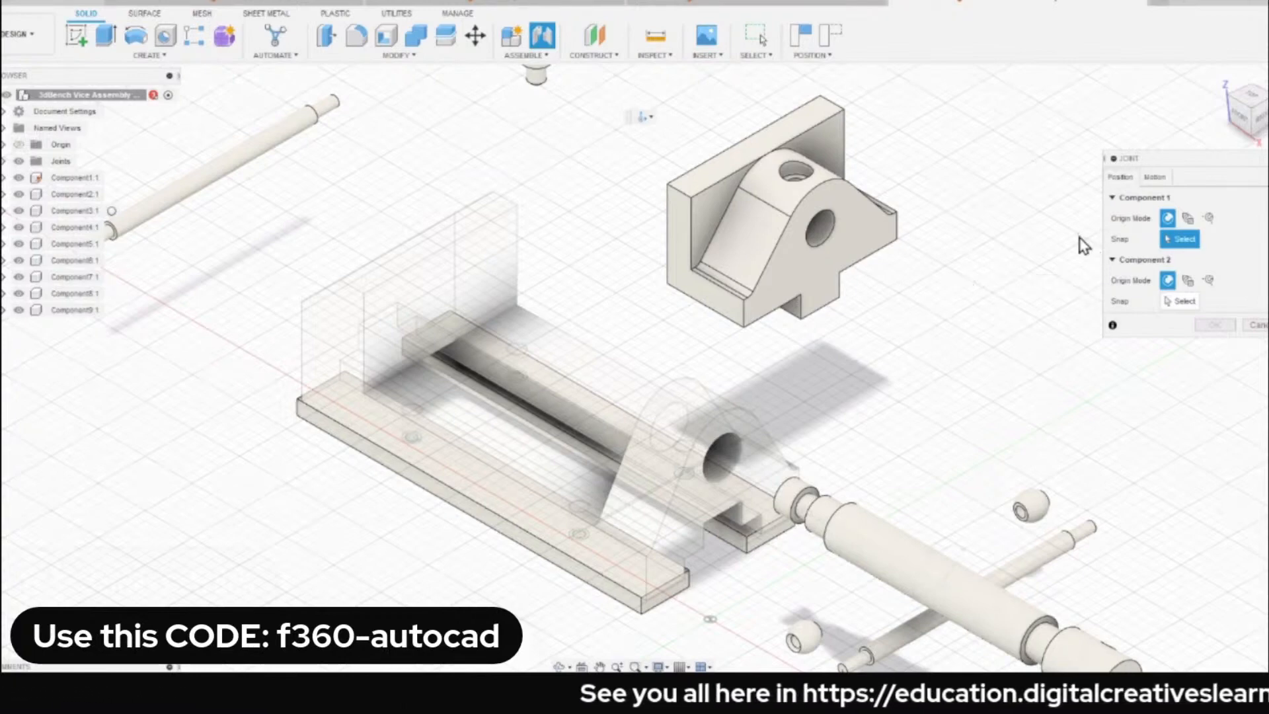
click(1157, 177)
click(1181, 197)
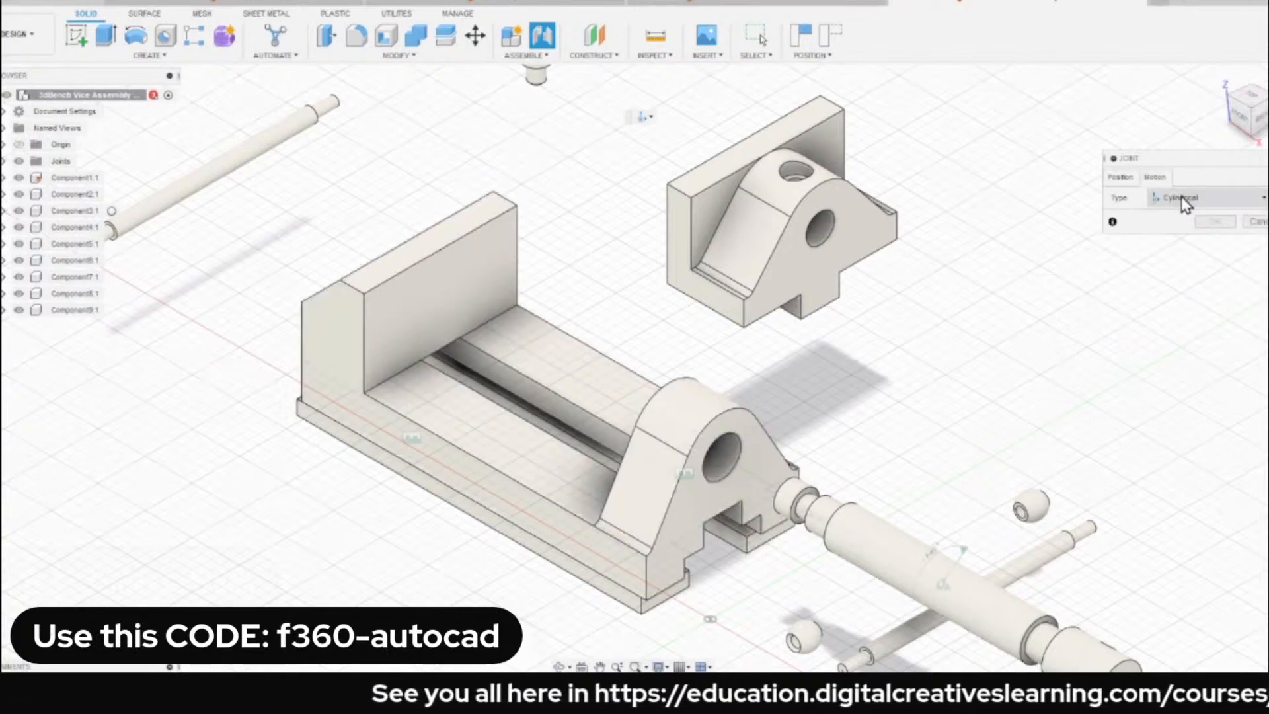
click(1183, 247)
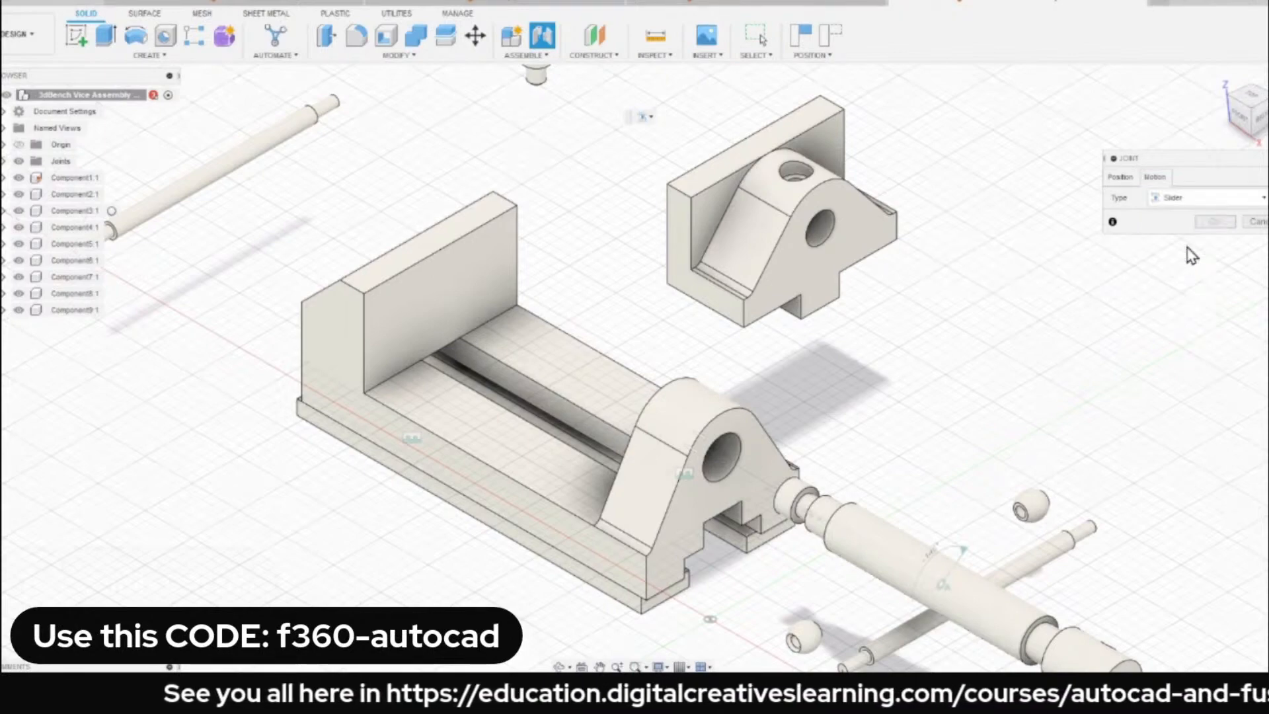
Examine the underside of the movable jaw and the base's guideway for Slider joint snap points, without creating the joint.
scroll(645, 323, up, 2)
scroll(676, 325, down, 2)
mouse_move(706, 328)
shift+middle_down()
mouse_move(713, 264)
mouse_move(717, 311)
shift+middle_up()
scroll(546, 419, up, 2)
shift+middle_drag(847, 272, 808, 322)
scroll(827, 314, up, 5)
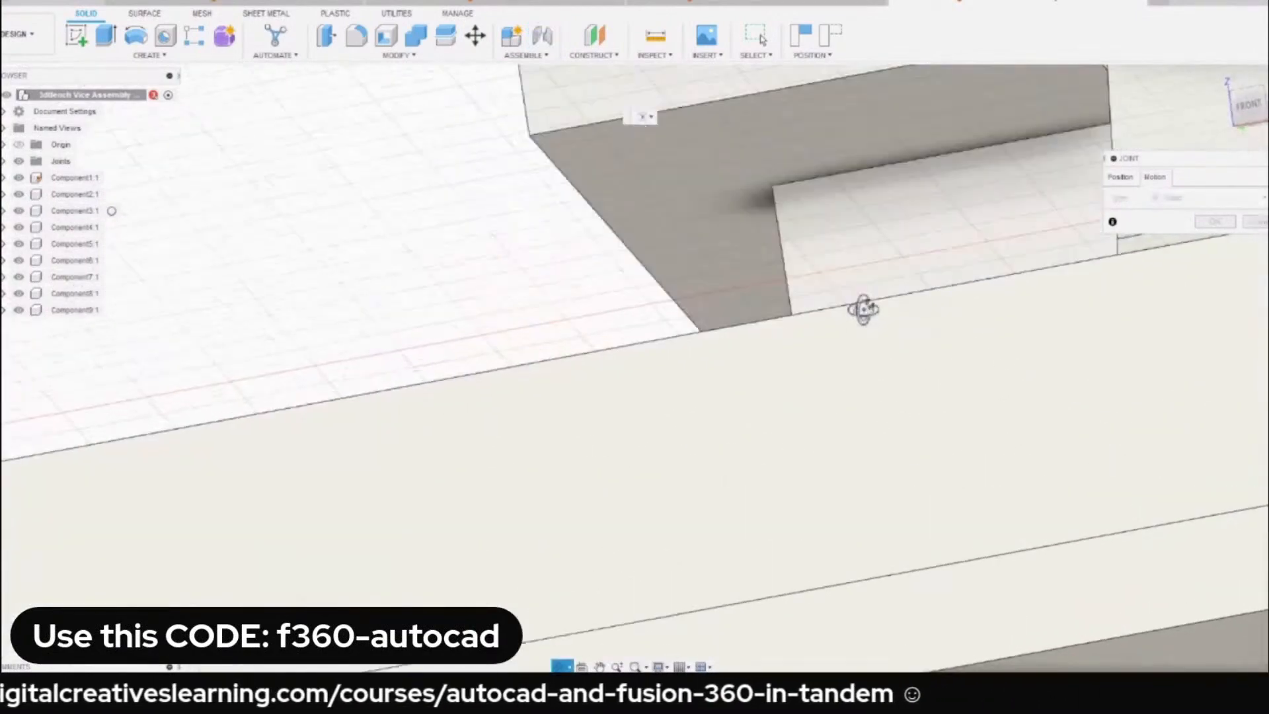
scroll(826, 255, down, 5)
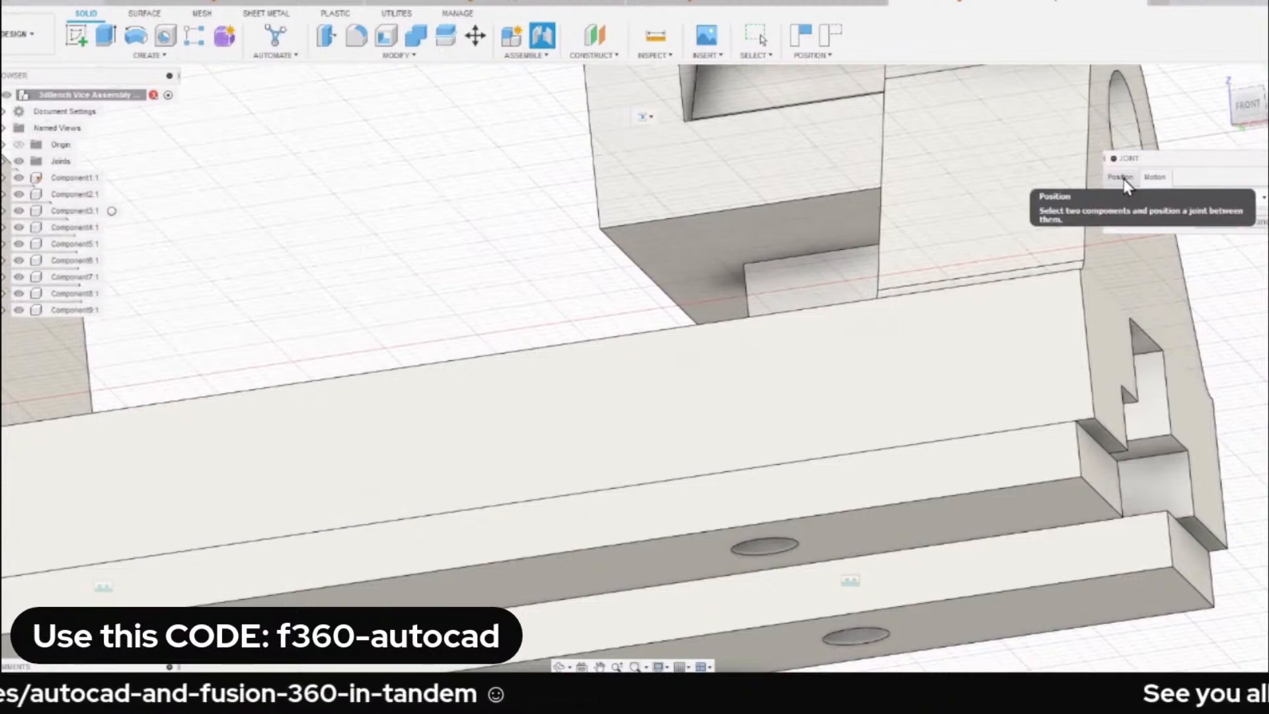
click(1121, 178)
scroll(912, 324, down, 5)
shift+middle_drag(925, 302, 773, 380)
scroll(811, 310, up, 5)
shift+middle_drag(835, 300, 791, 324)
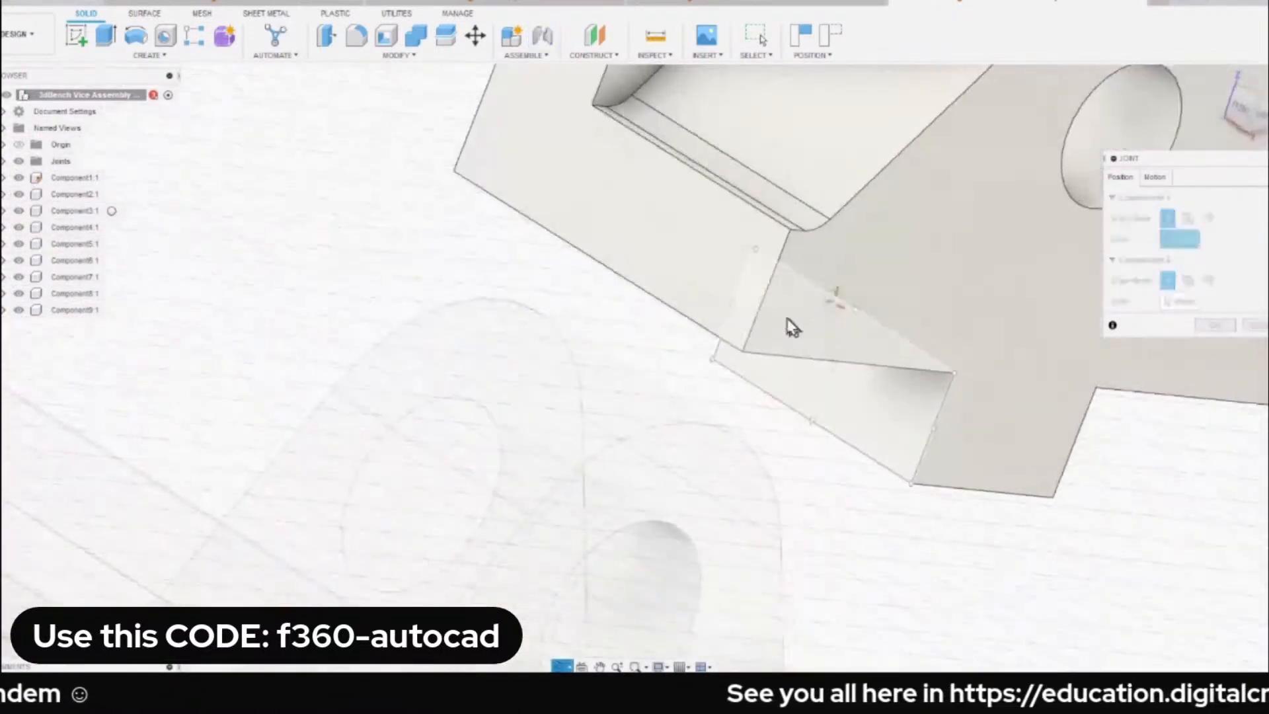
shift+middle_drag(909, 334, 767, 366)
scroll(694, 331, down, 9)
key(Escape)
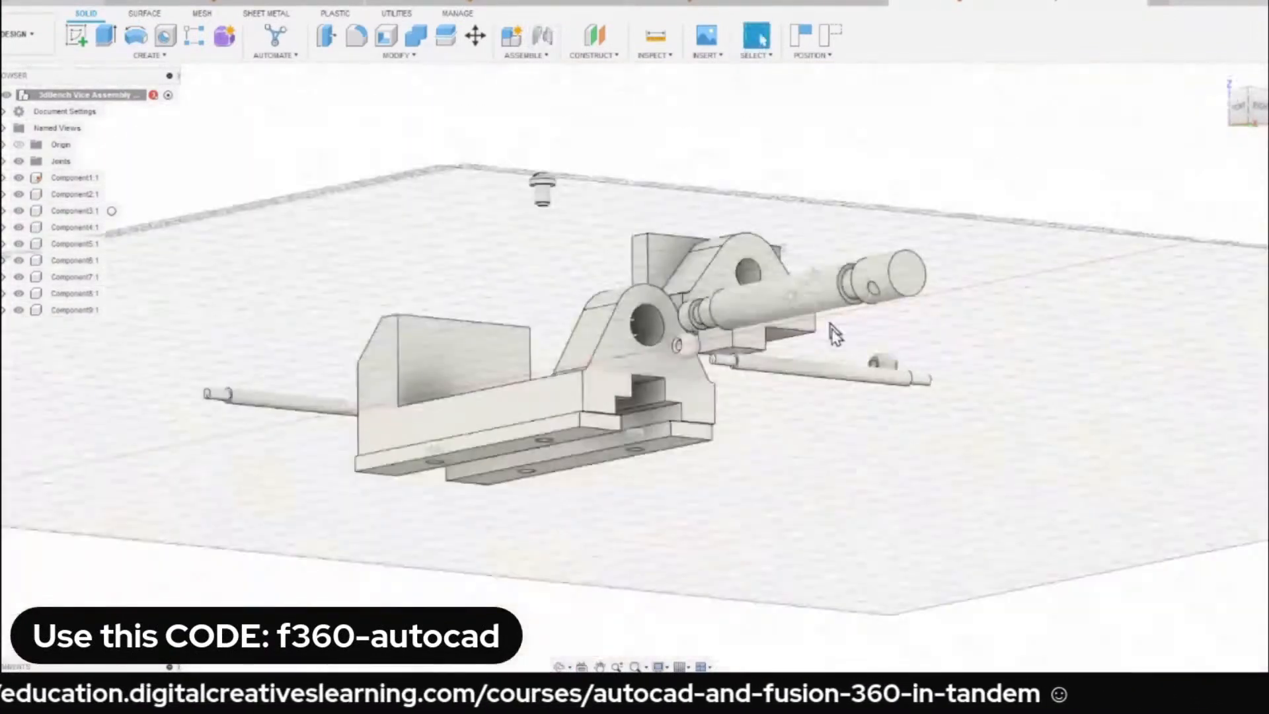
Isolate the movable jaw and the vice base, Component9:1 and Component1:1, so all other components are hidden.
shift+middle_drag(833, 334, 815, 278)
scroll(817, 281, up, 2)
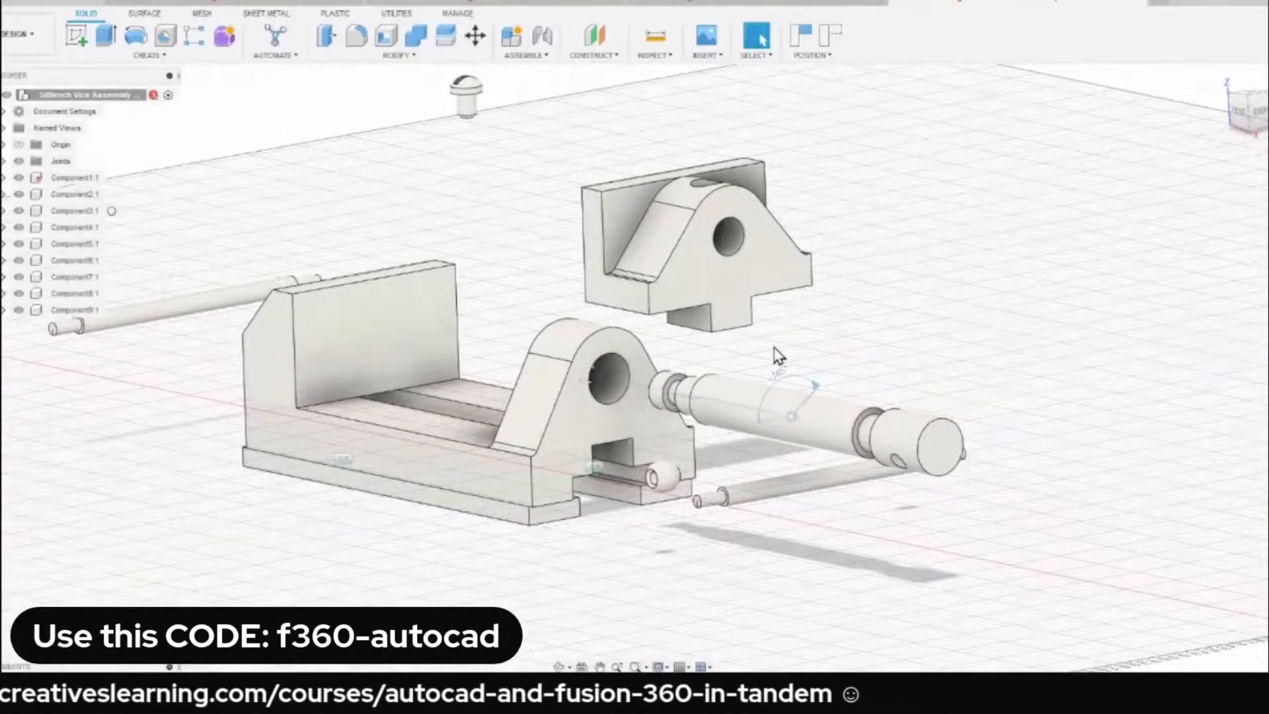
scroll(776, 357, down, 4)
scroll(740, 390, up, 4)
shift+middle_drag(740, 390, 723, 433)
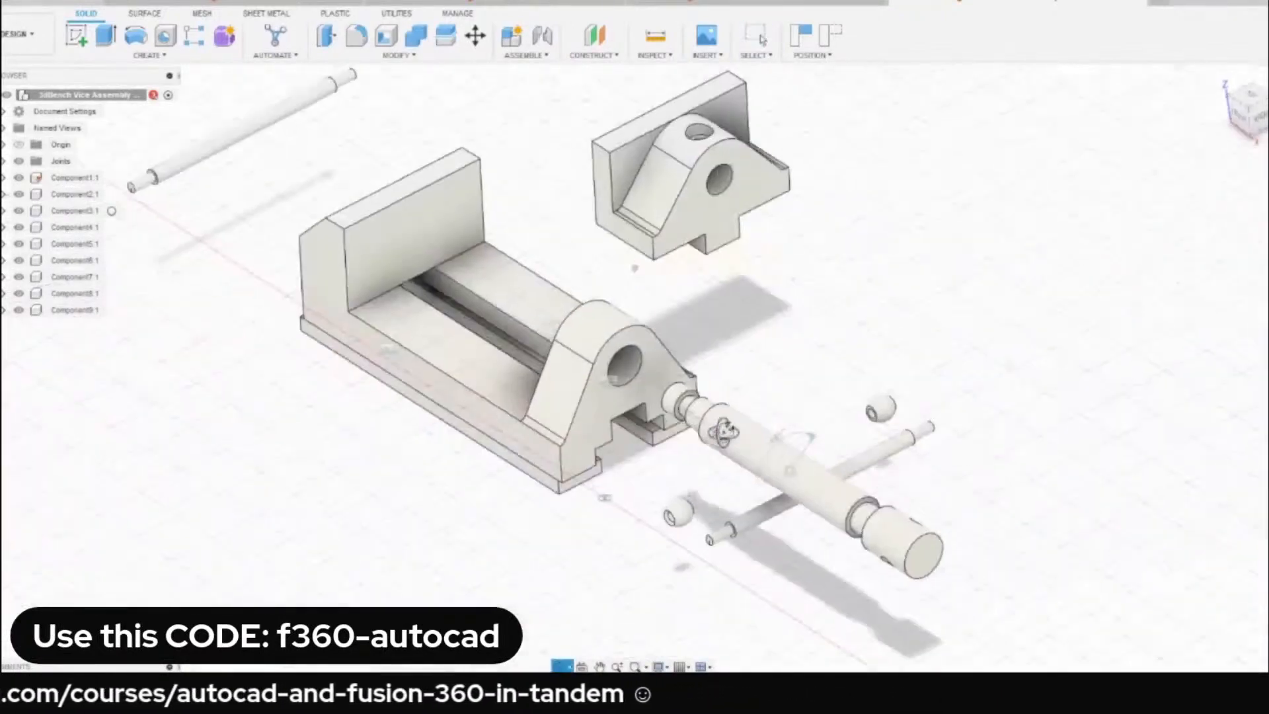
click(648, 185)
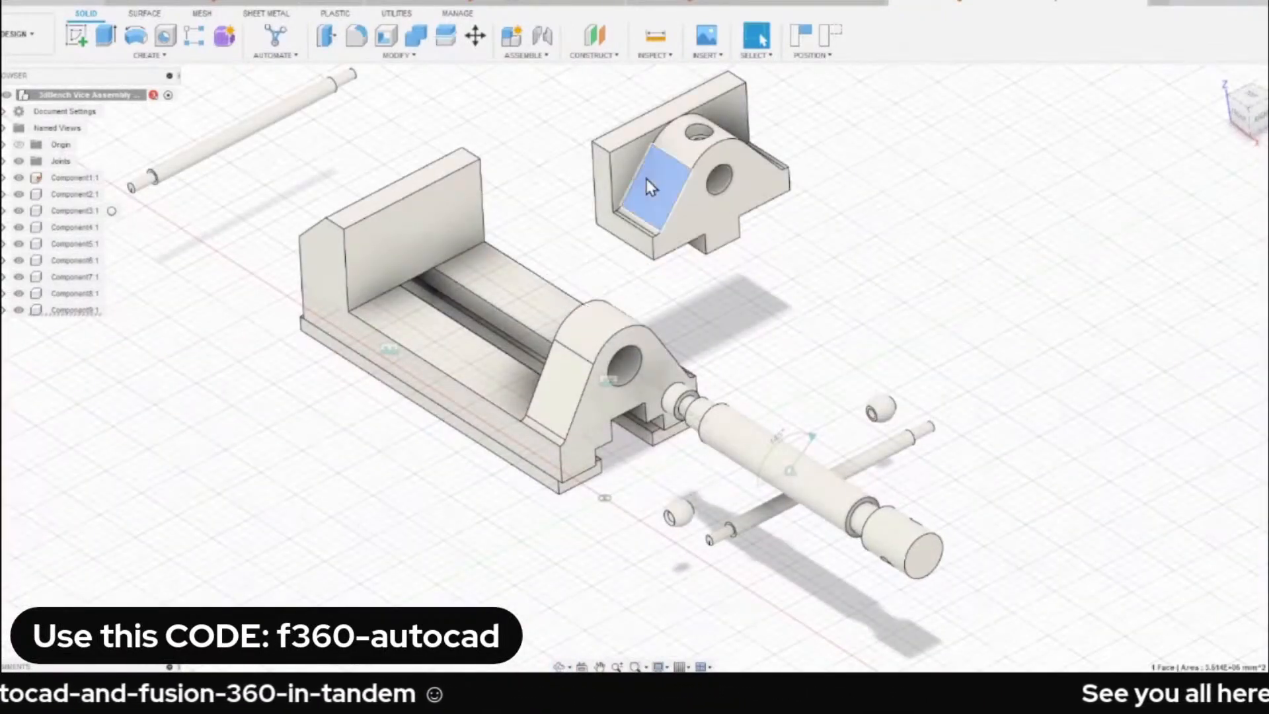
click(78, 311)
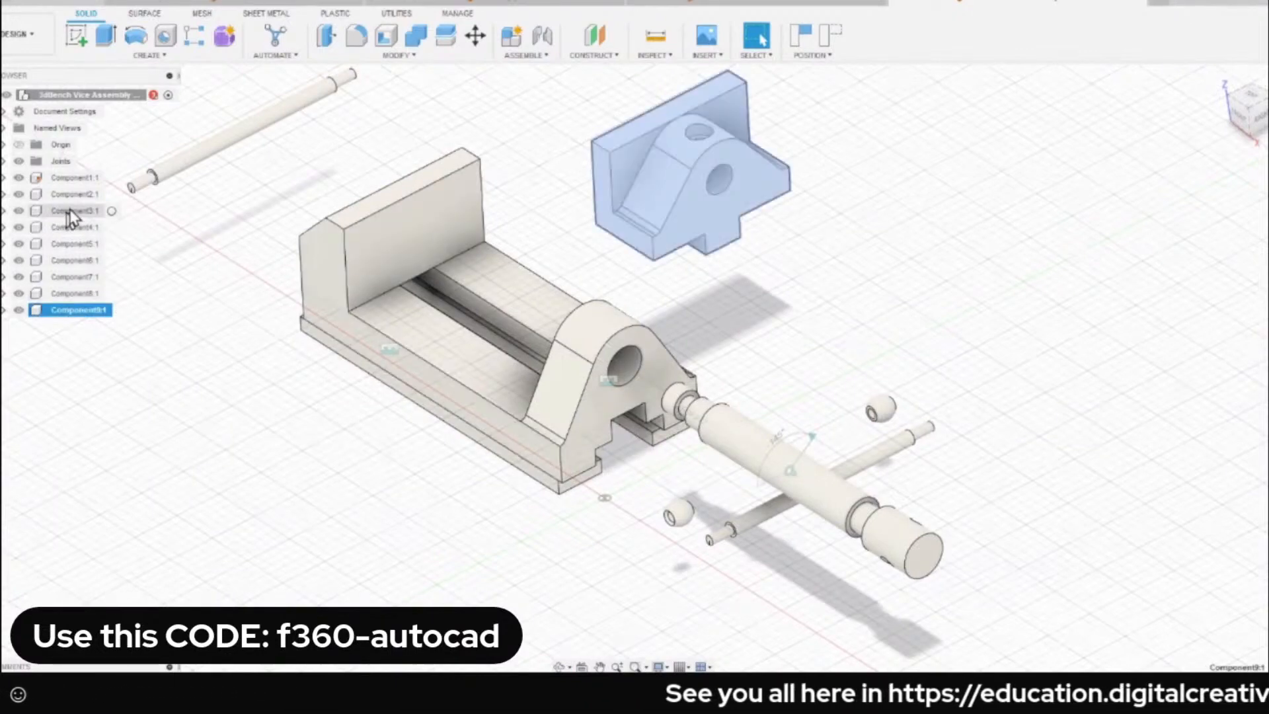
ctrl+click(79, 182)
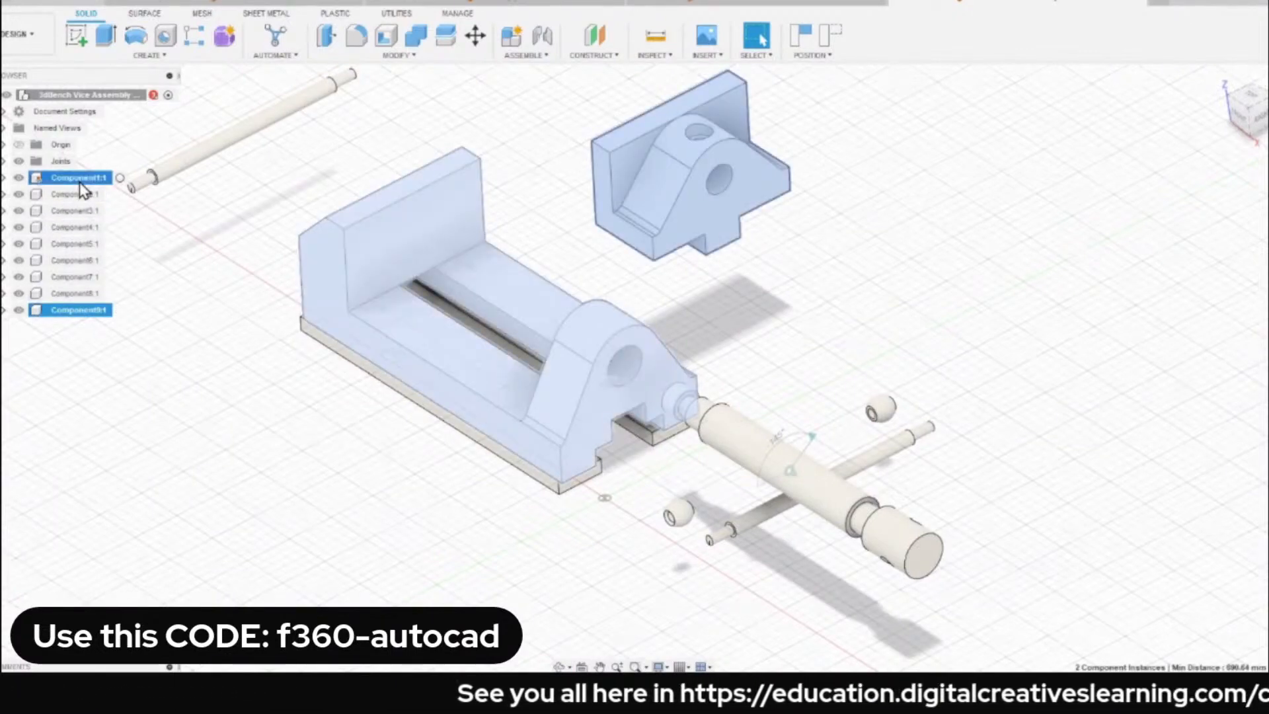
right_click(82, 190)
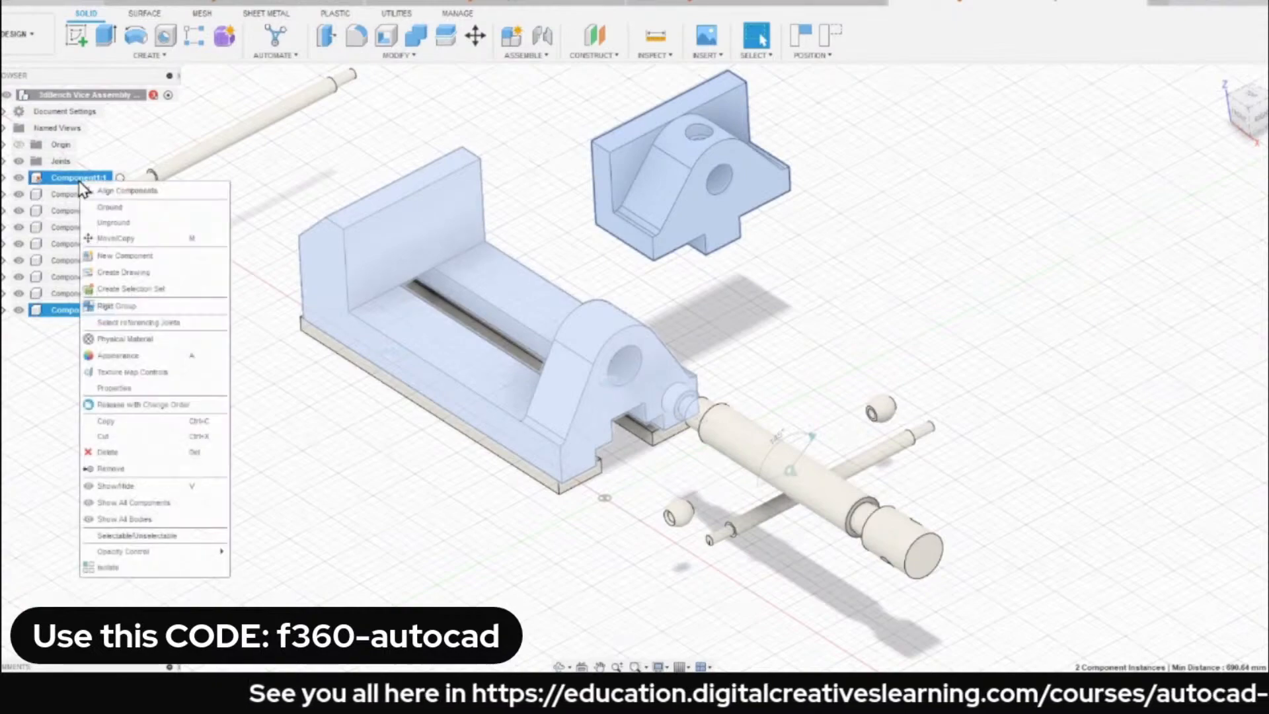
click(109, 567)
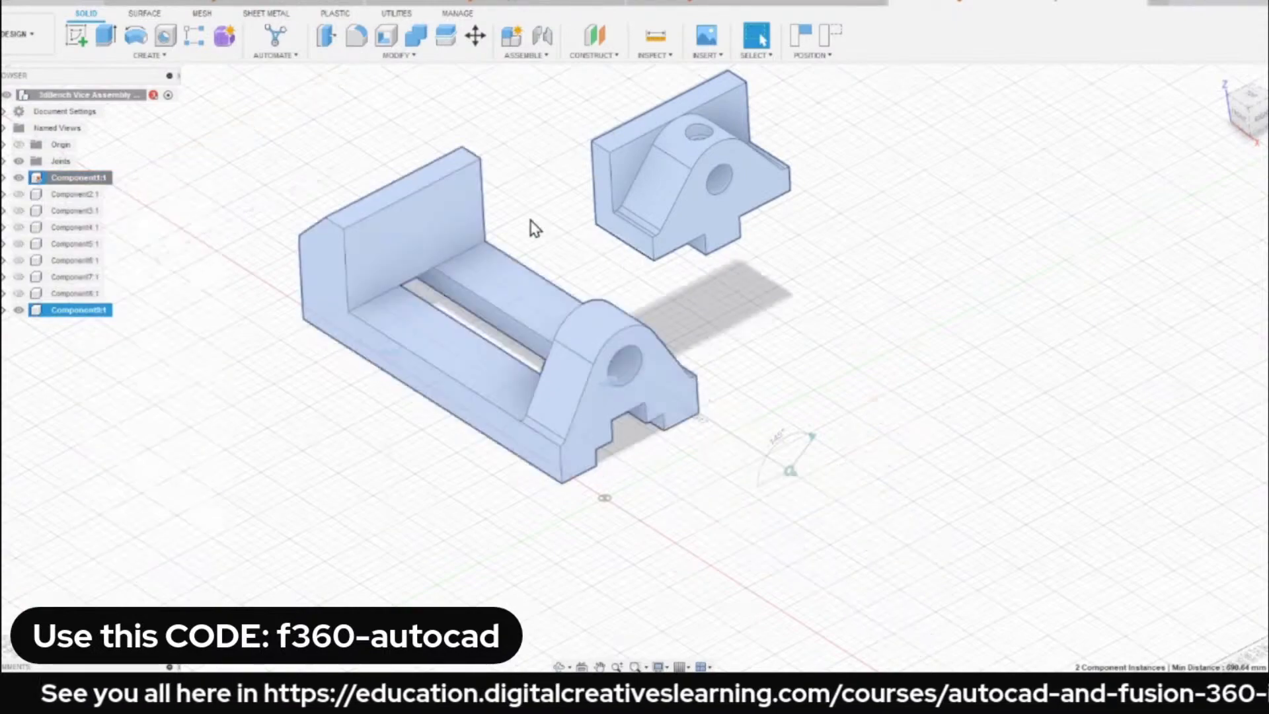
Start a Slider joint and snap its first component to the midpoint of the upper edge of the movable jaw's underside key.
shift+middle_drag(527, 226, 656, 156)
key(j)
scroll(643, 383, up, 4)
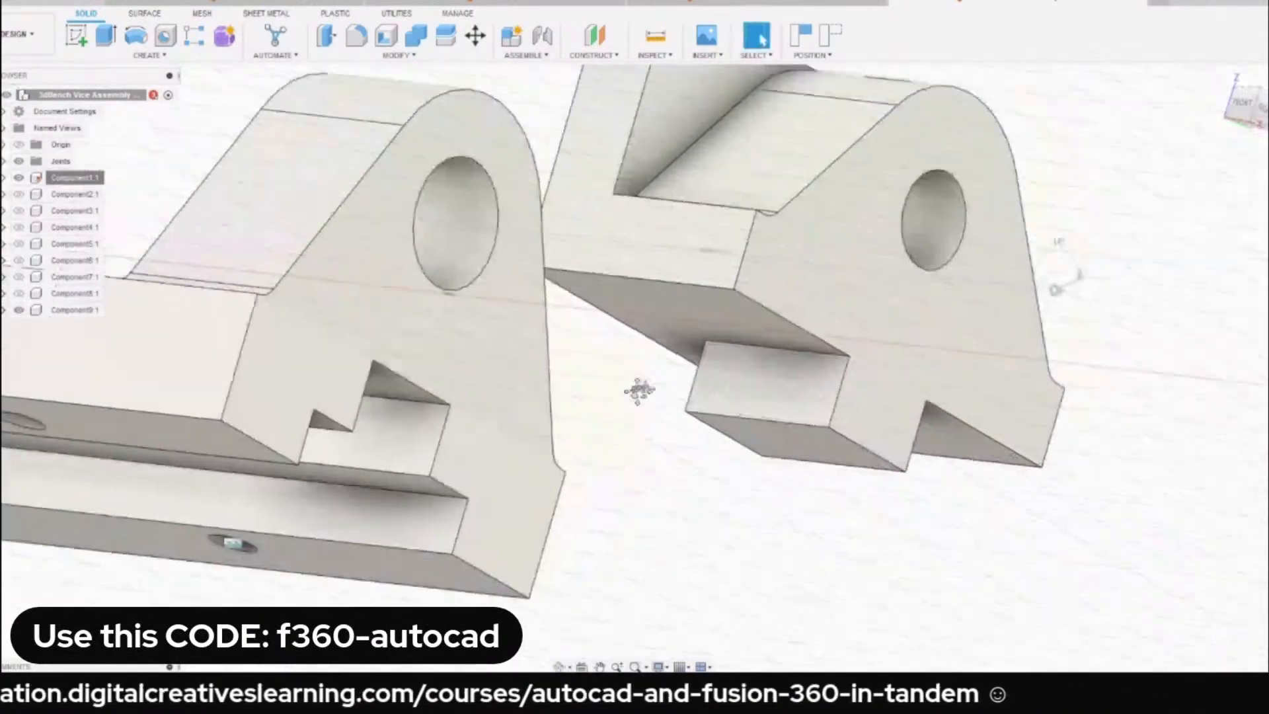
click(1155, 177)
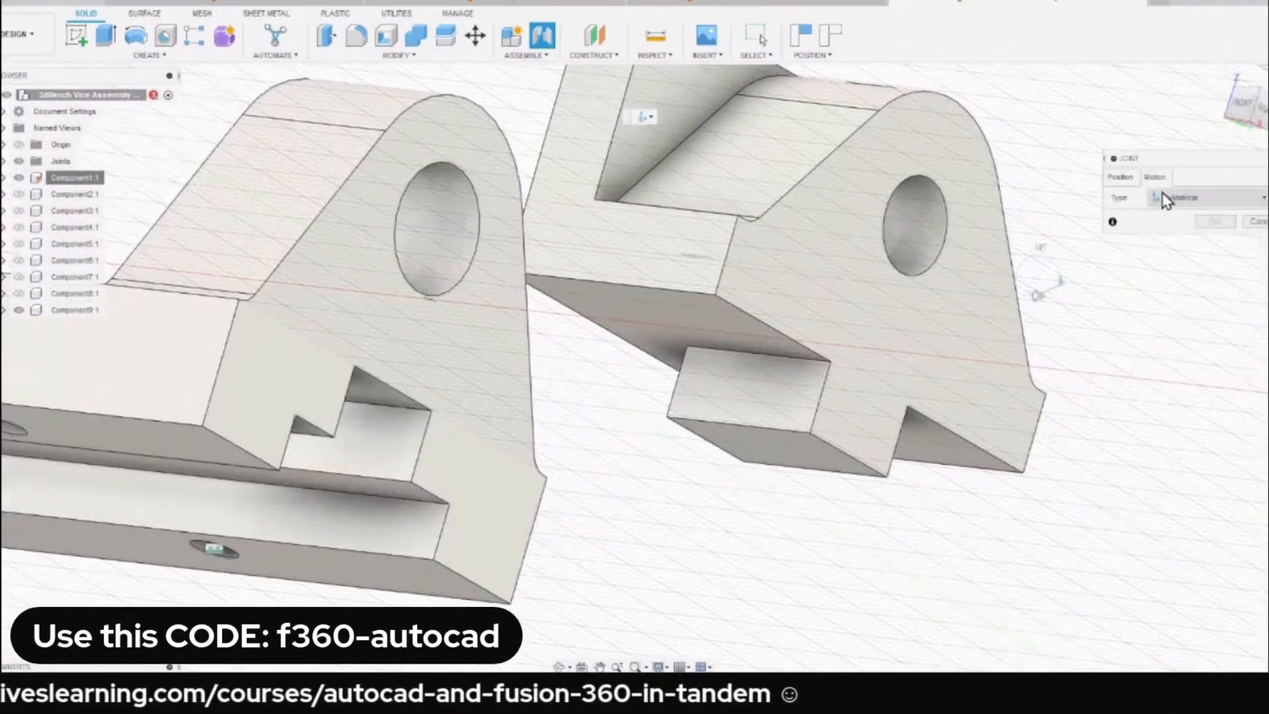
click(1193, 200)
click(1174, 246)
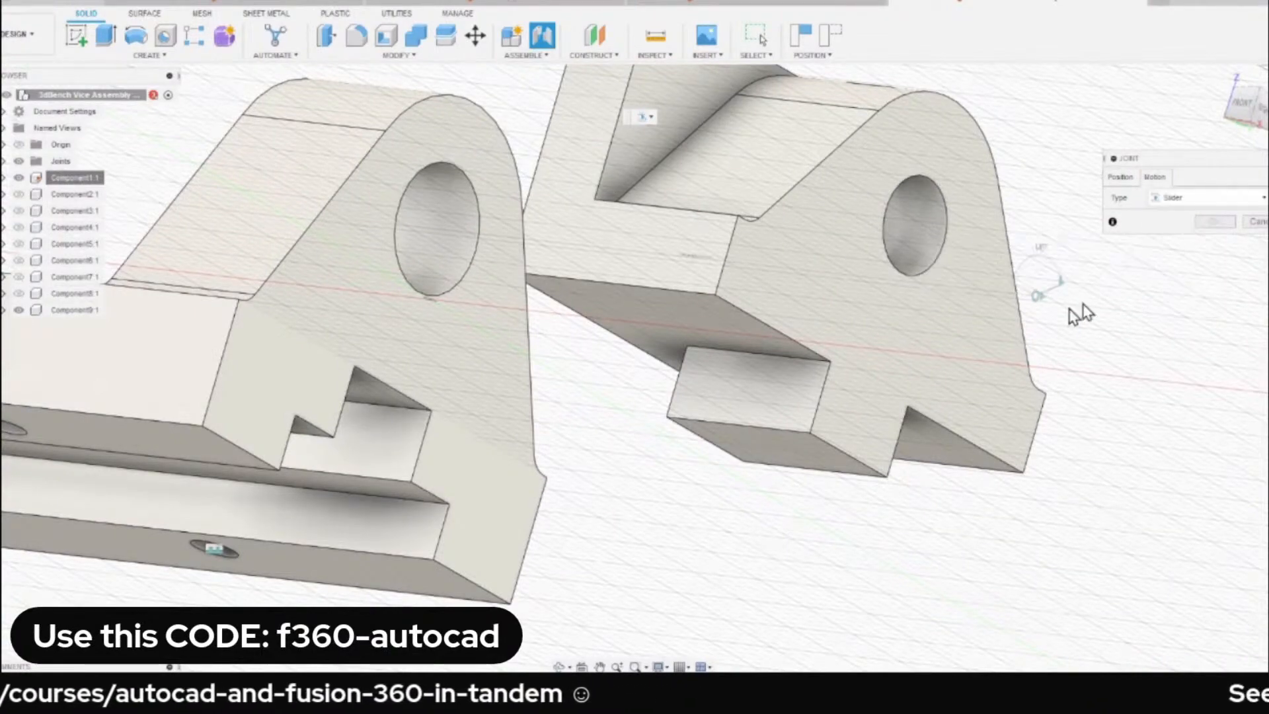
scroll(751, 350, up, 5)
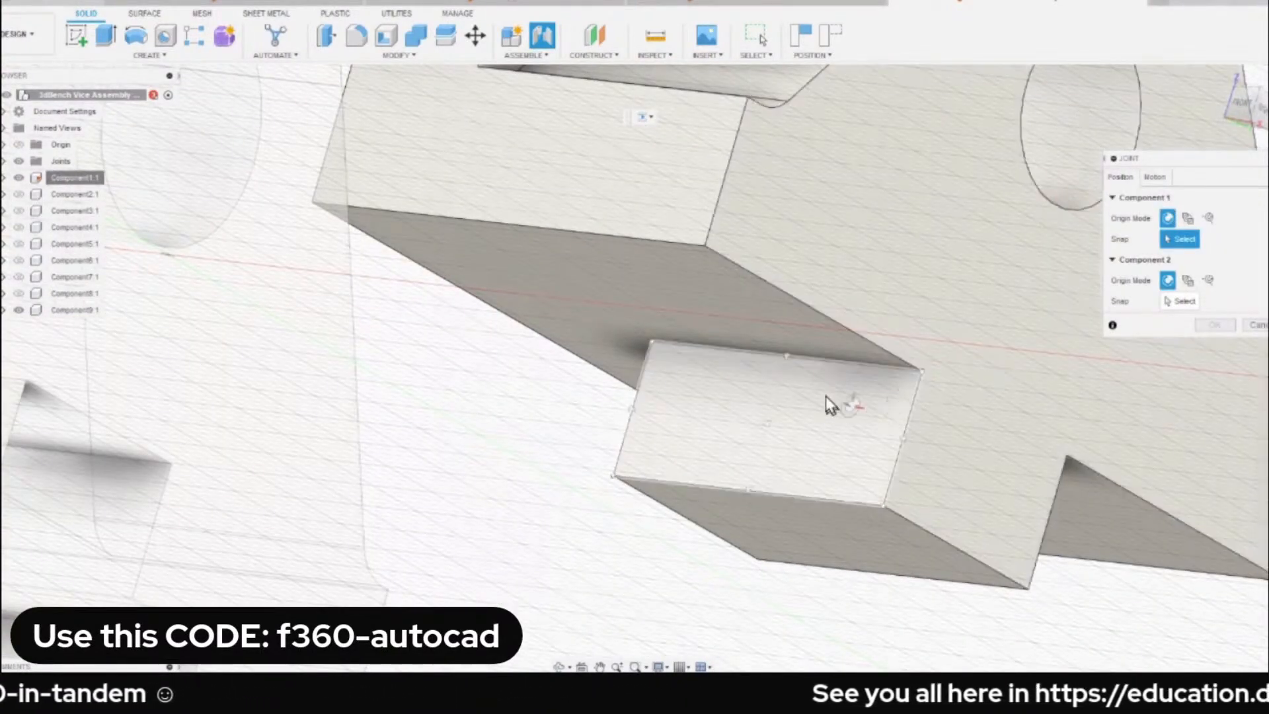
shift+middle_drag(774, 367, 764, 344)
scroll(757, 372, up, 2)
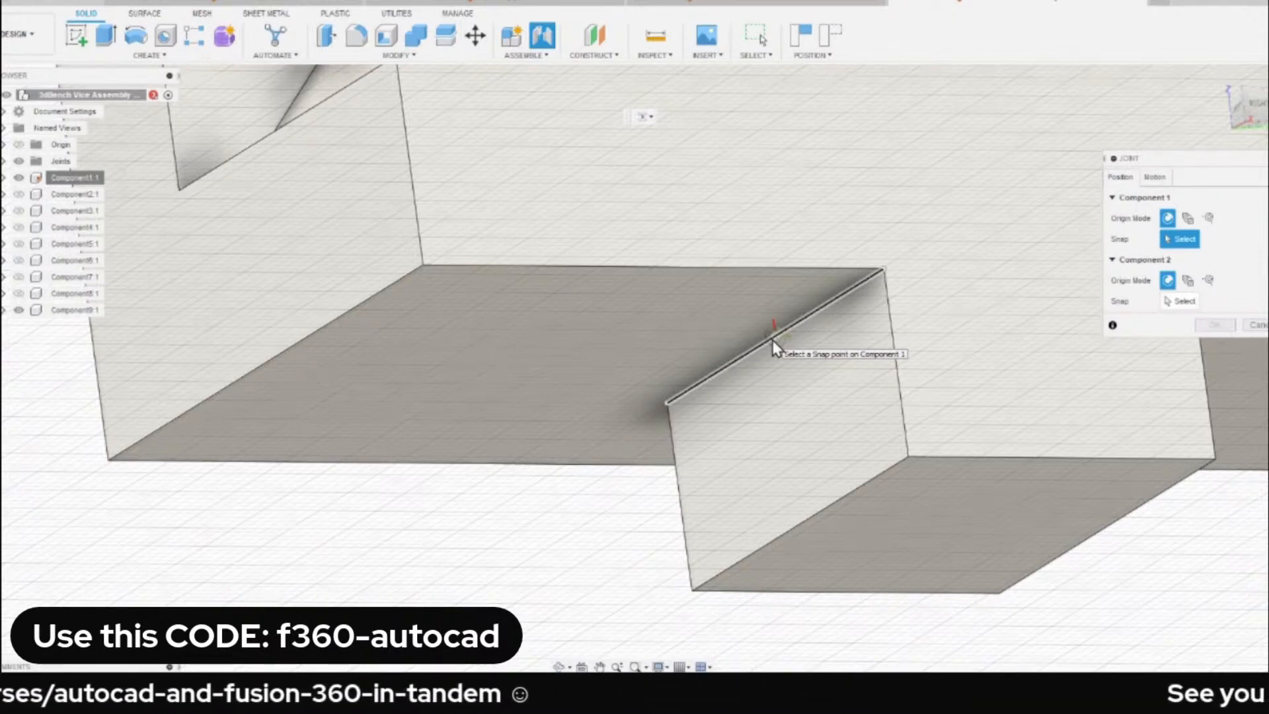
click(772, 339)
Snap the second component to the midpoint of the base guideway's upper inner edge and create the Slider joint.
scroll(698, 374, down, 3)
shift+middle_drag(699, 374, 732, 374)
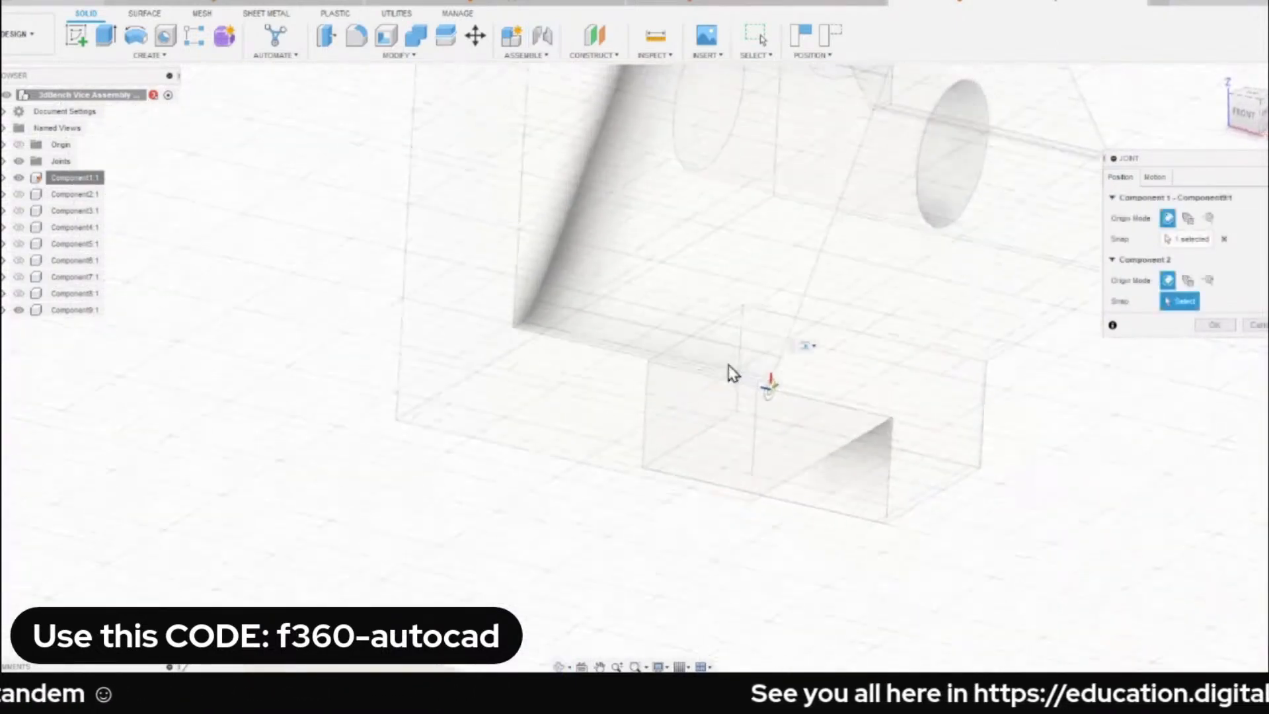
scroll(732, 373, down, 5)
shift+middle_drag(363, 476, 589, 382)
scroll(515, 430, up, 4)
scroll(514, 363, down, 2)
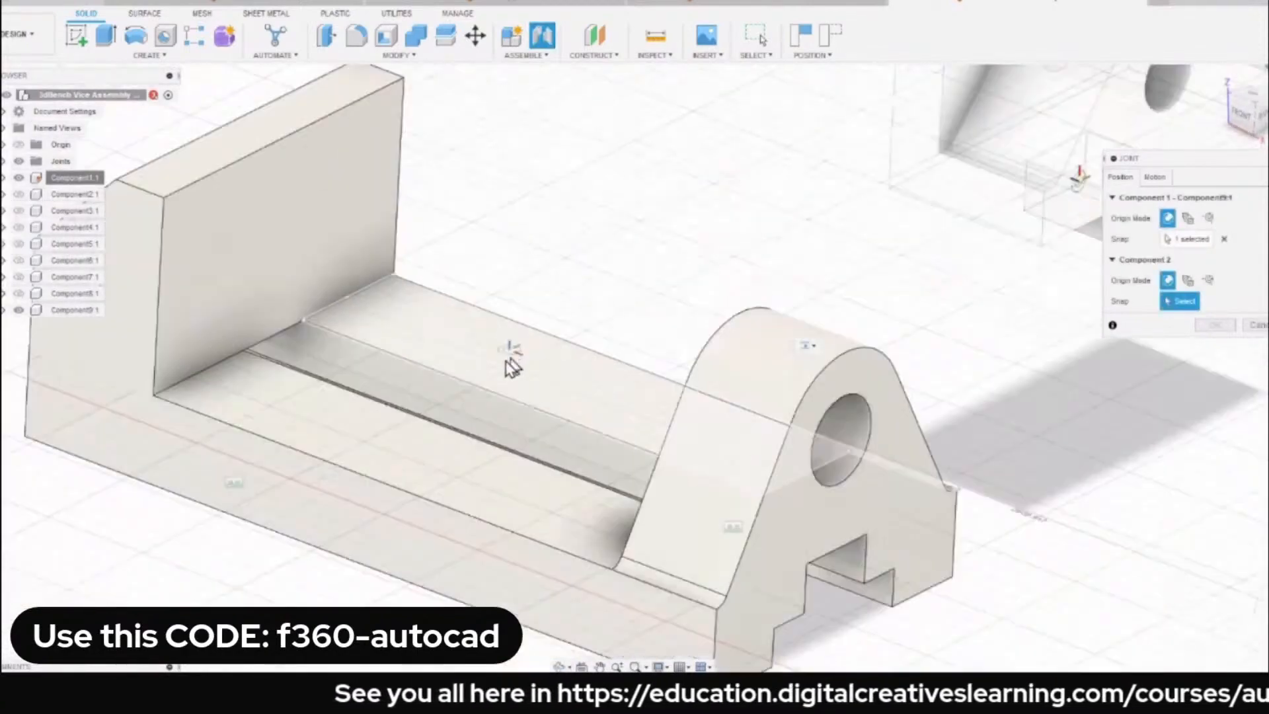
shift+middle_drag(512, 368, 388, 303)
scroll(352, 314, up, 3)
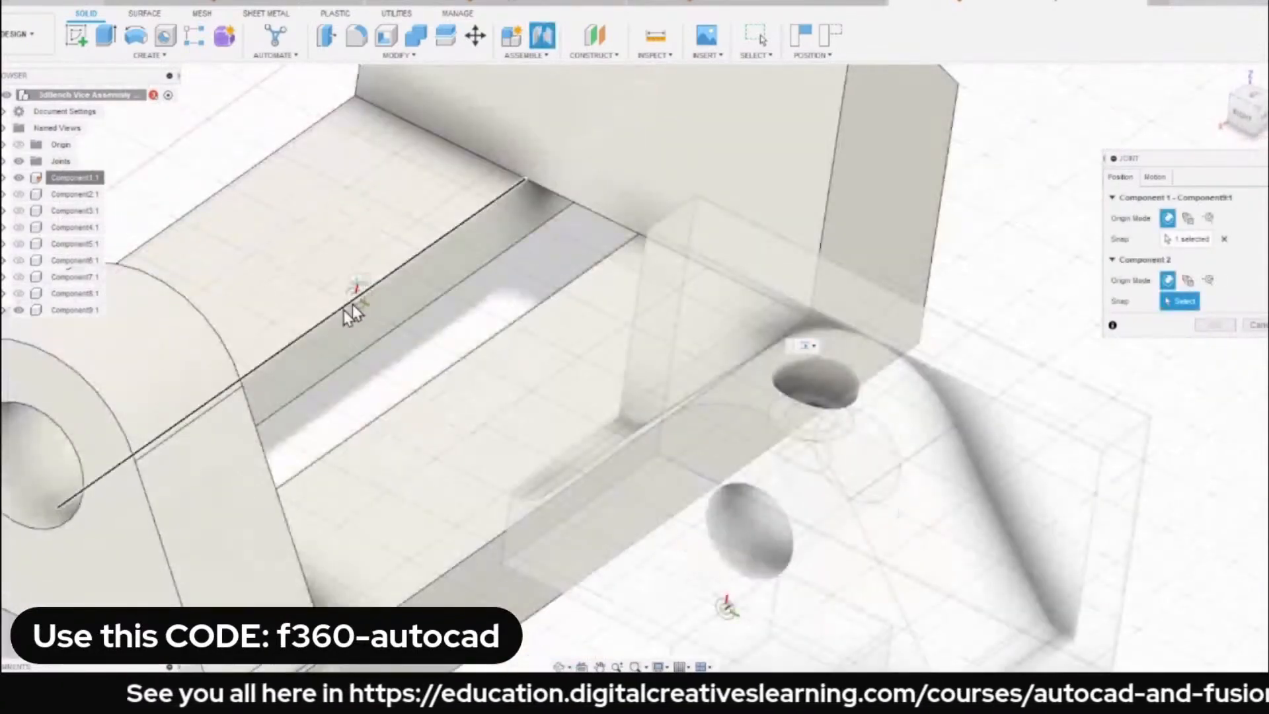
click(295, 345)
scroll(362, 288, down, 5)
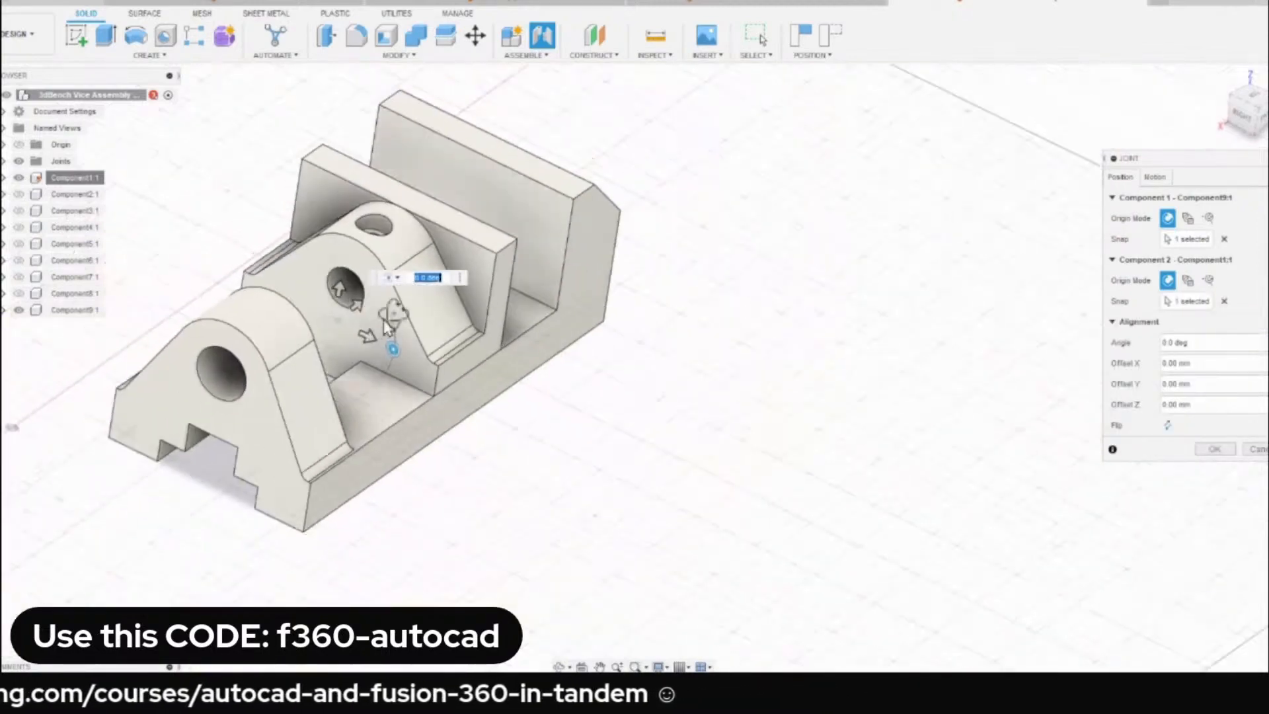
shift+middle_drag(388, 325, 493, 344)
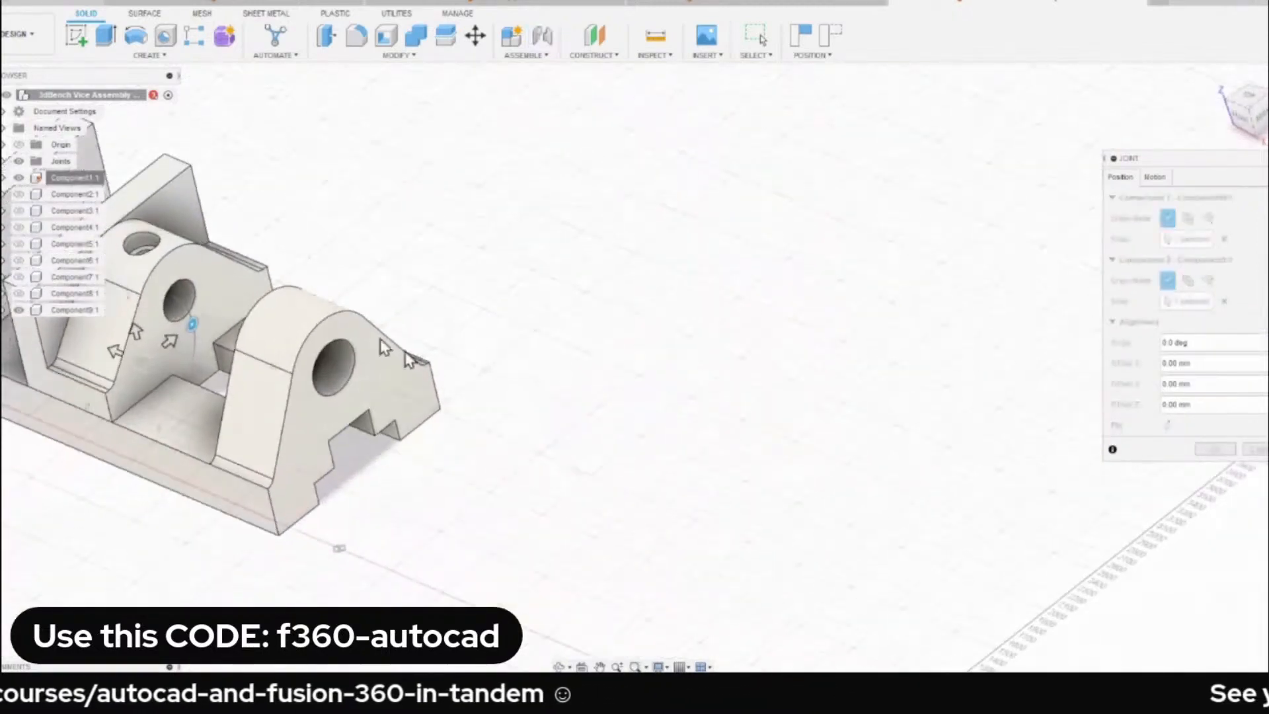
click(1213, 450)
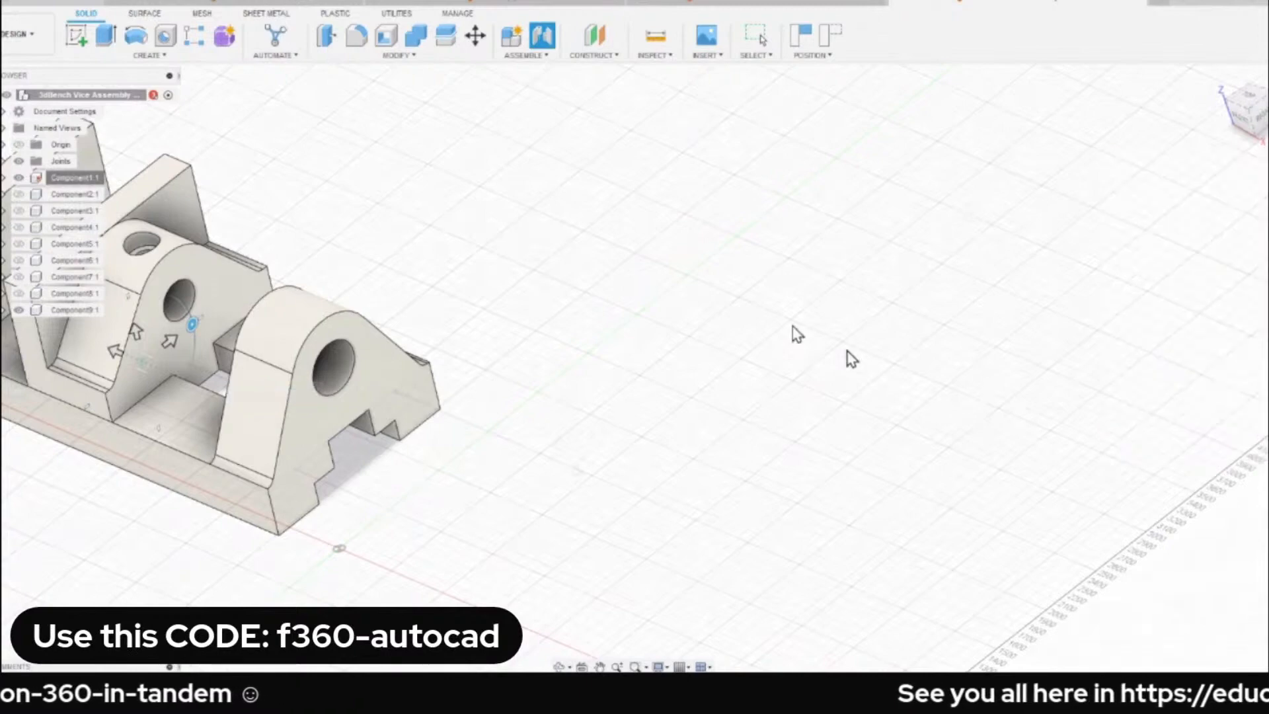
Slide the movable jaw along the base's guideway toward the upright to test the Slider joint.
middle_drag(565, 290, 956, 304)
drag(519, 328, 489, 333)
mouse_move(506, 328)
shift+middle_down()
mouse_move(571, 305)
mouse_move(497, 319)
shift+middle_up()
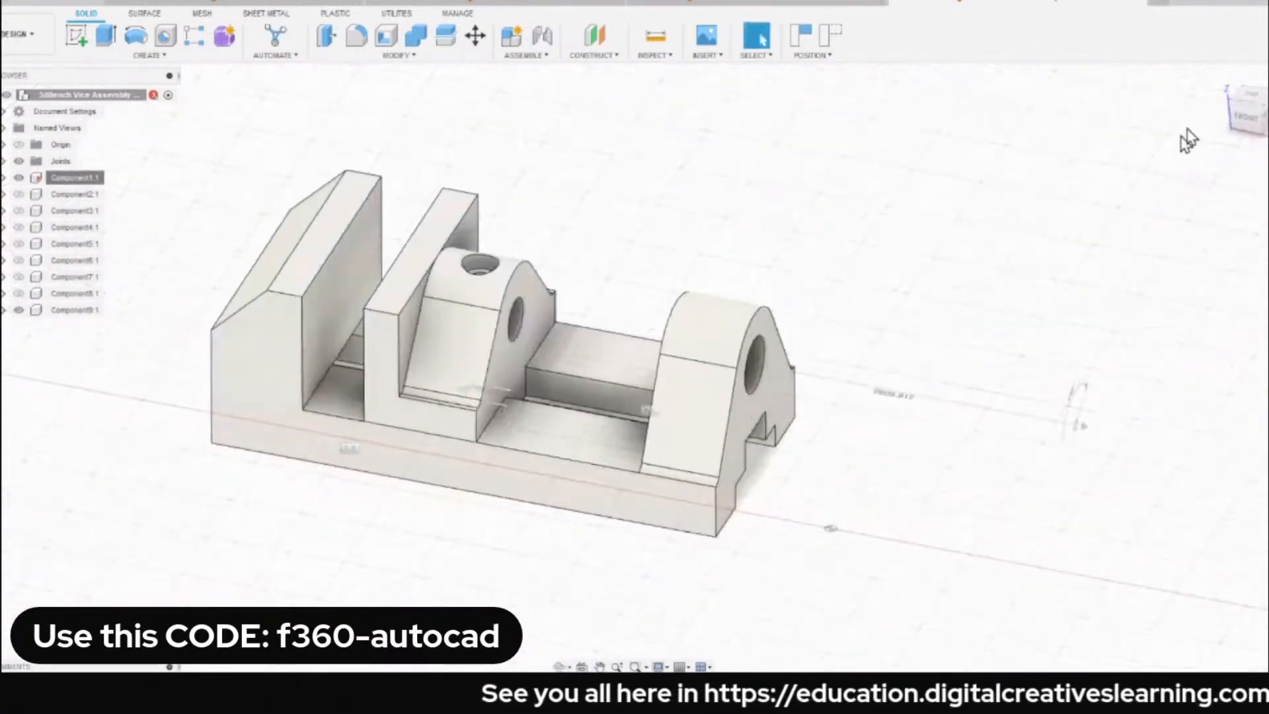
click(1221, 80)
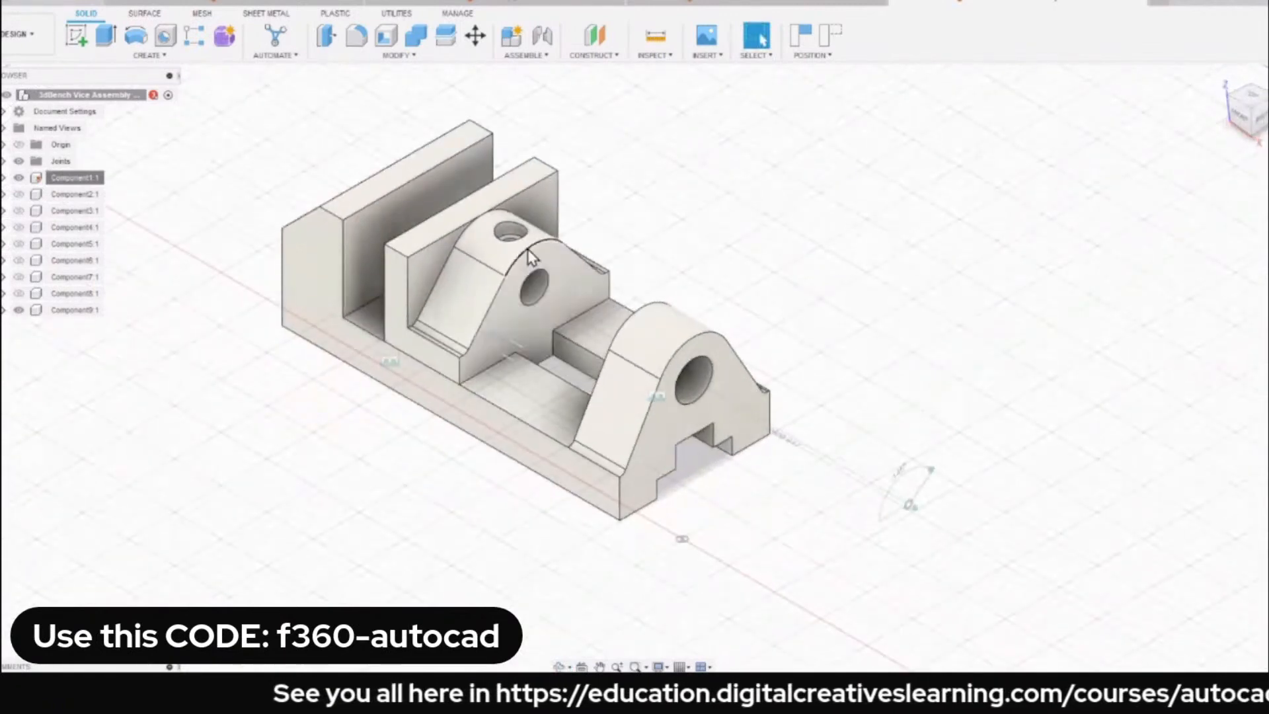
drag(528, 281, 512, 337)
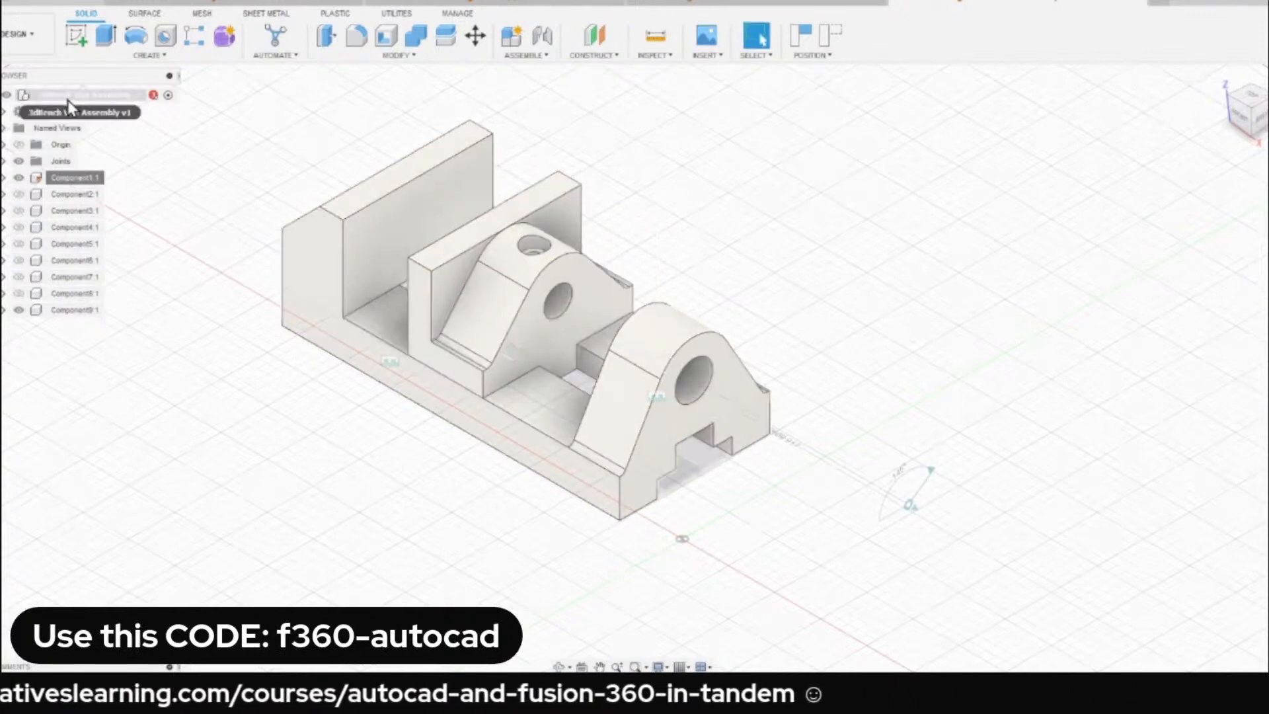
Show all components of the vice assembly again and clear the selection.
click(68, 100)
right_click(68, 103)
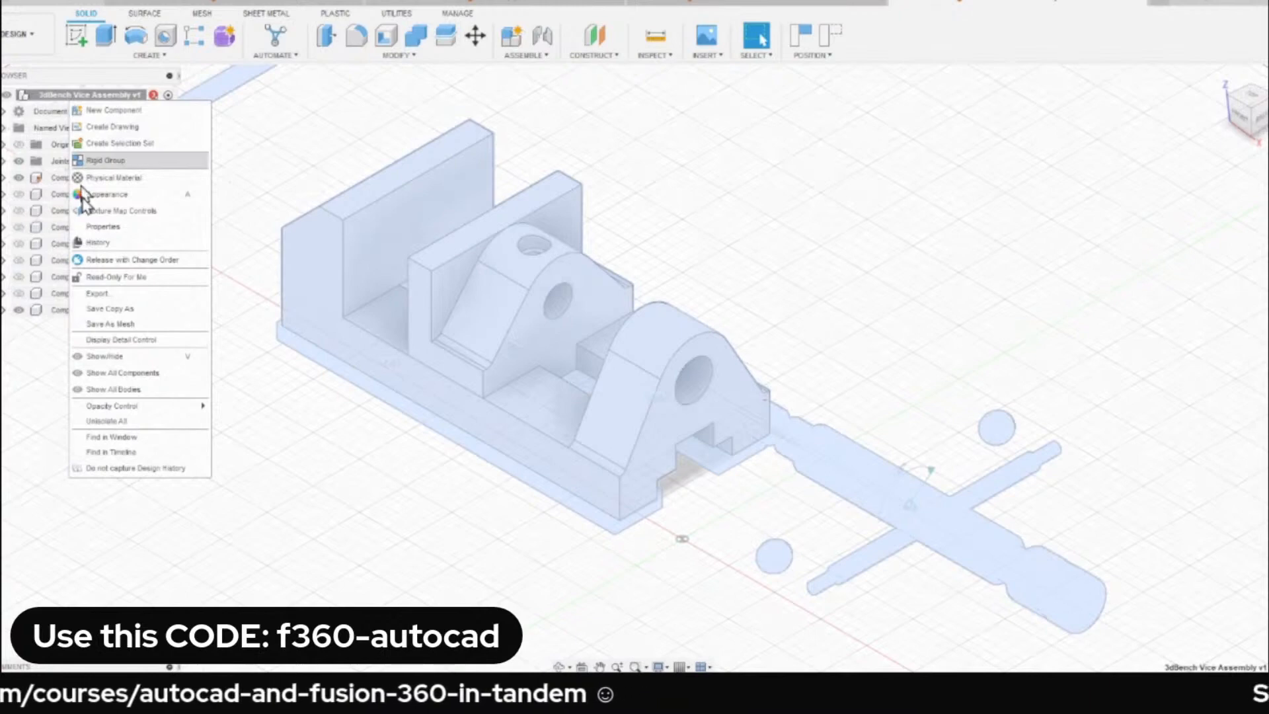
click(116, 374)
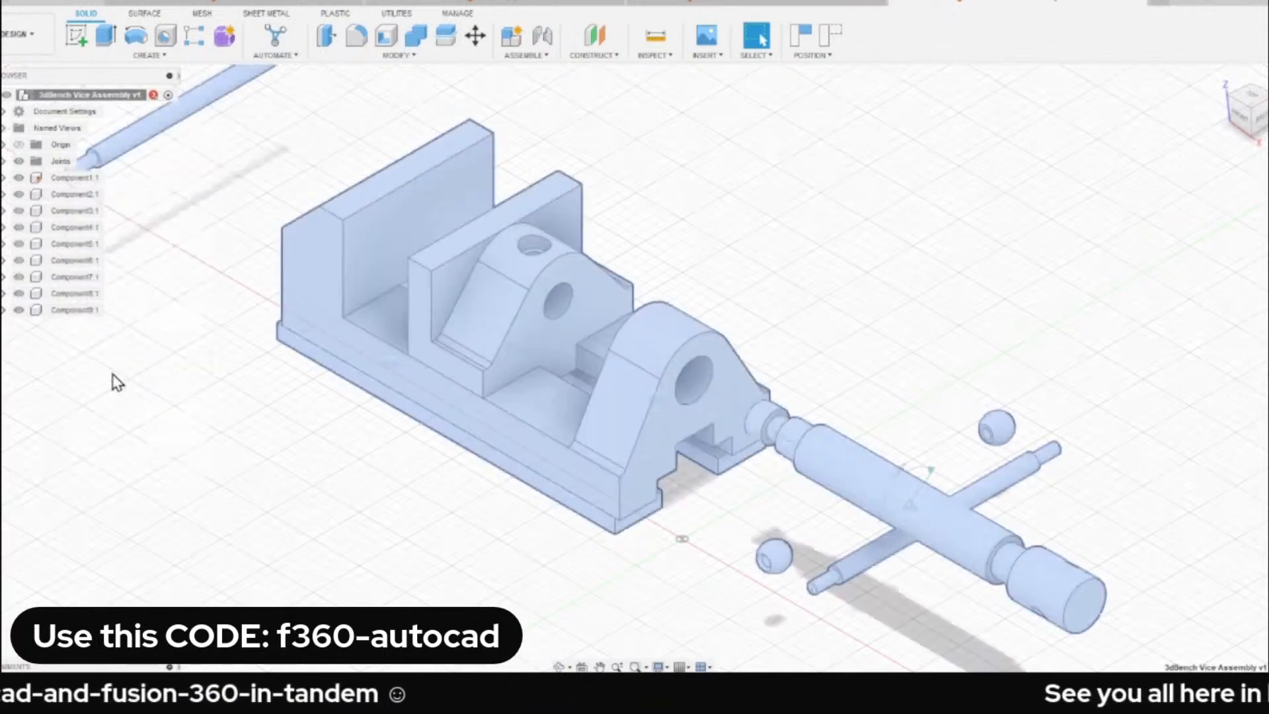
click(255, 283)
scroll(230, 251, down, 2)
middle_drag(230, 251, 381, 266)
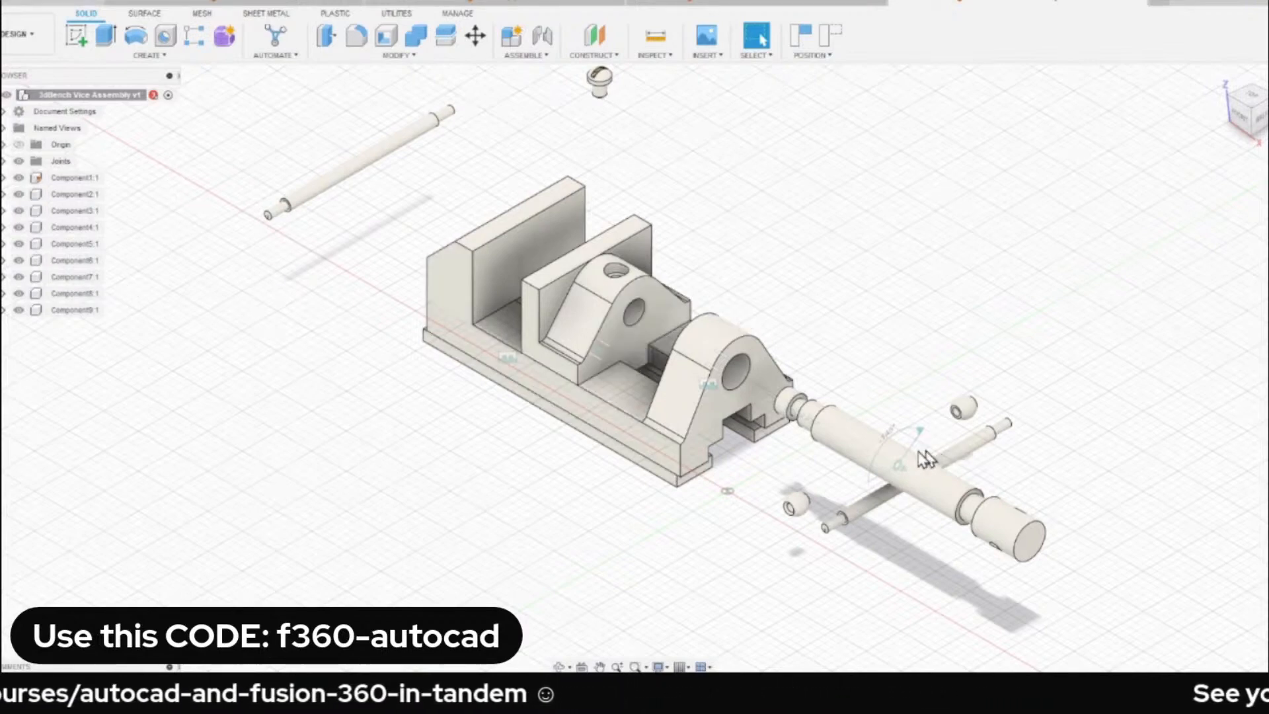
Slide the spindle through the upright's bore toward the hole in the movable jaw.
drag(918, 456, 691, 424)
scroll(800, 263, up, 3)
scroll(765, 272, up, 3)
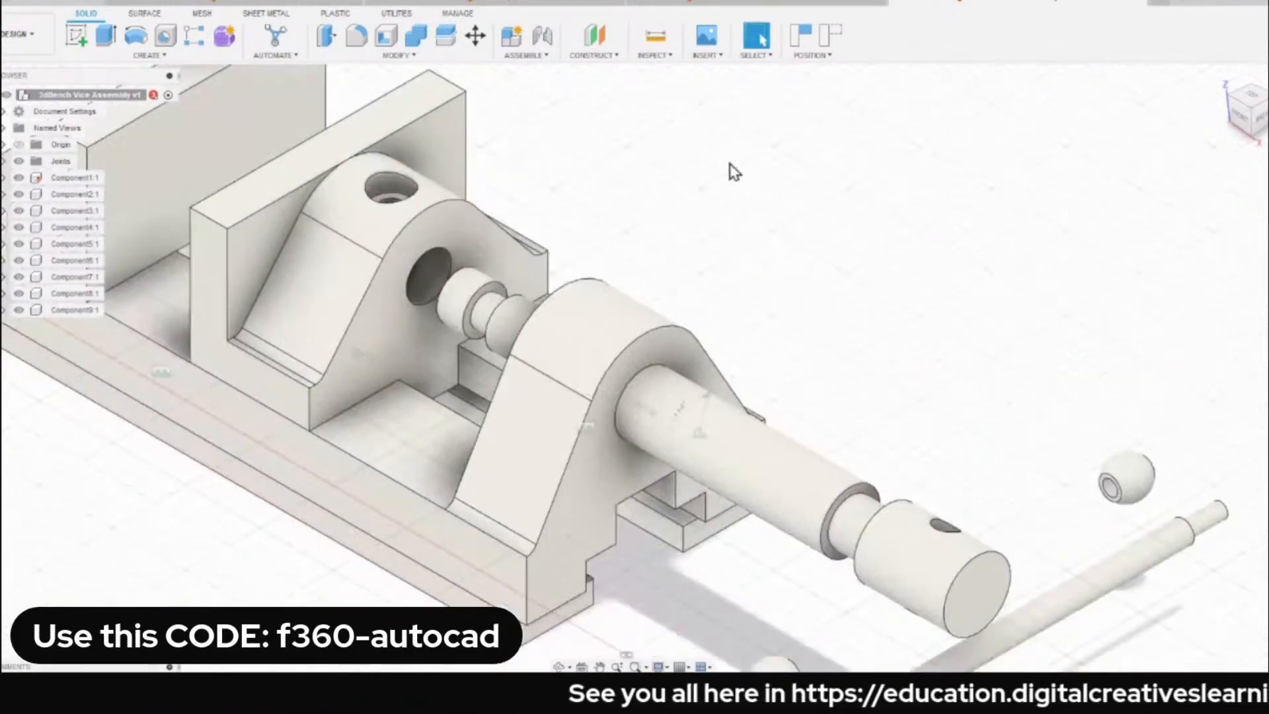
scroll(734, 185, down, 3)
scroll(760, 423, up, 3)
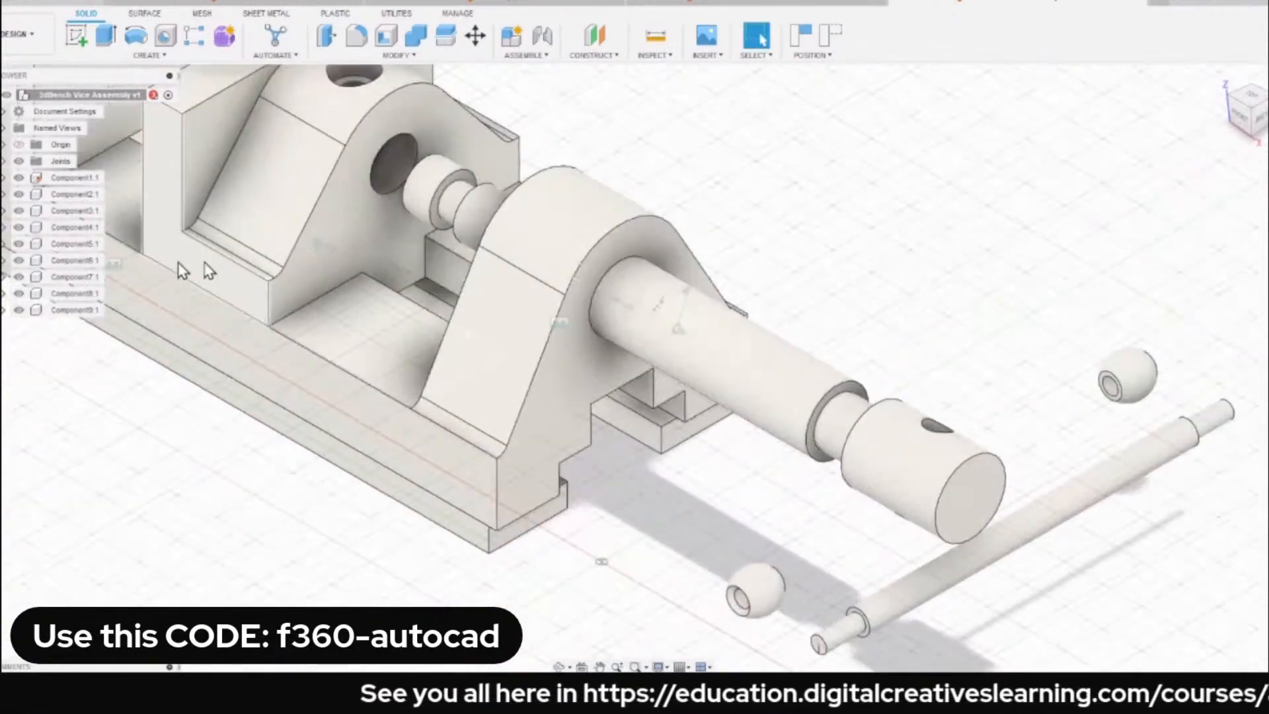
Move the loose handle bar under the spindle head and rotate the spindle so its cross hole faces the bar's direction.
drag(1079, 522, 991, 526)
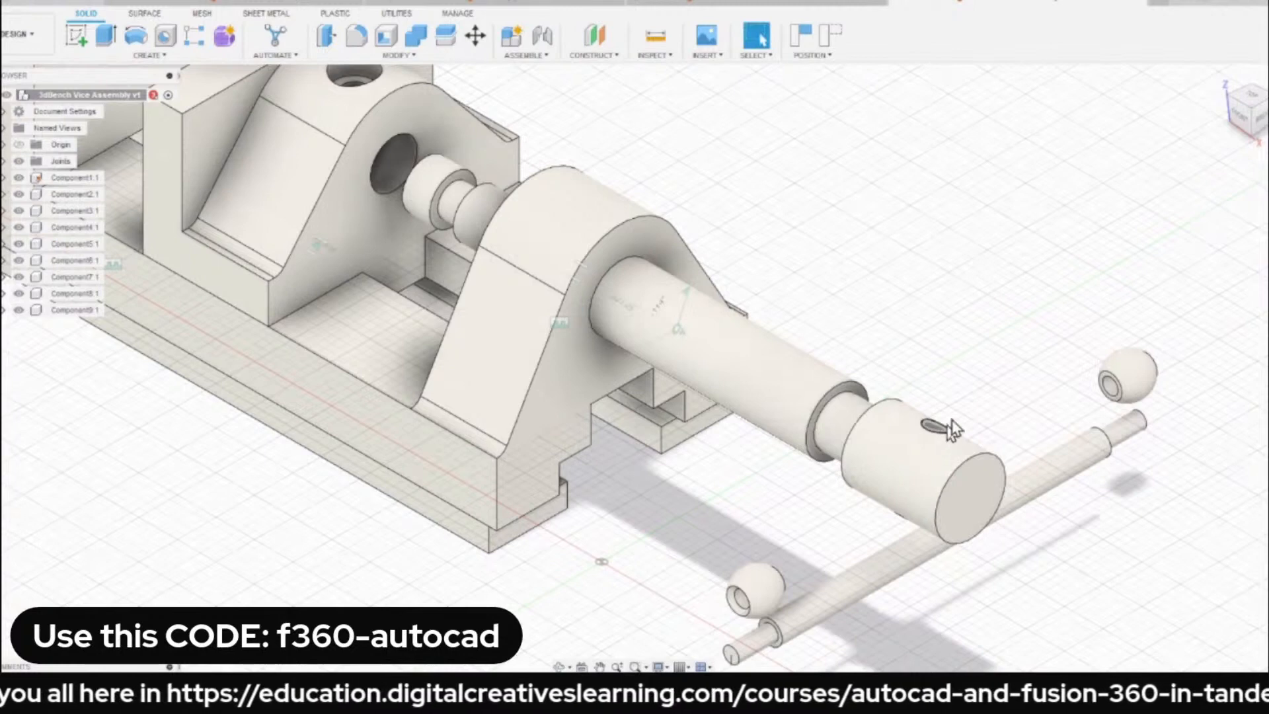
drag(950, 421, 1027, 344)
middle_drag(960, 291, 873, 240)
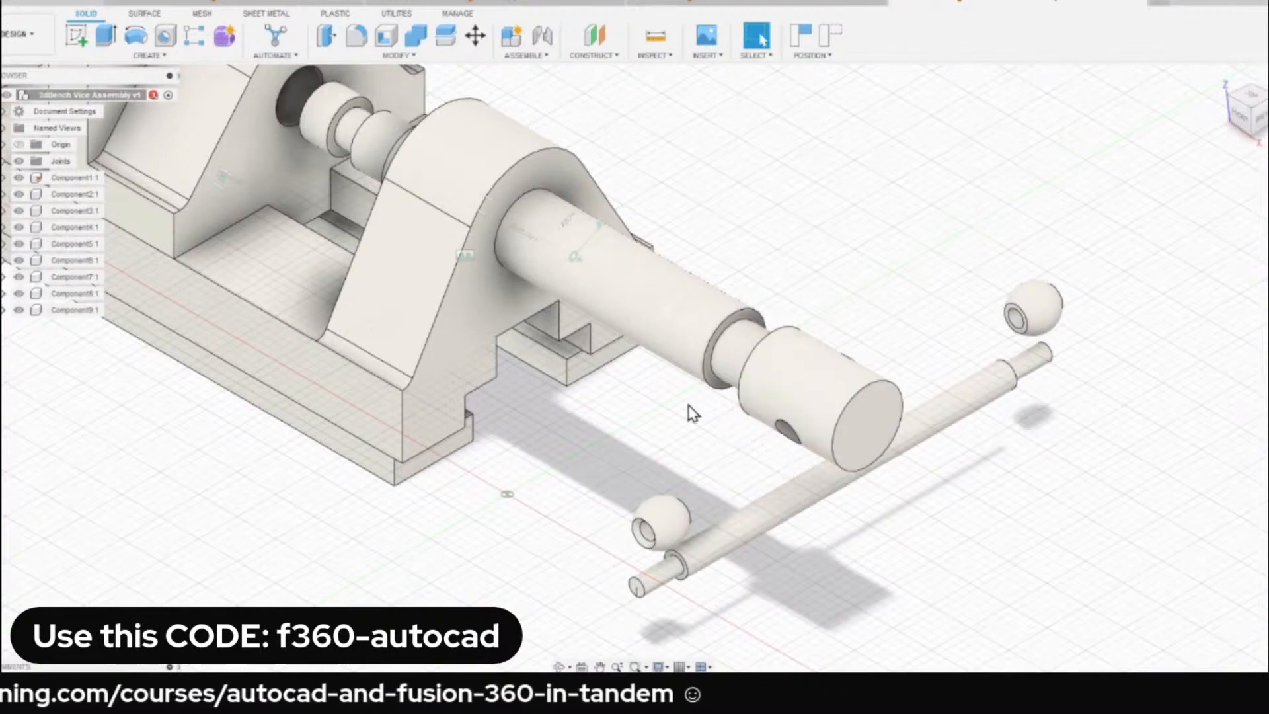
Start a Cylindrical joint and snap its first component to the middle of the handle bar.
key(j)
click(1155, 177)
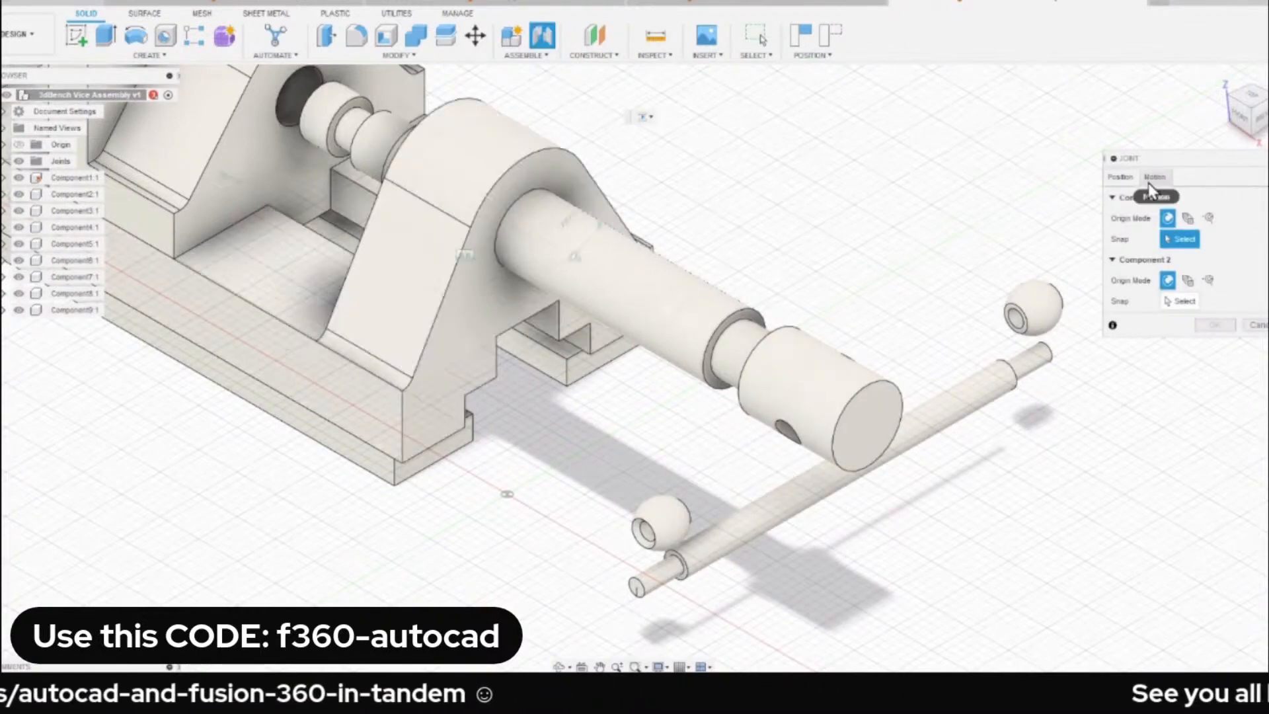
click(1176, 199)
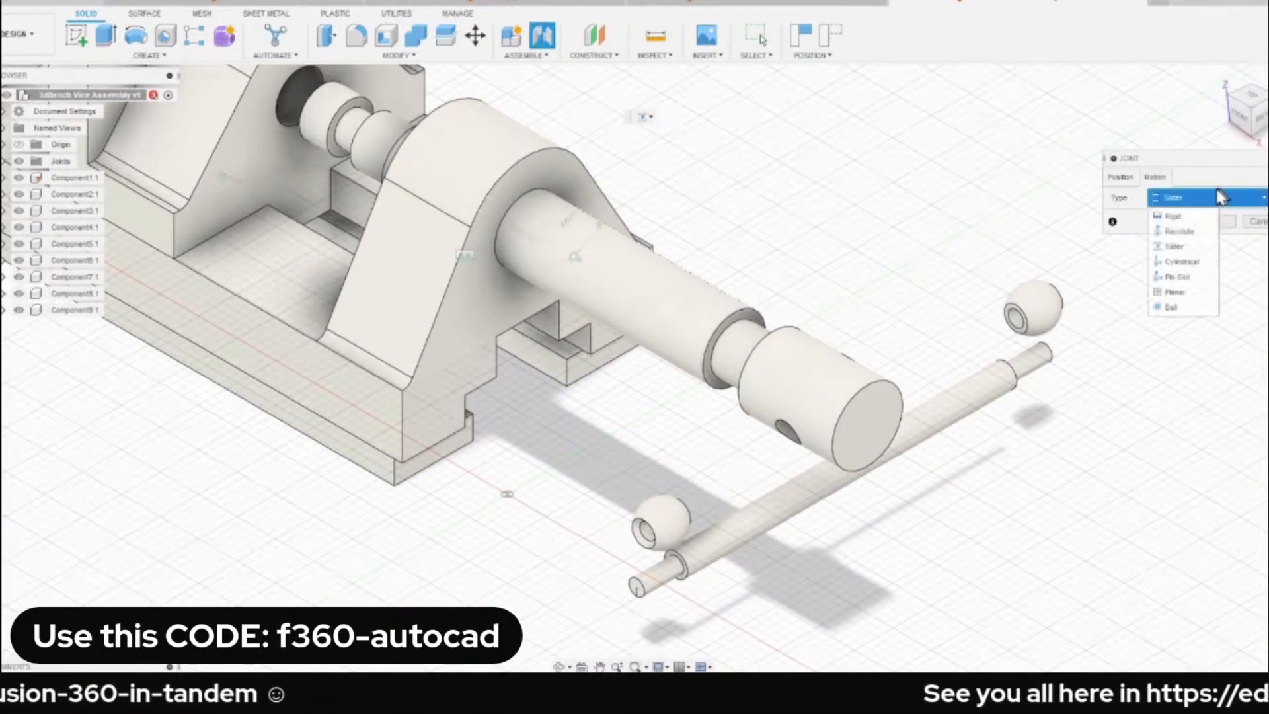
click(1173, 274)
scroll(823, 476, up, 3)
scroll(823, 476, down, 5)
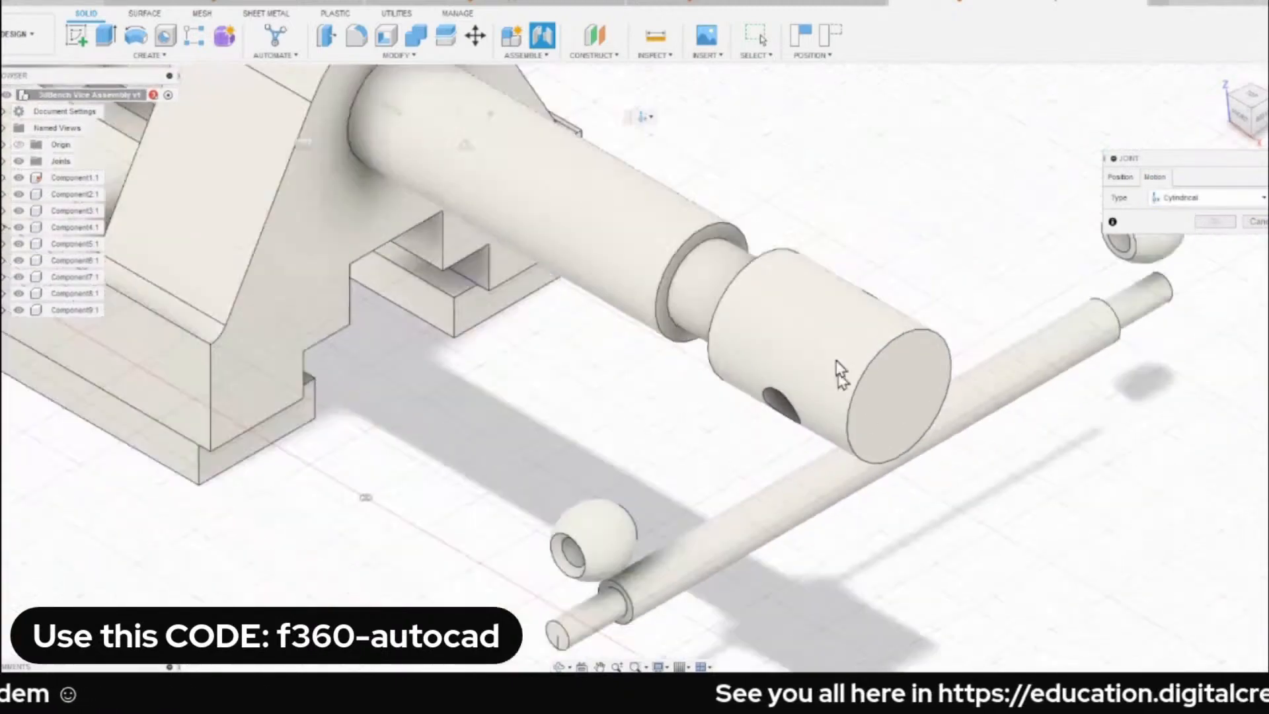
click(1121, 179)
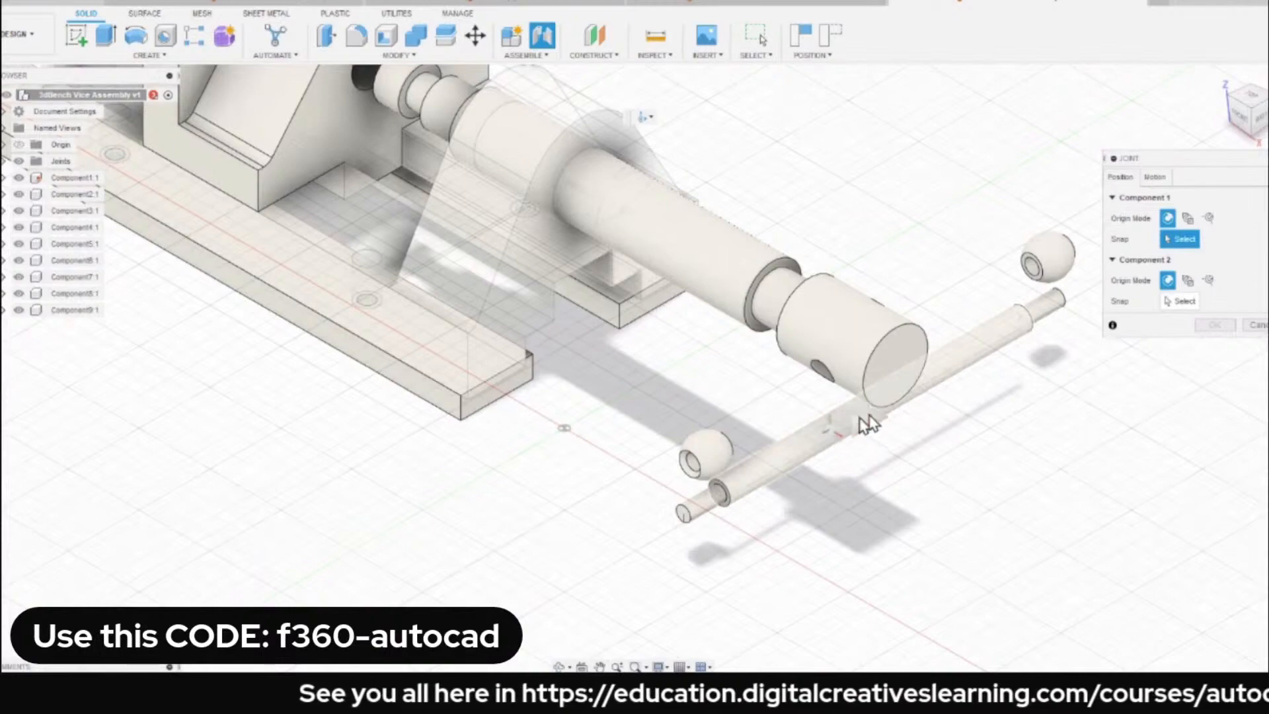
scroll(866, 422, up, 2)
click(884, 404)
Snap the second component to the middle of the spindle head's cross hole and create the Cylindrical joint.
scroll(782, 362, up, 3)
shift+middle_drag(775, 350, 807, 297)
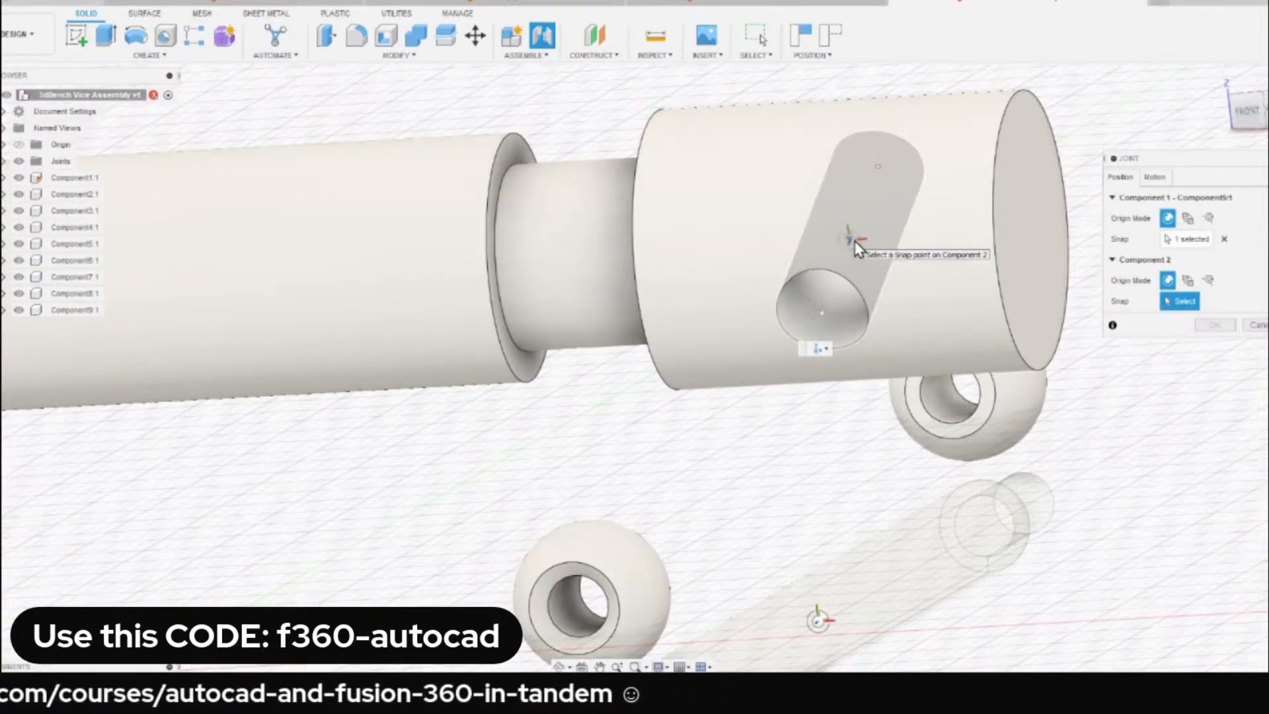
click(854, 241)
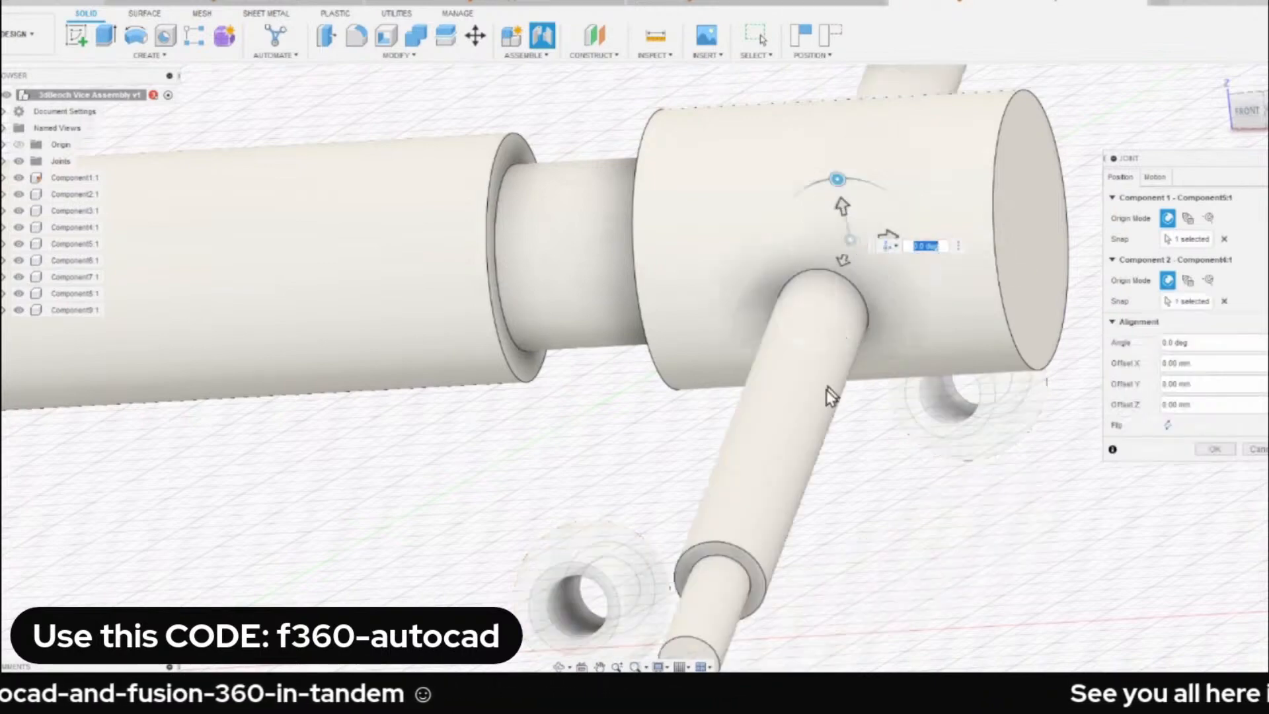
click(1214, 451)
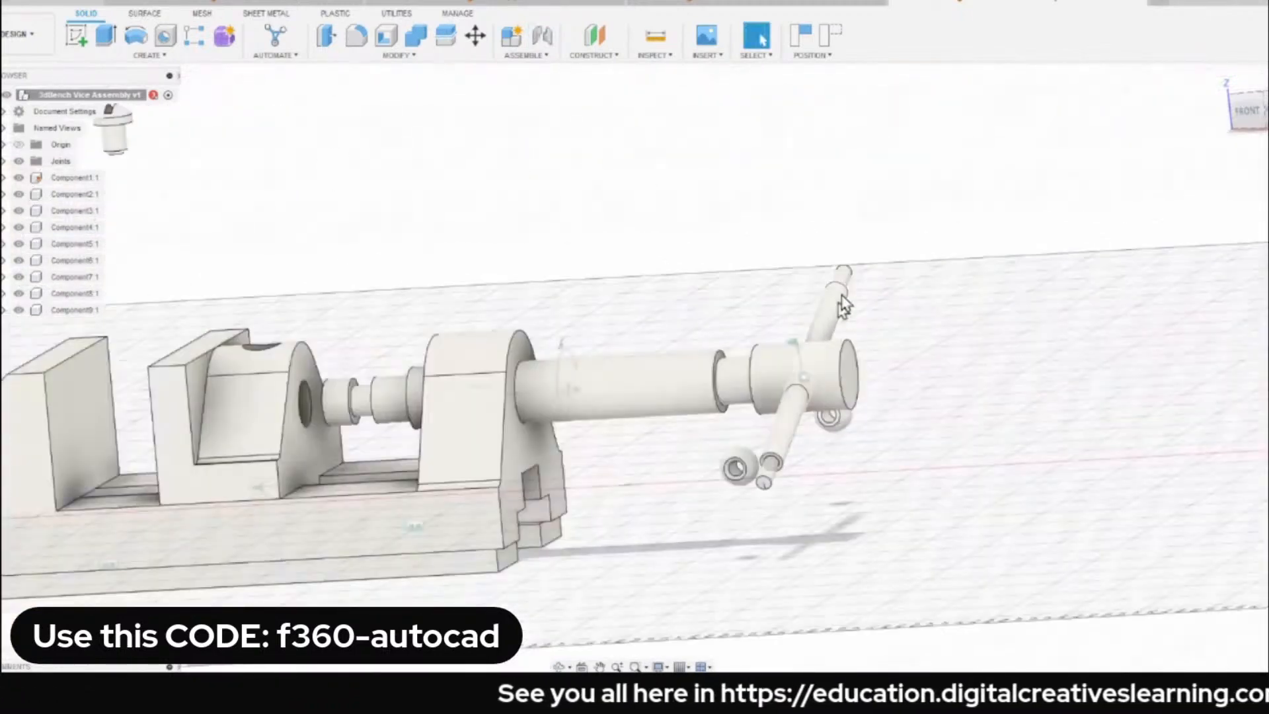
Move the loose ball knob beside the lower end of the handle bar.
drag(842, 306, 760, 363)
click(1221, 78)
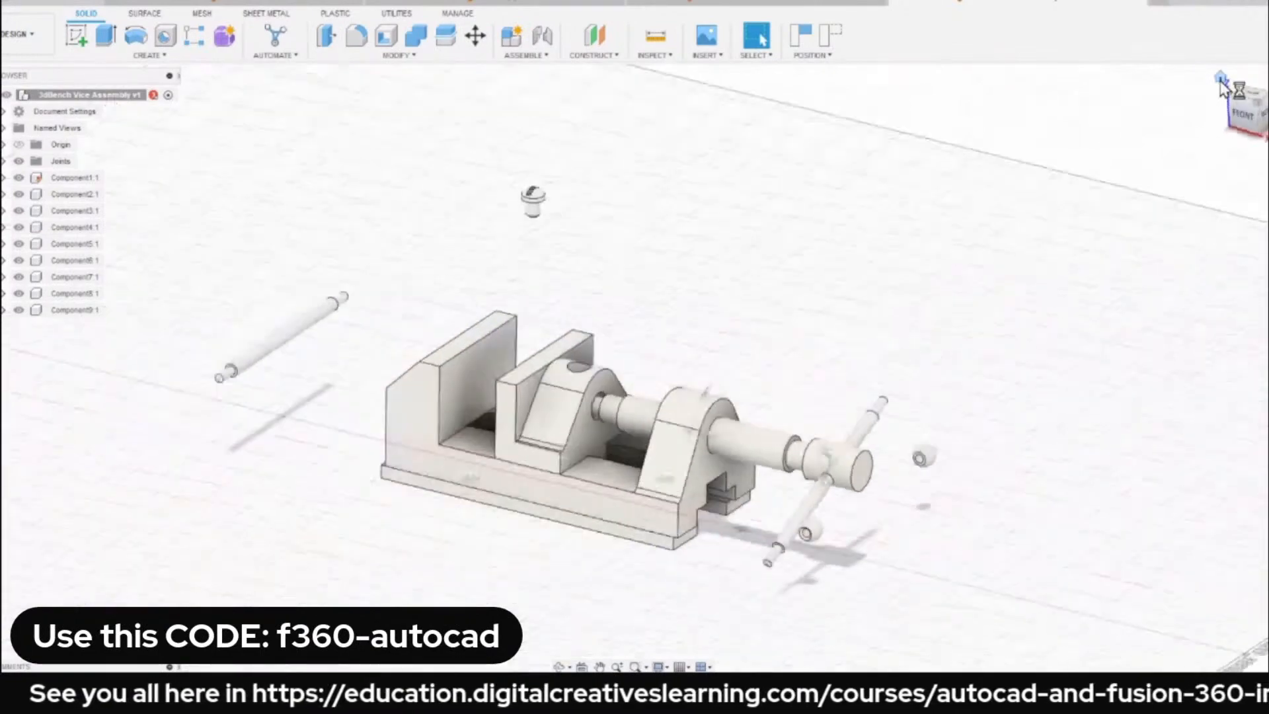
scroll(750, 382, up, 3)
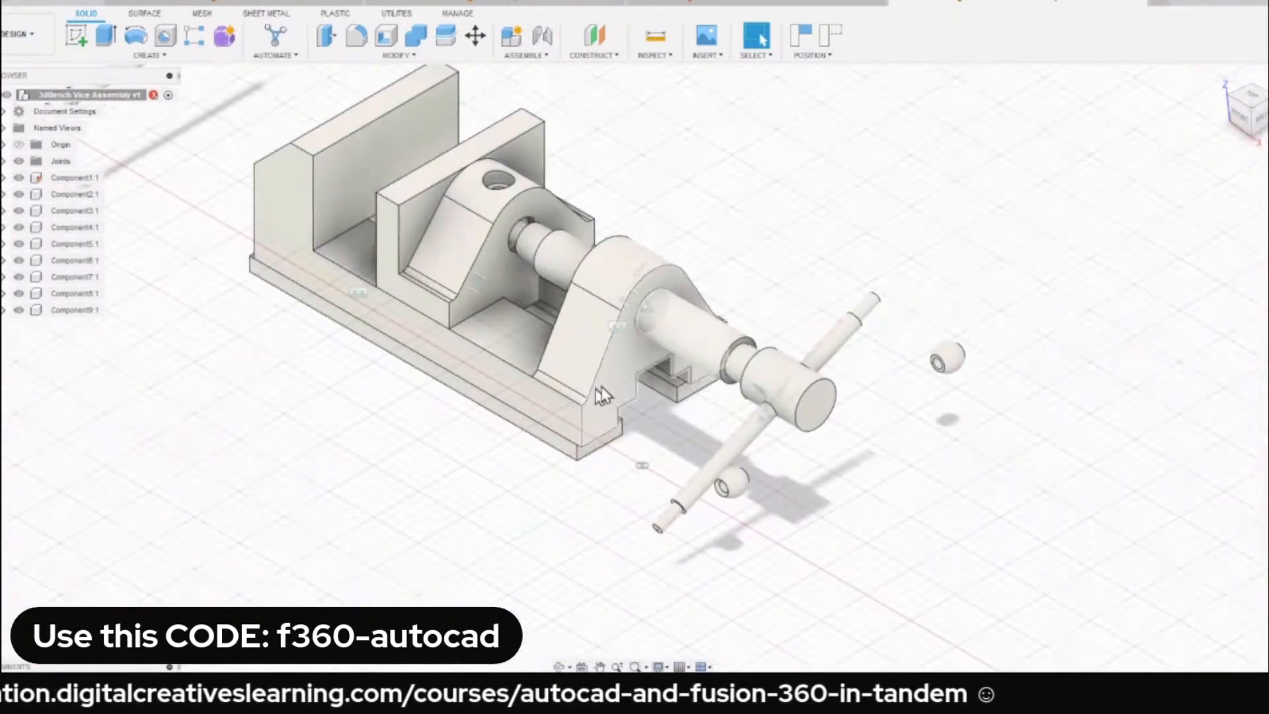
scroll(764, 417, up, 4)
drag(840, 462, 846, 415)
scroll(771, 505, down, 3)
scroll(807, 529, up, 5)
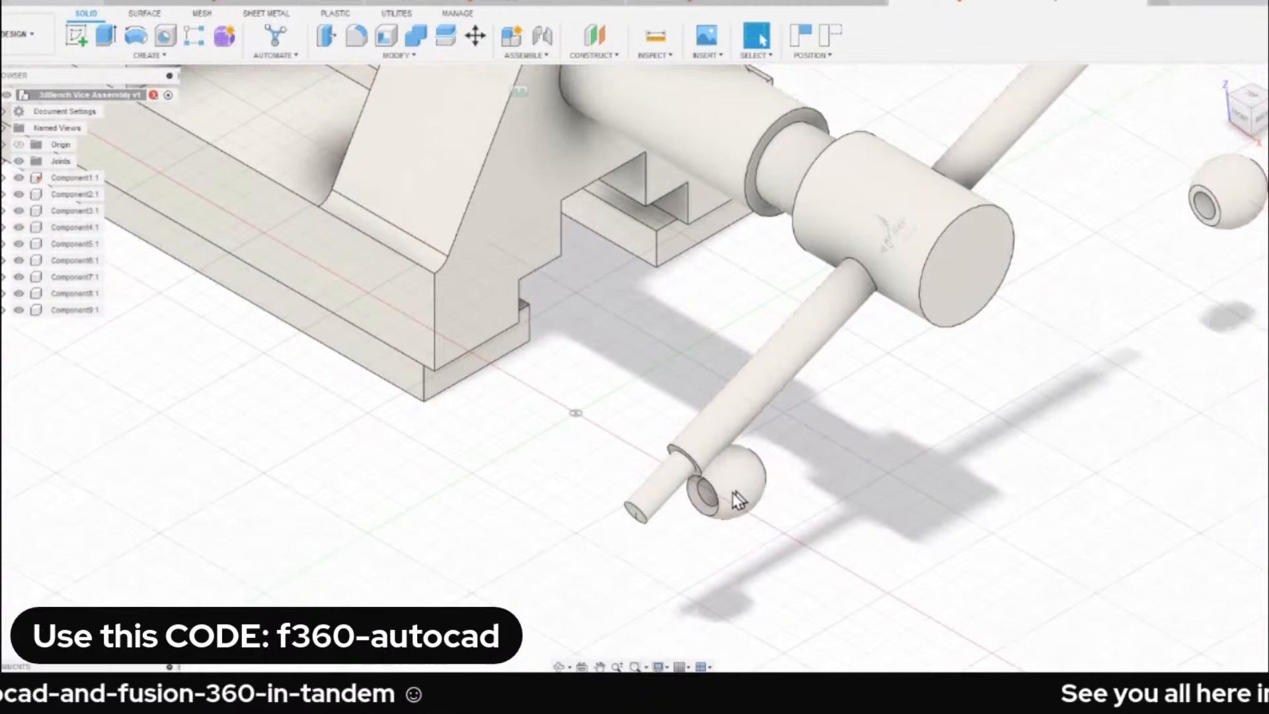
drag(738, 501, 586, 515)
shift+middle_drag(586, 515, 513, 430)
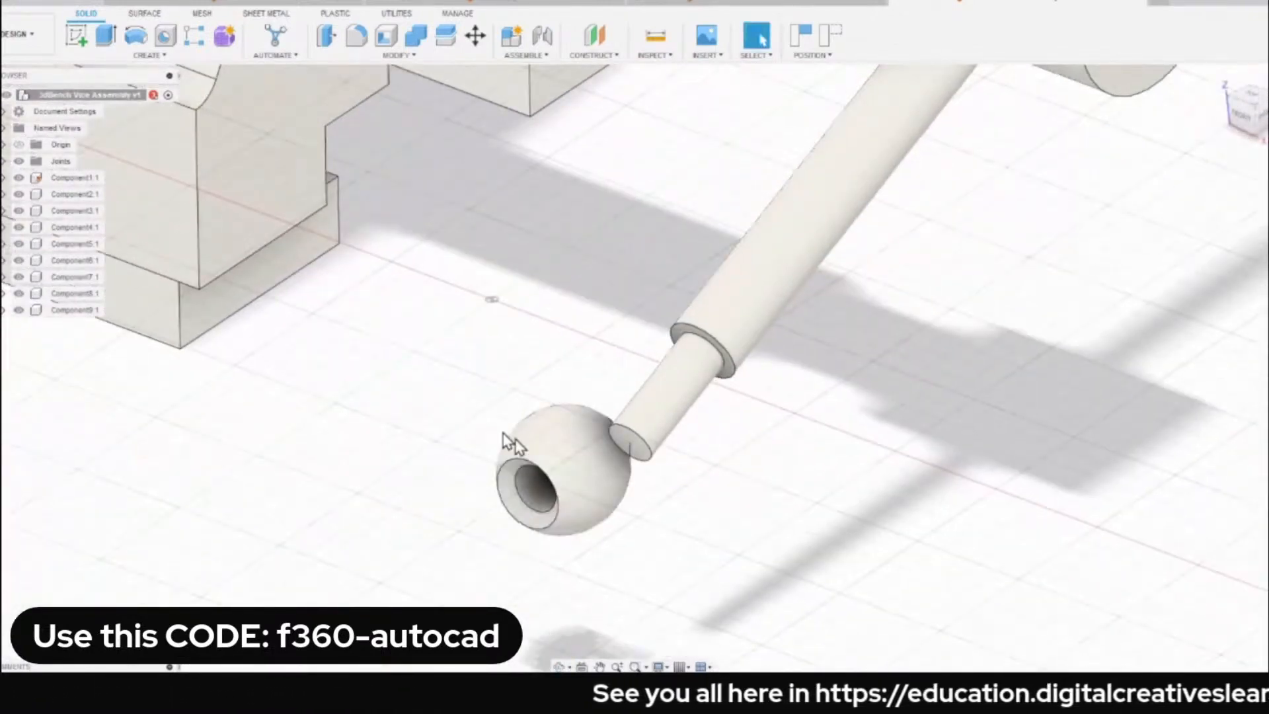
Start a Rigid joint and snap its first component to the centre of the ball knob's inner bore.
key(j)
click(1156, 180)
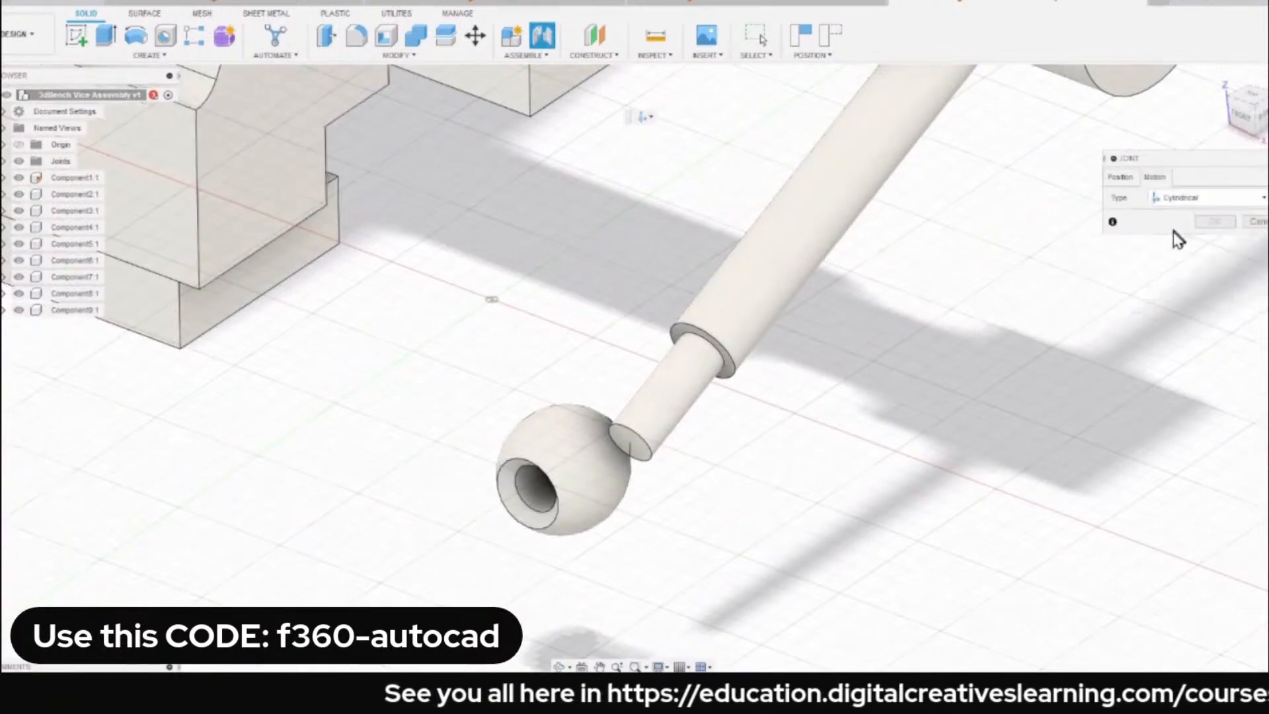
click(1183, 197)
click(1173, 199)
scroll(553, 504, up, 3)
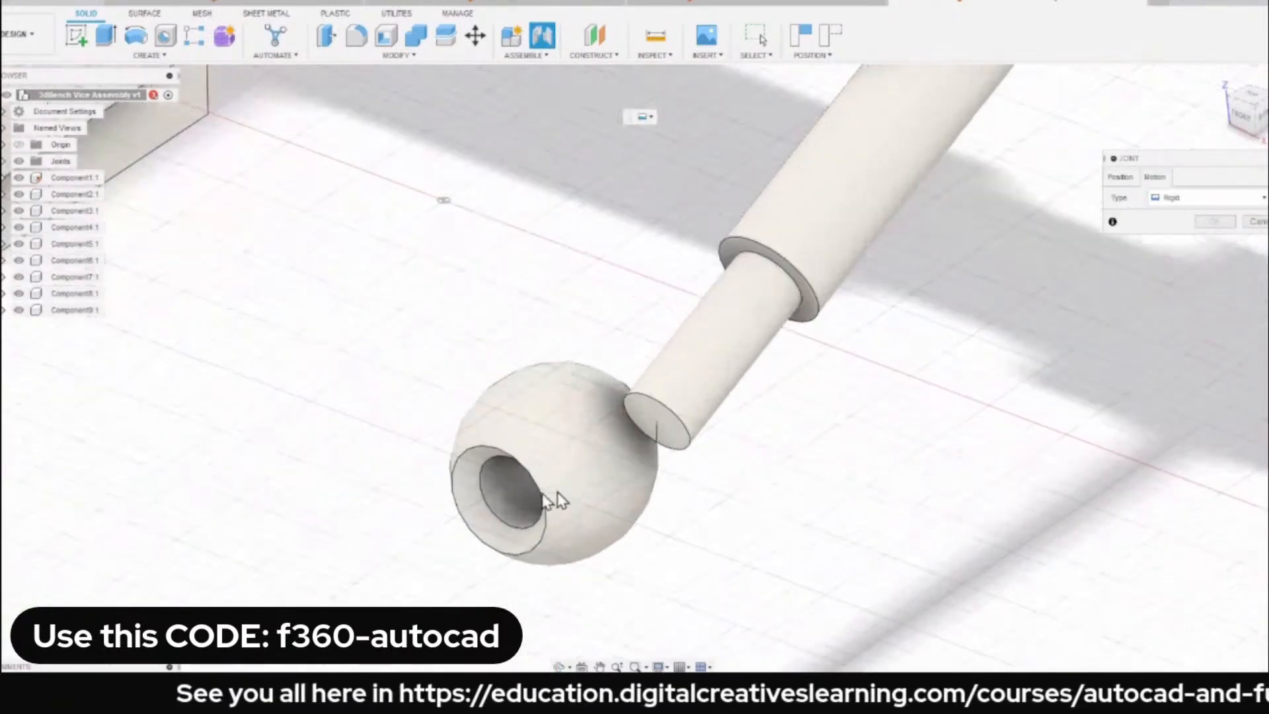
click(1120, 179)
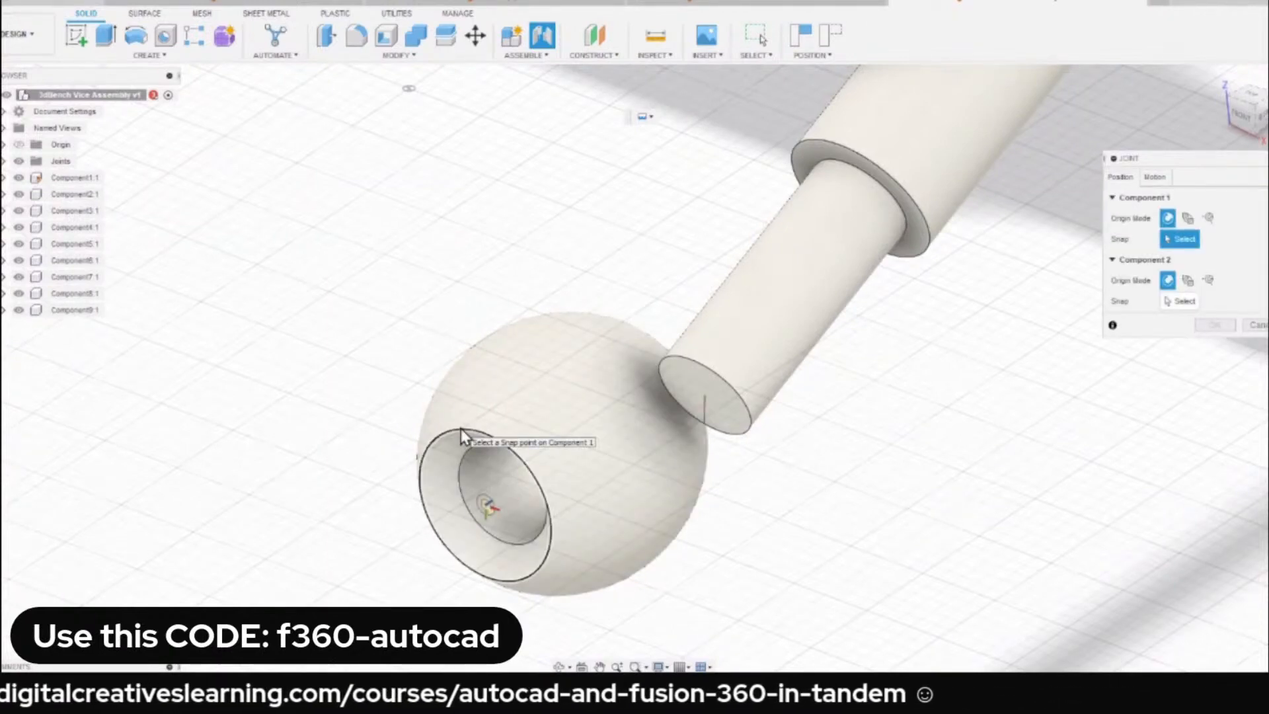
click(487, 513)
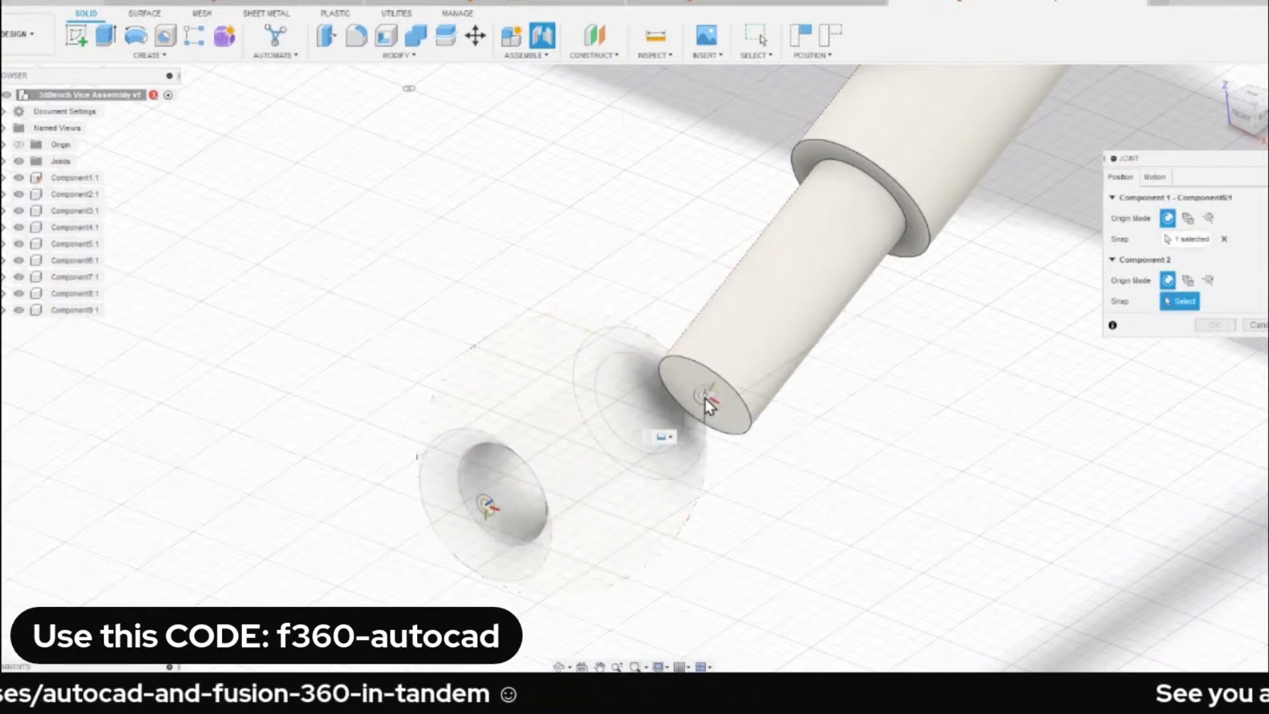
Snap the second component to the centre of the handle bar's end face and create the Rigid joint.
scroll(710, 421, up, 4)
shift+middle_drag(800, 392, 698, 370)
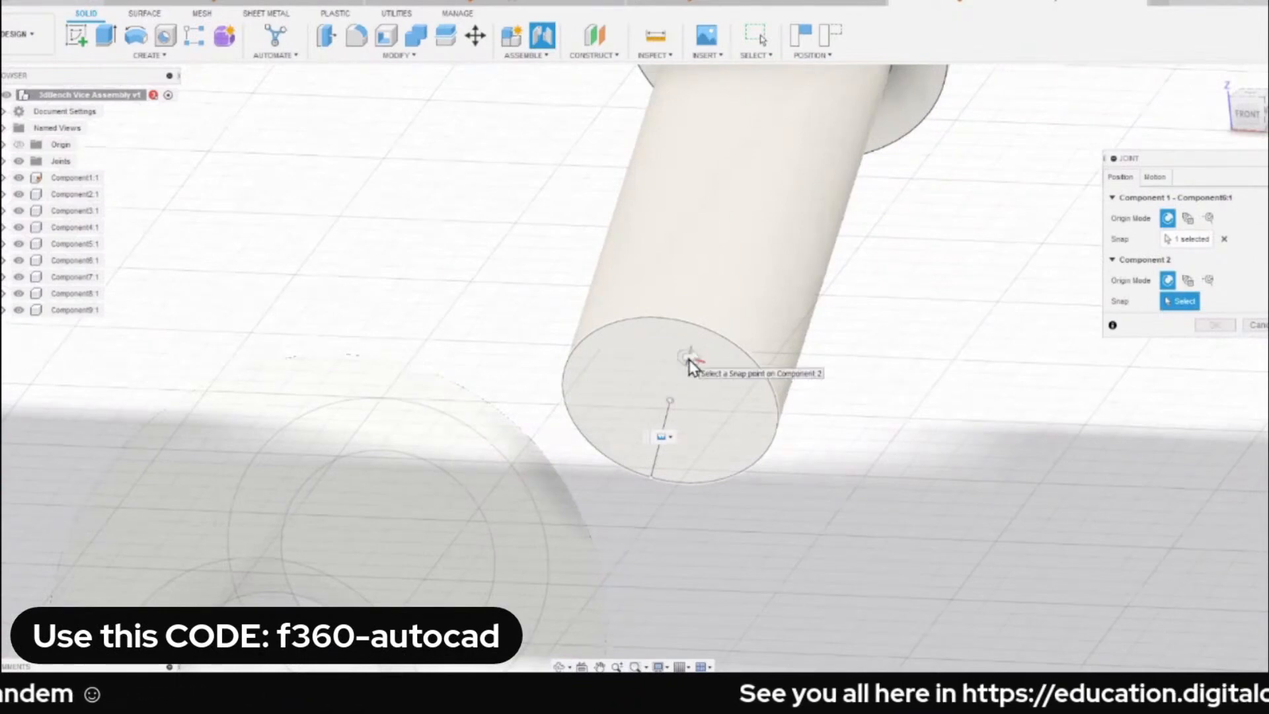
click(669, 405)
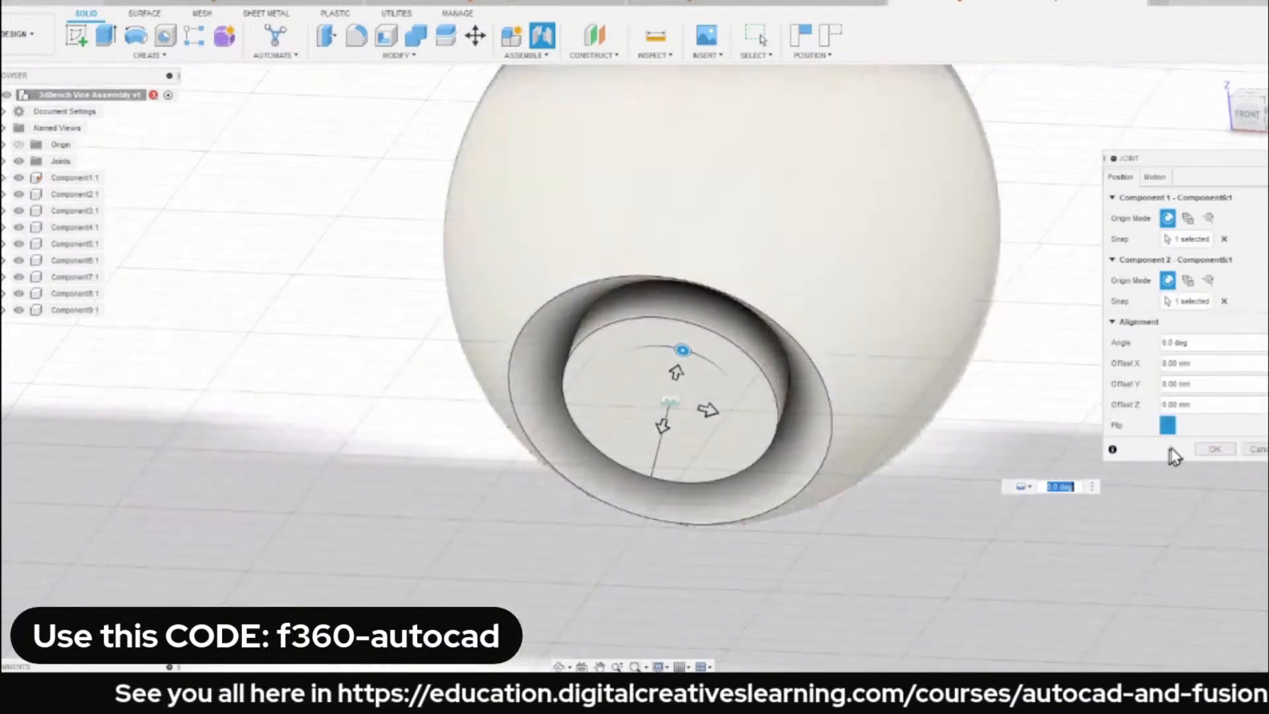
click(1214, 451)
Examine the handle bar and its ball knobs around the spindle head, and return to the home view.
scroll(846, 370, up, 8)
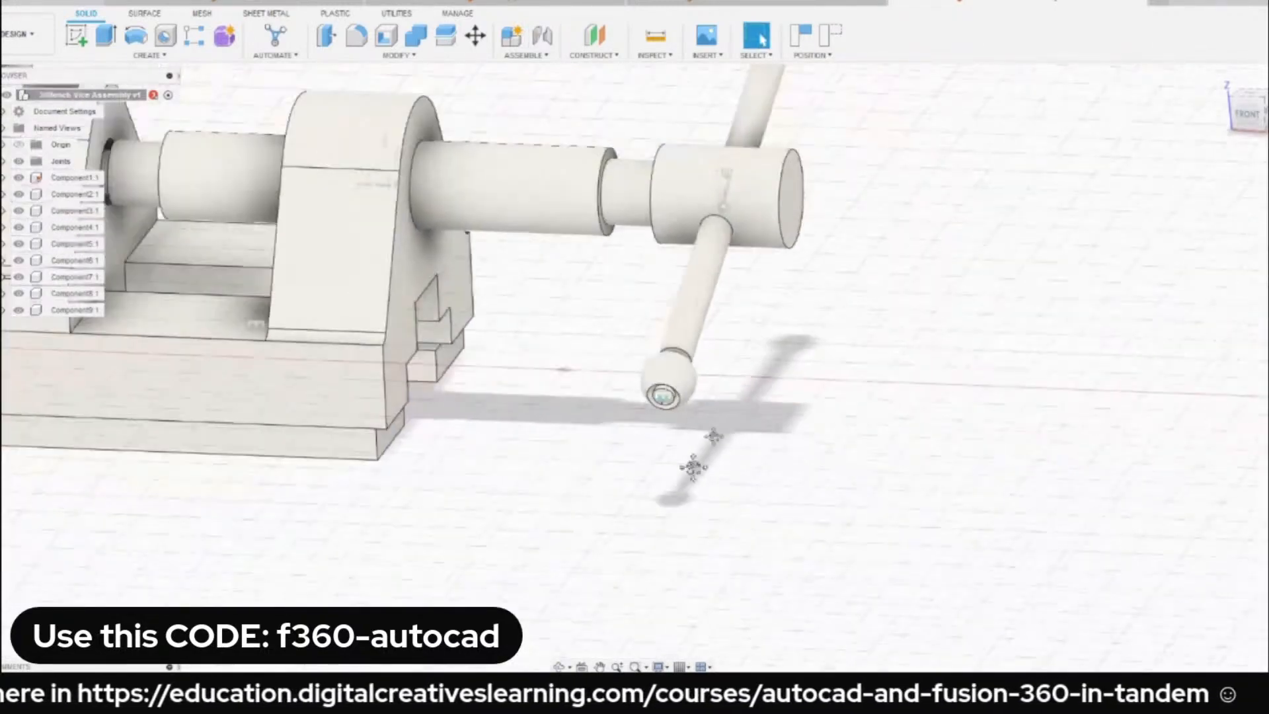
shift+middle_drag(693, 467, 638, 294)
scroll(974, 285, up, 5)
shift+middle_drag(1005, 249, 1034, 334)
scroll(926, 327, down, 5)
shift+middle_drag(878, 357, 772, 517)
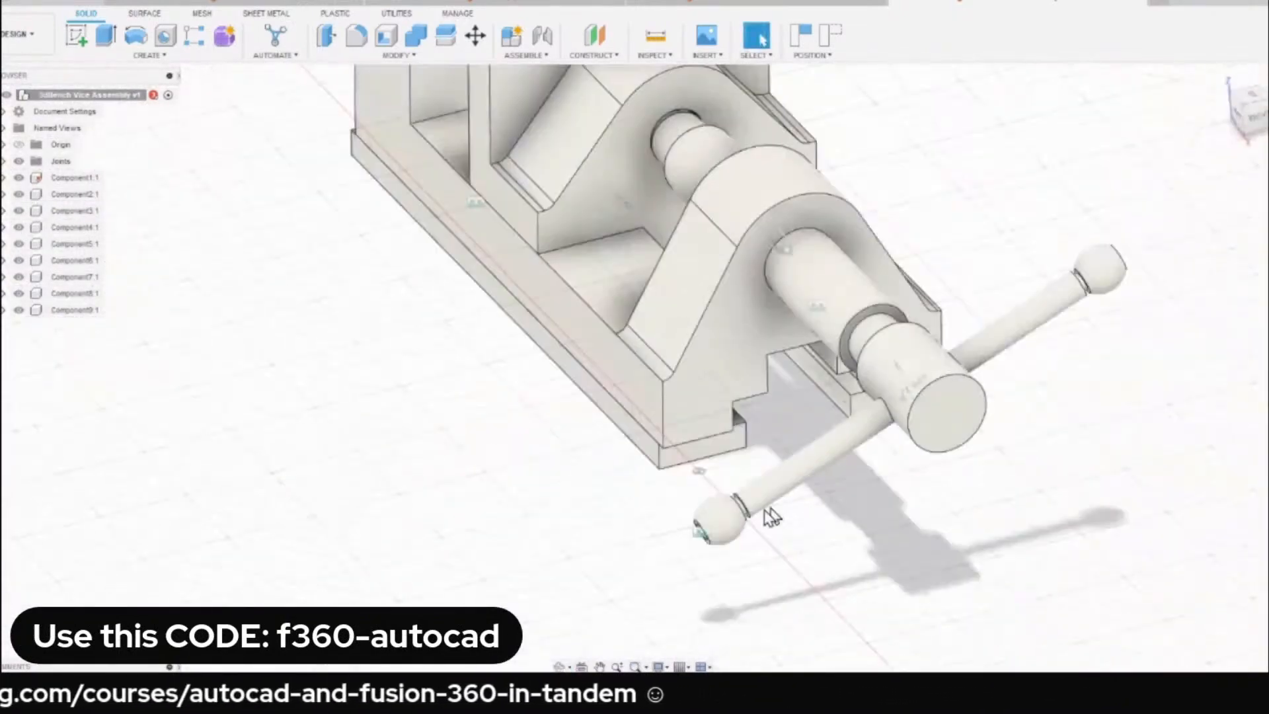
drag(772, 517, 667, 487)
scroll(556, 410, down, 4)
shift+middle_drag(558, 411, 806, 383)
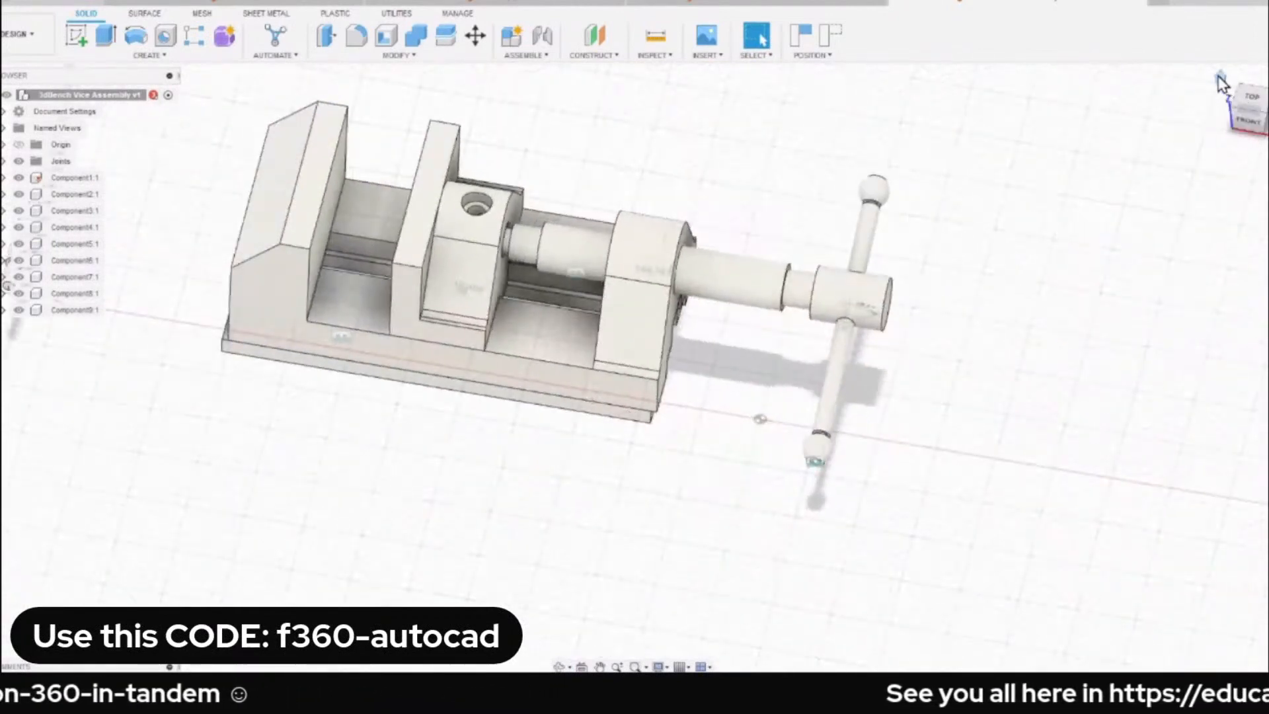
click(1221, 83)
Slide the spindle back out of the movable jaw's bore to expose its stepped end.
scroll(691, 439, up, 6)
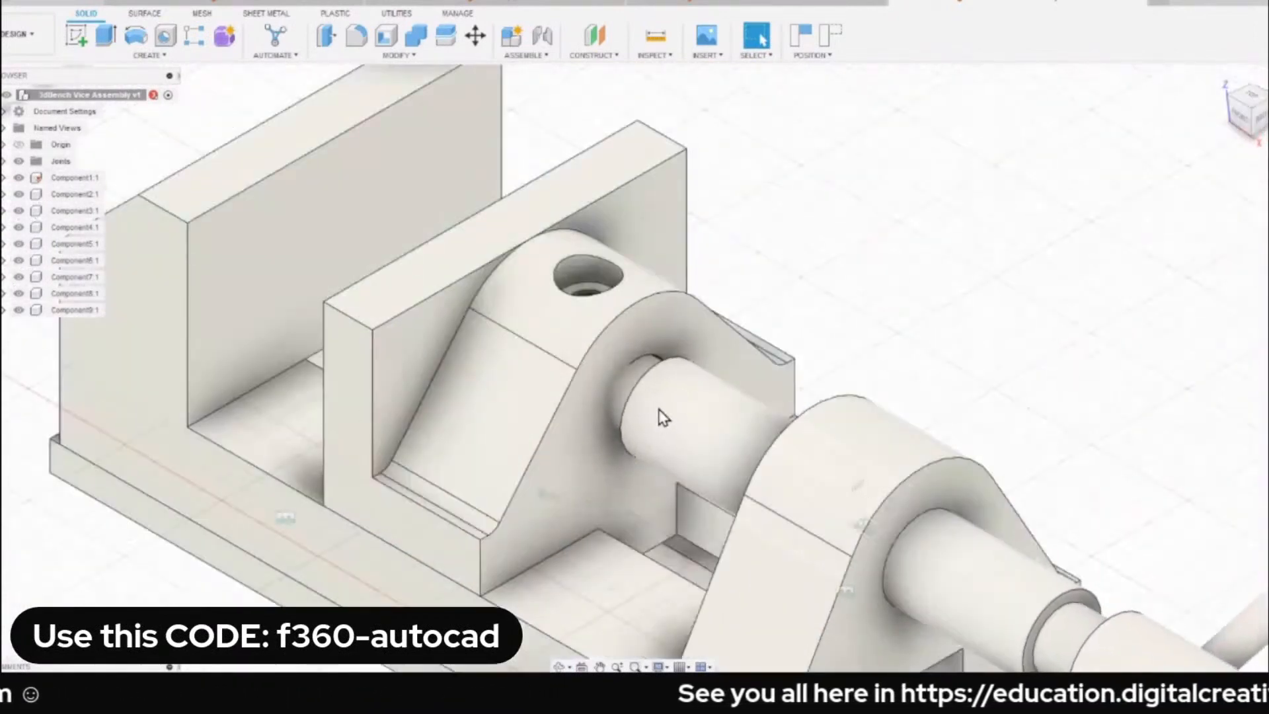
drag(663, 417, 703, 439)
scroll(744, 316, up, 2)
scroll(830, 246, down, 3)
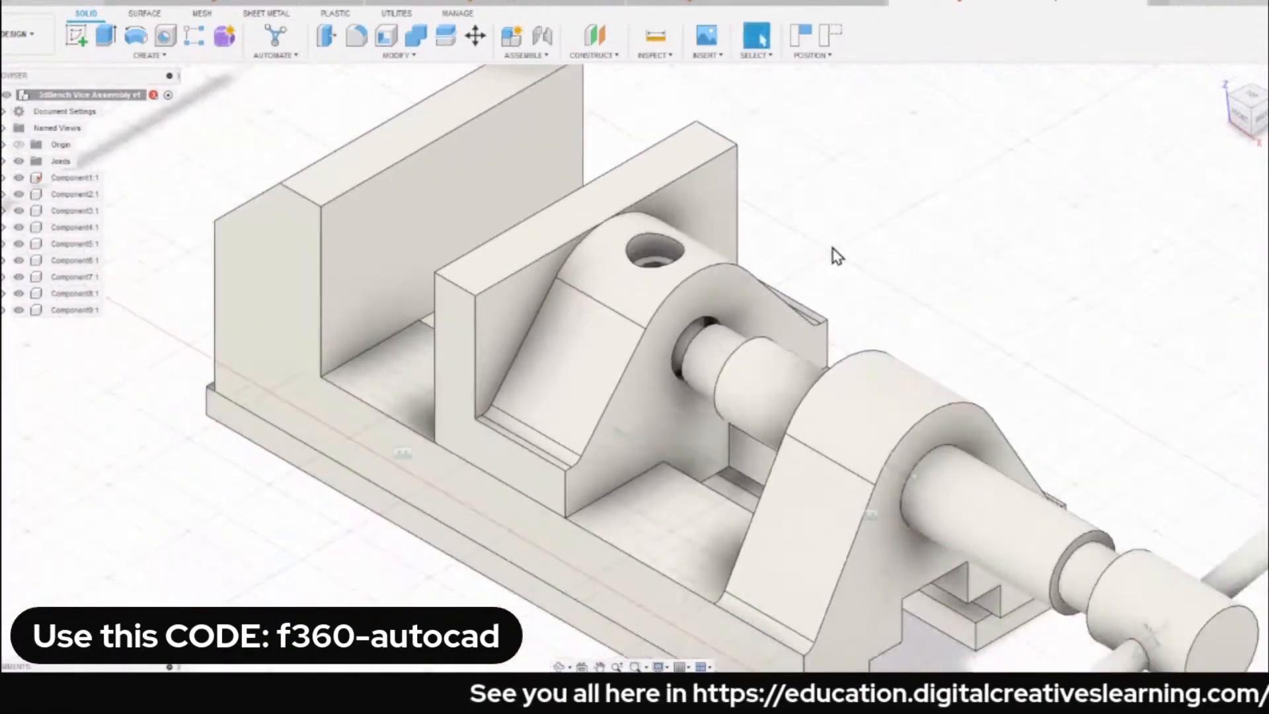
drag(730, 380, 793, 409)
scroll(779, 377, up, 2)
shift+middle_drag(756, 331, 849, 277)
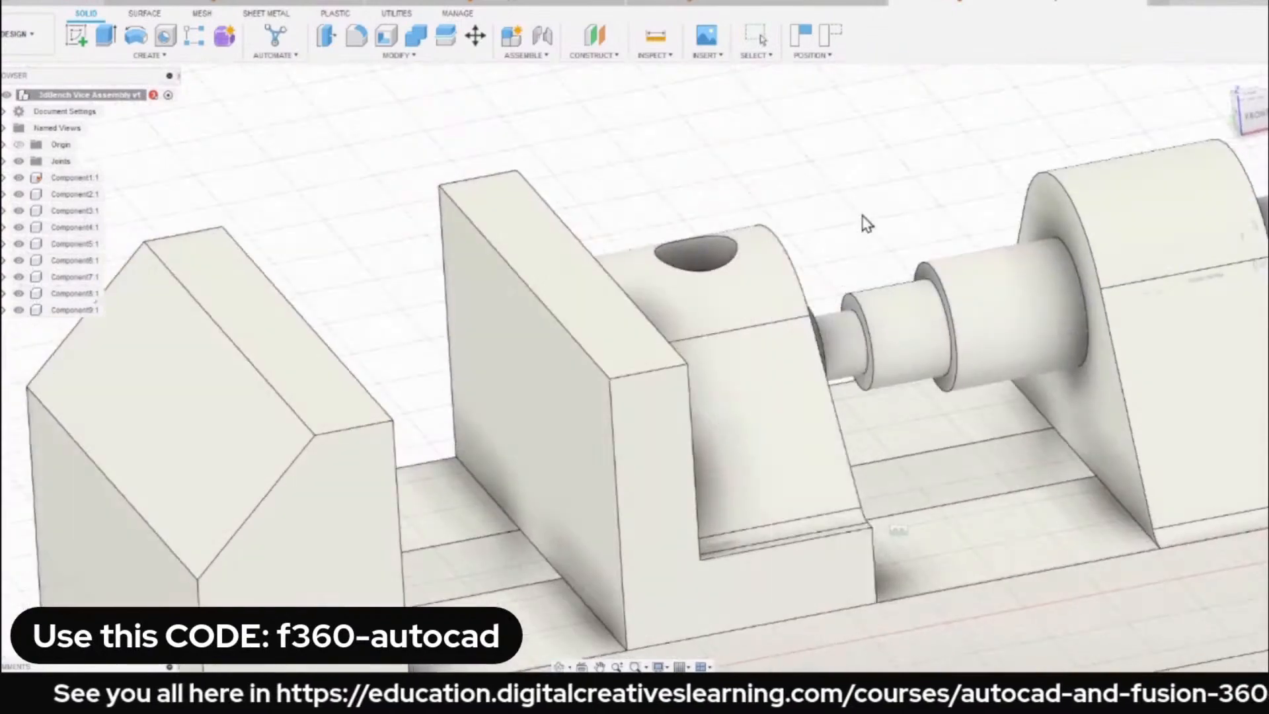
scroll(853, 226, down, 3)
scroll(809, 257, down, 3)
scroll(803, 238, up, 5)
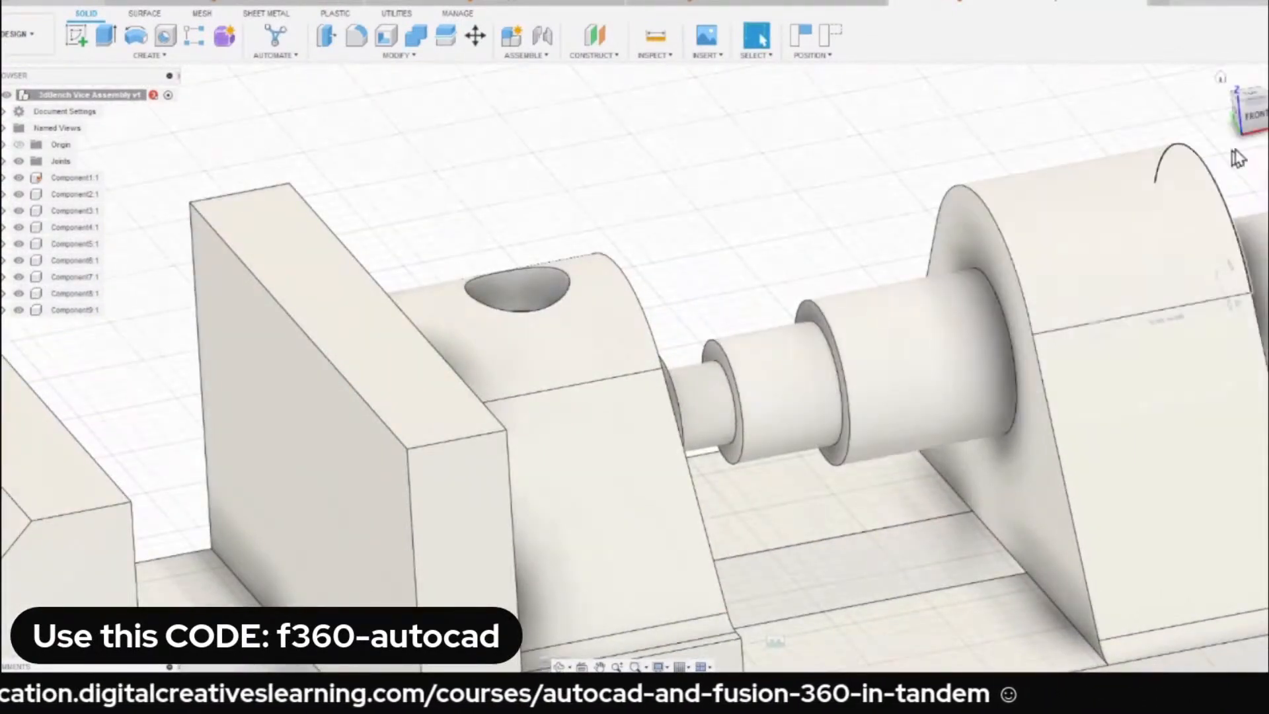
From the front view, slide the spindle into the movable jaw up to its large shoulder, and pull it back out.
click(1259, 117)
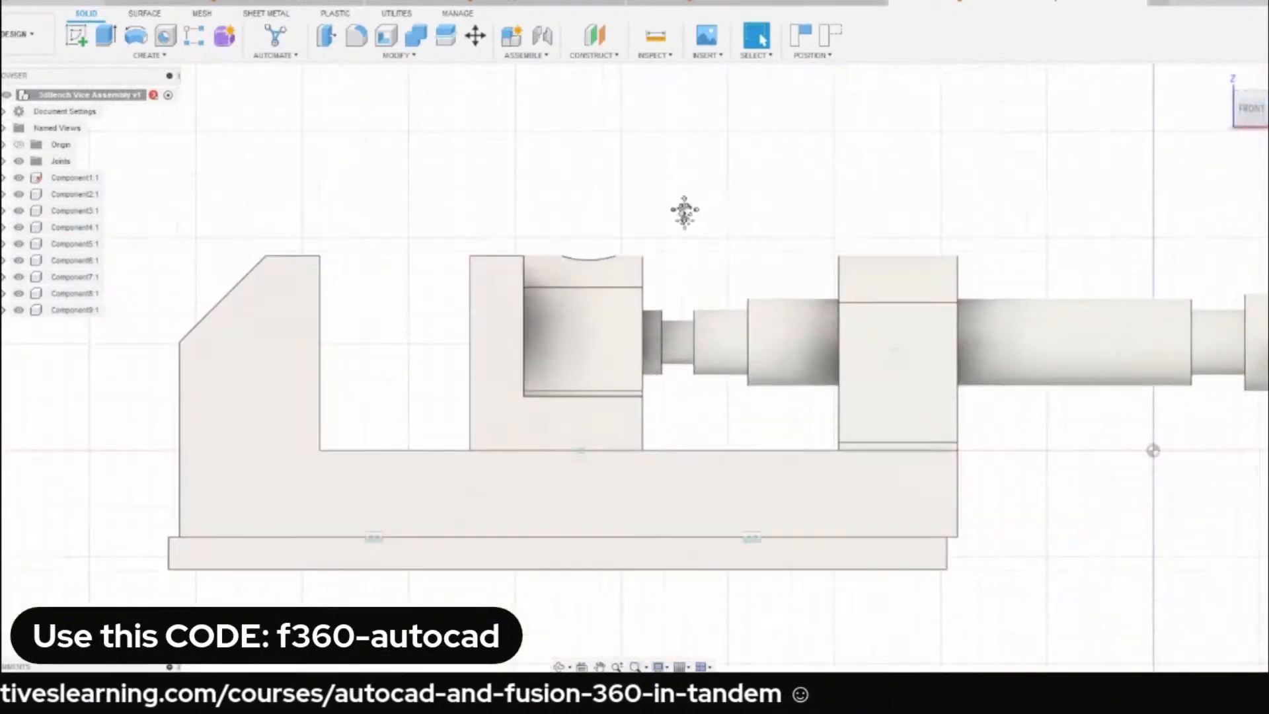
drag(746, 305, 717, 302)
scroll(622, 324, up, 3)
shift+middle_drag(620, 325, 577, 316)
drag(900, 291, 765, 294)
scroll(766, 300, down, 2)
scroll(765, 295, down, 2)
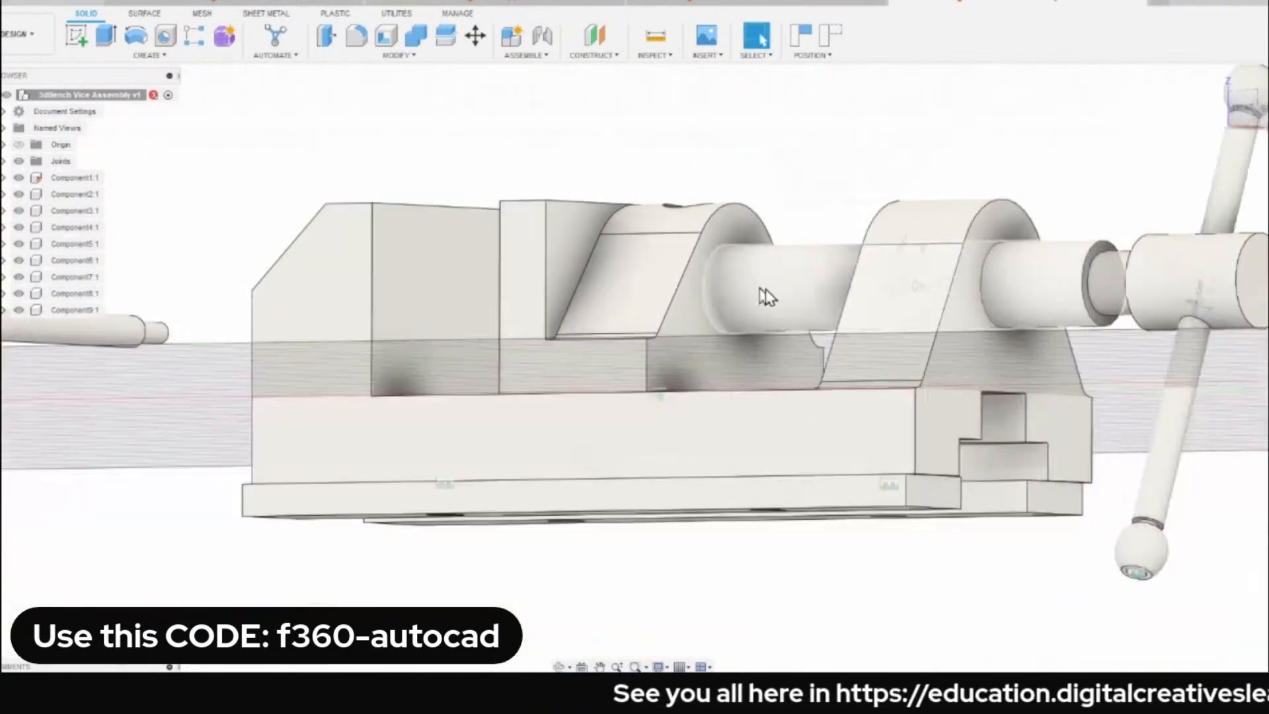
shift+middle_drag(765, 295, 806, 301)
drag(910, 271, 871, 286)
shift+middle_drag(820, 271, 843, 281)
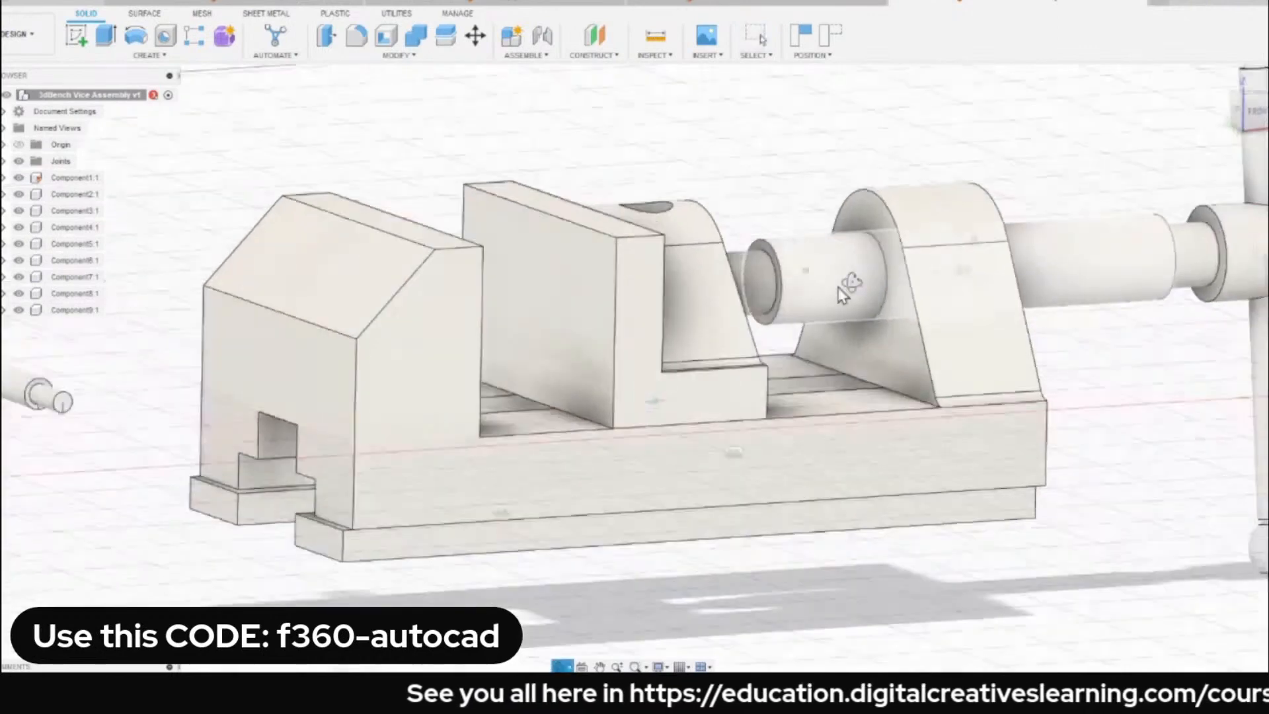
Select the spindle's large shoulder face and the movable jaw's bored face to compare the mating faces, and clear the selection.
scroll(770, 235, up, 5)
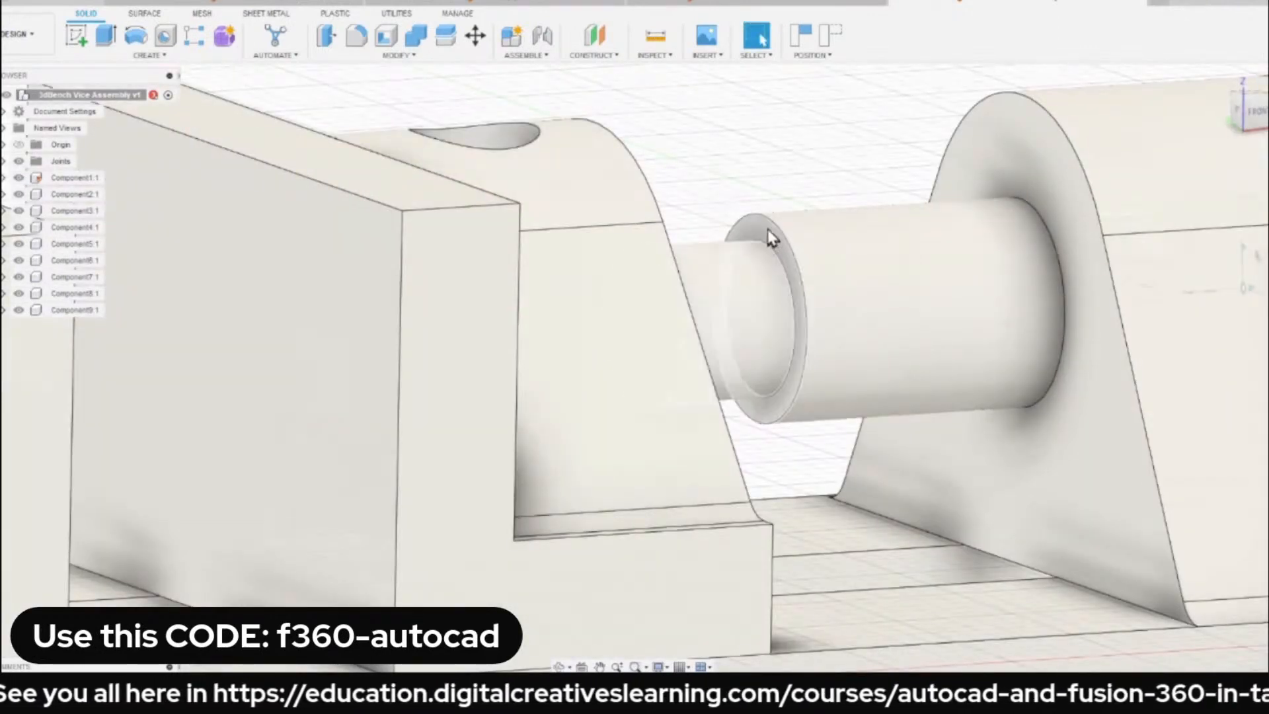
click(768, 232)
scroll(768, 241, down, 2)
shift+middle_drag(767, 253, 693, 246)
scroll(687, 244, down, 1)
ctrl+click(672, 211)
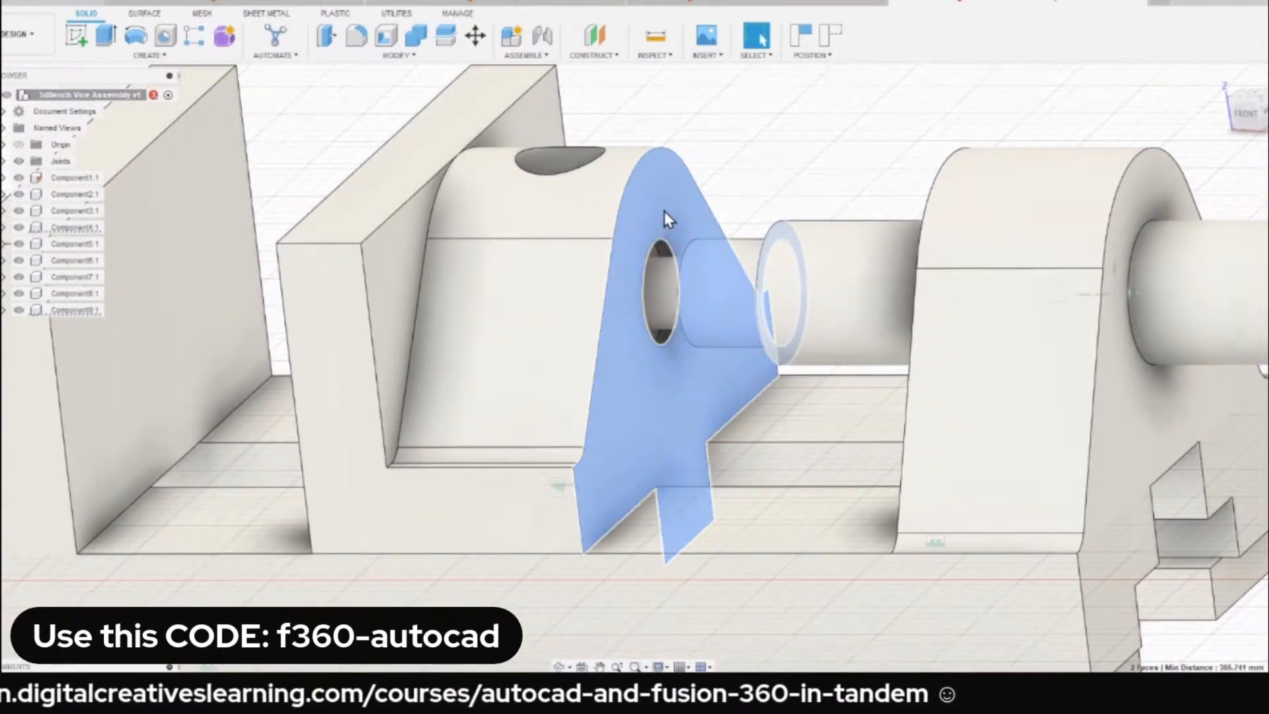
click(718, 169)
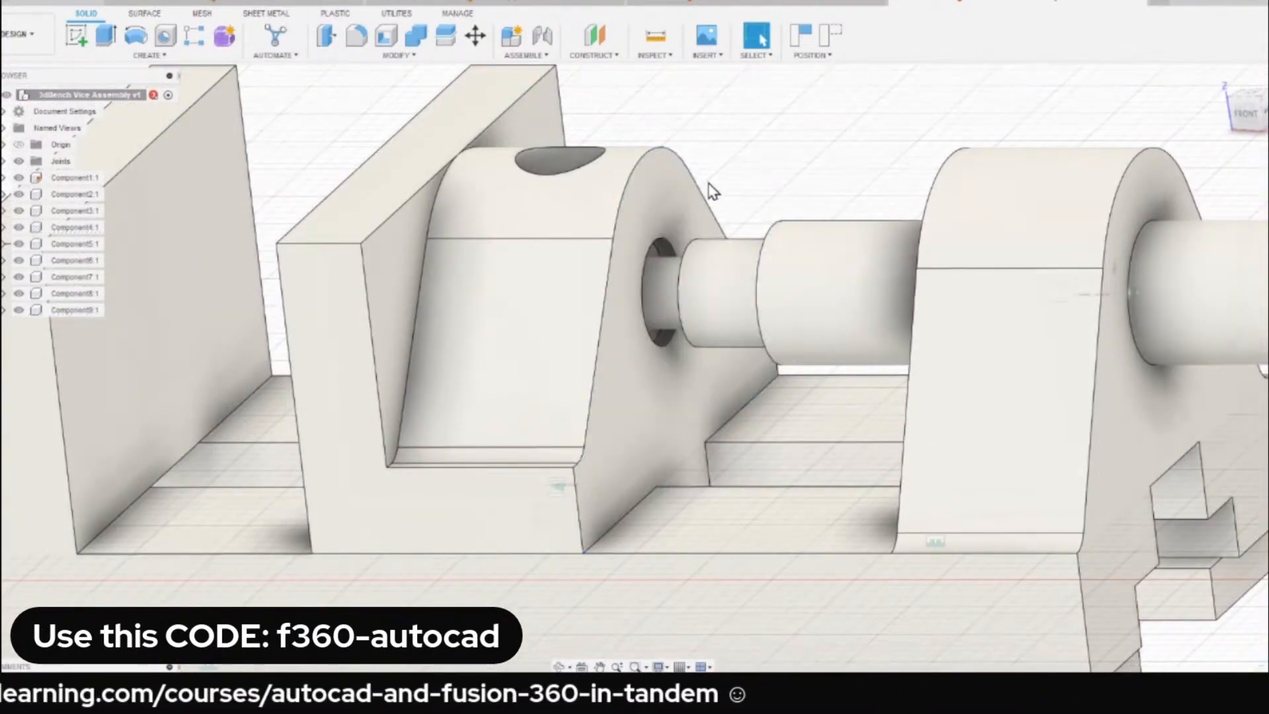
scroll(712, 191, down, 2)
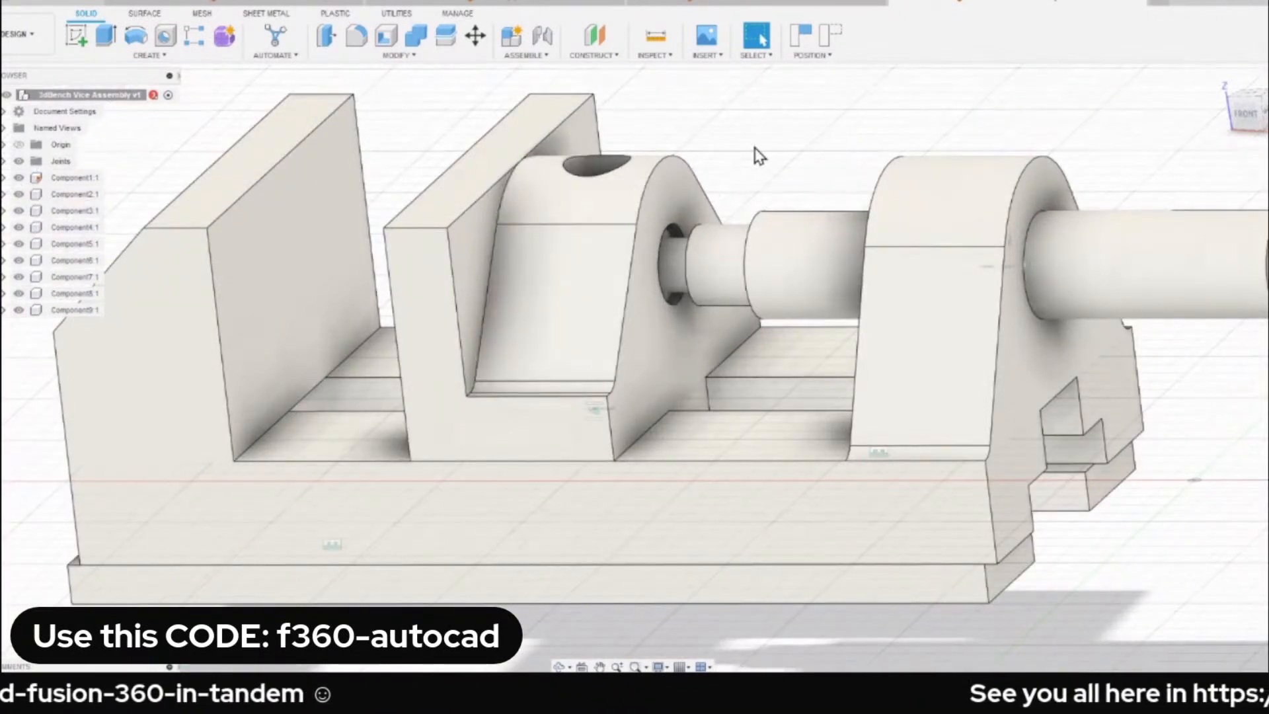
Start a Revolute joint and snap its first component to the centre of the spindle's large shoulder face.
key(j)
click(1160, 180)
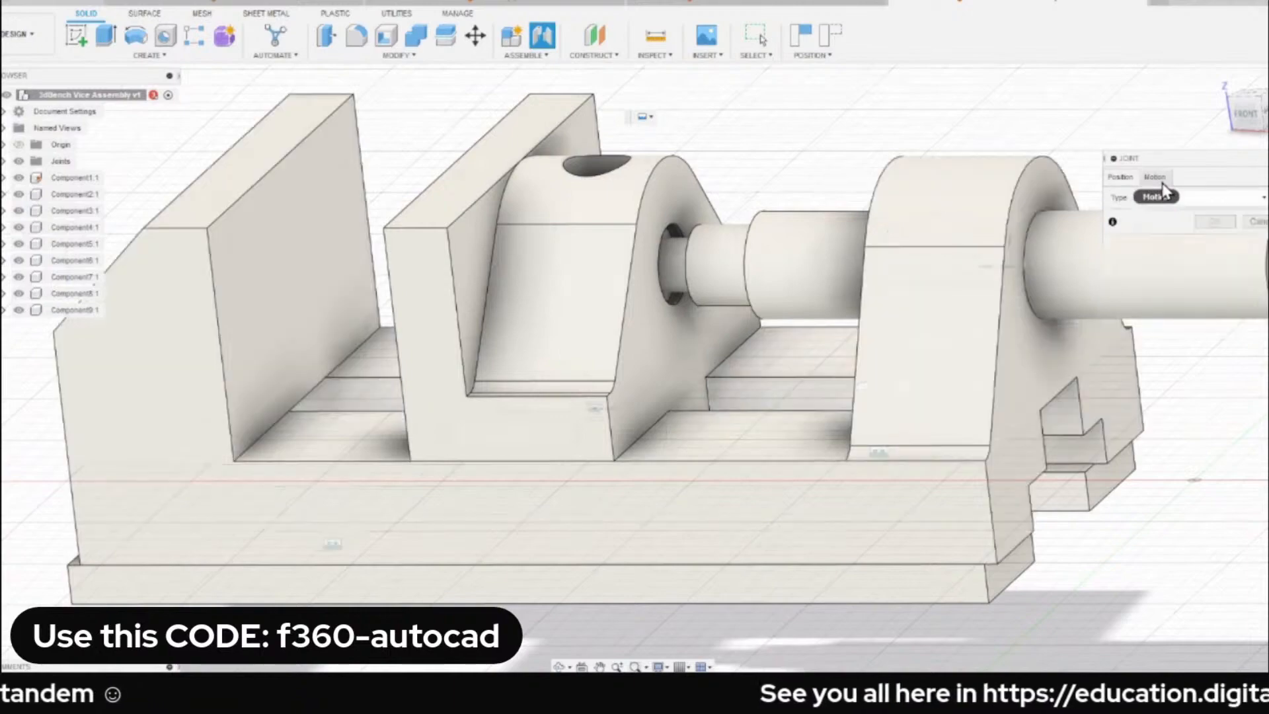
click(1210, 198)
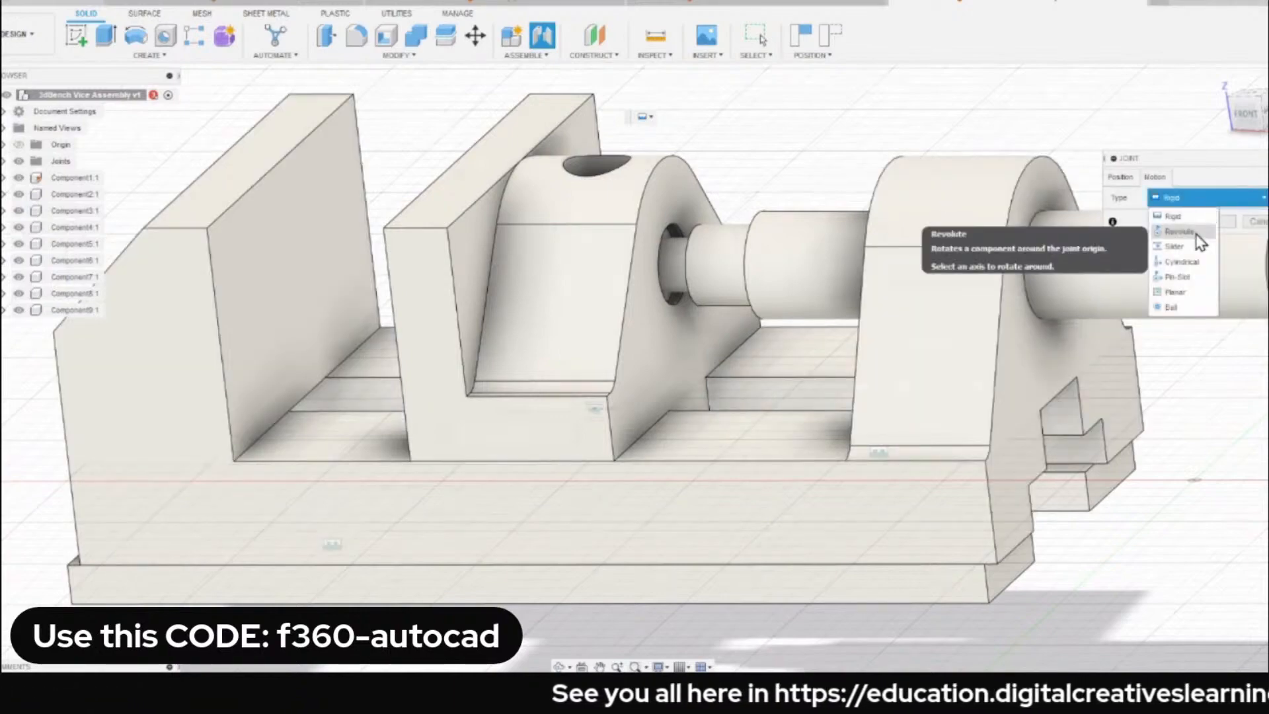
click(1199, 239)
scroll(733, 281, up, 3)
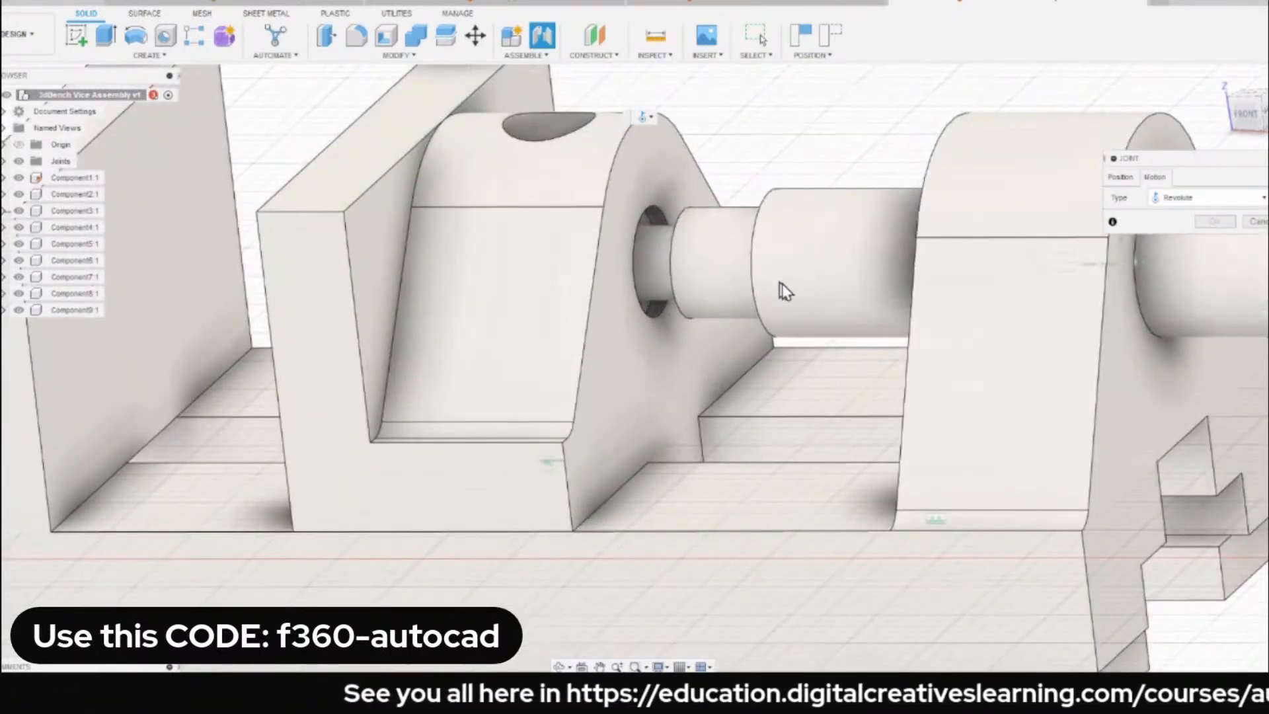
scroll(826, 291, up, 5)
scroll(733, 192, up, 2)
click(1121, 177)
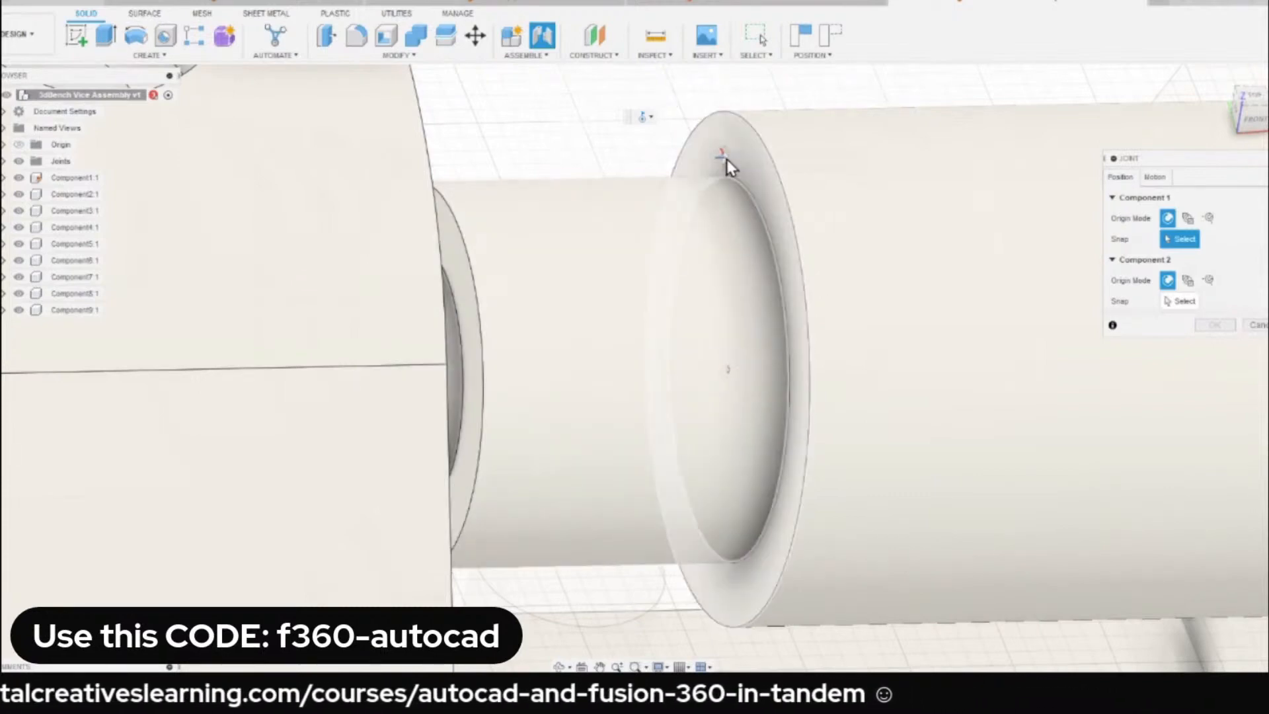
click(729, 372)
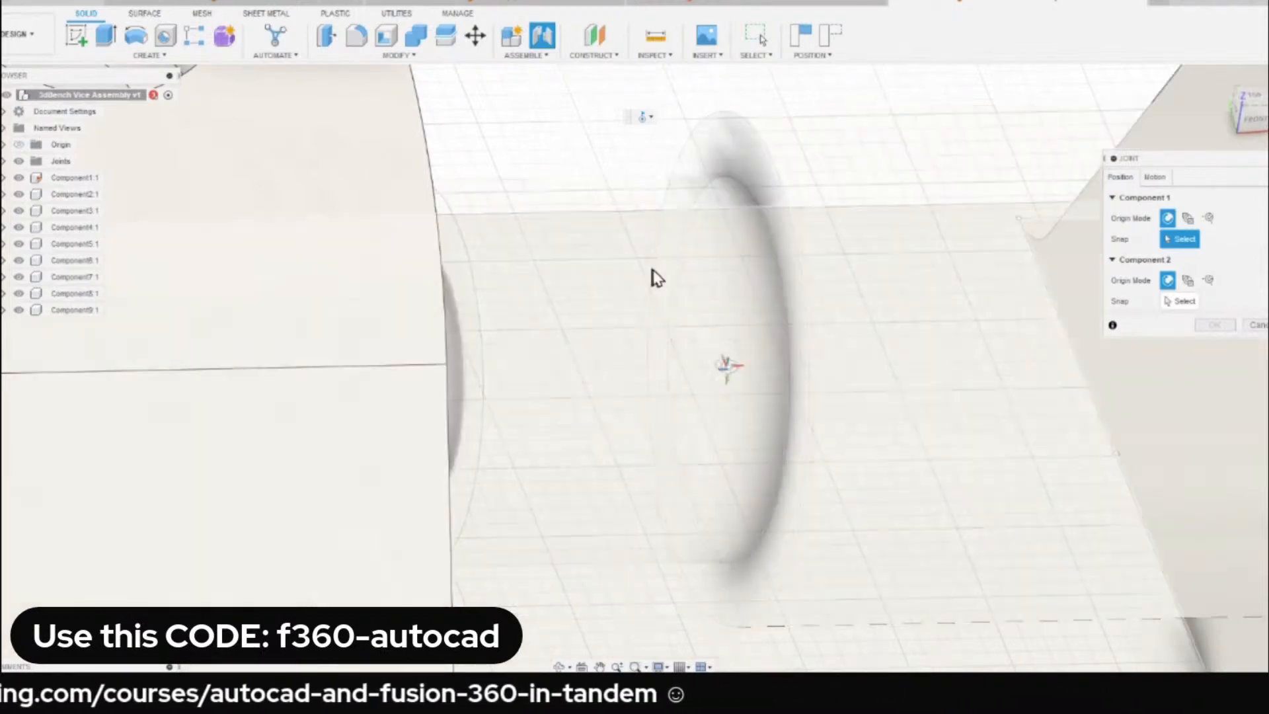
Snap the second component to the centre of the movable jaw's bore opening and create the Revolute joint.
scroll(652, 276, down, 5)
scroll(568, 245, up, 6)
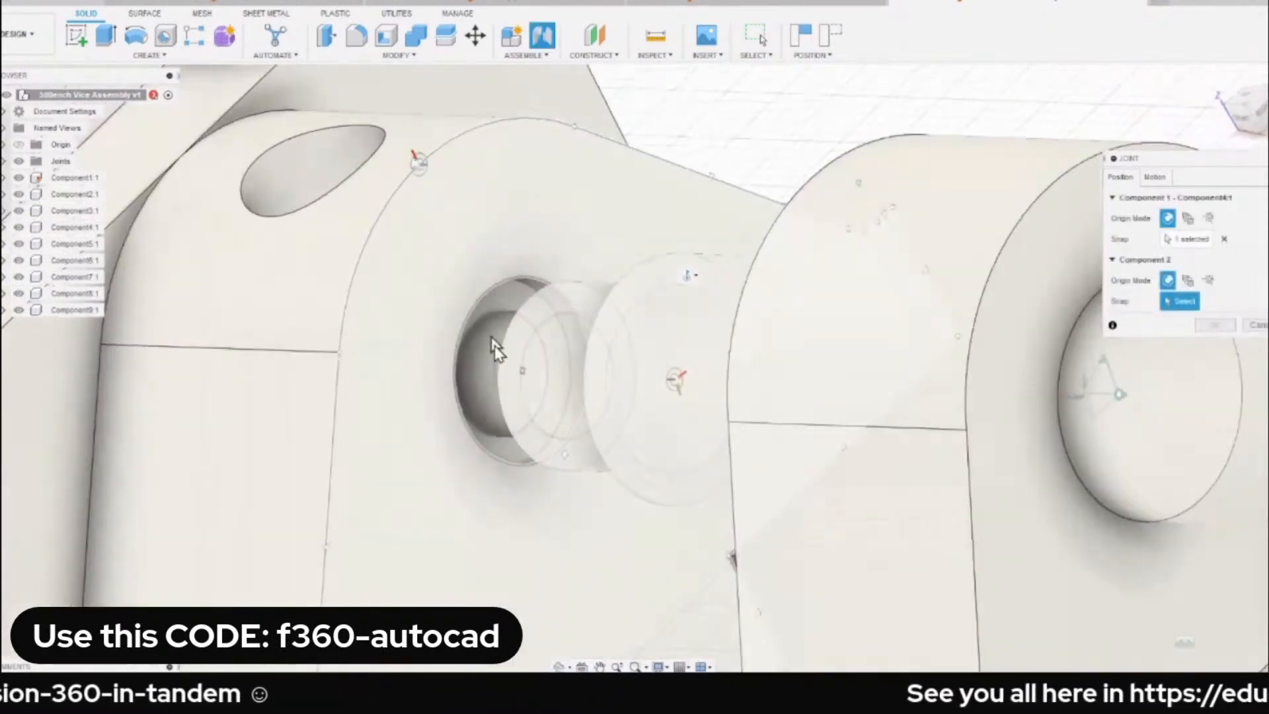
click(523, 370)
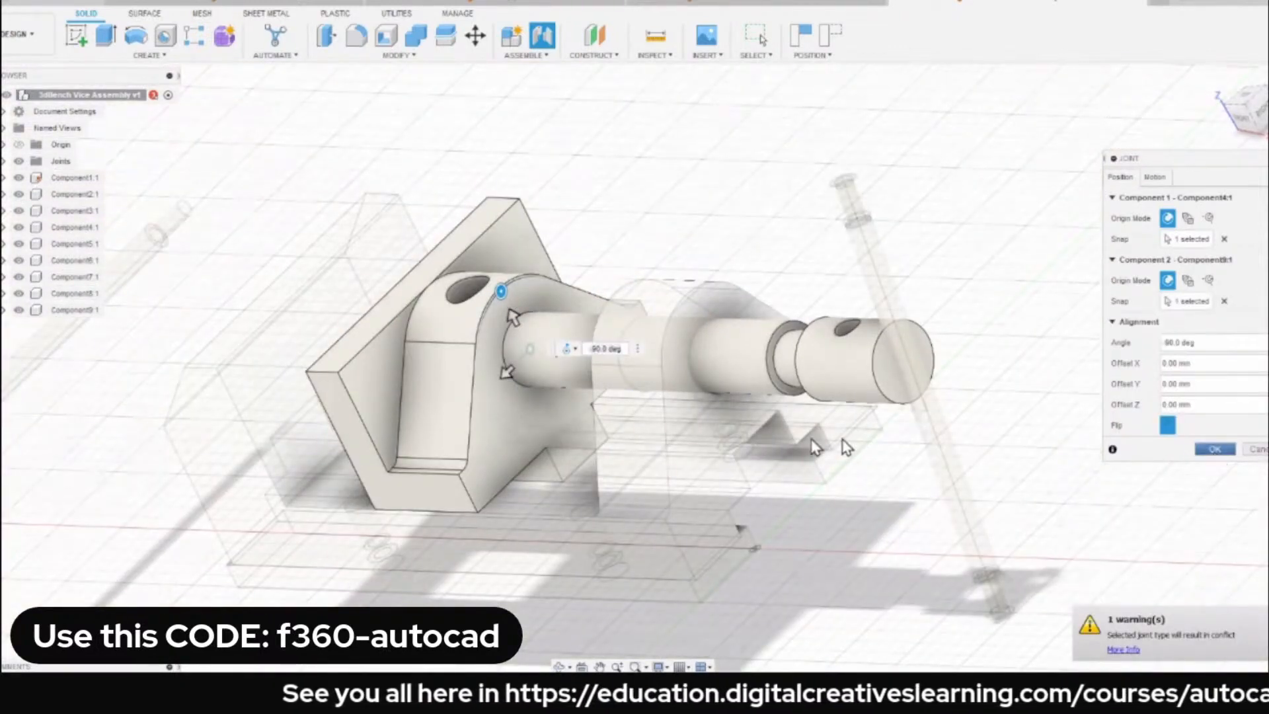
click(1215, 450)
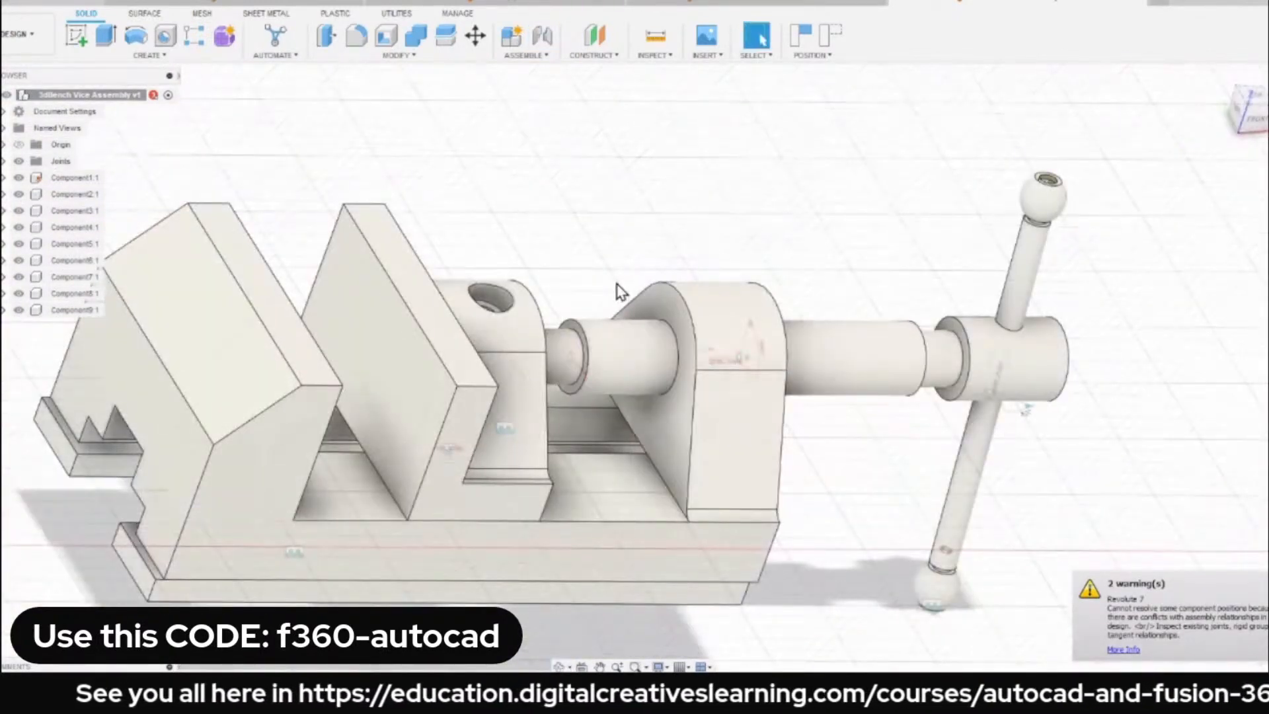
Slide the spindle in and out of the movable jaw to test the joint, and switch the display to wireframe.
shift+middle_drag(626, 363, 456, 324)
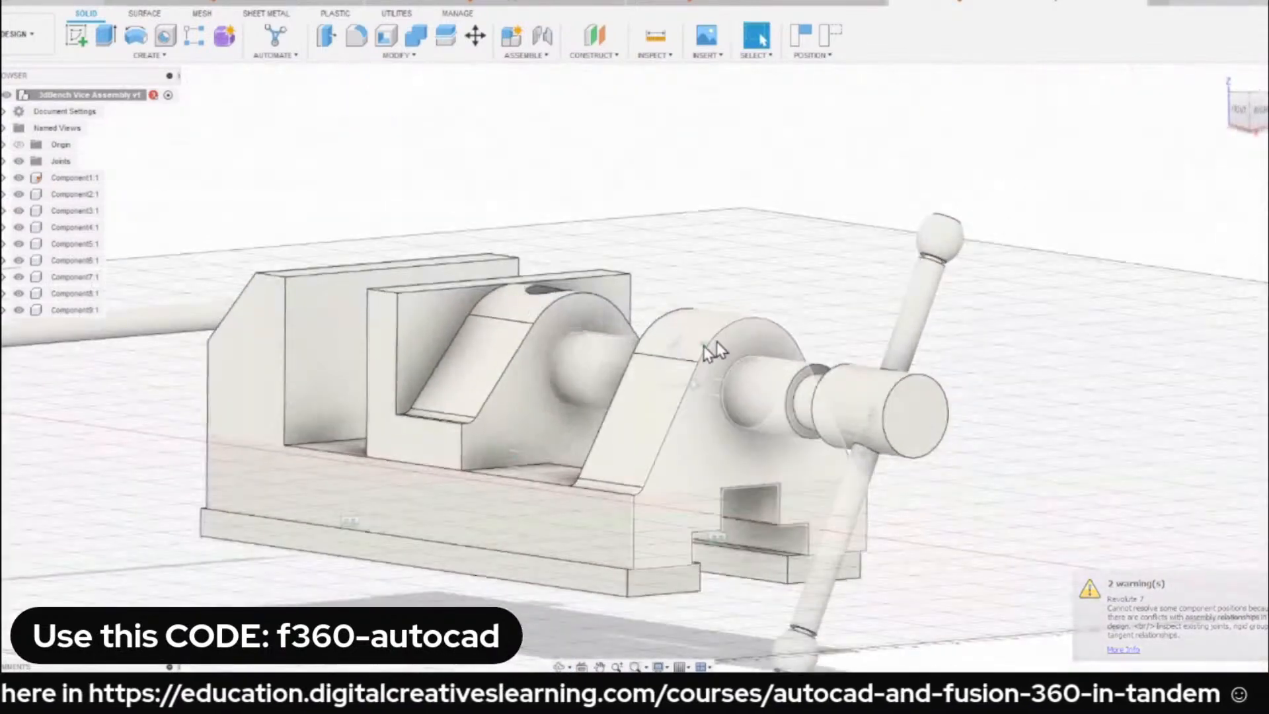
scroll(687, 360, up, 4)
drag(520, 399, 570, 398)
scroll(481, 354, down, 1)
shift+middle_drag(481, 354, 554, 368)
drag(578, 394, 553, 387)
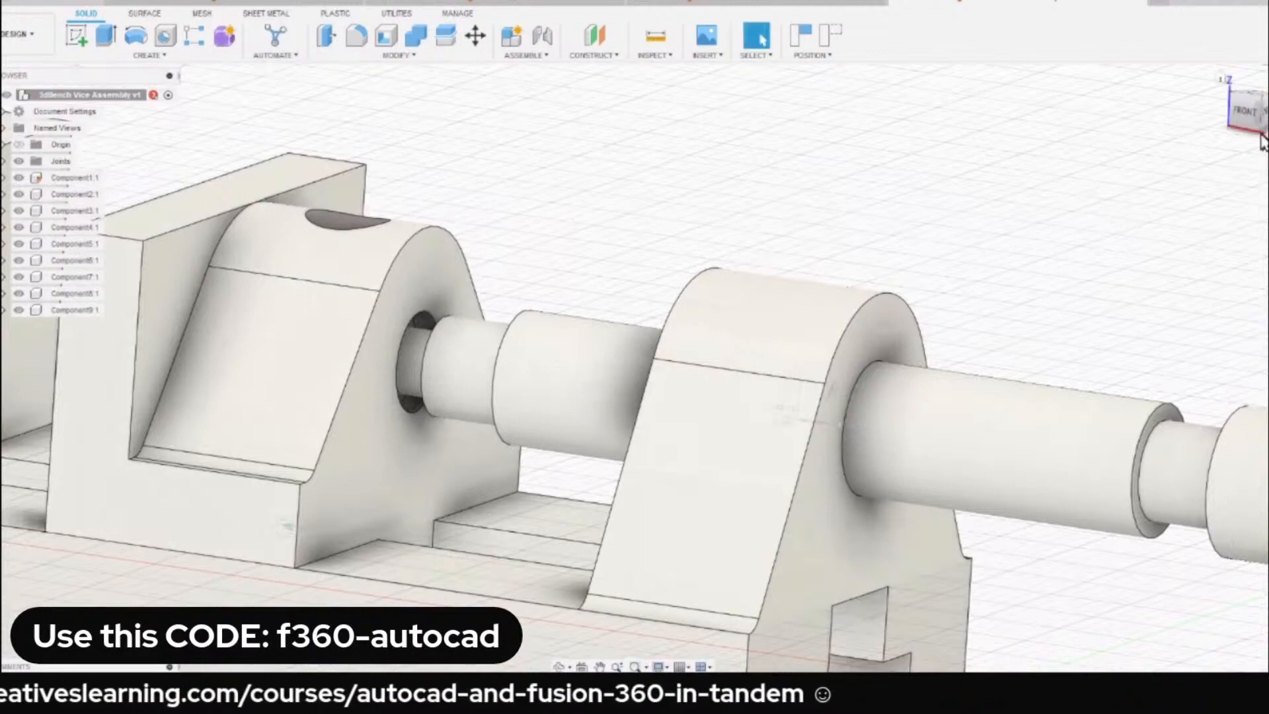
key(ctrl+7)
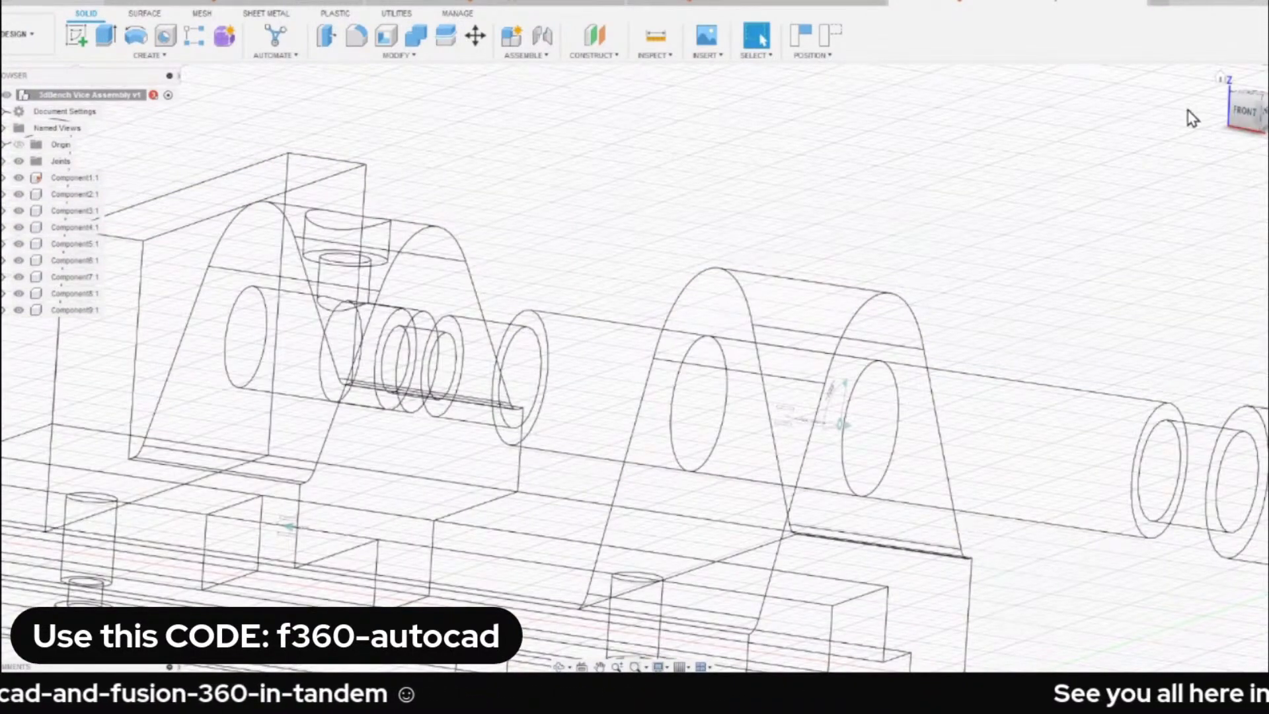
Switch the vice's display between shaded and wireframe, end with Shaded with Visible Edges Only, and look over the available visual styles.
key(ctrl+6)
key(ctrl+7)
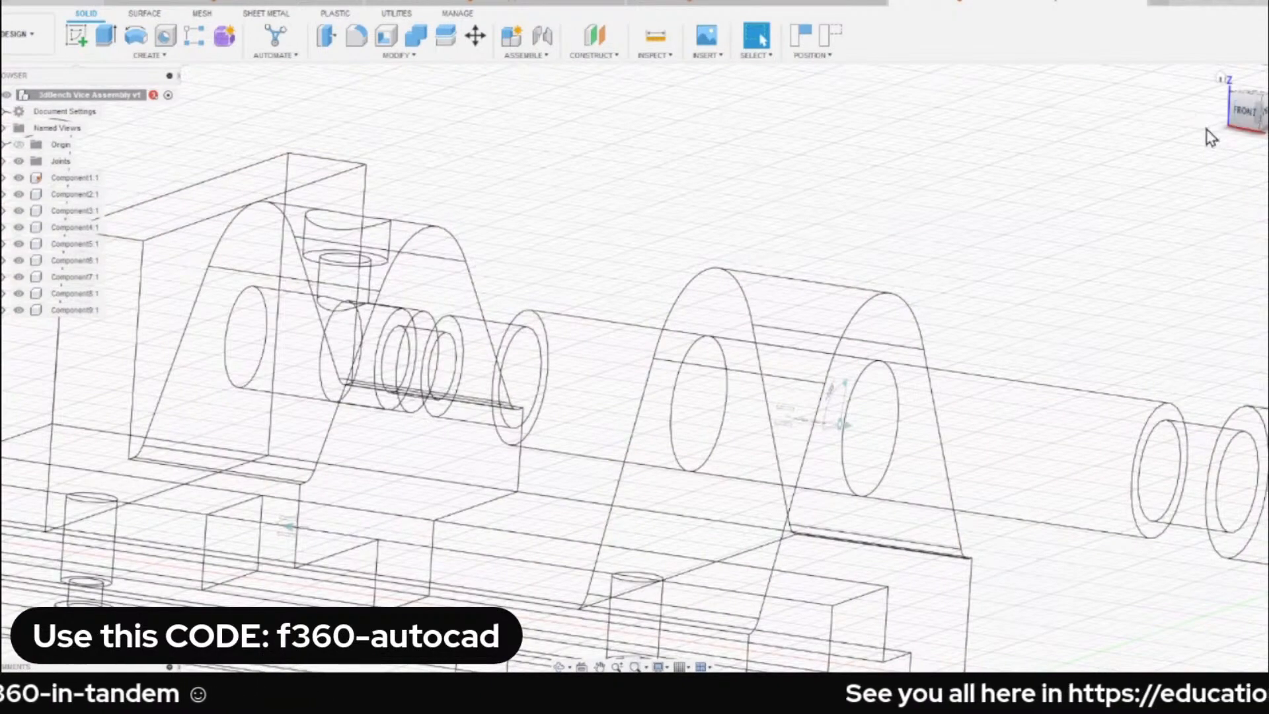
key(ctrl+6)
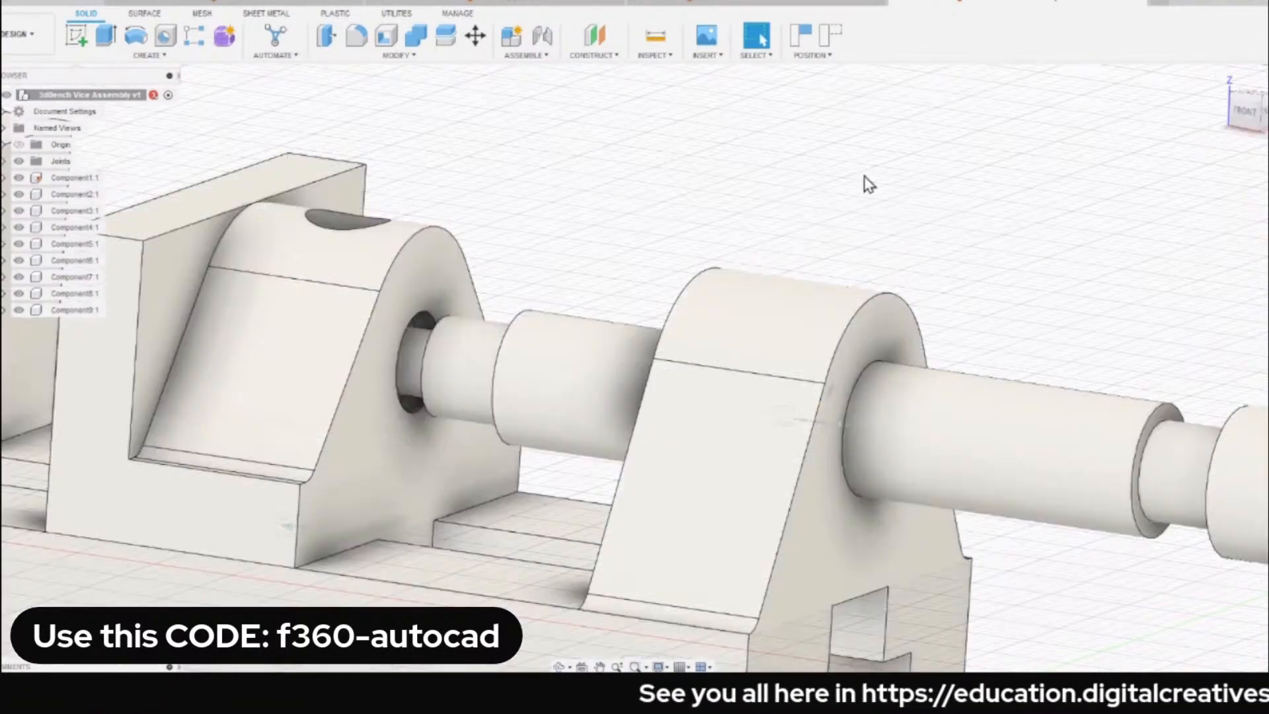
click(659, 666)
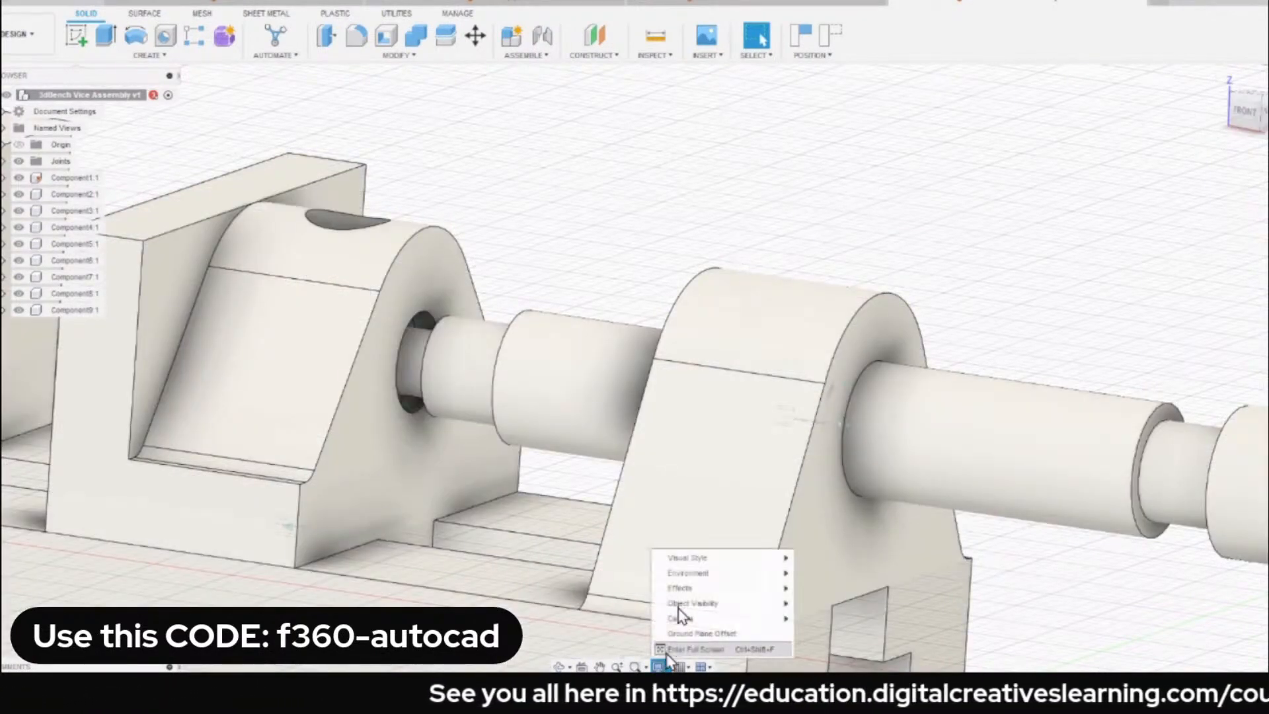
mouse_move(702, 563)
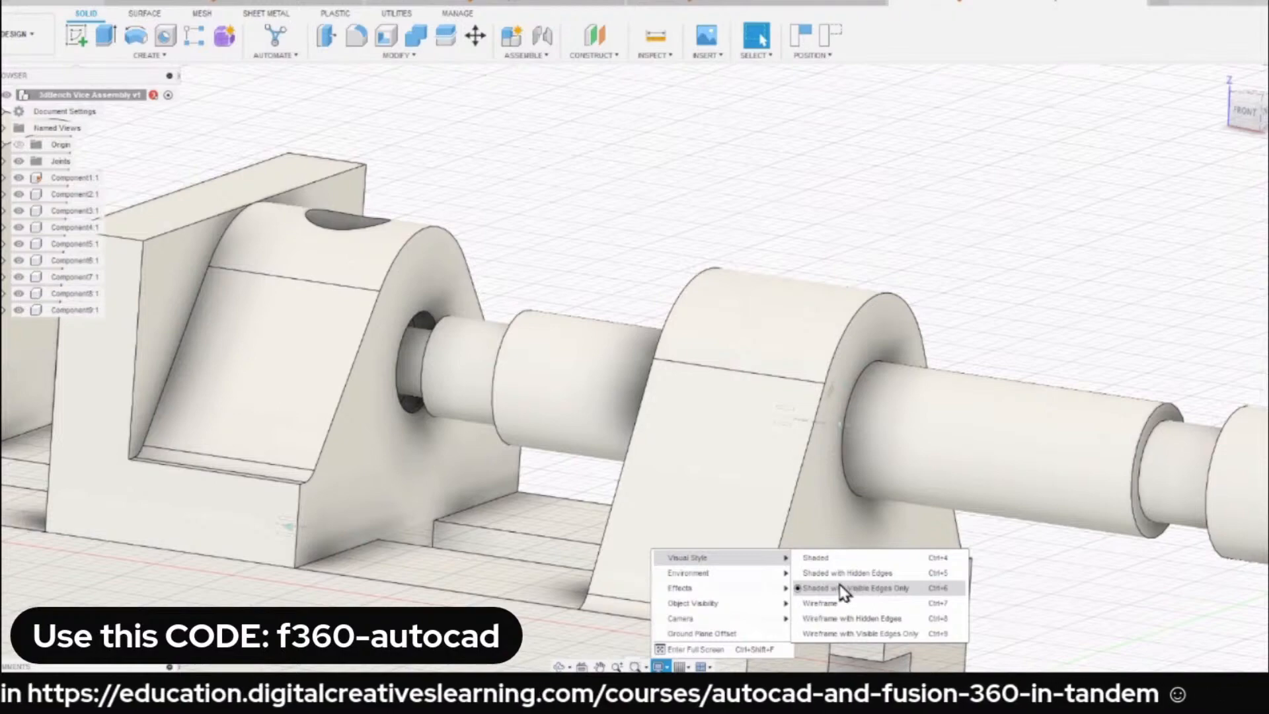
click(637, 281)
View the vice from the front in wireframe and slide the spindle into the movable jaw's bore to examine the fit.
scroll(622, 282, down, 2)
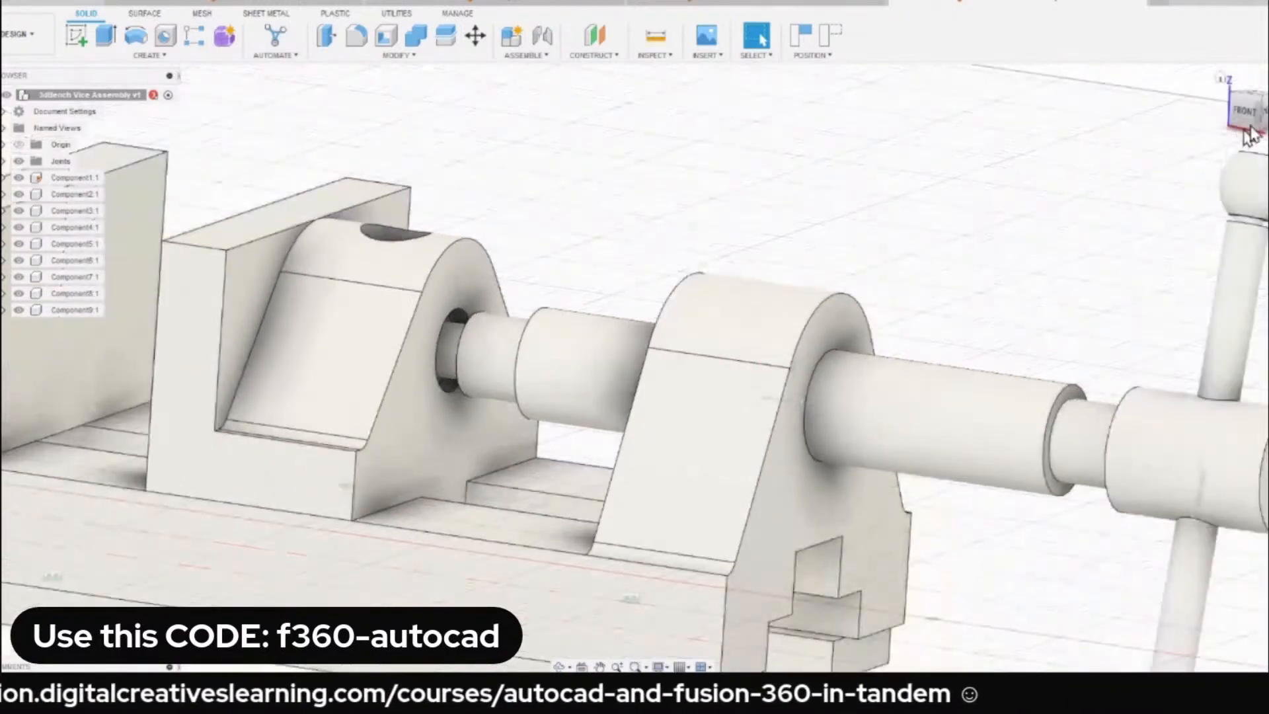
click(1245, 125)
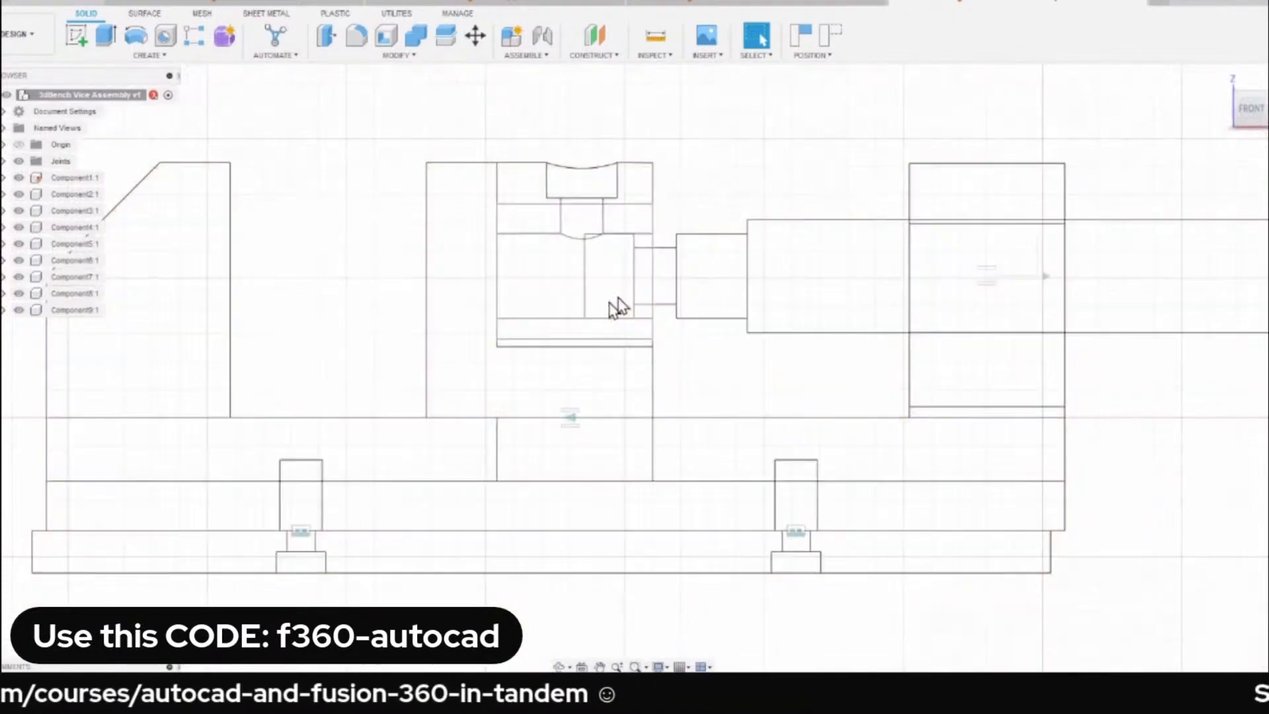
scroll(615, 306, up, 5)
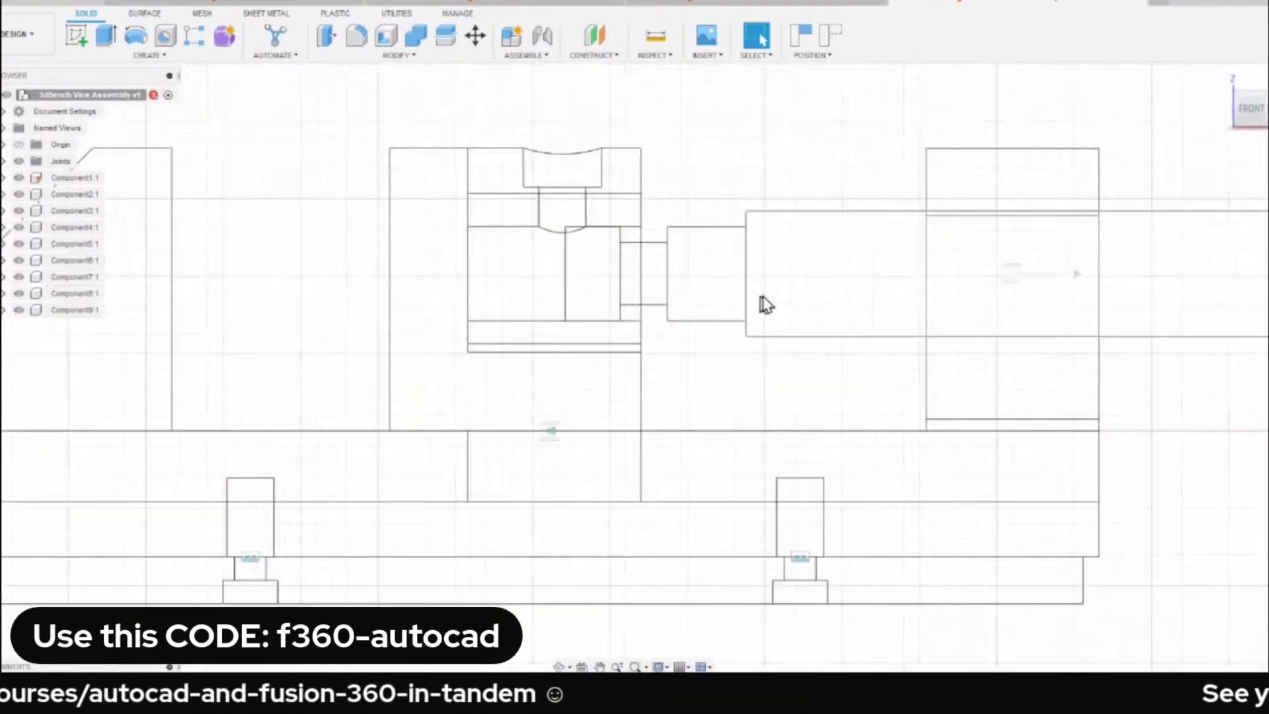
drag(747, 286, 702, 283)
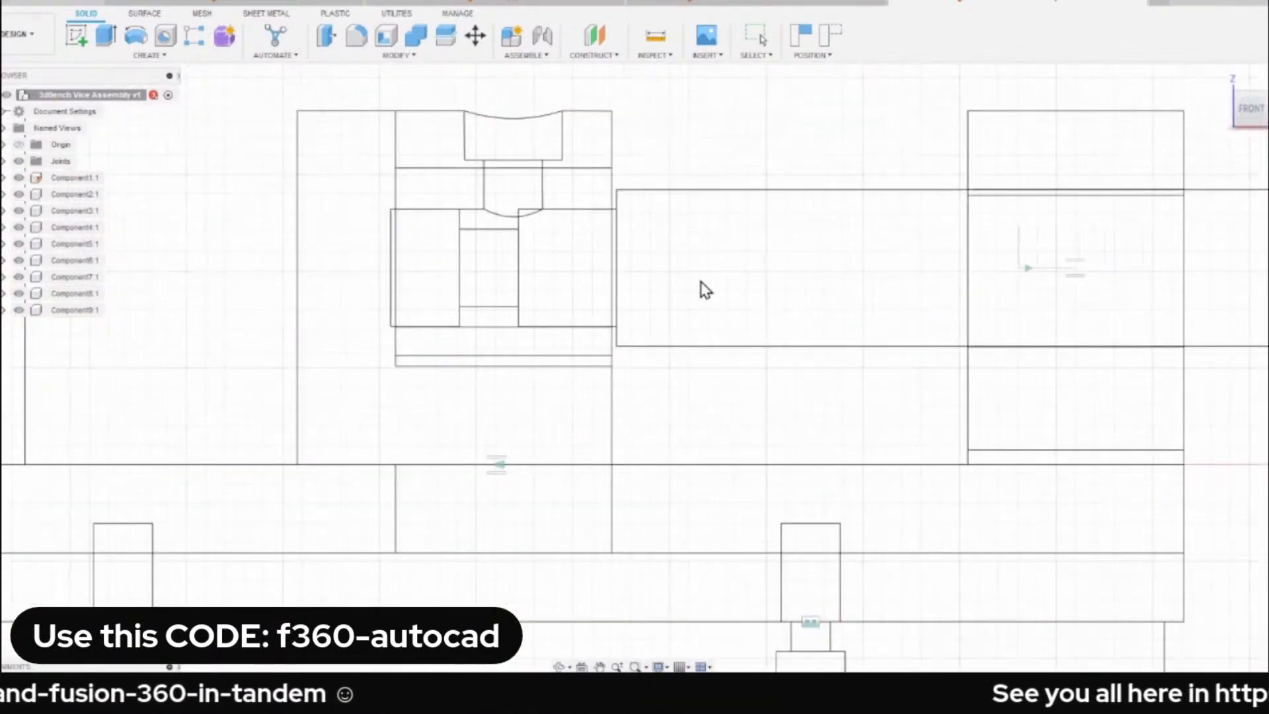
scroll(697, 219, down, 3)
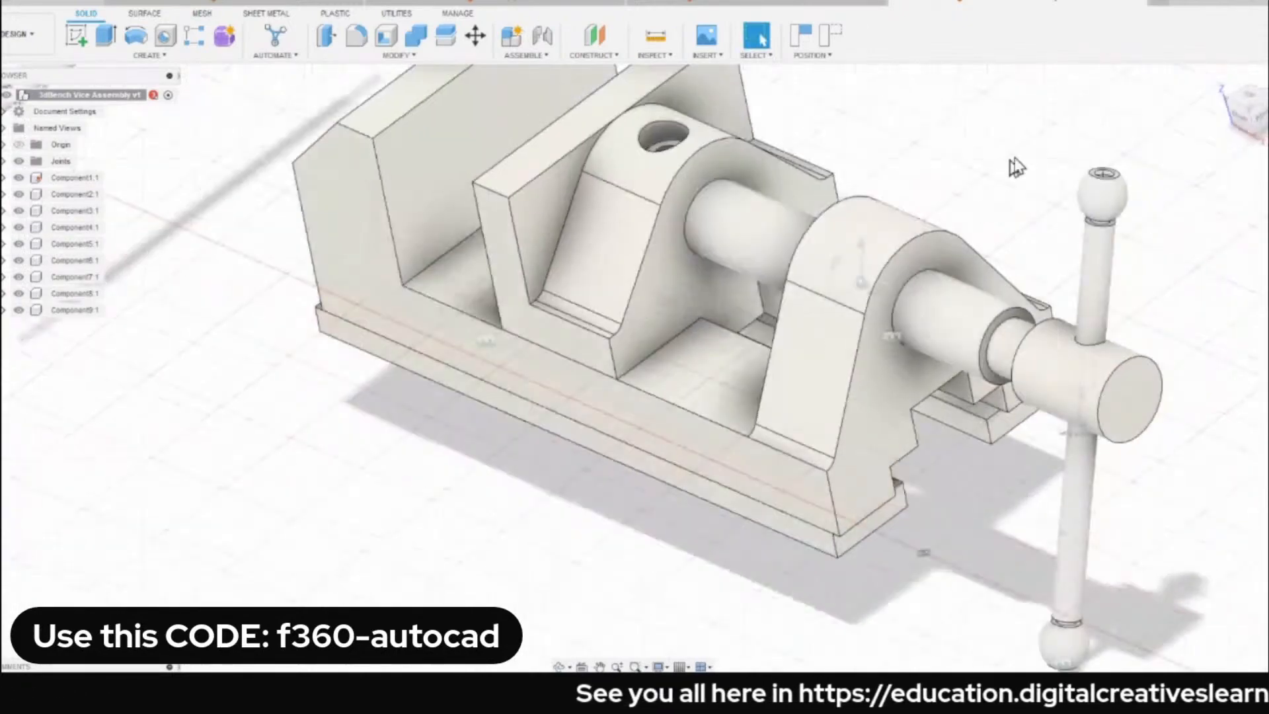
Restore the home view and slide the movable jaw and the spindle separately to test whether they move together.
click(1223, 78)
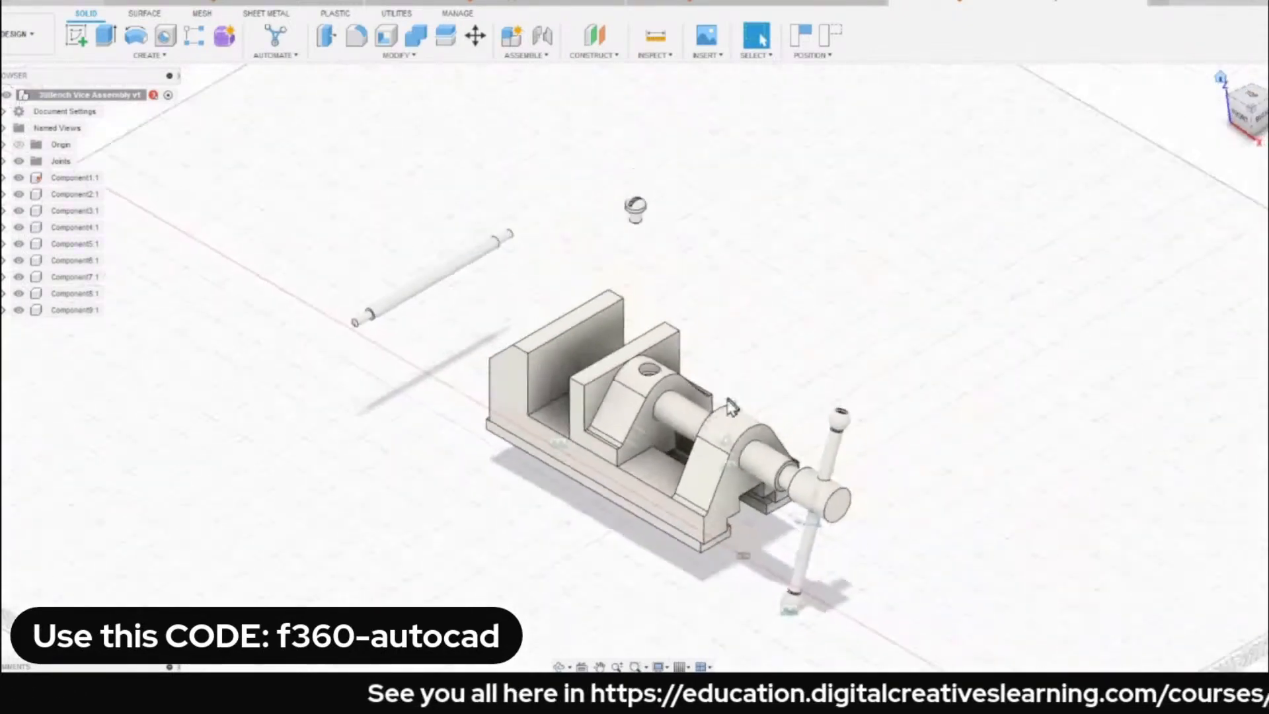
scroll(720, 421, up, 5)
scroll(668, 441, down, 5)
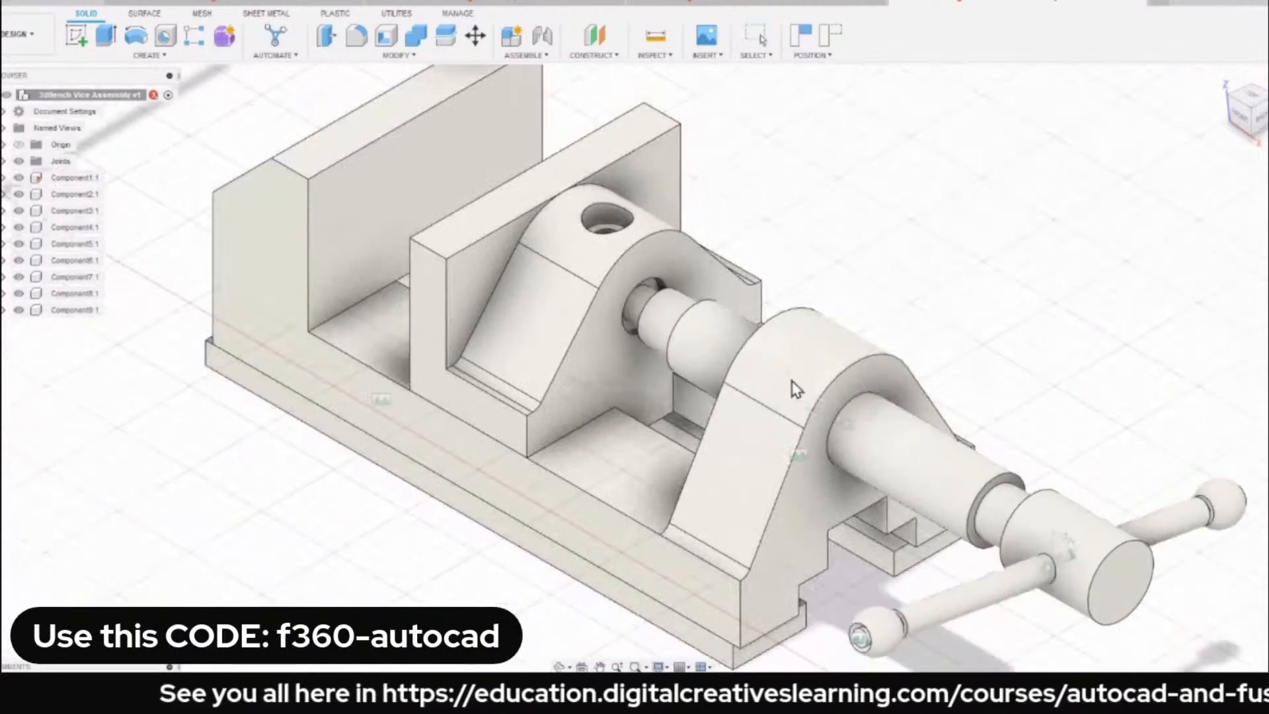
drag(601, 299, 527, 292)
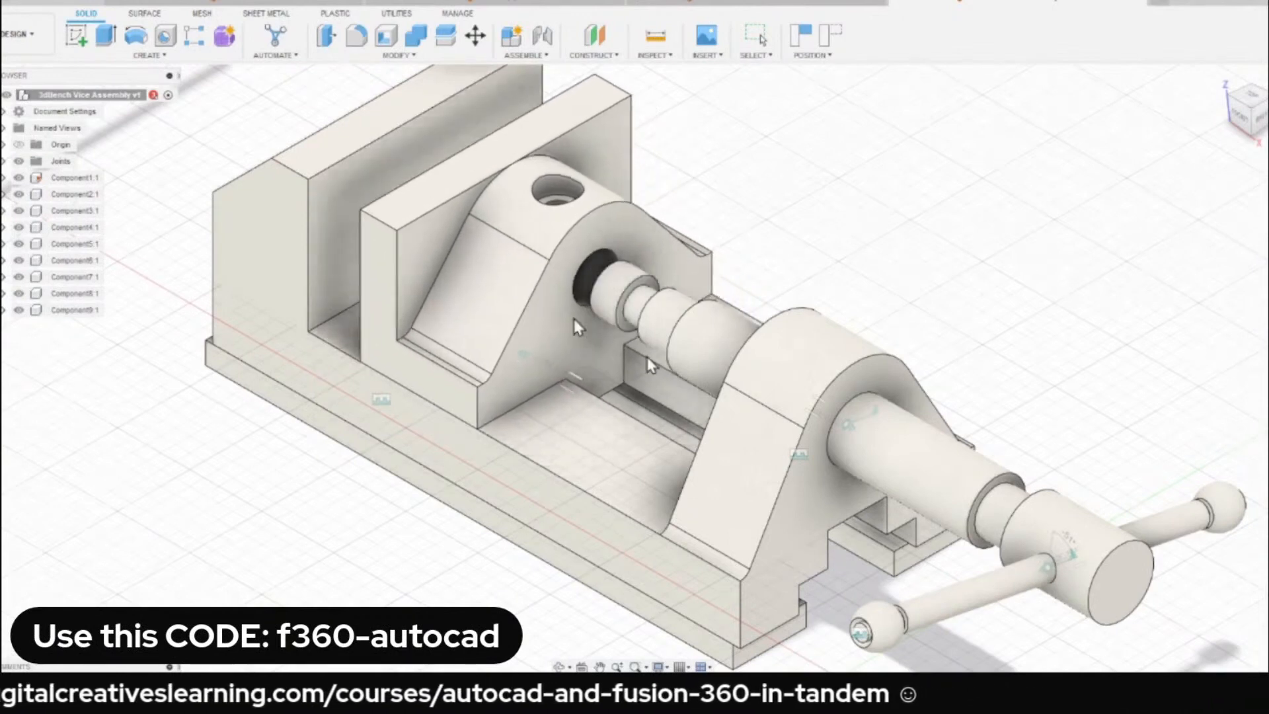
drag(906, 487, 872, 426)
drag(560, 337, 483, 403)
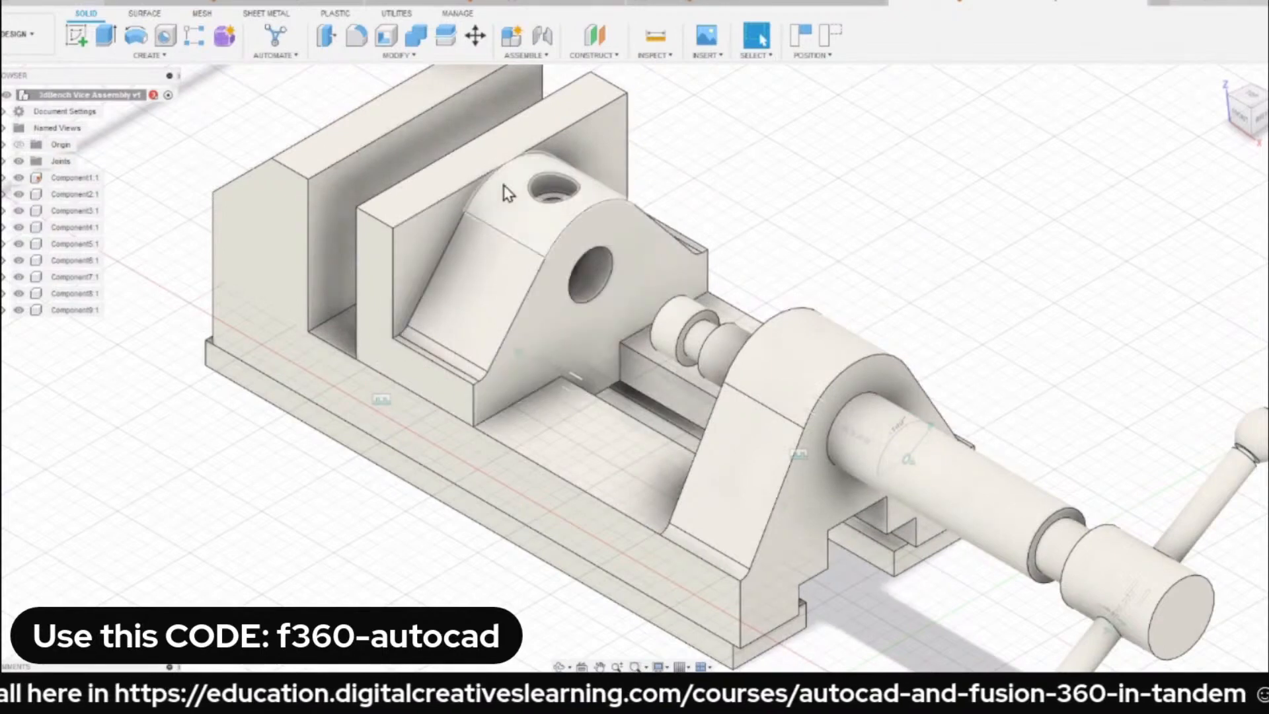
drag(481, 237, 540, 329)
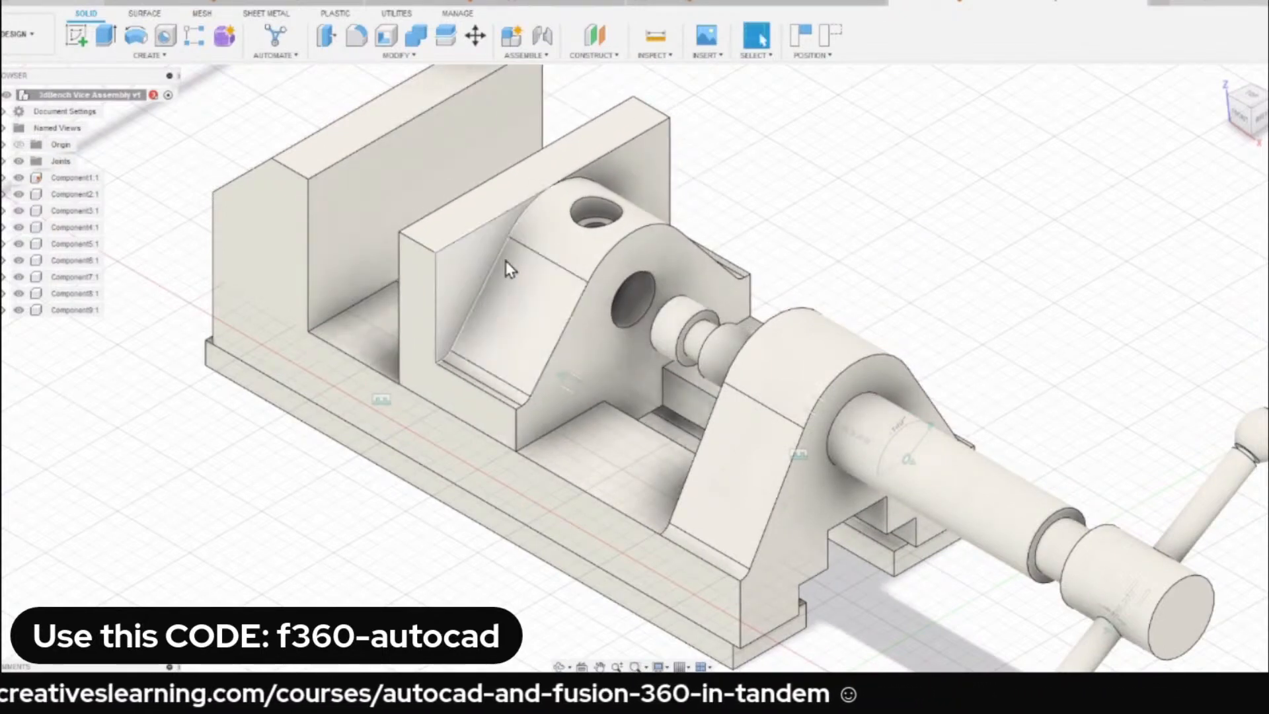
Slide the spindle through the movable jaw and shift the jaw along the base to check the parts for contact.
scroll(779, 85, down, 1)
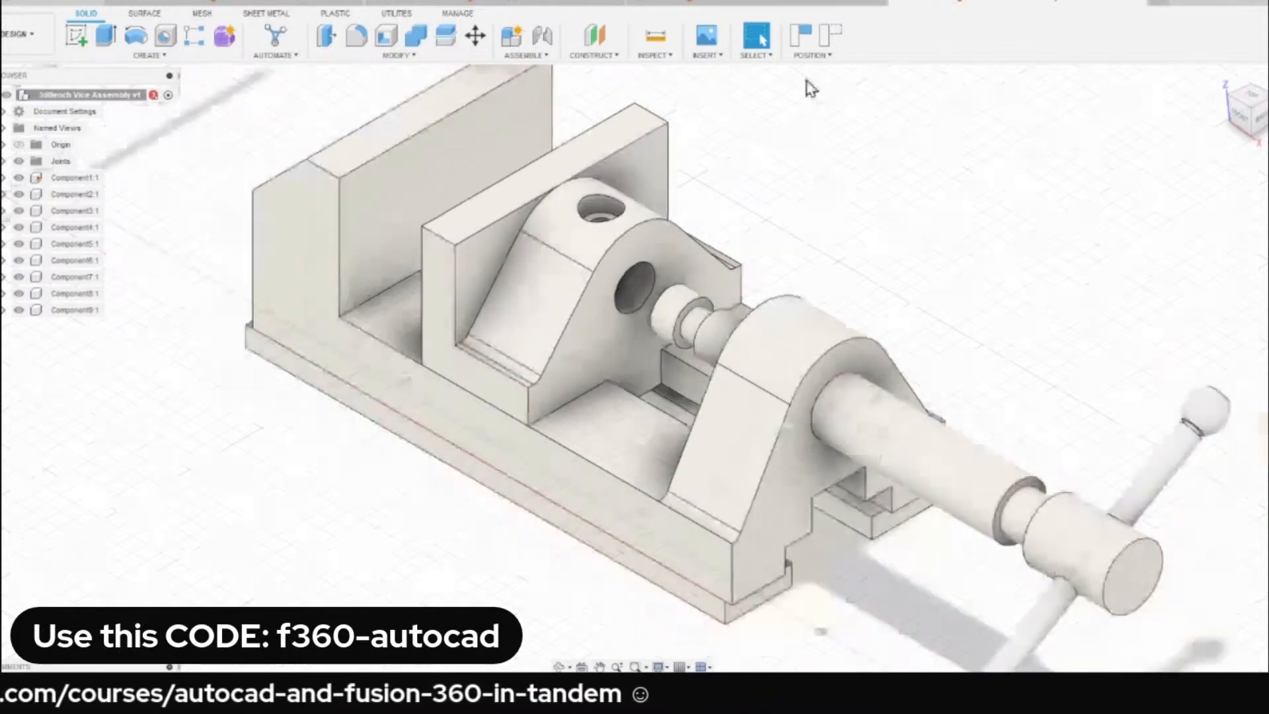
scroll(707, 268, down, 3)
scroll(707, 268, up, 5)
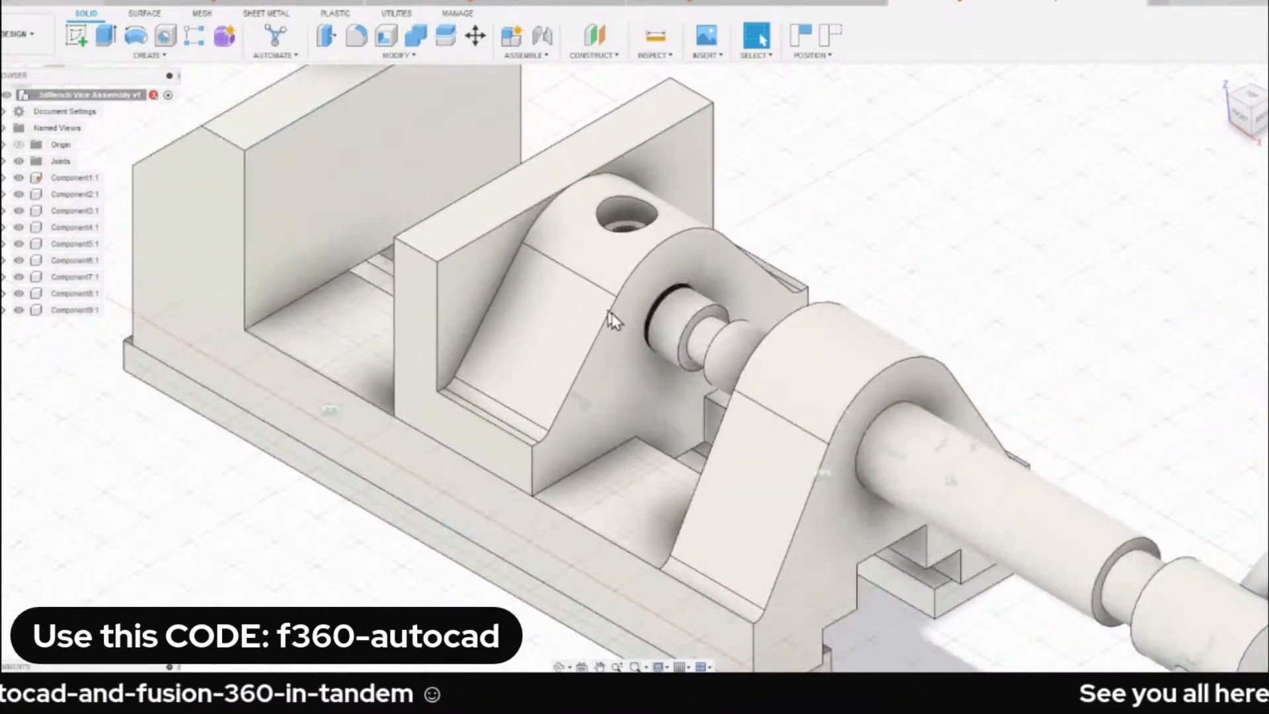
drag(1013, 500, 504, 349)
middle_drag(338, 236, 468, 347)
scroll(469, 347, up, 2)
drag(487, 358, 467, 324)
scroll(382, 256, down, 2)
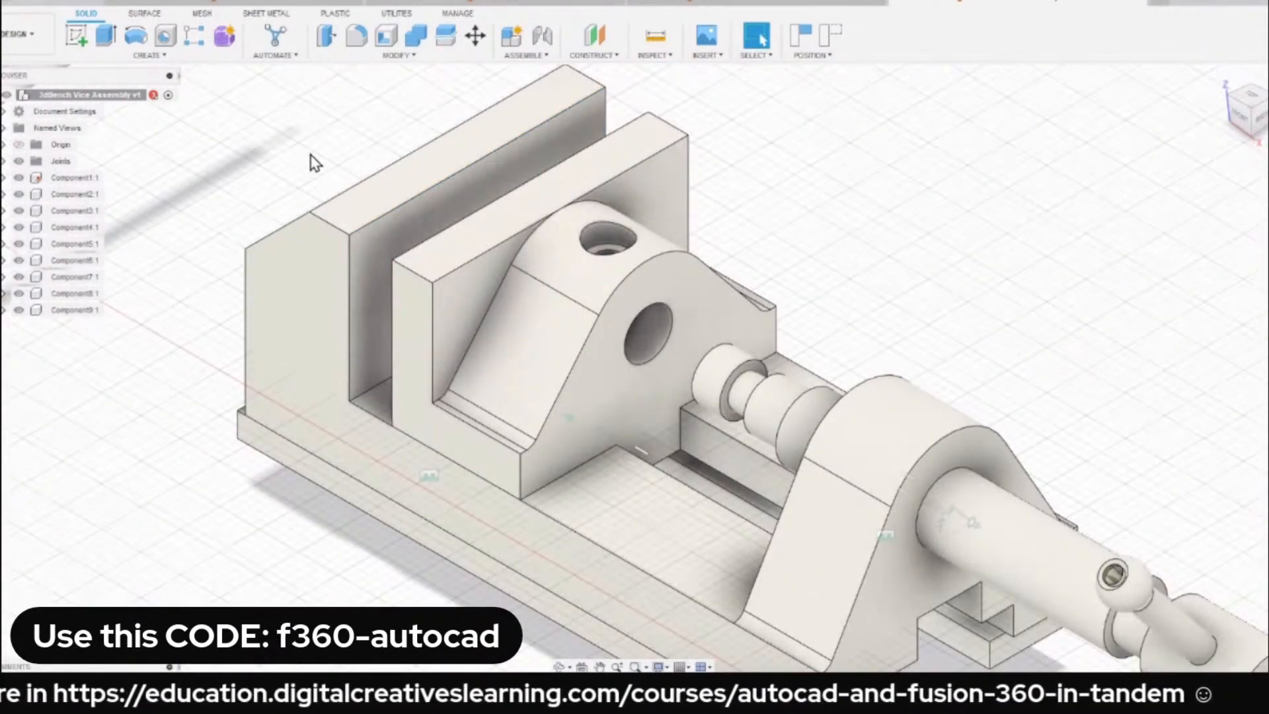
scroll(316, 163, down, 3)
click(537, 55)
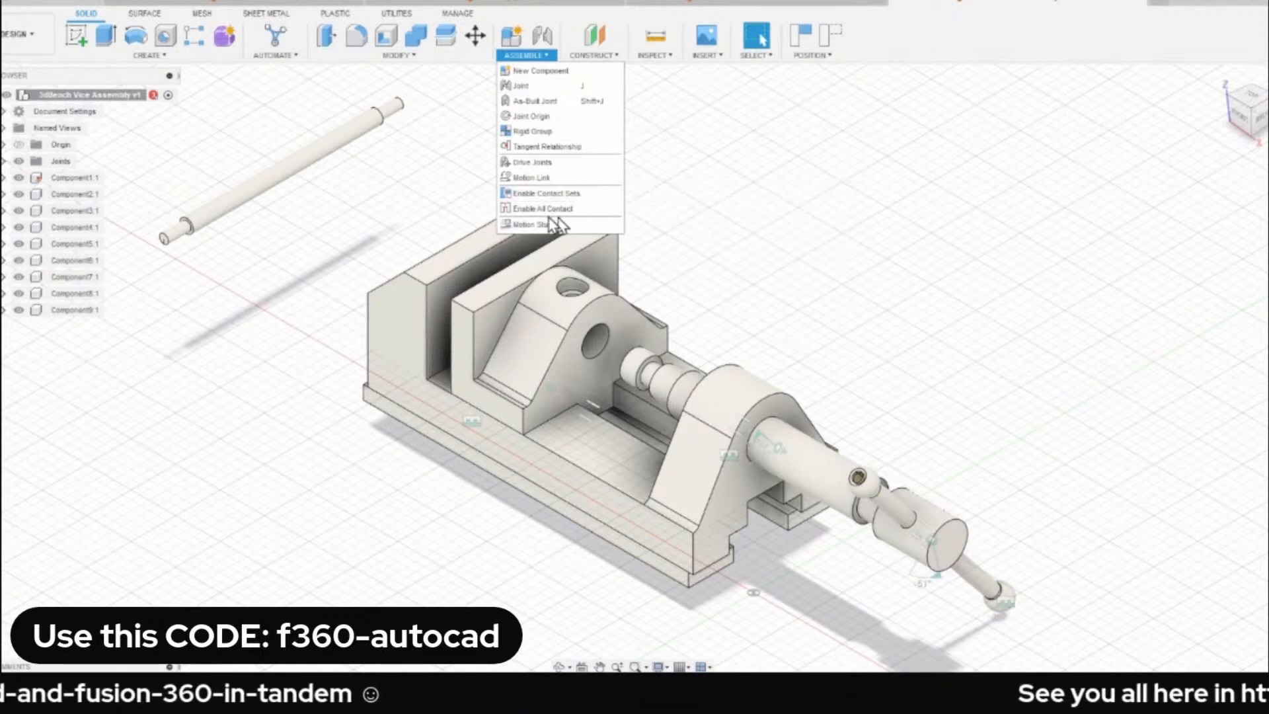
click(565, 193)
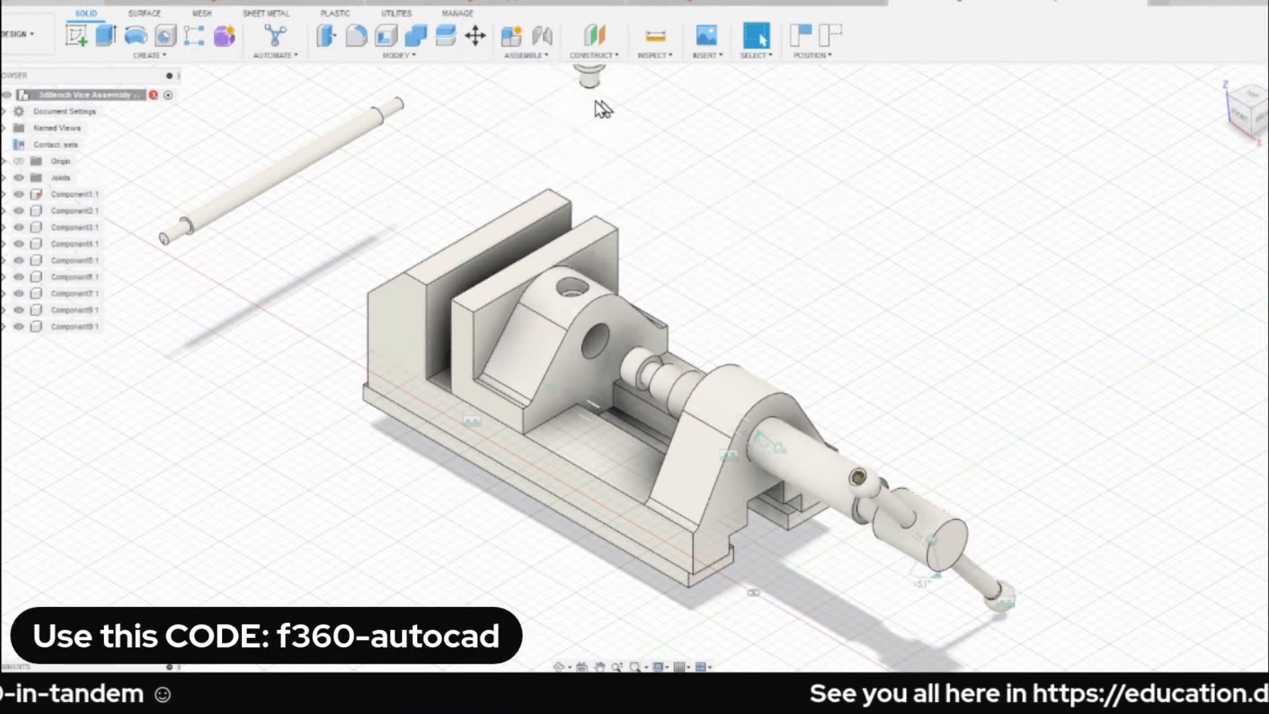
click(535, 55)
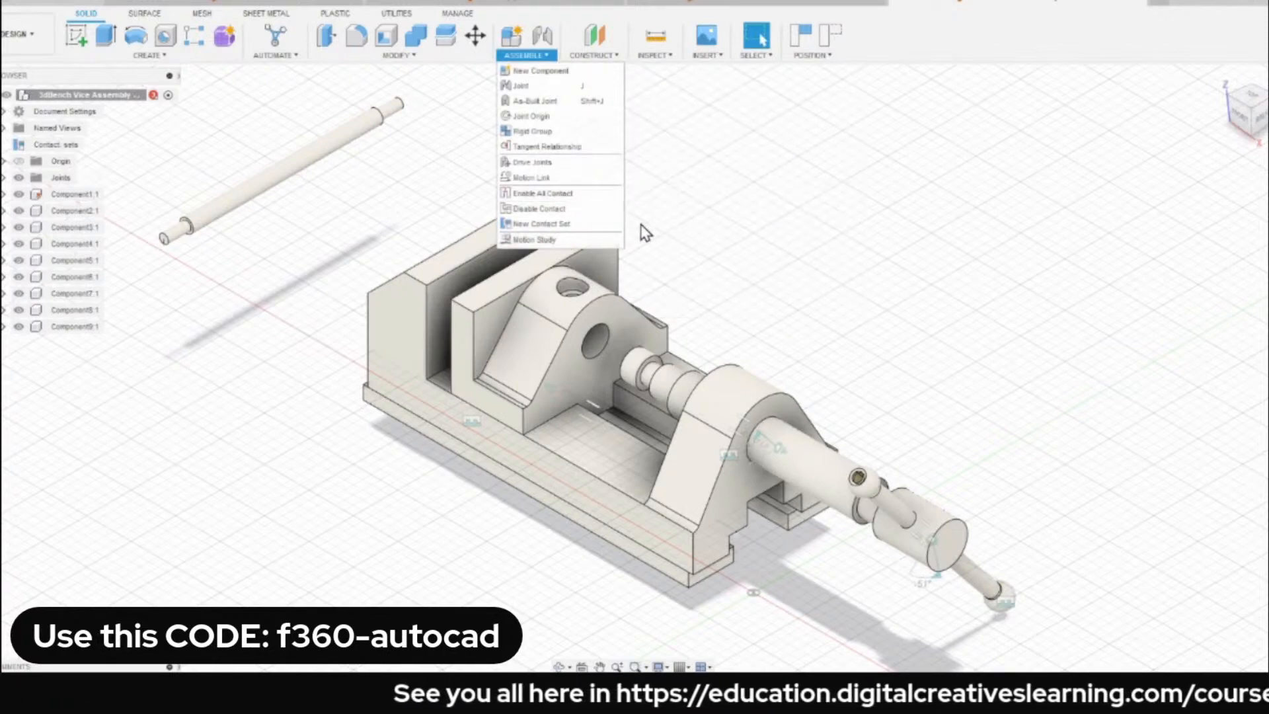
click(437, 176)
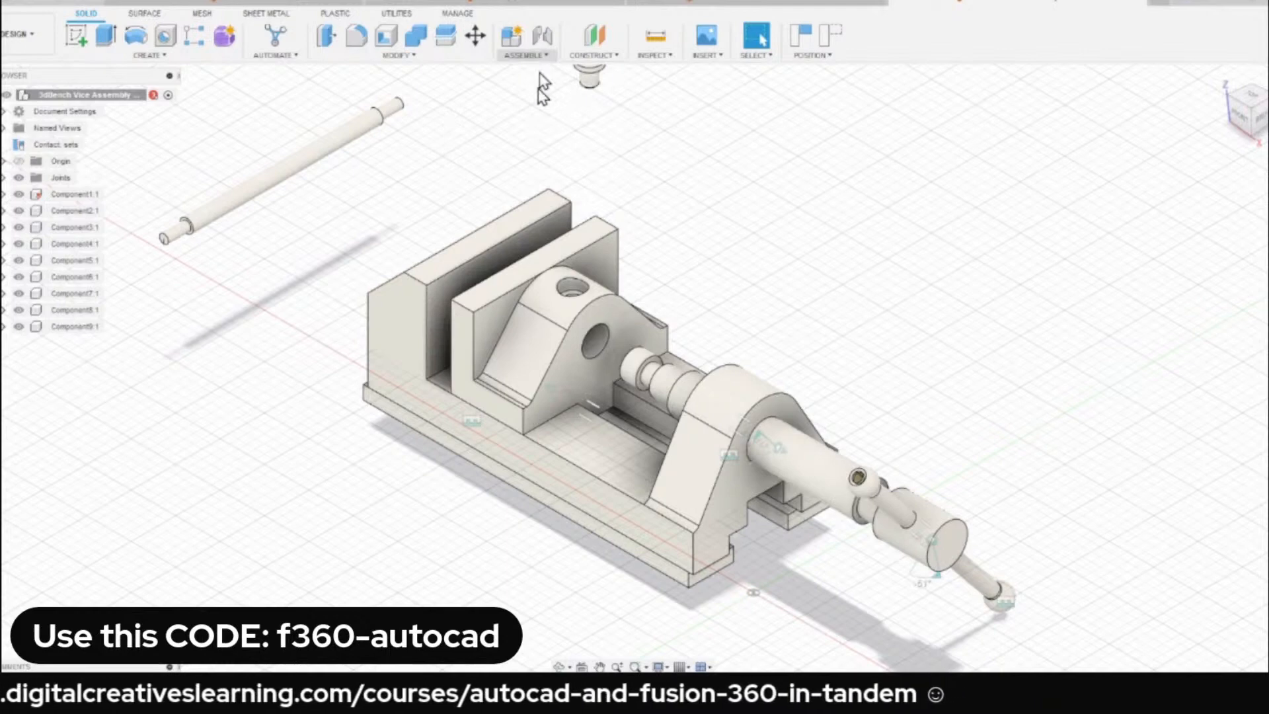
key(ctrl+z)
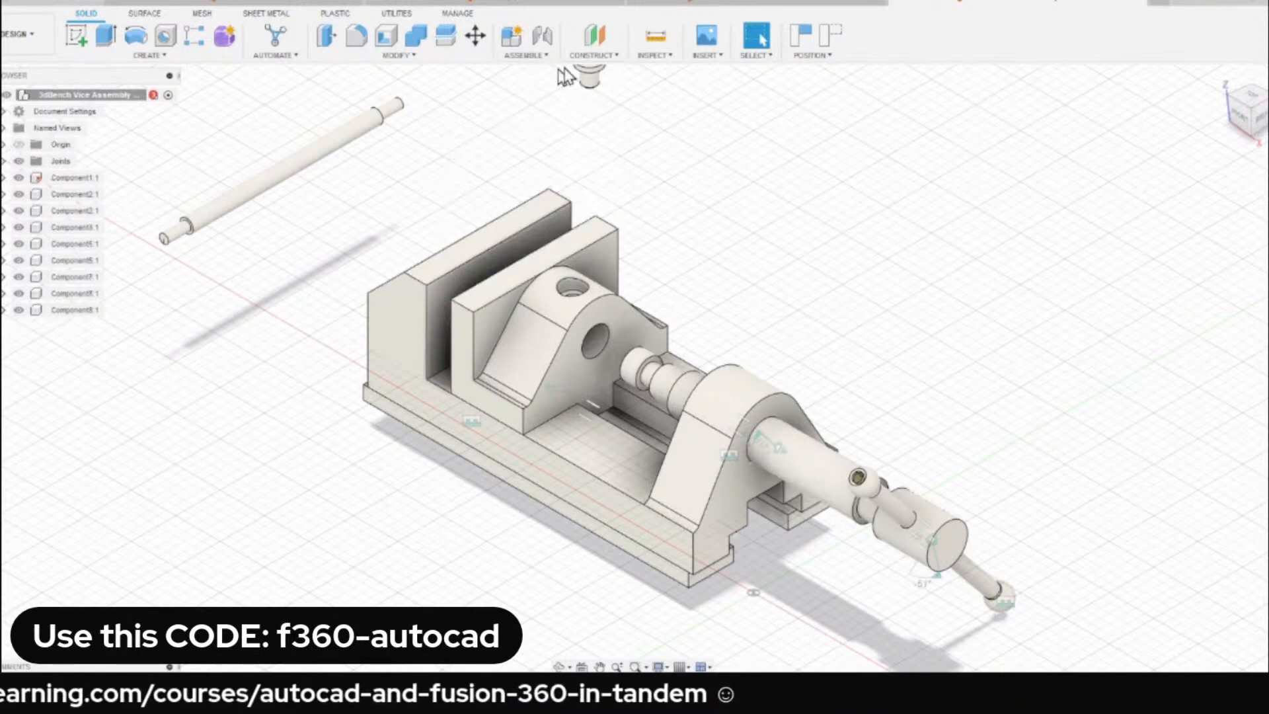
Enable contact sets for the vice assembly and look over the contact commands.
click(534, 57)
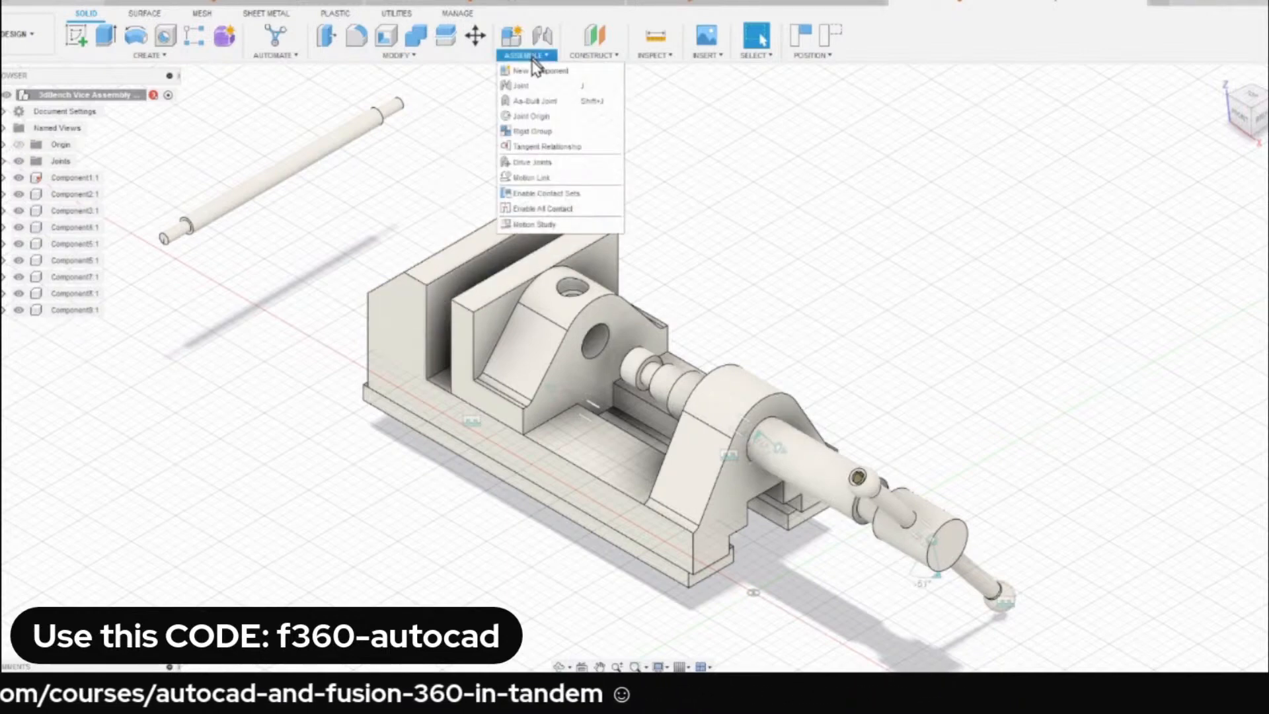
click(543, 195)
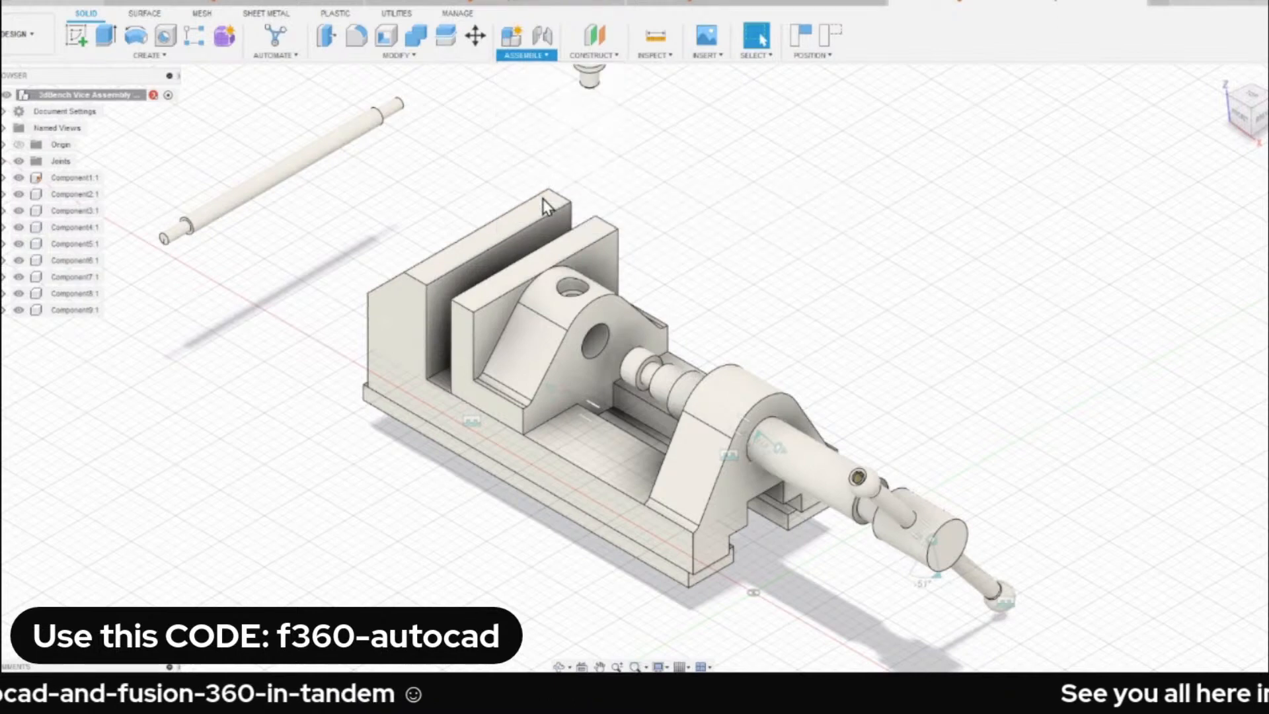
click(536, 56)
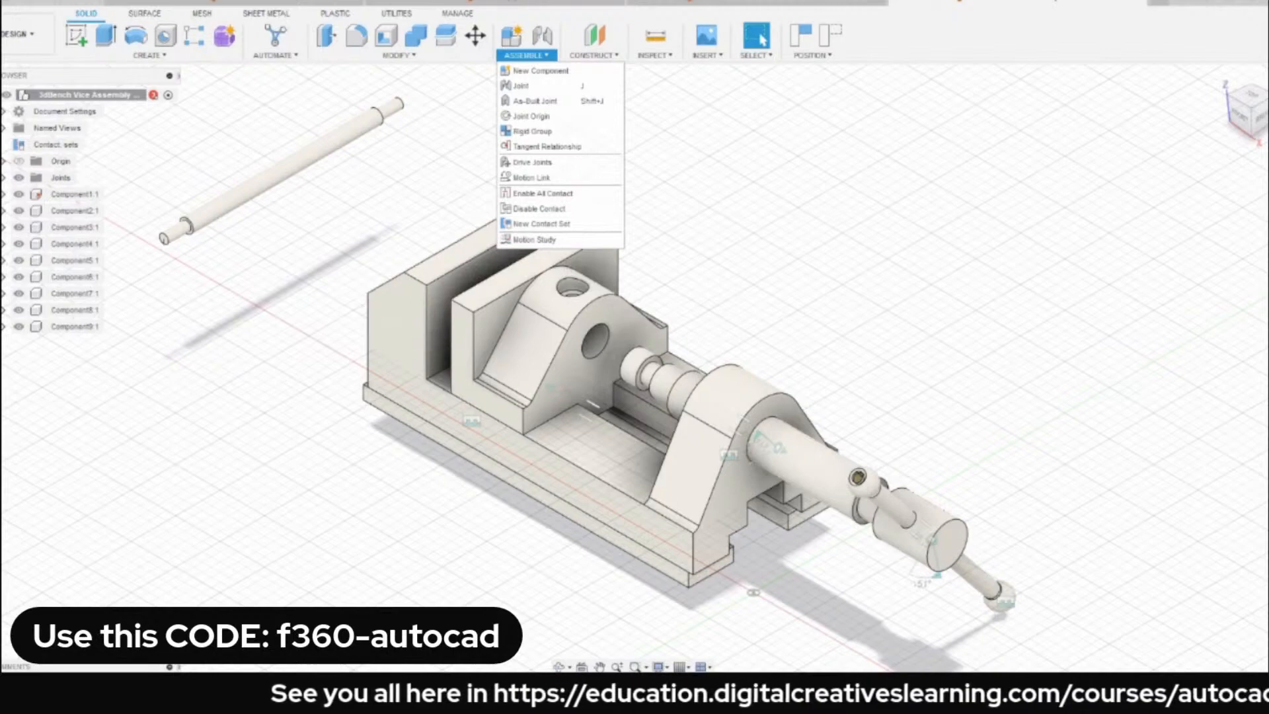
click(807, 347)
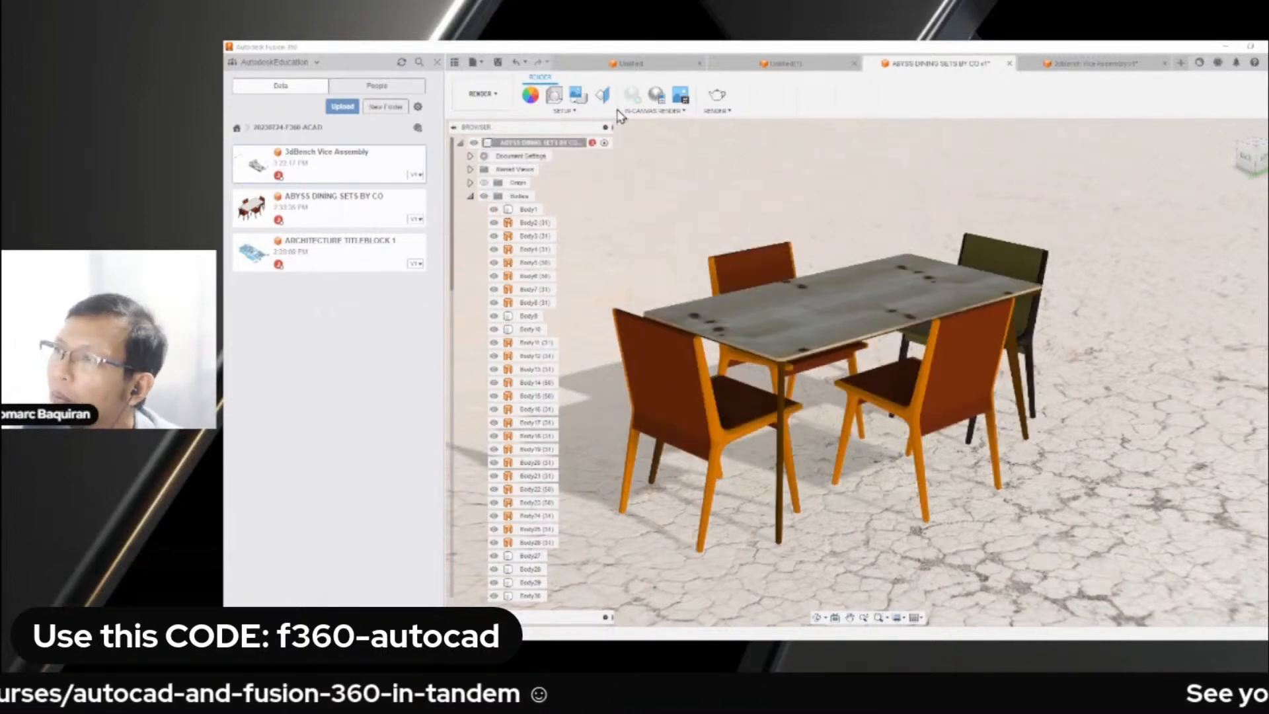
Insert the 3dBench Vice Assembly into the open ABYSS DINING SETS BY CO design.
right_click(329, 169)
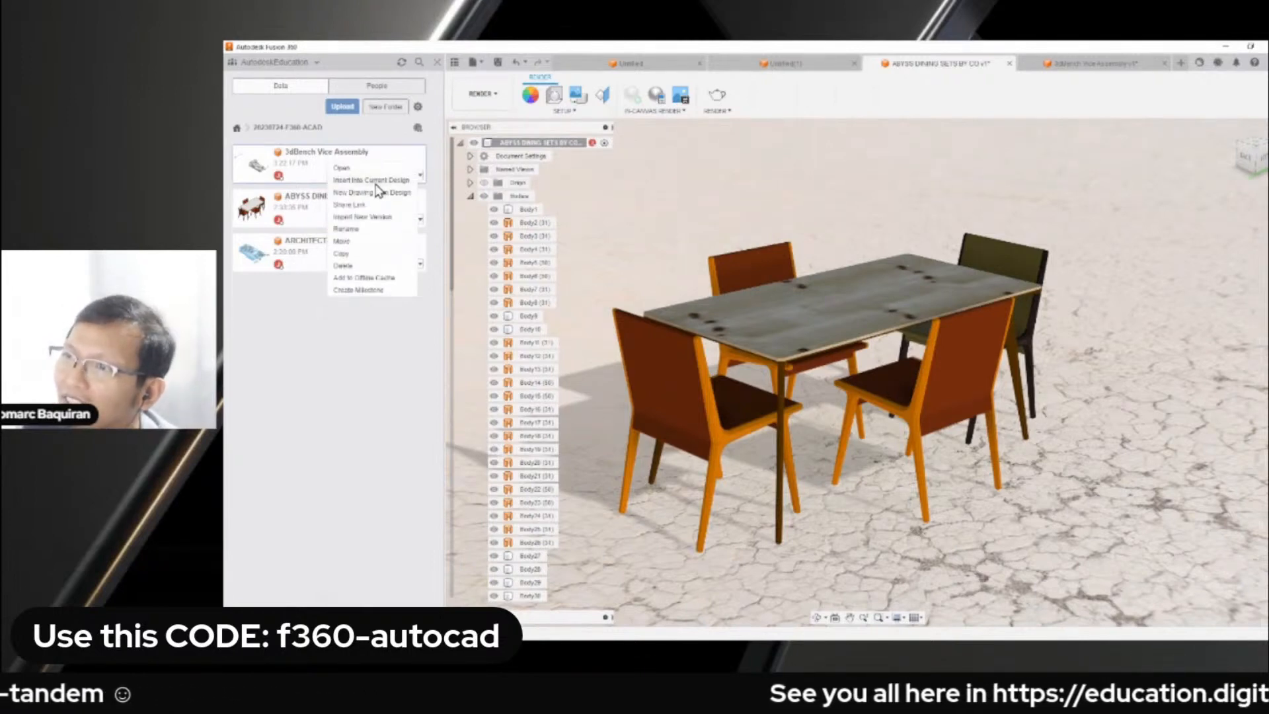
click(812, 320)
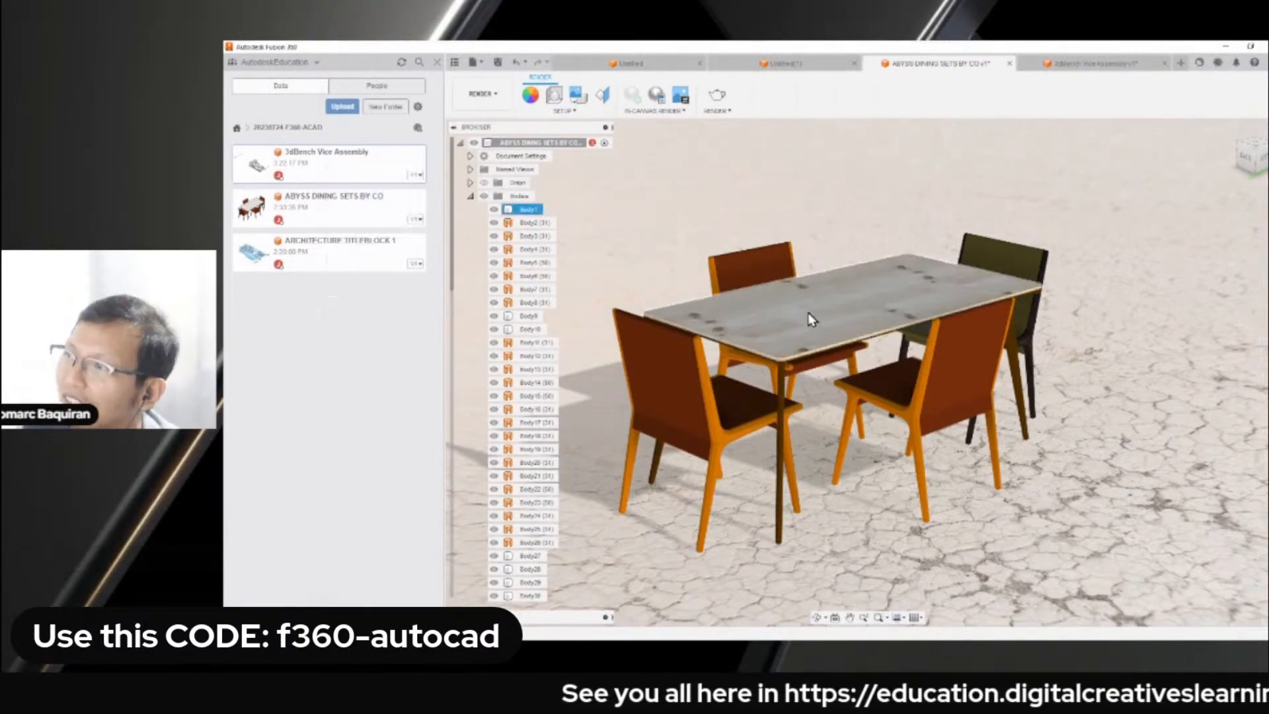
click(668, 279)
right_click(329, 166)
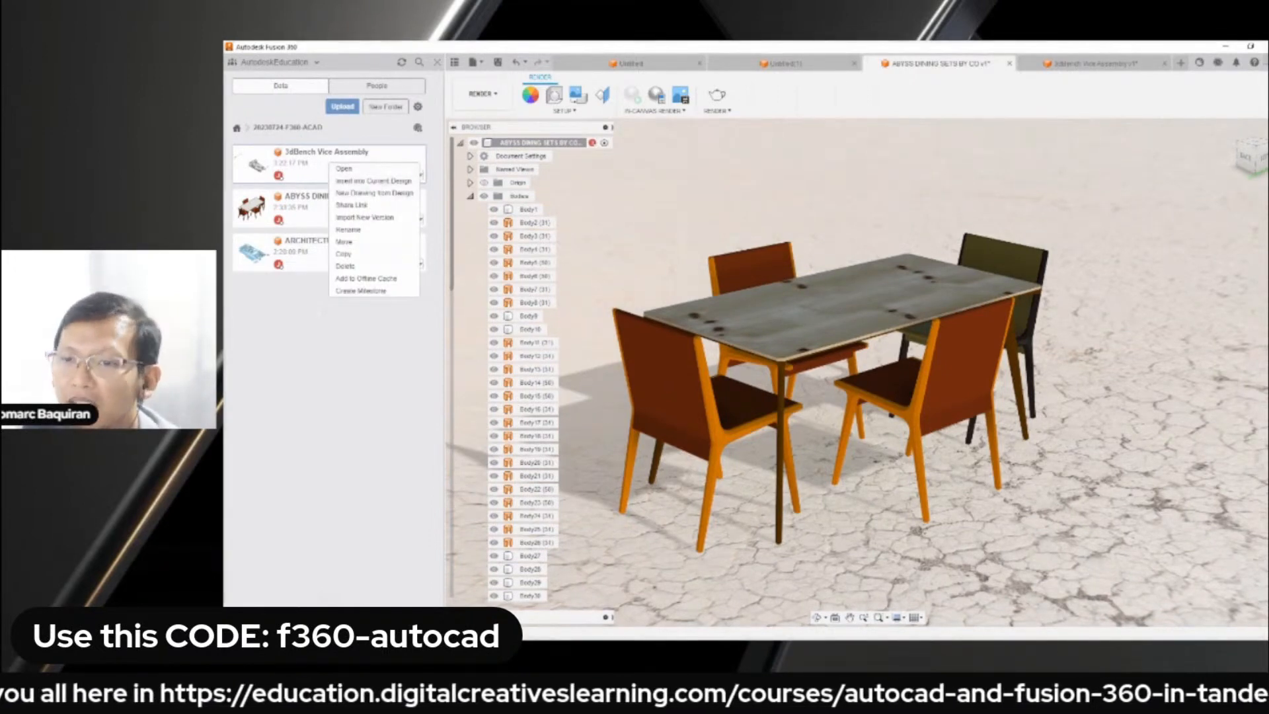
click(552, 258)
right_click(147, 136)
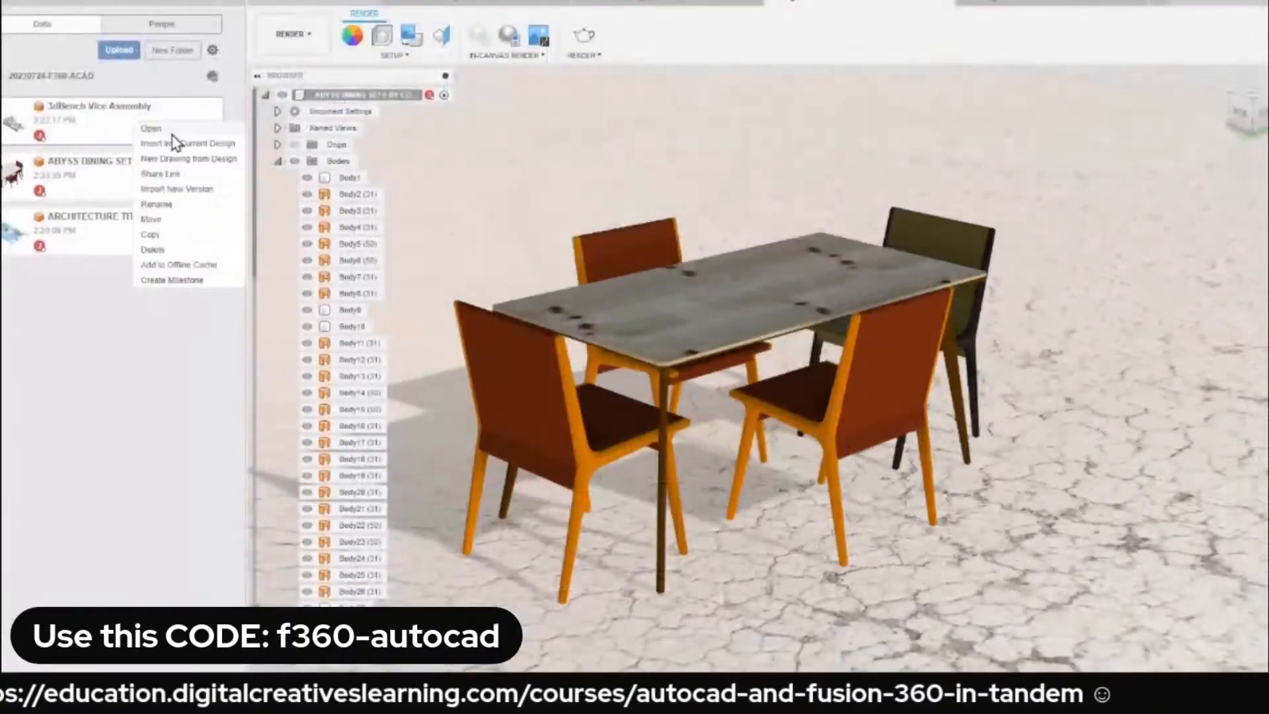
click(189, 159)
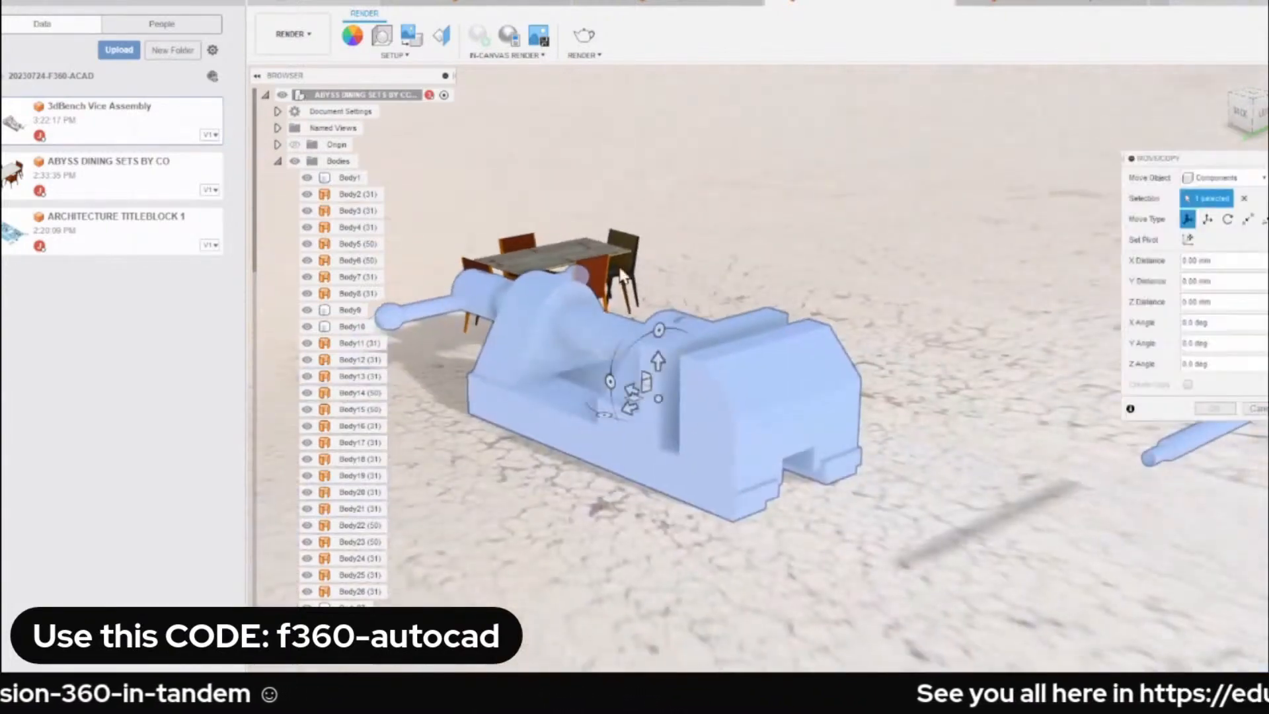
Move the inserted vice assembly upwards so it sits above the dining set and confirm its placement.
scroll(621, 276, up, 2)
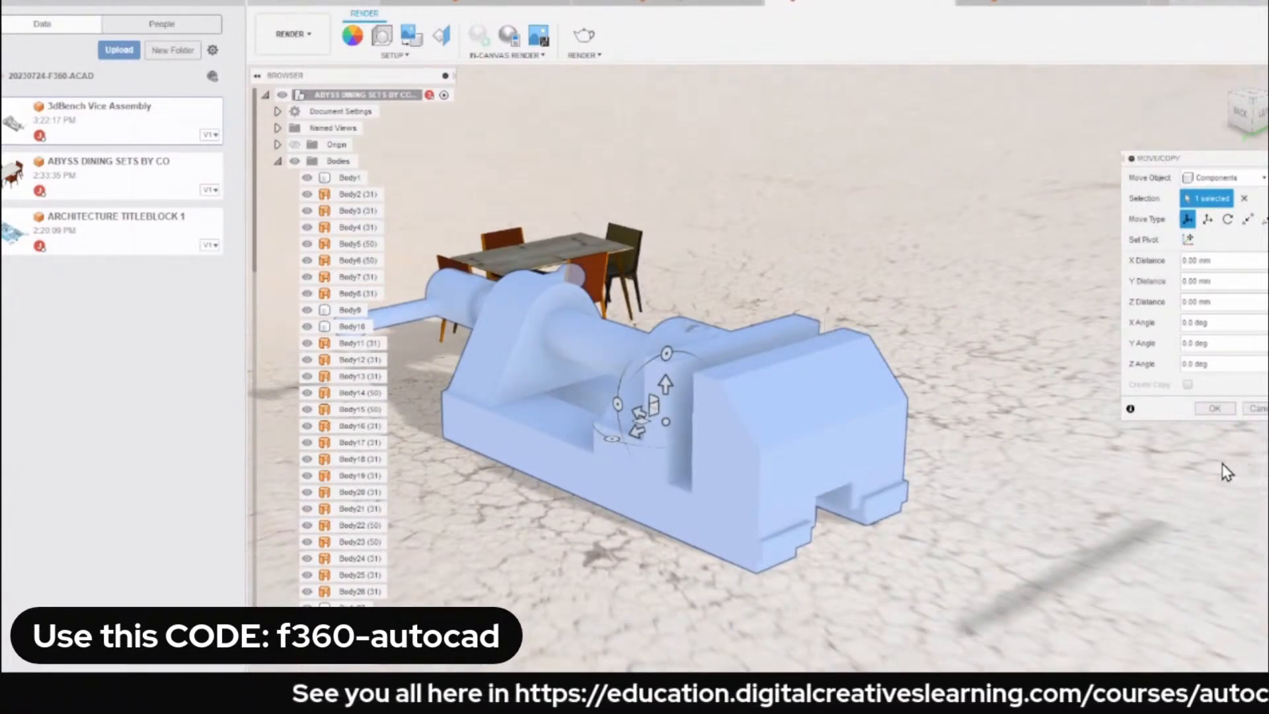
click(1220, 413)
middle_drag(667, 396, 963, 144)
scroll(956, 439, up, 3)
scroll(820, 247, down, 3)
scroll(764, 270, up, 1)
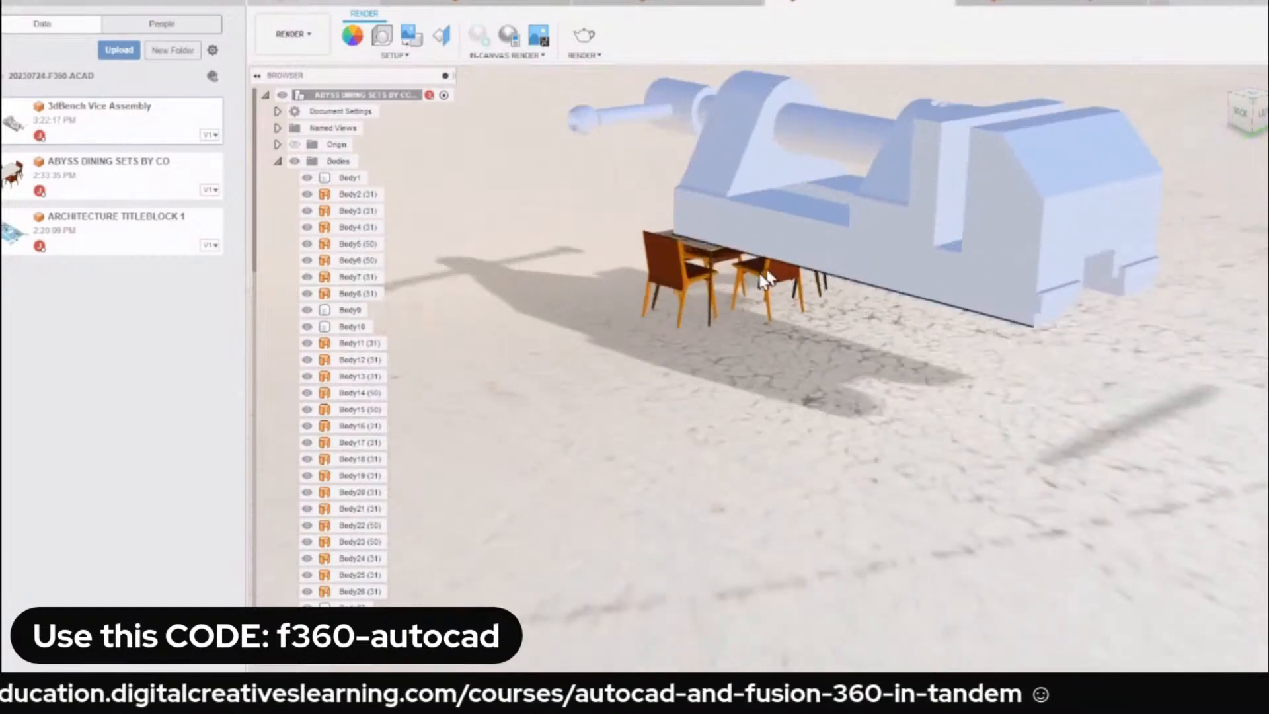
Hide the project file list and select the dining set design's root component.
click(239, 3)
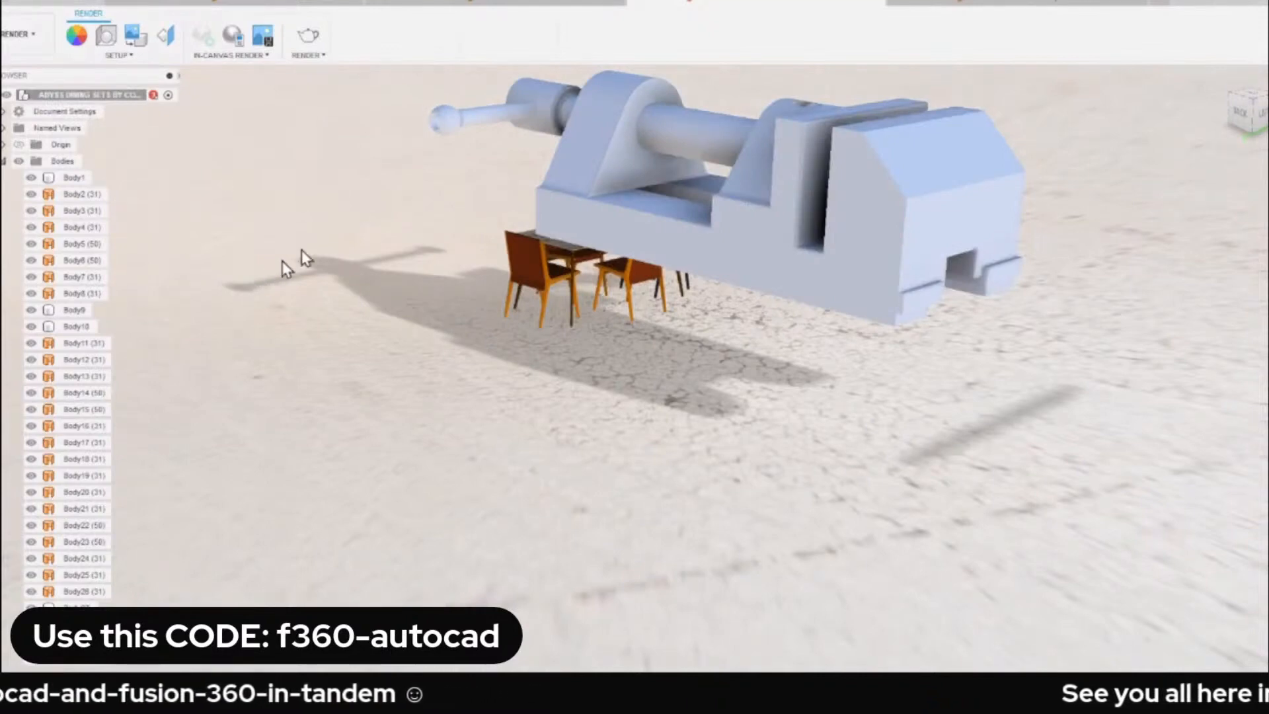
right_click(106, 97)
click(297, 192)
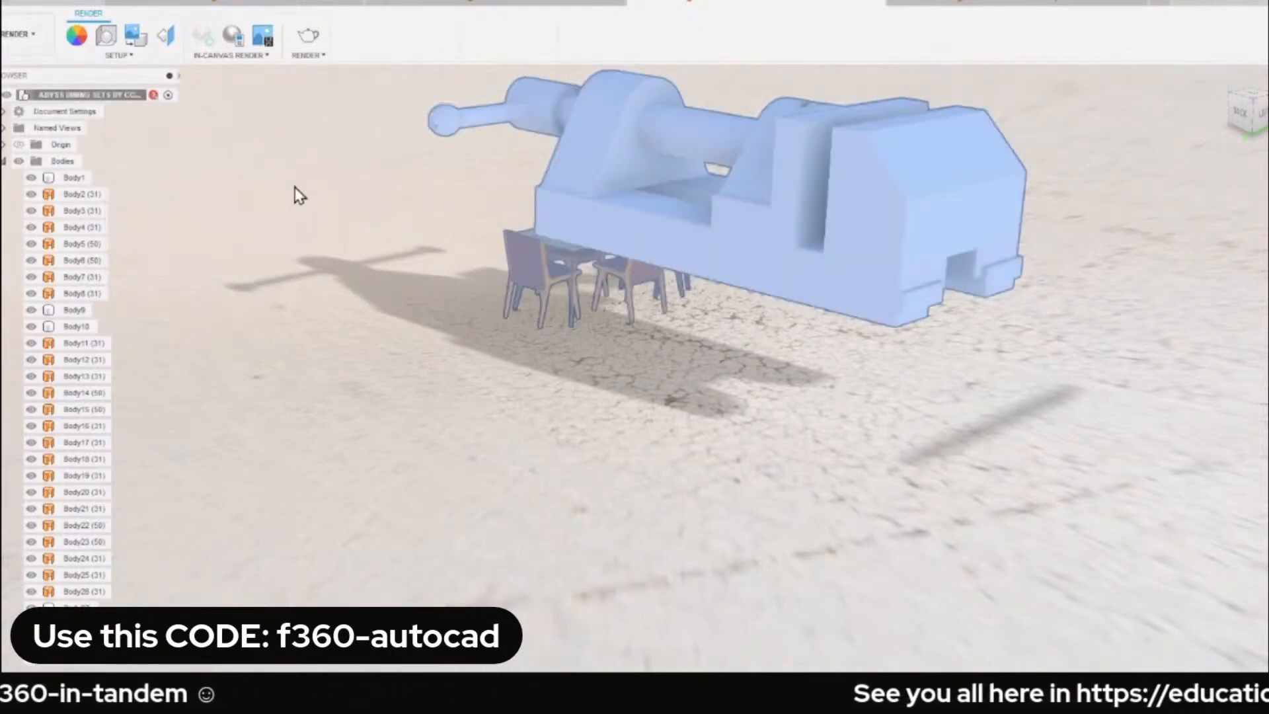
Switch the dining set design from the Render workspace to the Design workspace.
shift+middle_drag(298, 195, 354, 176)
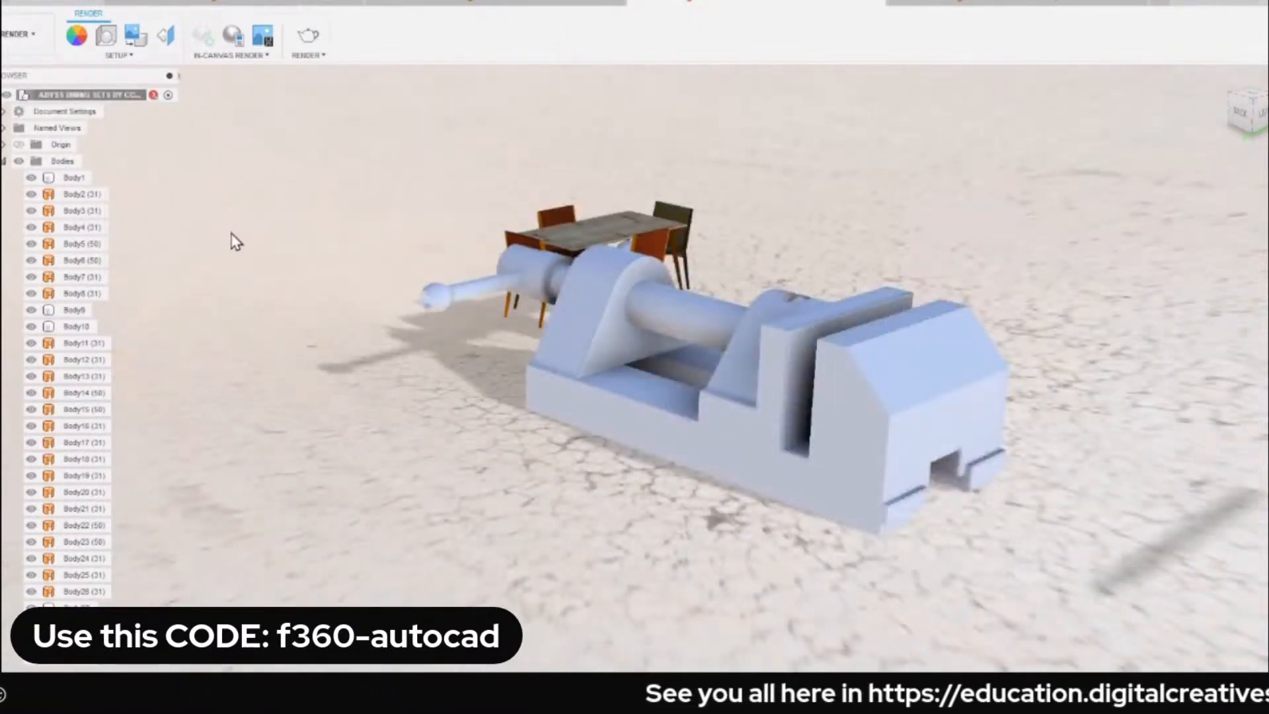
right_click(86, 97)
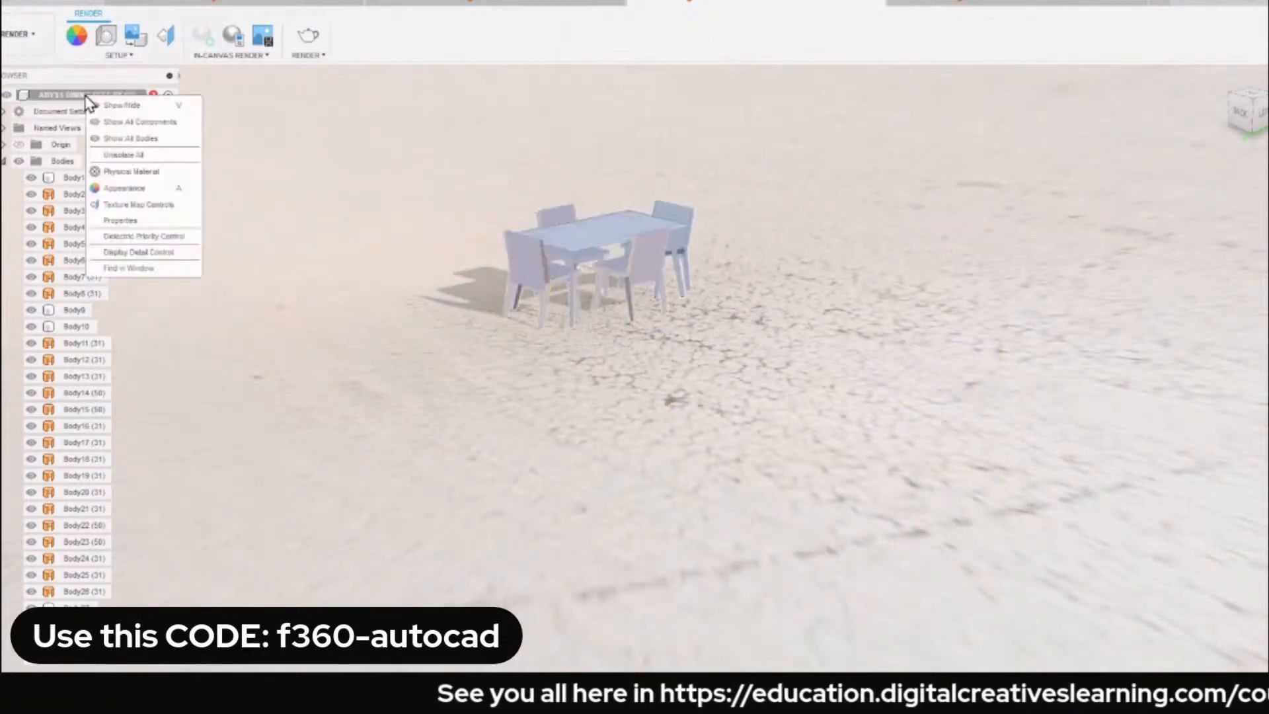
click(147, 78)
click(26, 45)
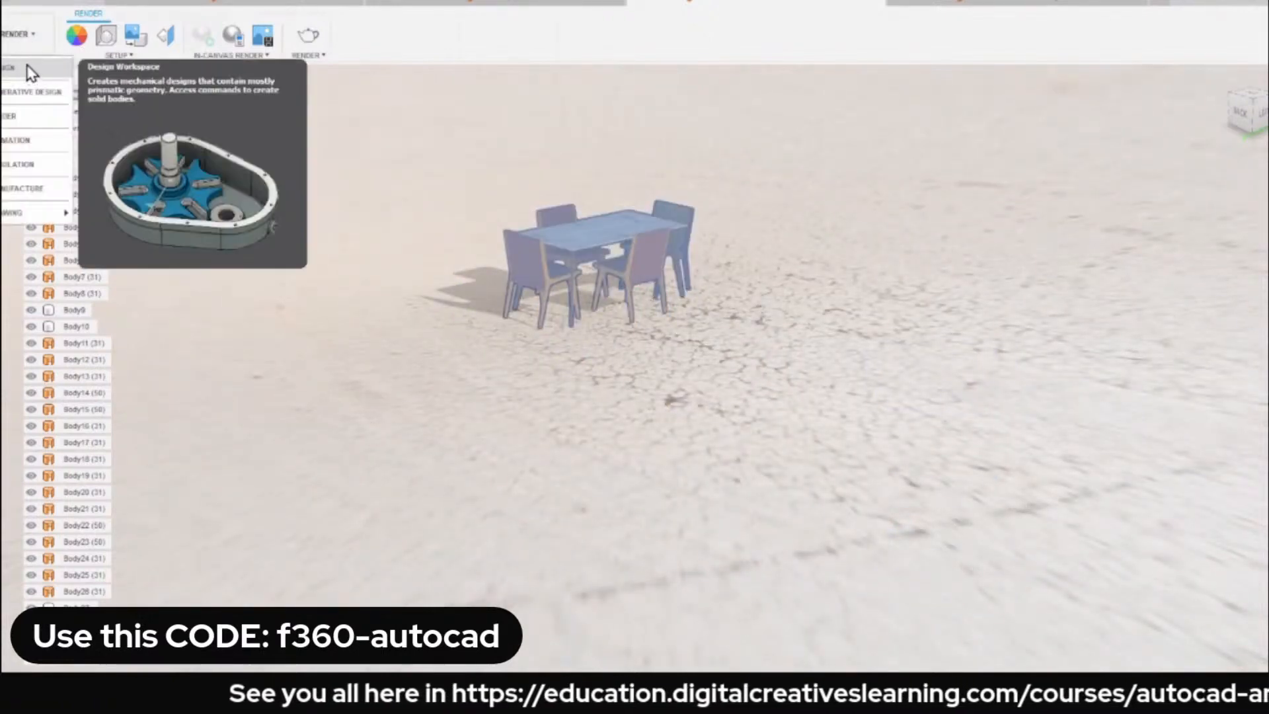
click(29, 68)
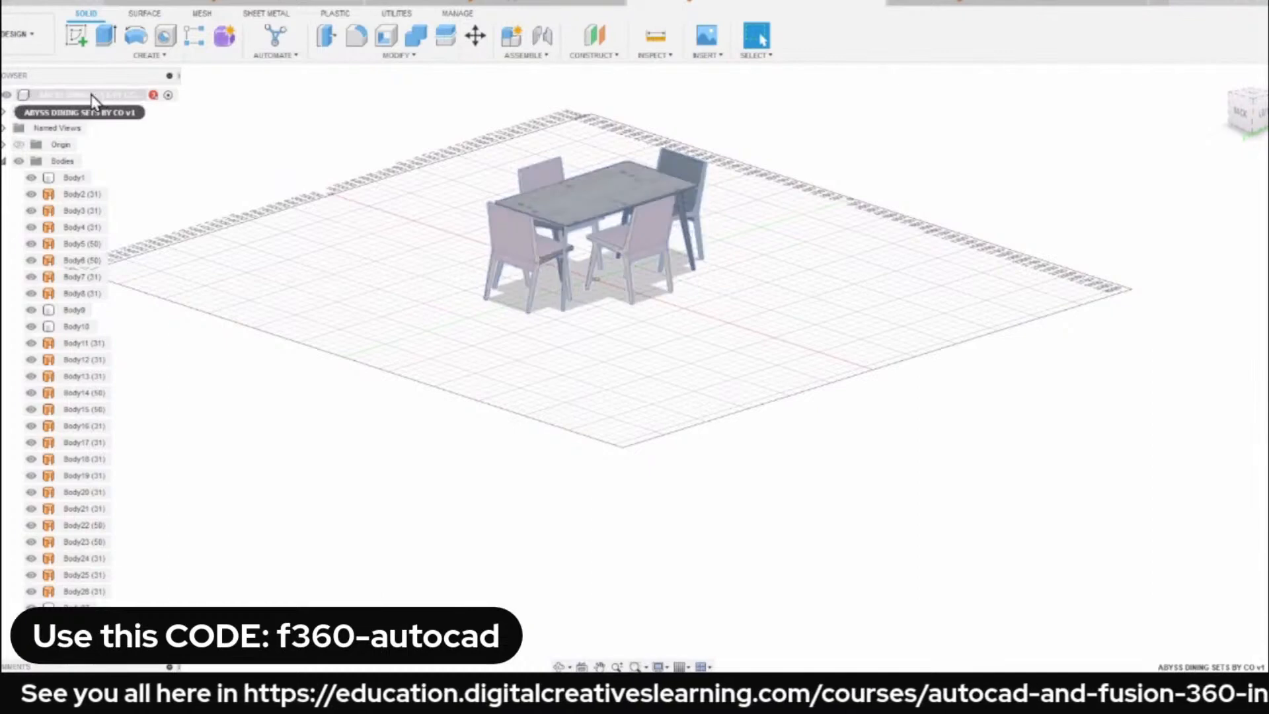
right_click(92, 100)
click(311, 156)
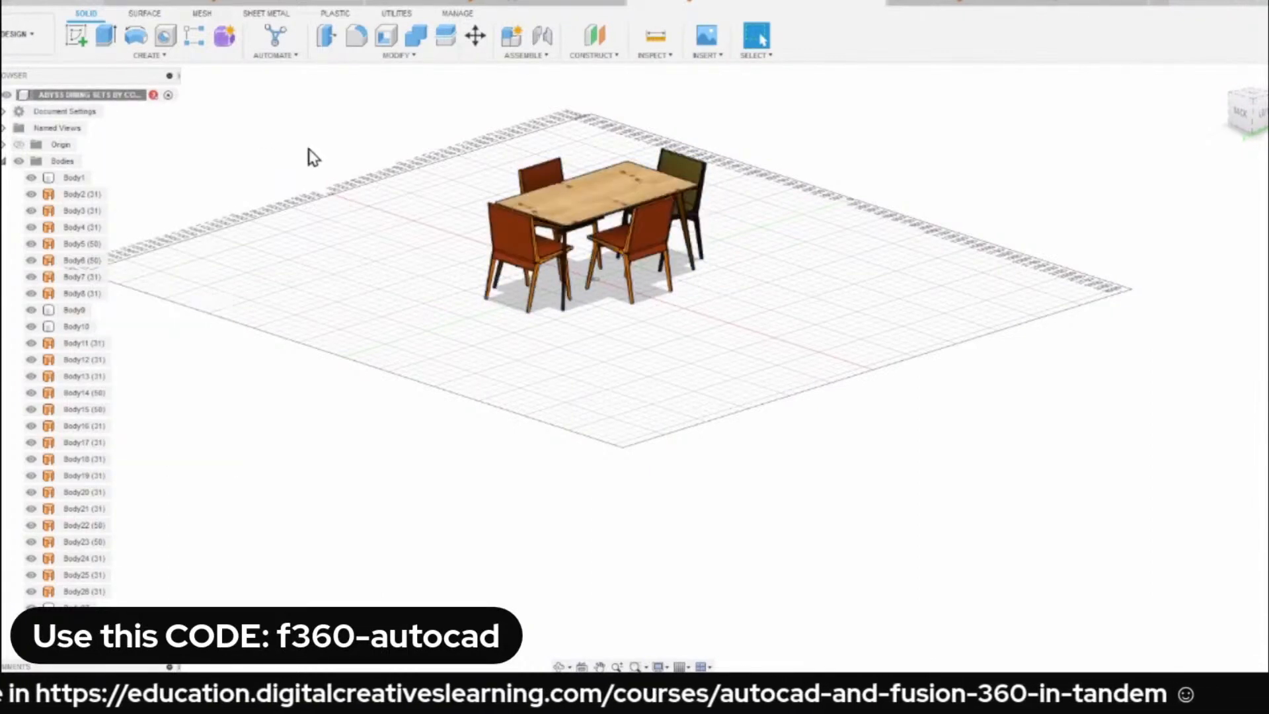
click(15, 39)
click(8, 37)
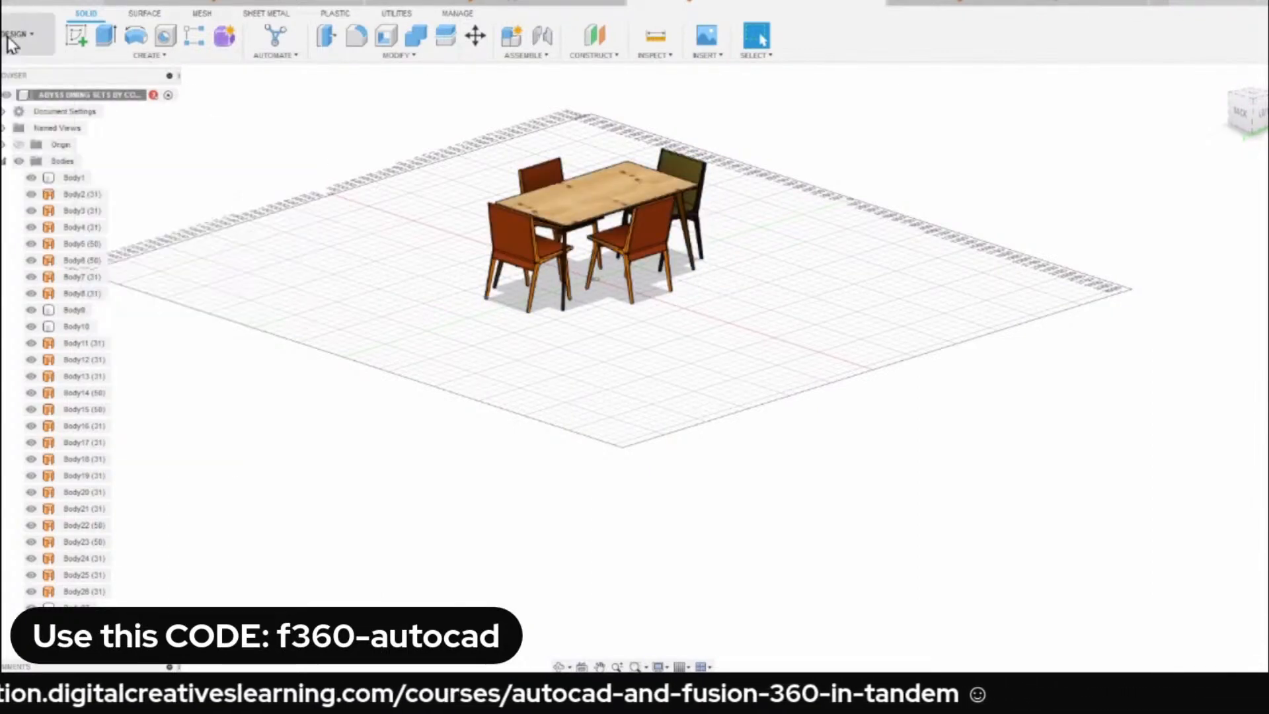
Insert the 3dBench Vice Assembly into the dining set design and accept its default placement.
click(7, 2)
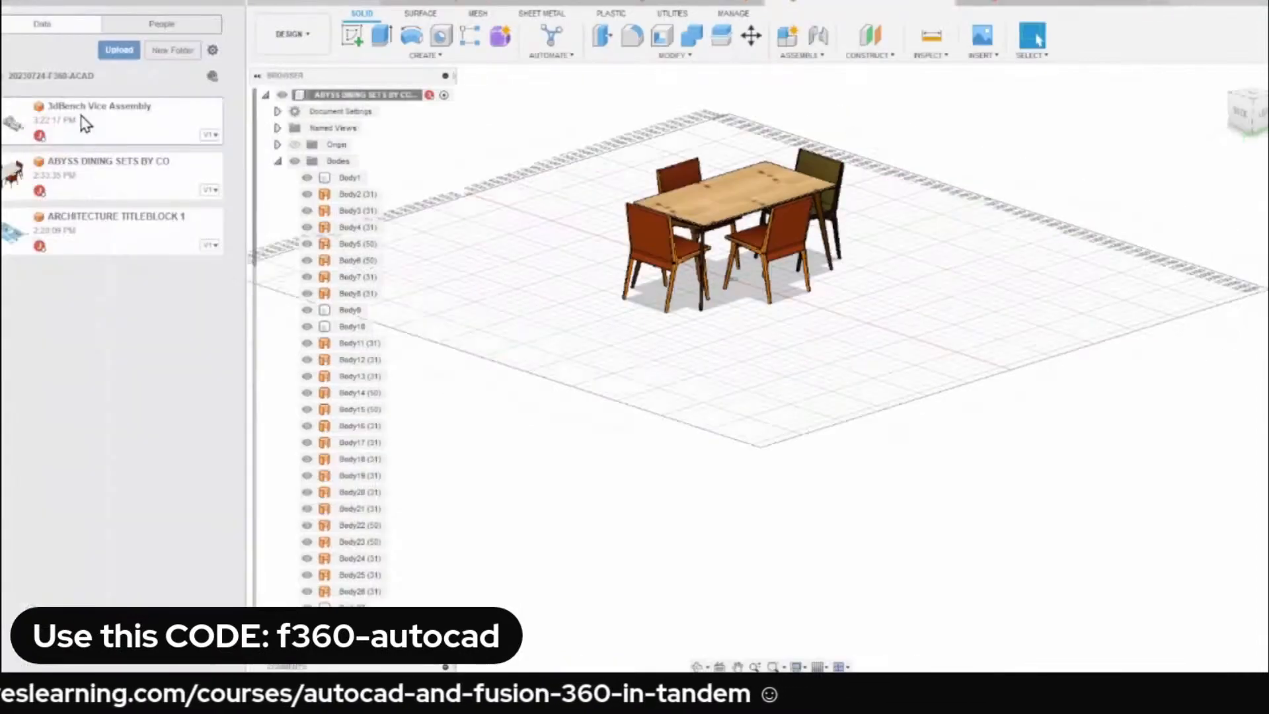
right_click(81, 116)
click(116, 139)
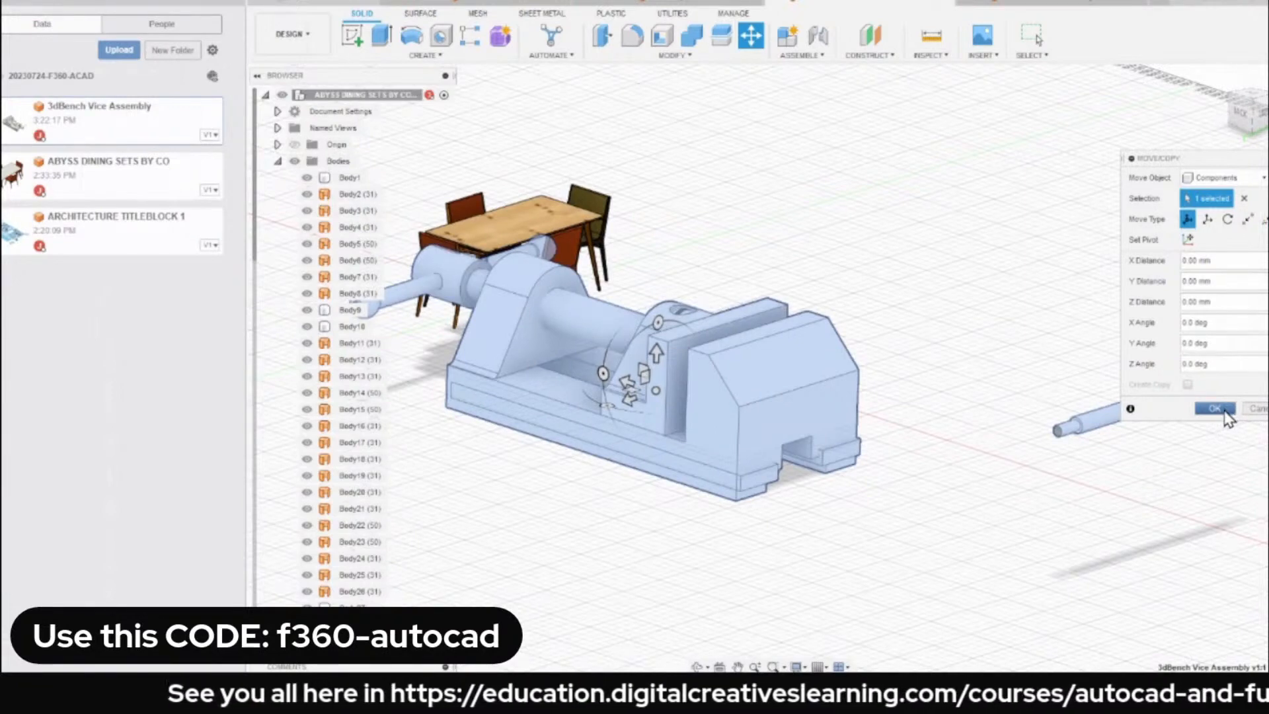
click(1214, 409)
Identify the stray rod lying apart from the inserted vice and hide its body, Body9.
scroll(872, 337, down, 3)
click(1044, 397)
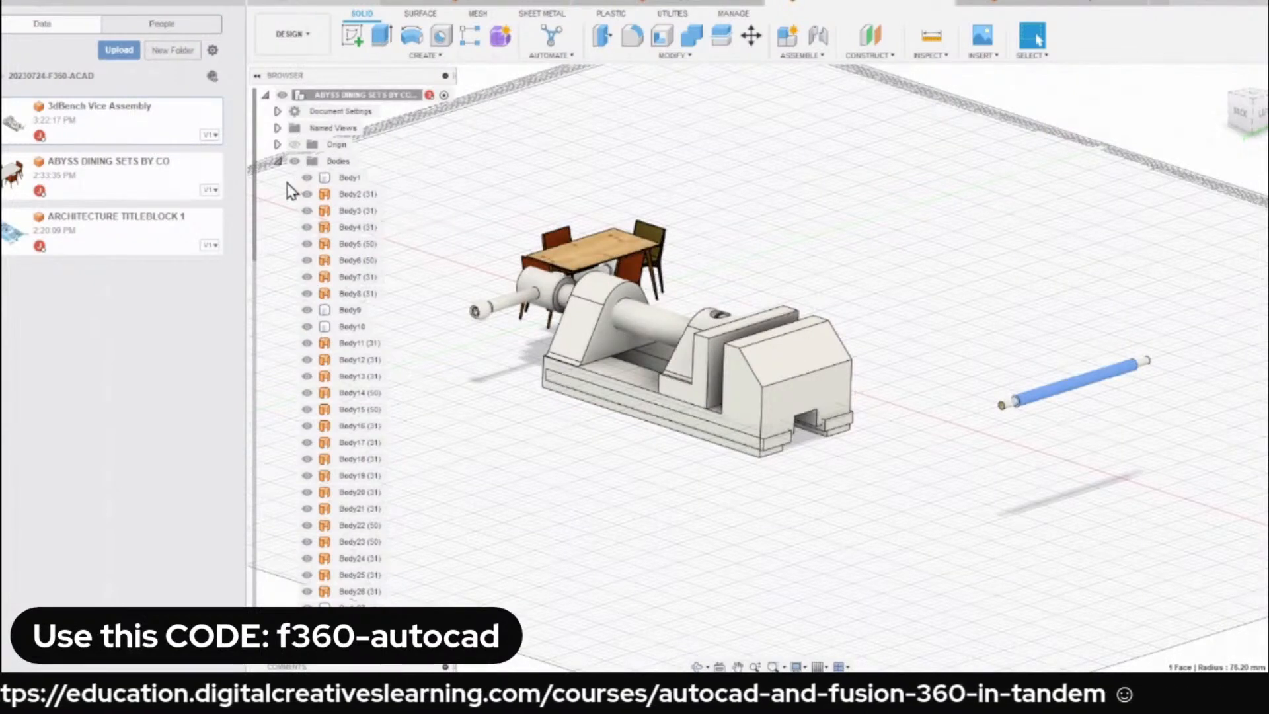
click(278, 161)
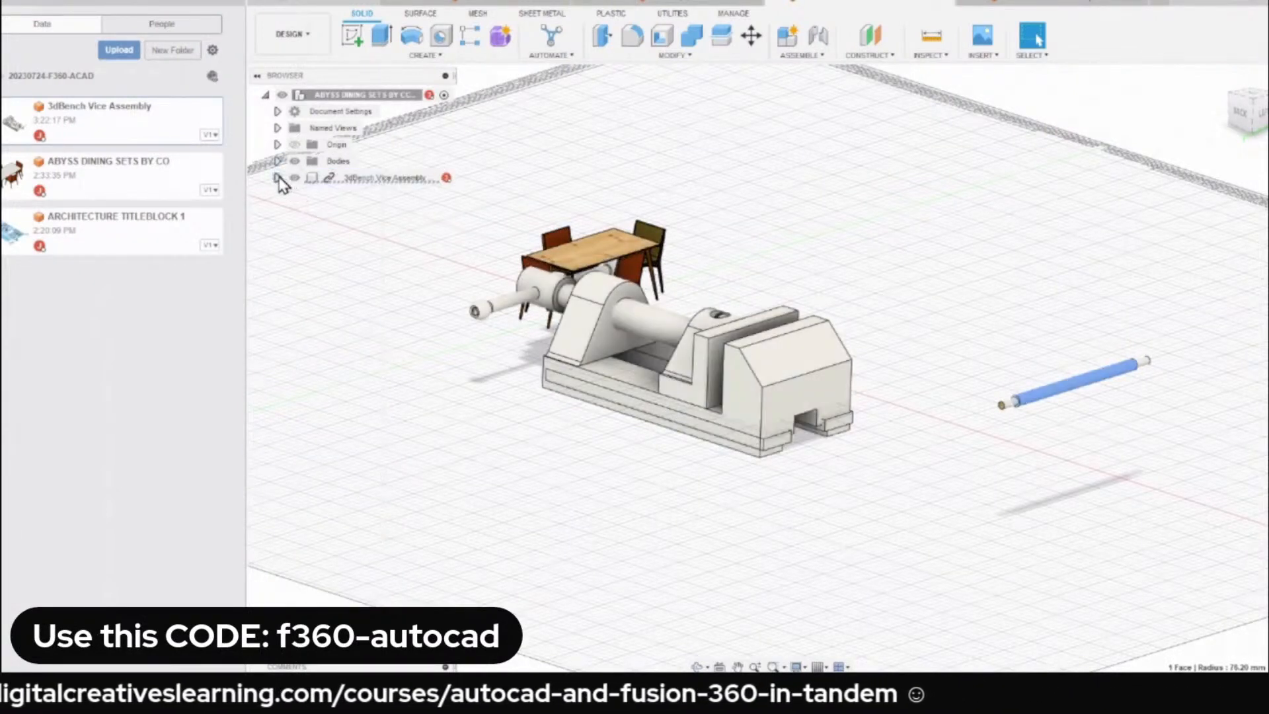
click(279, 178)
click(289, 210)
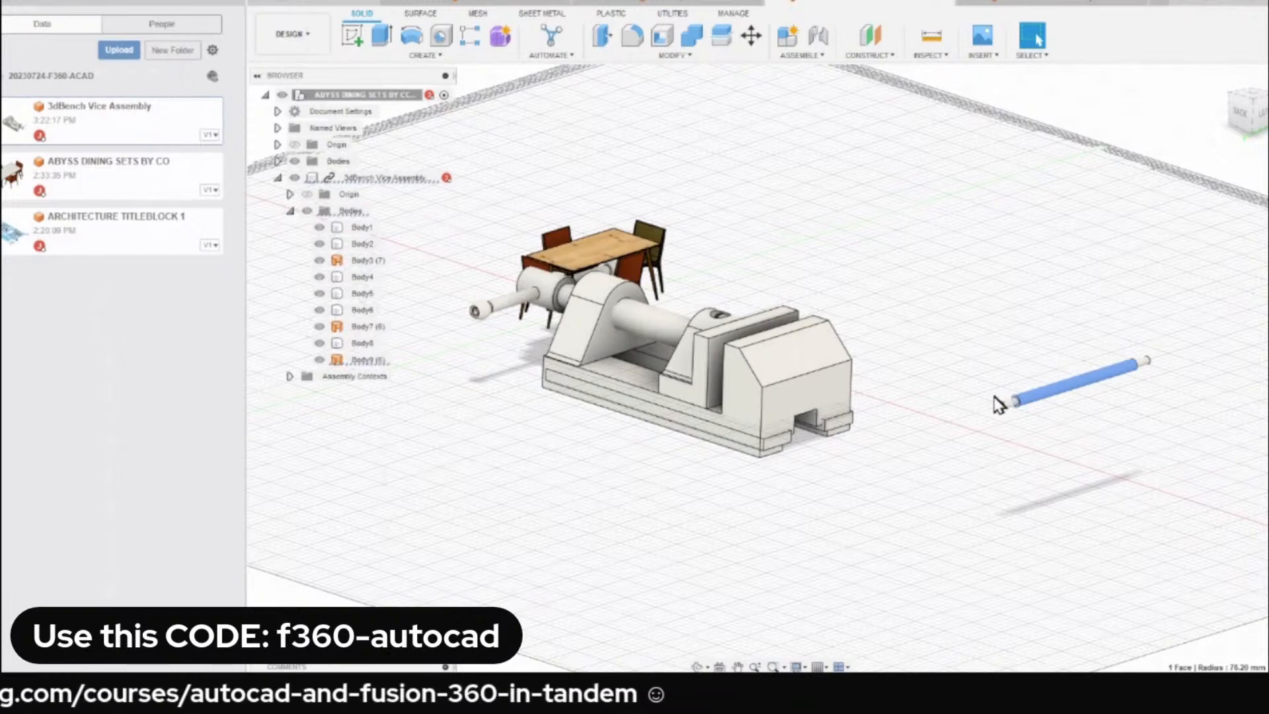
click(319, 359)
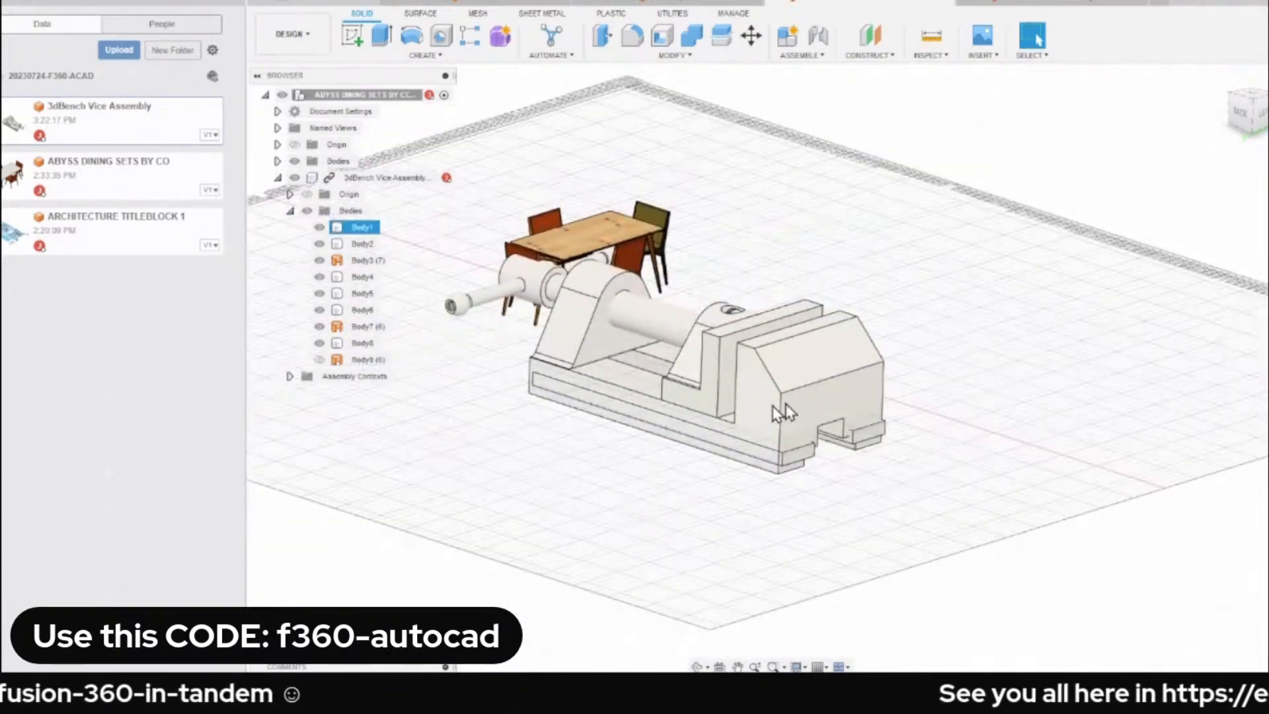
Move the inserted vice clear of the dining table and hide the project file list.
drag(780, 410, 1021, 401)
click(241, 4)
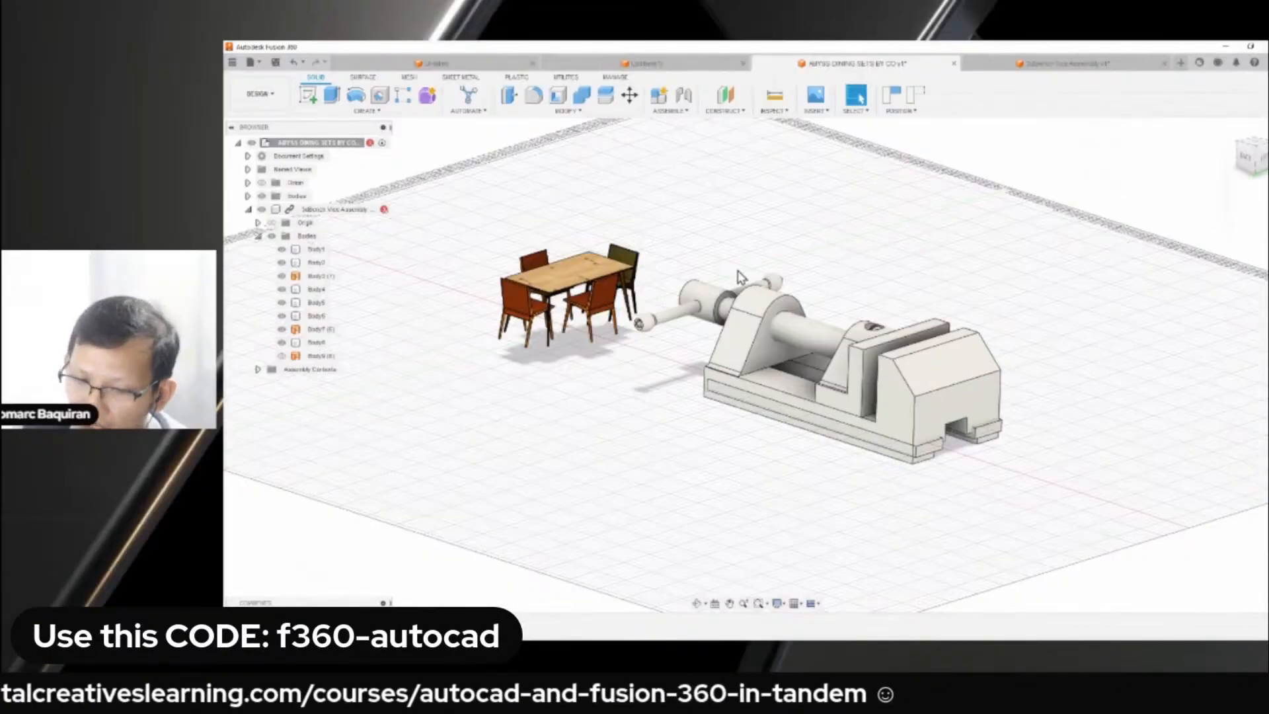
text(s)
text(sc)
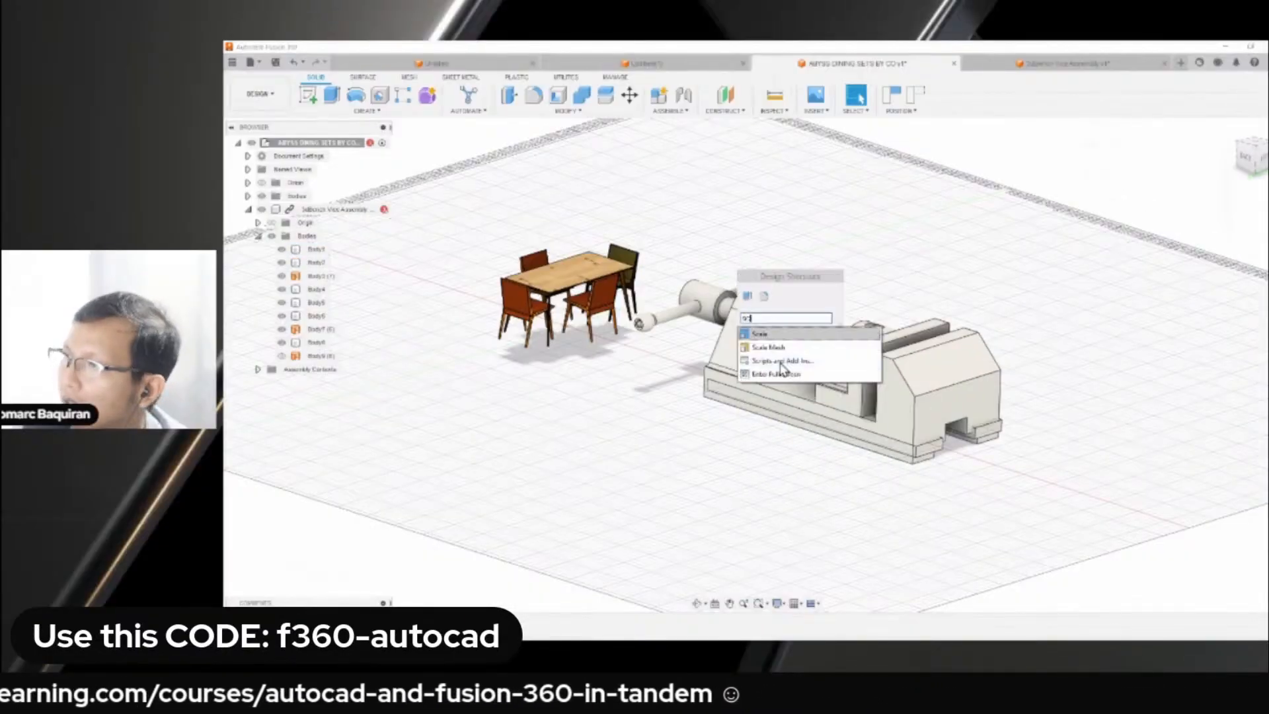
click(765, 334)
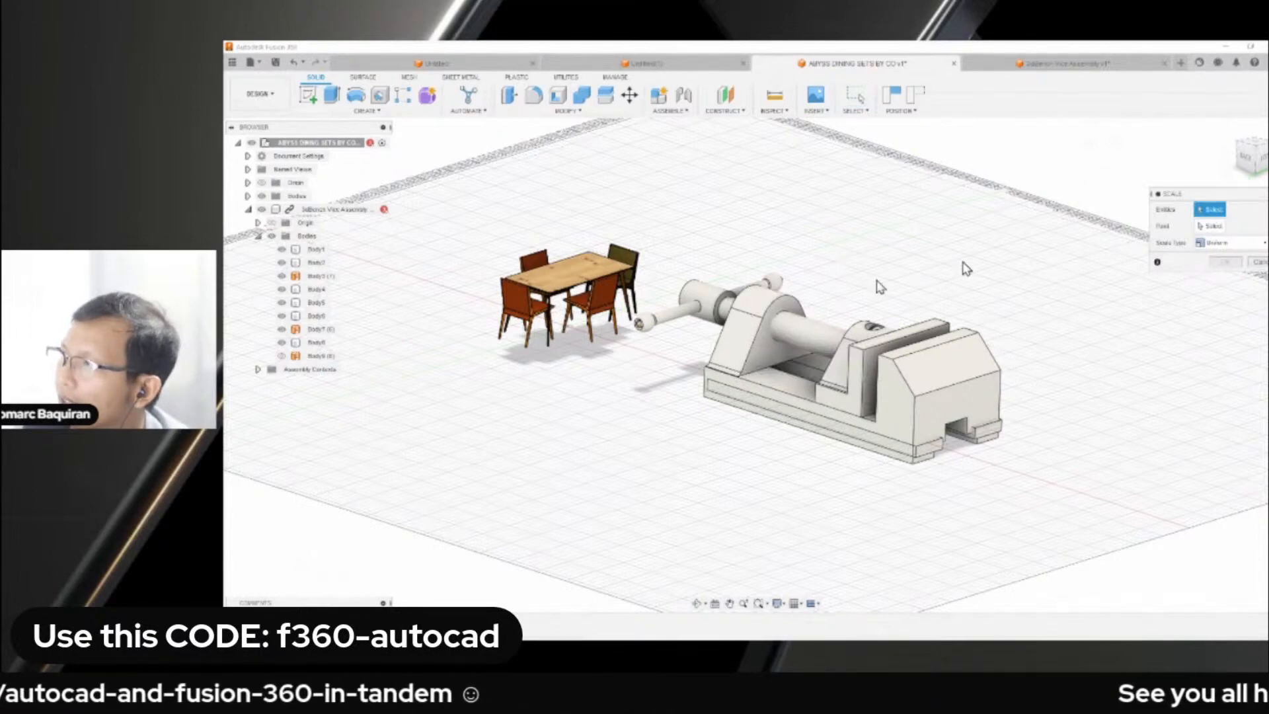
click(257, 369)
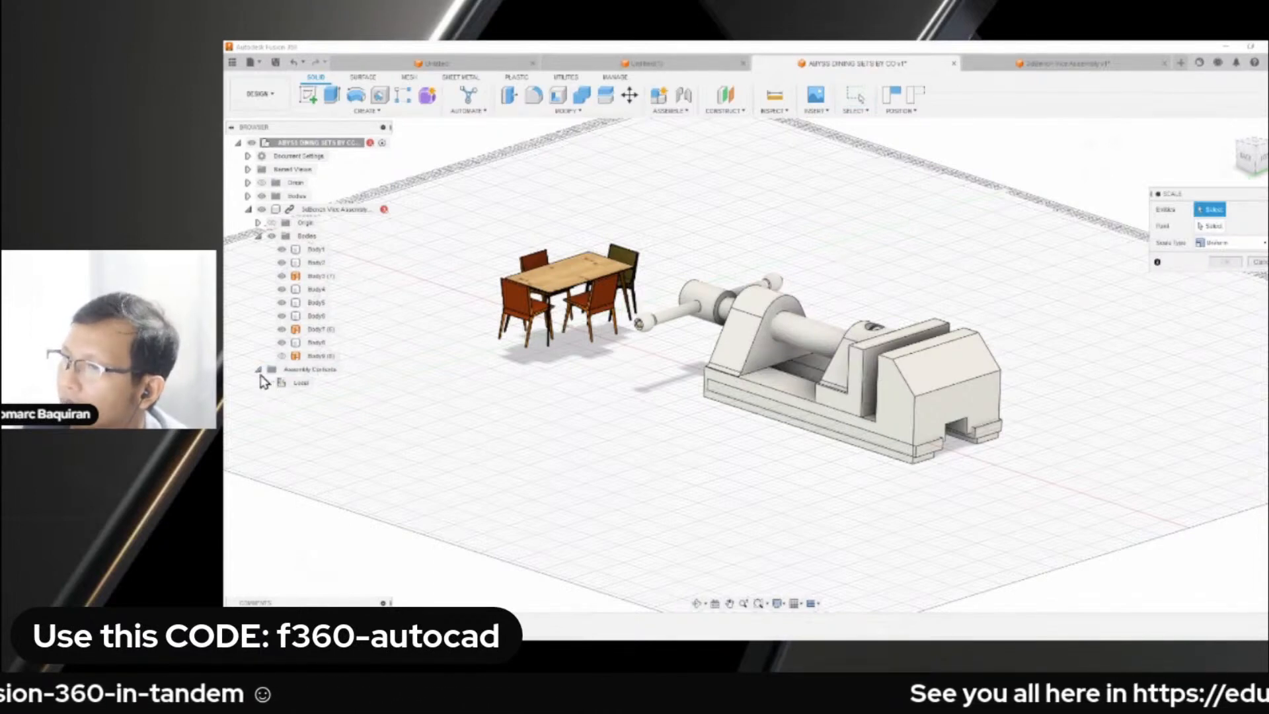
click(1210, 226)
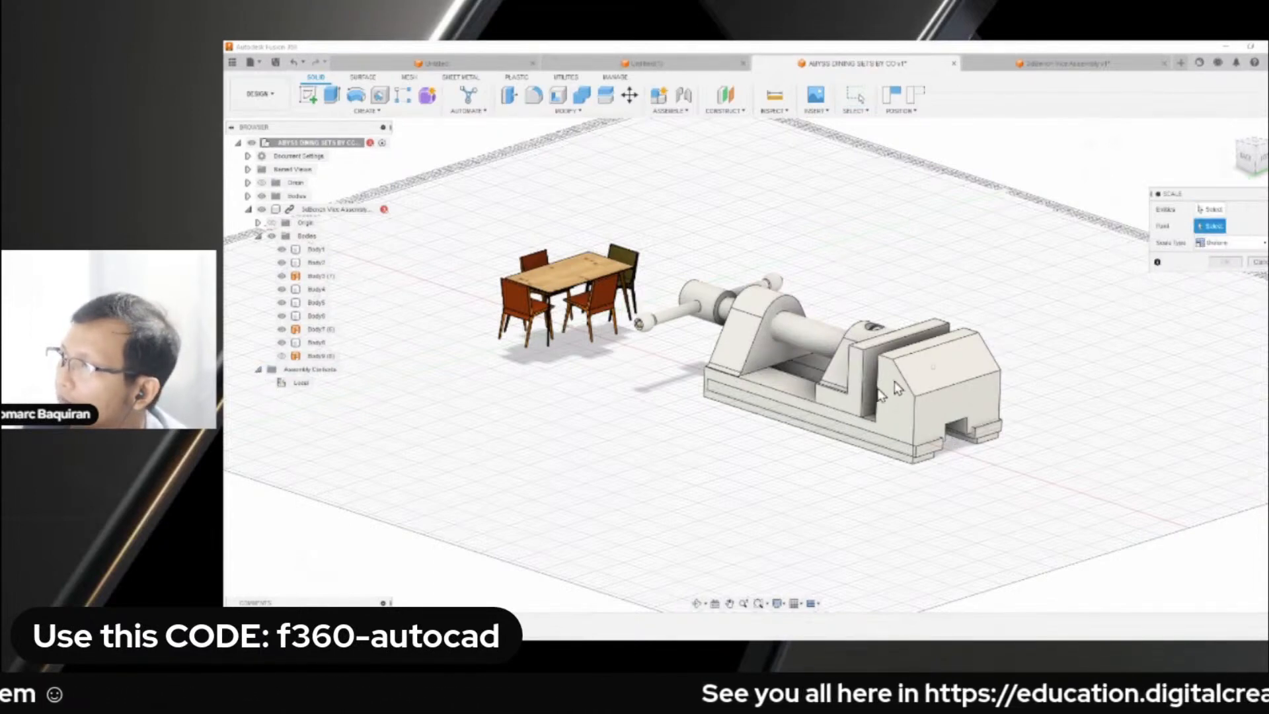
scroll(866, 406, up, 3)
scroll(912, 407, down, 3)
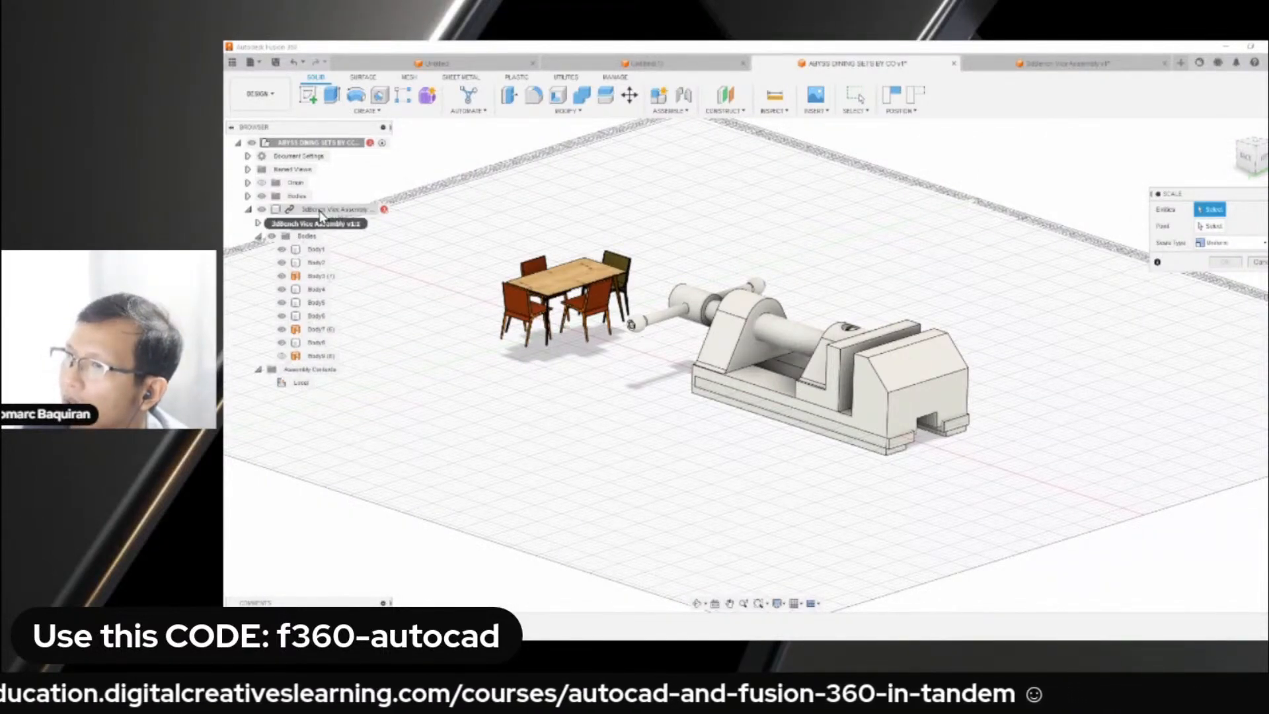
click(1254, 267)
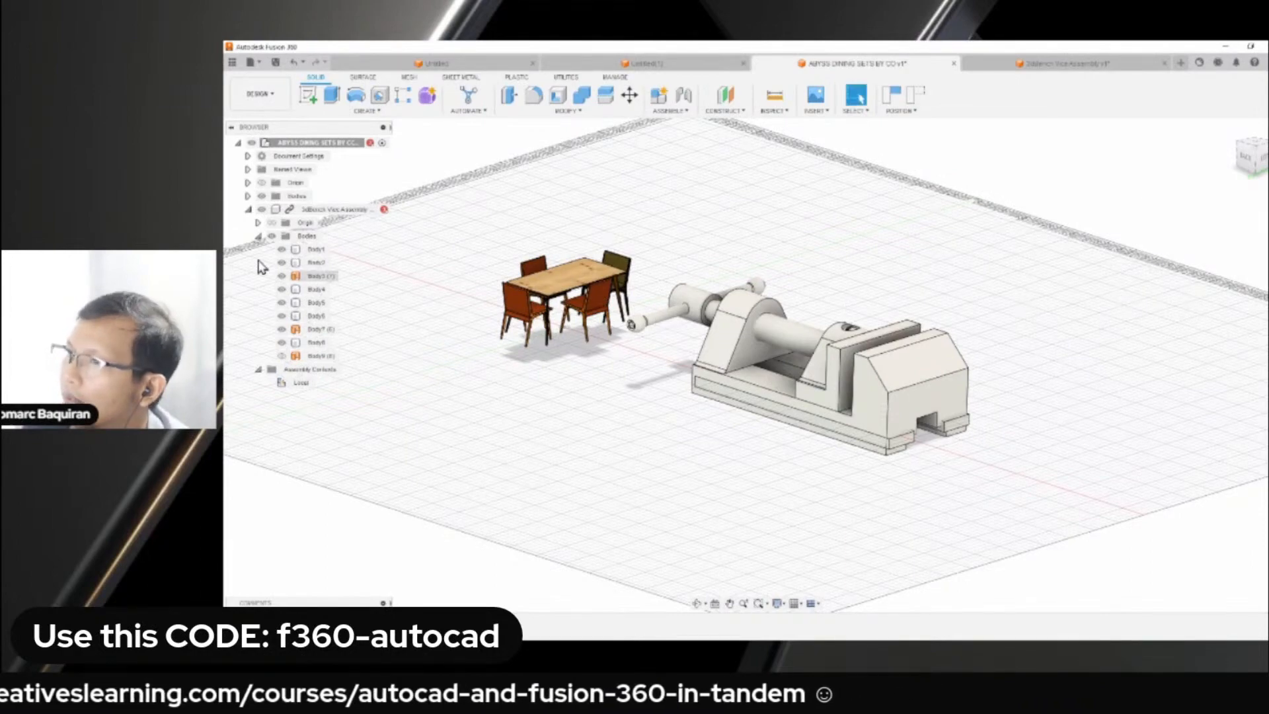
scroll(264, 263, down, 1)
middle_drag(449, 199, 526, 229)
scroll(525, 230, up, 2)
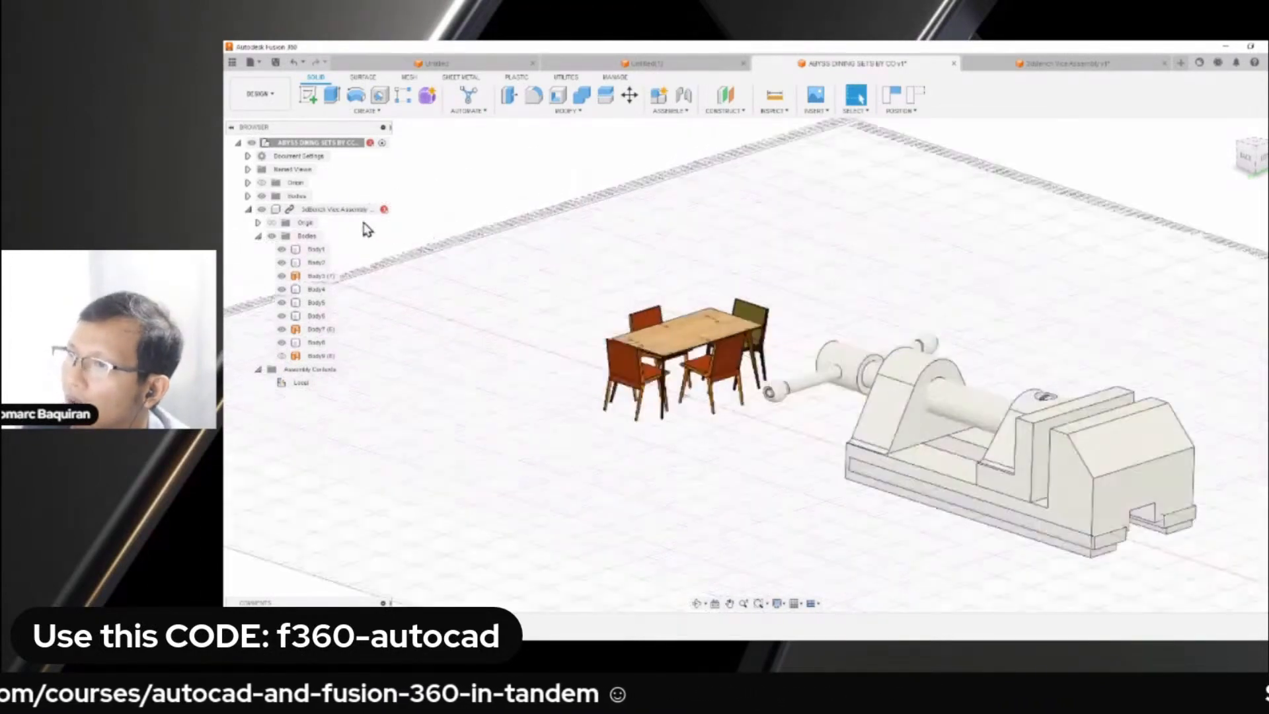
scroll(516, 181, up, 2)
text(s)
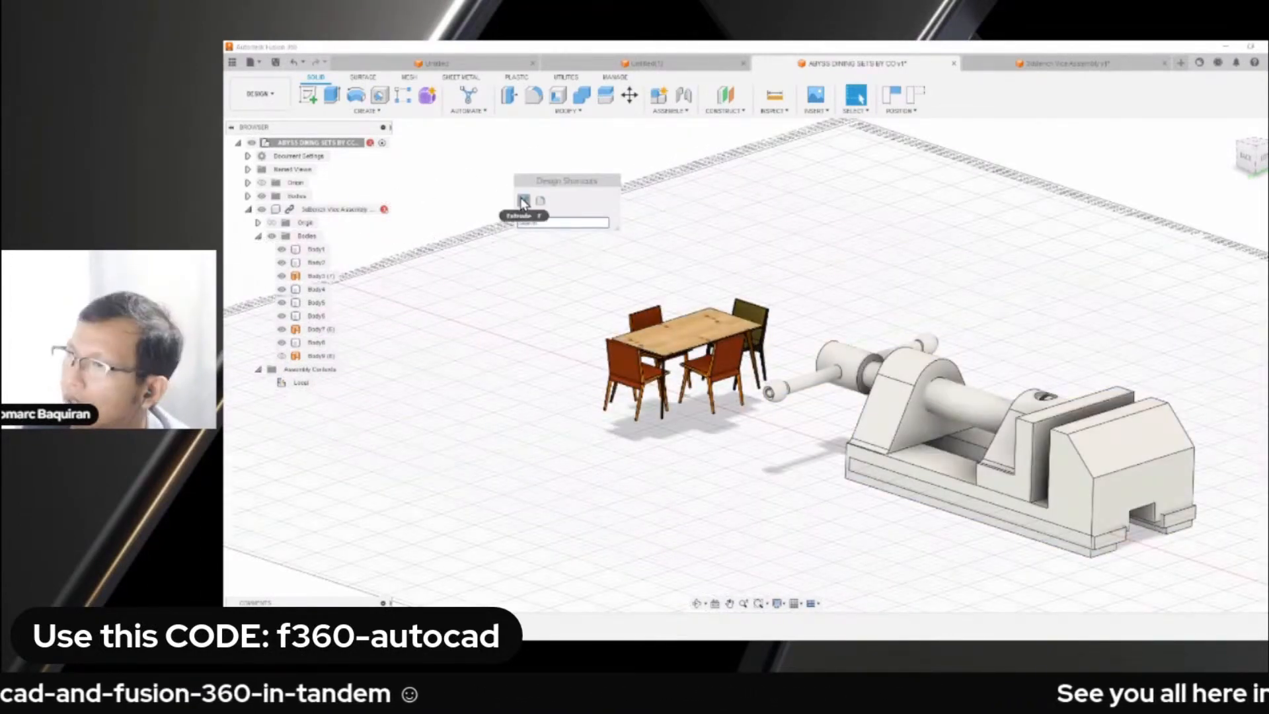
text(scale)
click(556, 246)
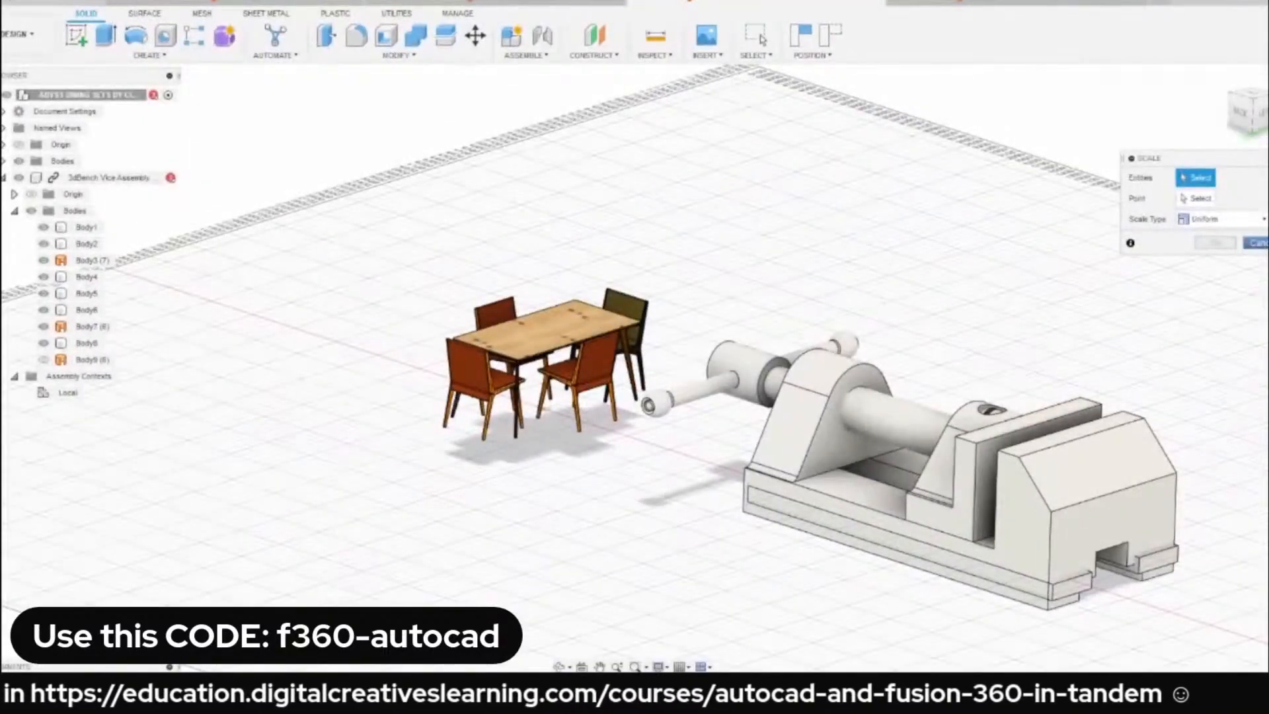
key(Escape)
click(92, 180)
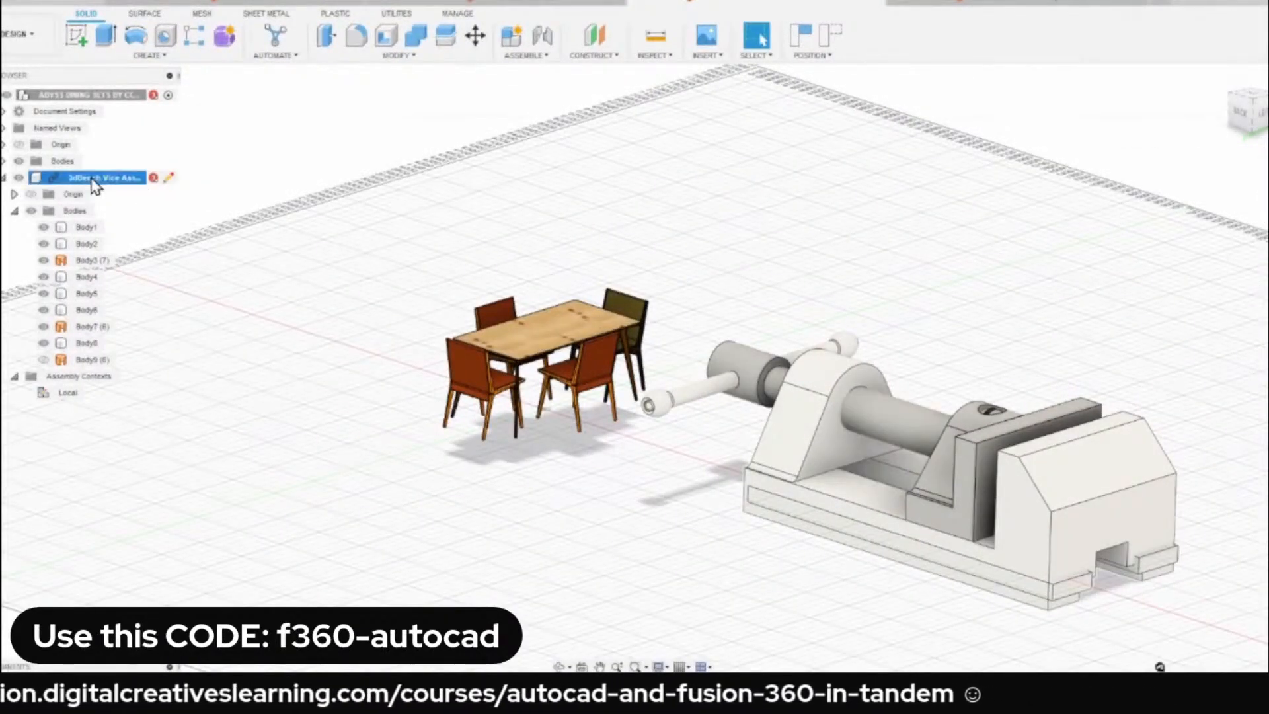
right_click(96, 186)
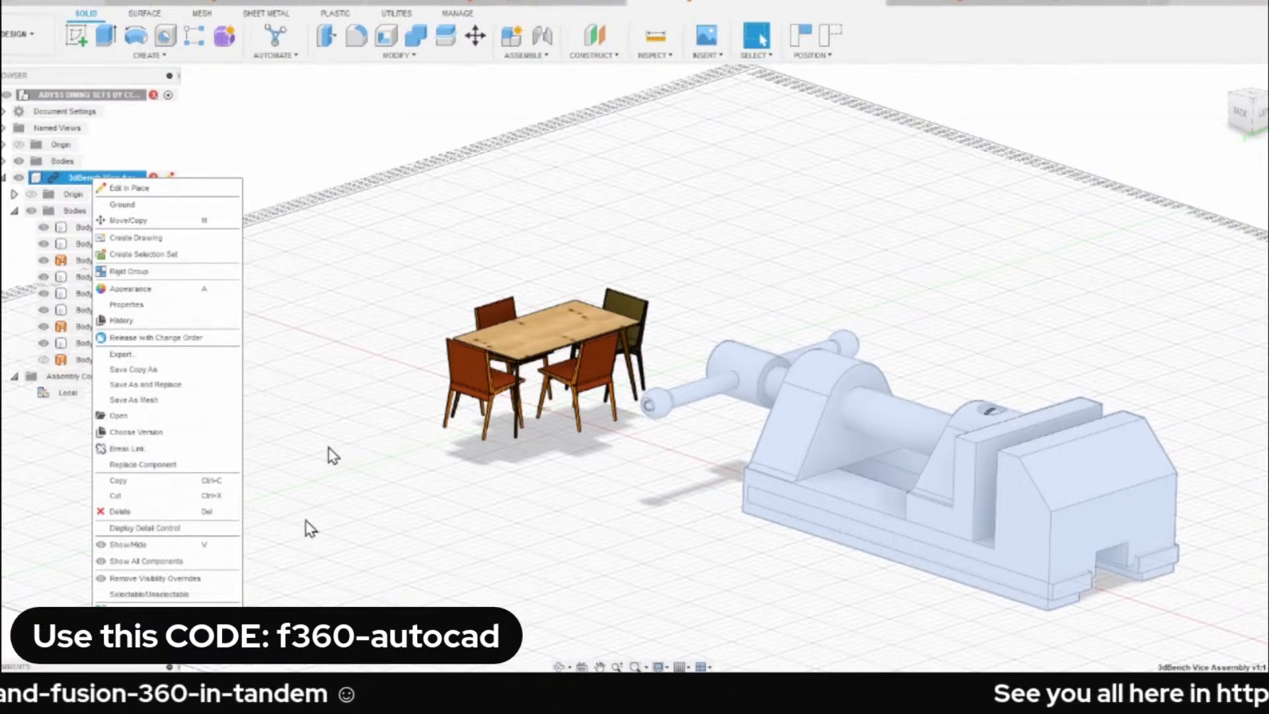
click(363, 276)
Switch to the 3dBench Vice Assembly design and apply Paint - Enamel Glossy (Red) to the movable jaw.
click(1022, 5)
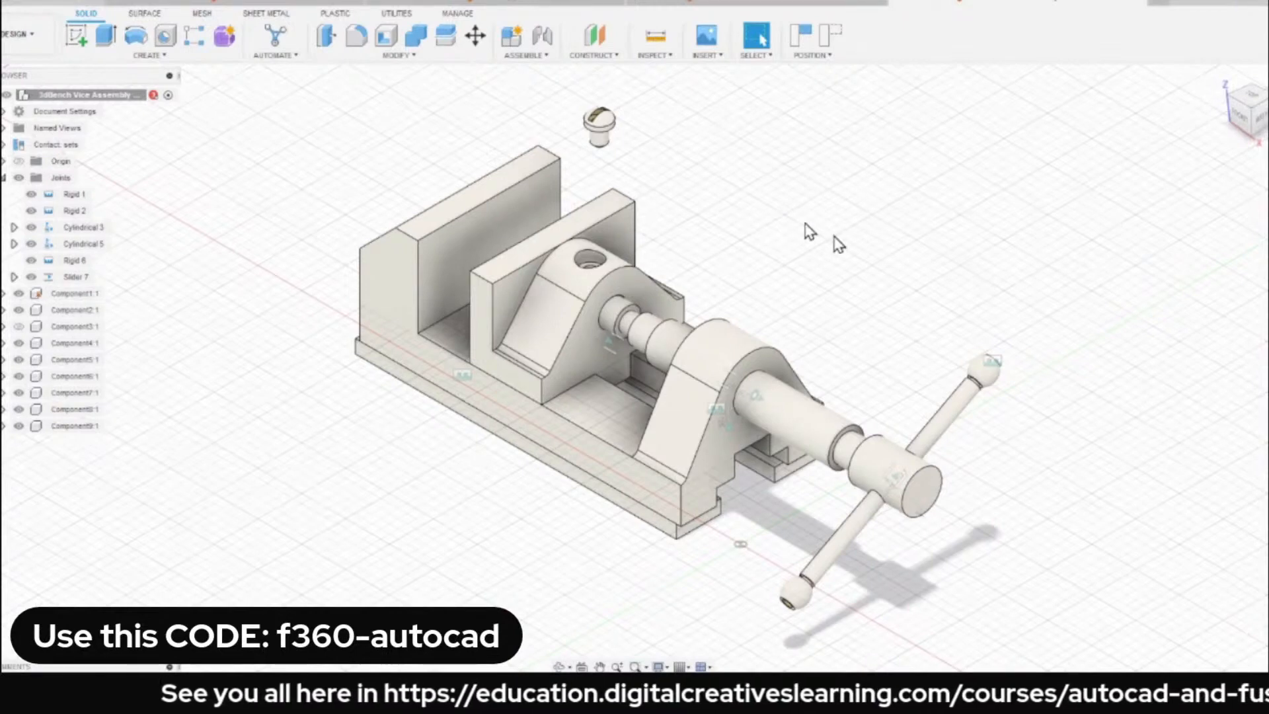
key(a)
scroll(1079, 487, down, 2)
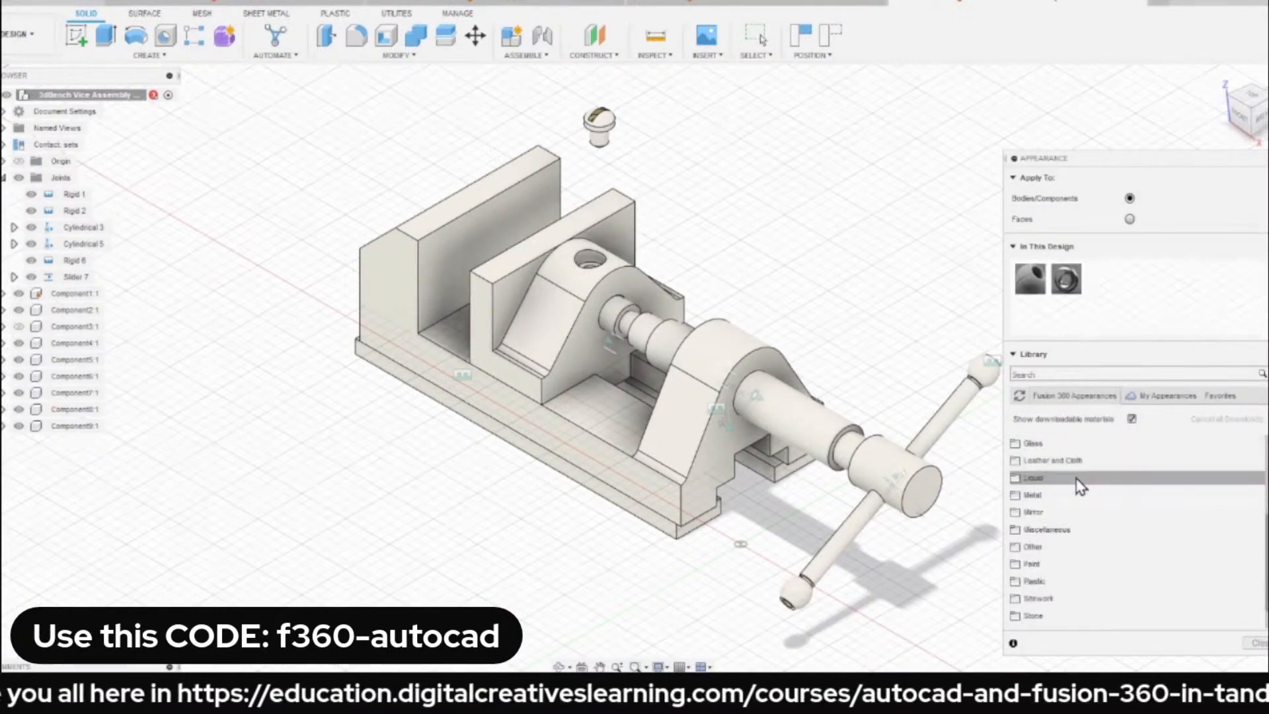
click(1047, 566)
scroll(1130, 561, down, 1)
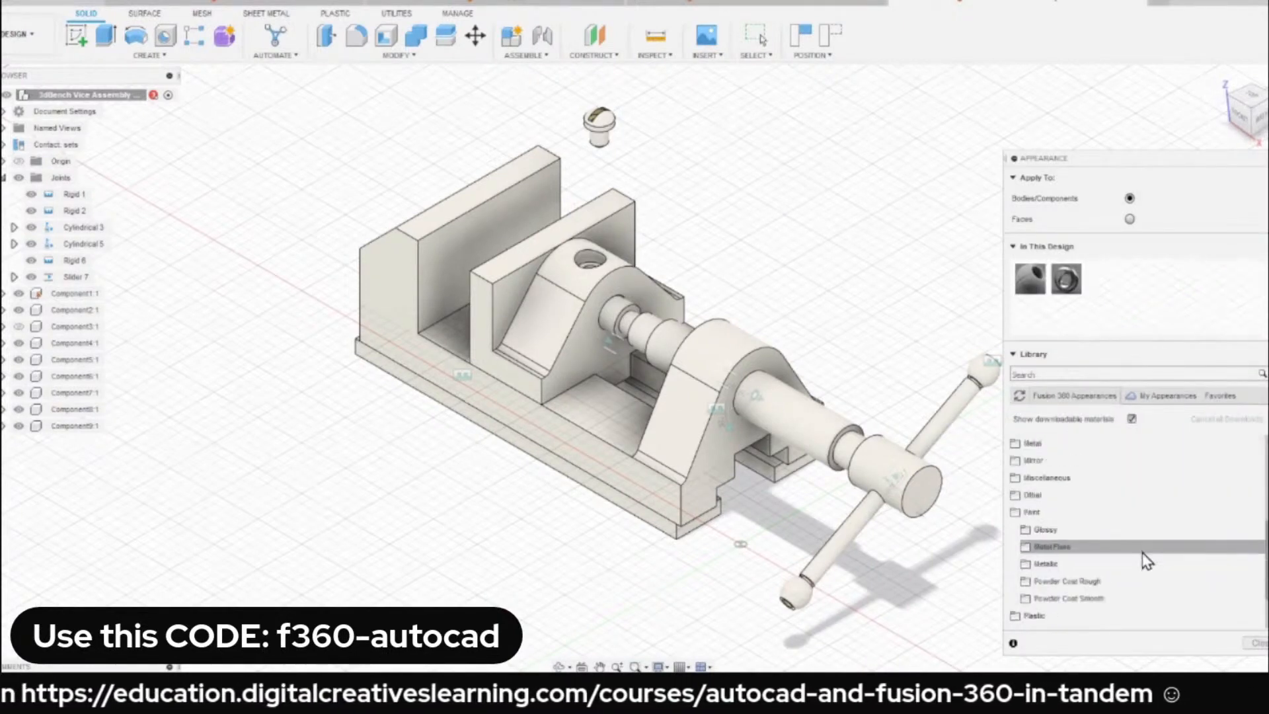
click(1065, 533)
scroll(1117, 528, down, 3)
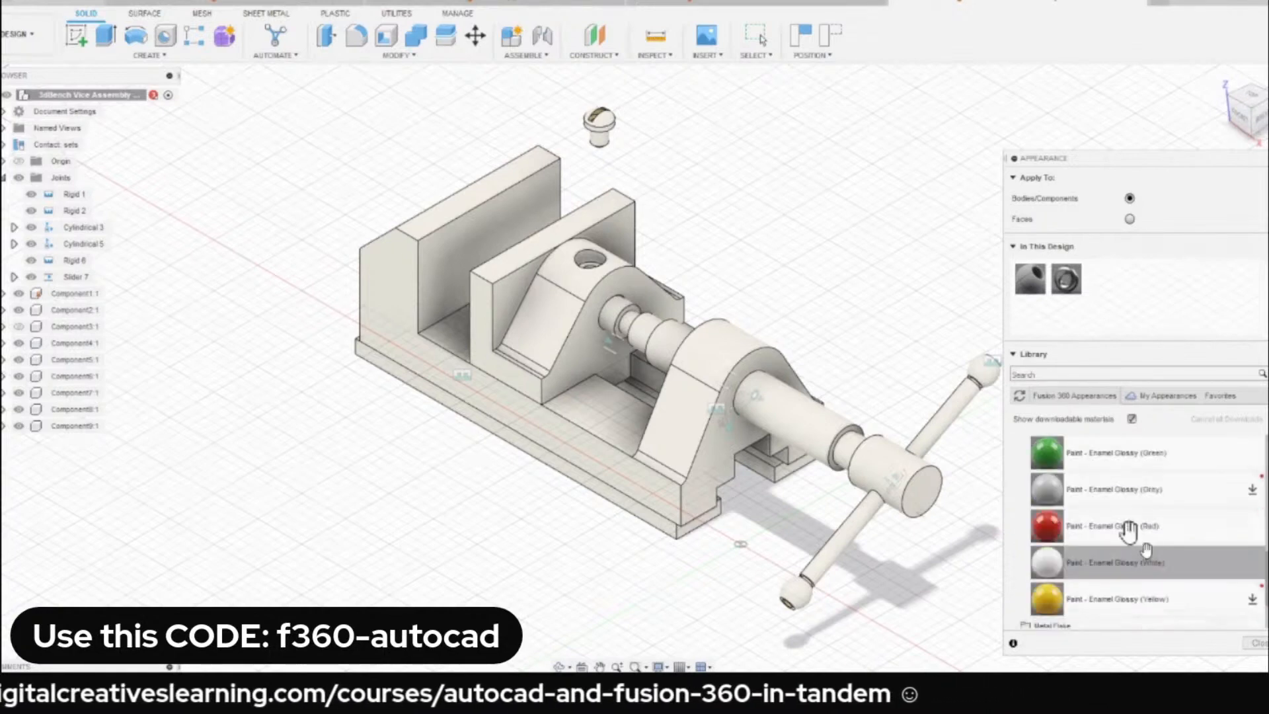
drag(1107, 535, 563, 323)
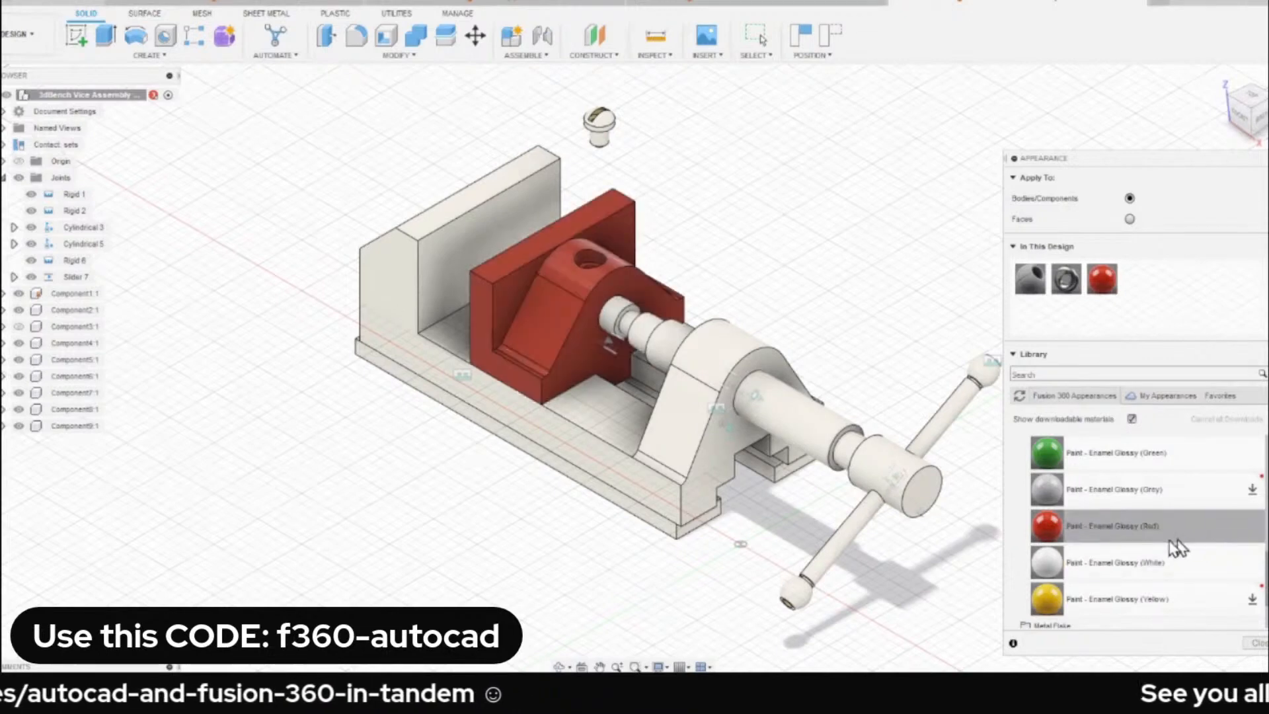
Apply Paint - Enamel Glossy (Green) to the vice's main body and Paint - Enamel Glossy (Blue) to its screw spindle.
drag(1046, 453, 695, 407)
scroll(1155, 491, up, 2)
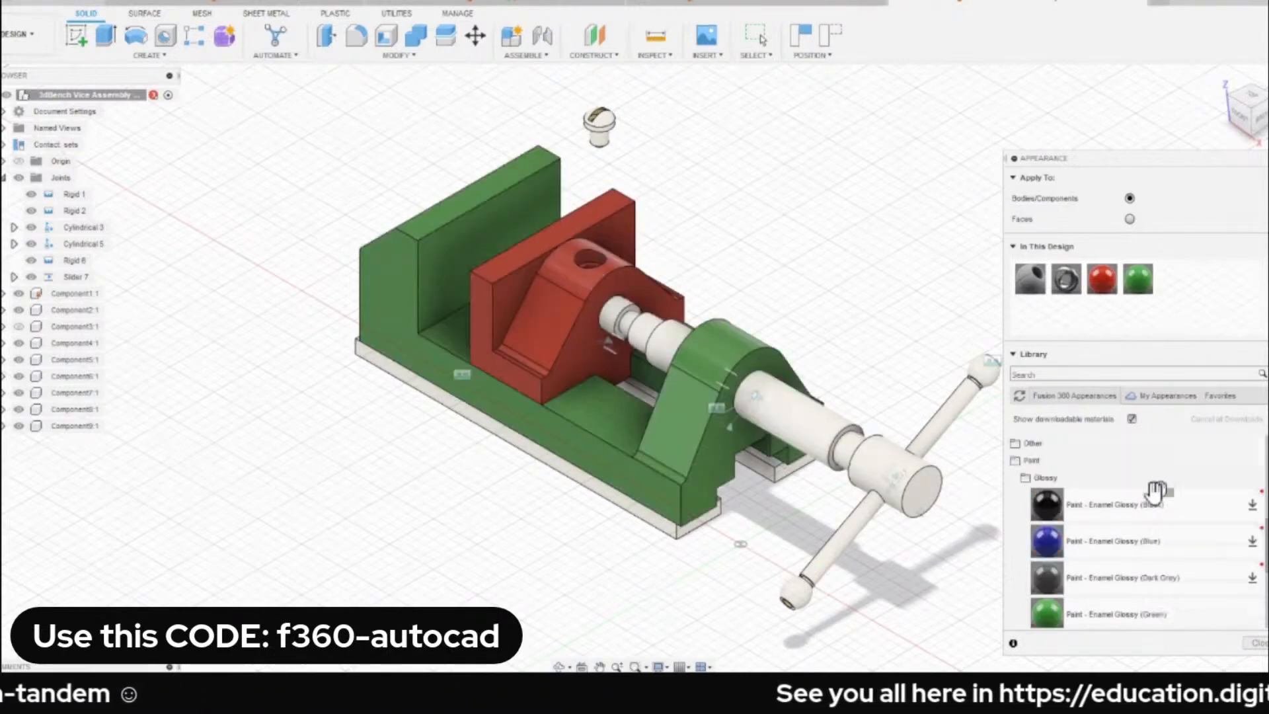
click(1252, 540)
drag(1100, 543, 830, 425)
click(1254, 643)
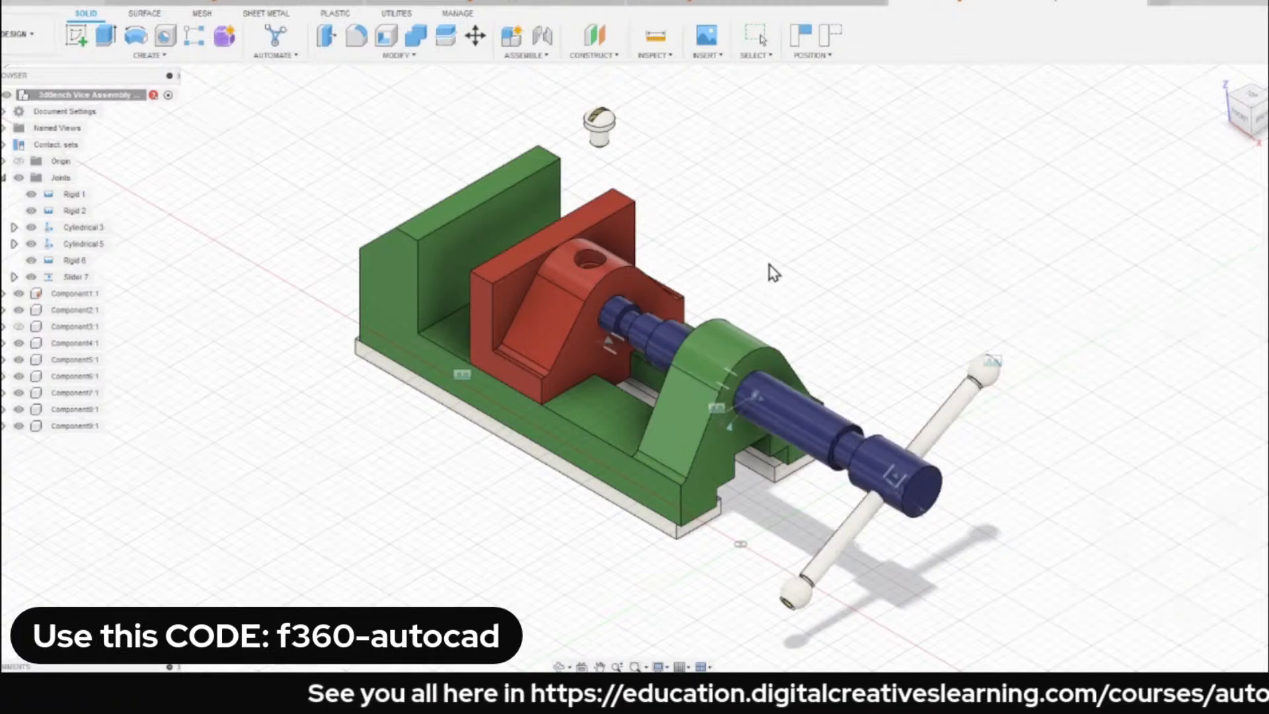
Save the recoloured vice assembly as a new version.
key(ctrl+s)
click(653, 377)
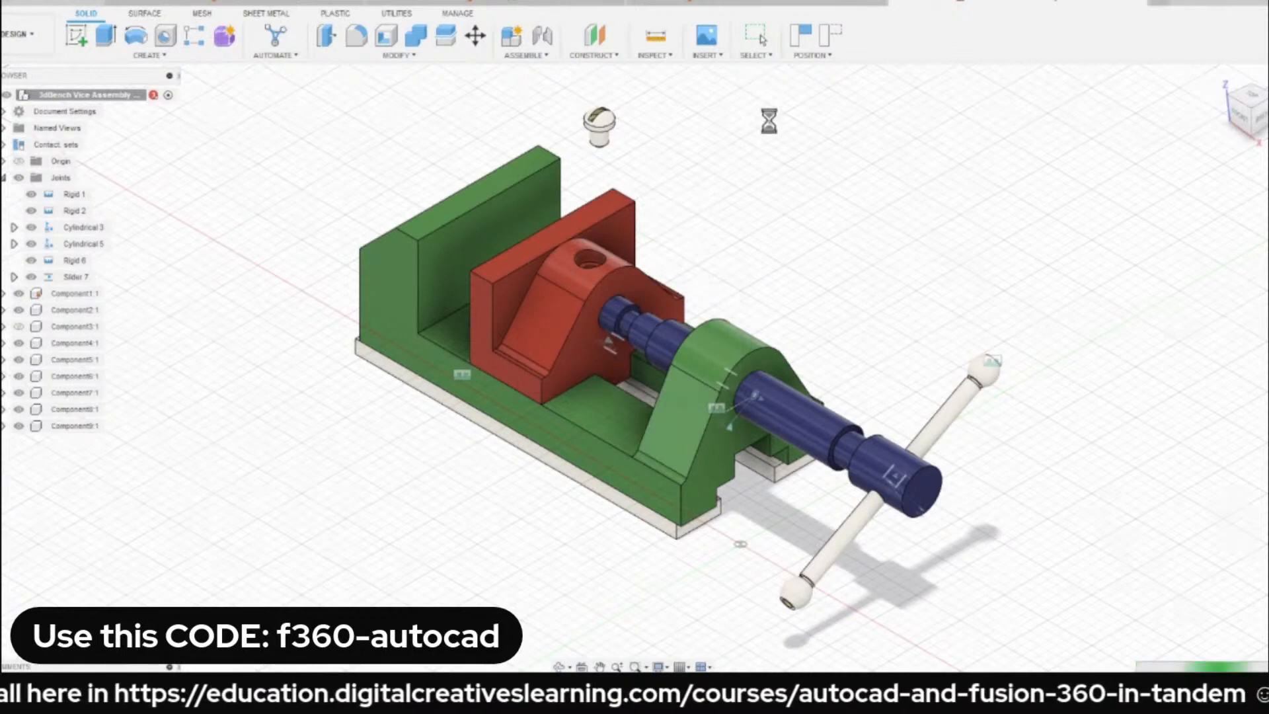
Switch to the dining set design and break the inserted 3dBench Vice Assembly's link, capturing the current component positions.
click(746, 1)
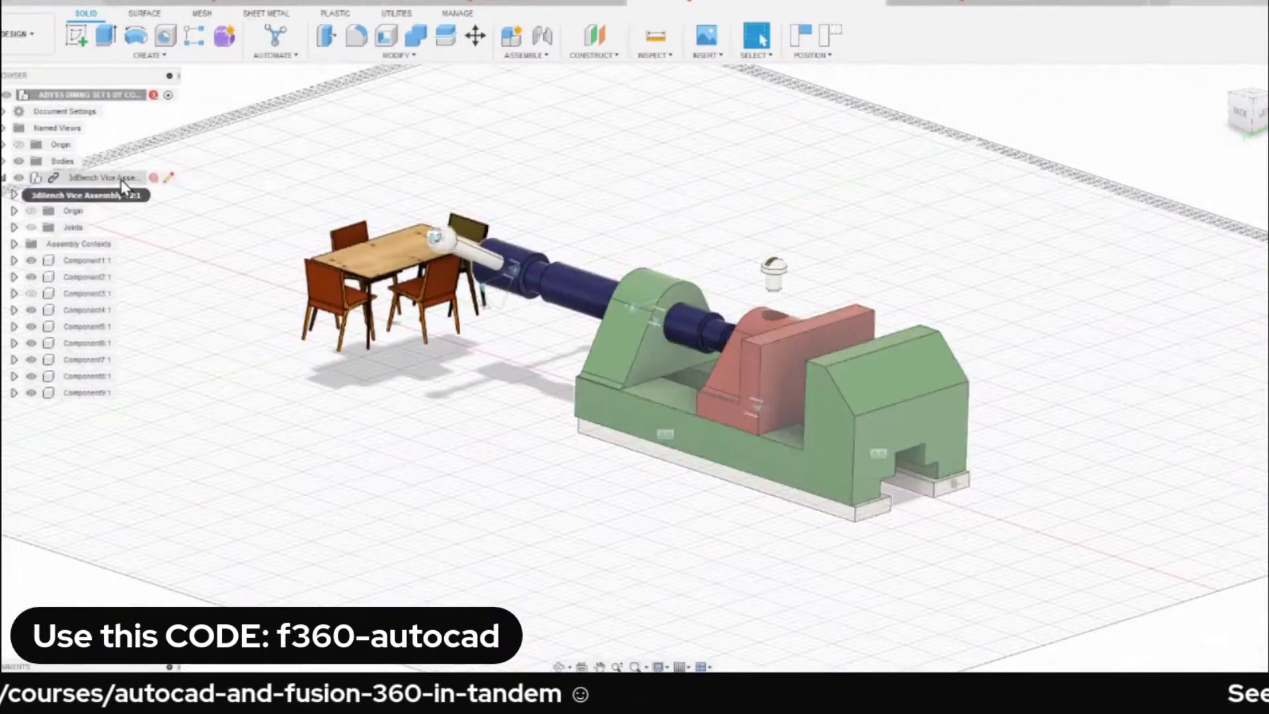
right_click(121, 179)
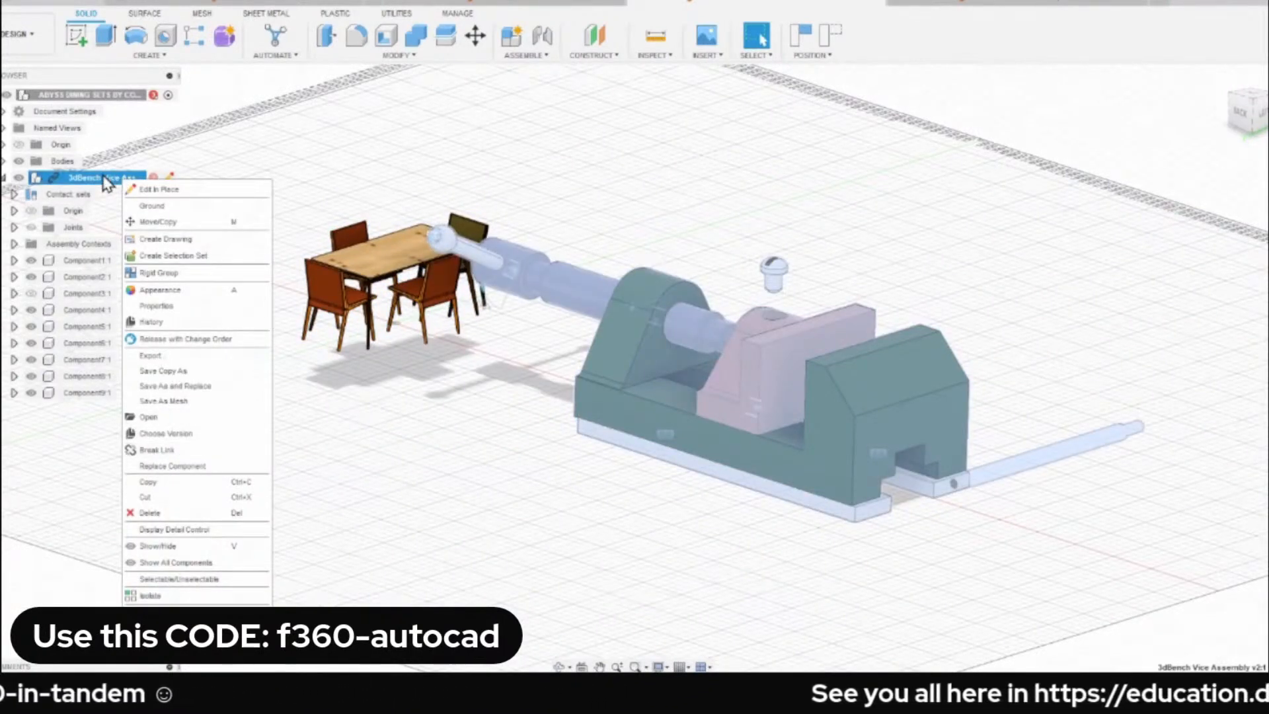
click(204, 454)
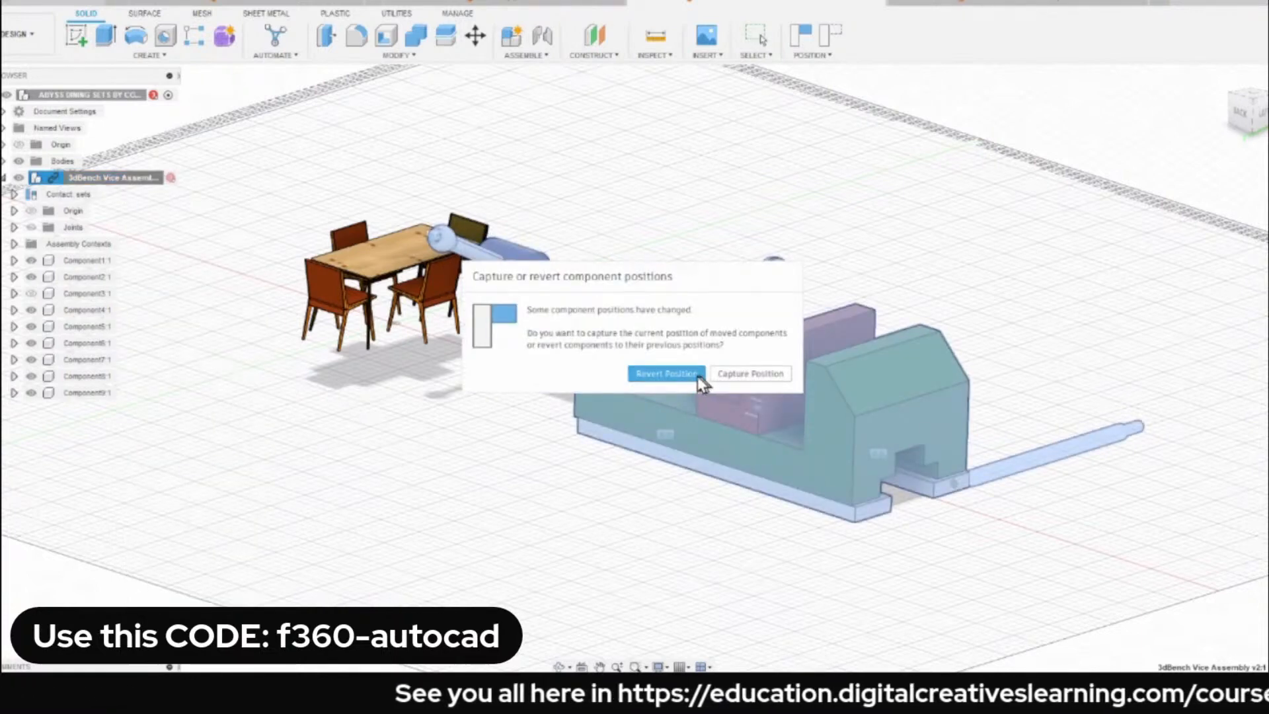
click(752, 374)
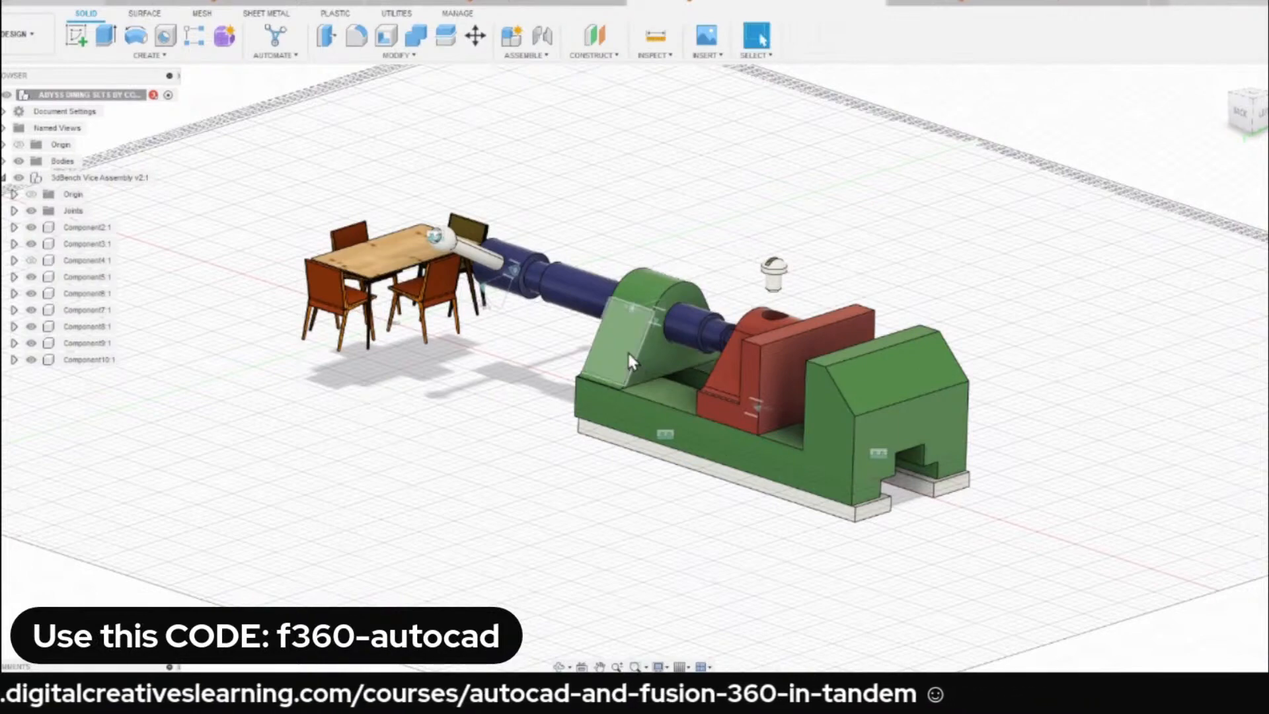
Move the unlinked vice farther away from the dining table.
drag(629, 355, 777, 275)
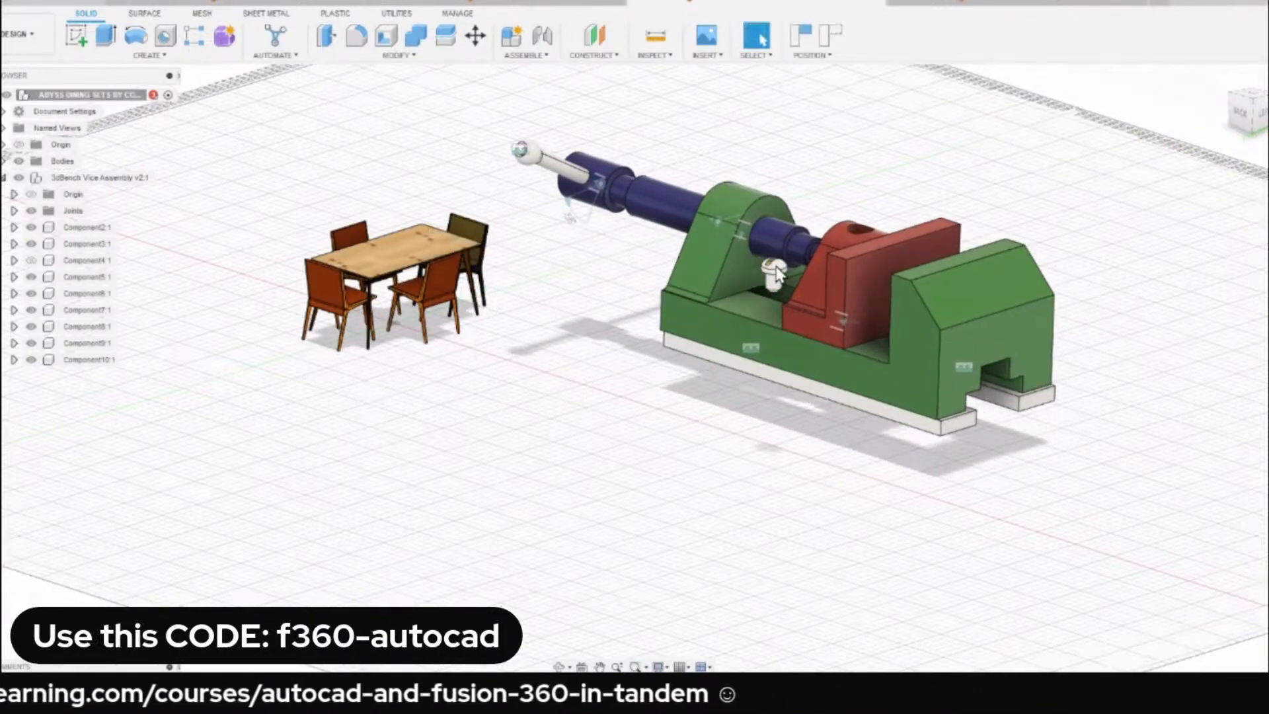
scroll(780, 178, up, 2)
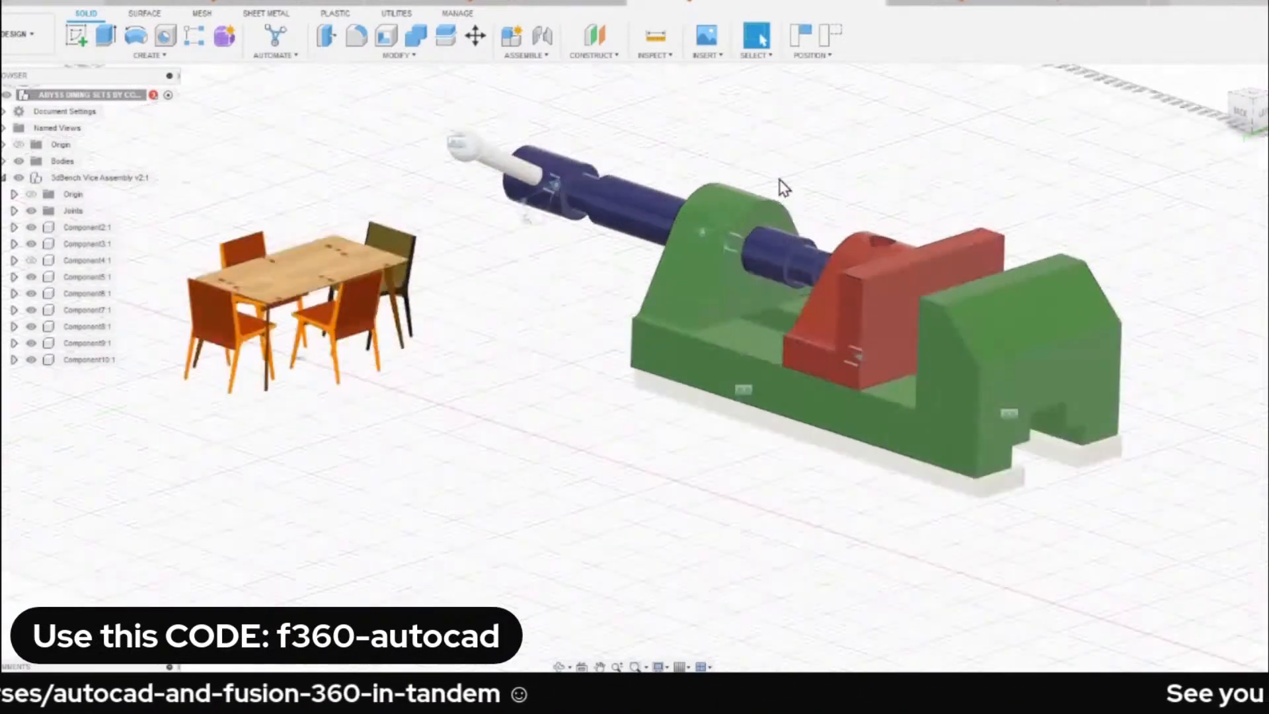
middle_drag(780, 177, 723, 209)
scroll(765, 158, down, 1)
scroll(771, 166, down, 1)
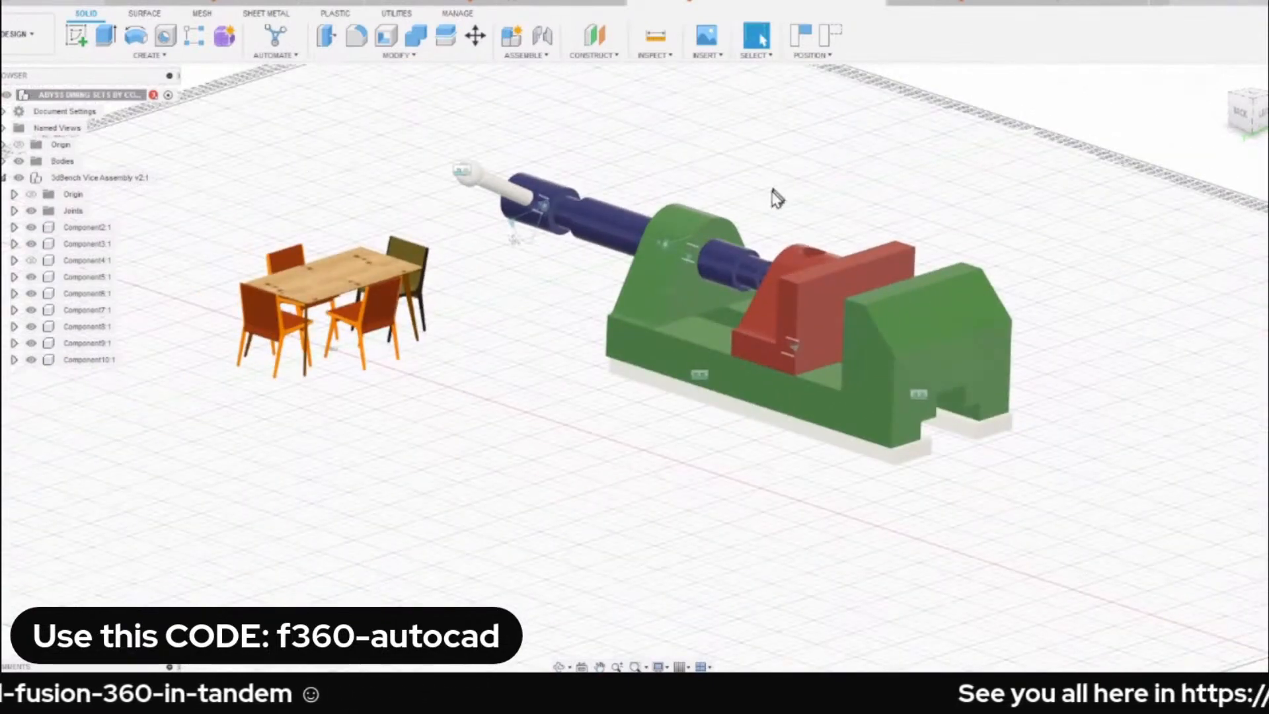
text(ssc)
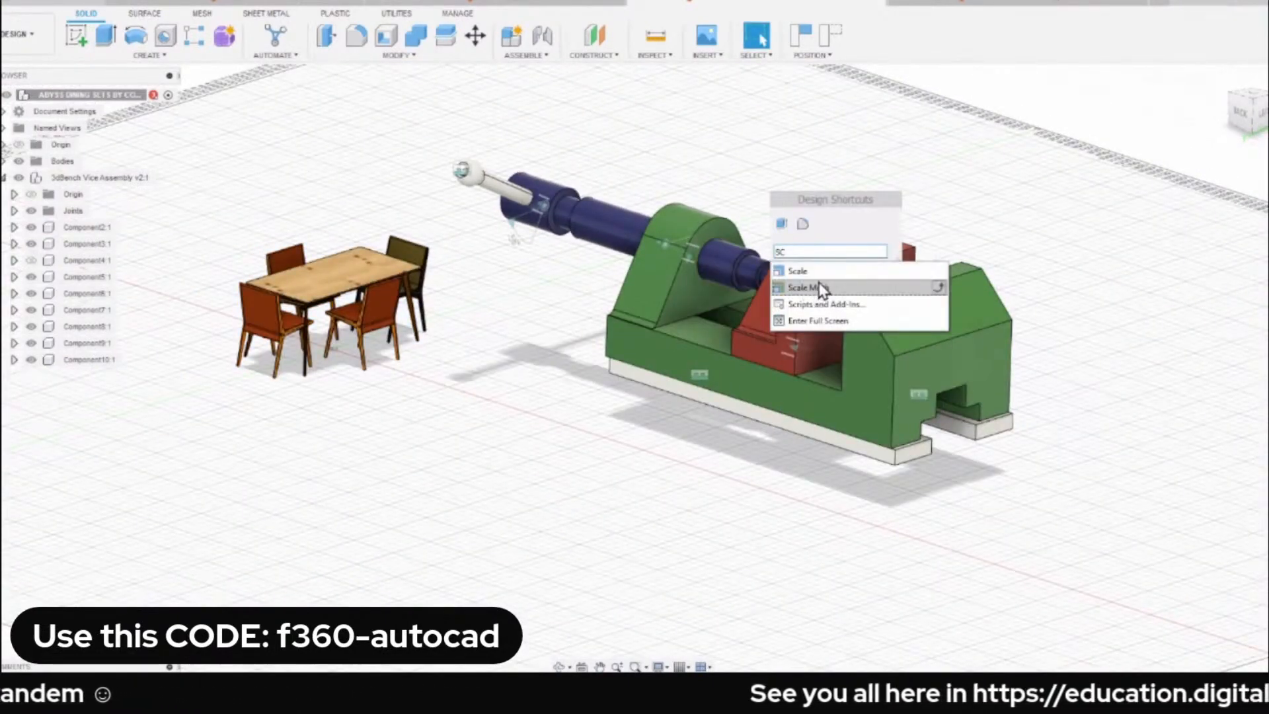
click(798, 271)
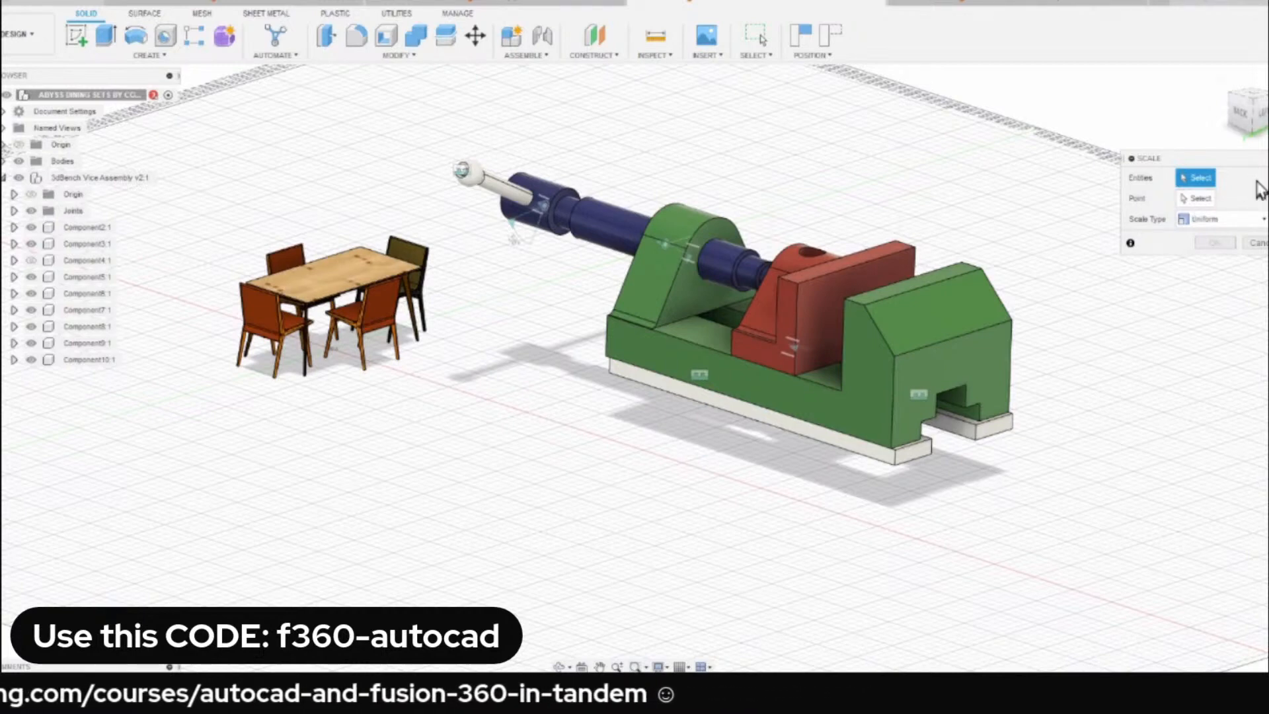
click(1200, 199)
click(1196, 177)
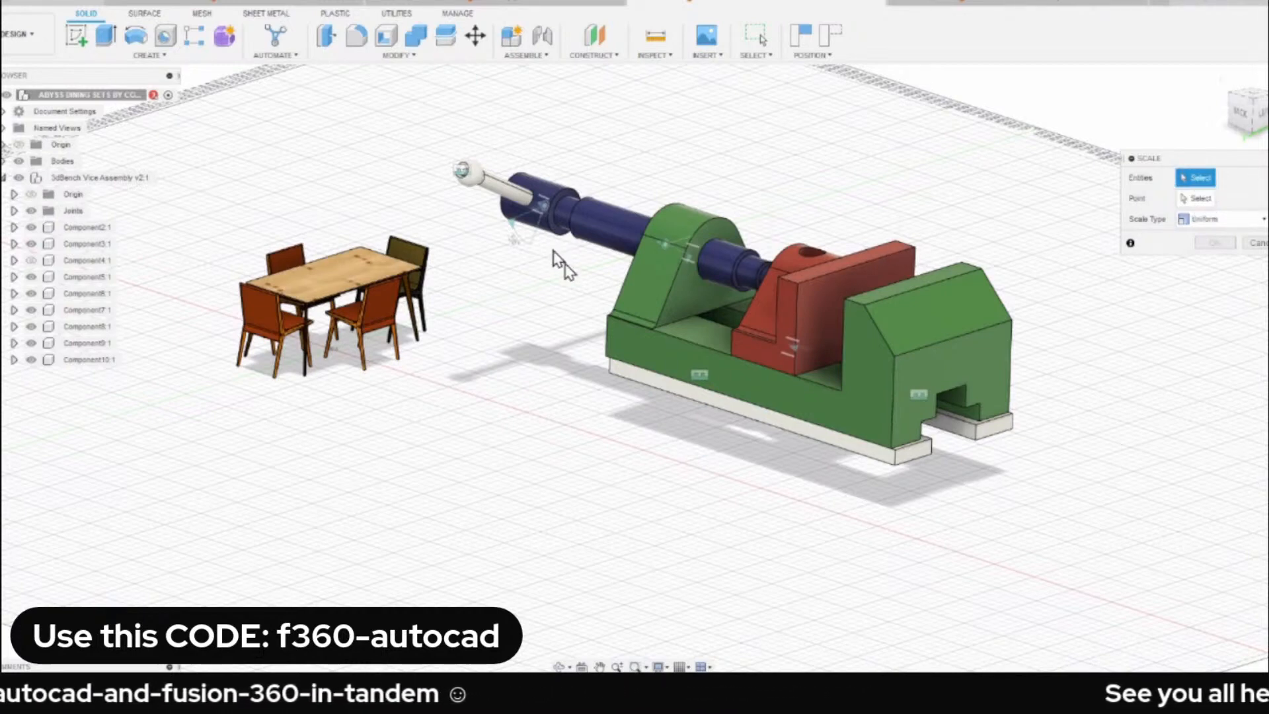
click(669, 300)
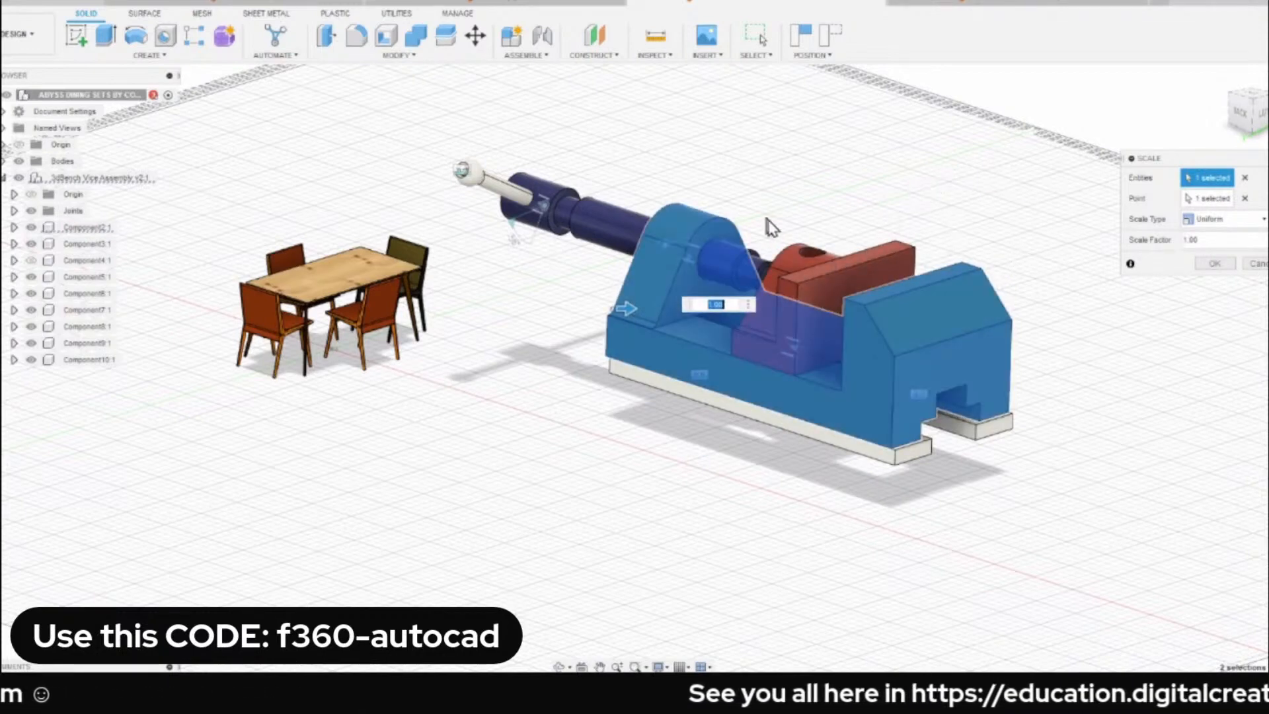
click(1259, 264)
right_click(86, 180)
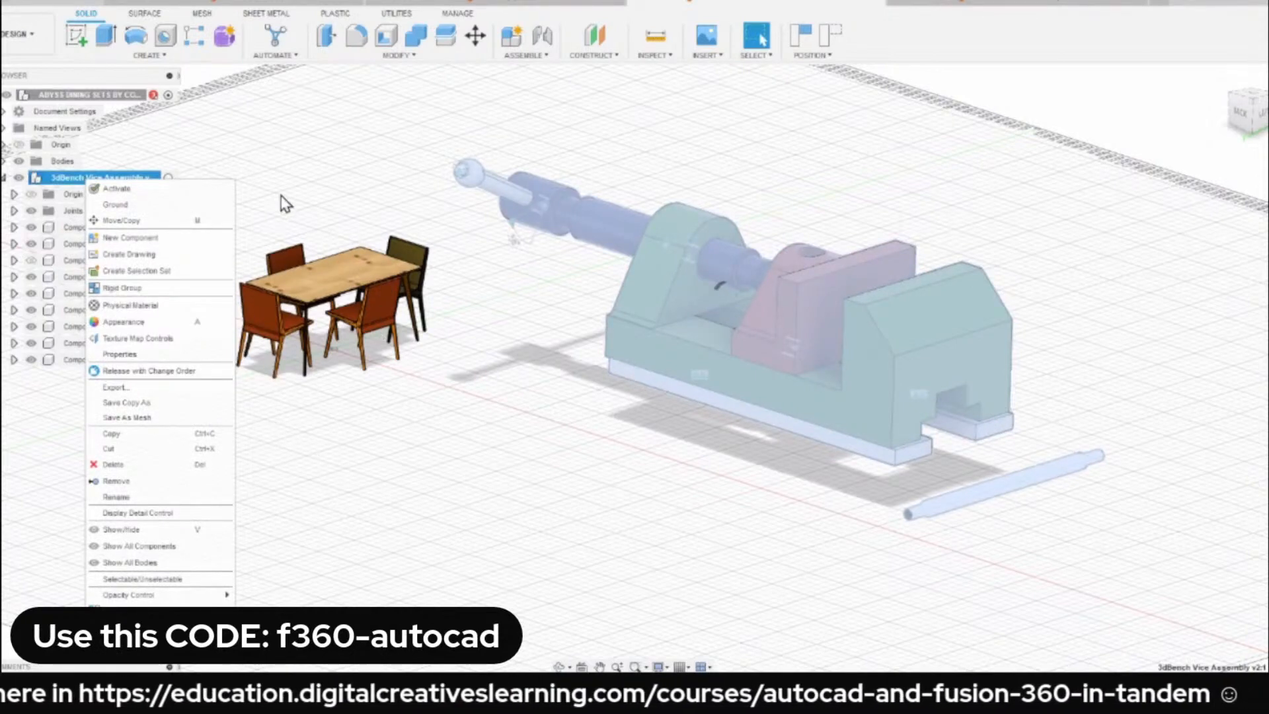
click(335, 187)
click(332, 212)
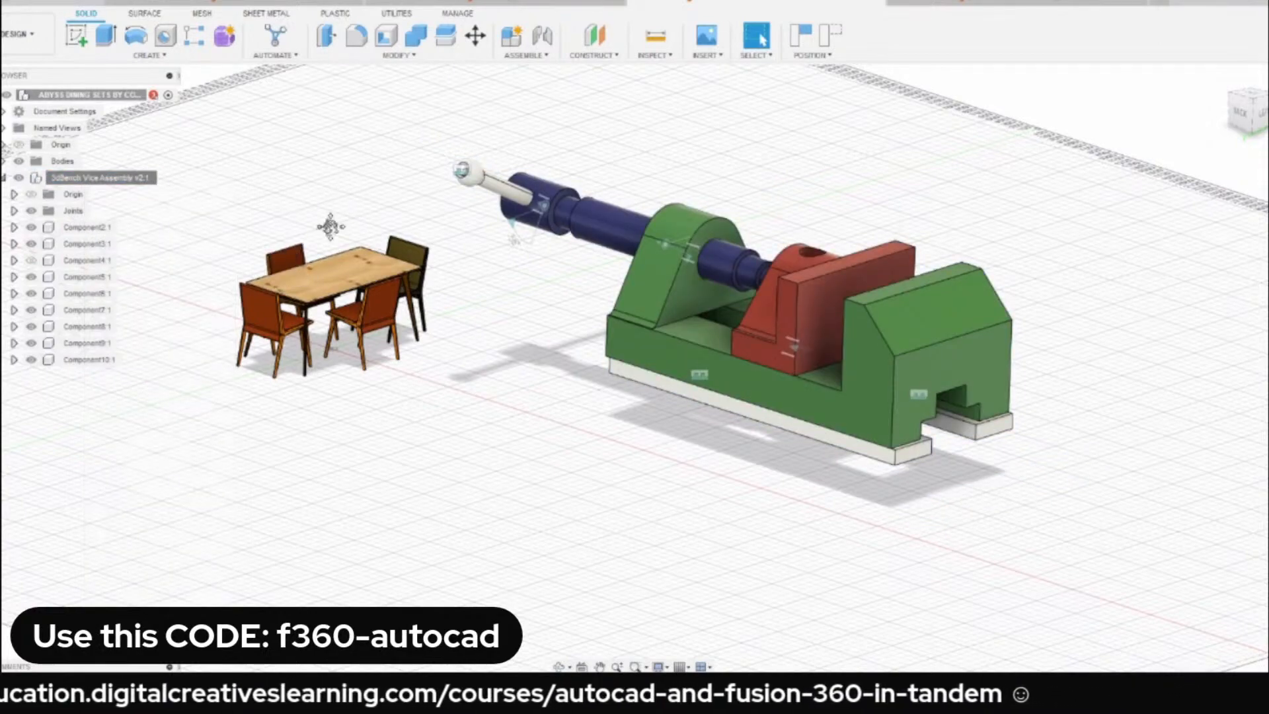
middle_drag(335, 227, 393, 225)
text(ssc)
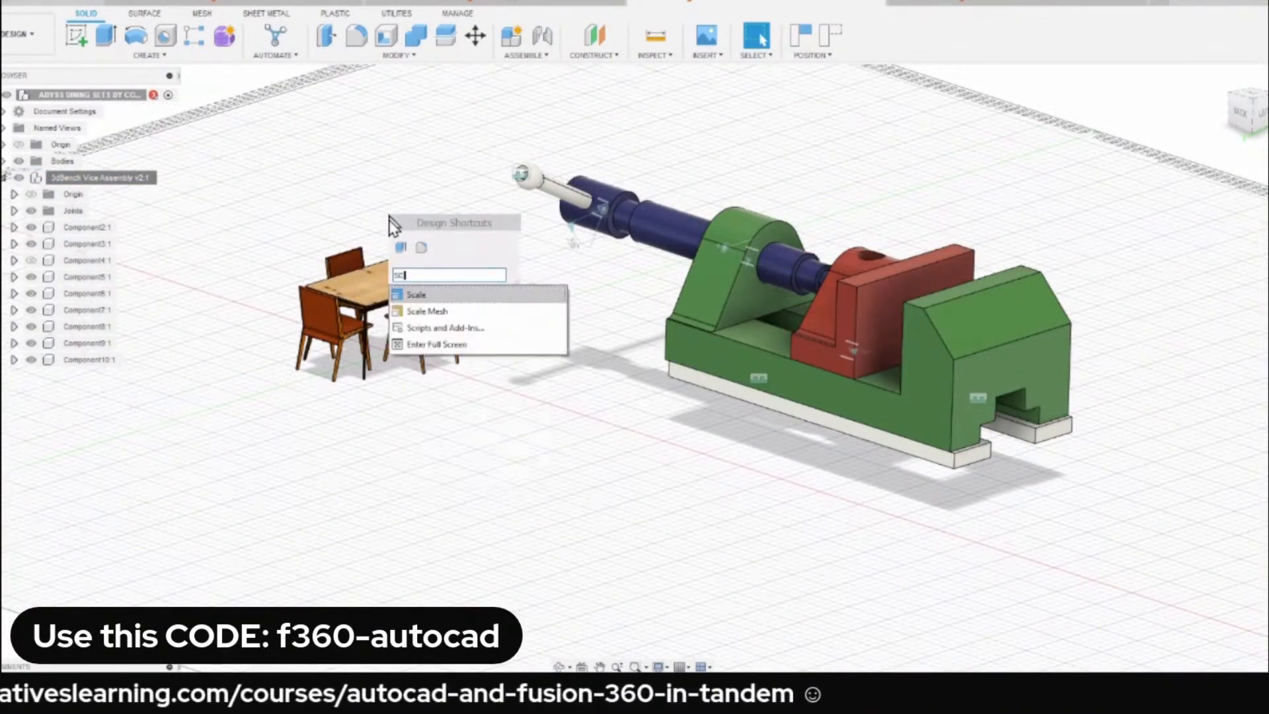
key(Return)
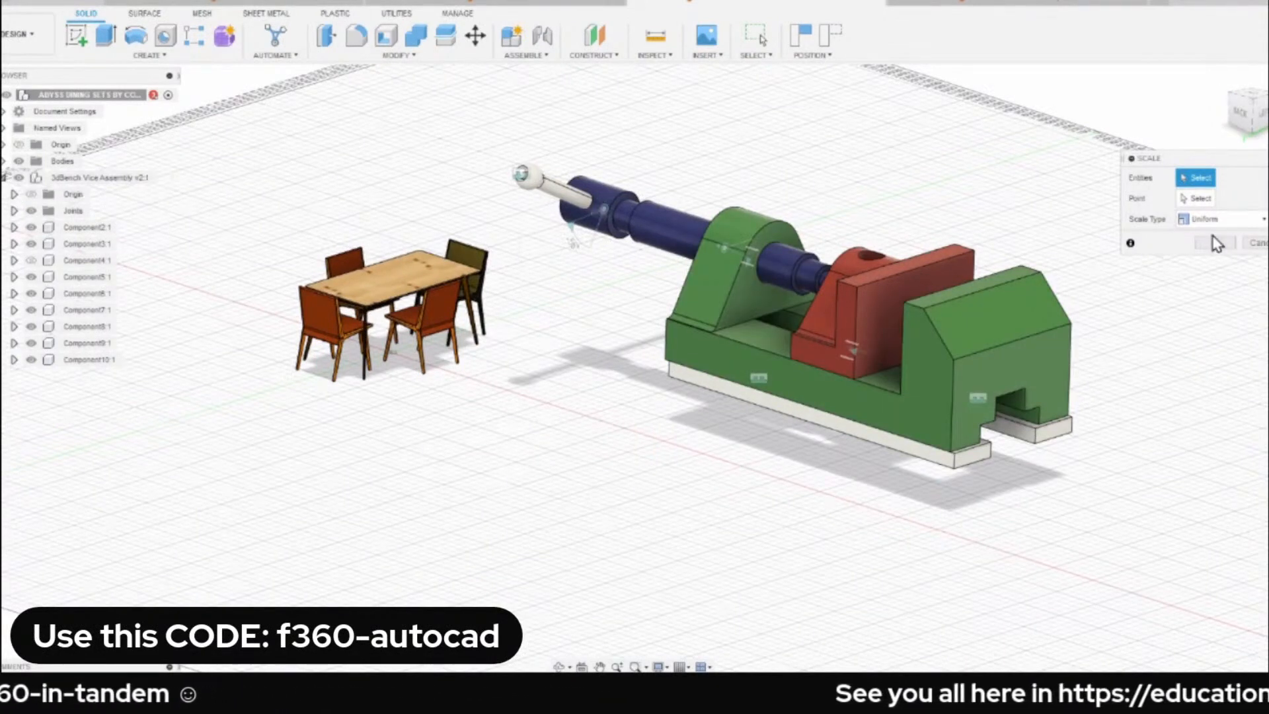
click(1251, 243)
Activate the 3dBench Vice Assembly component and select all its visible bodies for a uniform Scale.
click(130, 188)
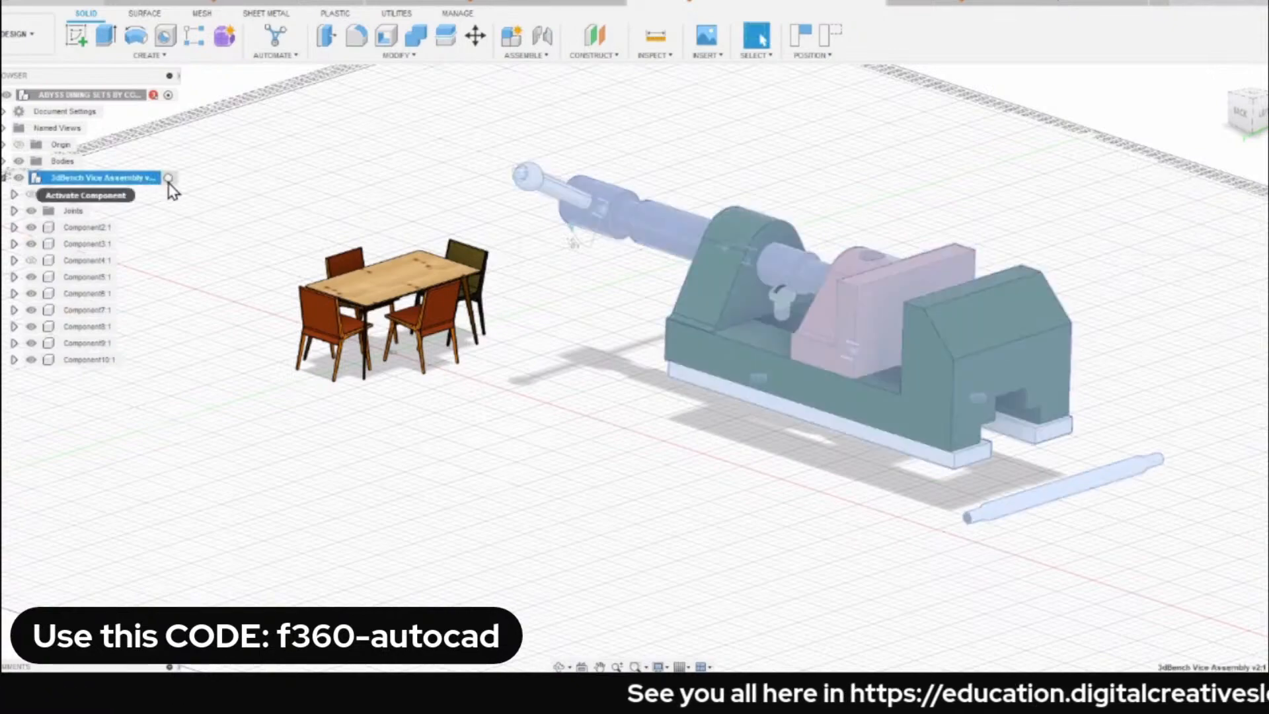
click(167, 179)
scroll(483, 173, down, 2)
middle_drag(483, 173, 422, 178)
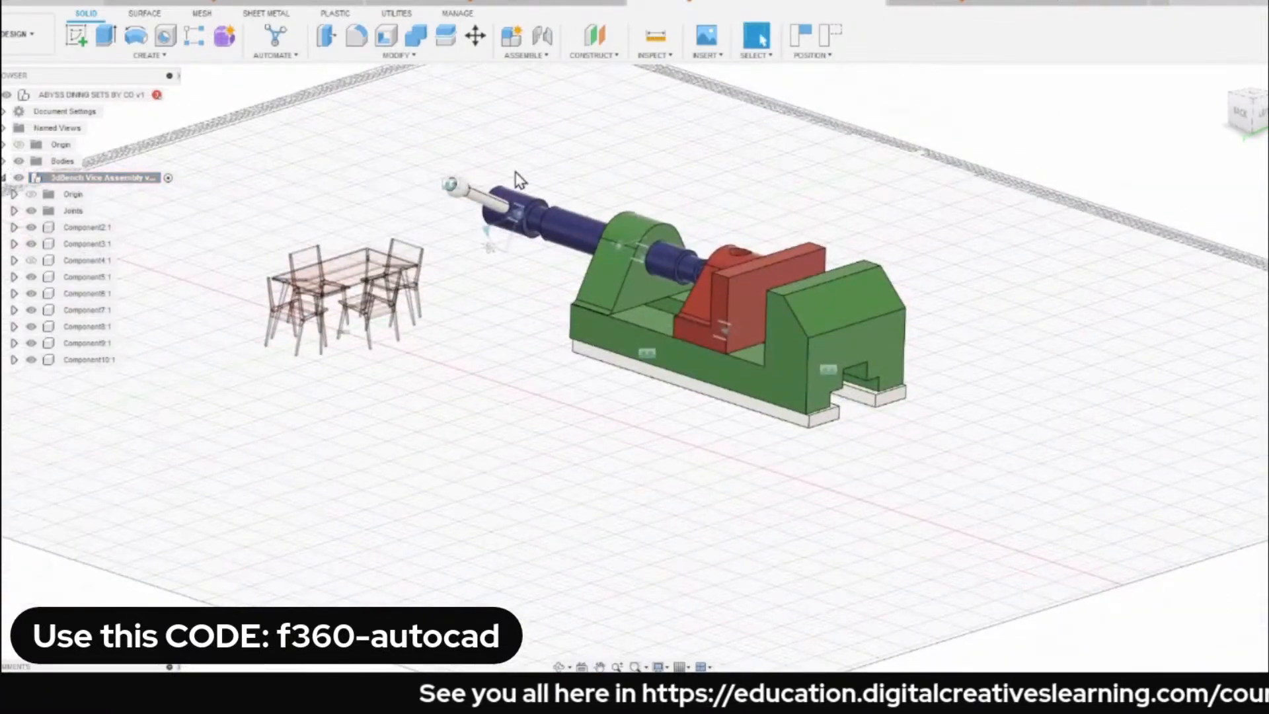
text(s)
text(SD)
key(BackSpace)
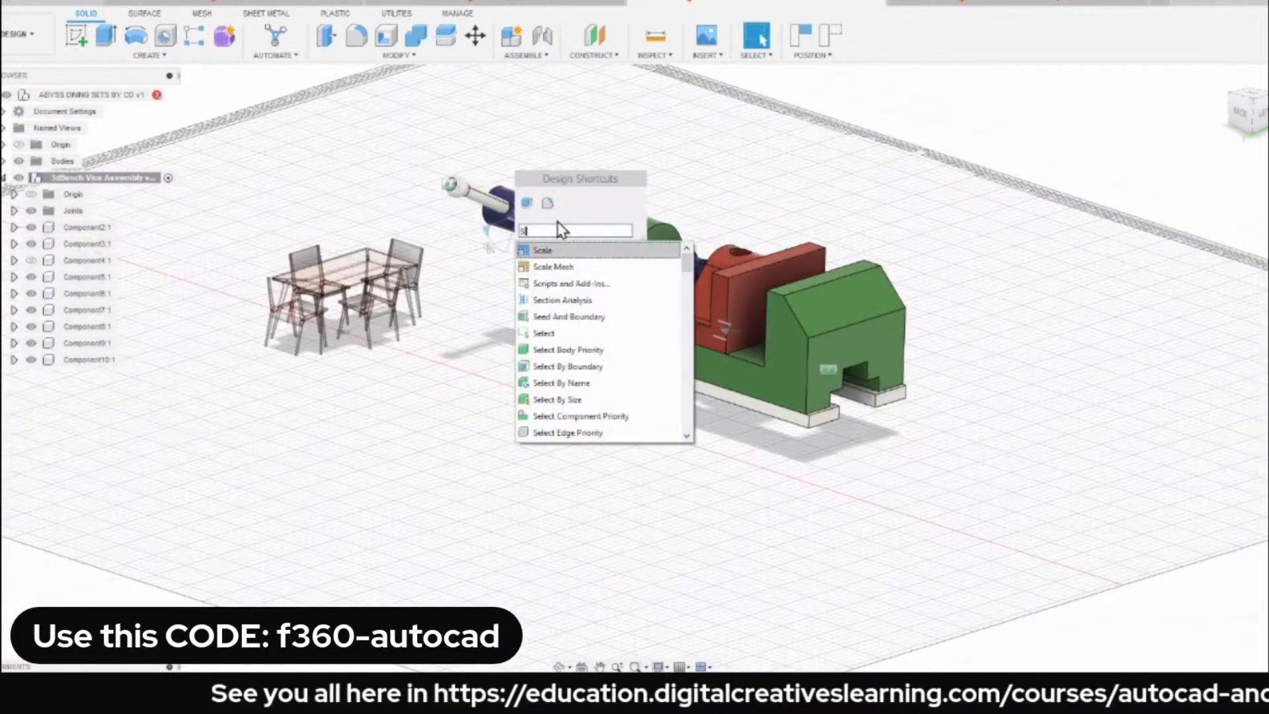
text(C)
click(559, 253)
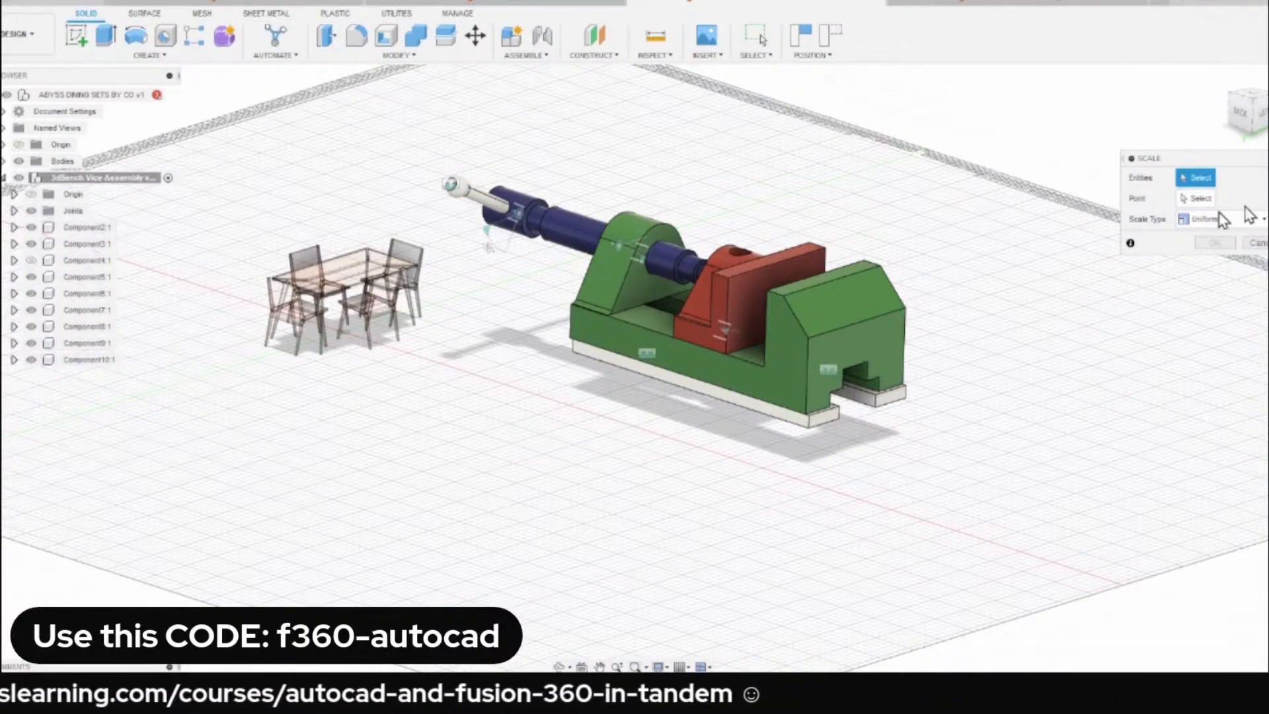
scroll(456, 182, down, 2)
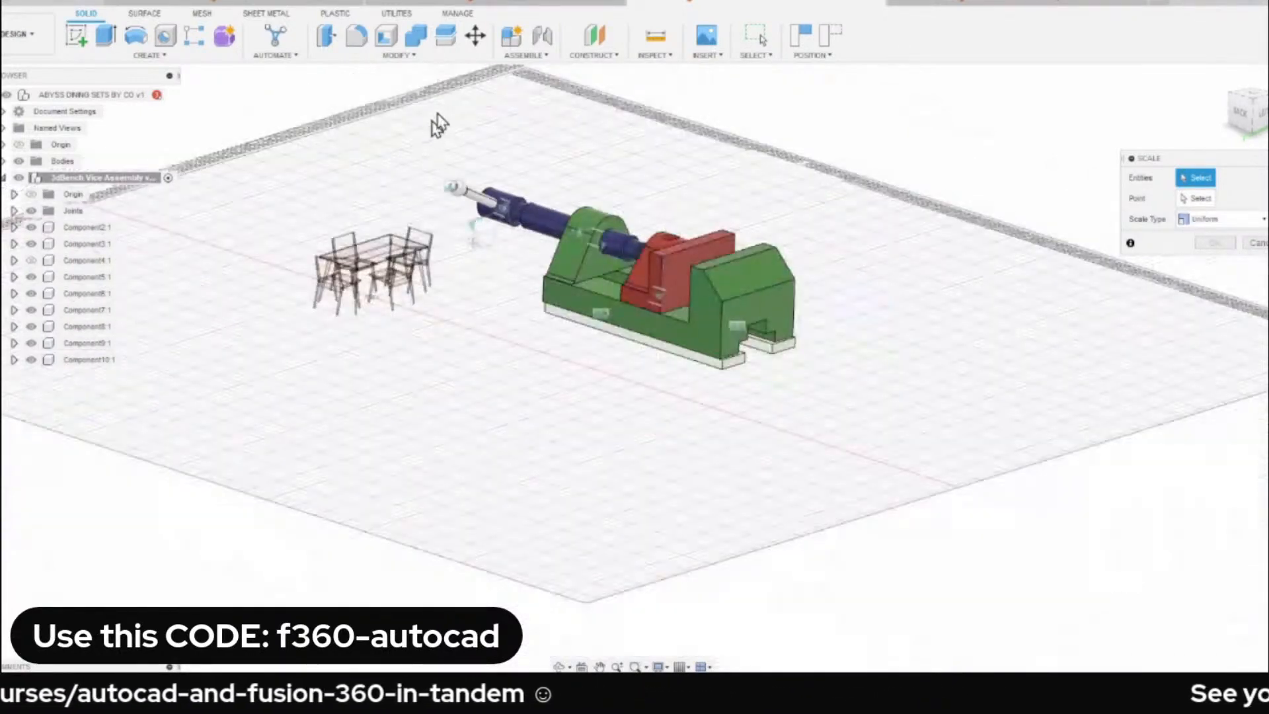
drag(438, 111, 906, 430)
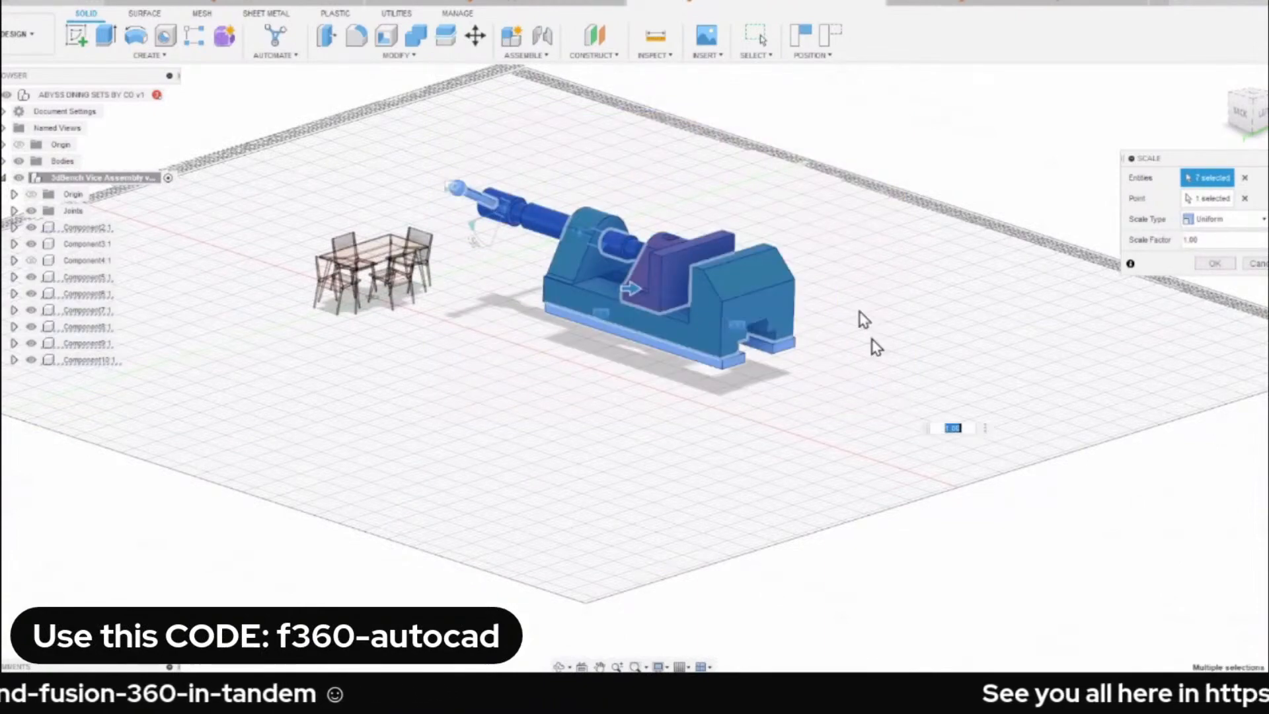
Try a uniform scale factor of 0.5 on the selected vice bodies and compare their size with the dining set.
scroll(854, 301, up, 2)
middle_drag(810, 251, 983, 347)
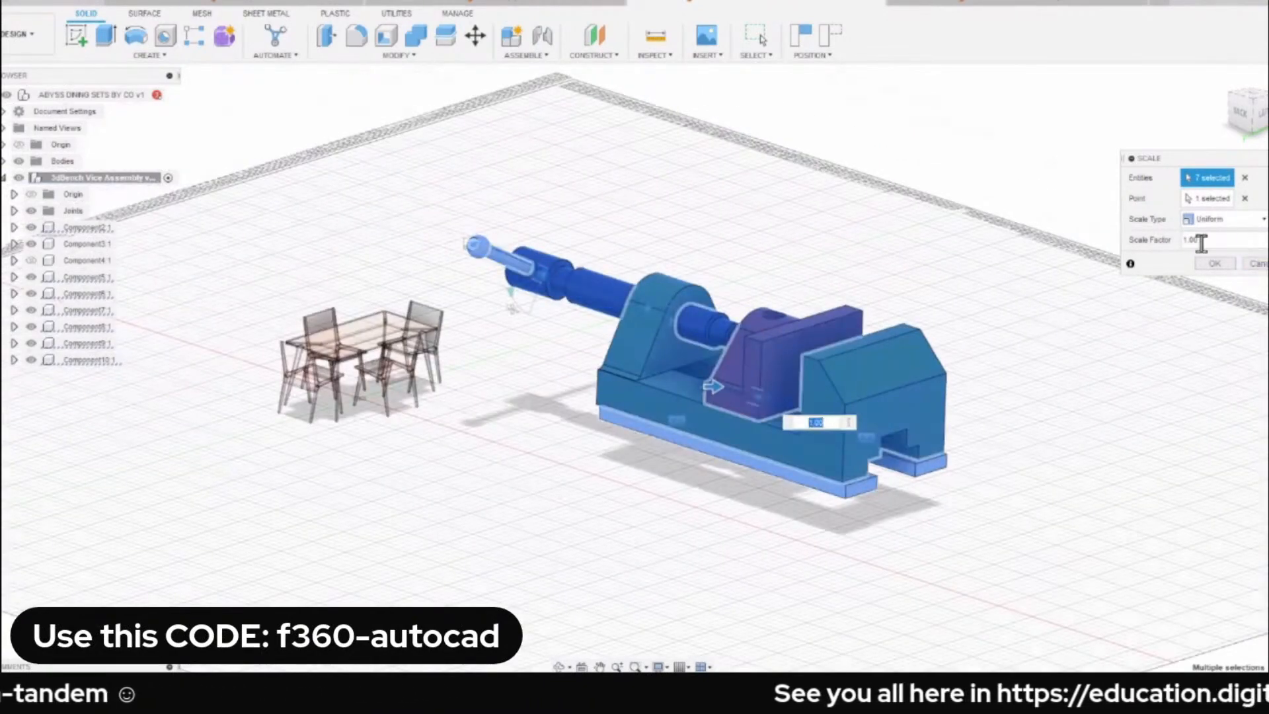
text(0.5)
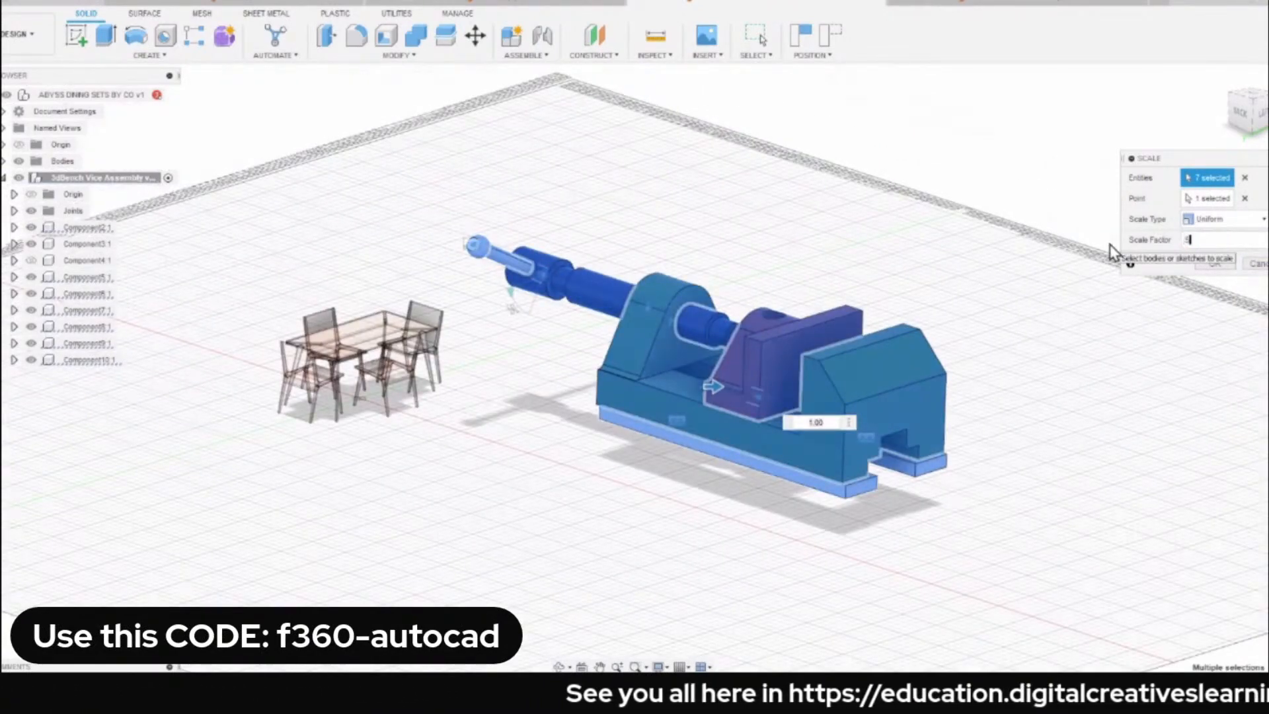
scroll(568, 260, up, 3)
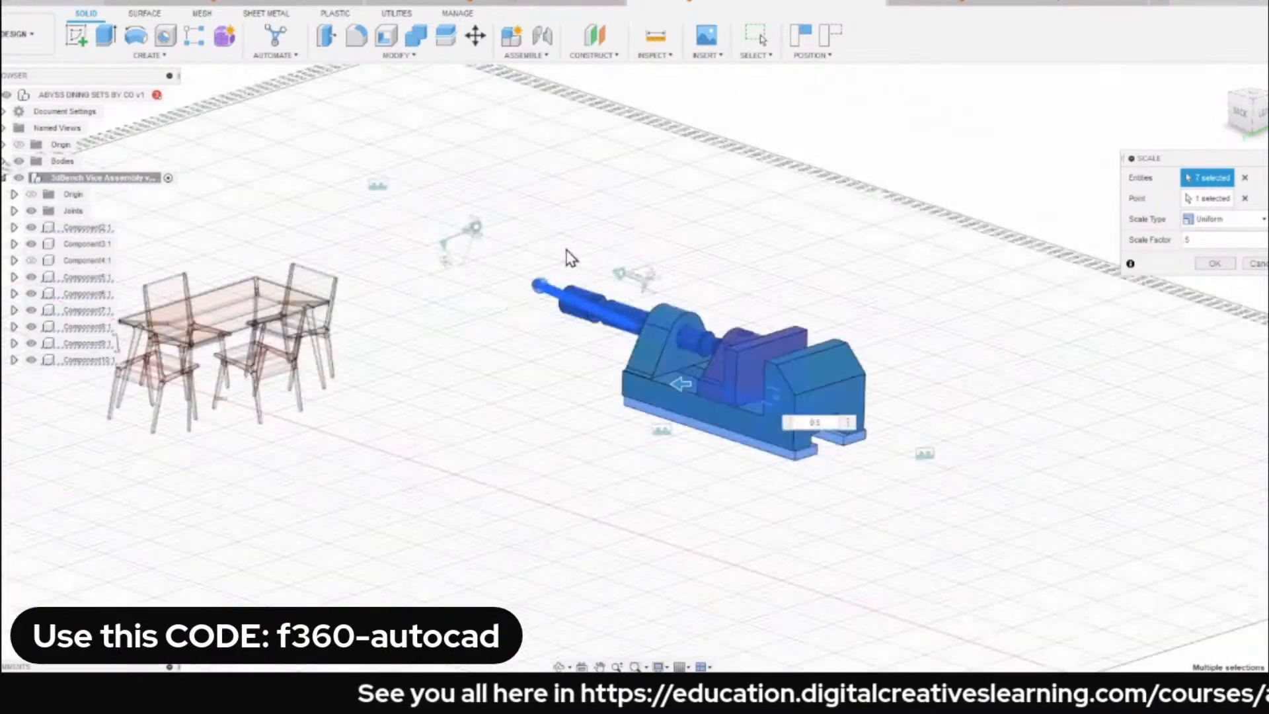
scroll(589, 250, down, 2)
middle_drag(595, 256, 692, 285)
scroll(844, 242, up, 1)
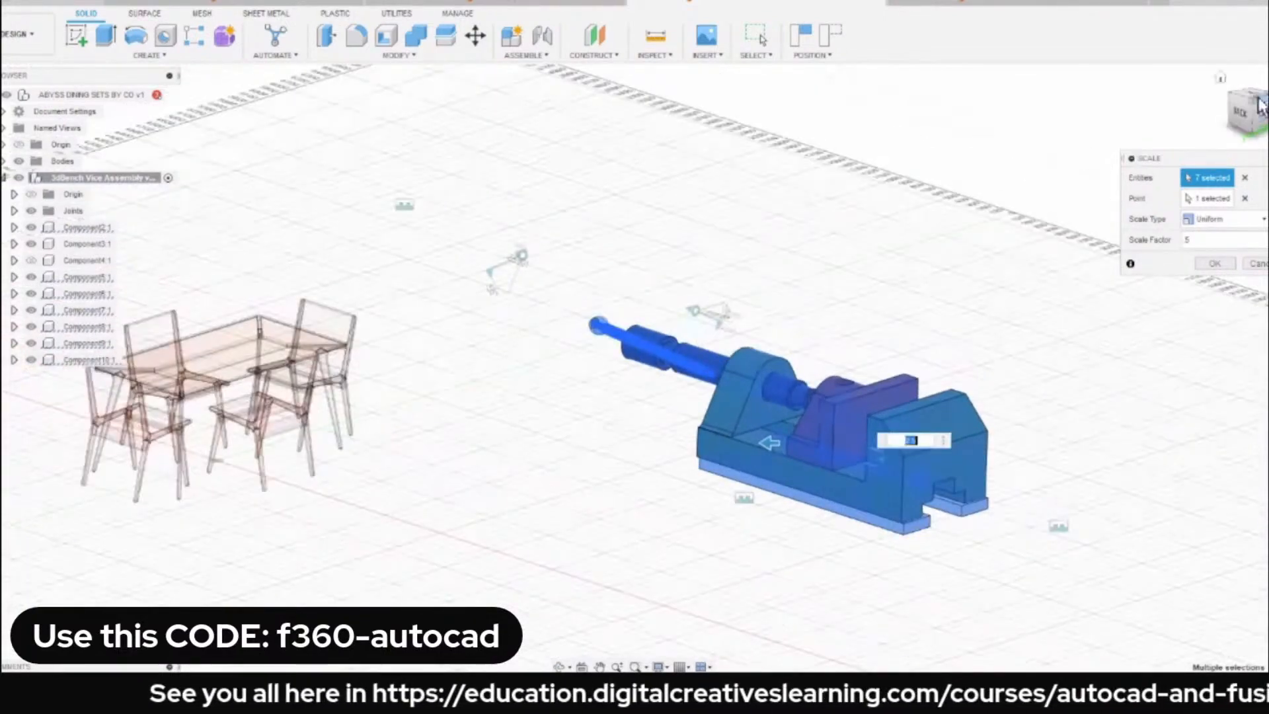
View the vice from above and scale its selected bodies uniformly by a factor of 0.1.
click(1256, 100)
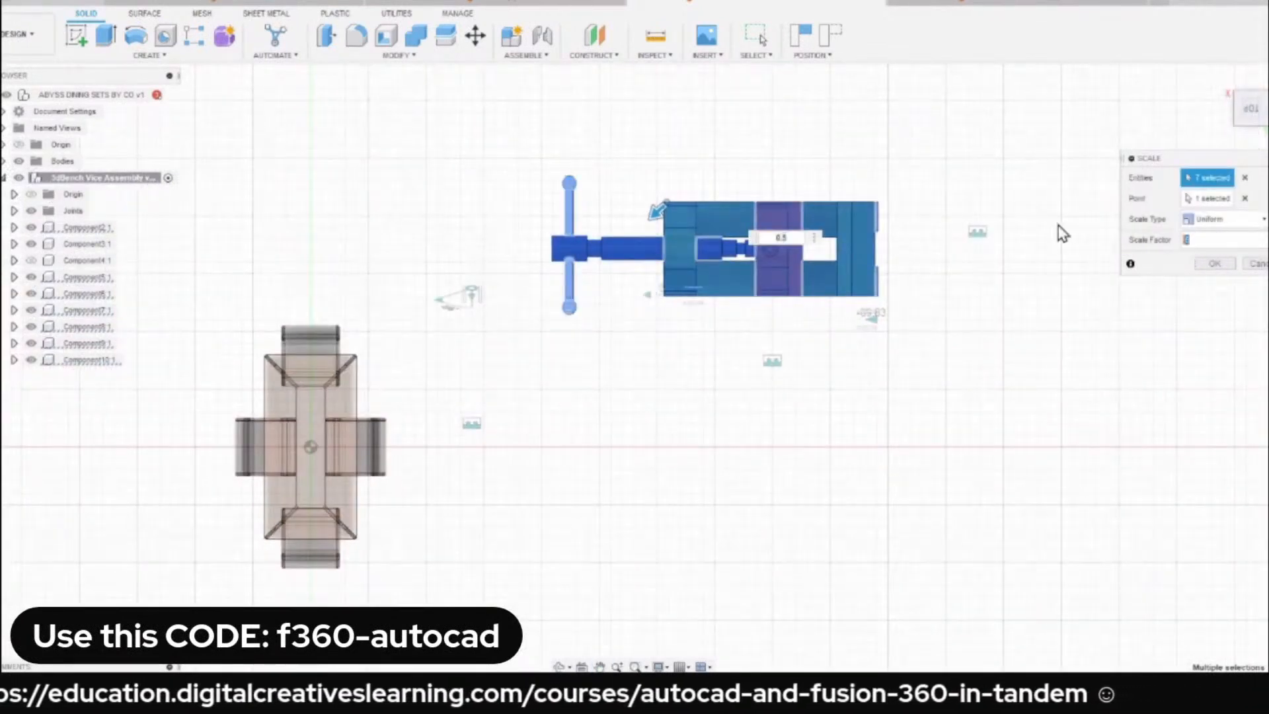
text(0.1)
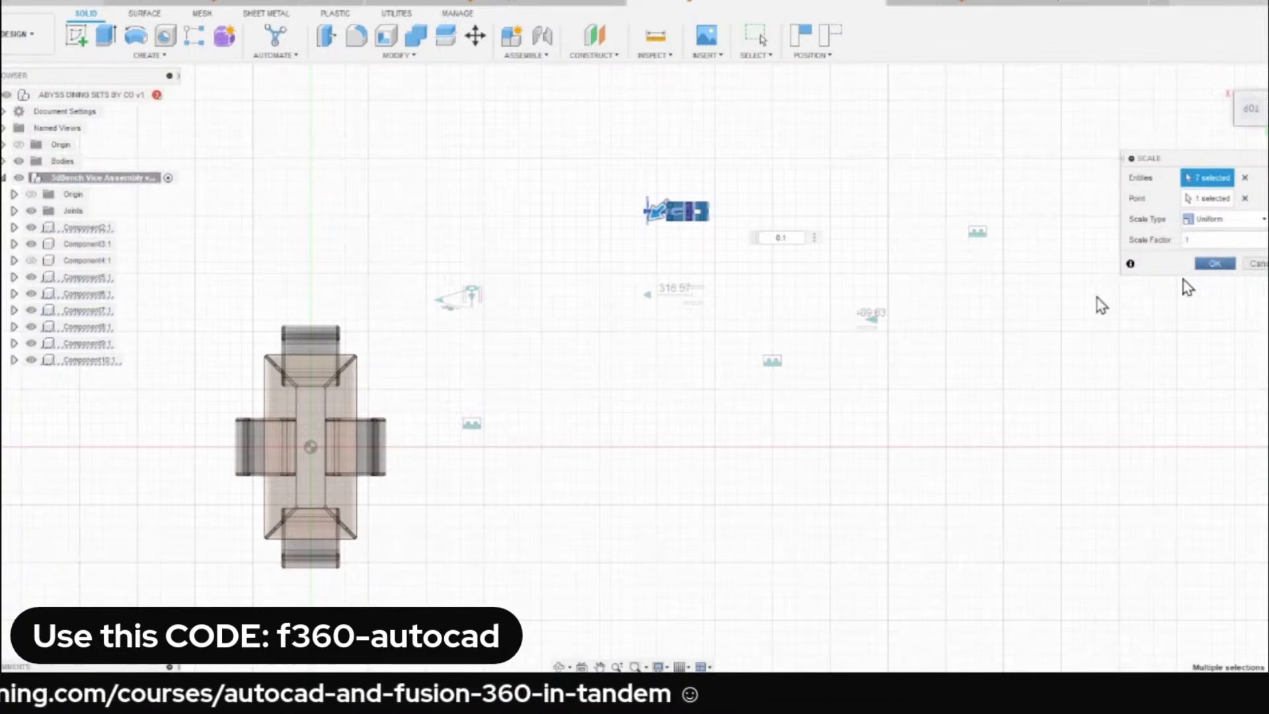
click(1214, 264)
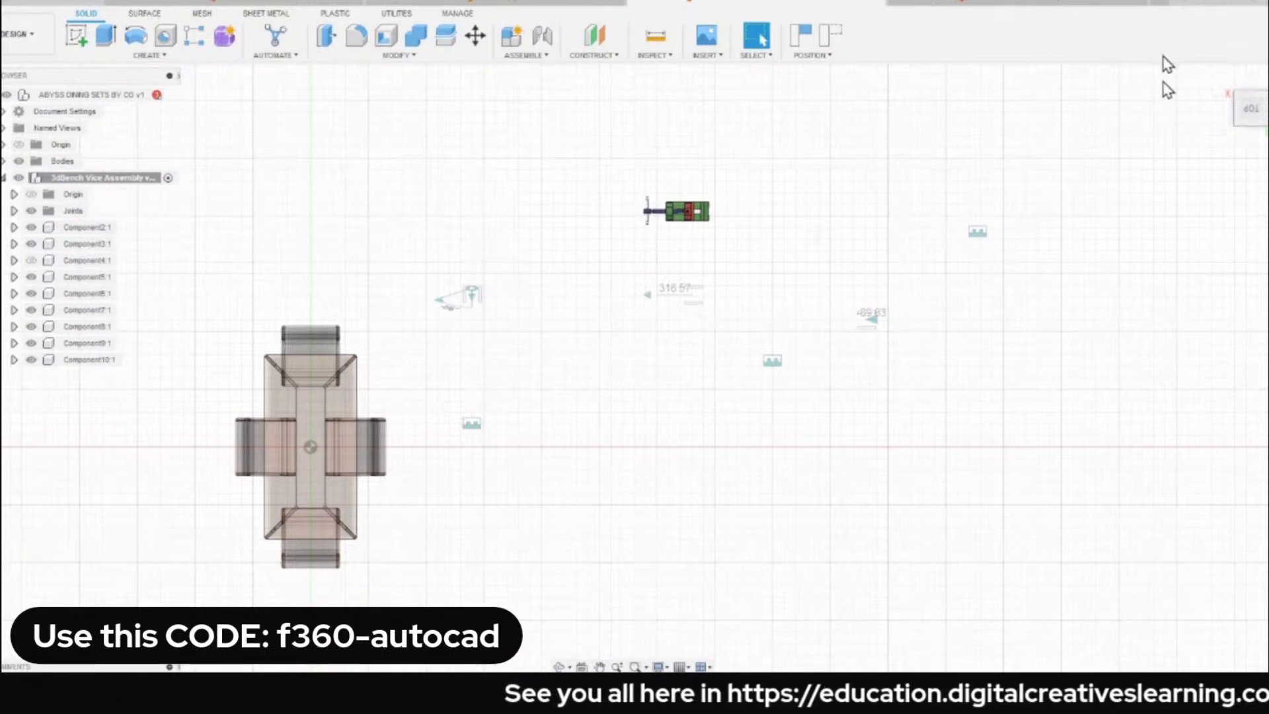
Restore the home view and reactivate the top-level dining set design.
click(1226, 86)
scroll(462, 425, up, 5)
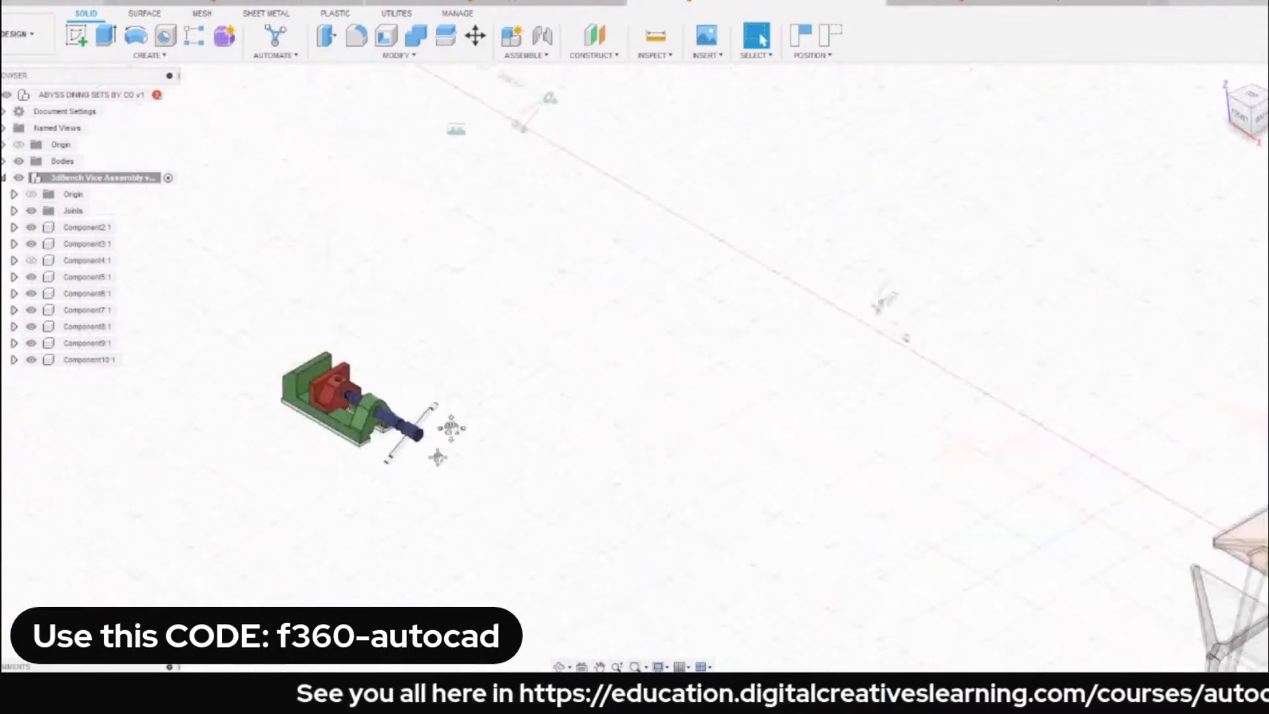
middle_drag(447, 433, 484, 267)
scroll(485, 268, down, 2)
scroll(781, 241, down, 2)
scroll(781, 240, down, 2)
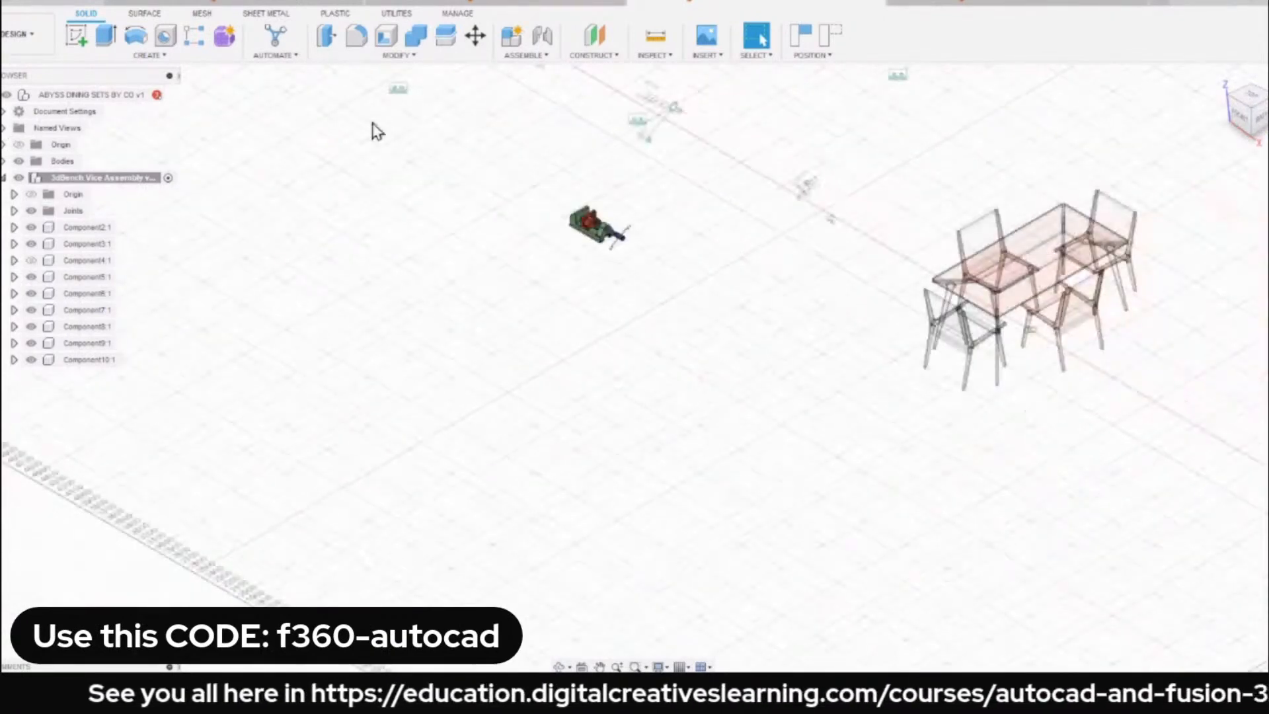
click(169, 96)
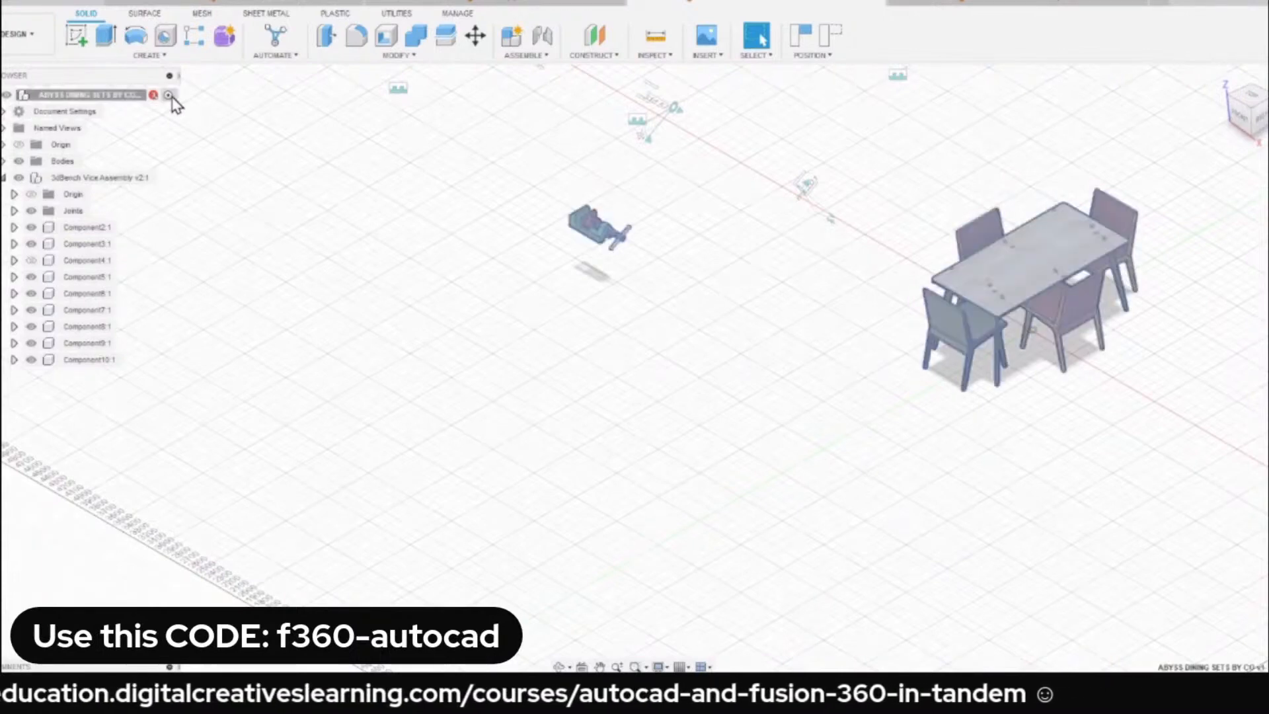
Examine the scaled vice's size and position relative to the dining set from several angles.
scroll(629, 237, up, 3)
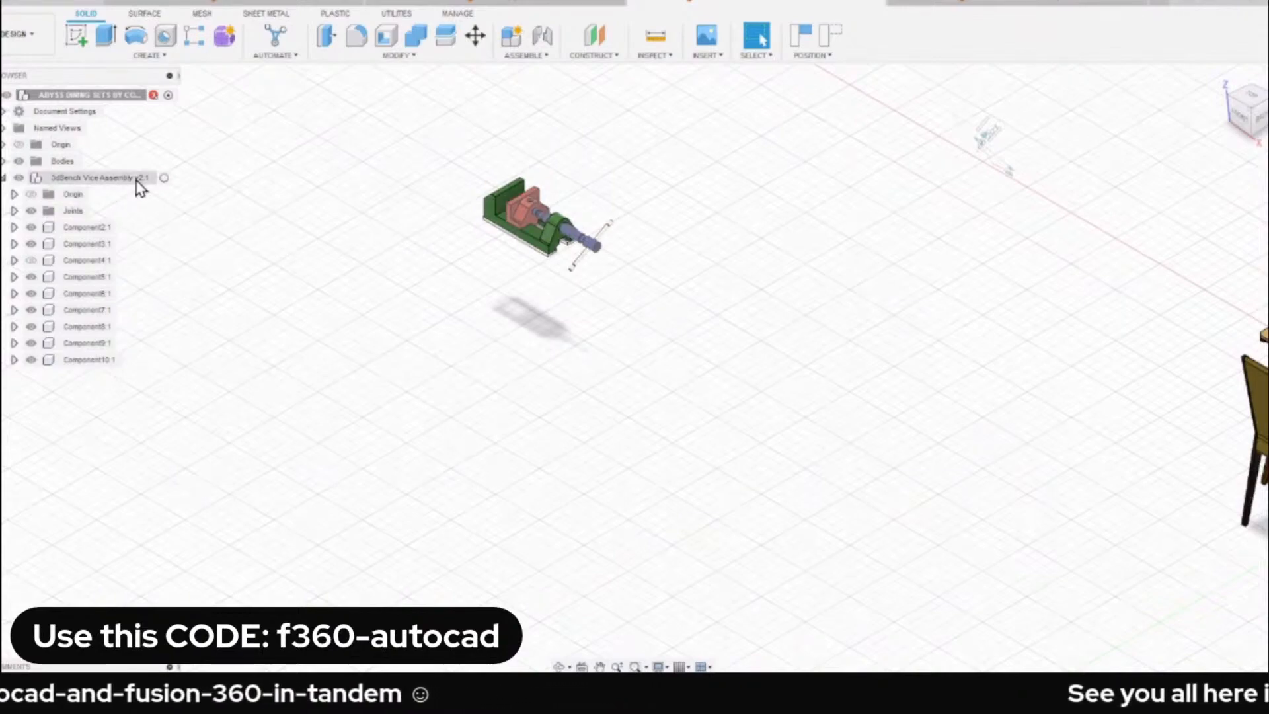
scroll(593, 300, down, 3)
scroll(683, 275, up, 1)
middle_drag(839, 267, 428, 207)
scroll(590, 310, up, 2)
scroll(592, 311, down, 3)
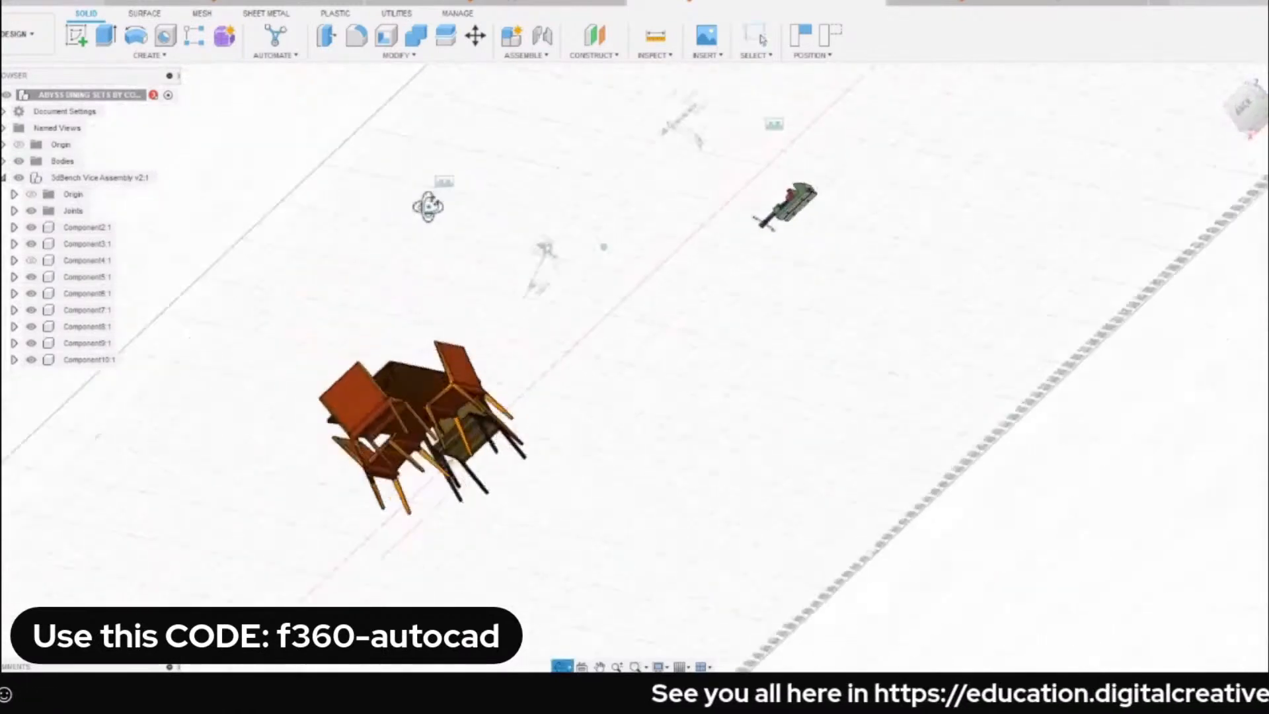
scroll(780, 209, up, 7)
scroll(370, 339, down, 4)
middle_drag(185, 345, 621, 237)
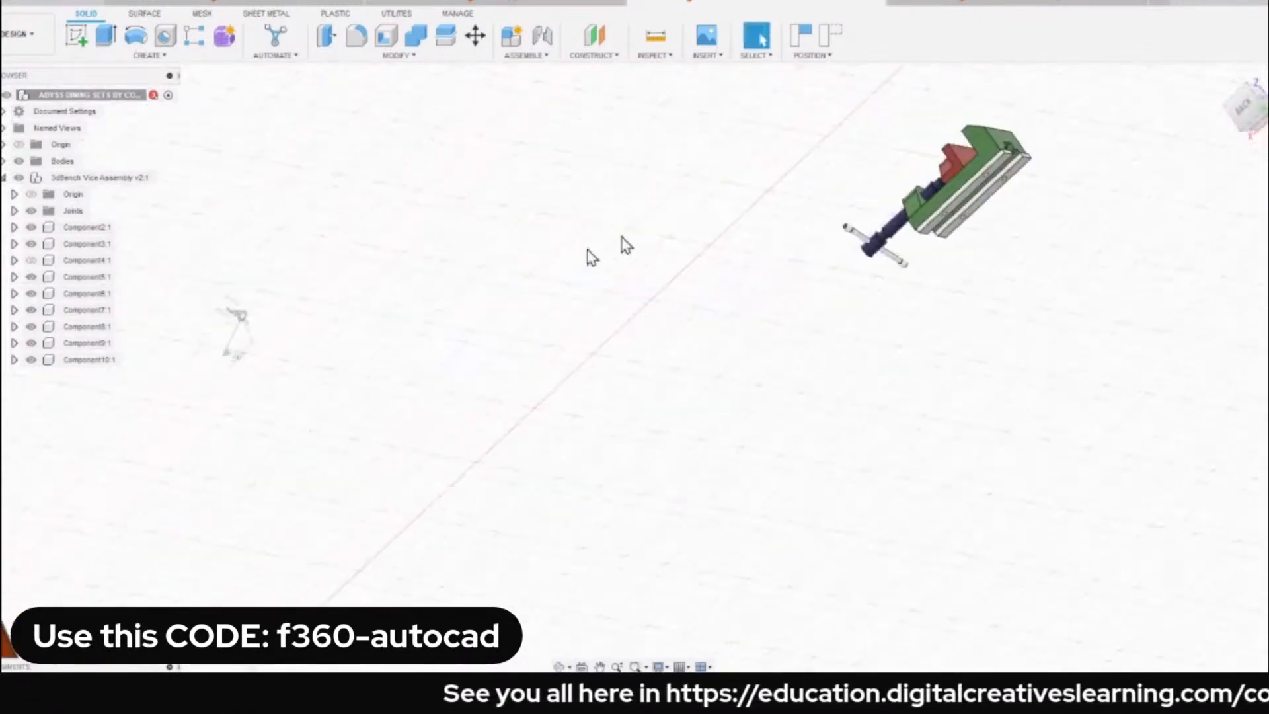
scroll(622, 237, down, 4)
click(1223, 81)
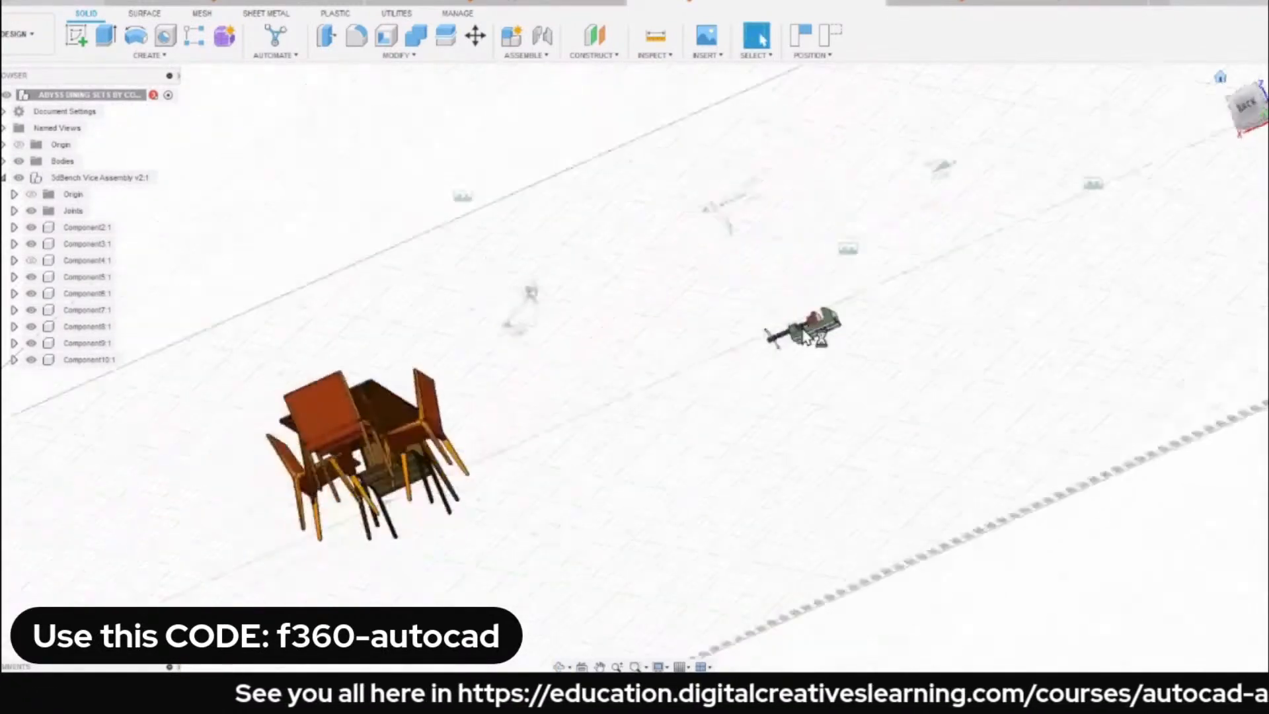
Start a joint with Planar motion and pick the underside of the vice's white base strip as its first snap.
drag(330, 407, 1115, 299)
scroll(1097, 317, up, 3)
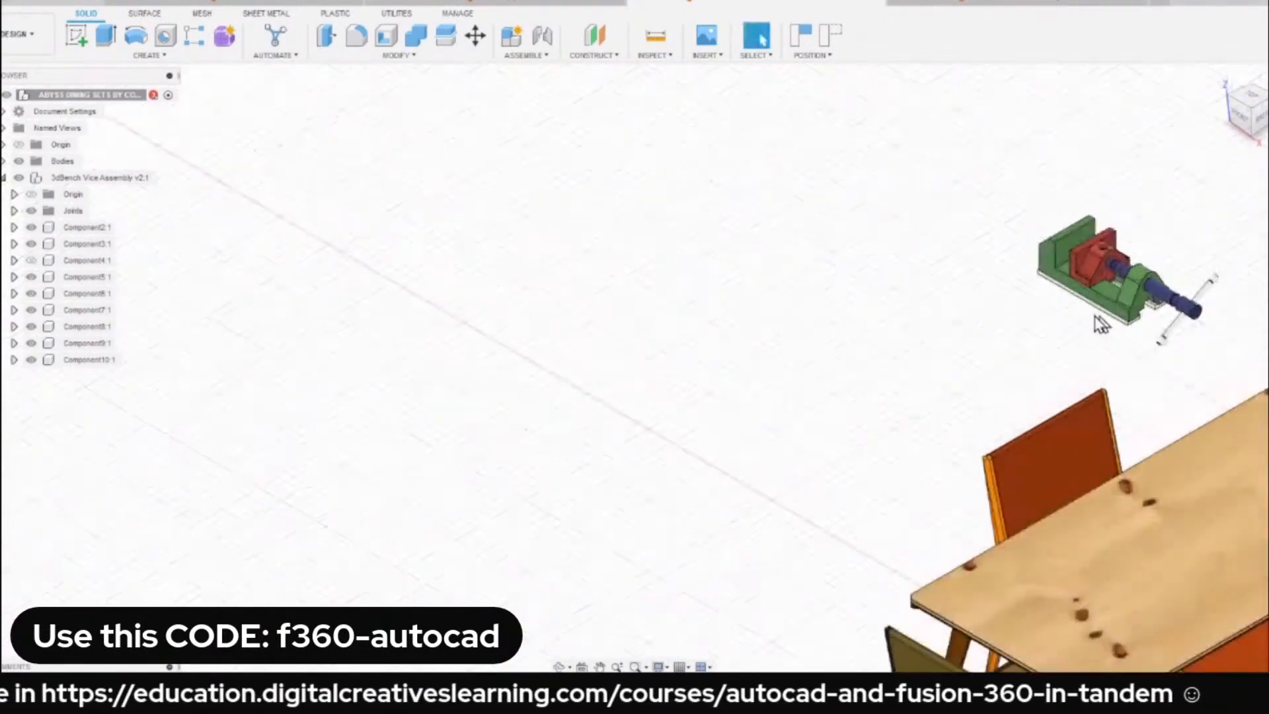
middle_drag(1099, 323, 674, 246)
scroll(651, 278, up, 5)
scroll(634, 284, down, 3)
shift+middle_drag(609, 285, 682, 208)
scroll(477, 410, up, 7)
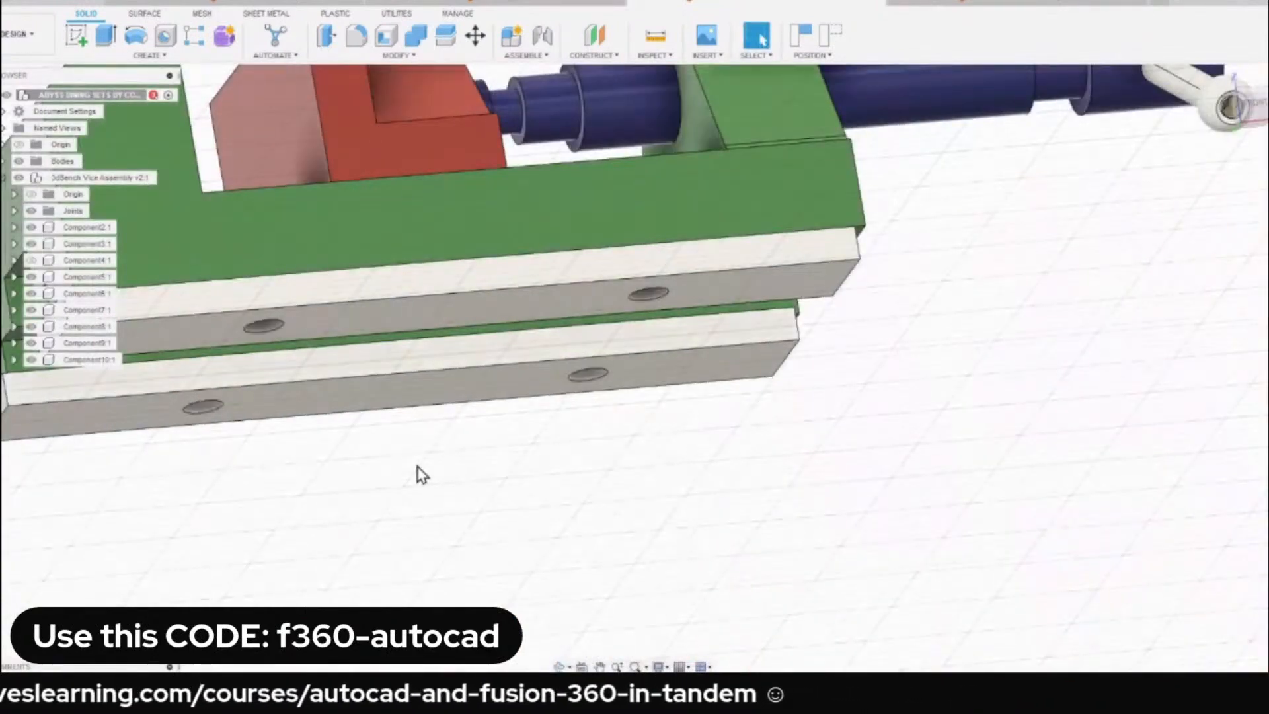
key(j)
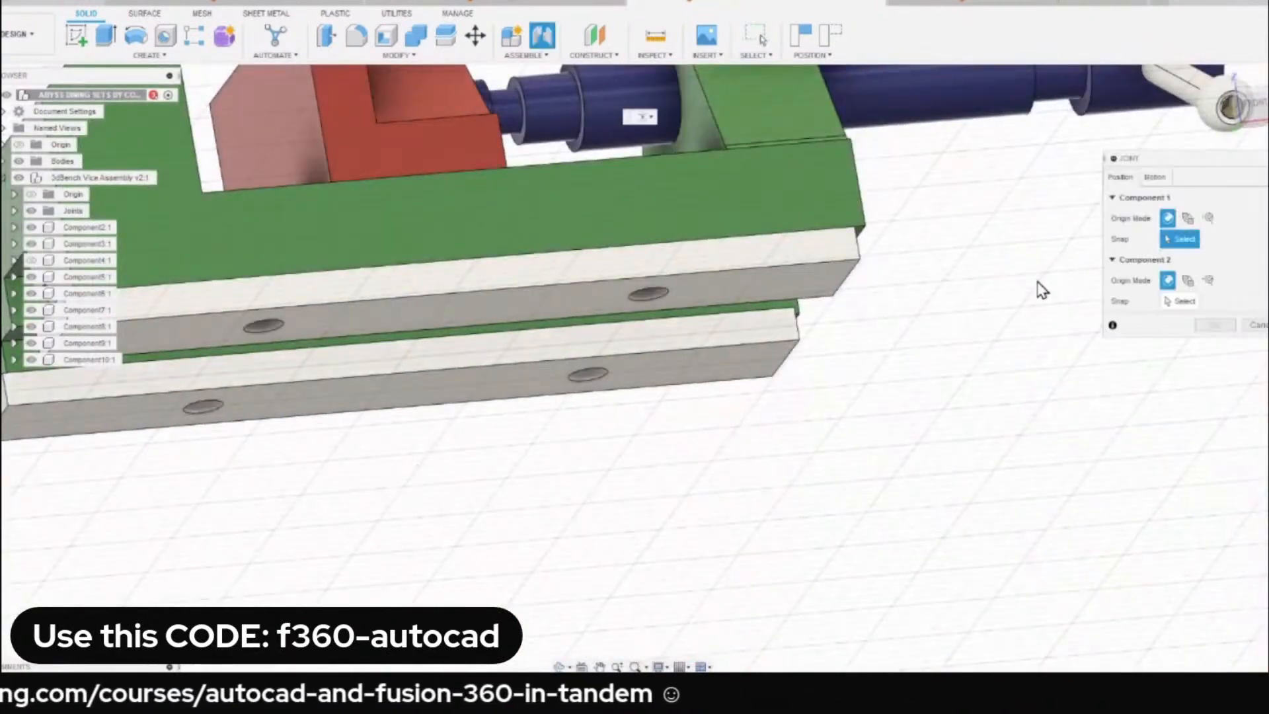
click(1163, 182)
click(1191, 202)
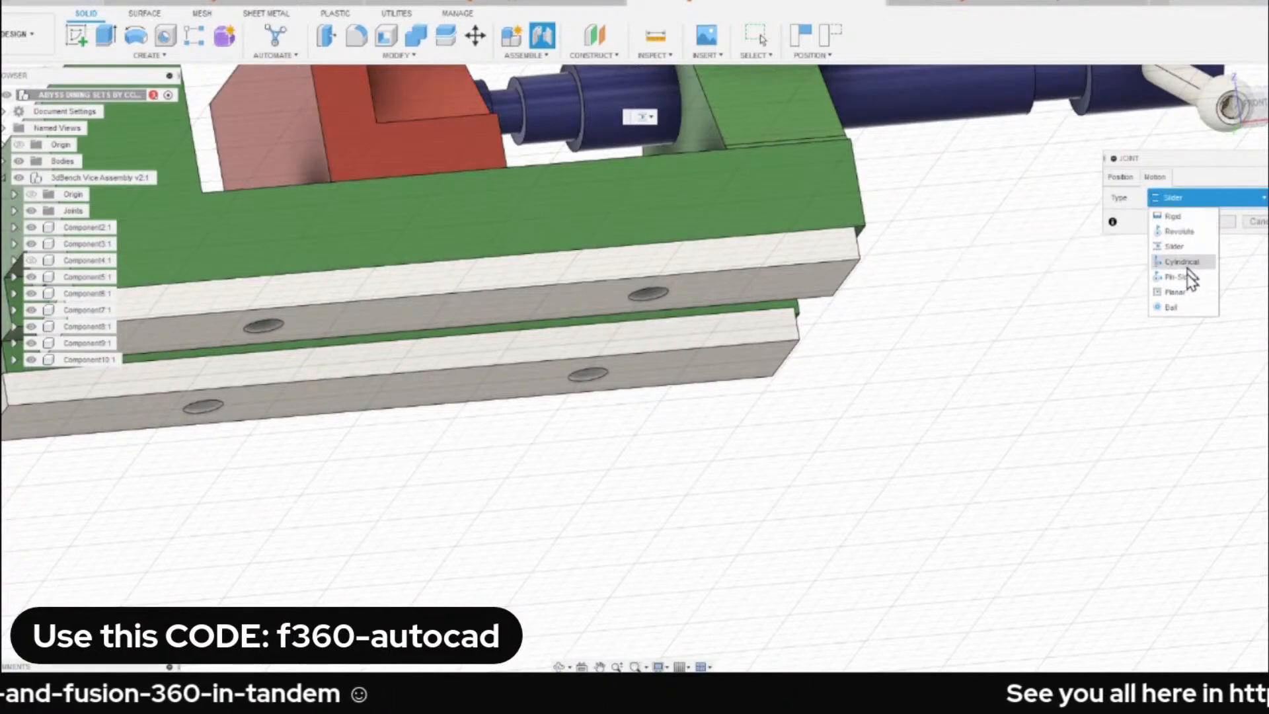
click(1180, 292)
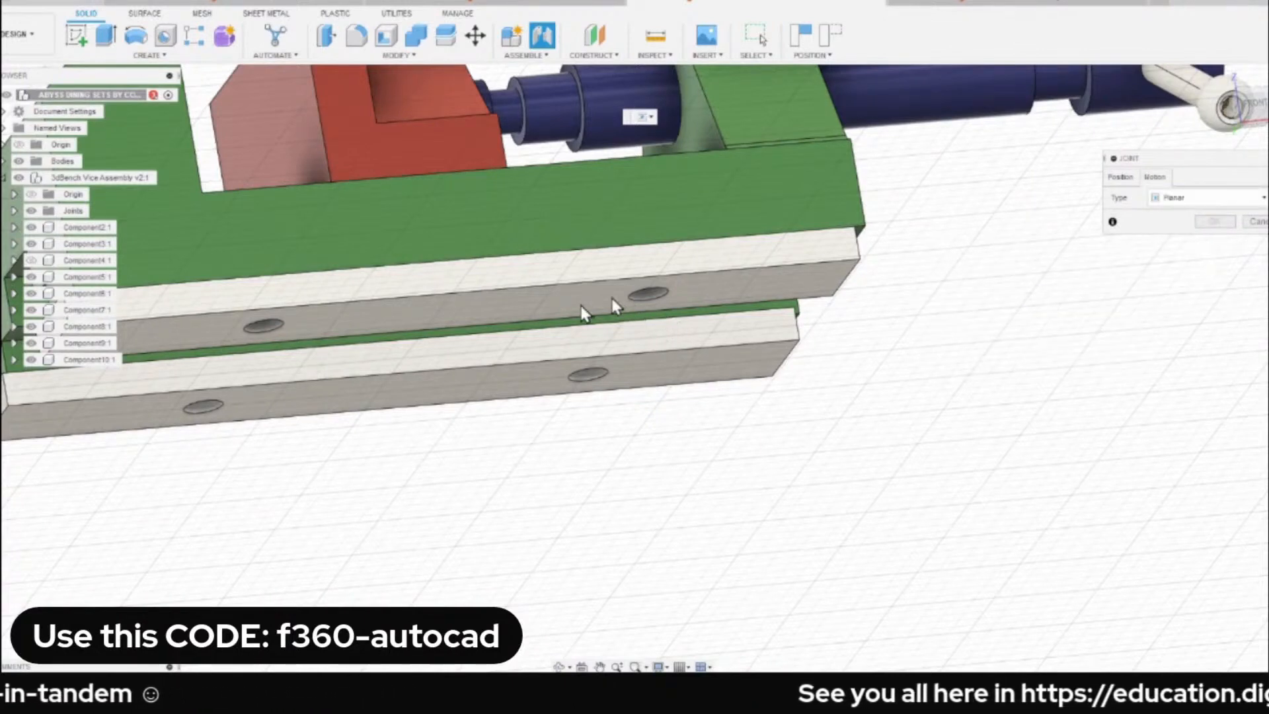
click(1121, 177)
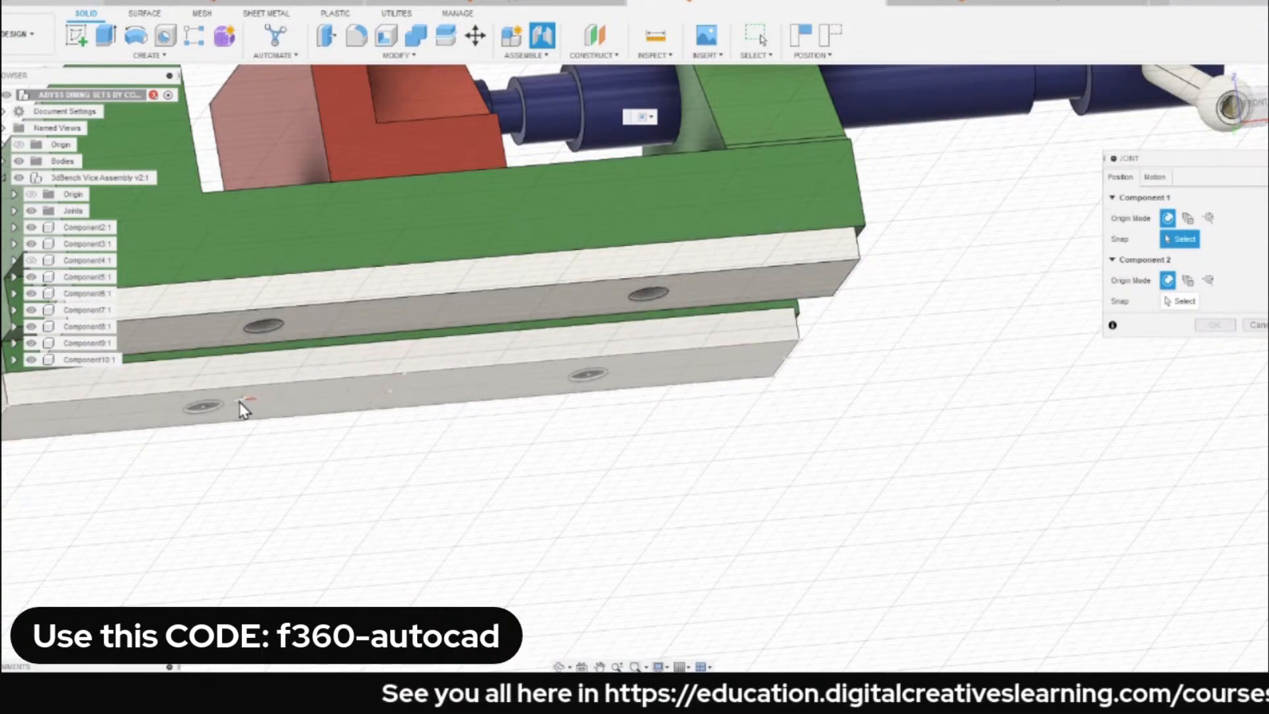
click(454, 318)
Snap the joint's second component to the tabletop's upper face and create the joint, seating the vice on the table.
scroll(554, 337, down, 8)
shift+middle_drag(822, 334, 758, 330)
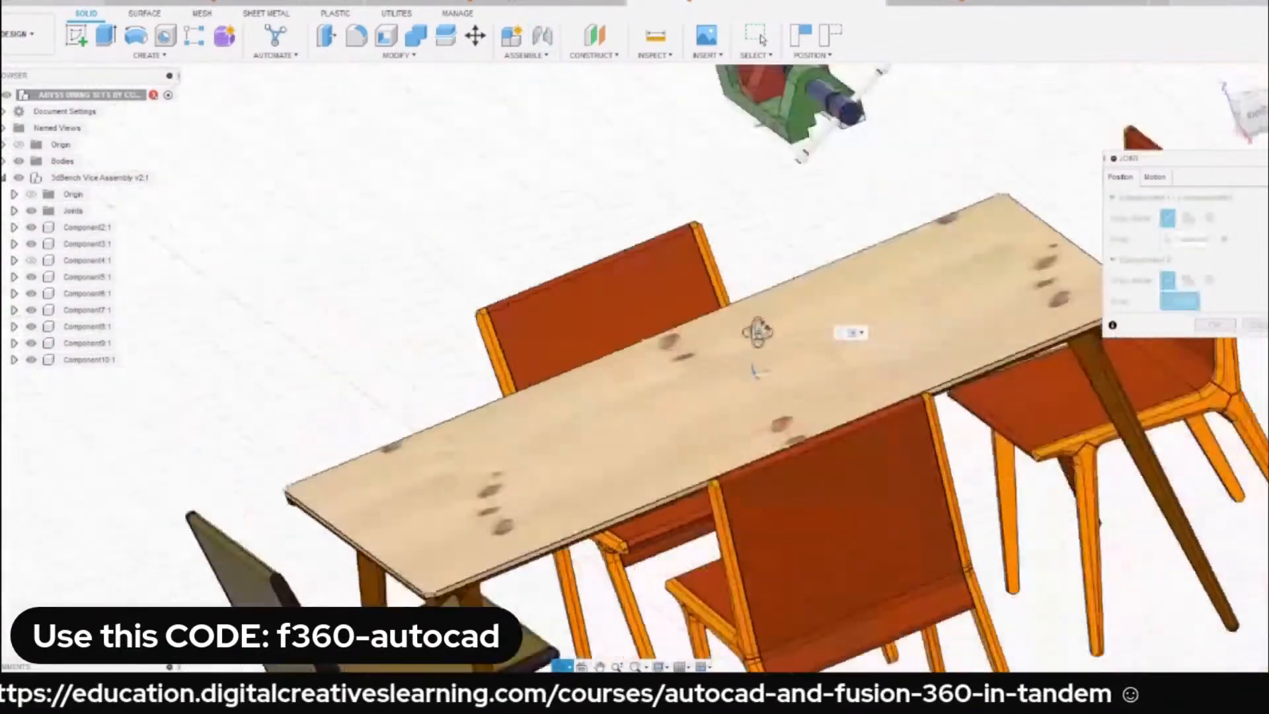
scroll(760, 370, up, 5)
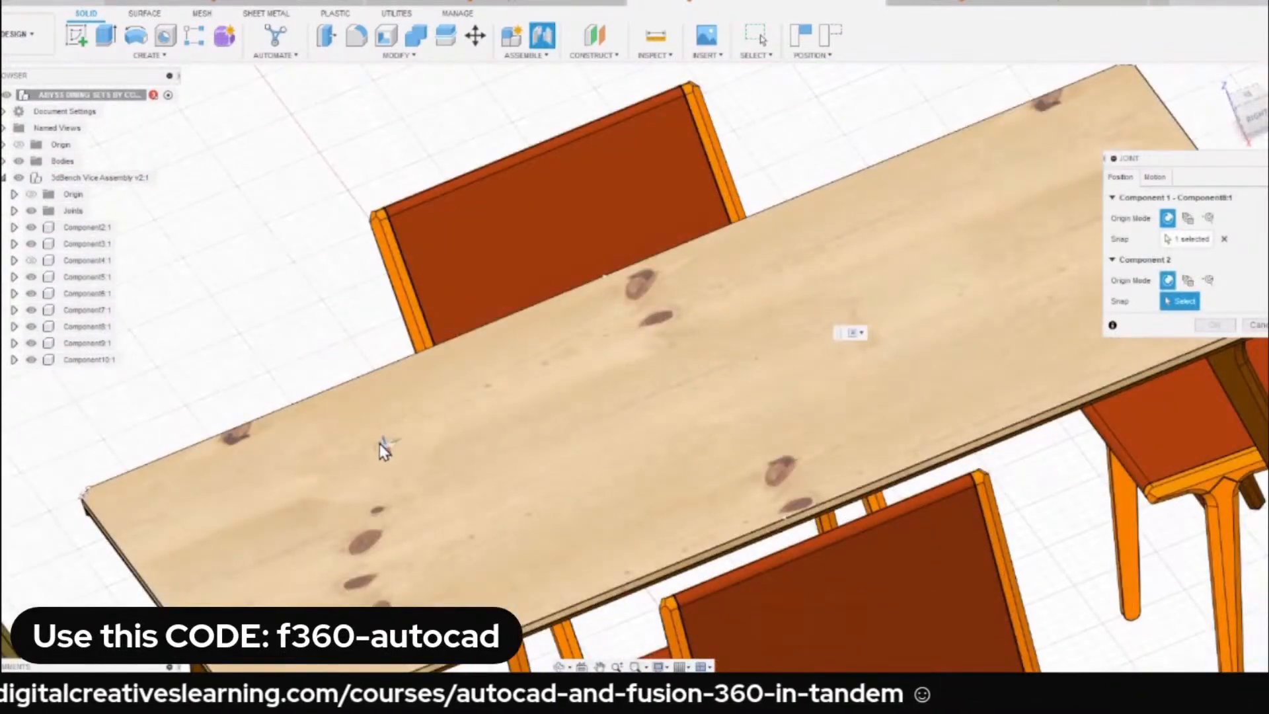
click(383, 447)
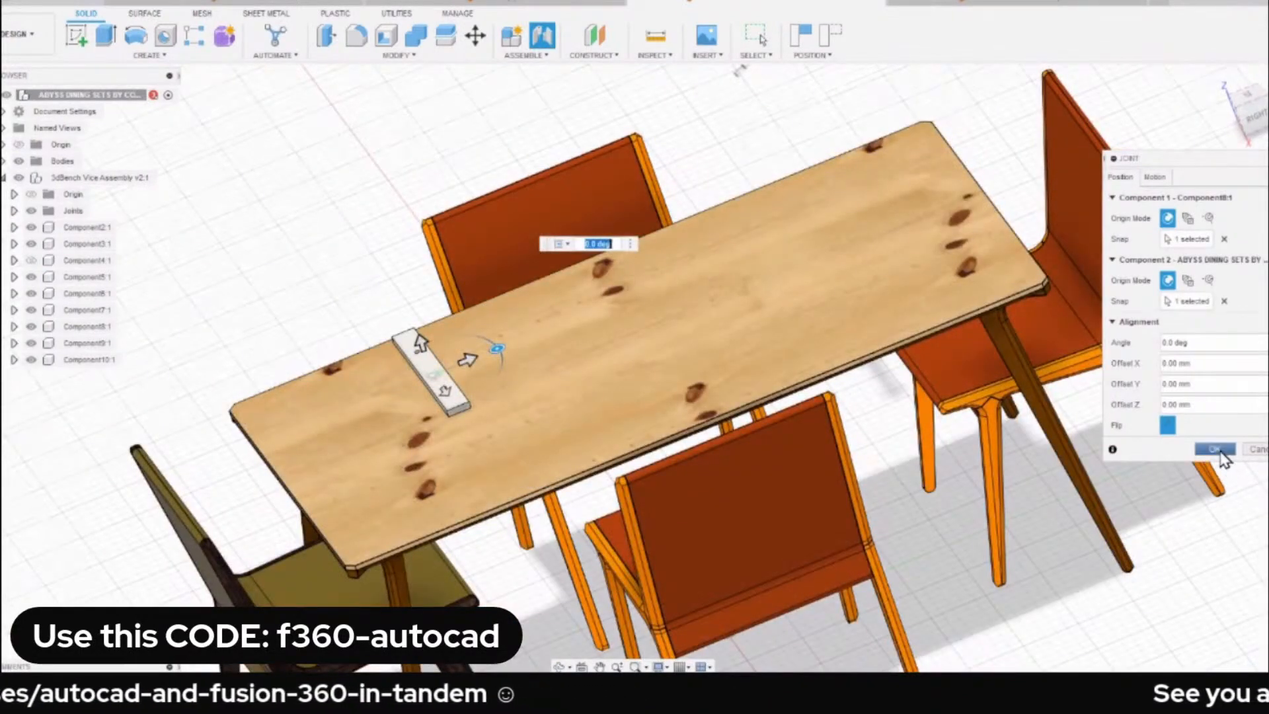
click(1222, 456)
scroll(475, 325, down, 3)
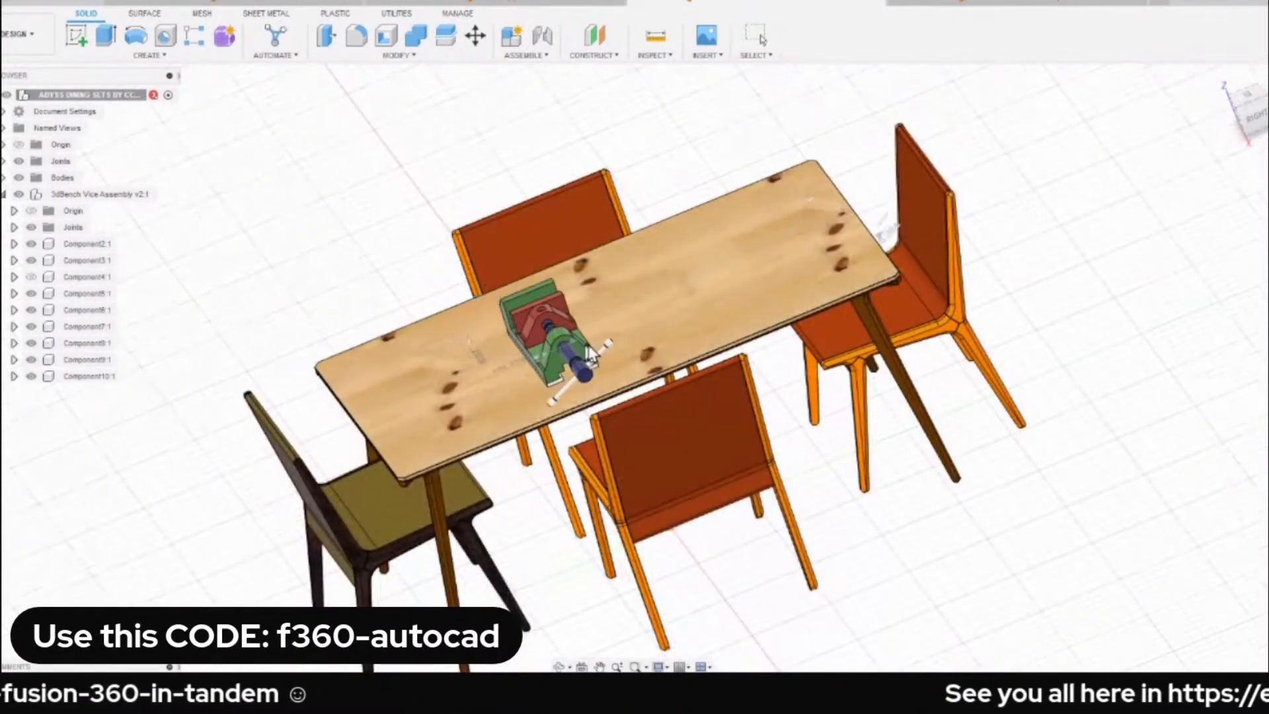
Examine the vice's placement on the dining table from the home view and several other angles.
drag(588, 351, 616, 311)
scroll(616, 311, down, 3)
mouse_move(708, 303)
shift+middle_down()
mouse_move(725, 257)
mouse_move(702, 305)
shift+middle_up()
click(1218, 82)
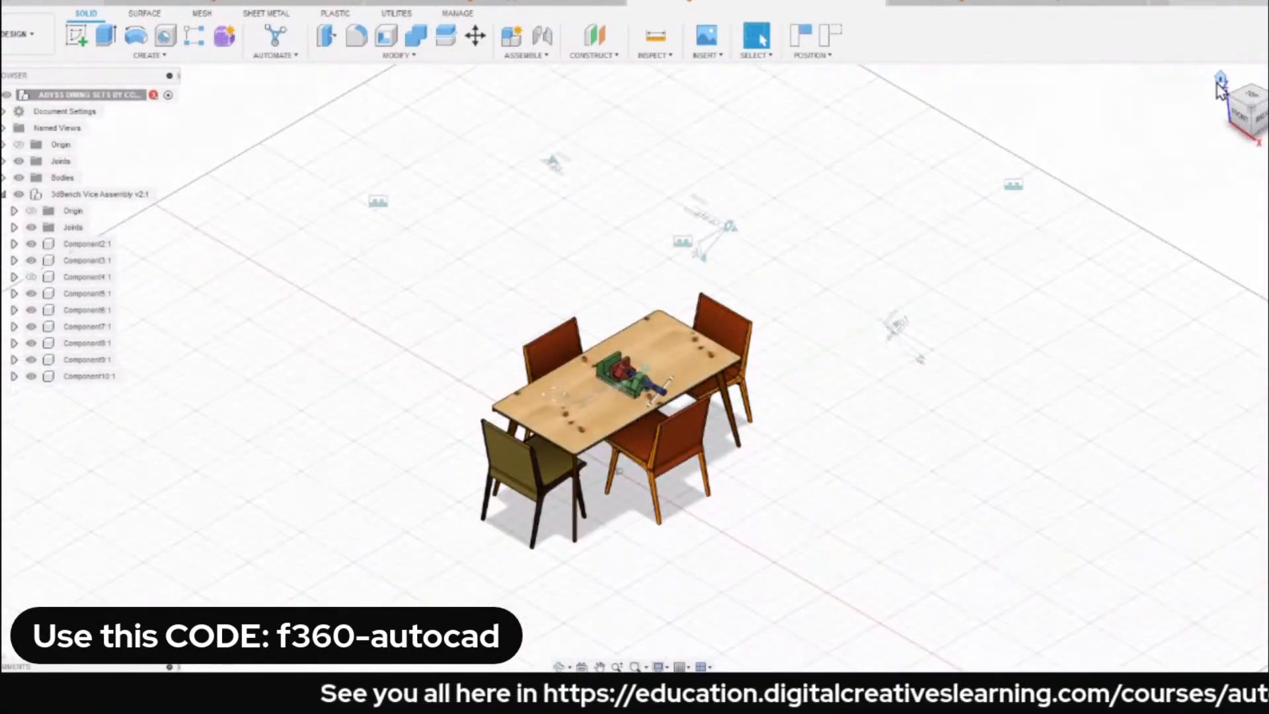
shift+middle_drag(376, 448, 618, 300)
click(1219, 81)
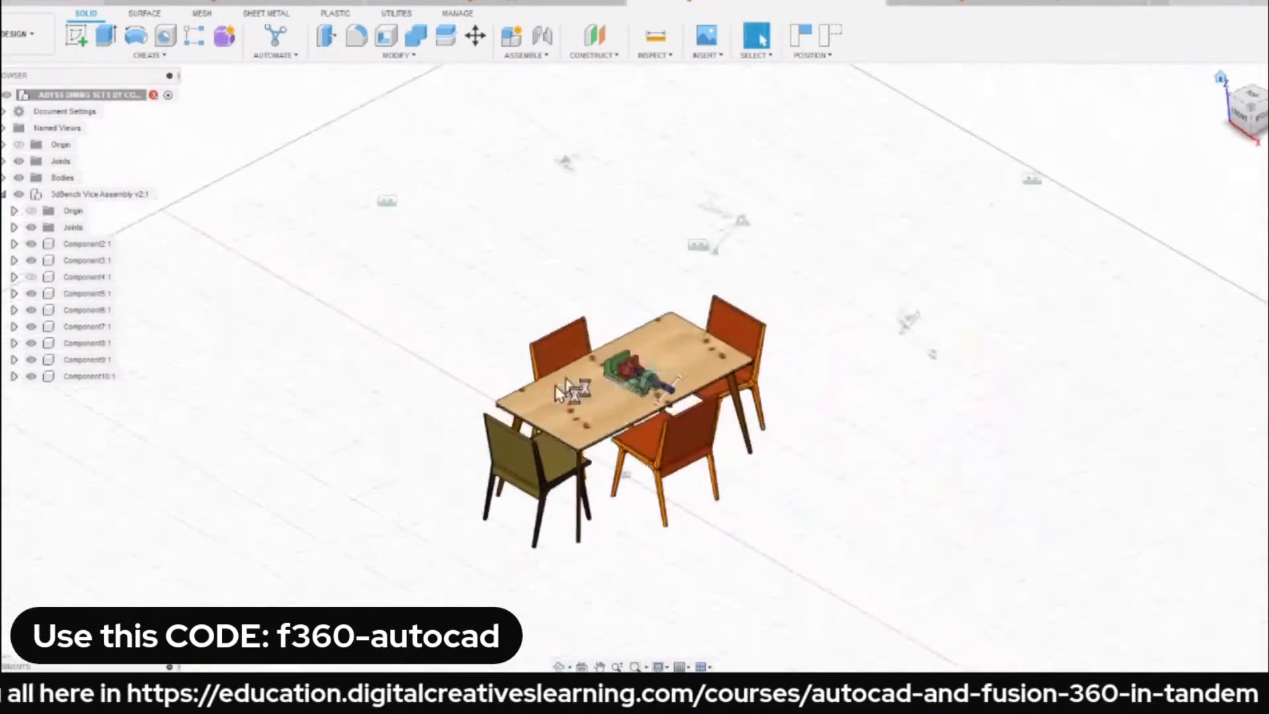
shift+middle_drag(555, 386, 481, 313)
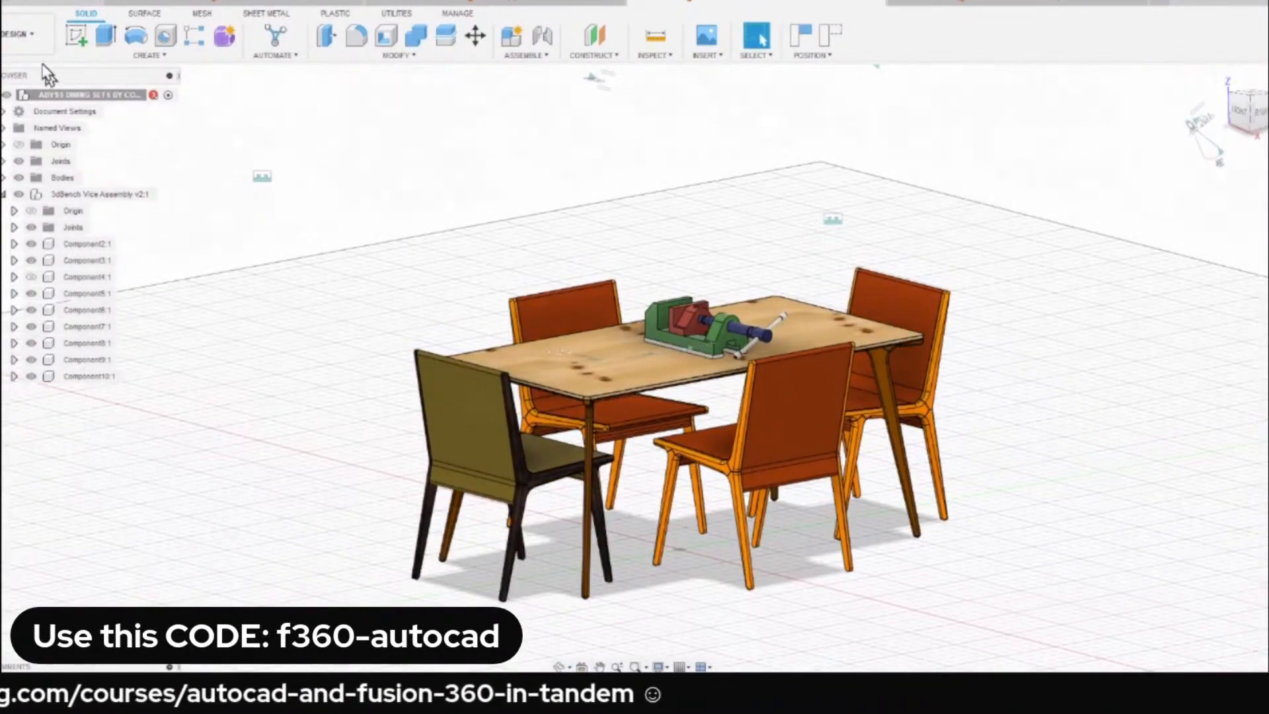
Switch from the Design to the Render workspace with the whole dining set in frame.
click(24, 33)
click(20, 125)
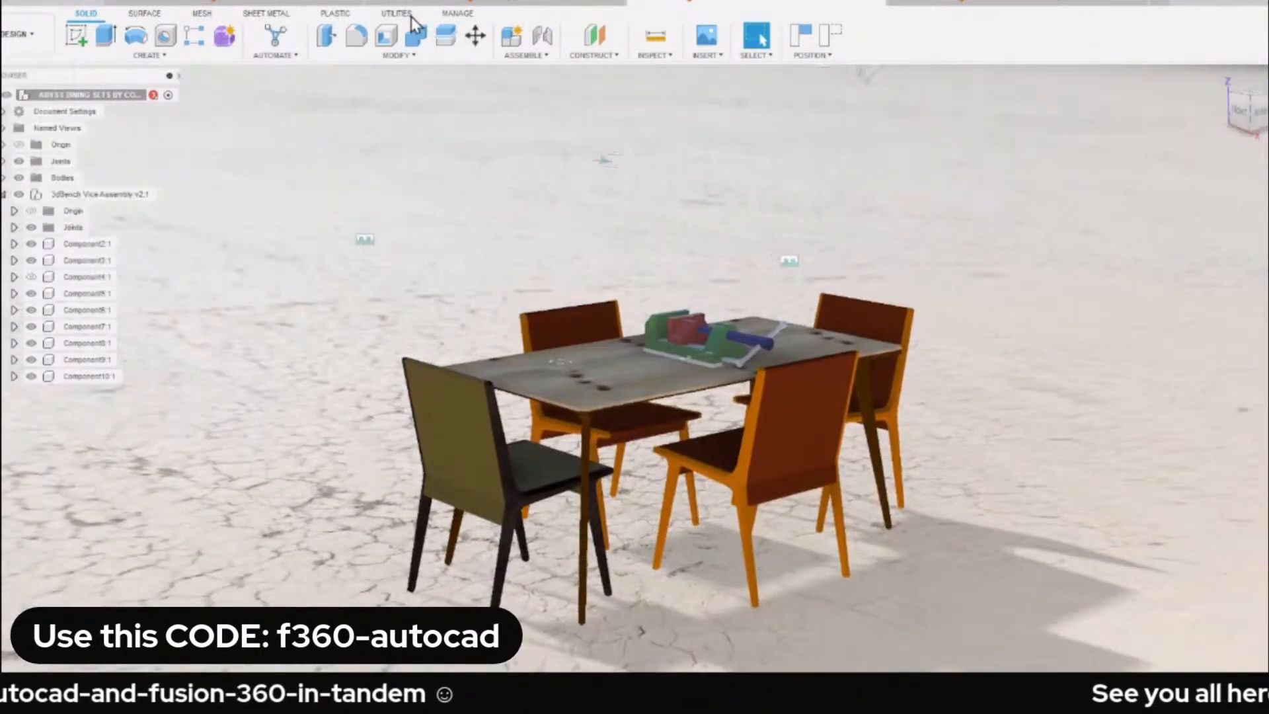
scroll(524, 240, down, 2)
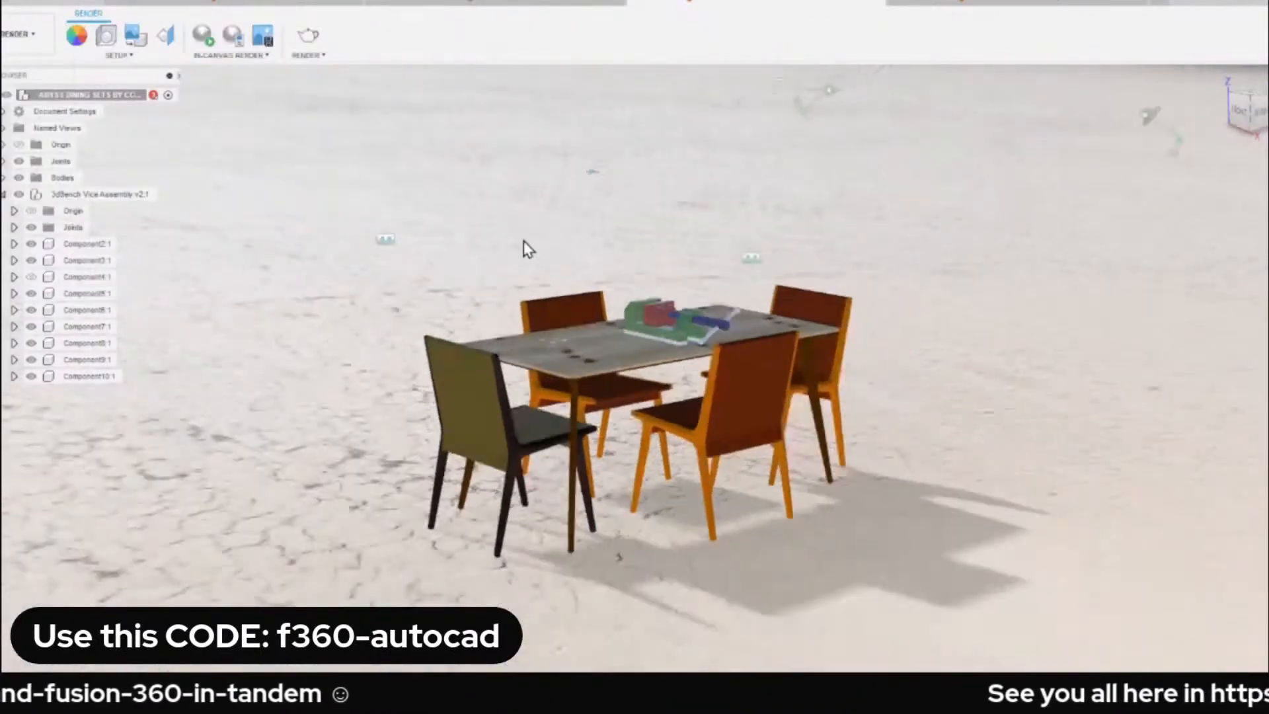
Rotate the scene environment to about -58.5 degrees and start an in-canvas render of the dining set.
click(106, 38)
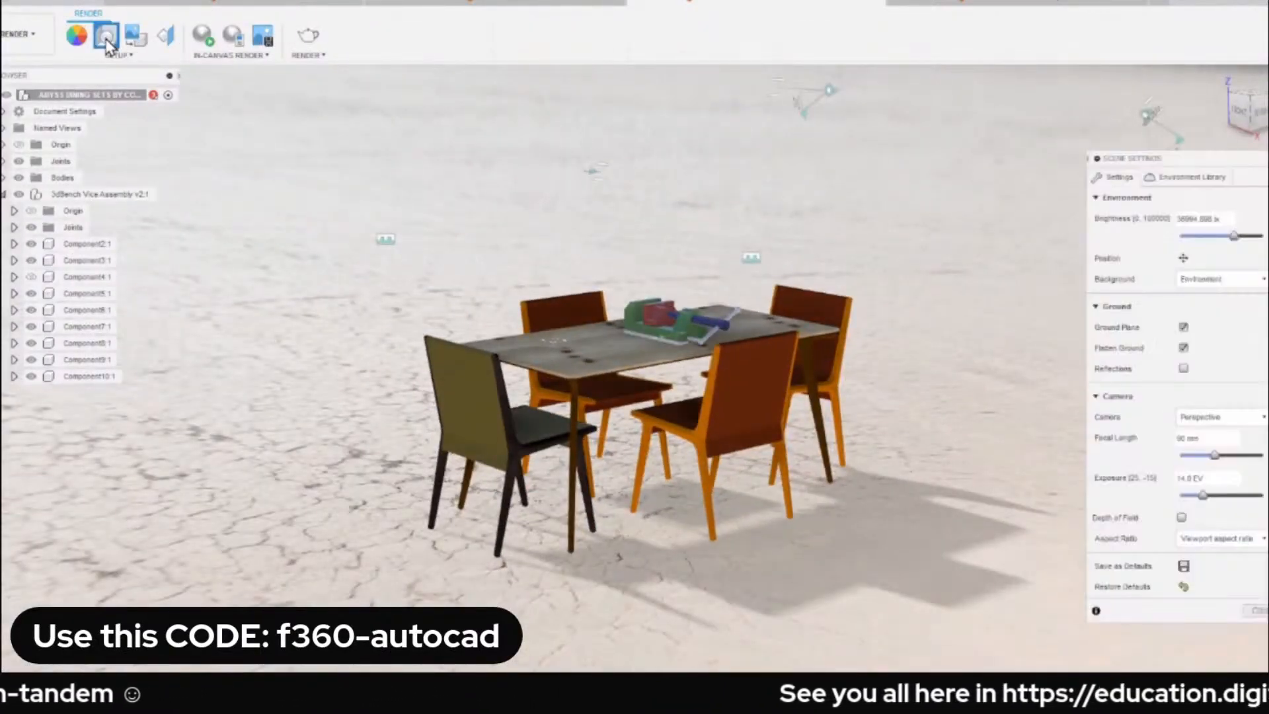
click(1183, 259)
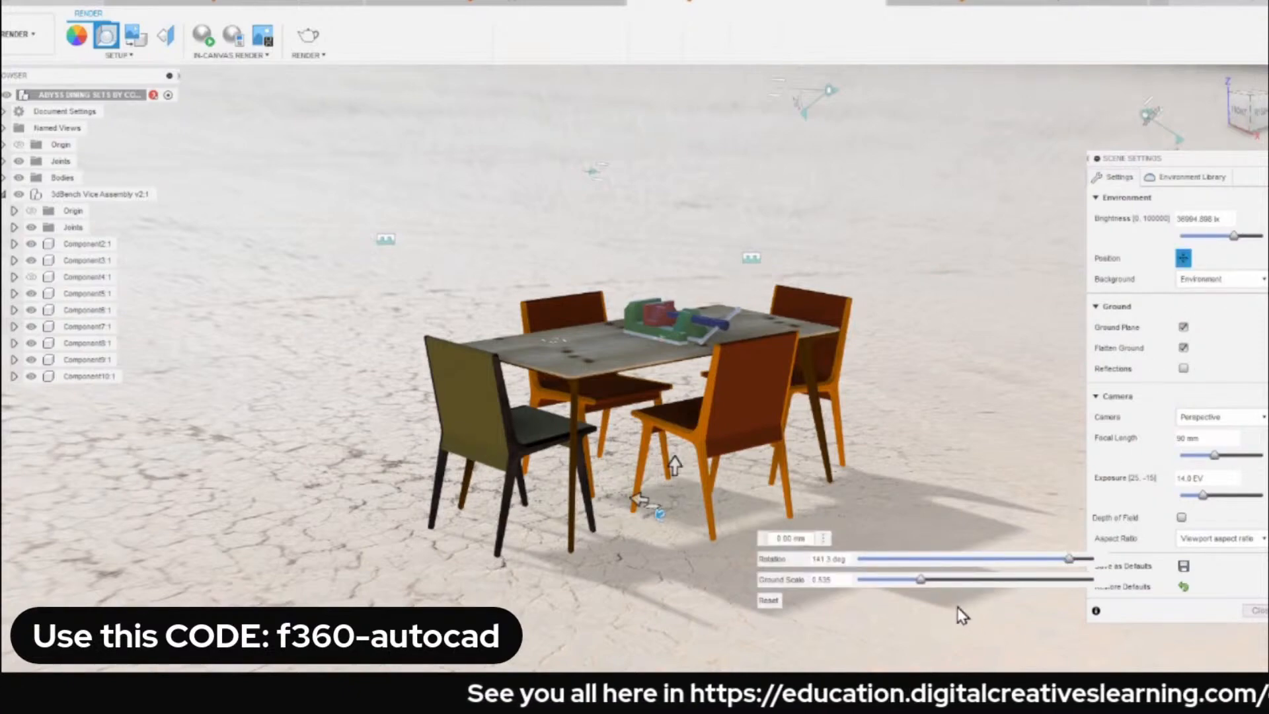
drag(1068, 559, 942, 550)
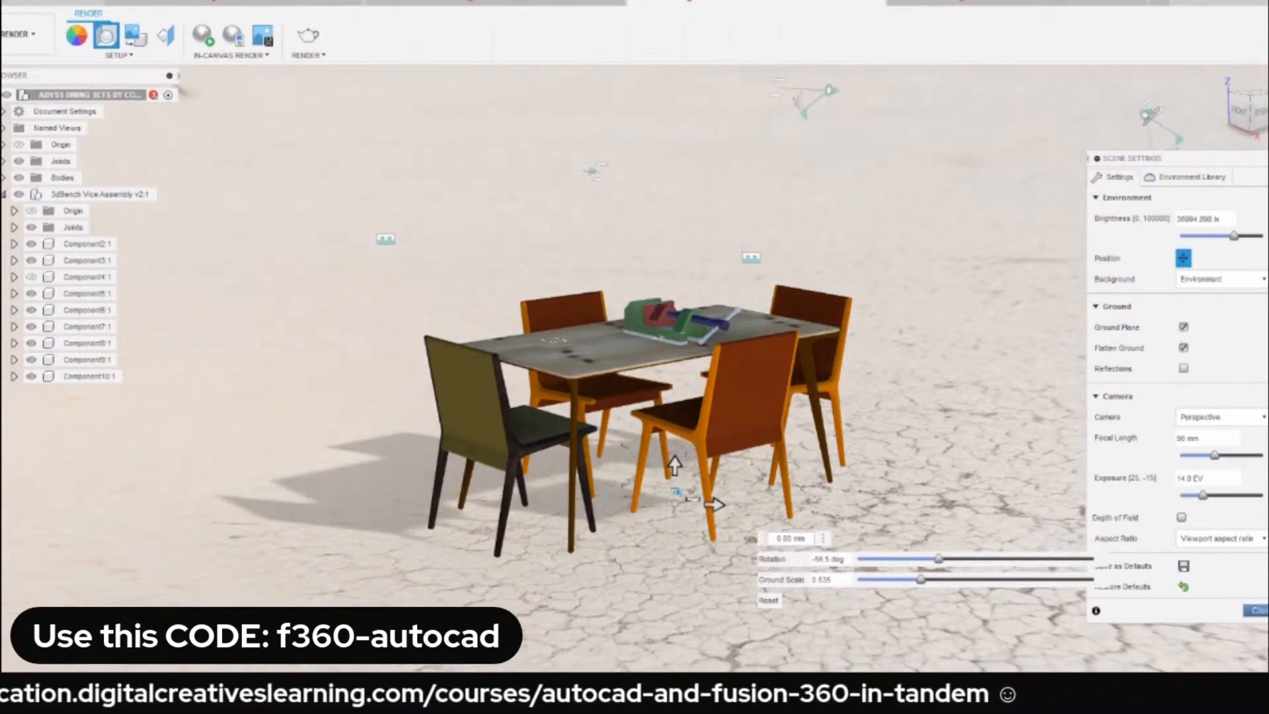
click(1260, 610)
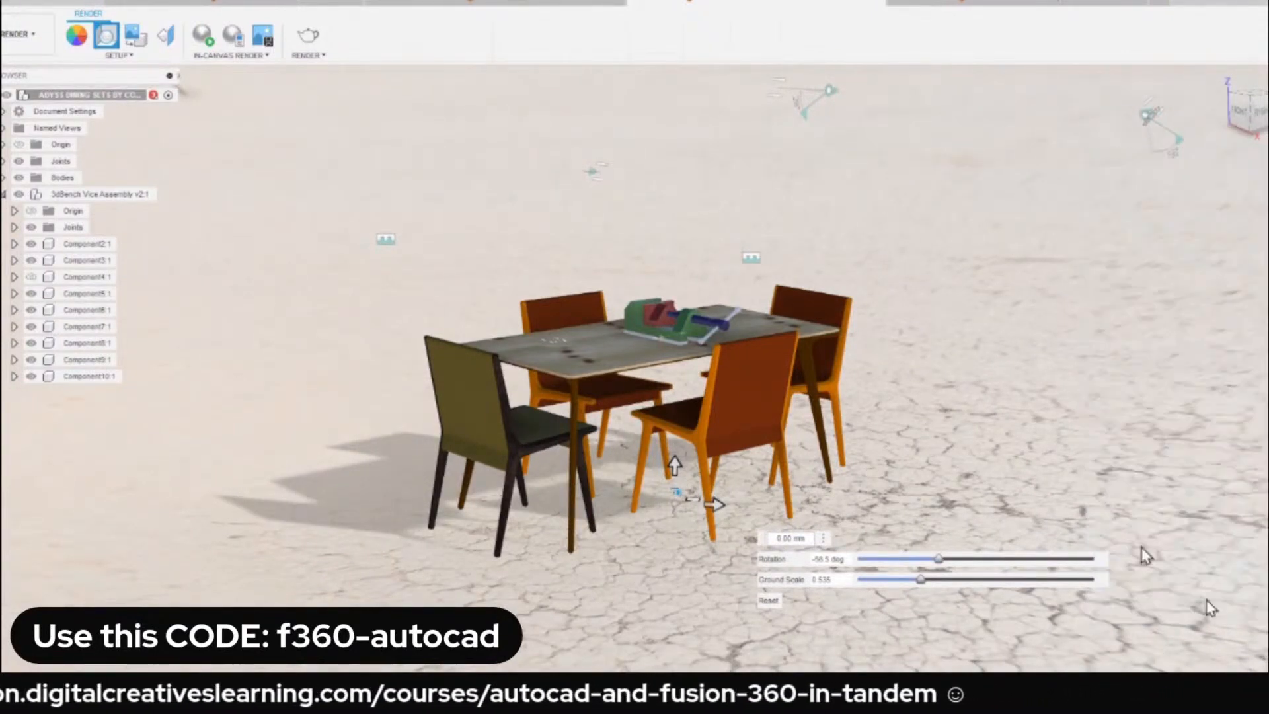
click(203, 39)
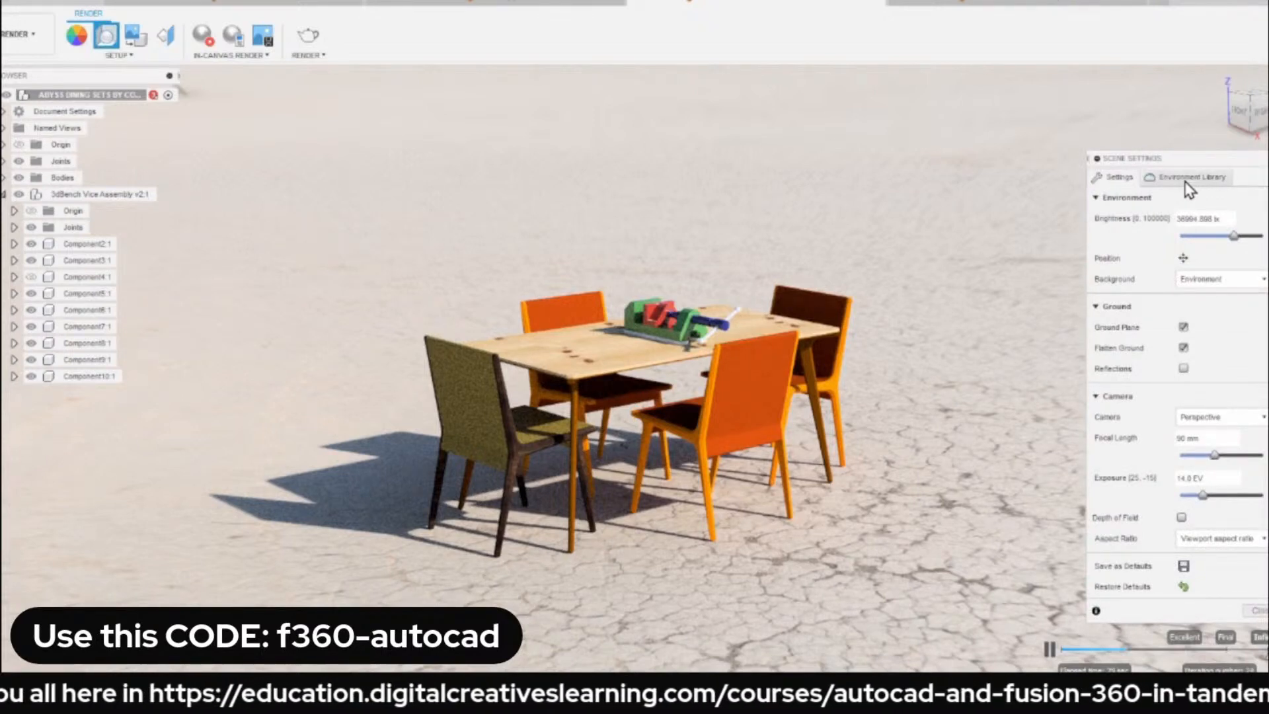
Show the scene's environment library and open the file chooser for attaching a custom HDR environment.
click(1188, 177)
click(1202, 528)
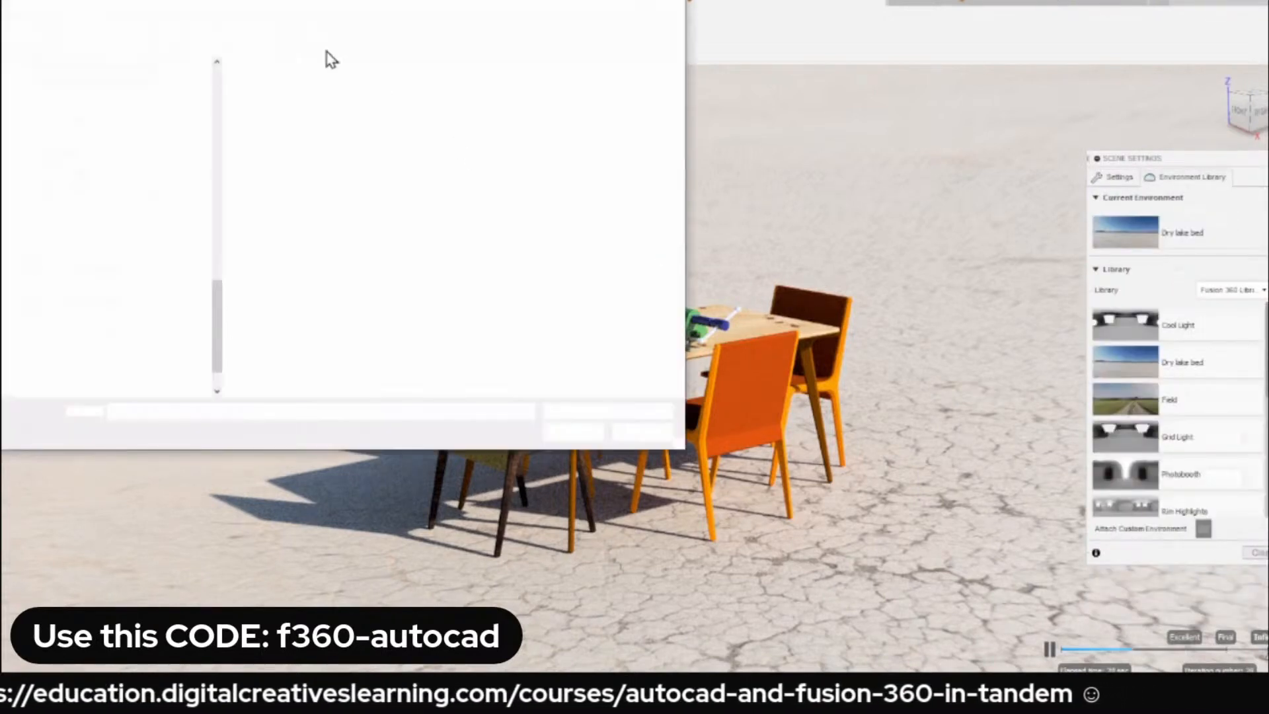
mouse_move(314, 6)
mouse_down()
mouse_move(668, 84)
mouse_move(595, 73)
mouse_up()
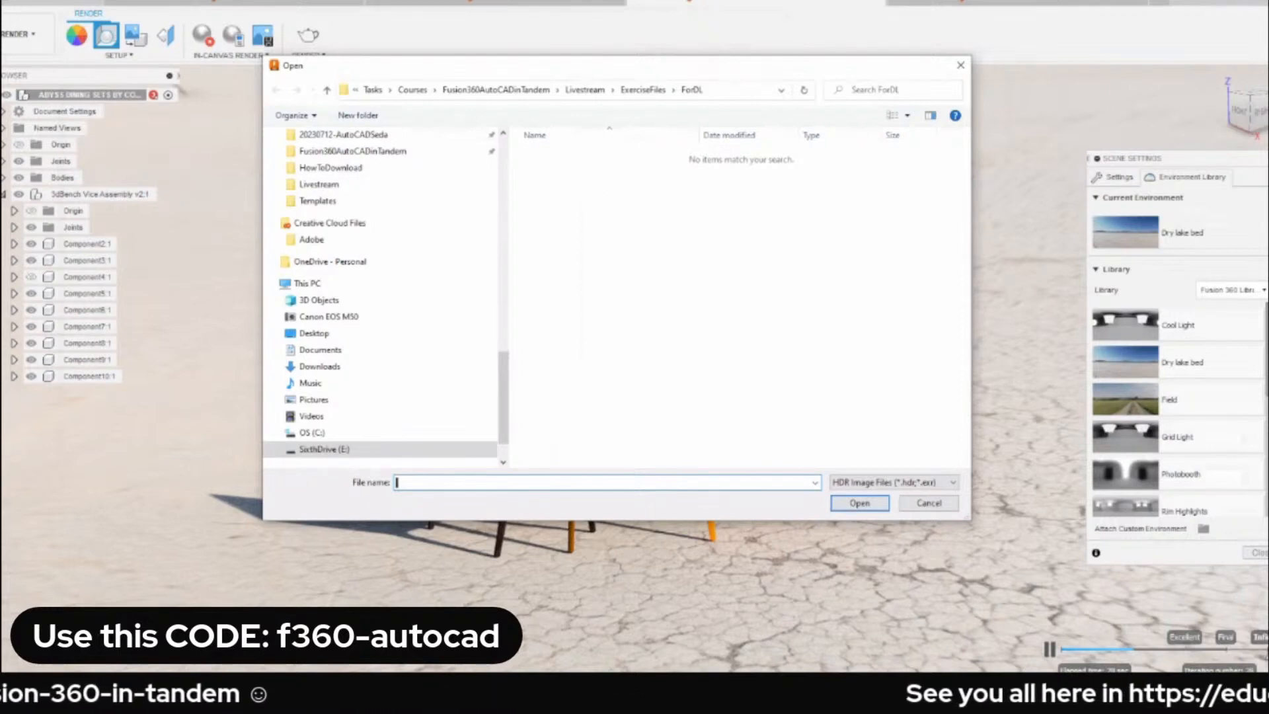
Switch to the web browser, search for "hdr haven" and look through Poly Haven's HDRIs, leaving the custom environment unattached.
key(alt+Tab)
text(dr)
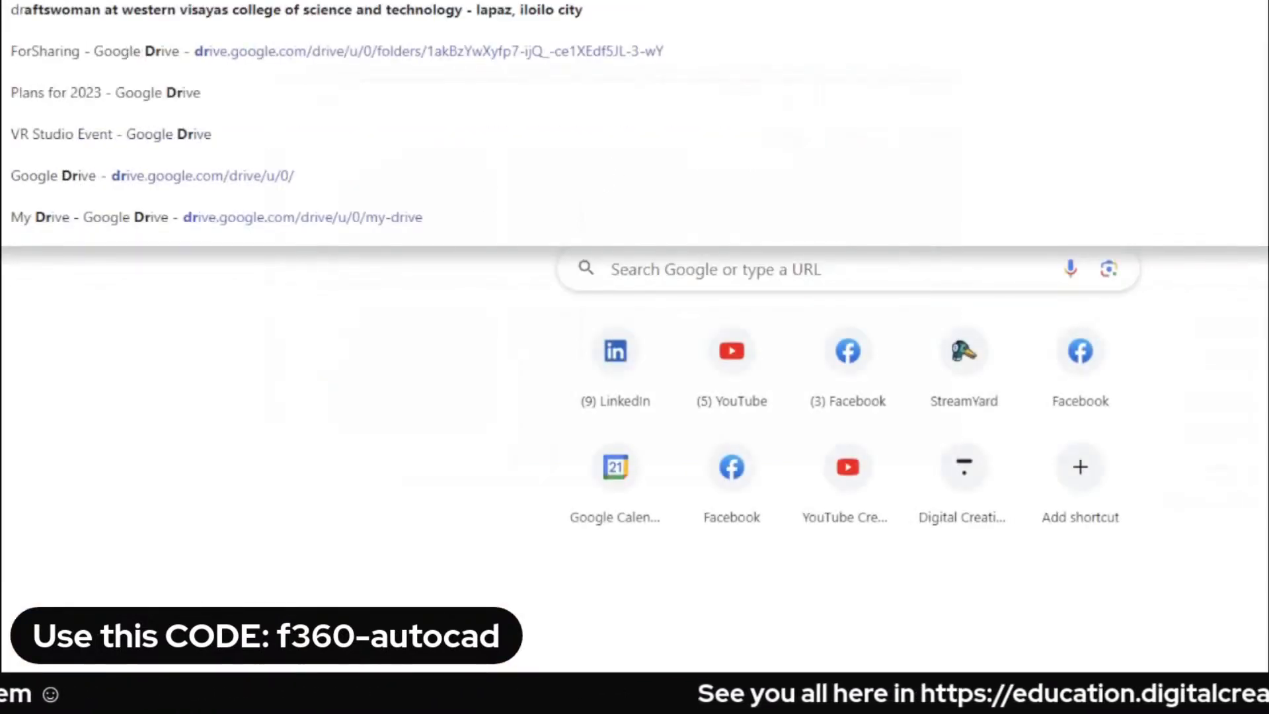
key(BackSpace)
key(BackSpace)
text(hdr va)
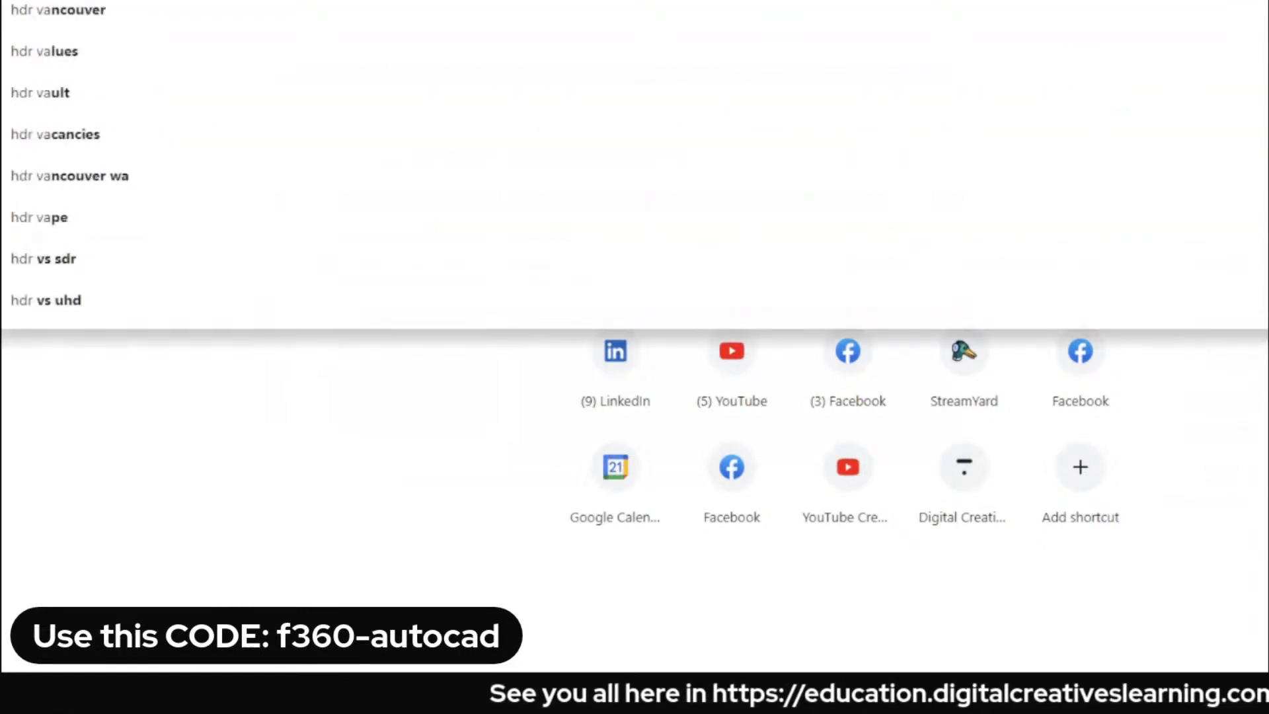
key(BackSpace)
key(BackSpace)
text(haven)
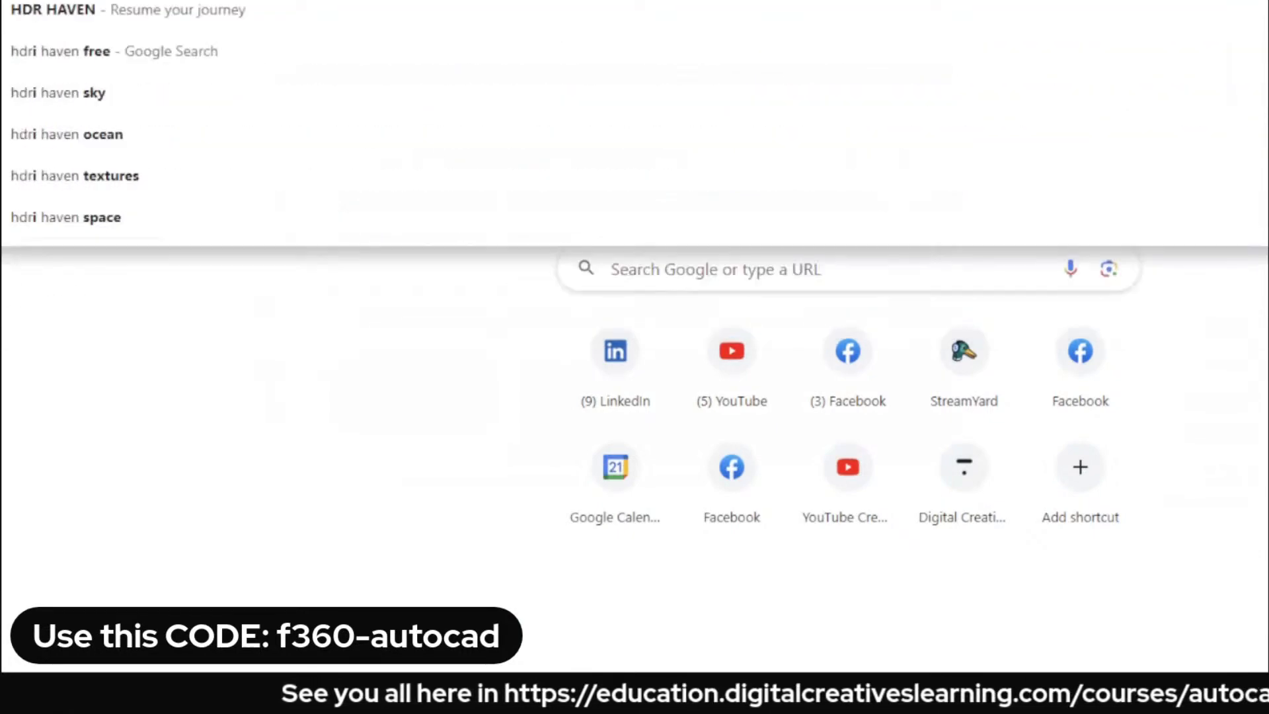
key(Return)
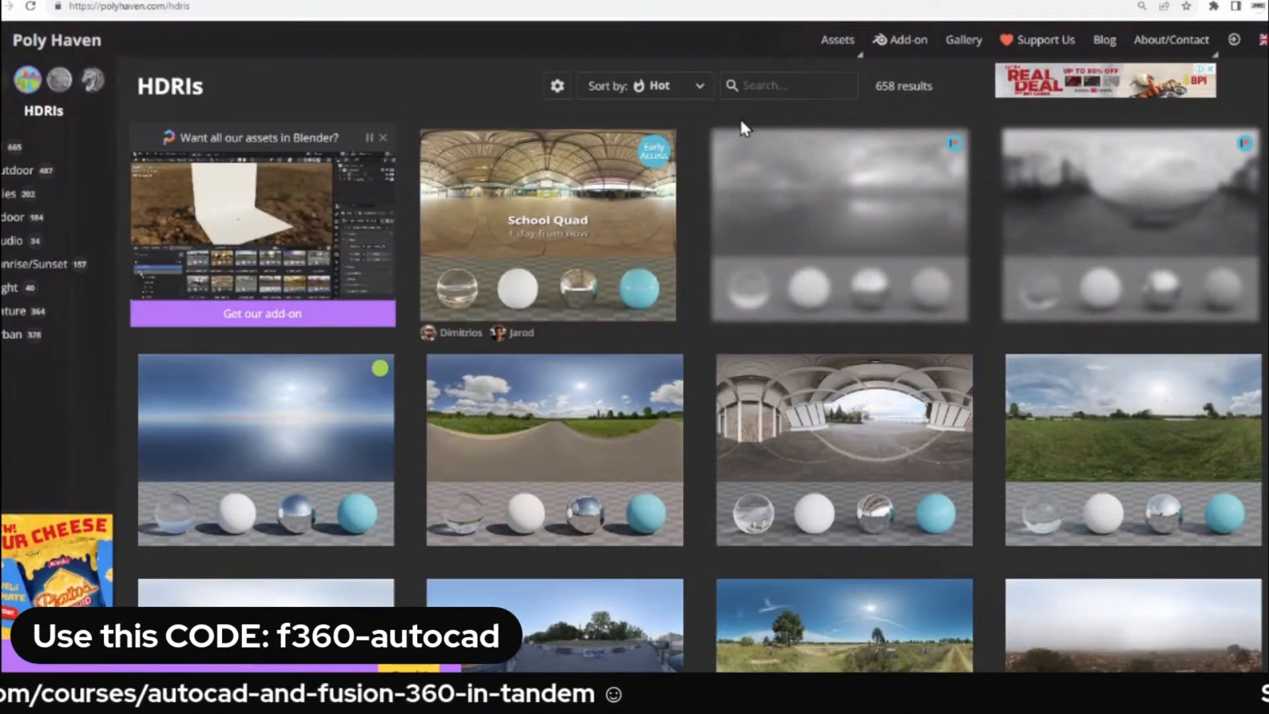
scroll(697, 372, down, 5)
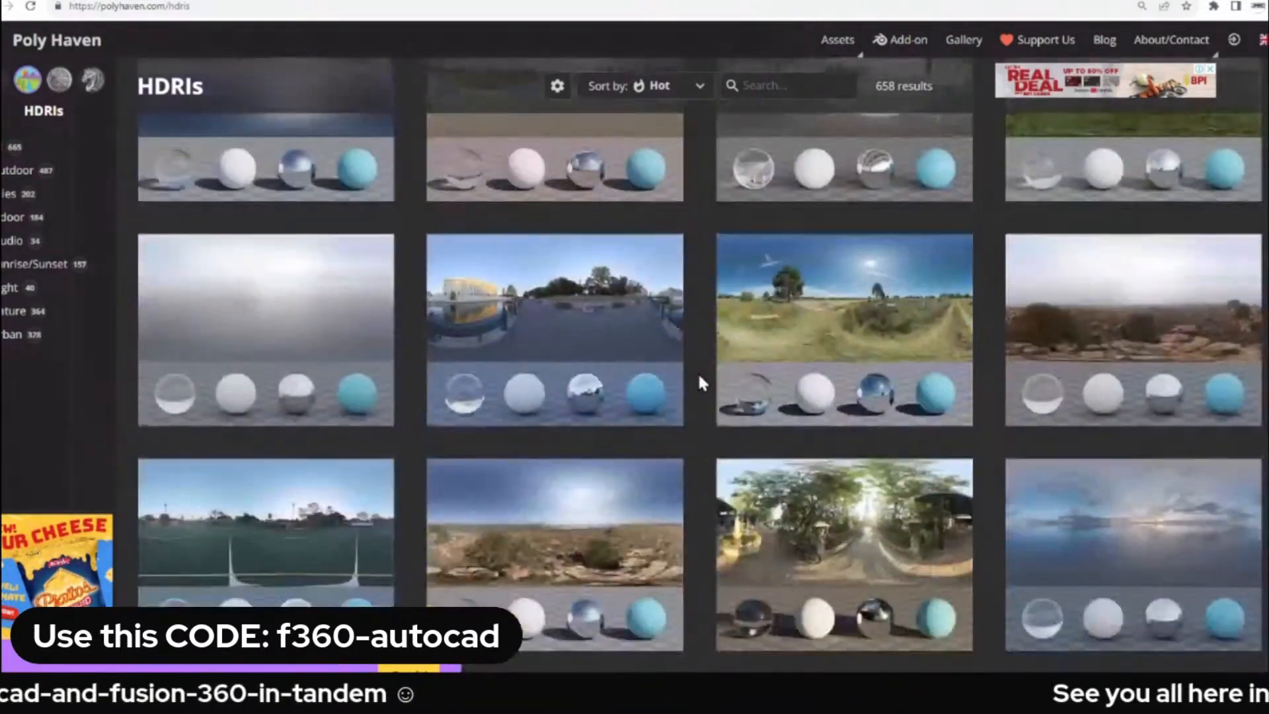
scroll(681, 294, down, 10)
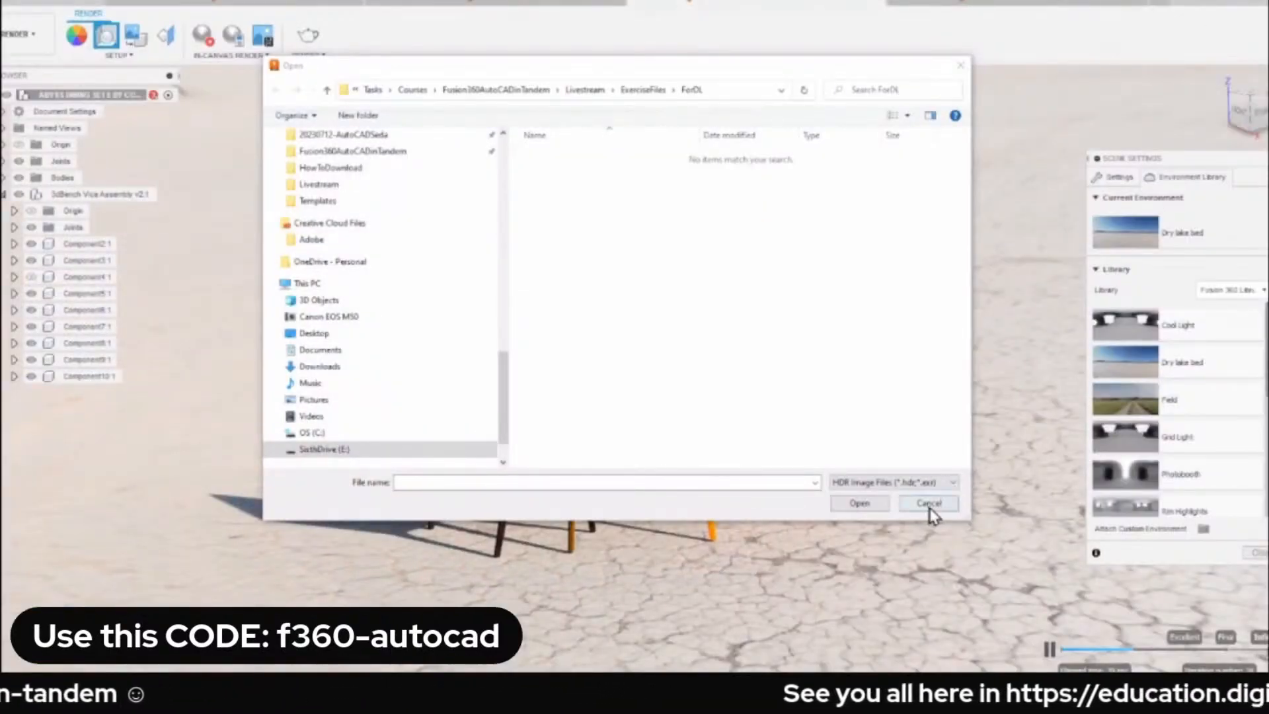
click(925, 501)
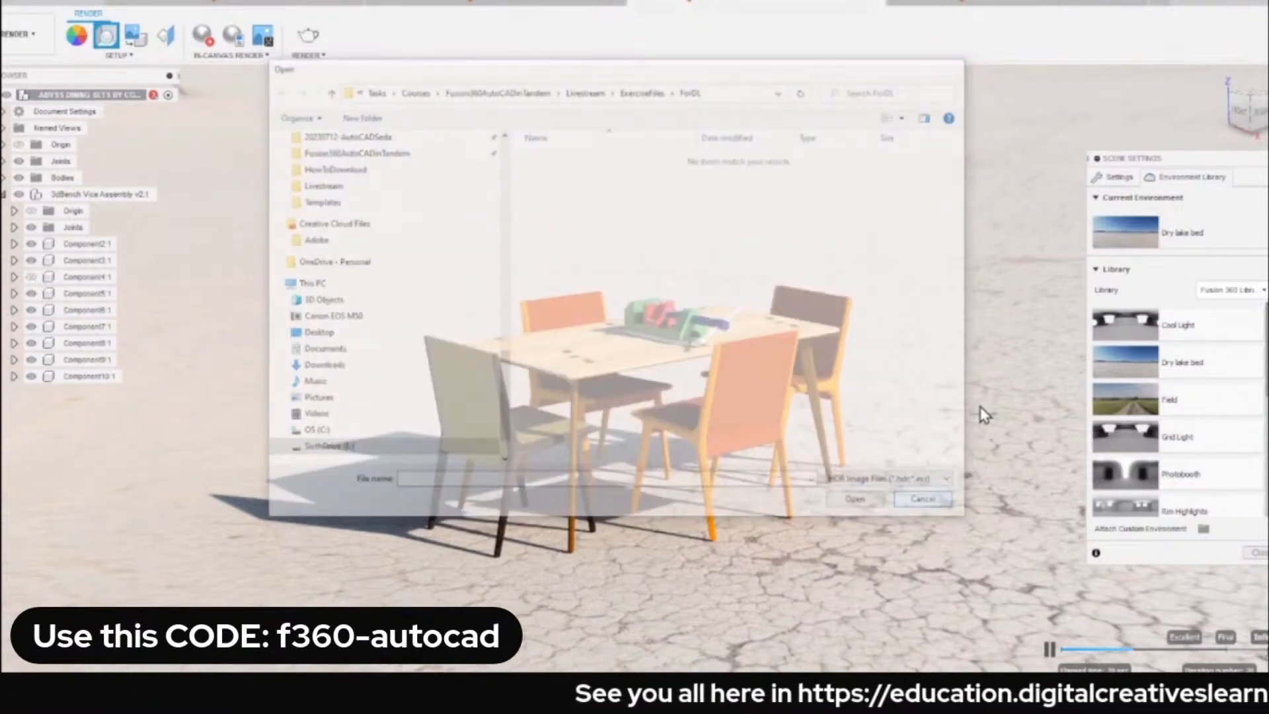